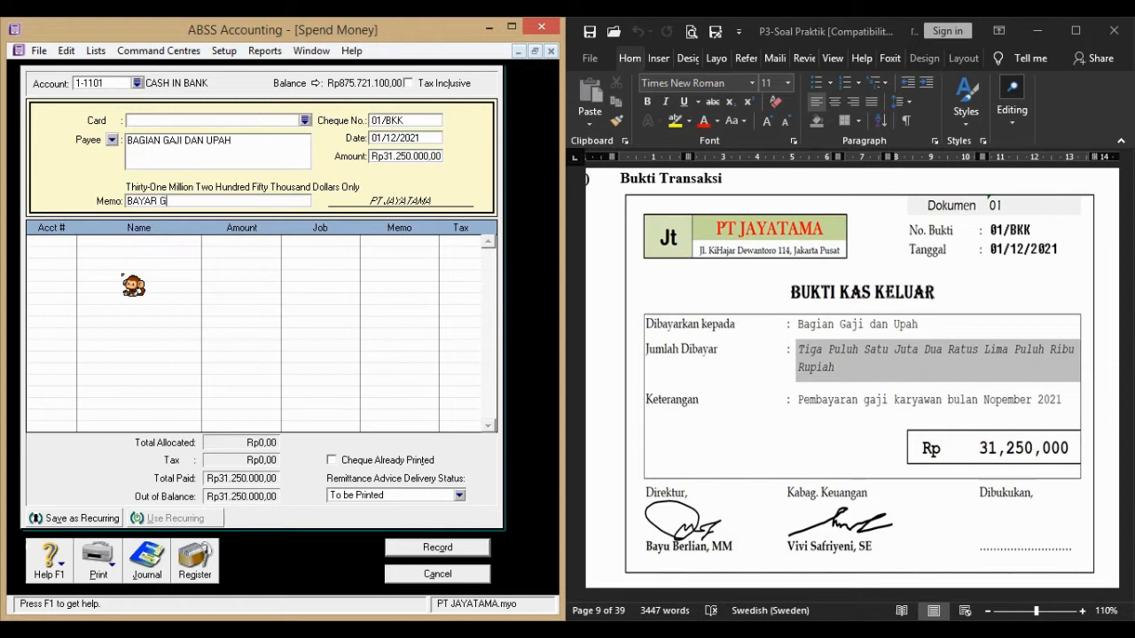
Complete the payment memo as BAYAR GAJI KARYAWAN NOV 2021 and allocate the full amount to account 2-1202 ACCRUED EXPENSE
{"action": "type", "text": "KARYA"}
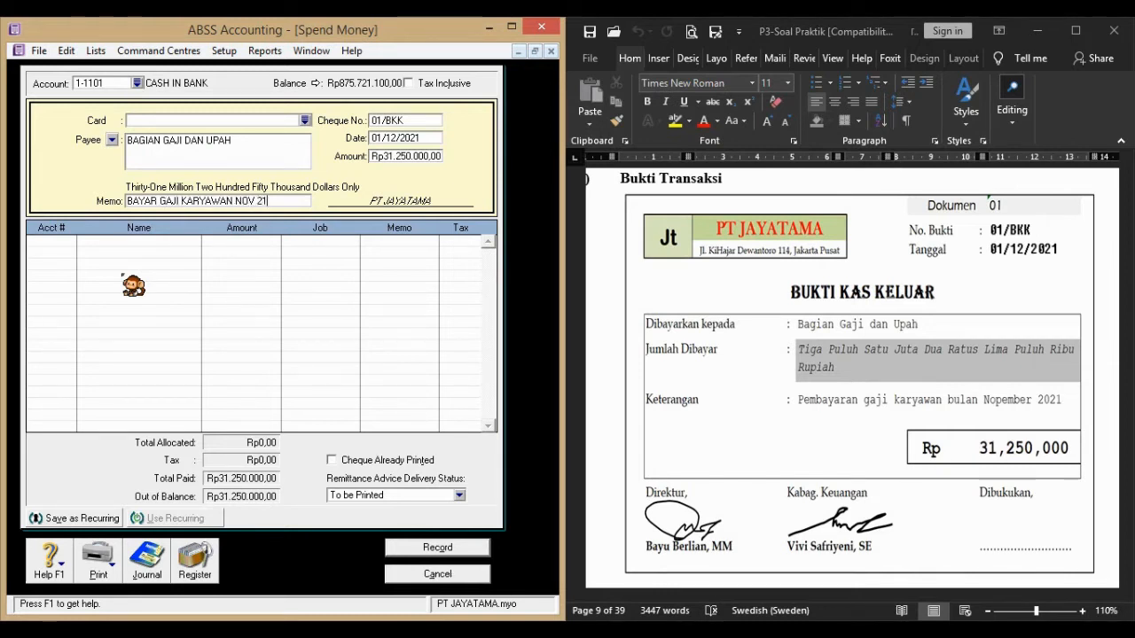
{"action": "type", "text": "WAN NOV 2021"}
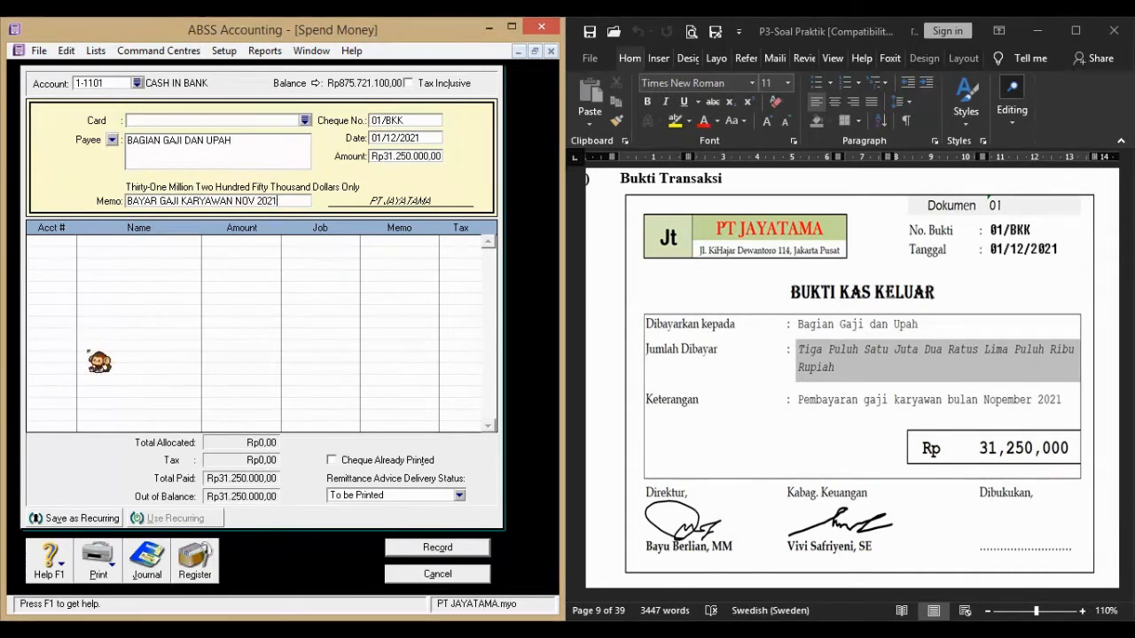
{"action": "left_click", "coordinate": [69, 241]}
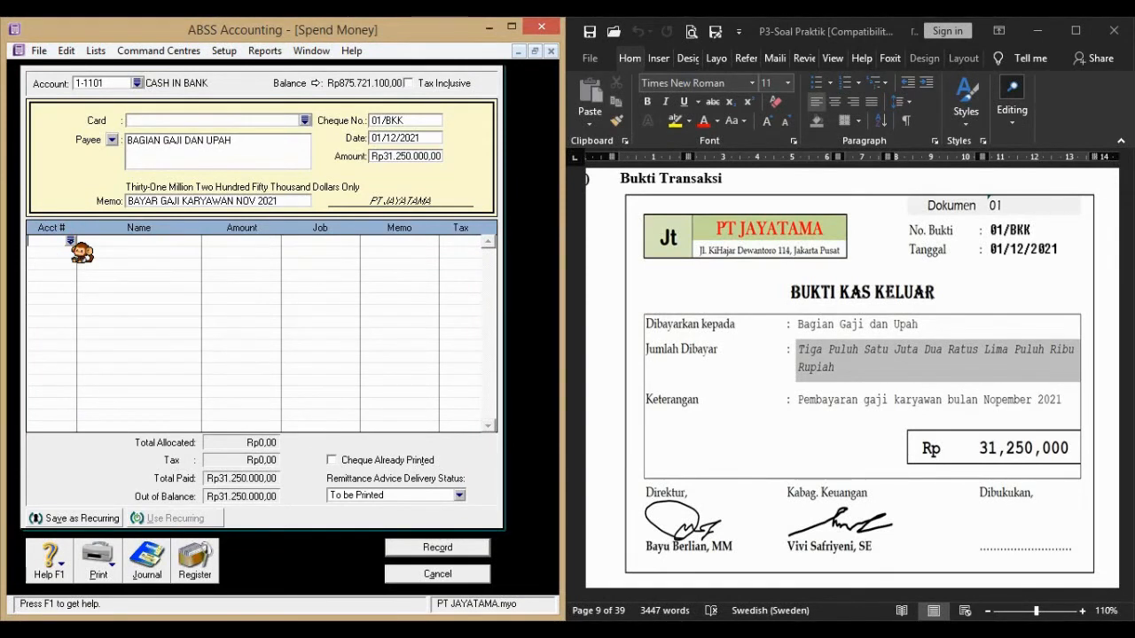
{"action": "type", "text": "6"}
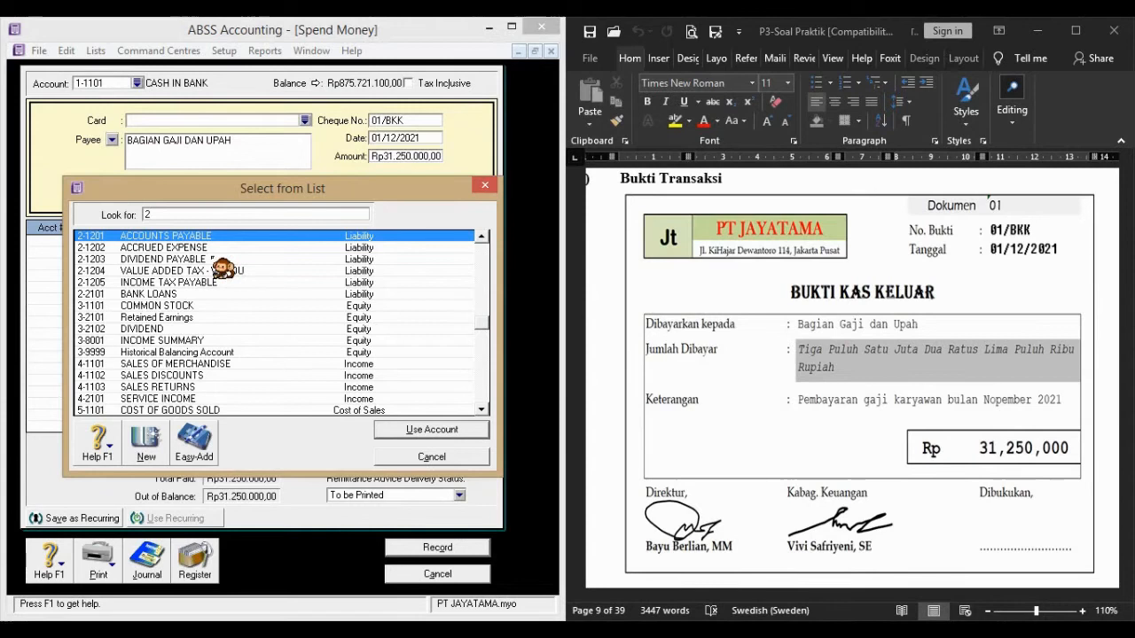
{"action": "type", "text": "-1202"}
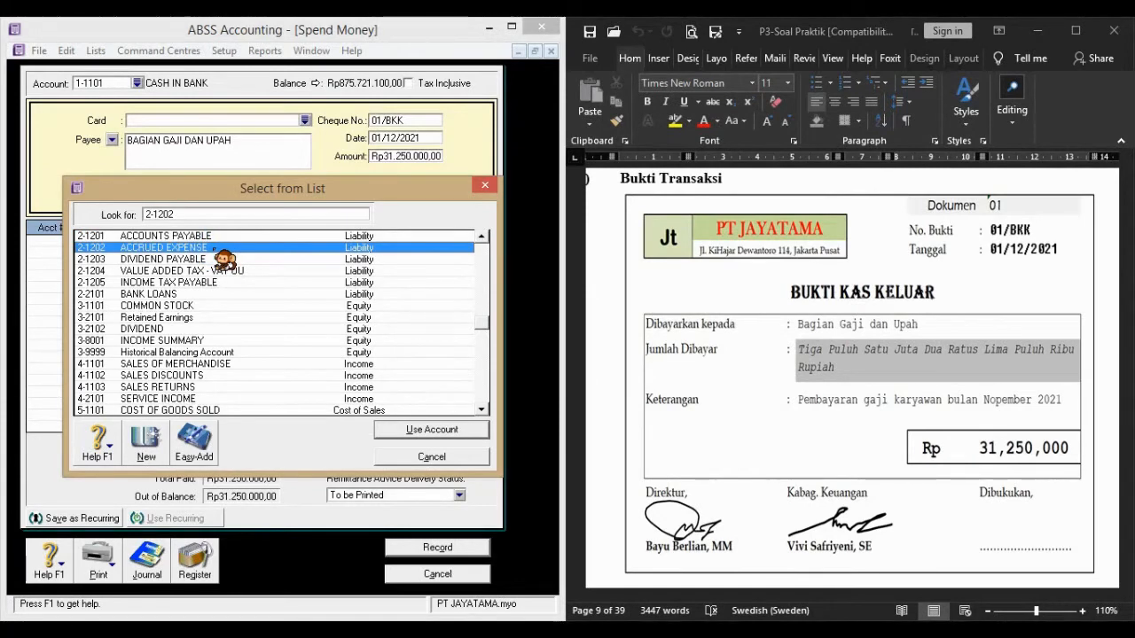
{"action": "left_click", "coordinate": [212, 248]}
{"action": "left_click", "coordinate": [213, 249]}
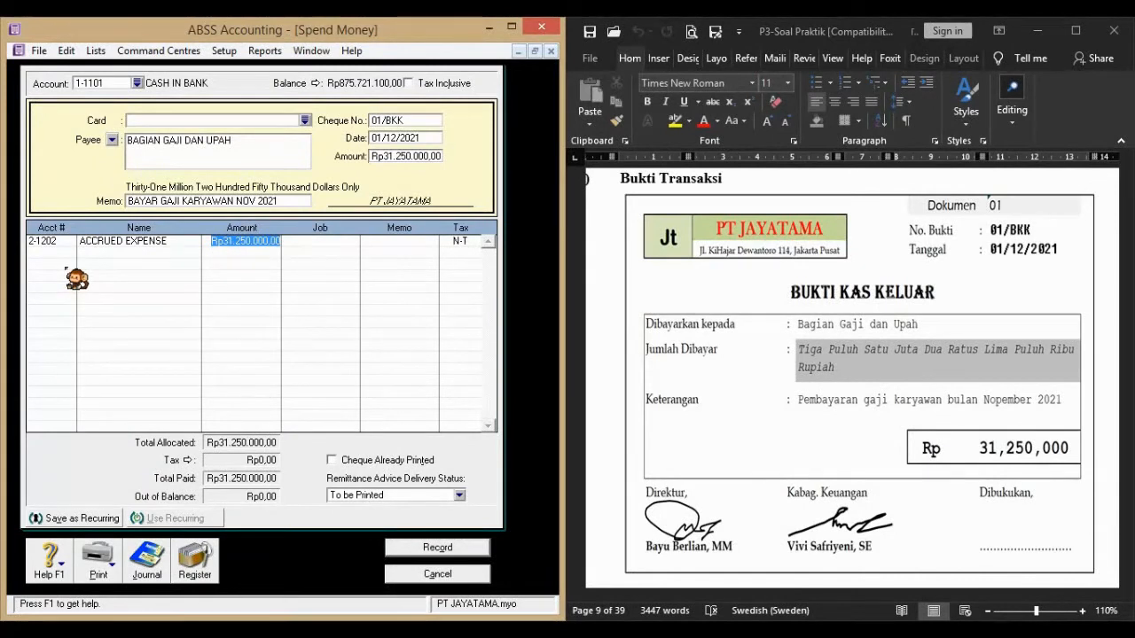
{"action": "left_click", "coordinate": [272, 302]}
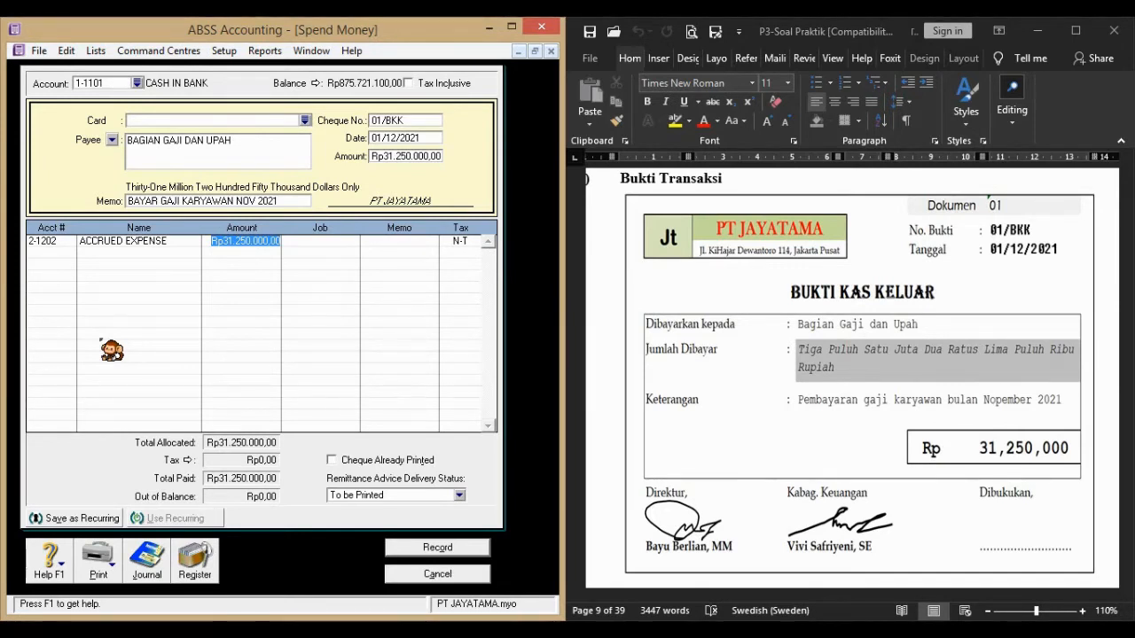
Review the journal recap of the 01/BKK salary payment and record the transaction
{"action": "key", "text": "ctrl+r"}
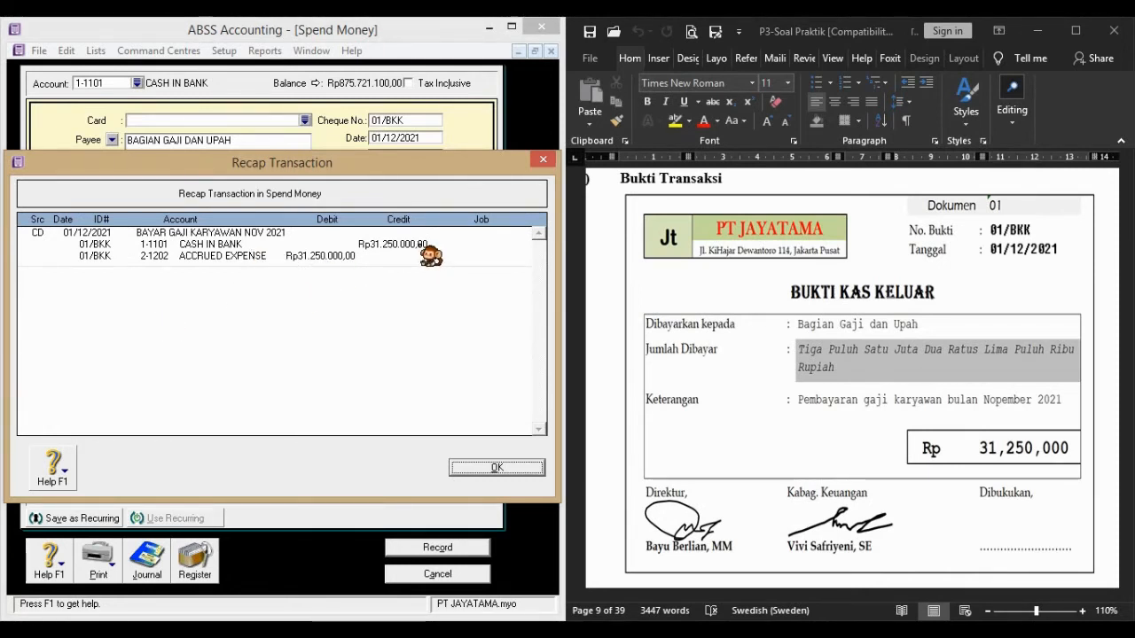
{"action": "left_click", "coordinate": [464, 467]}
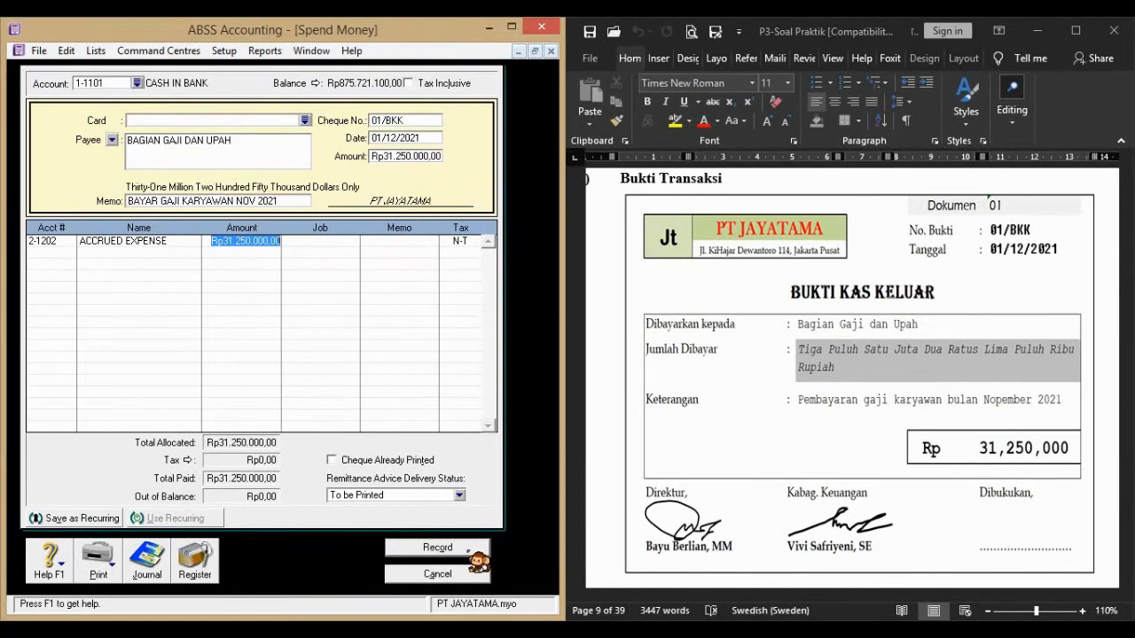
{"action": "left_click", "coordinate": [470, 549]}
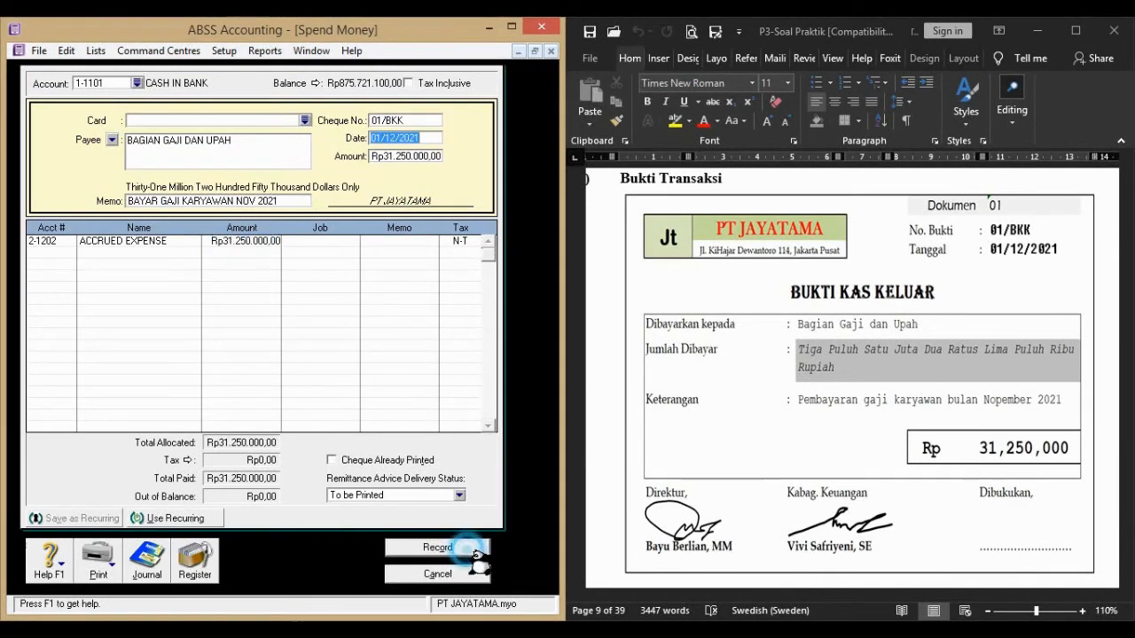
Find voucher Dokumen 02 in the Word document, close the Spend Money form and open Receive Money for that voucher
{"action": "left_click", "coordinate": [614, 442]}
{"action": "scroll", "coordinate": [603, 439], "scroll_direction": "down", "scroll_amount": 5}
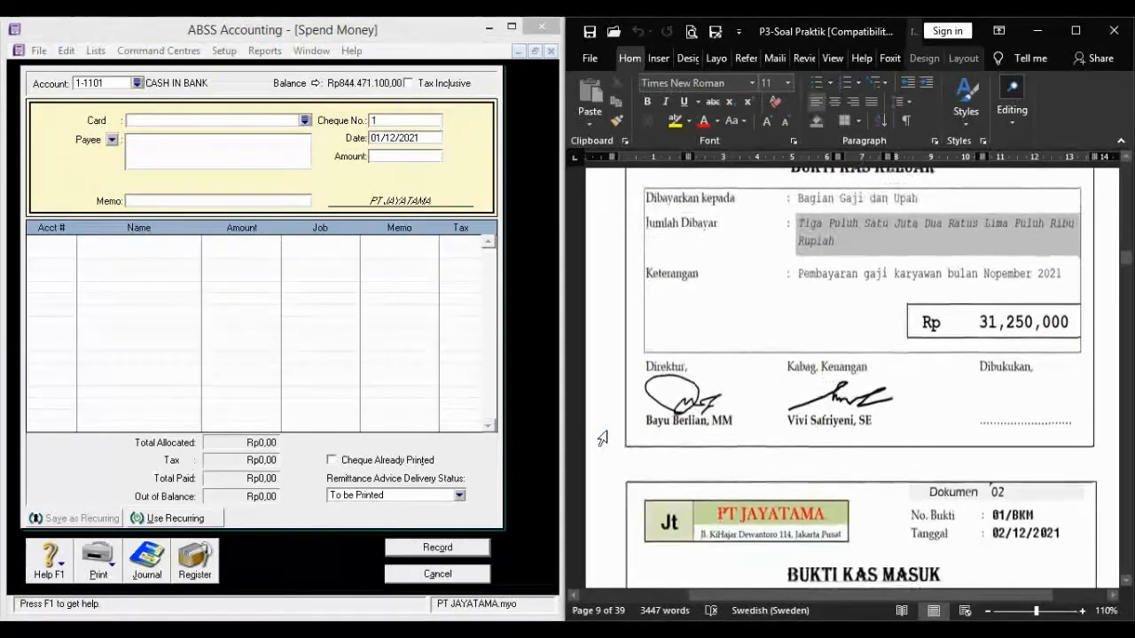
{"action": "scroll", "coordinate": [602, 438], "scroll_direction": "down", "scroll_amount": 4}
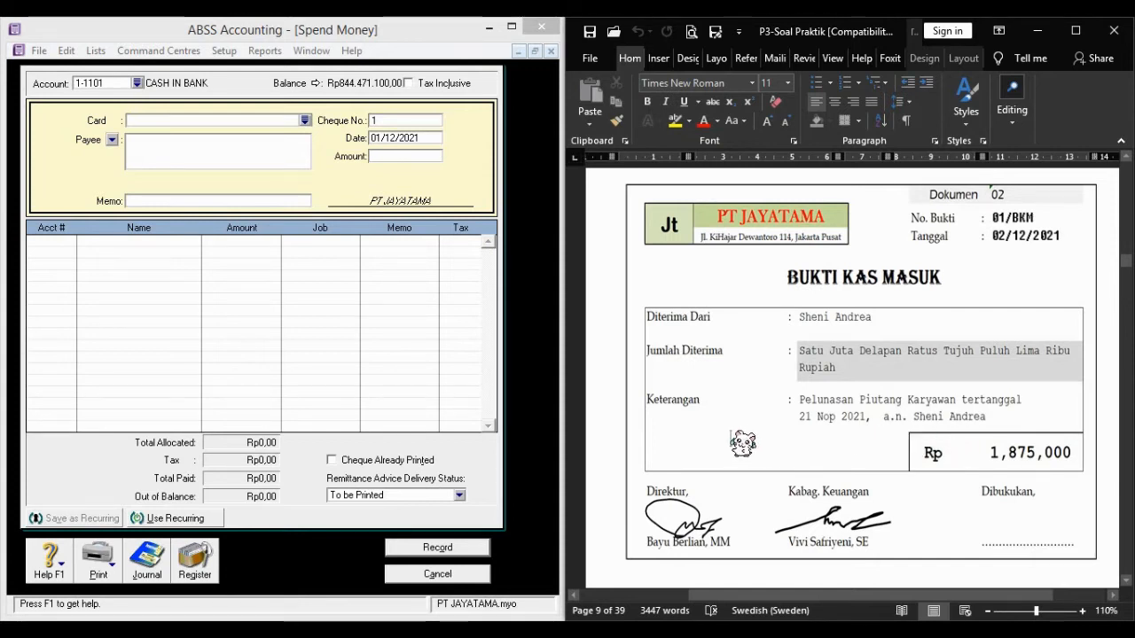
{"action": "left_click", "coordinate": [468, 576]}
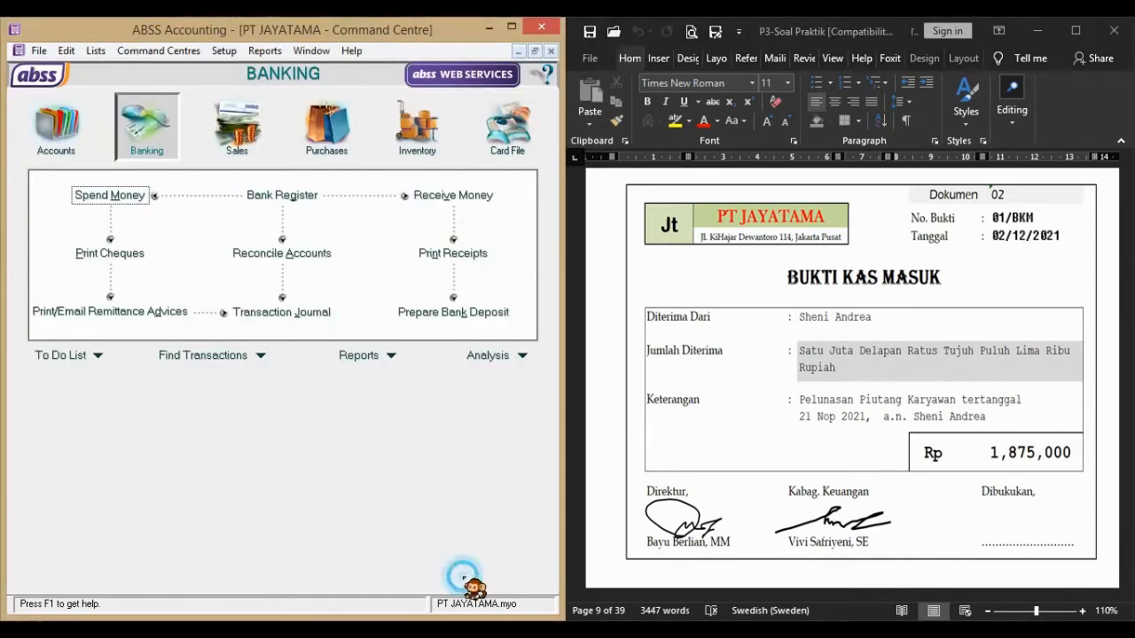
{"action": "left_click", "coordinate": [477, 207]}
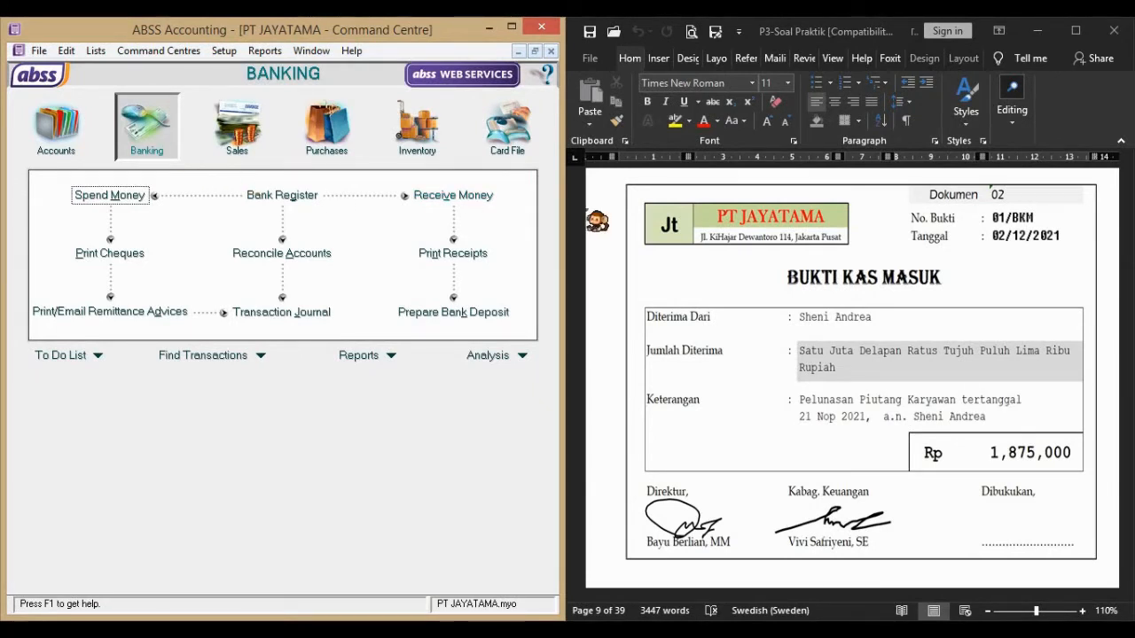
{"action": "left_click", "coordinate": [479, 200]}
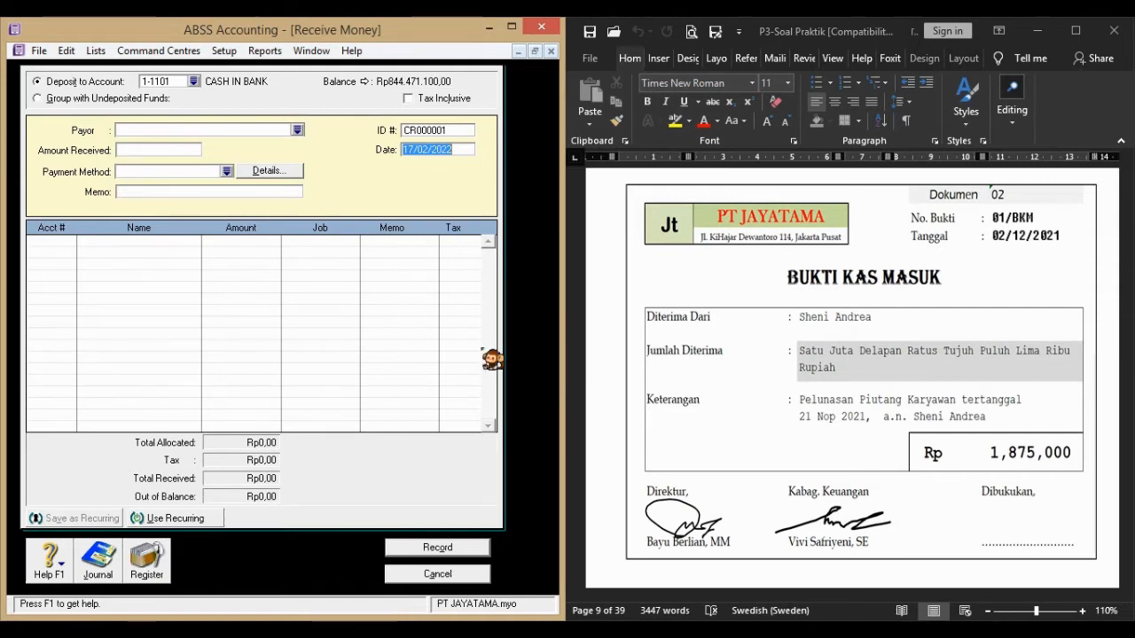
Fill in the receipt with ID 01/BKM, date 02/12/2021 and amount received Rp1.875.000
{"action": "left_click", "coordinate": [459, 129]}
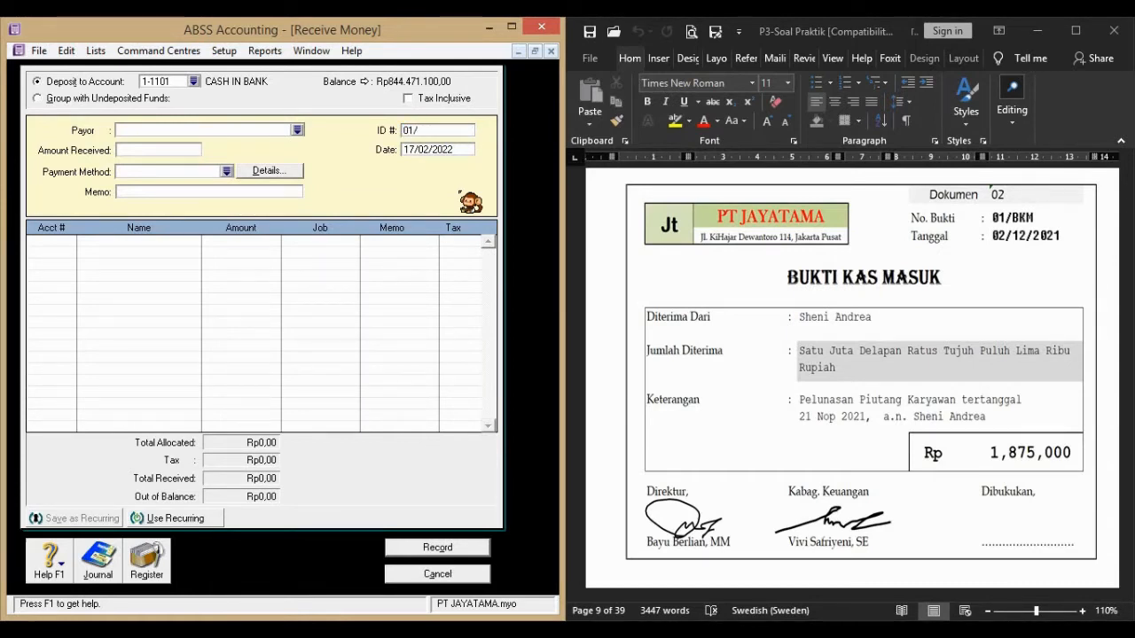
{"action": "key", "text": "Tab"}
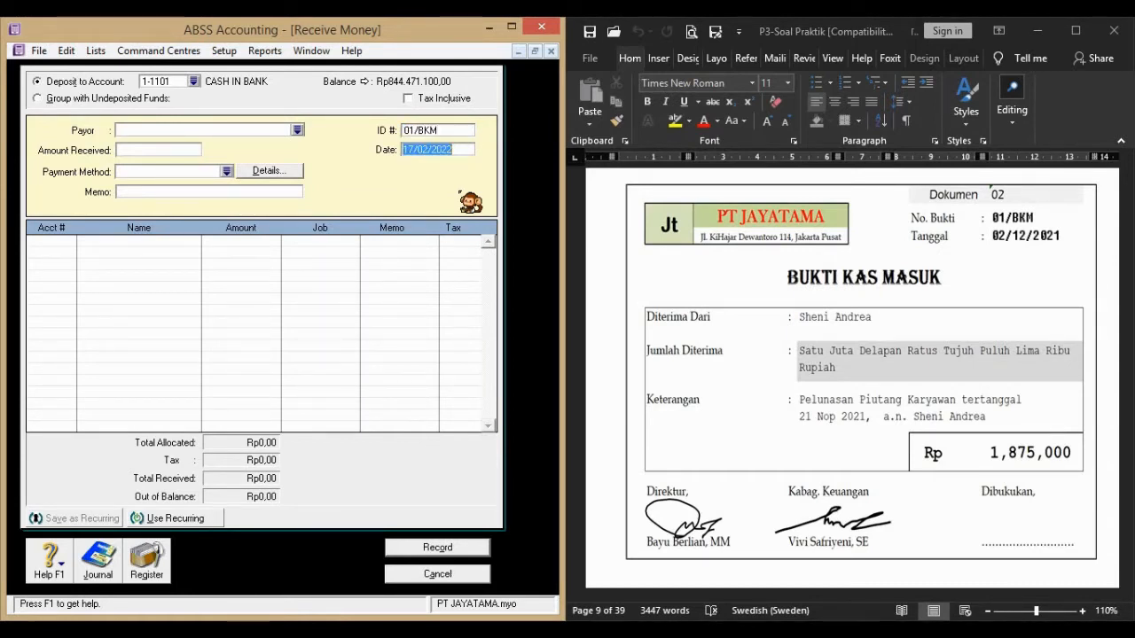
{"action": "type", "text": "02"}
{"action": "left_click", "coordinate": [170, 151]}
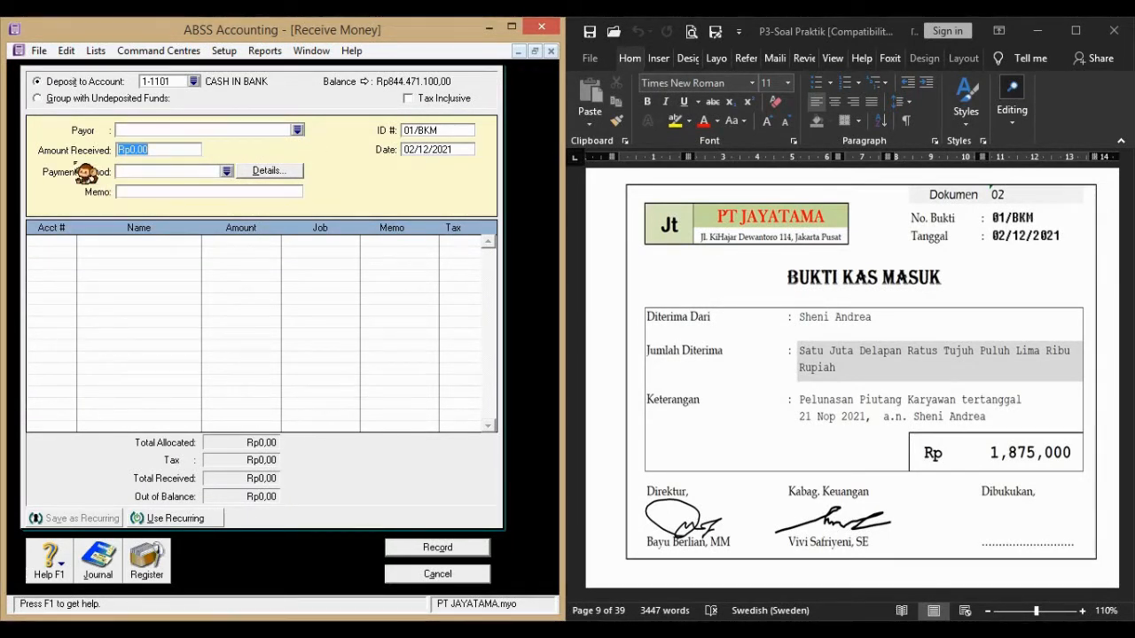
{"action": "type", "text": "875000"}
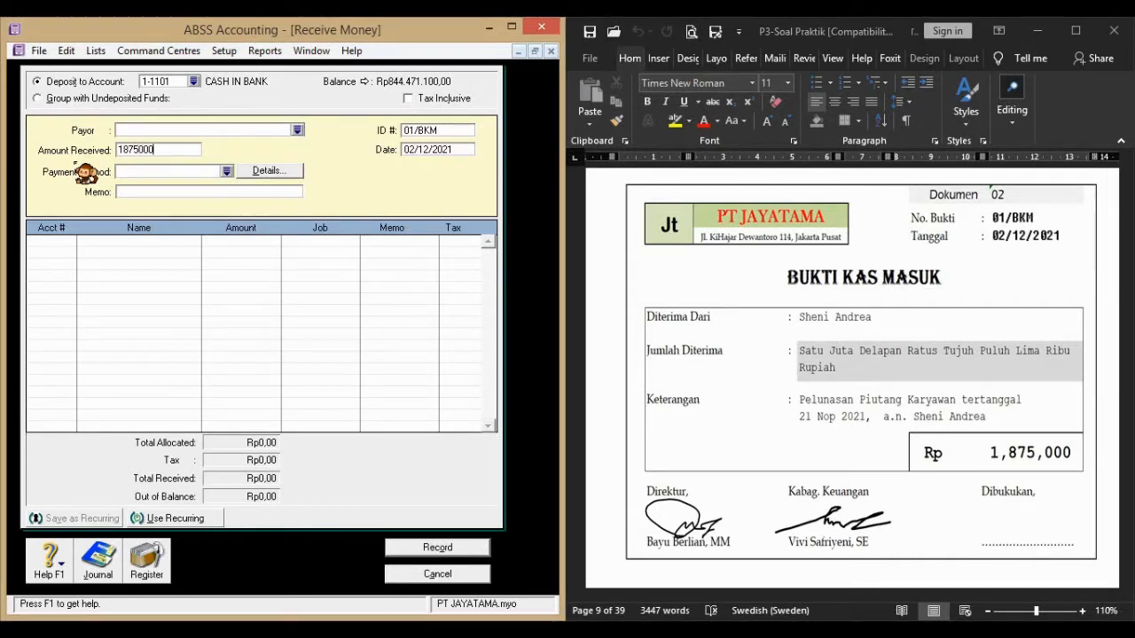
{"action": "key", "text": "Tab"}
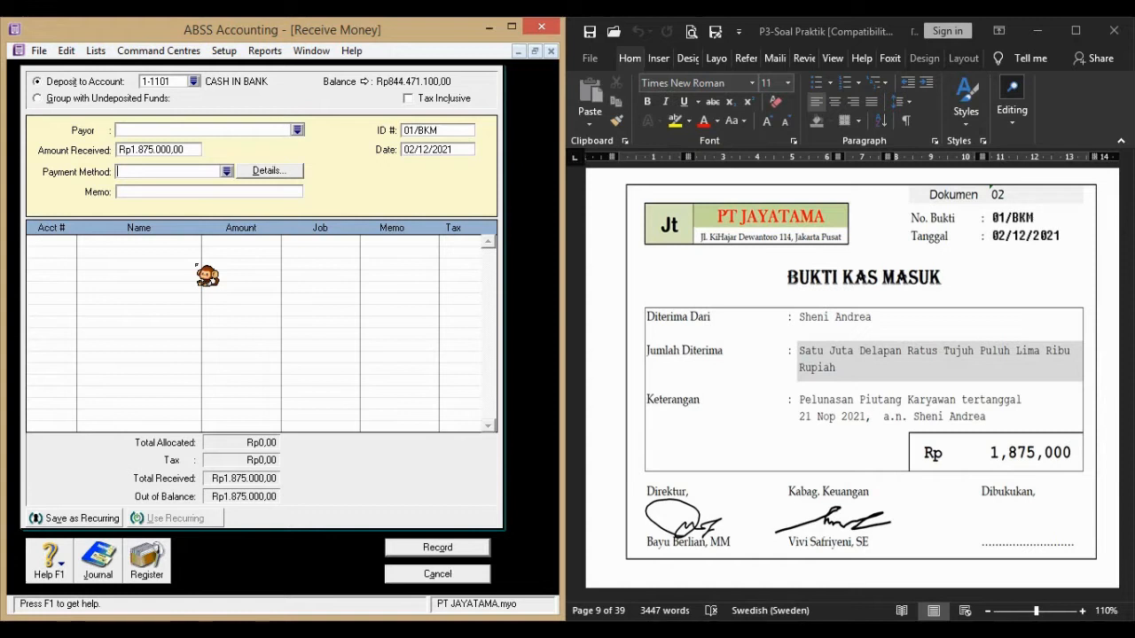
Enter the receipt memo PELUNASAN PIUTANG KARYAWAN A.N followed by the employee's full name
{"action": "left_click", "coordinate": [143, 191]}
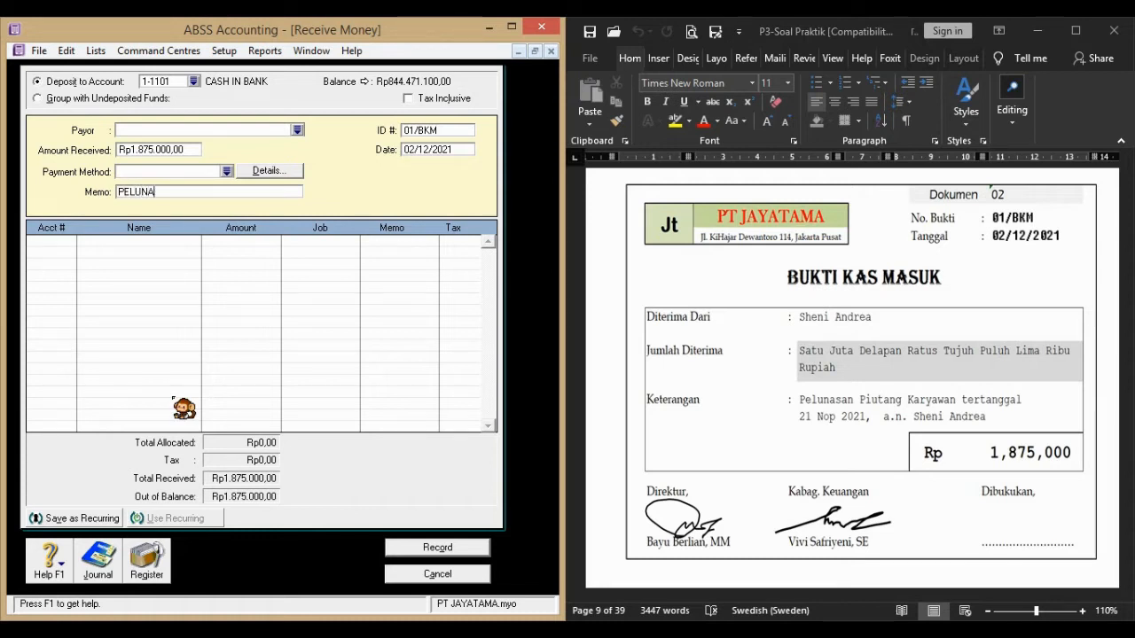
{"action": "type", "text": "PELUNASAN PIUTANG KARYAWAN A.N"}
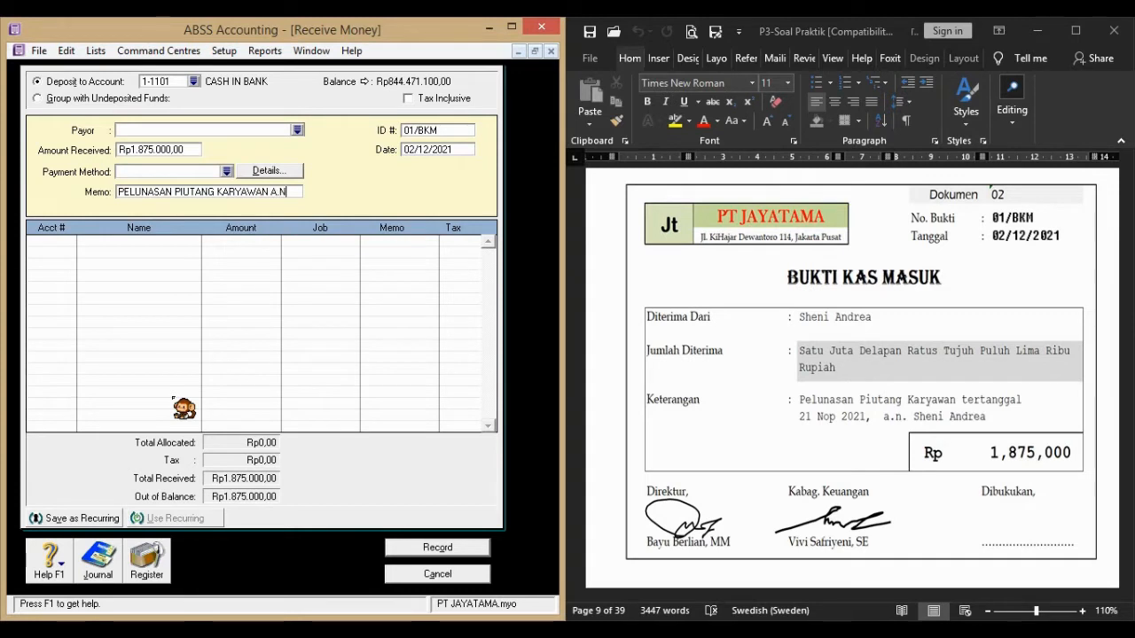
{"action": "type", "text": " SHENI"}
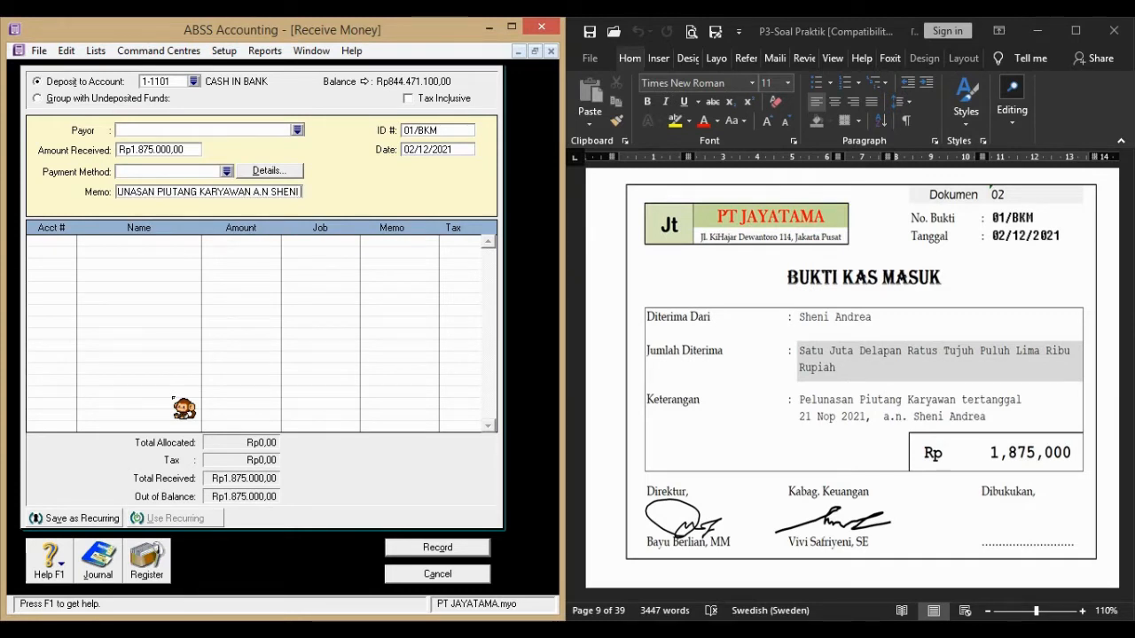
{"action": "type", "text": " ANDREA"}
Allocate the full receipt amount to account 1-1203 OTHER RECEIVABLE on the first line
{"action": "left_click", "coordinate": [96, 348]}
{"action": "left_click", "coordinate": [71, 245]}
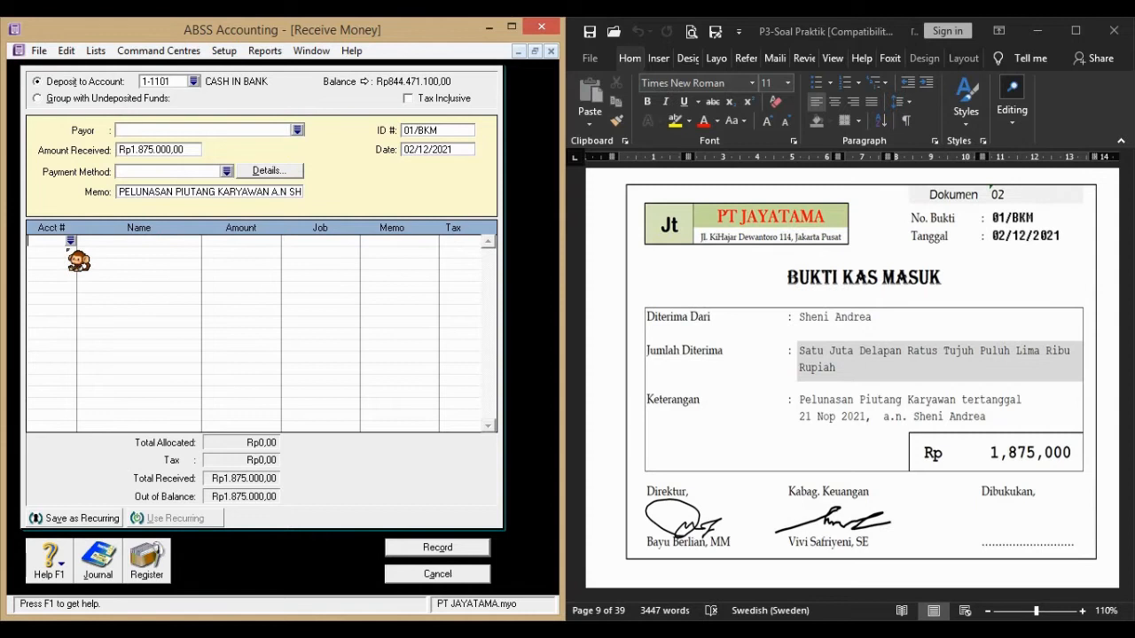
{"action": "type", "text": "4"}
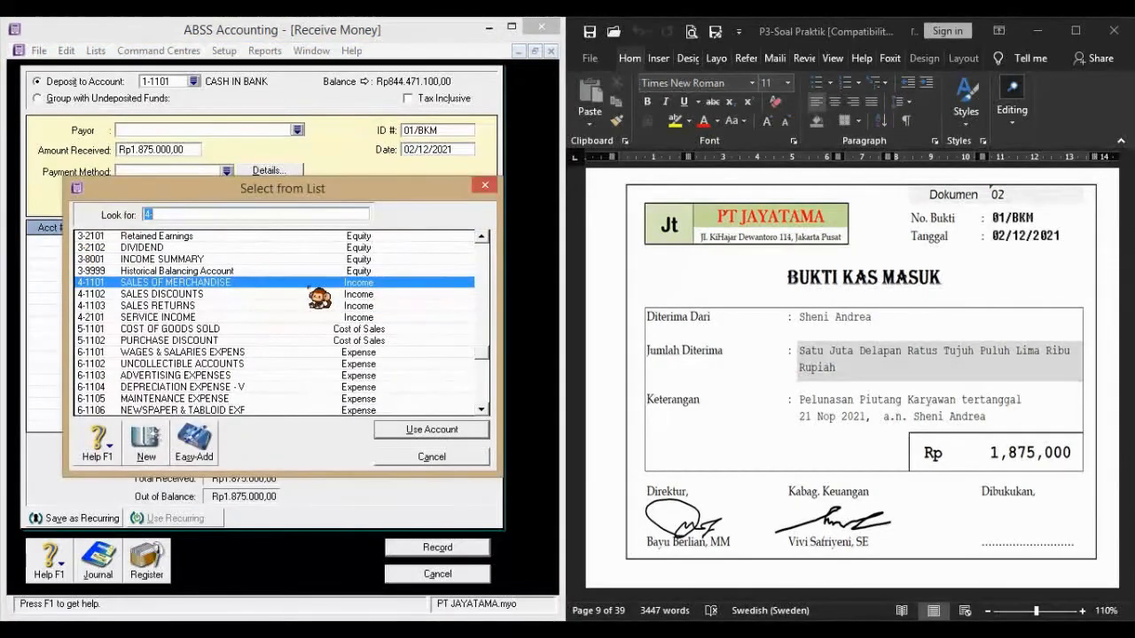
{"action": "type", "text": "1"}
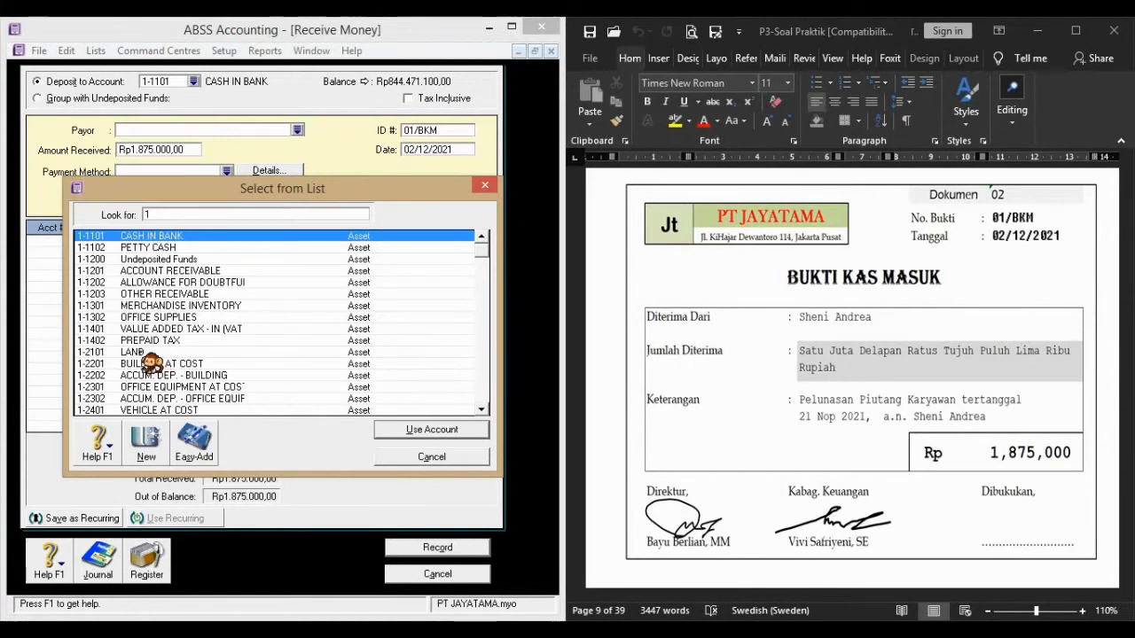
{"action": "type", "text": "-1203"}
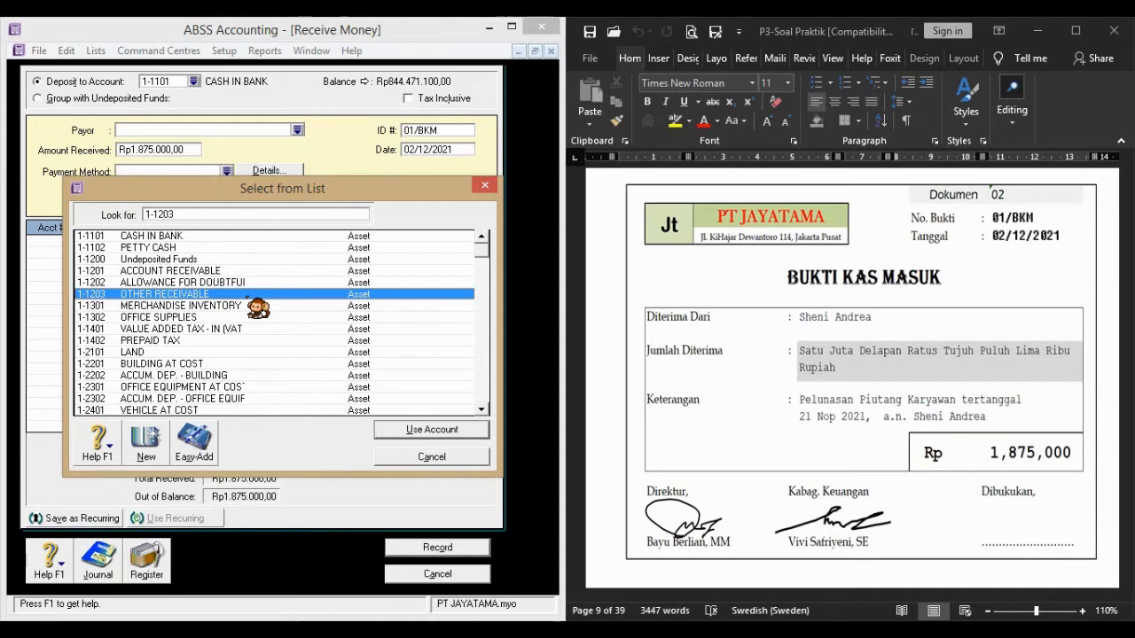
{"action": "left_click", "coordinate": [415, 429]}
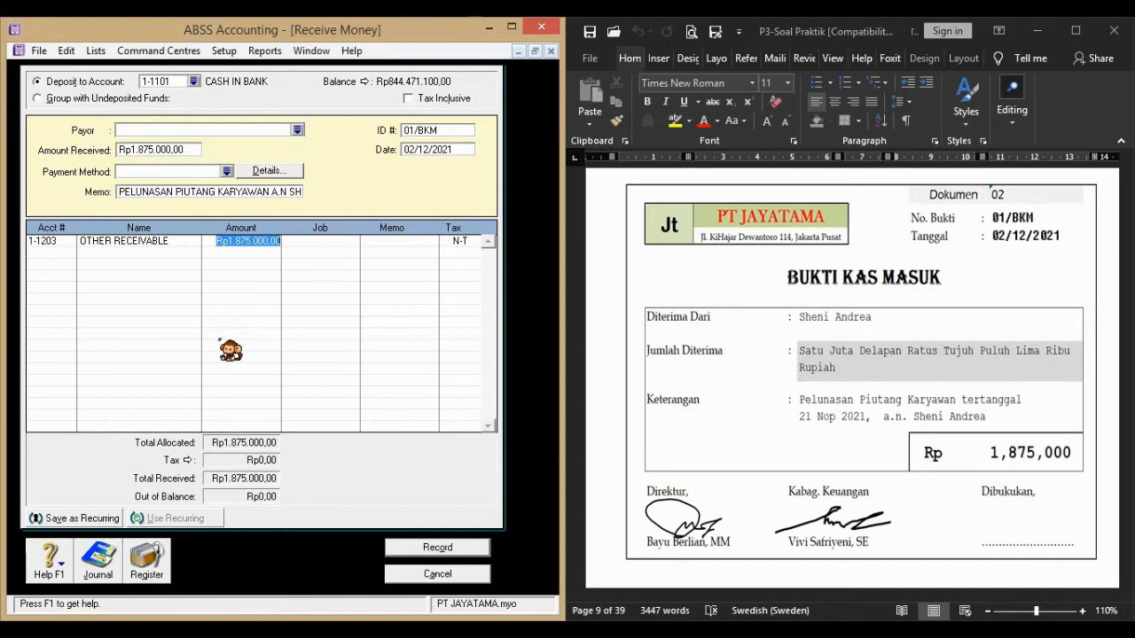
Review the journal recap of receipt 01/BKM, record it and close the Receive Money form
{"action": "key", "text": "ctrl+r"}
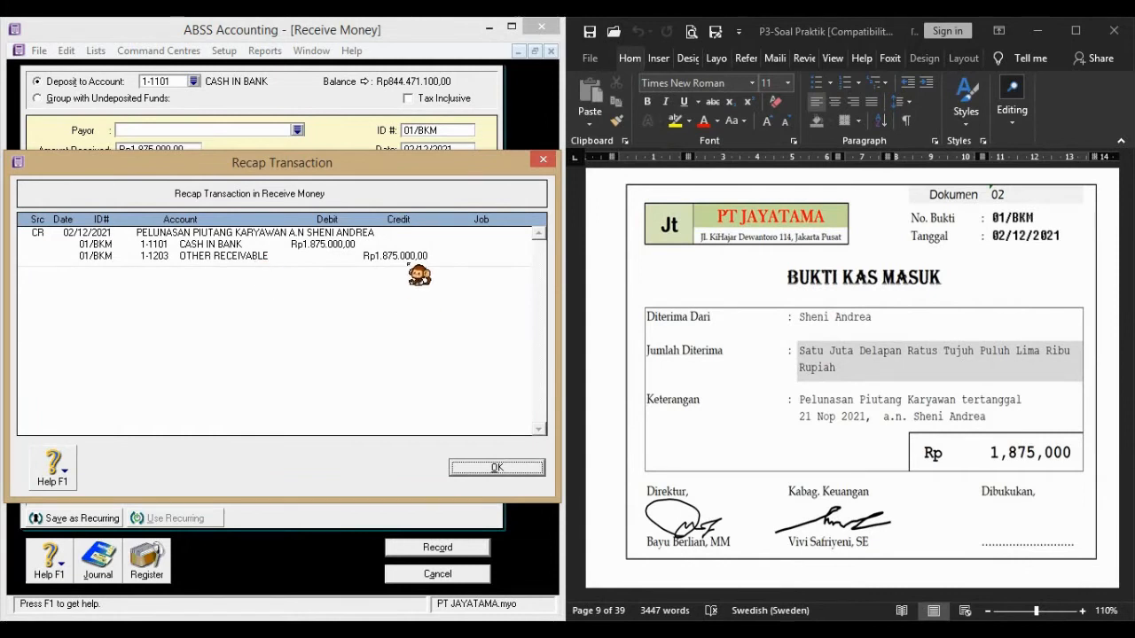
{"action": "left_click", "coordinate": [490, 473]}
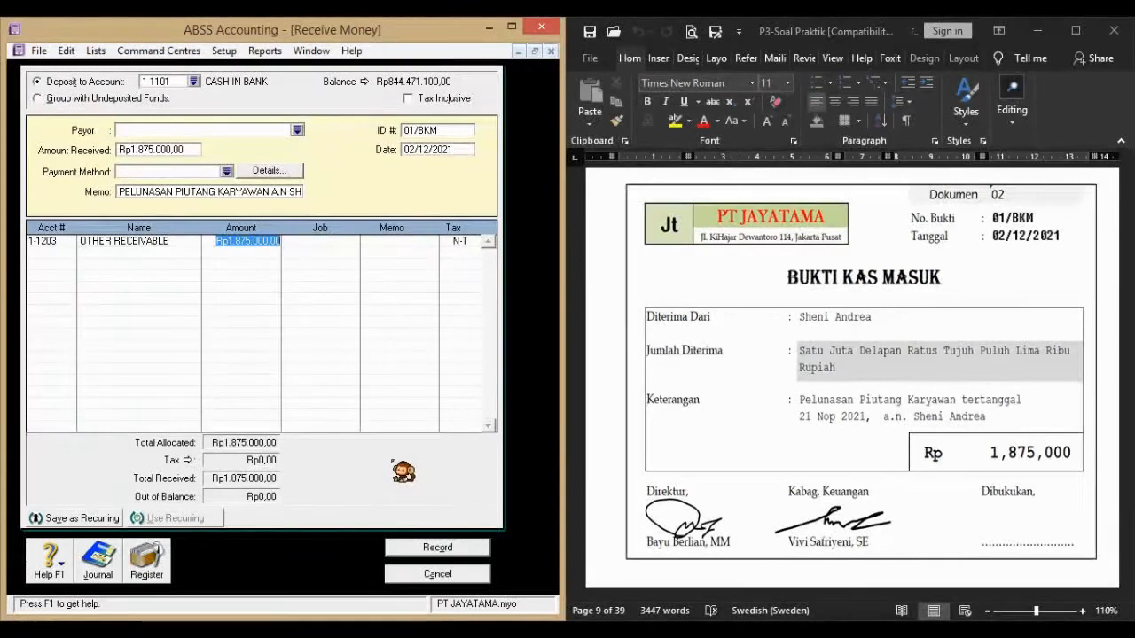
{"action": "left_click", "coordinate": [480, 547]}
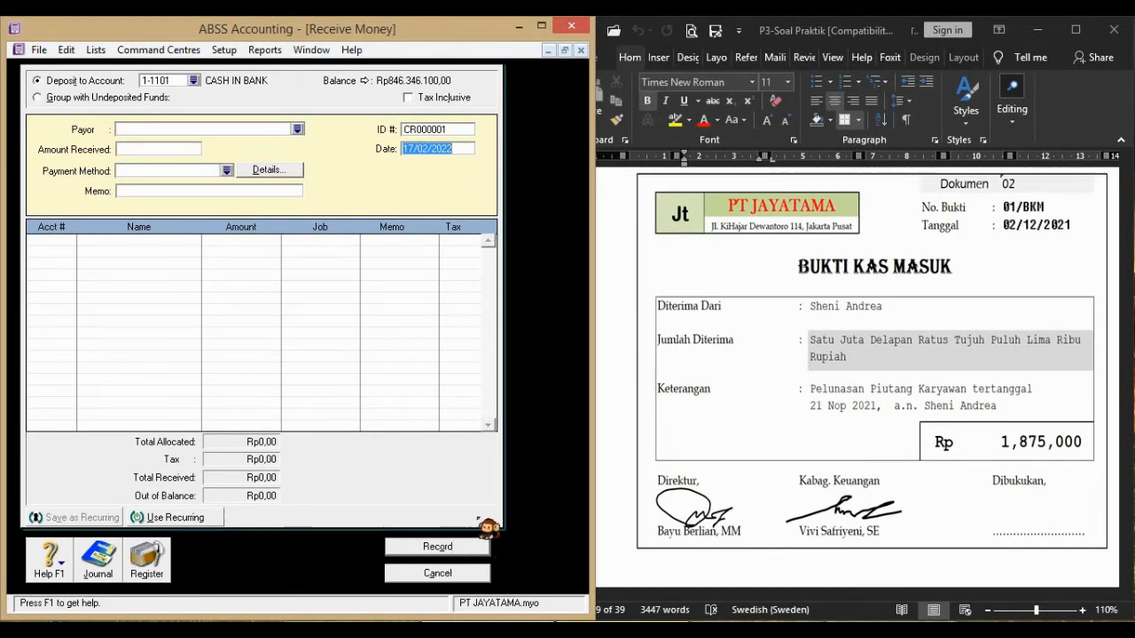
{"action": "left_click", "coordinate": [438, 574]}
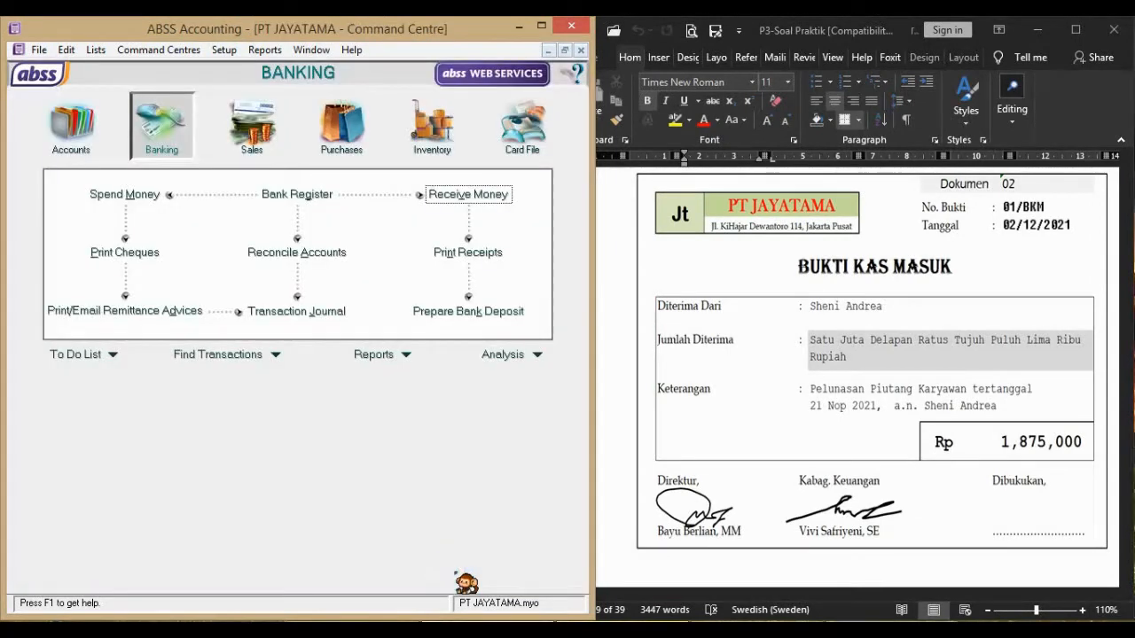
Switch to the Word document and read the cash payment voucher Dokumen 03, number 02/BKK
{"action": "left_click", "coordinate": [608, 501]}
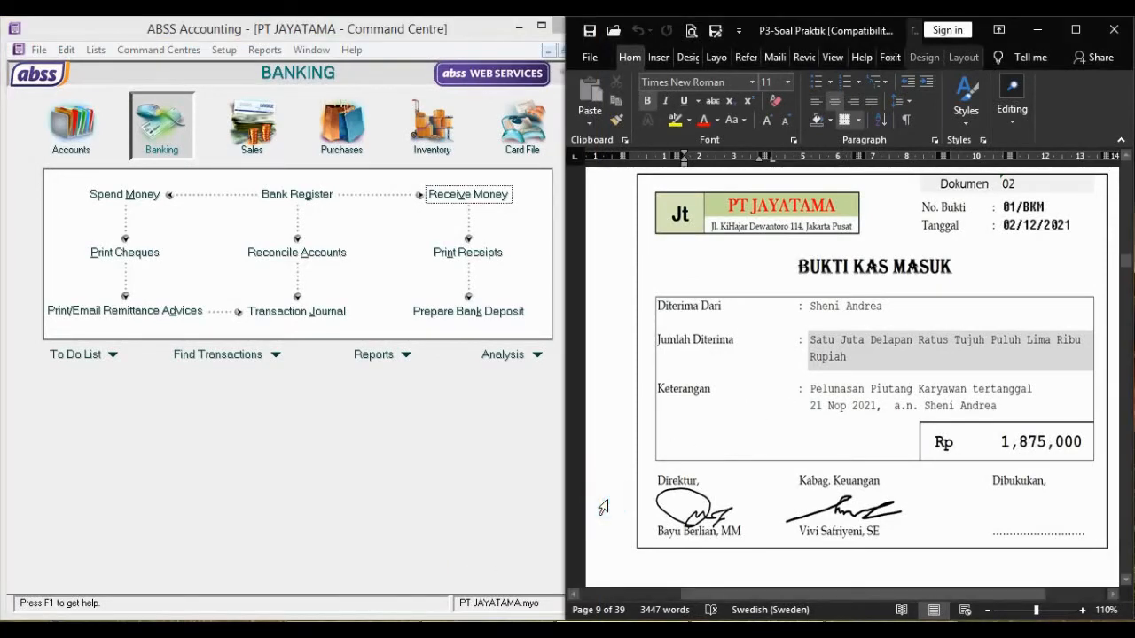
{"action": "scroll", "coordinate": [603, 507], "scroll_direction": "down", "scroll_amount": 10}
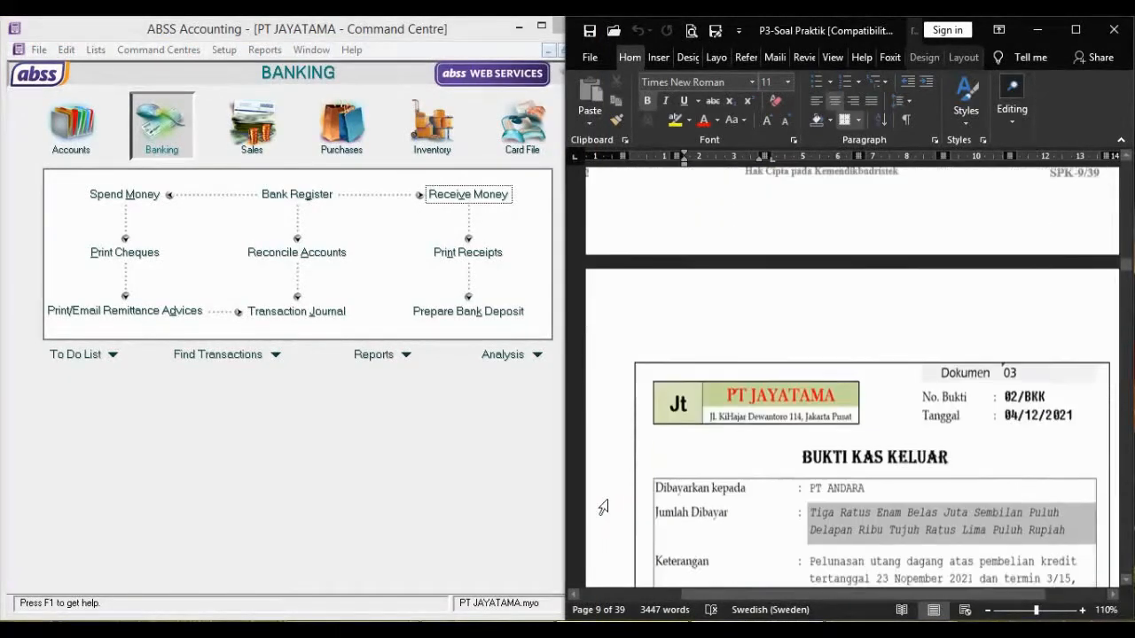
{"action": "scroll", "coordinate": [603, 507], "scroll_direction": "down", "scroll_amount": 1}
{"action": "scroll", "coordinate": [603, 507], "scroll_direction": "down", "scroll_amount": 1}
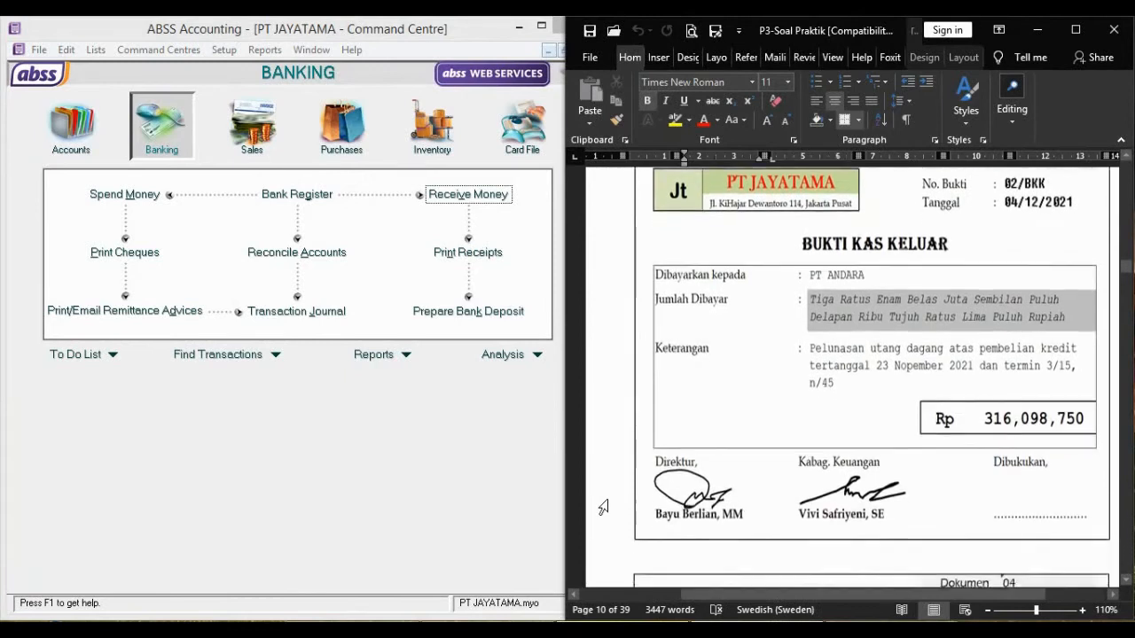
Start a Pay Bills payment in the Purchases command centre for supplier PT ANDARA, following voucher Dokumen 03
{"action": "scroll", "coordinate": [851, 364], "scroll_direction": "up", "scroll_amount": 1}
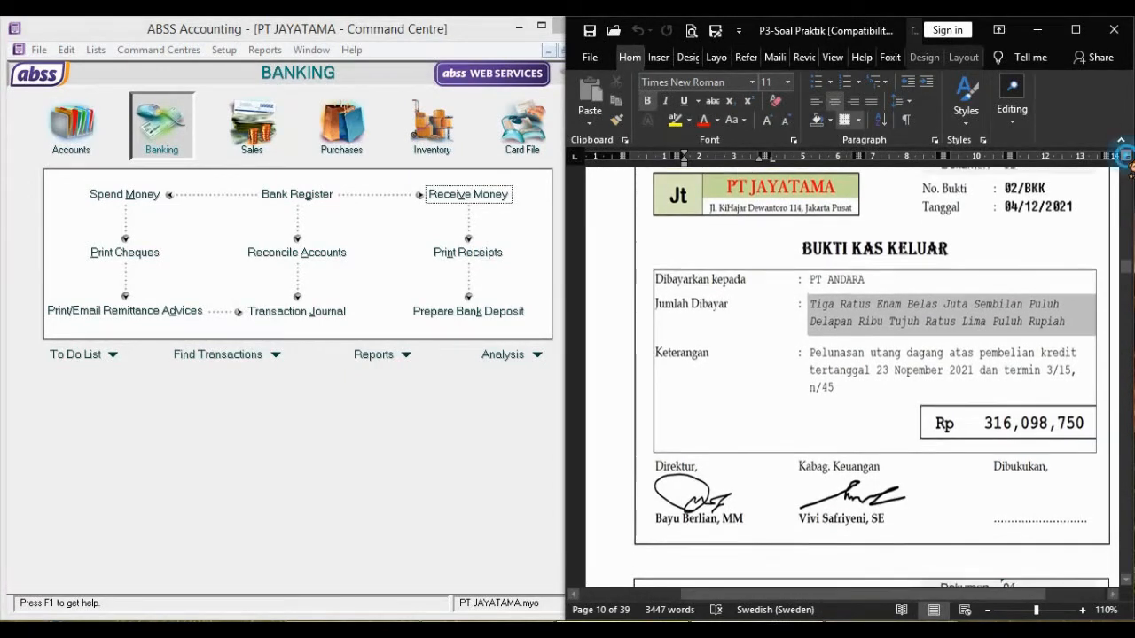
{"action": "scroll", "coordinate": [884, 362], "scroll_direction": "up", "scroll_amount": 1}
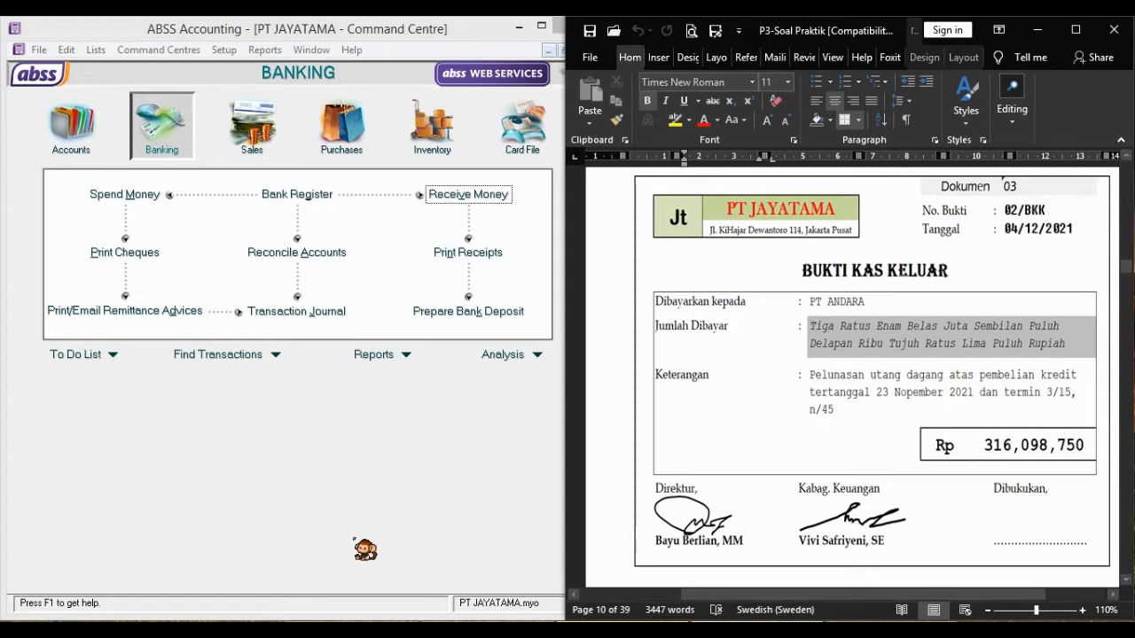
{"action": "left_click", "coordinate": [314, 490]}
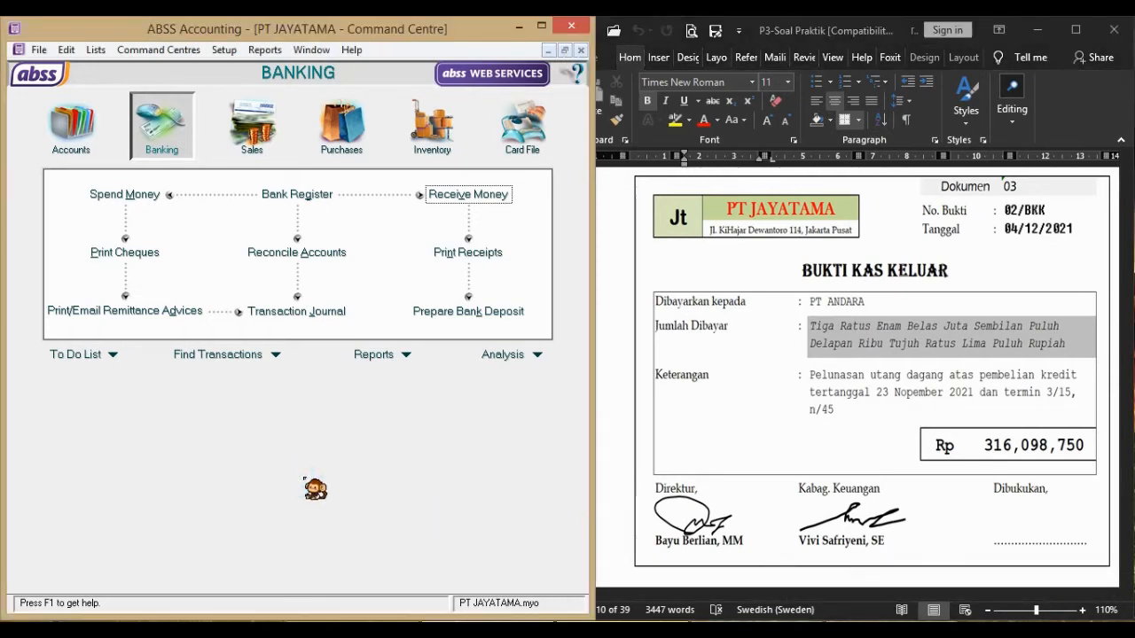
{"action": "left_click", "coordinate": [358, 152]}
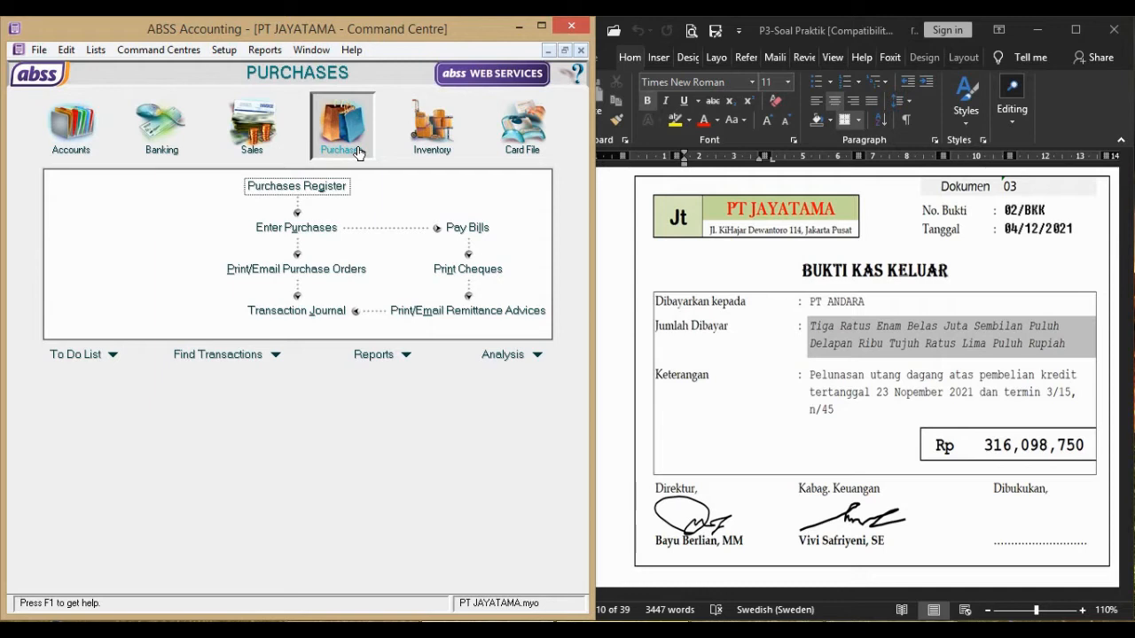
{"action": "left_click", "coordinate": [467, 228]}
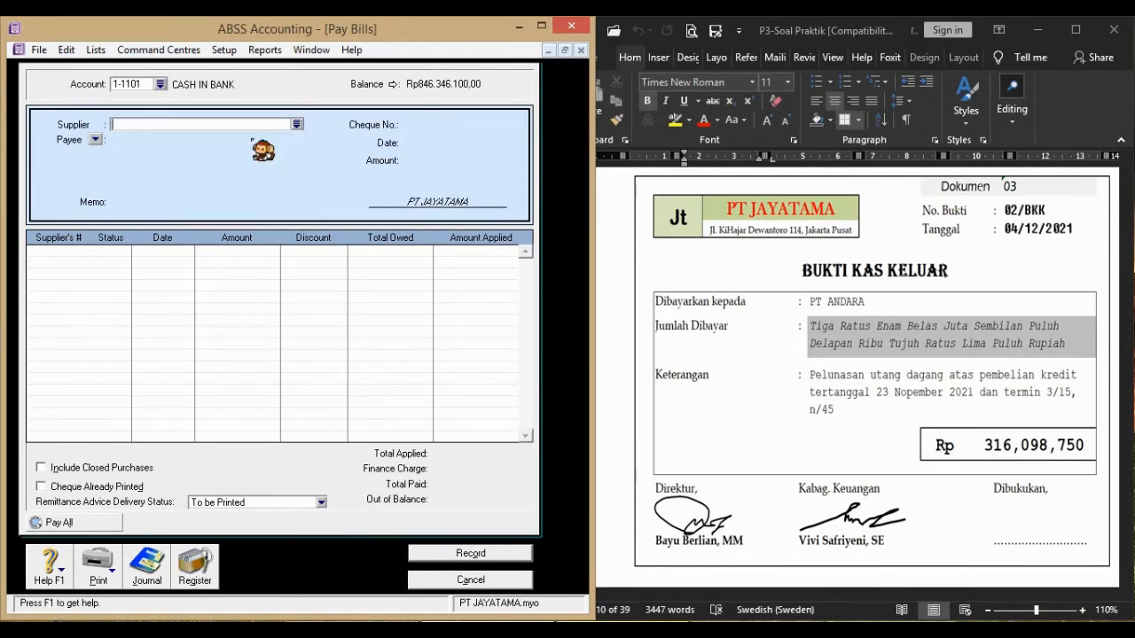
{"action": "left_click", "coordinate": [298, 125]}
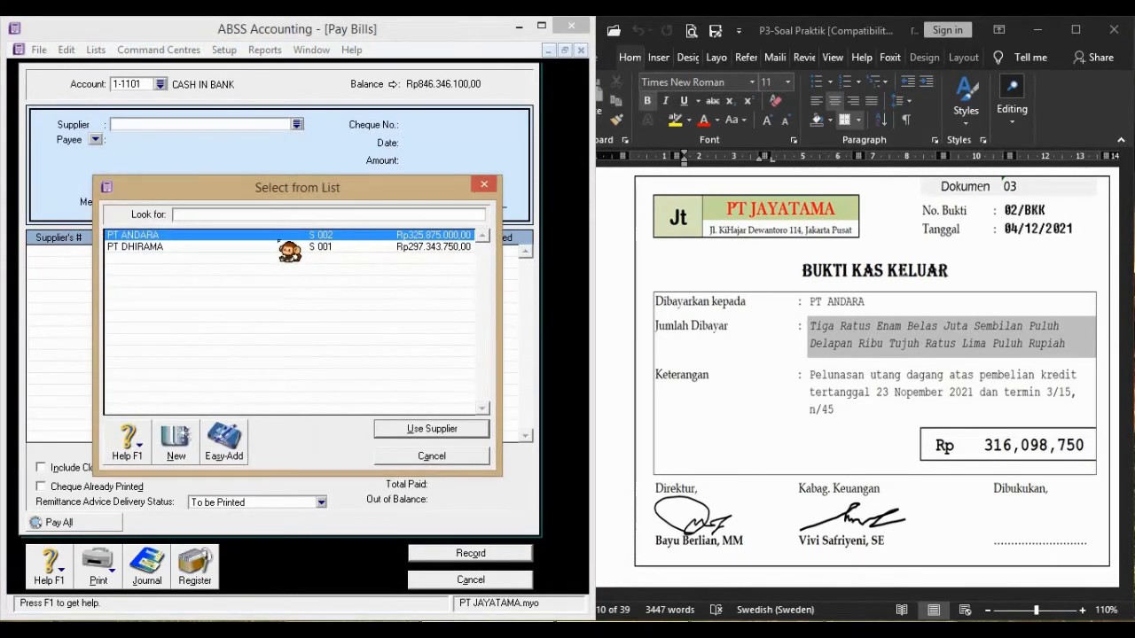
{"action": "left_click", "coordinate": [466, 430]}
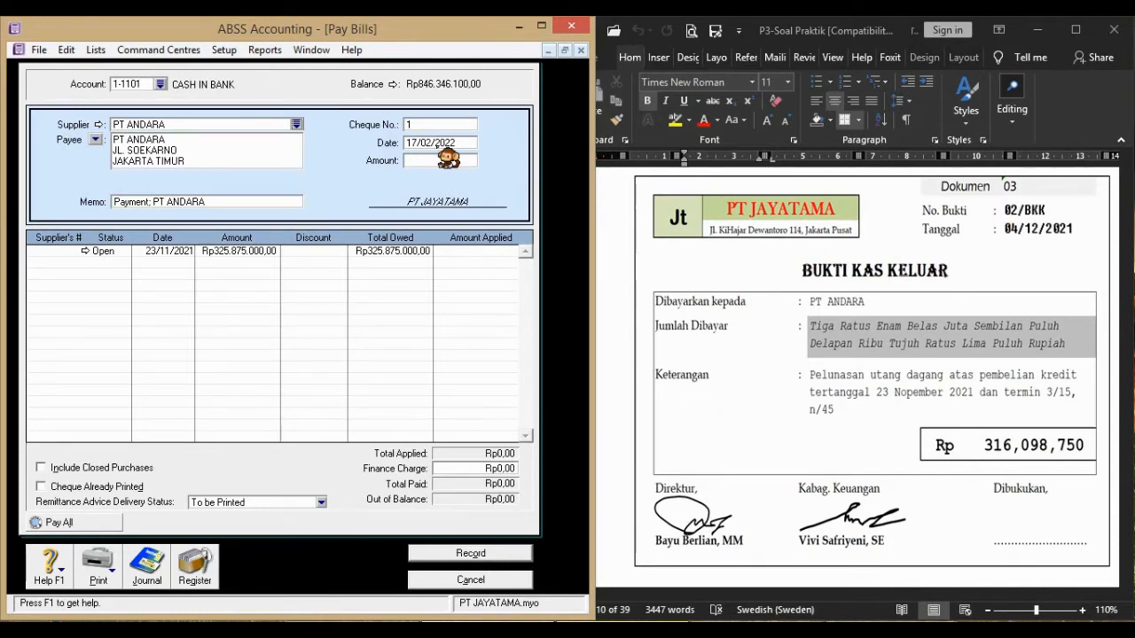
Enter cheque number 02/BKK, date 4/12/21 and amount 316098750 for the PT ANDARA payment
{"action": "left_click", "coordinate": [439, 124]}
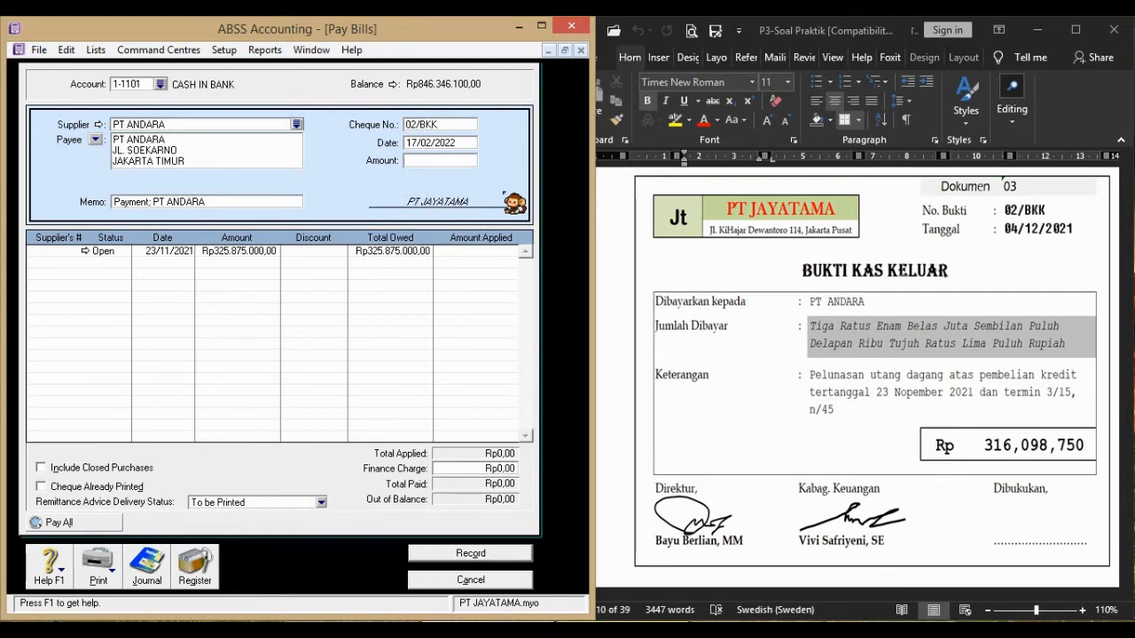
{"action": "key", "text": "Tab"}
{"action": "type", "text": "4/12/1"}
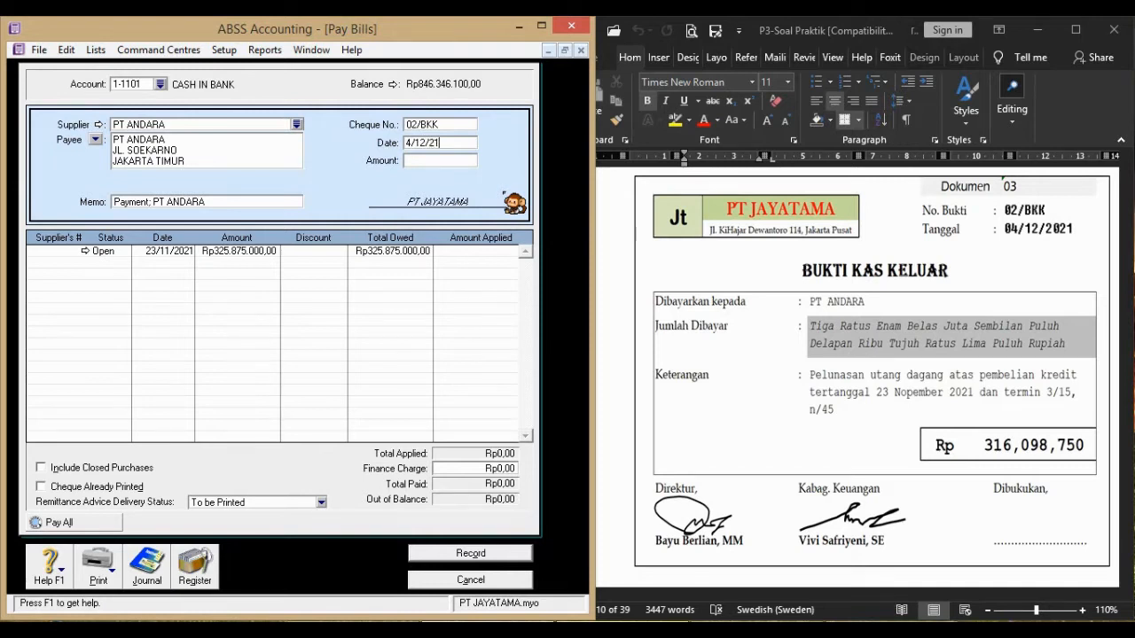
{"action": "key", "text": "Tab"}
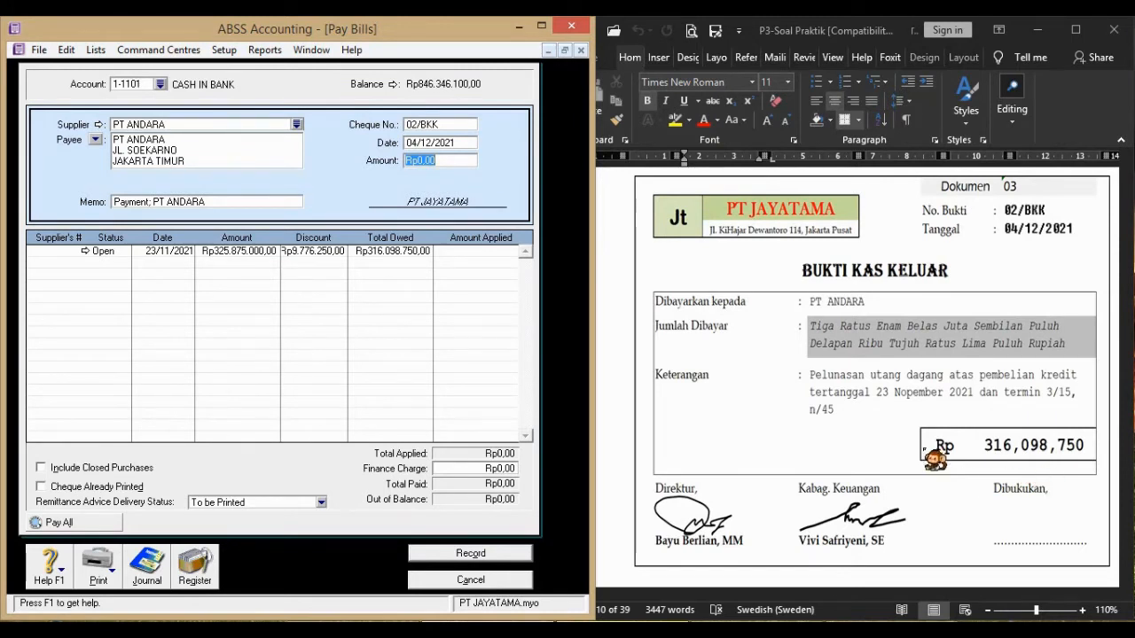
{"action": "type", "text": "3"}
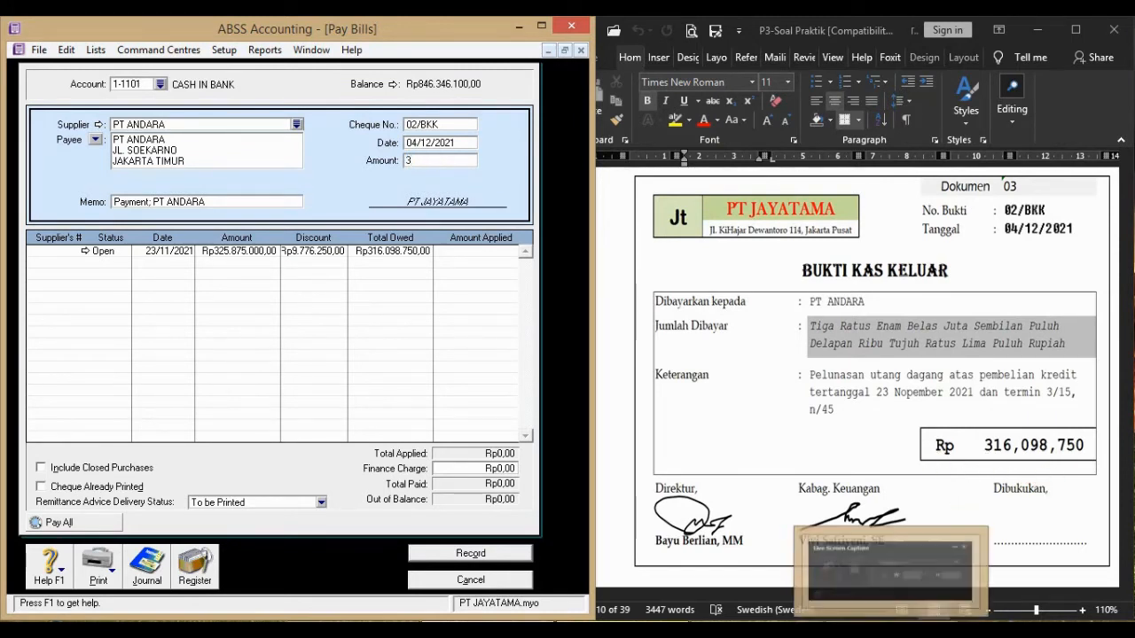
{"action": "type", "text": "16"}
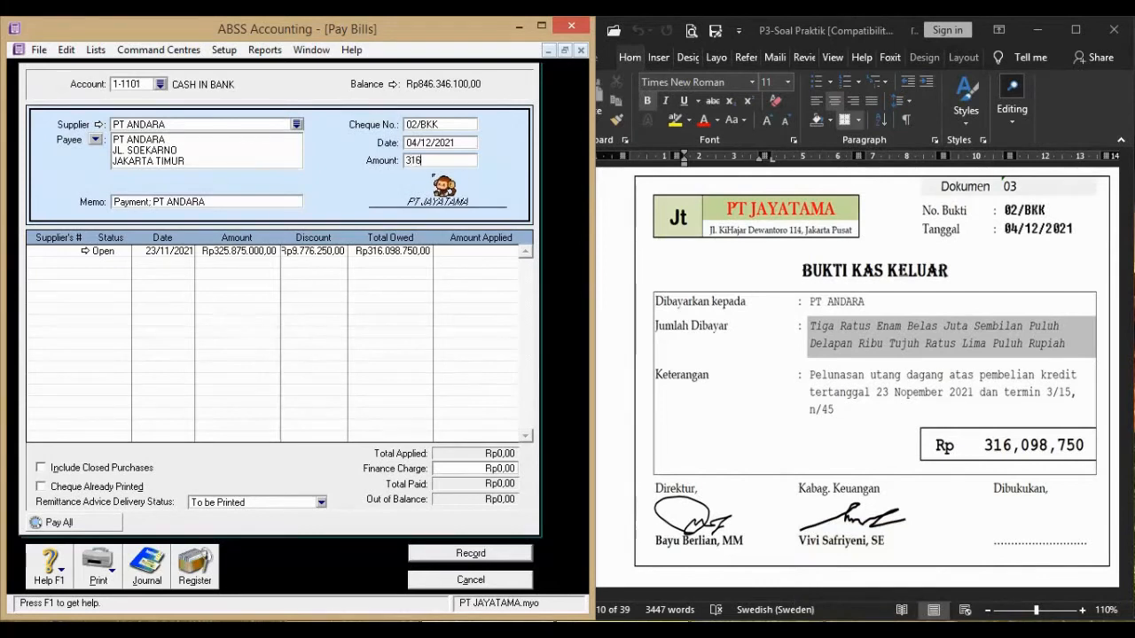
{"action": "type", "text": "098750"}
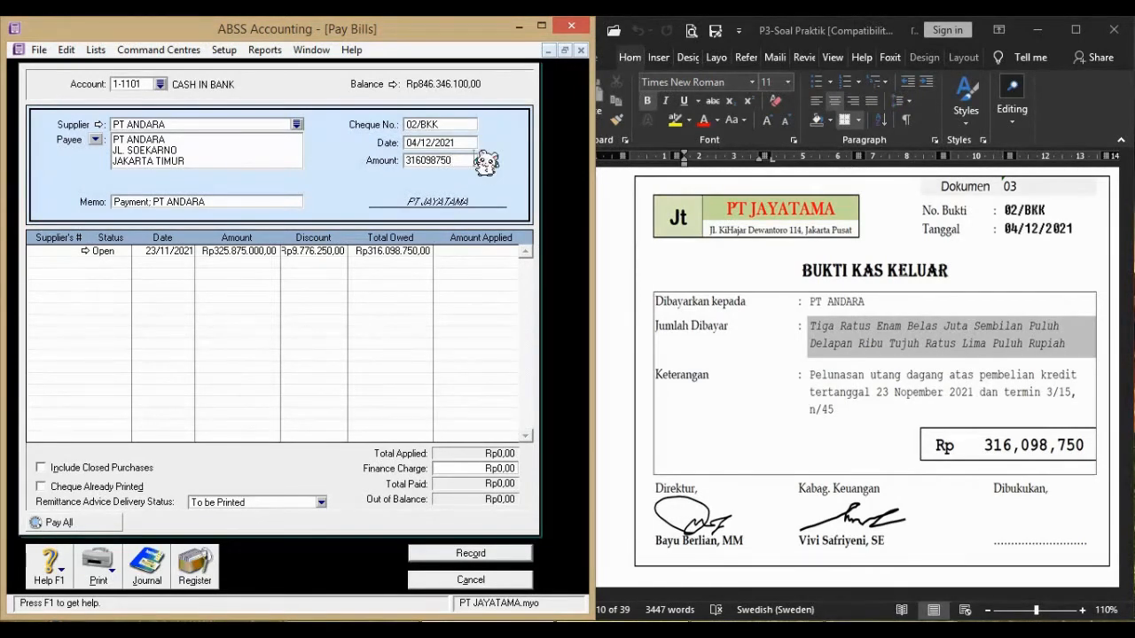
Apply the full payment amount to PT ANDARA's open bill dated 23/11/2021
{"action": "left_click", "coordinate": [492, 252]}
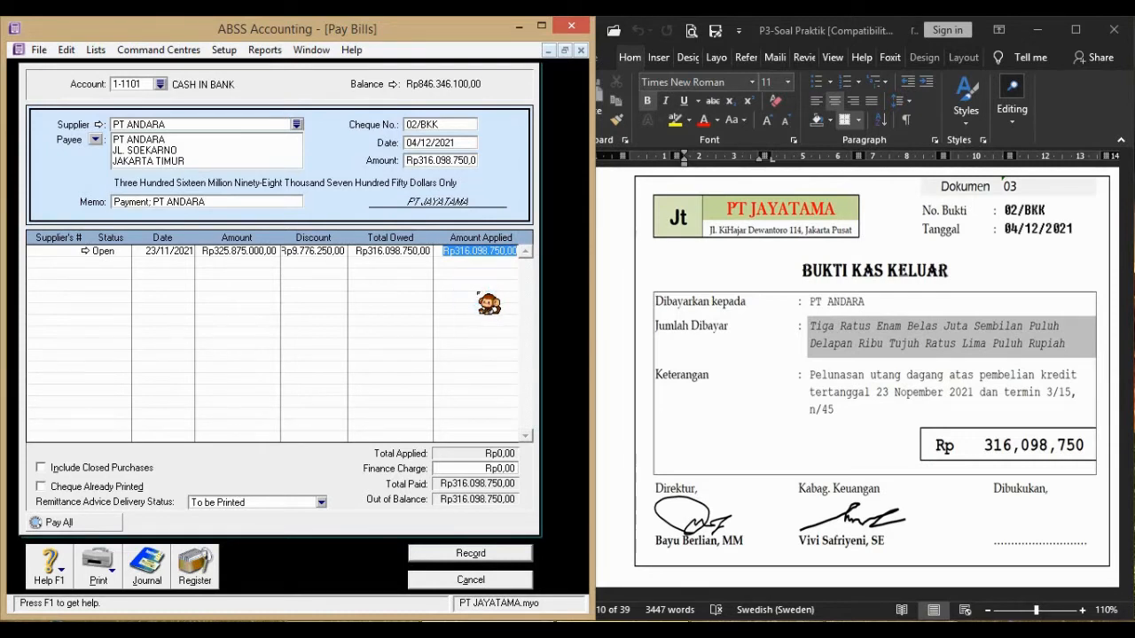
{"action": "key", "text": "ctrl+r"}
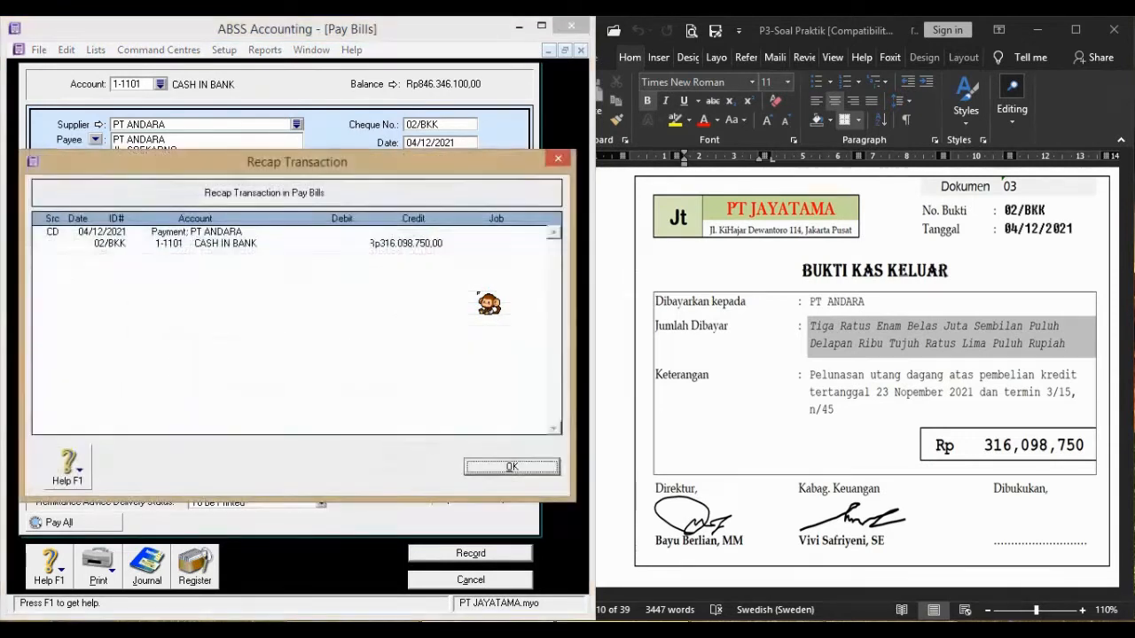
{"action": "left_click", "coordinate": [536, 467]}
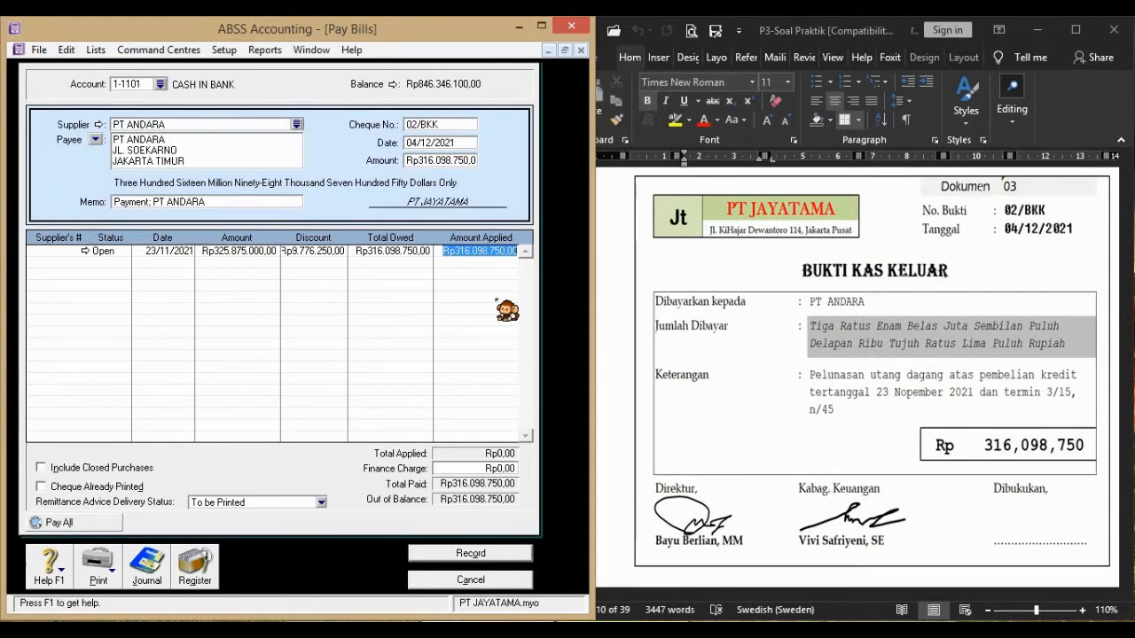
{"action": "key", "text": "Tab"}
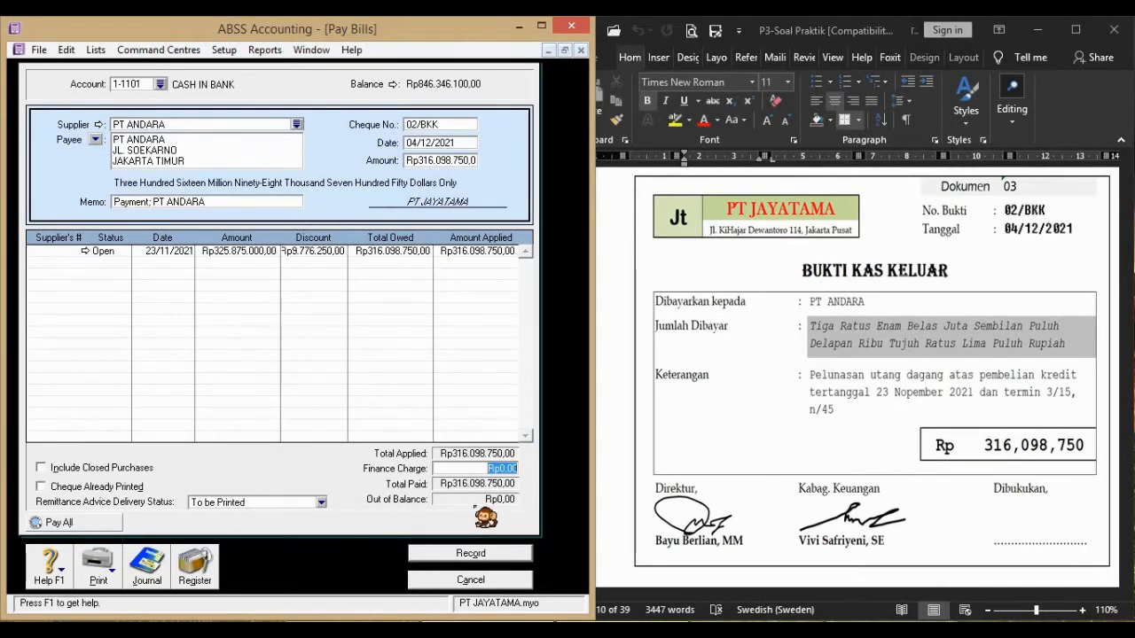
Review the journal recap of payment 02/BKK and try to record it
{"action": "key", "text": "ctrl+r"}
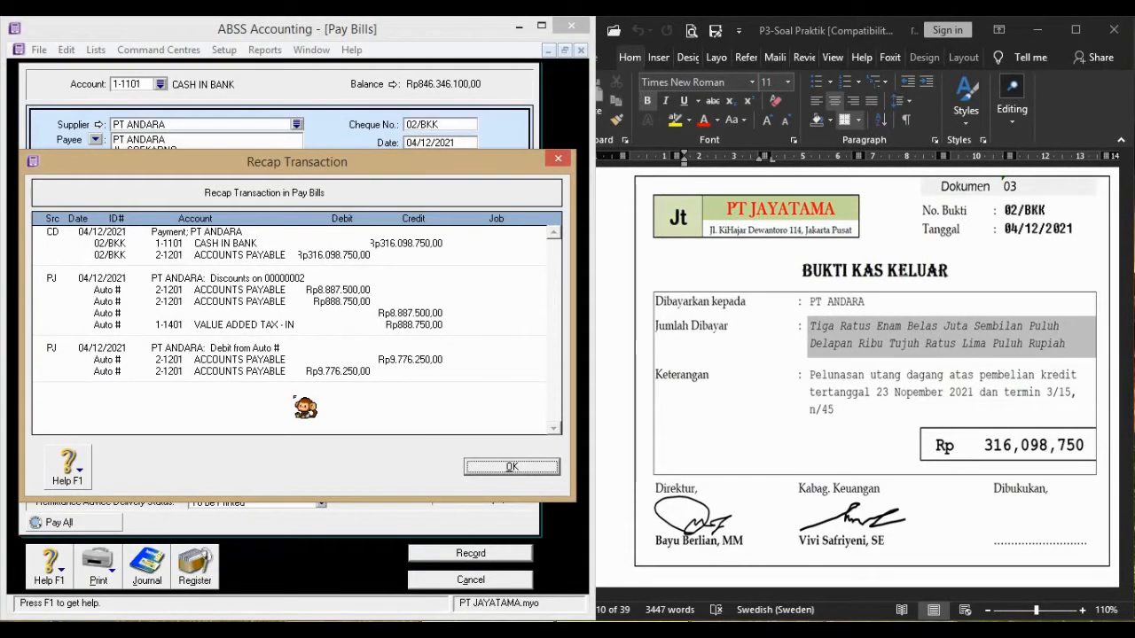
{"action": "left_click", "coordinate": [523, 467]}
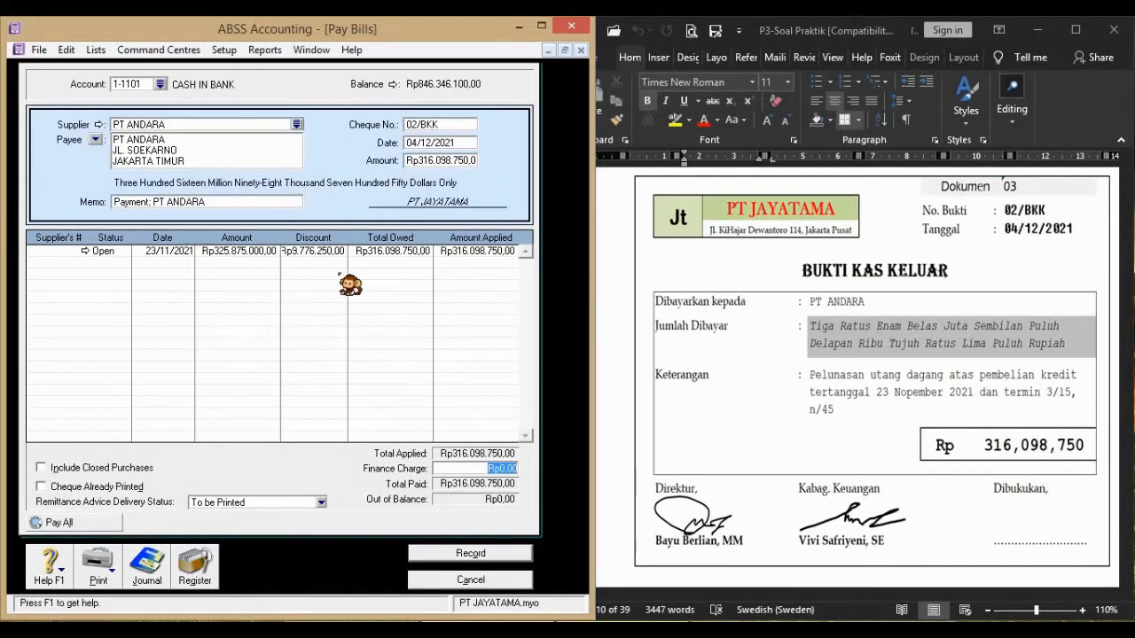
{"action": "left_click", "coordinate": [518, 554]}
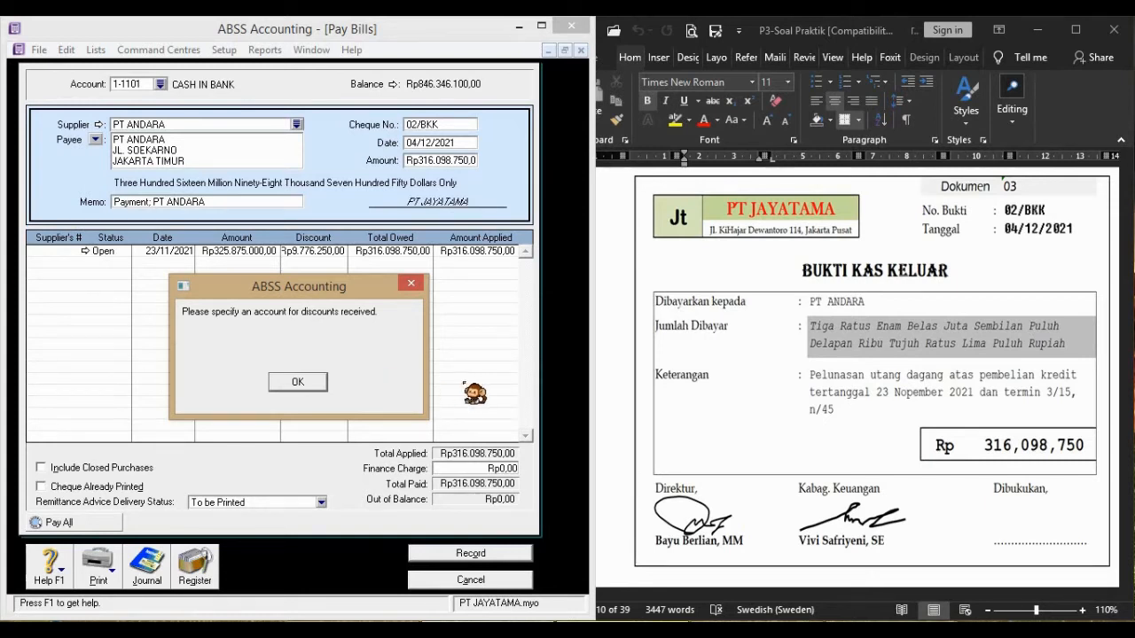
Enable discounts for early payment in the purchases linked accounts and link them to account 5-1102 PURCHASE DISCOUNT
{"action": "left_click", "coordinate": [311, 383]}
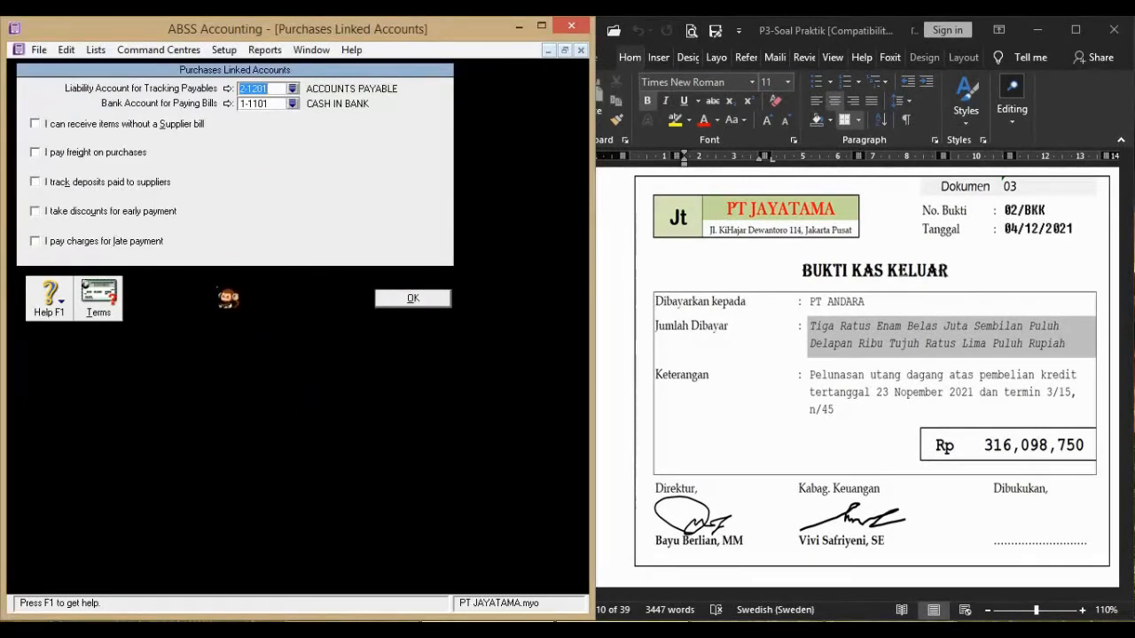
{"action": "left_click", "coordinate": [36, 213]}
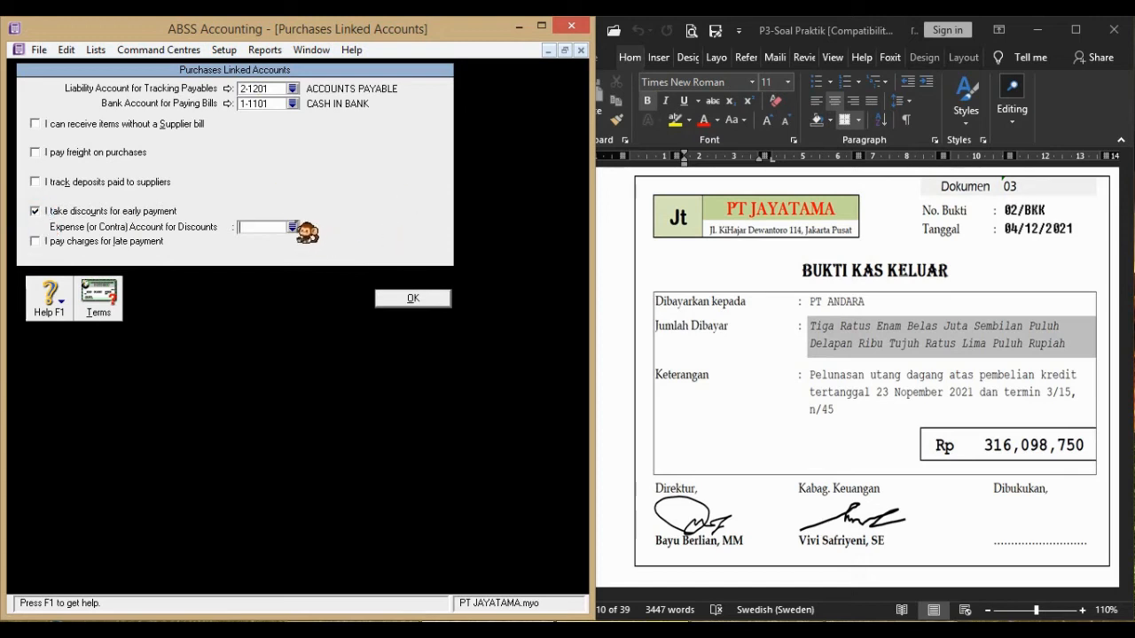
{"action": "type", "text": "6-"}
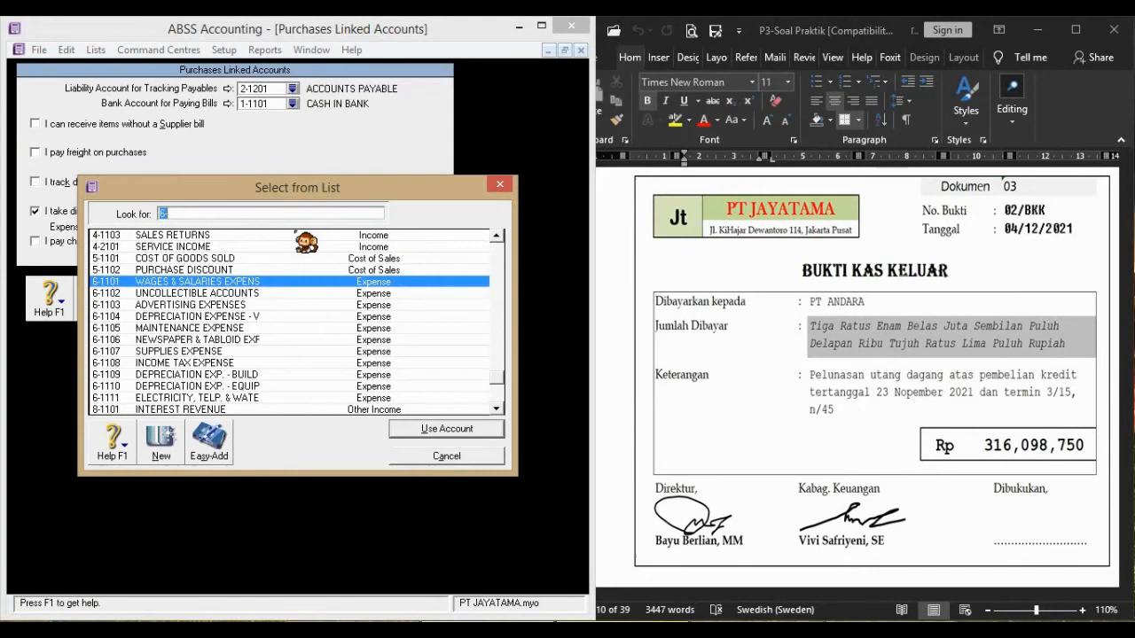
{"action": "type", "text": "5-1102"}
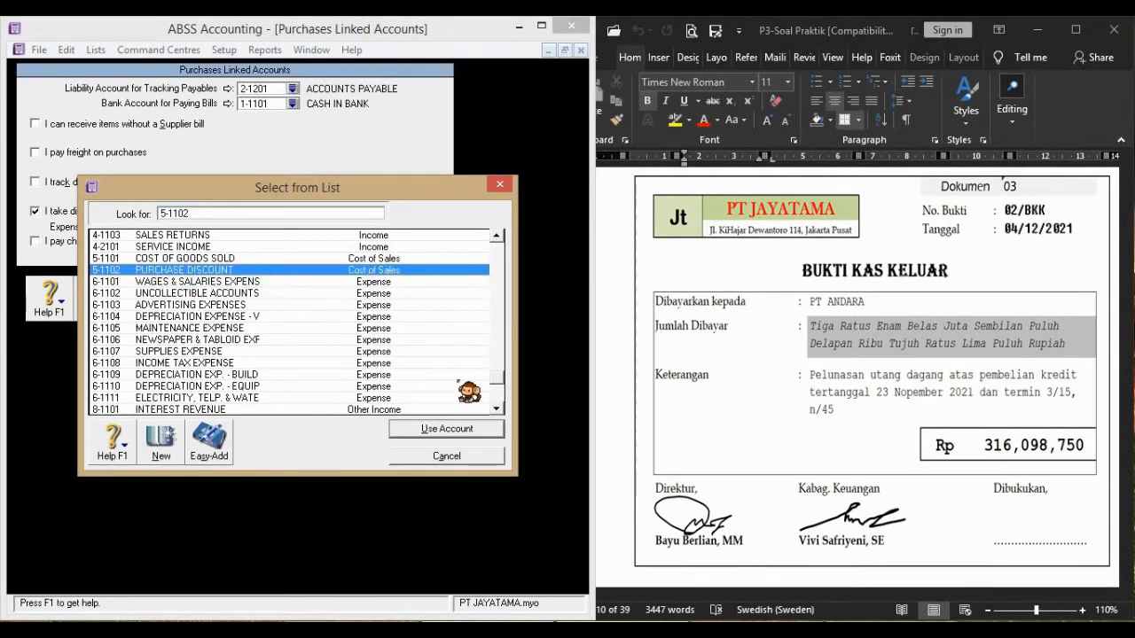
{"action": "left_click", "coordinate": [483, 432]}
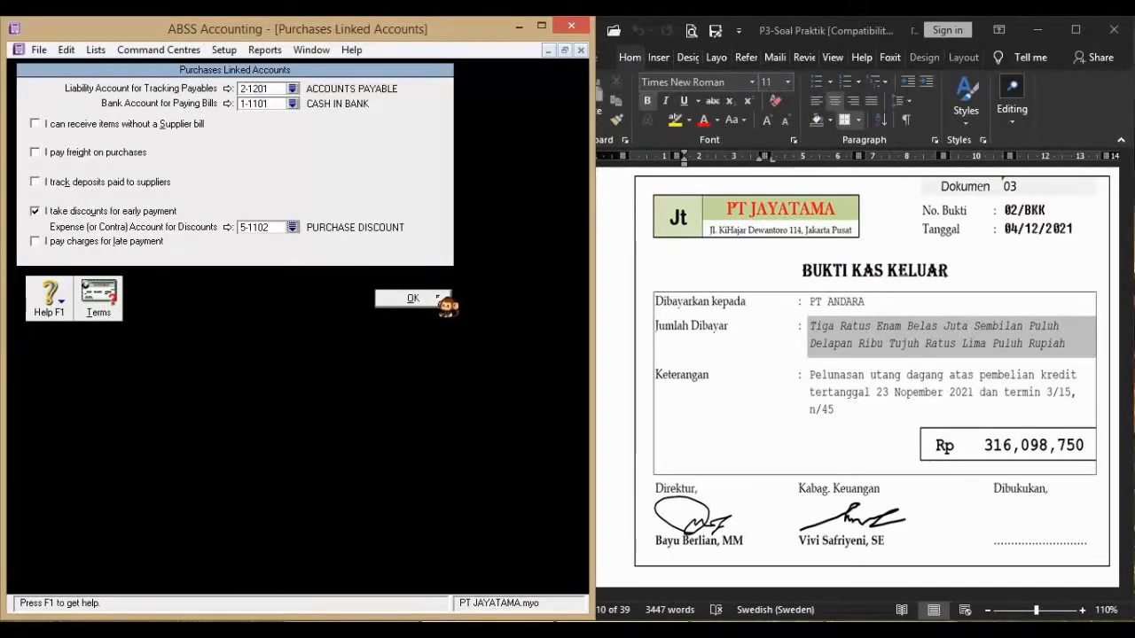
{"action": "left_click", "coordinate": [440, 299]}
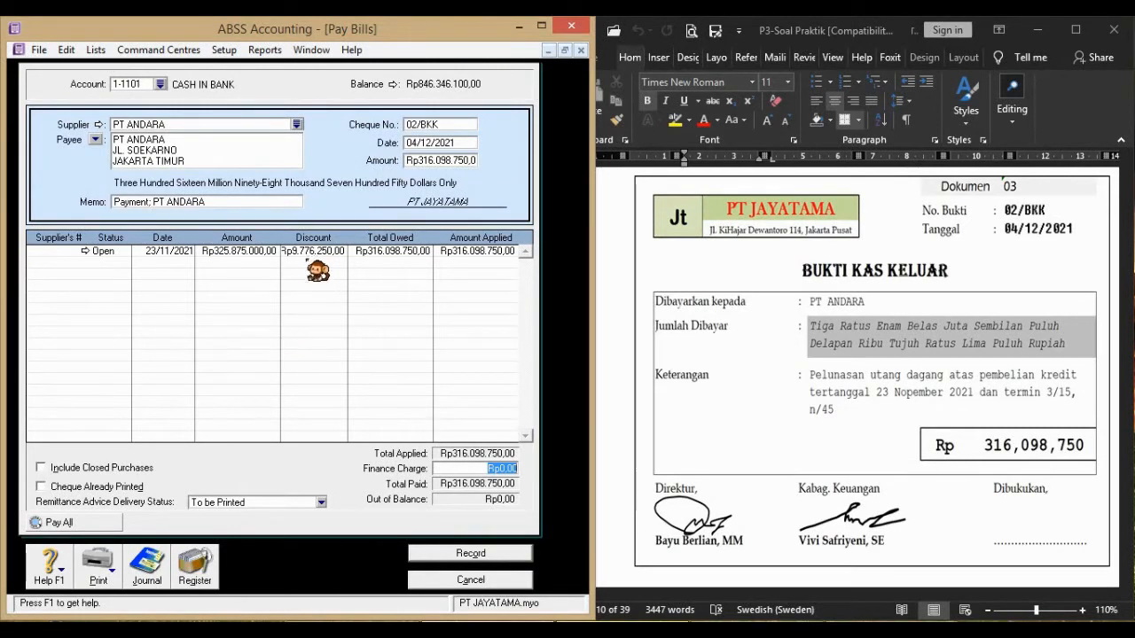
Record payment 02/BKK with printing of the discount debit memo postponed, and switch to the Word document to read petty cash voucher 01/VKK
{"action": "left_click", "coordinate": [521, 554]}
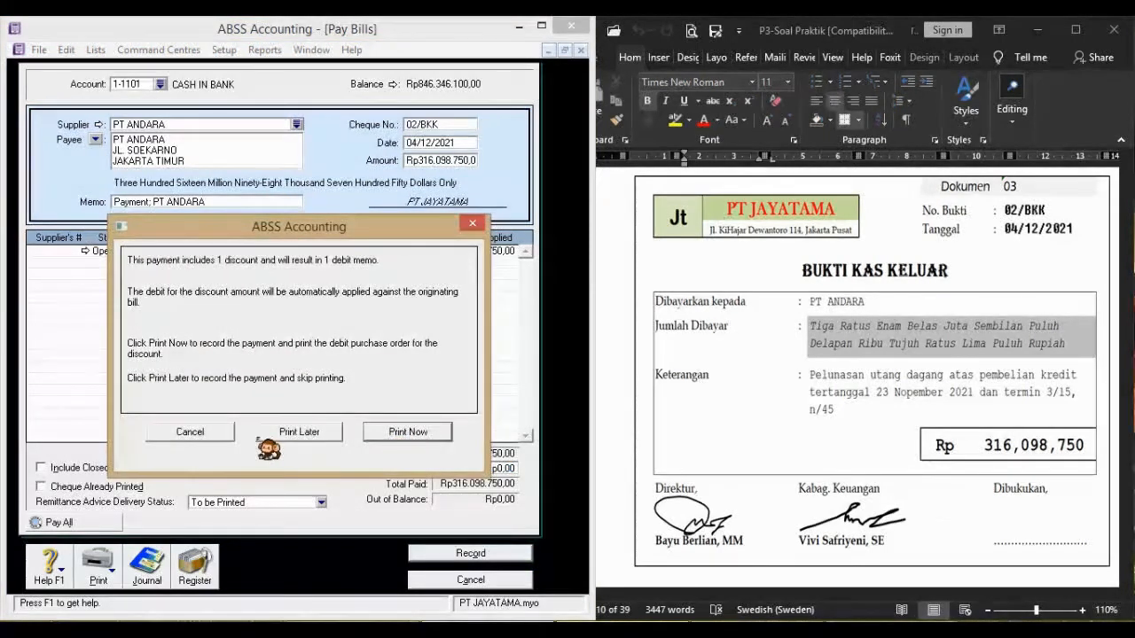
{"action": "left_click", "coordinate": [318, 433]}
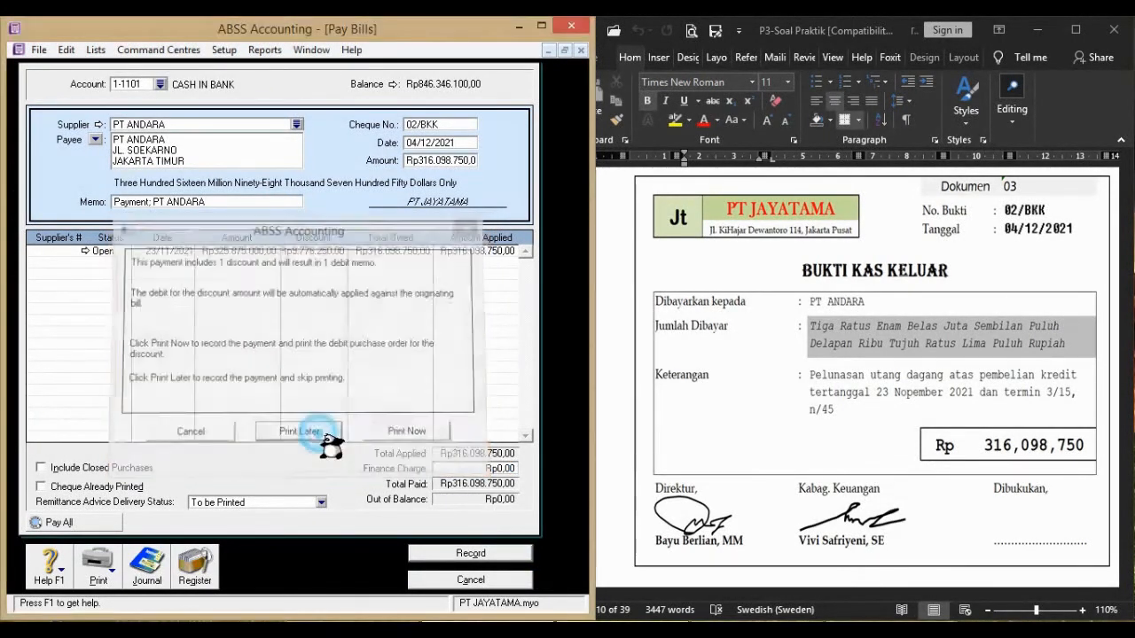
{"action": "left_click", "coordinate": [602, 433]}
{"action": "scroll", "coordinate": [605, 434], "scroll_direction": "down", "scroll_amount": 6}
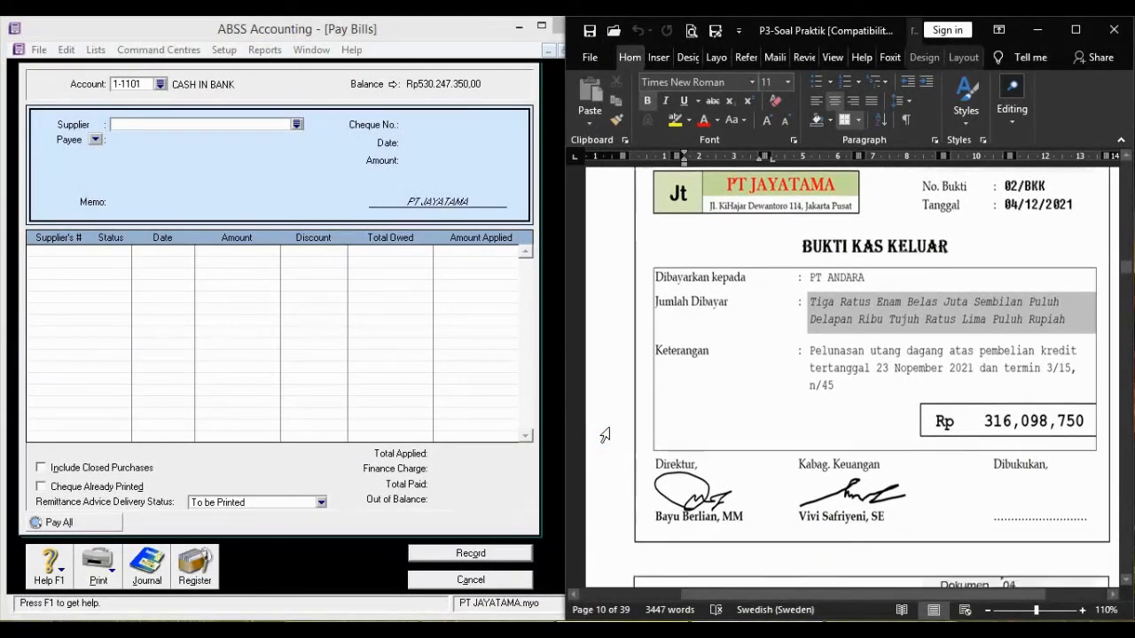
{"action": "scroll", "coordinate": [604, 435], "scroll_direction": "down", "scroll_amount": 2}
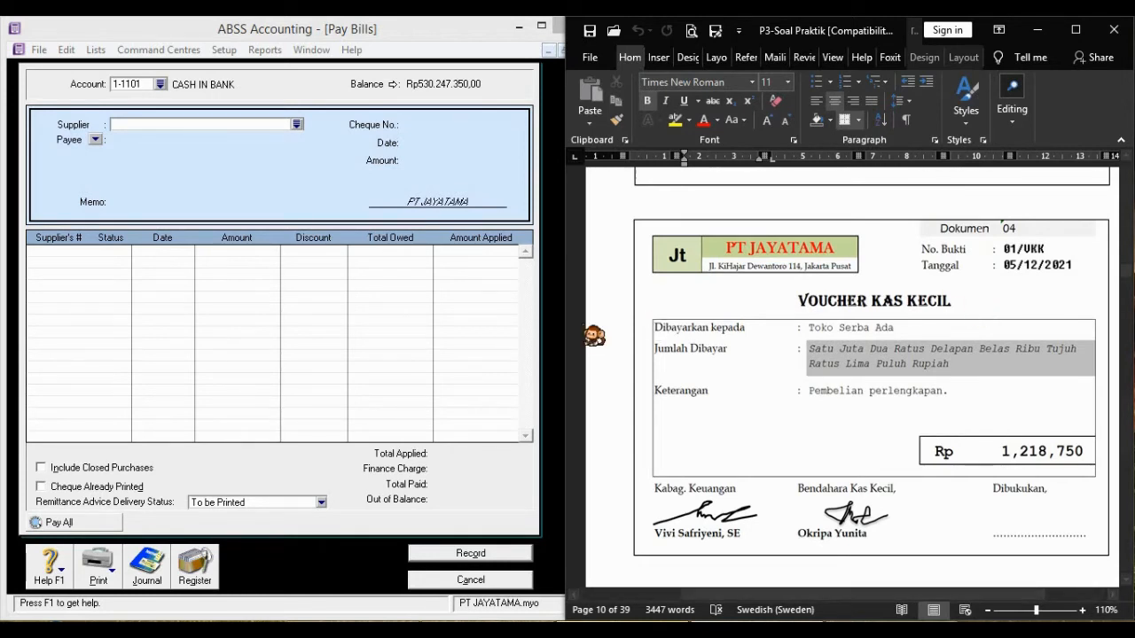
Leave the bill payment entry in ABSS Accounting and open a Spend Money entry paid from account 1-1102 PETTY CASH
{"action": "left_click", "coordinate": [488, 492]}
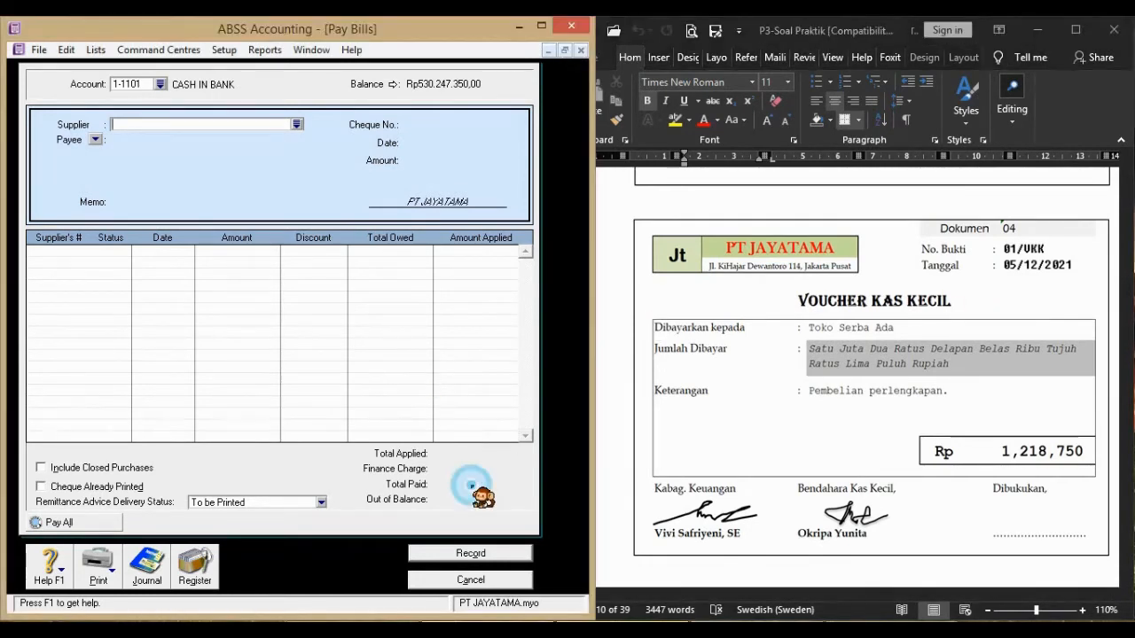
{"action": "left_click", "coordinate": [489, 584]}
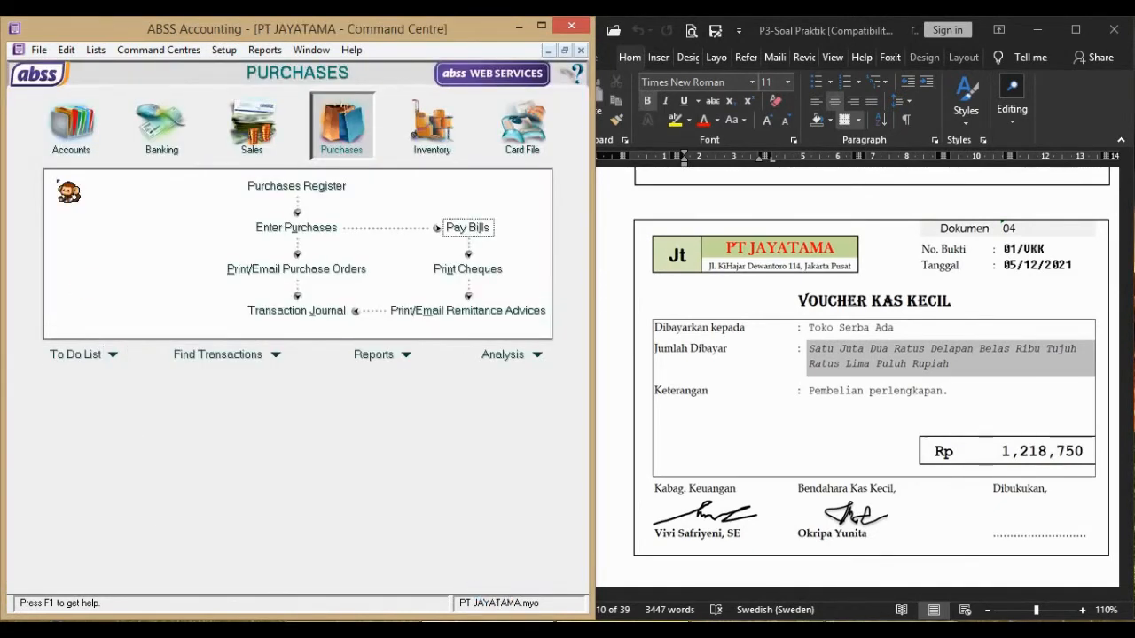
{"action": "left_click", "coordinate": [162, 125]}
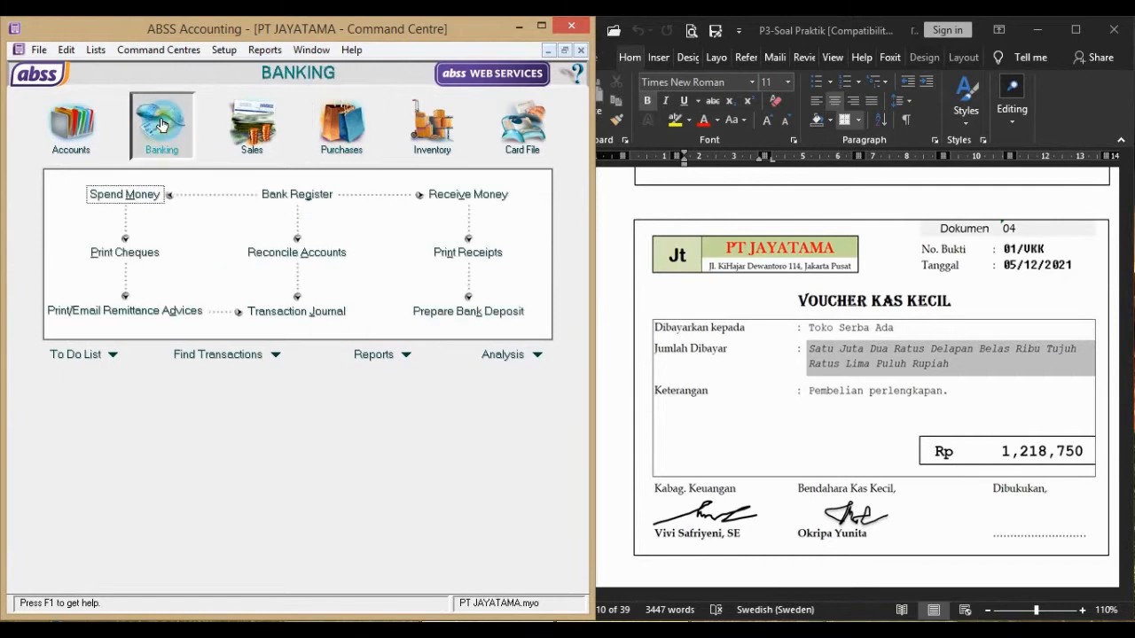
{"action": "left_click", "coordinate": [137, 197]}
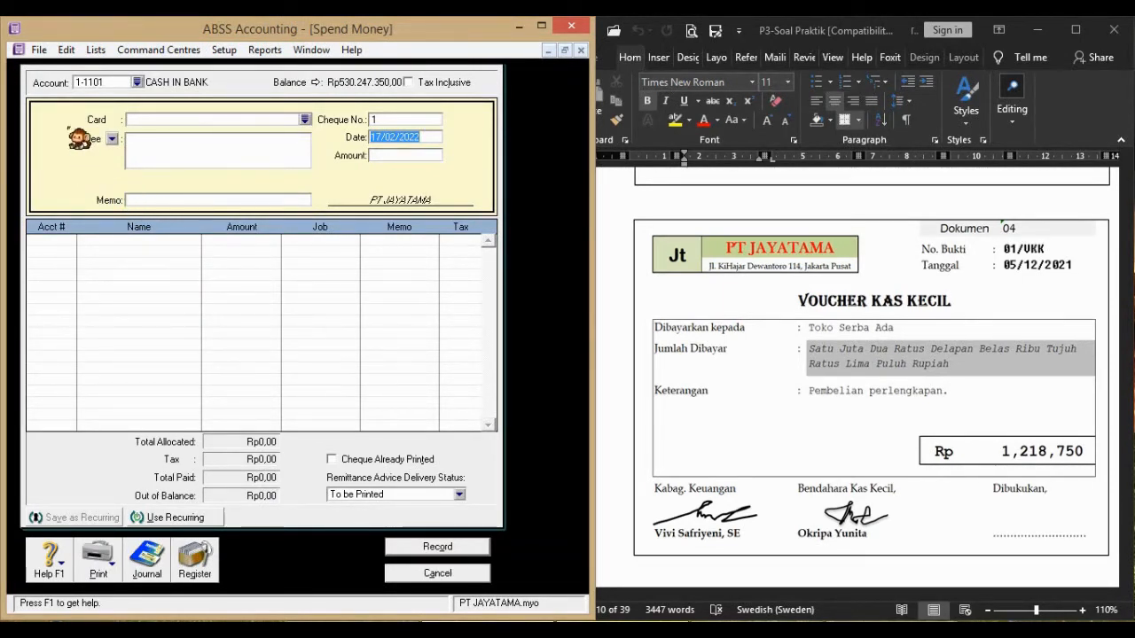
{"action": "left_click", "coordinate": [136, 81]}
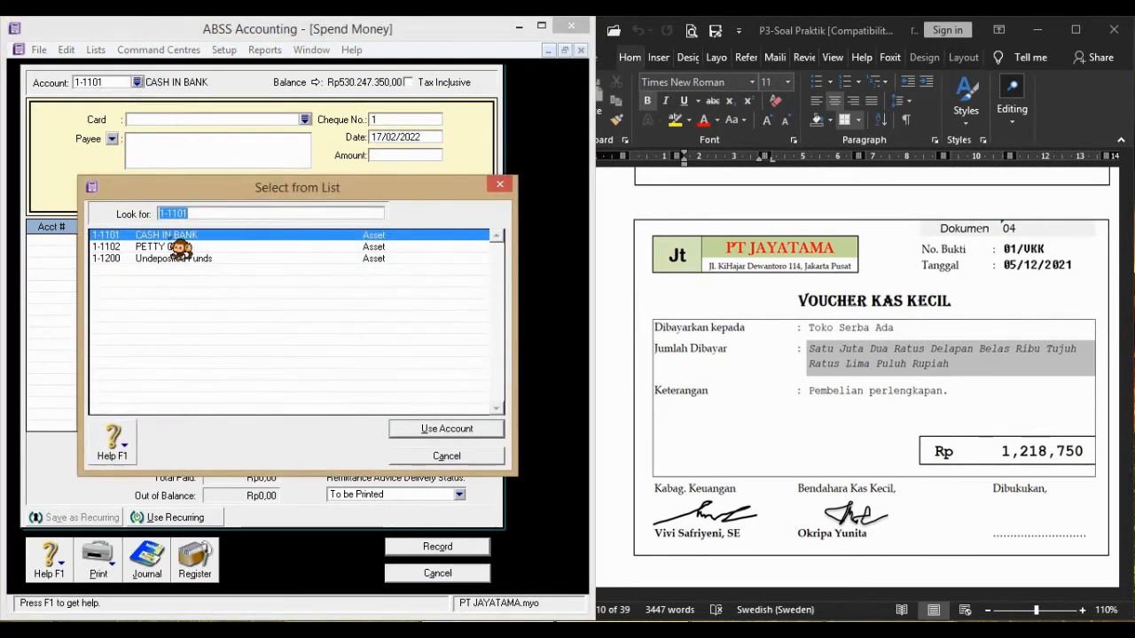
{"action": "left_click", "coordinate": [168, 247]}
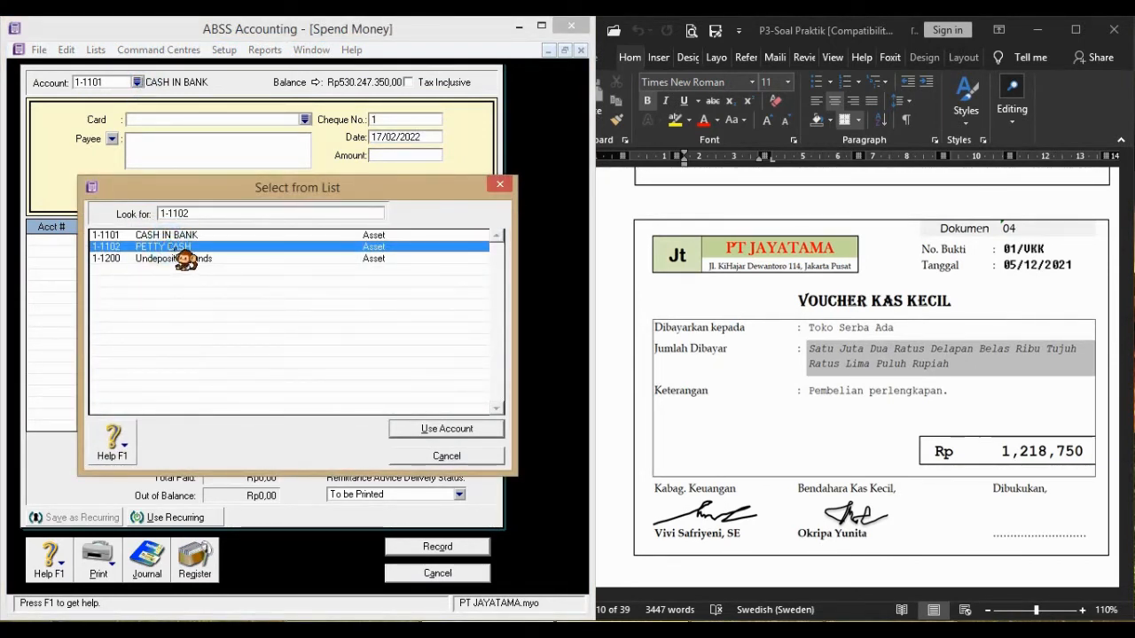
{"action": "double_click", "coordinate": [175, 250]}
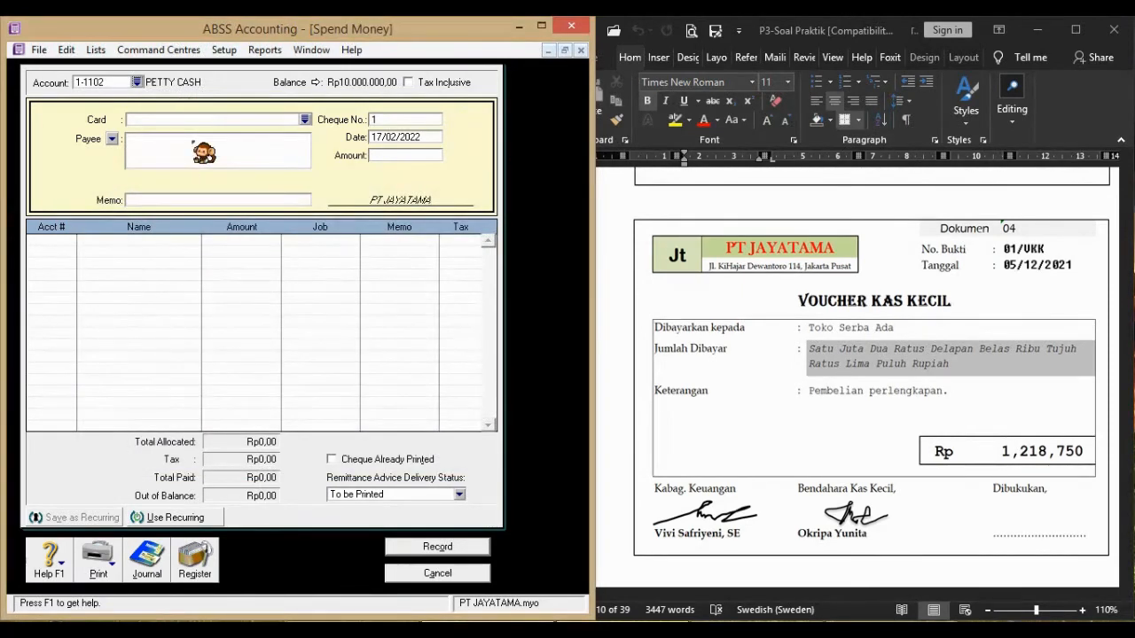
Set the payment's cheque number to 01/VKK, its date to 05/12/2021 and its amount to Rp1.218.750
{"action": "left_click", "coordinate": [421, 119]}
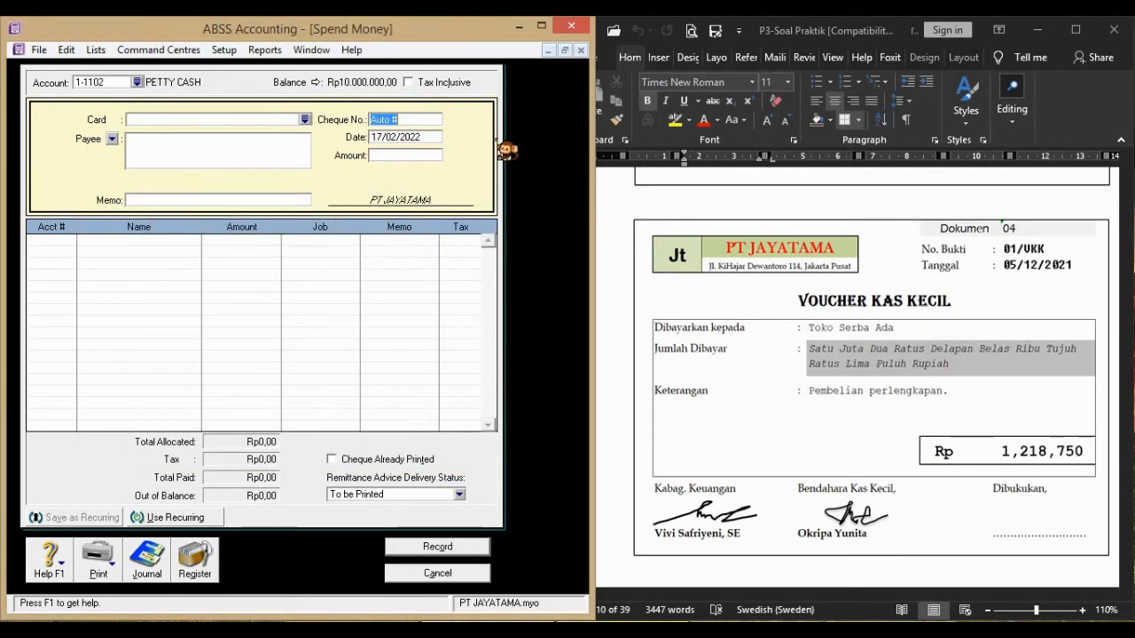
{"action": "type", "text": "01/VKK"}
{"action": "key", "text": "Tab"}
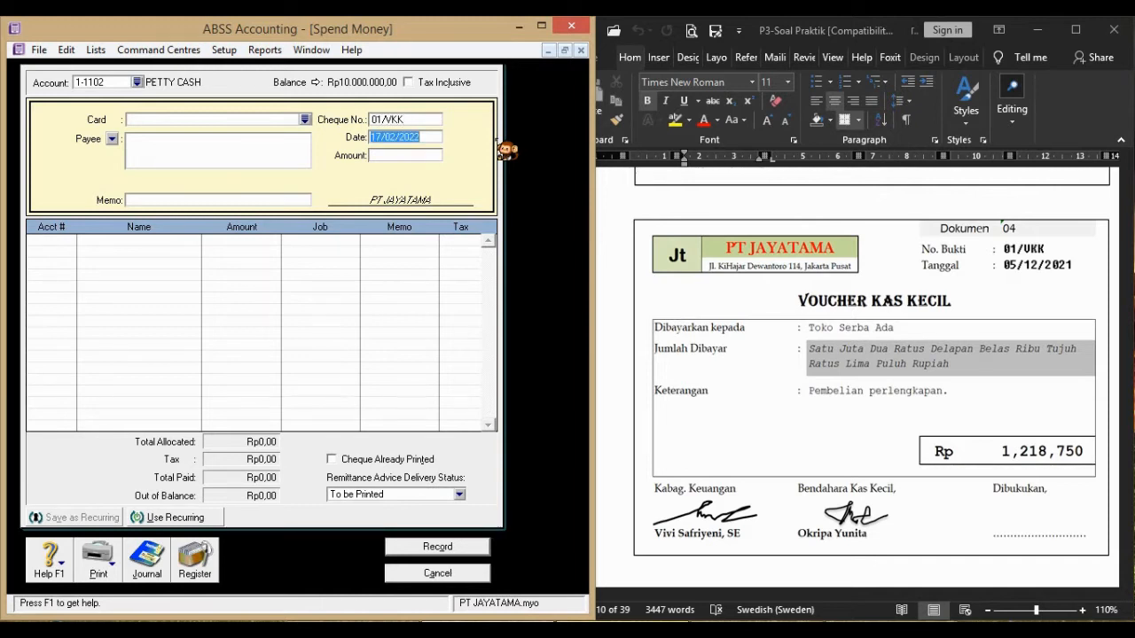
{"action": "type", "text": "5/12/21"}
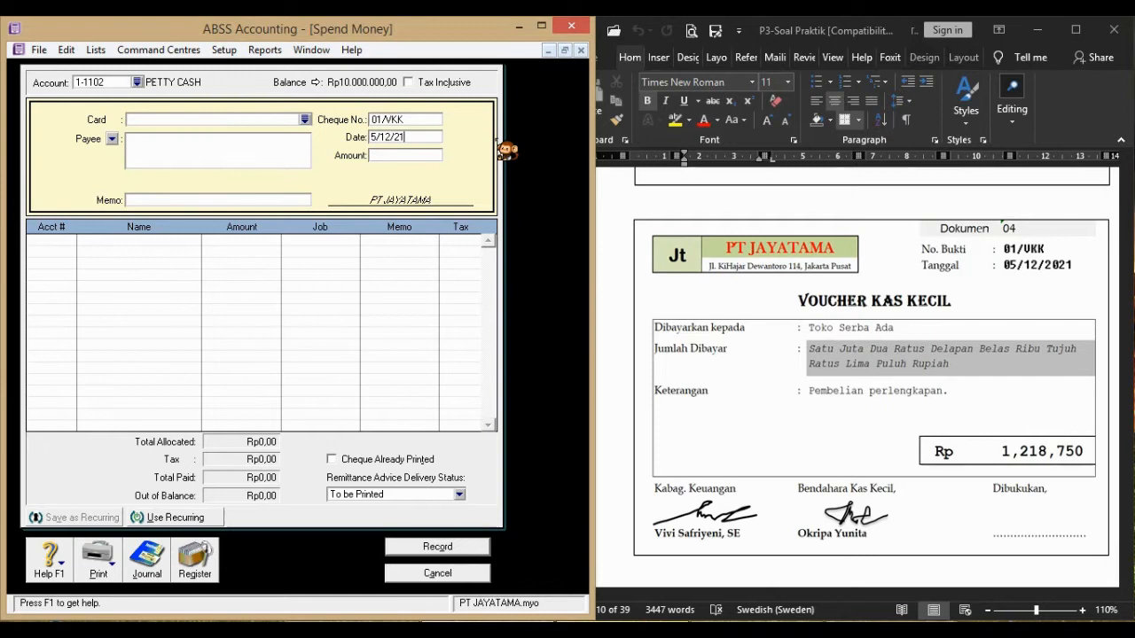
{"action": "key", "text": "Tab"}
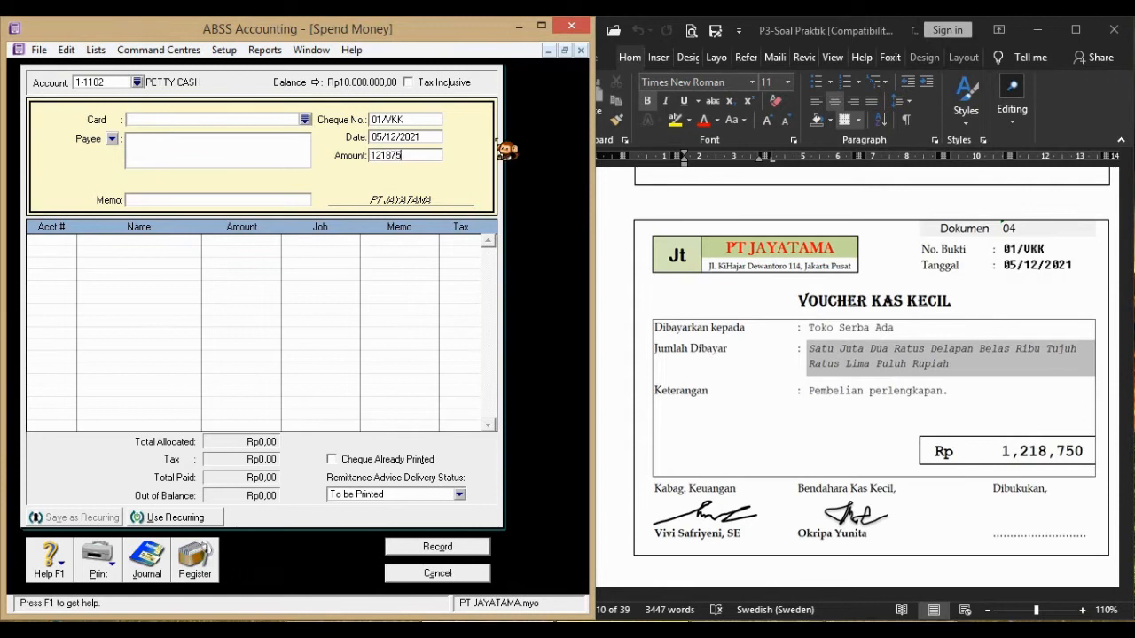
{"action": "key", "text": "Tab"}
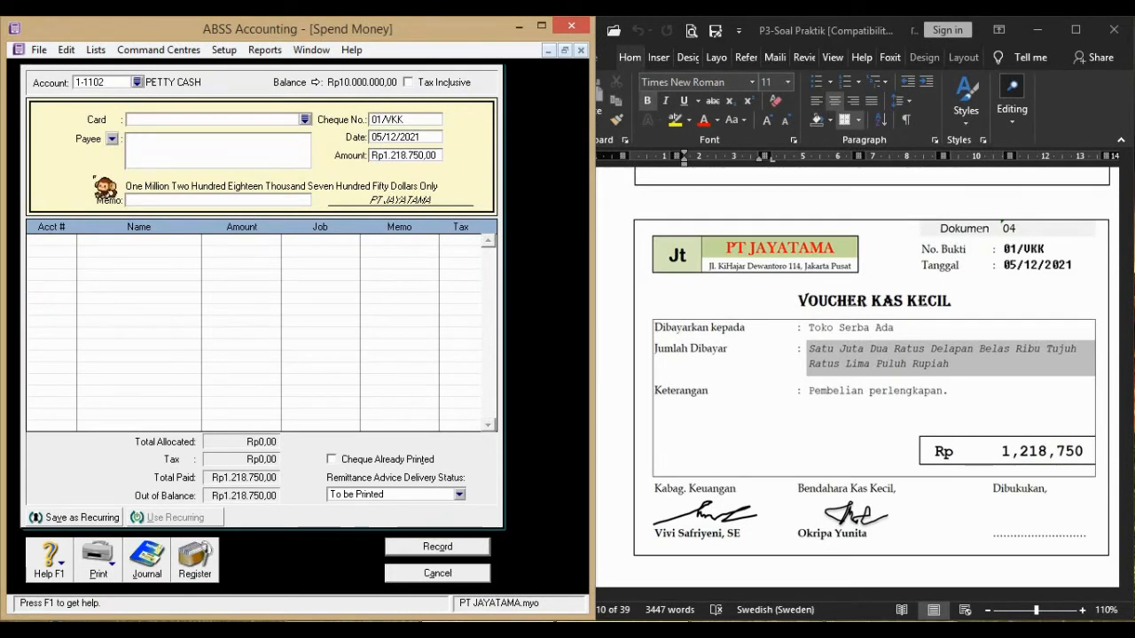
Enter TOKO SERBA ADA as the payee and PEMBELIAN PERLENGKAPAN as the memo, and check the transaction recap
{"action": "type", "text": "TOKO SERBA ADA"}
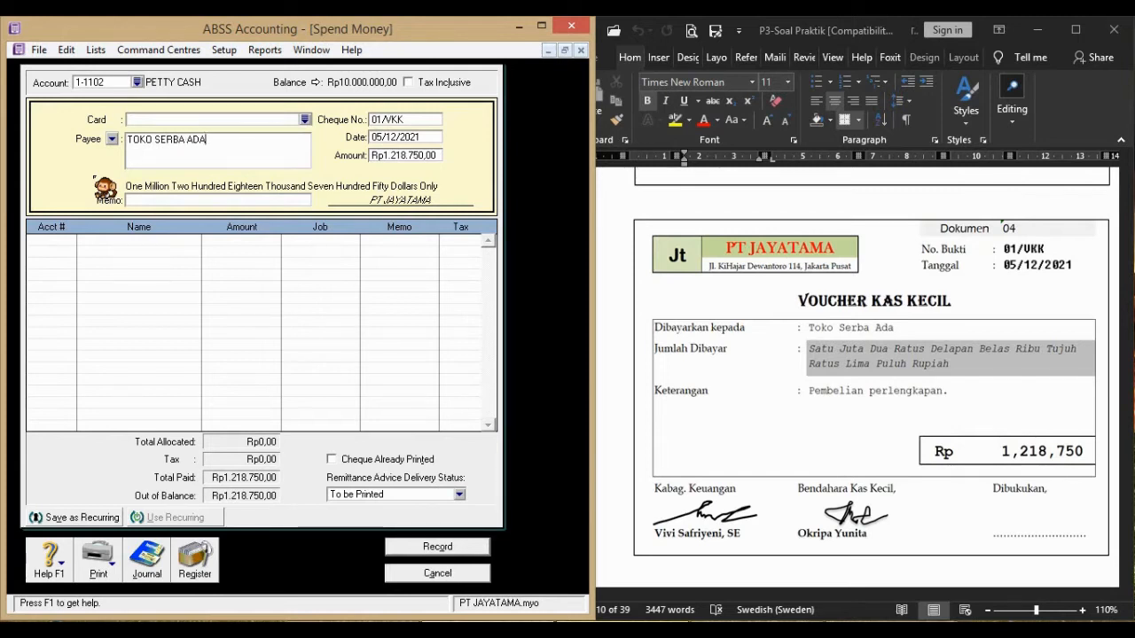
{"action": "left_click", "coordinate": [139, 198]}
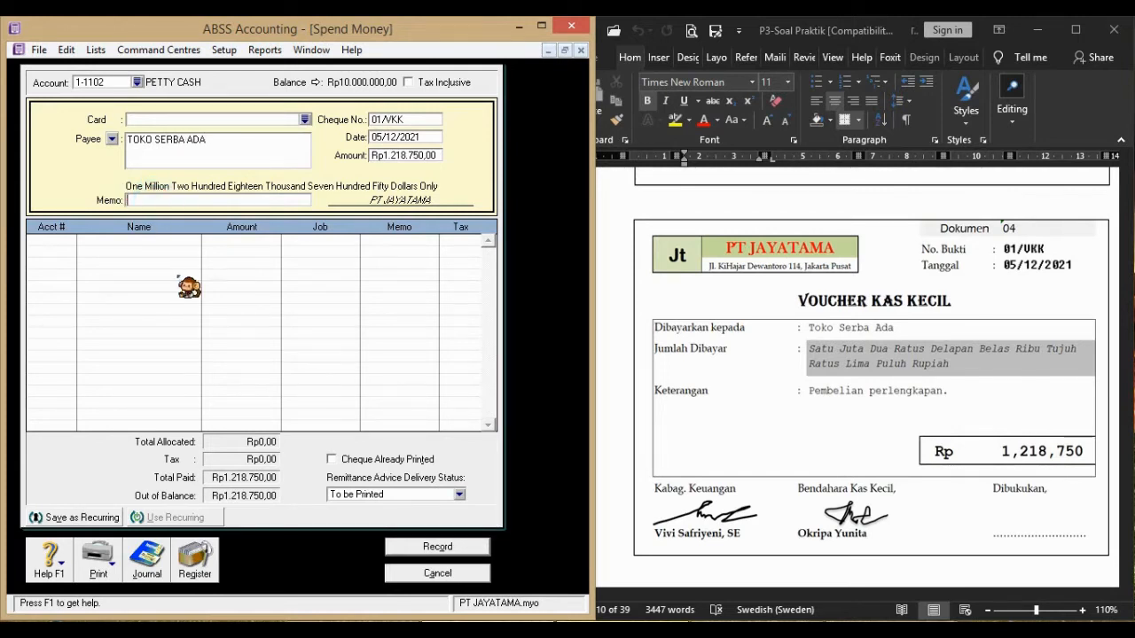
{"action": "type", "text": "PEMBELIAN PERLENGKAPAN"}
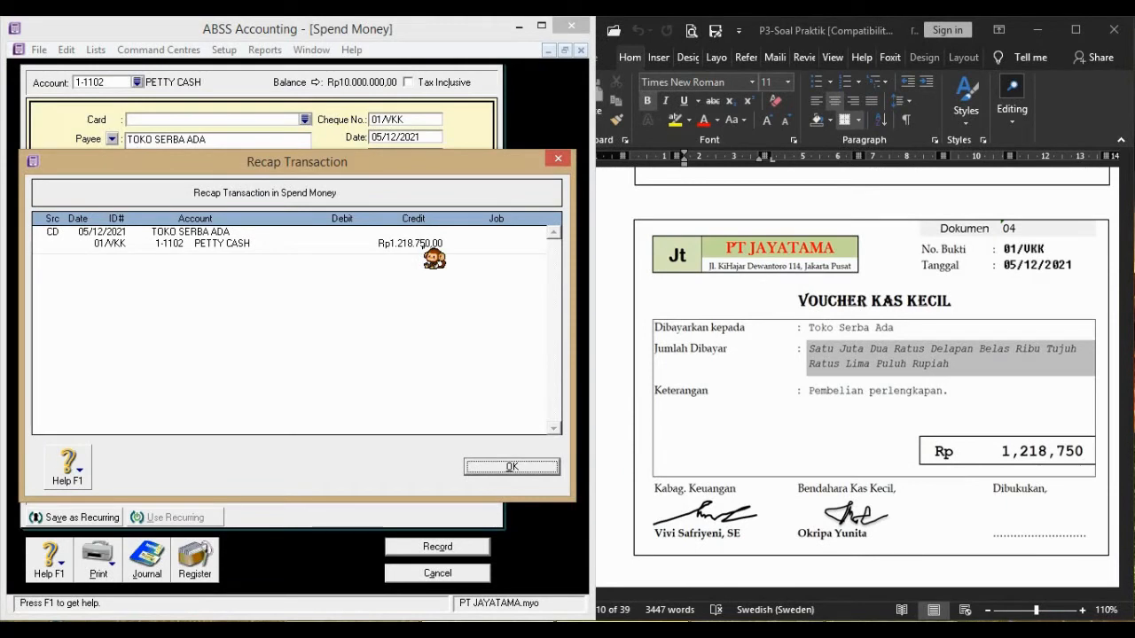
{"action": "left_click", "coordinate": [516, 466]}
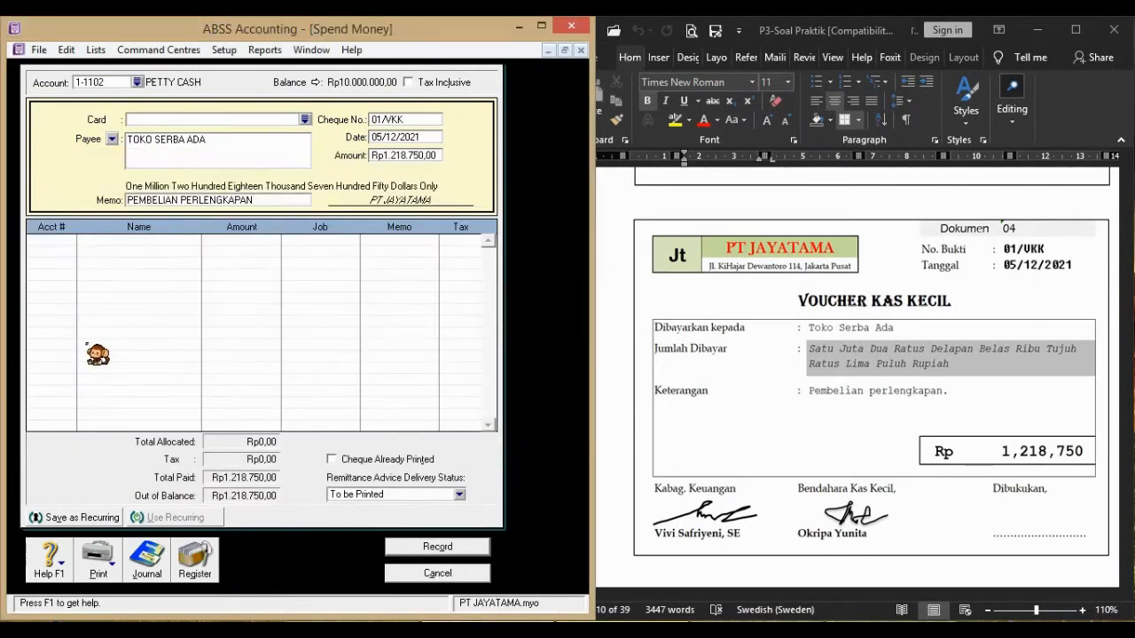
Allocate the full payment amount to account 1-1302 OFFICE SUPPLIES on the first line
{"action": "left_click", "coordinate": [69, 241]}
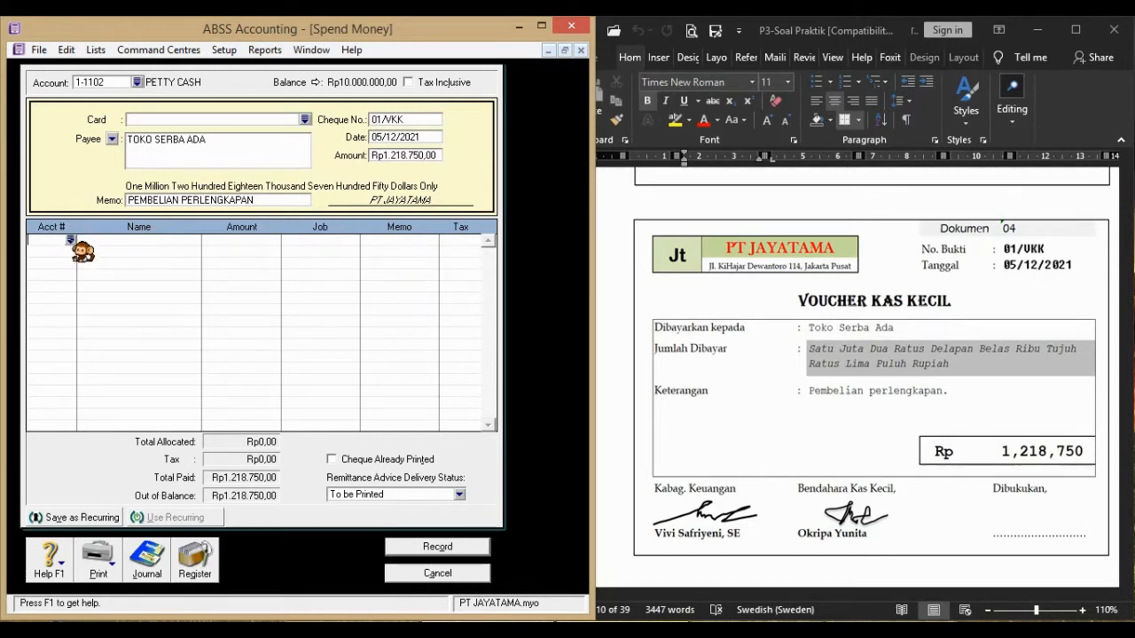
{"action": "type", "text": "6-"}
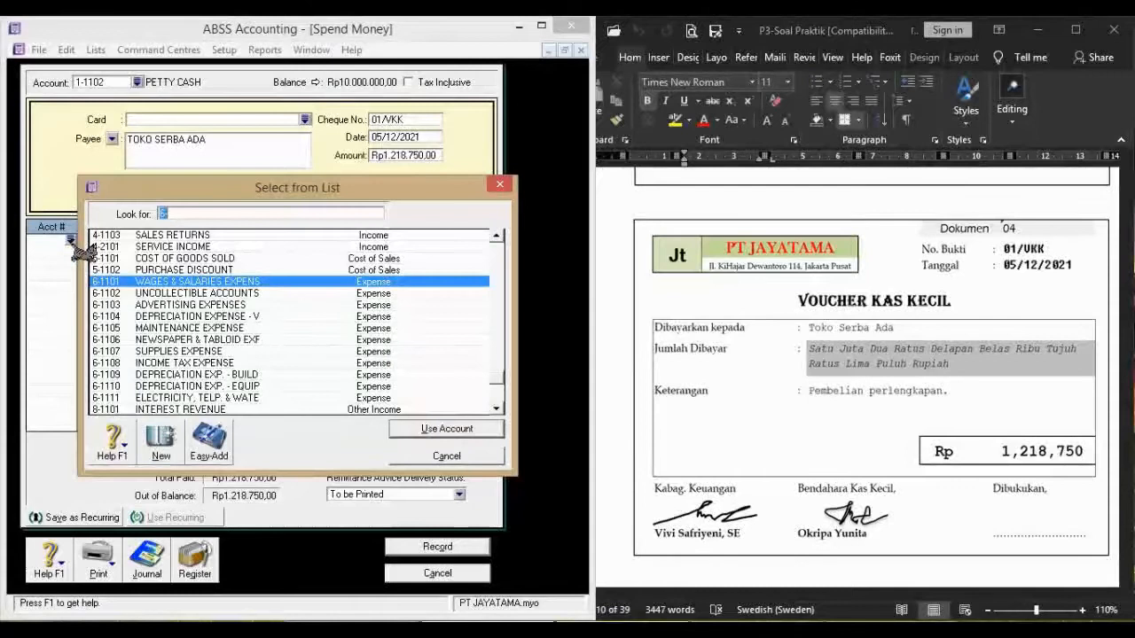
{"action": "left_click_drag", "start_coordinate": [425, 193], "coordinate": [426, 247]}
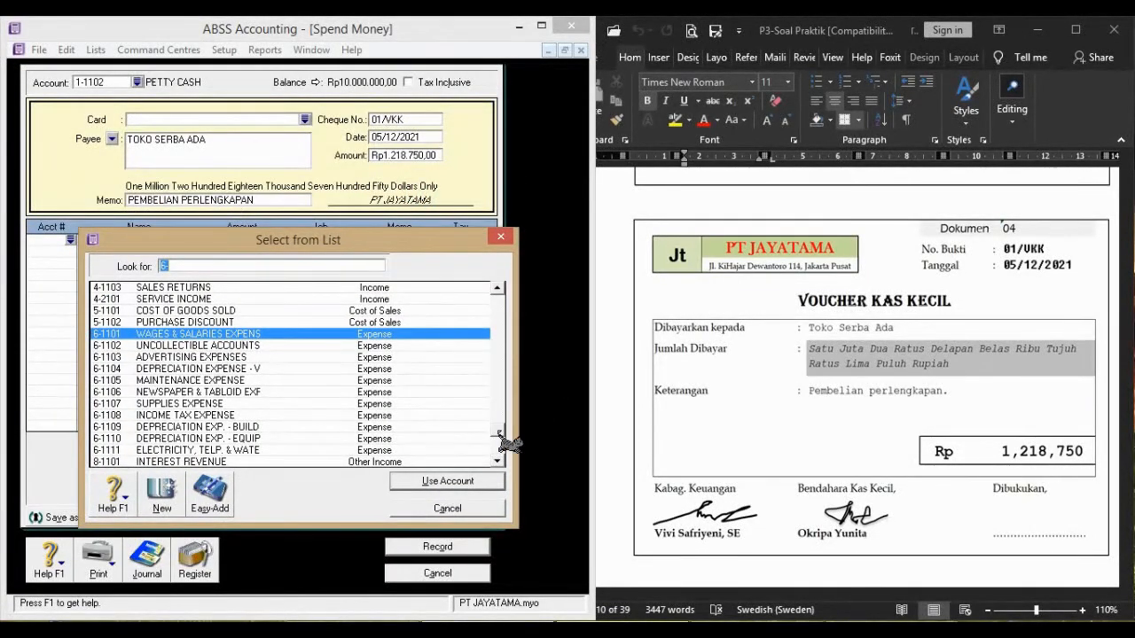
{"action": "left_click_drag", "start_coordinate": [499, 432], "coordinate": [512, 326]}
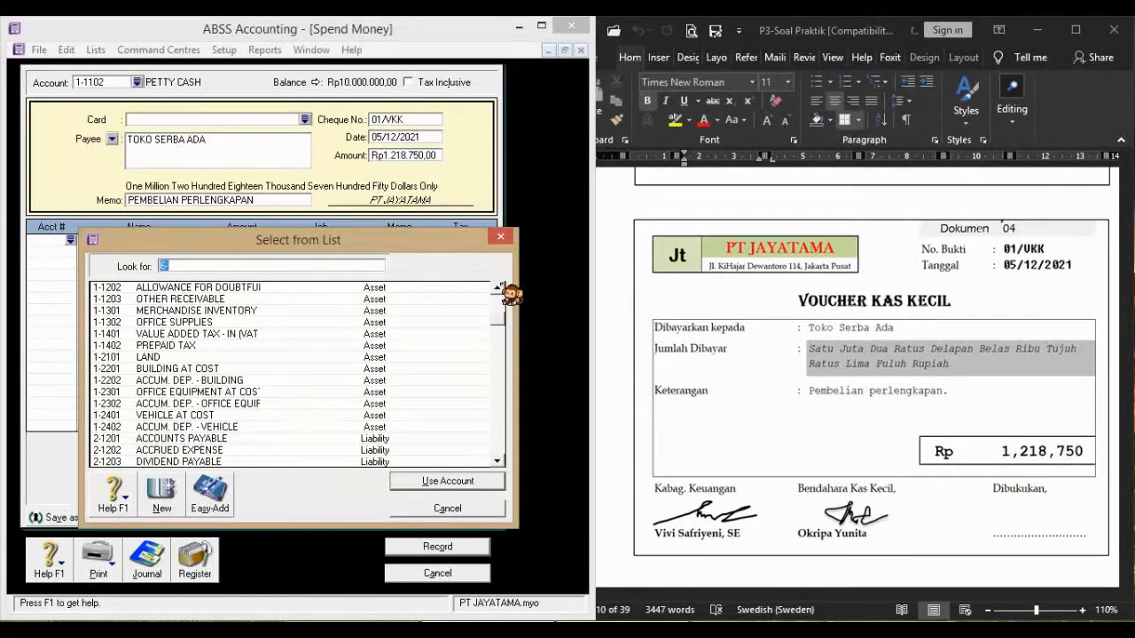
{"action": "left_click", "coordinate": [499, 287]}
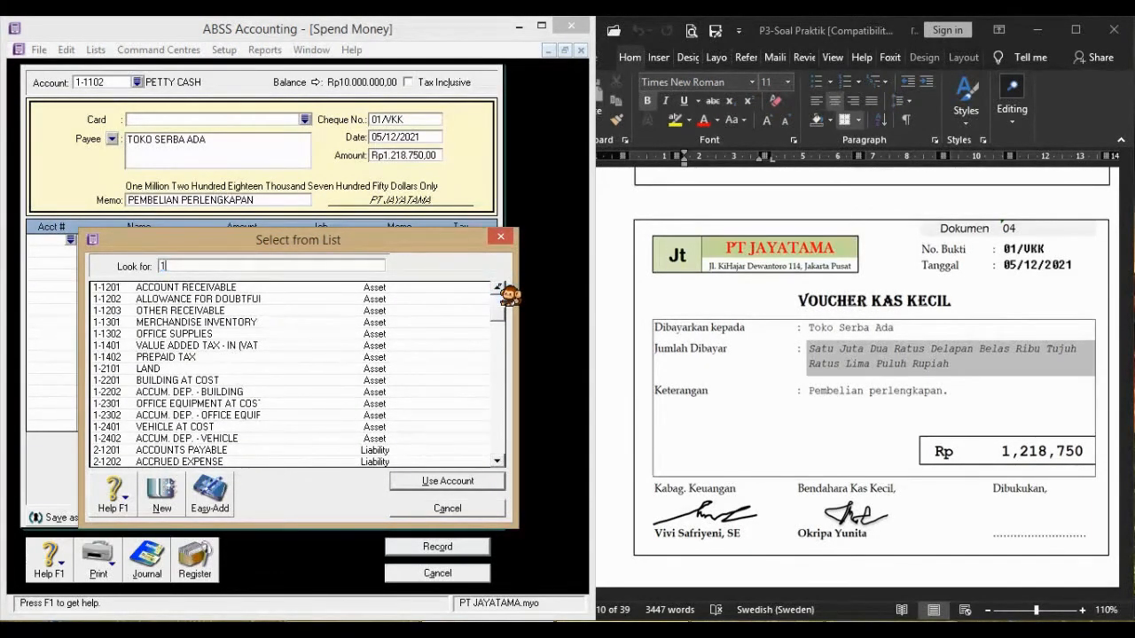
{"action": "left_click", "coordinate": [500, 287]}
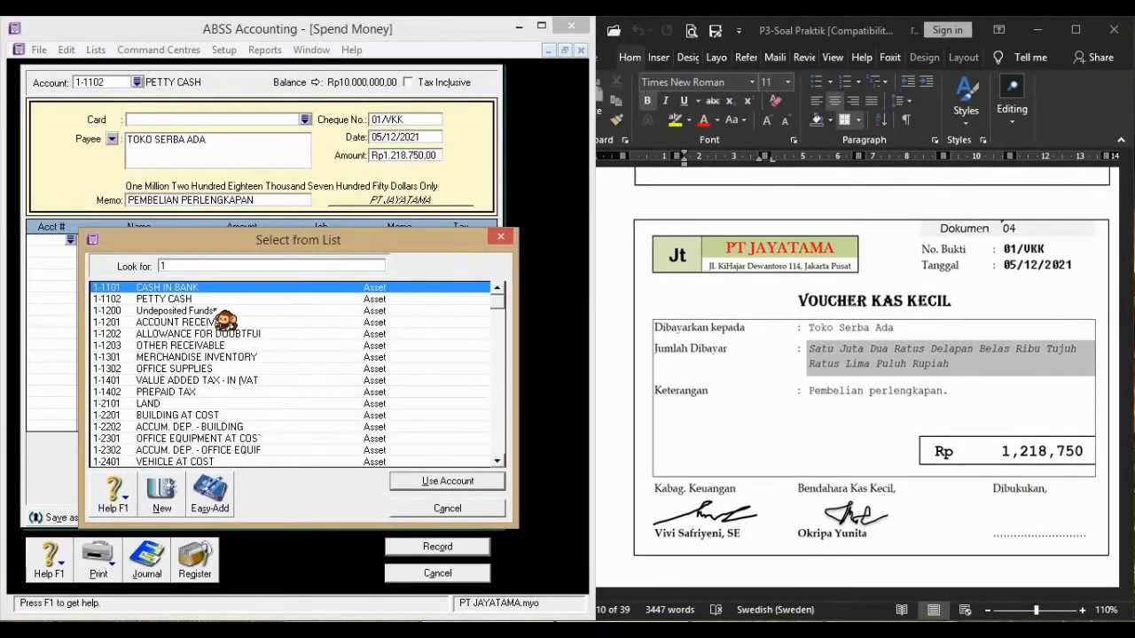
{"action": "type", "text": "-1302"}
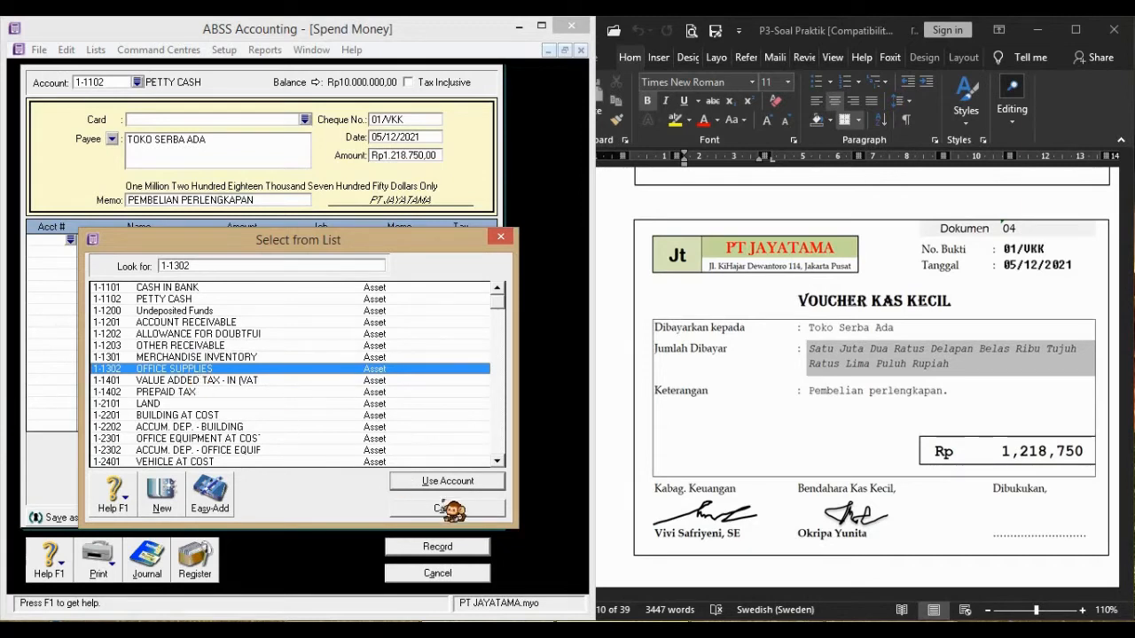
{"action": "left_click", "coordinate": [448, 481]}
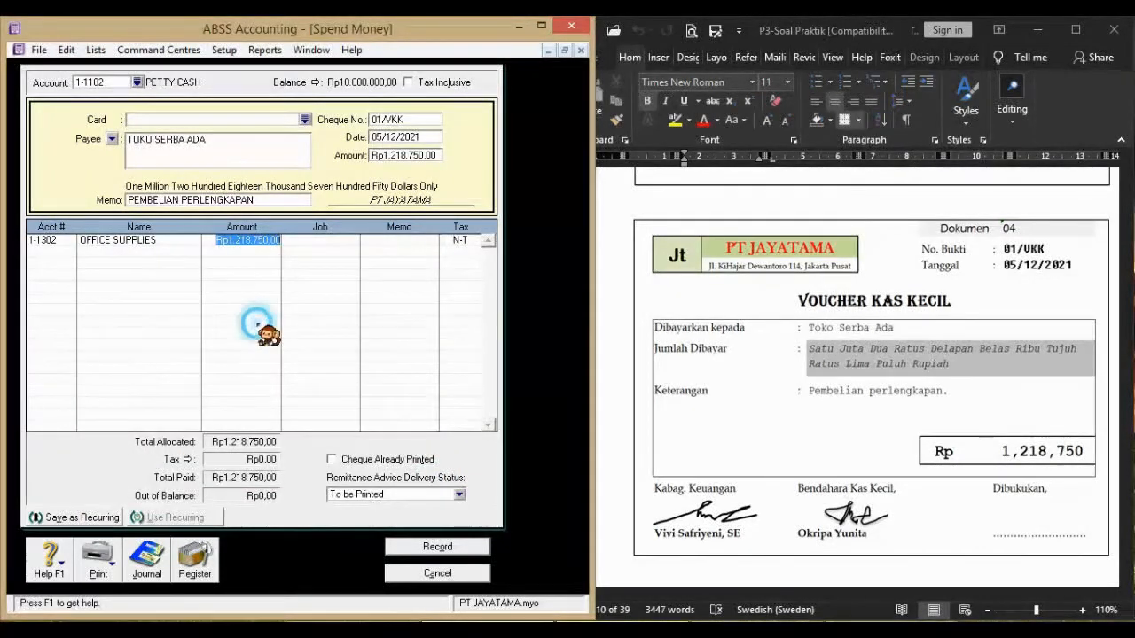
{"action": "key", "text": "Return"}
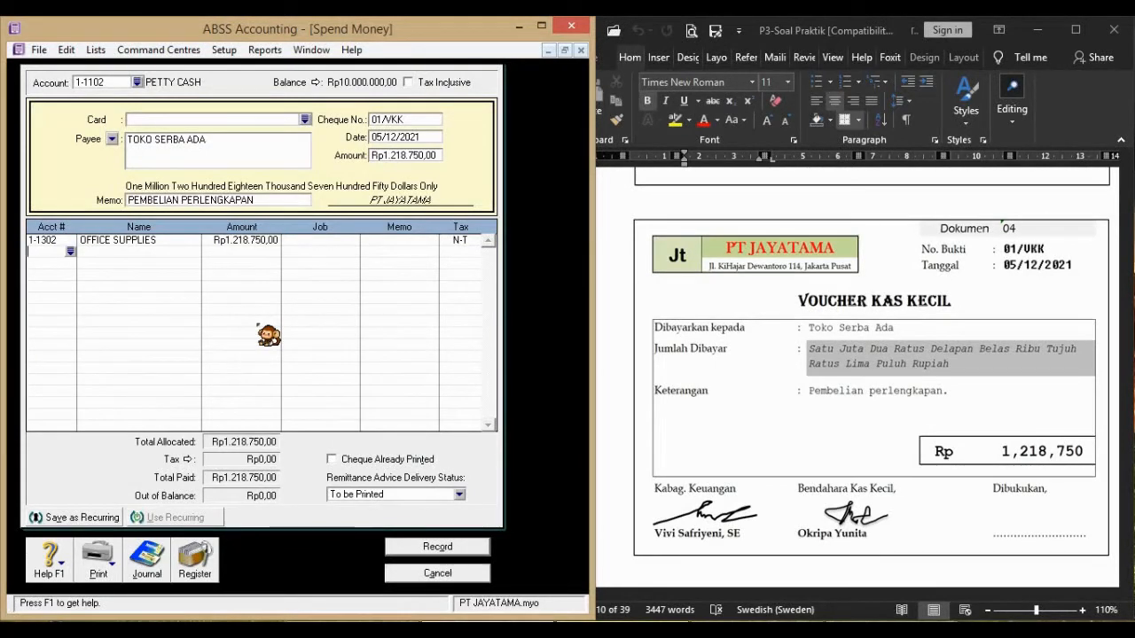
Review the journal recap of petty cash payment 01/VKK and record the transaction
{"action": "key", "text": "ctrl+r"}
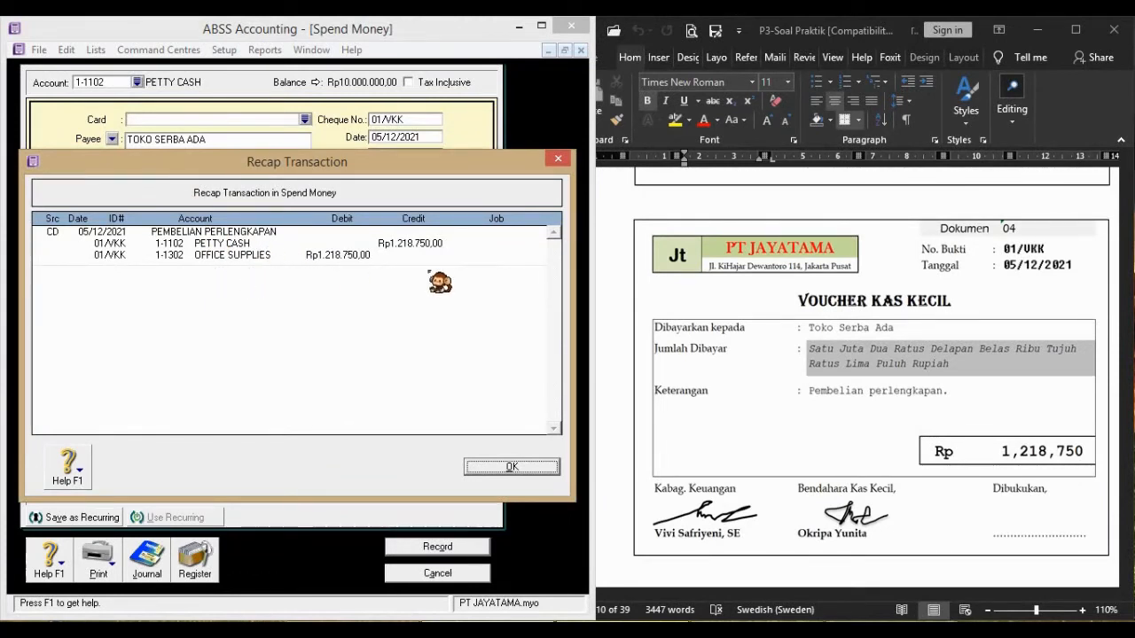
{"action": "left_click", "coordinate": [519, 469]}
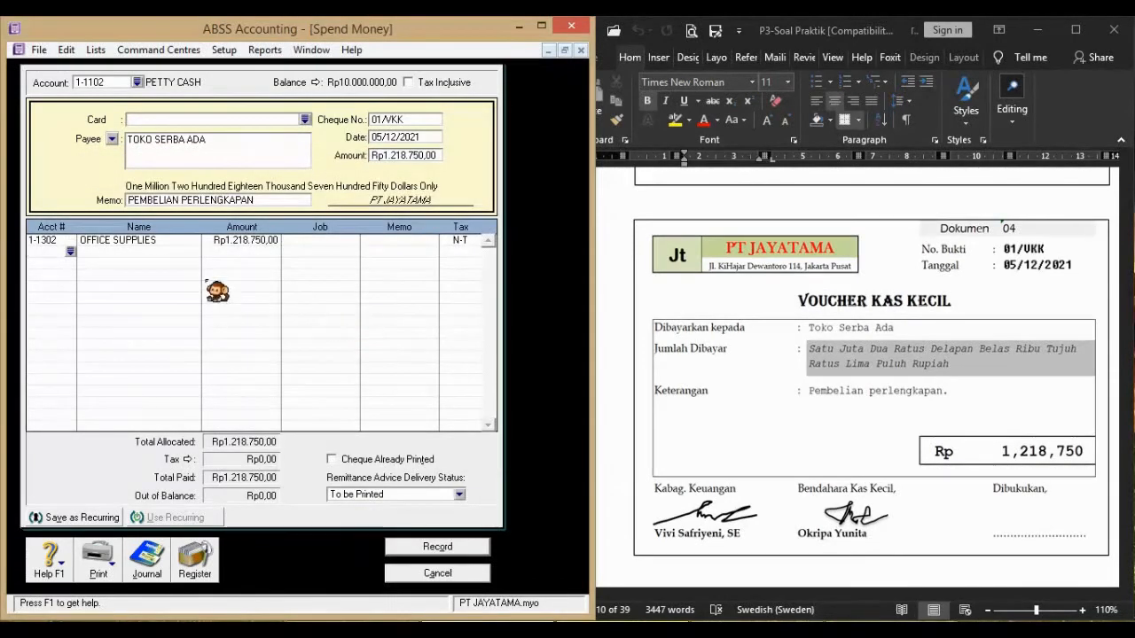
{"action": "left_click", "coordinate": [464, 549]}
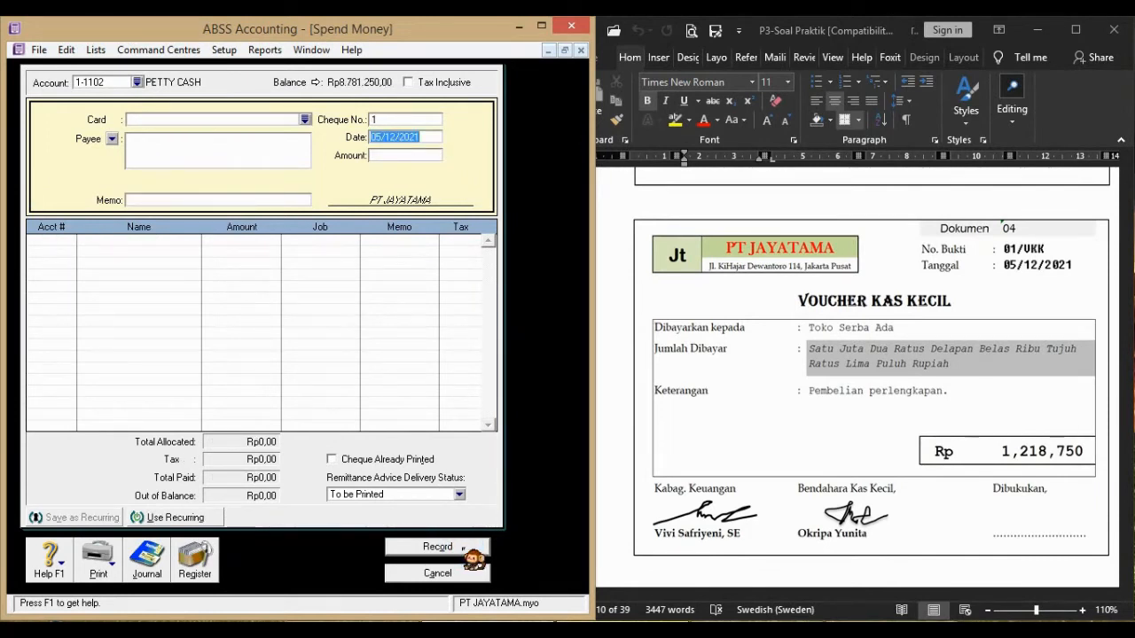
Bring up sales invoice 71/PJ in the Word document and open a new sales invoice entry in a widened ABSS Accounting window
{"action": "left_click", "coordinate": [606, 458]}
{"action": "scroll", "coordinate": [605, 458], "scroll_direction": "down", "scroll_amount": 15}
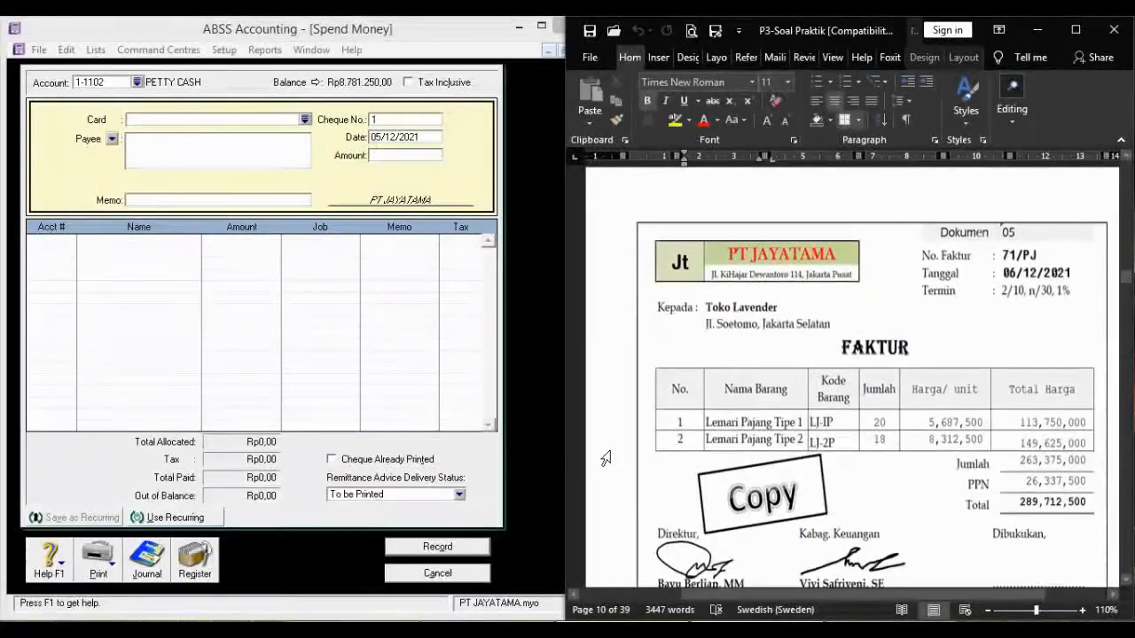
{"action": "scroll", "coordinate": [605, 458], "scroll_direction": "down", "scroll_amount": 1}
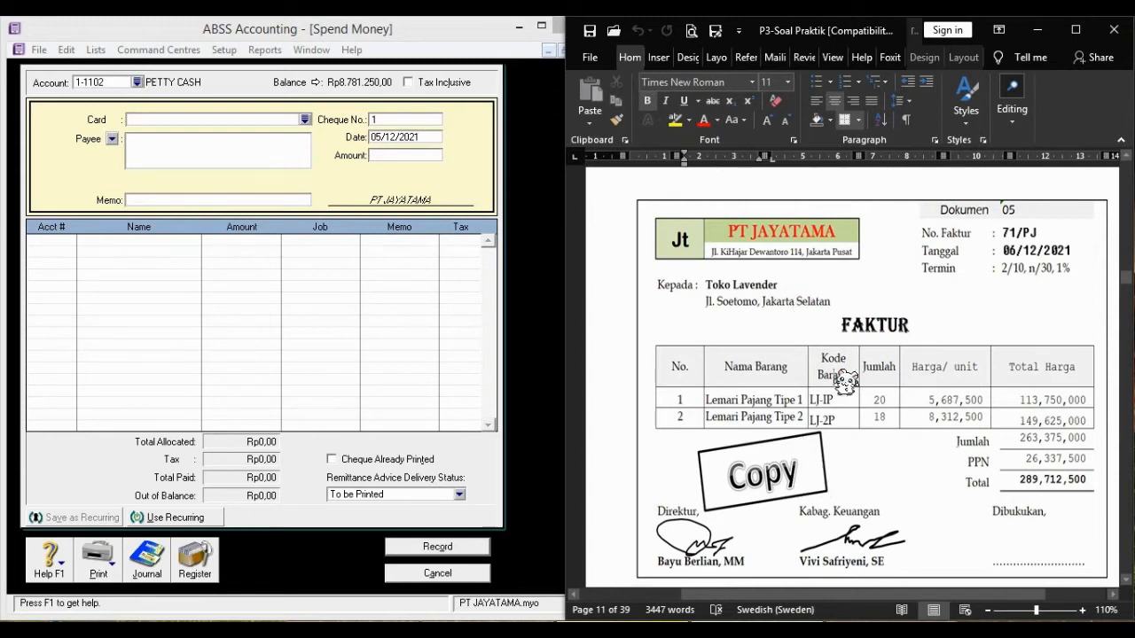
{"action": "left_click", "coordinate": [532, 415]}
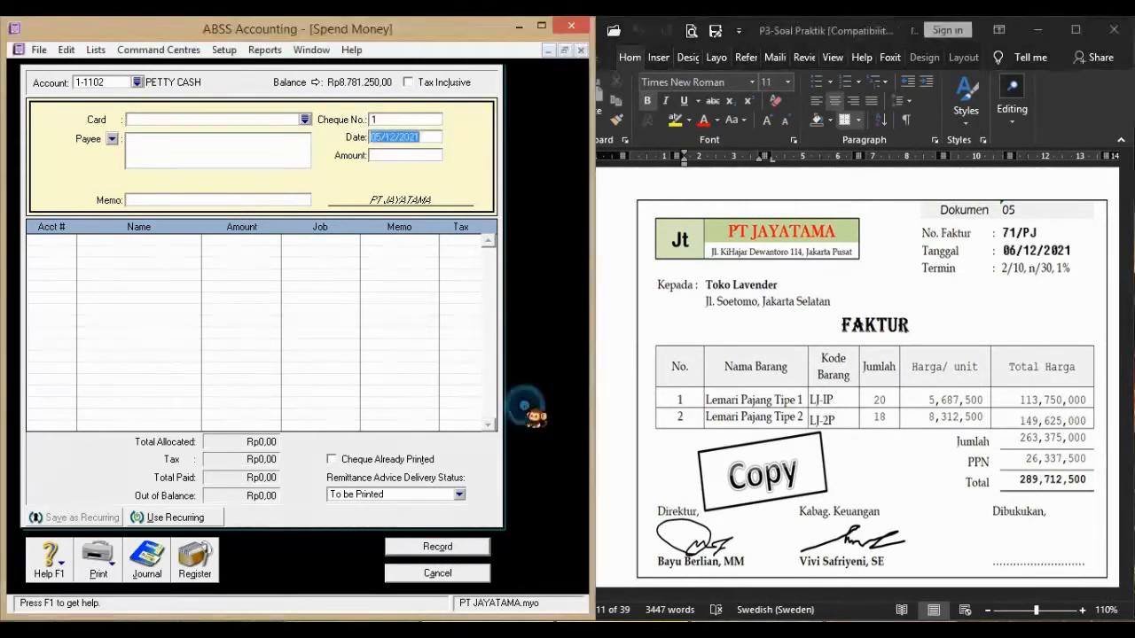
{"action": "left_click", "coordinate": [456, 572]}
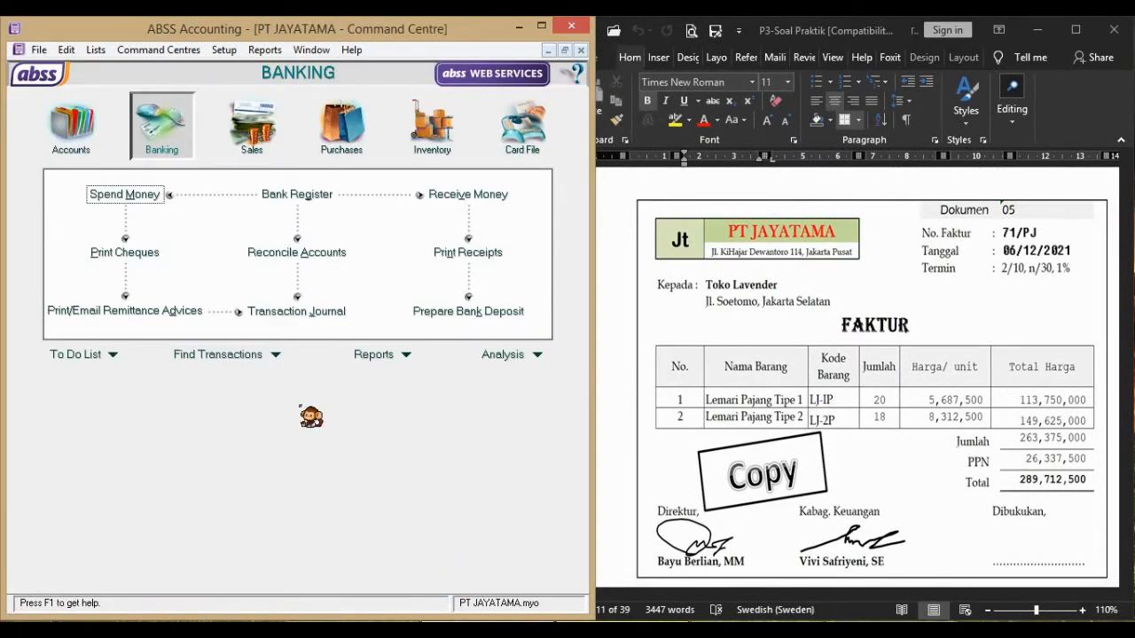
{"action": "left_click", "coordinate": [268, 139]}
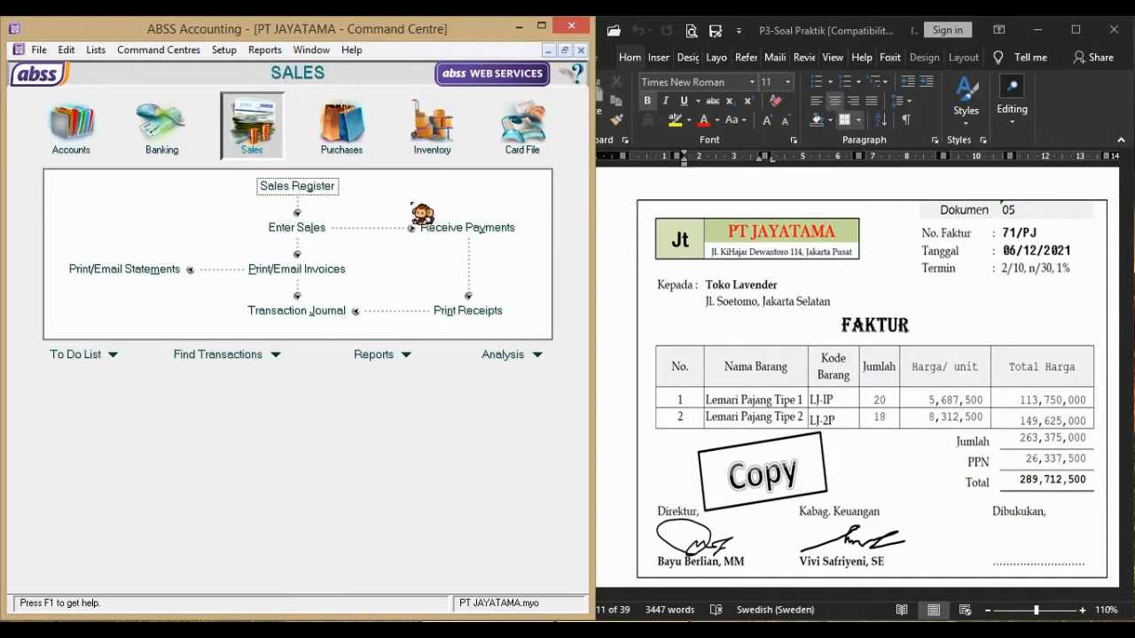
{"action": "left_click", "coordinate": [324, 233]}
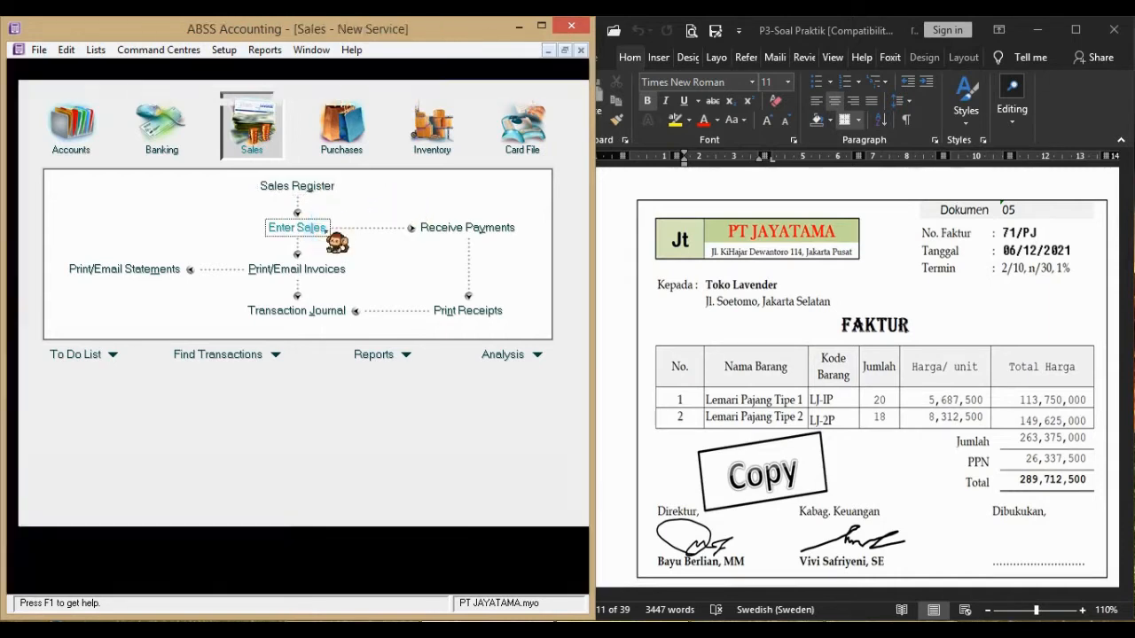
{"action": "left_click_drag", "start_coordinate": [592, 333], "coordinate": [661, 336]}
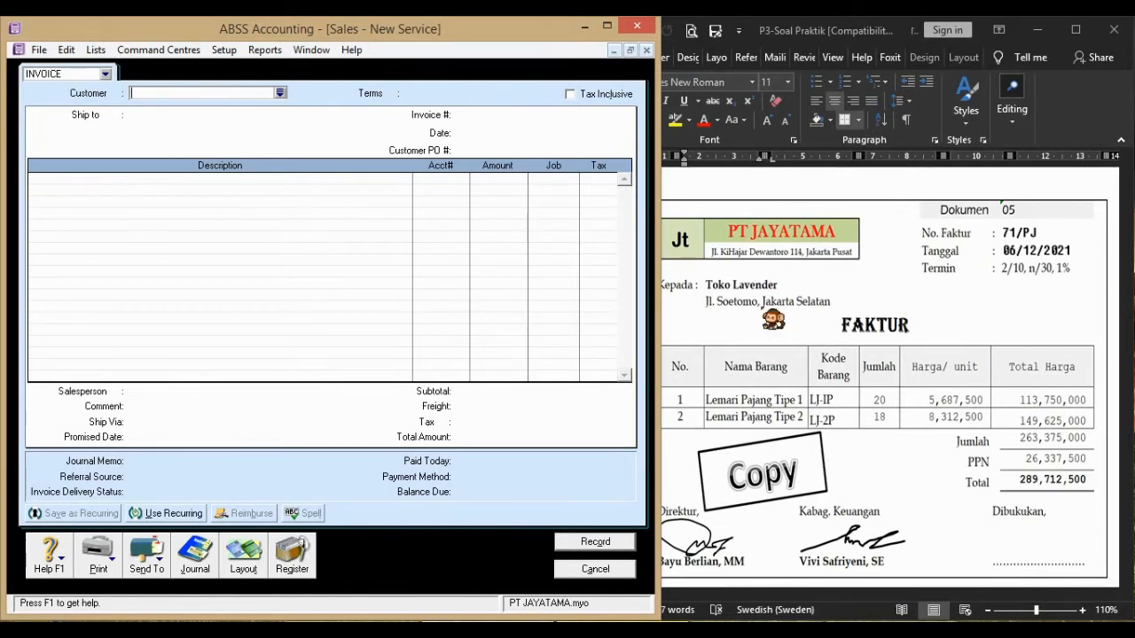
Set the invoice's customer to TOKO LAVENDER, the invoice number to 71/PJ and the date to 06/12/2021
{"action": "left_click", "coordinate": [280, 93]}
{"action": "double_click", "coordinate": [222, 261]}
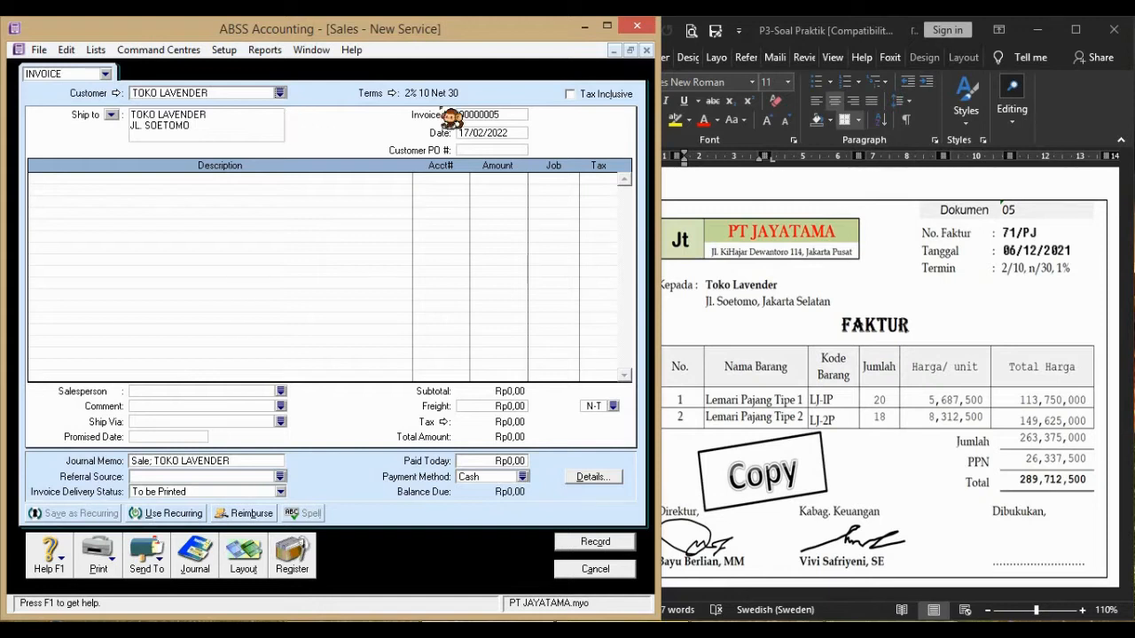
{"action": "left_click", "coordinate": [521, 115]}
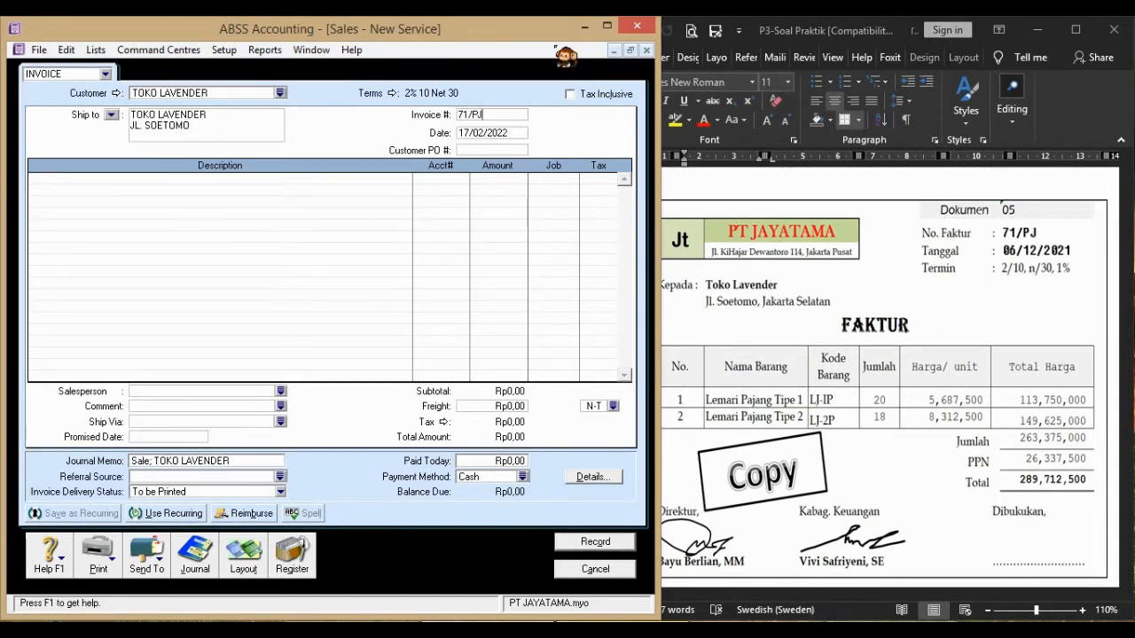
{"action": "key", "text": "Tab"}
{"action": "type", "text": "6/12/21"}
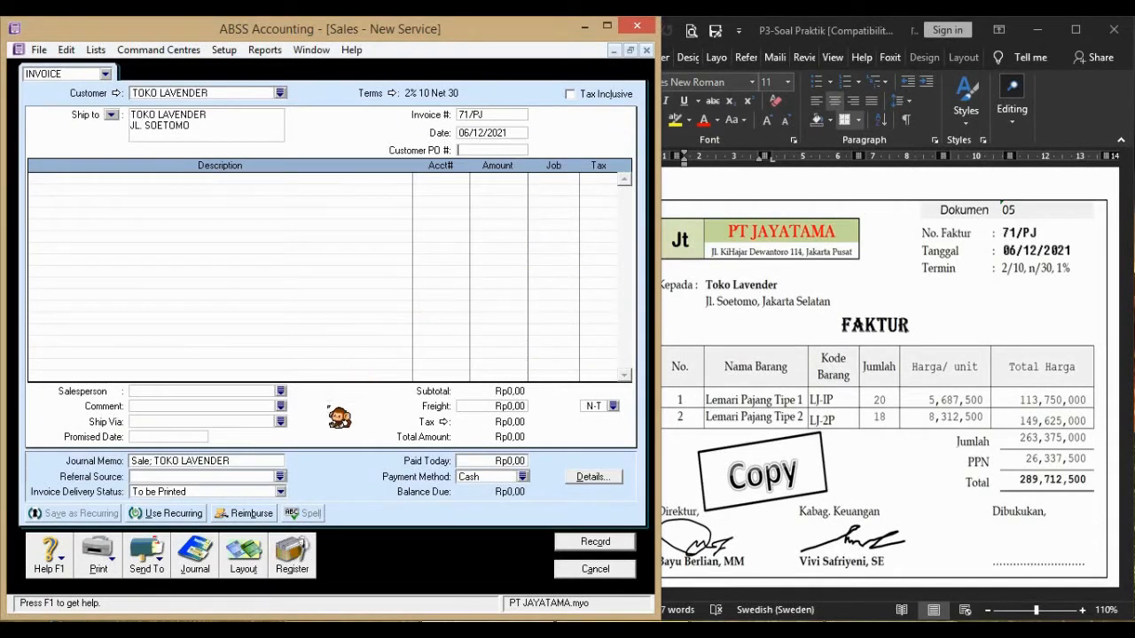
Change the invoice layout from Service to Item
{"action": "left_click", "coordinate": [263, 572]}
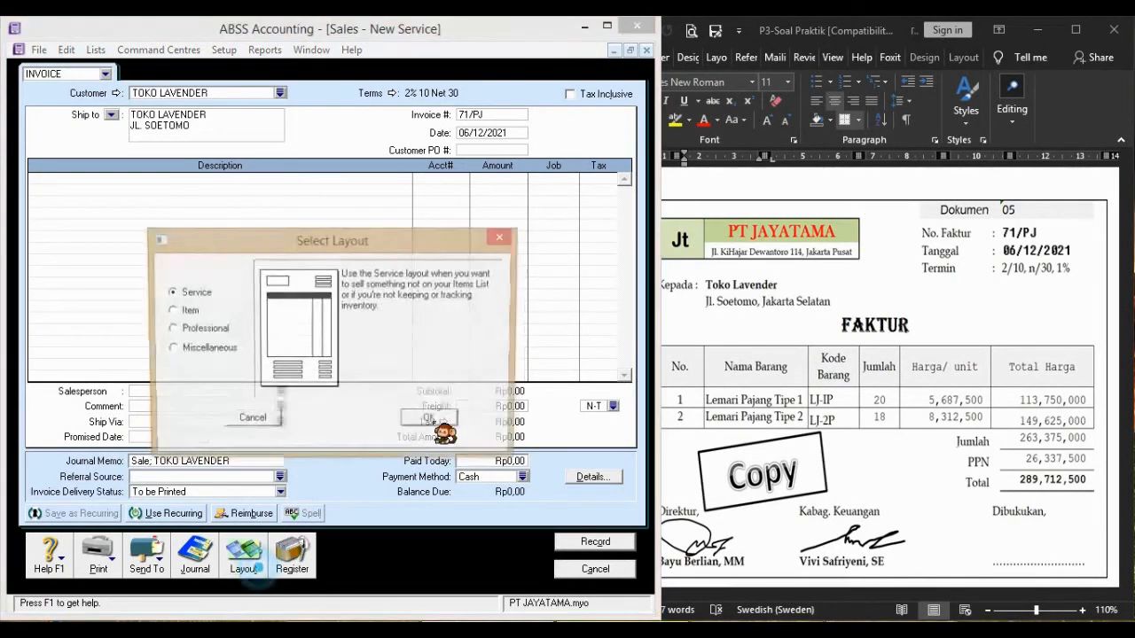
{"action": "left_click", "coordinate": [177, 312]}
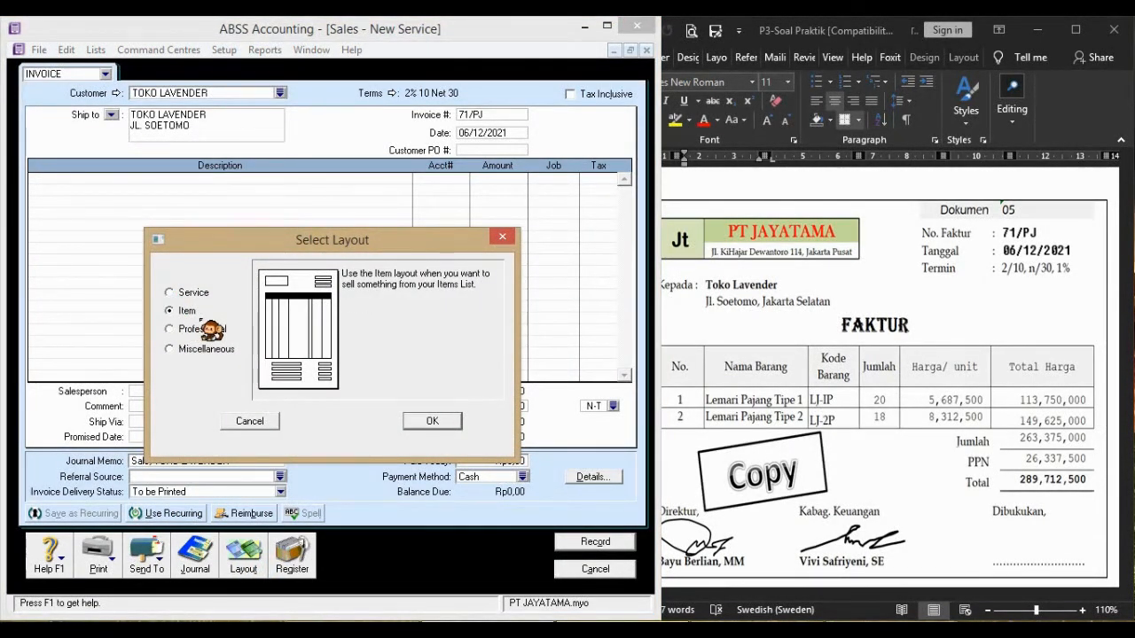
{"action": "left_click", "coordinate": [432, 422]}
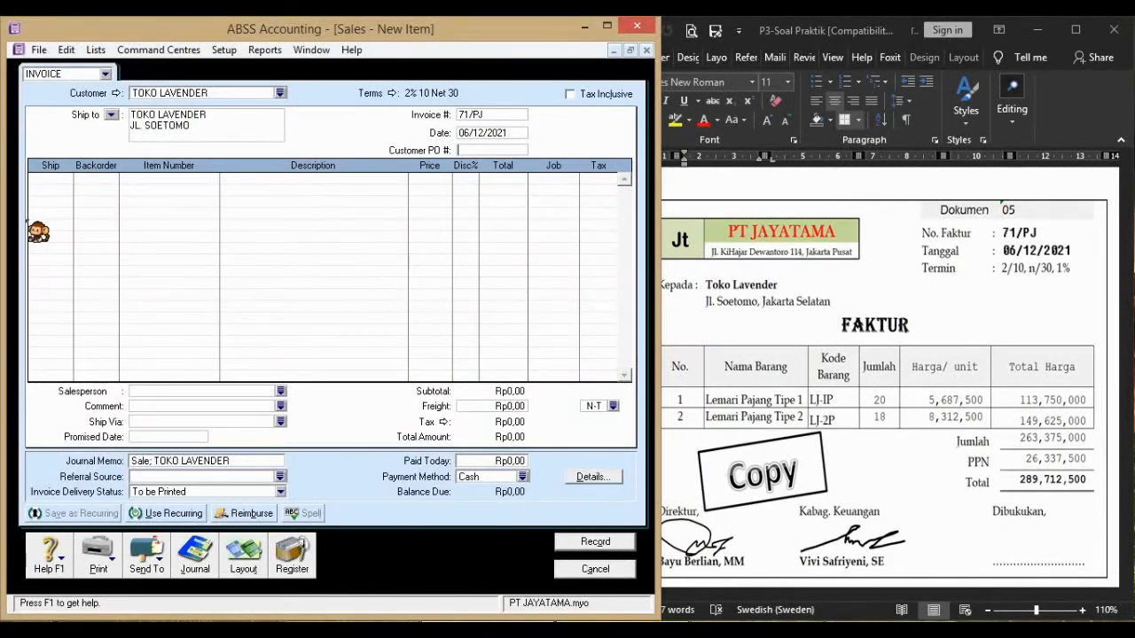
Enter 20 units of item LJ-1P, LEMARI PAJANG TIPE 1, at a price of 5,687,500 on the first invoice line
{"action": "left_click", "coordinate": [51, 178]}
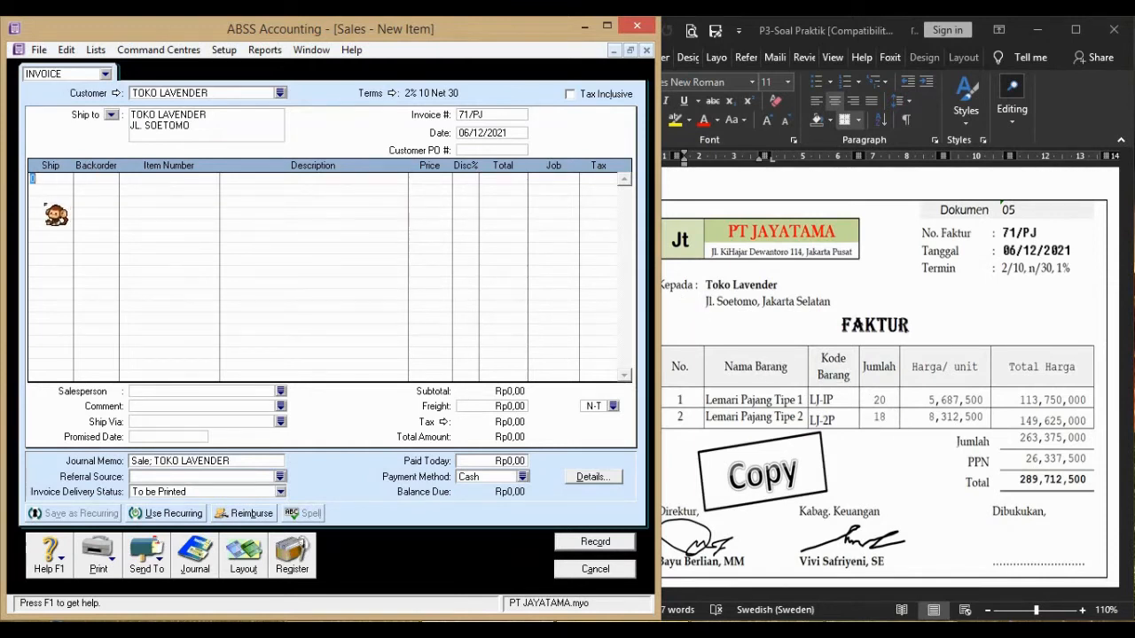
{"action": "key", "text": "Tab"}
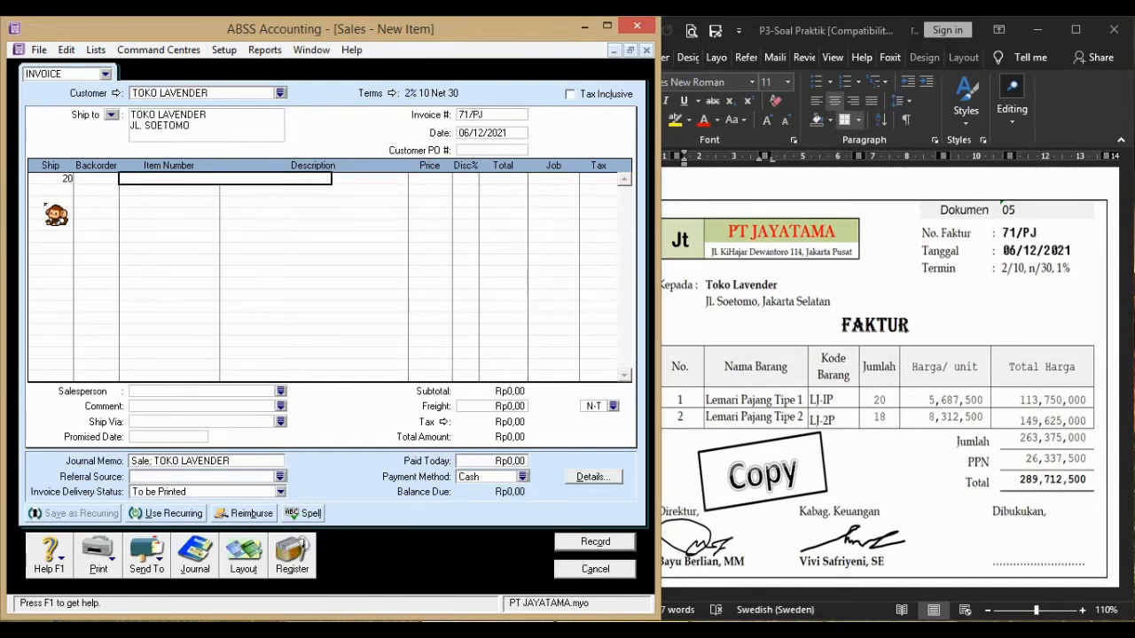
{"action": "key", "text": "Tab"}
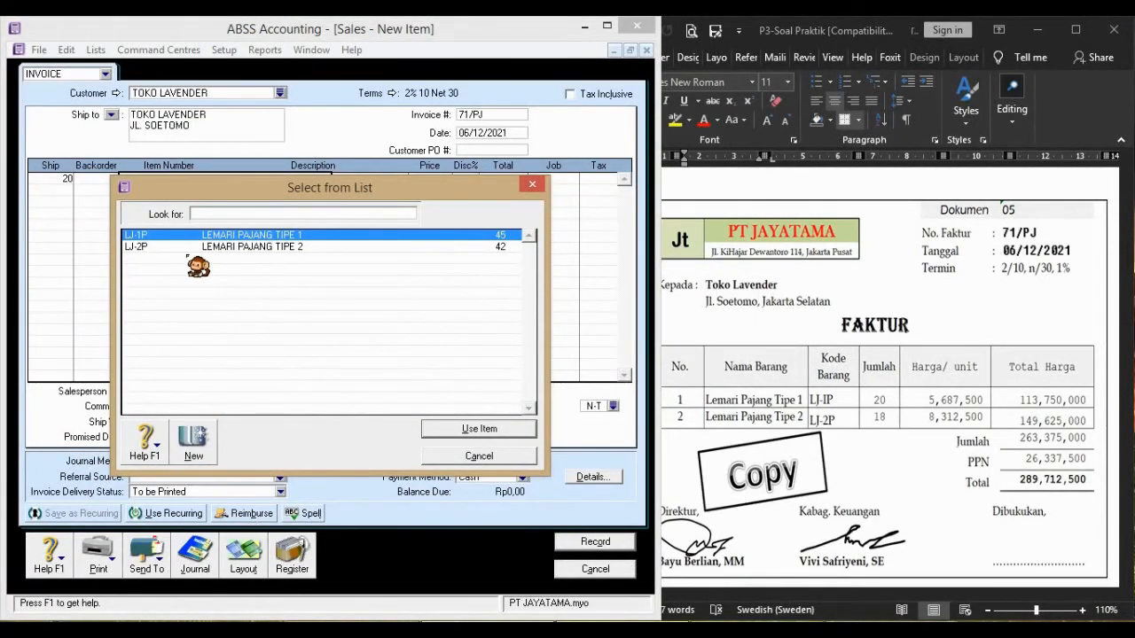
{"action": "double_click", "coordinate": [299, 236]}
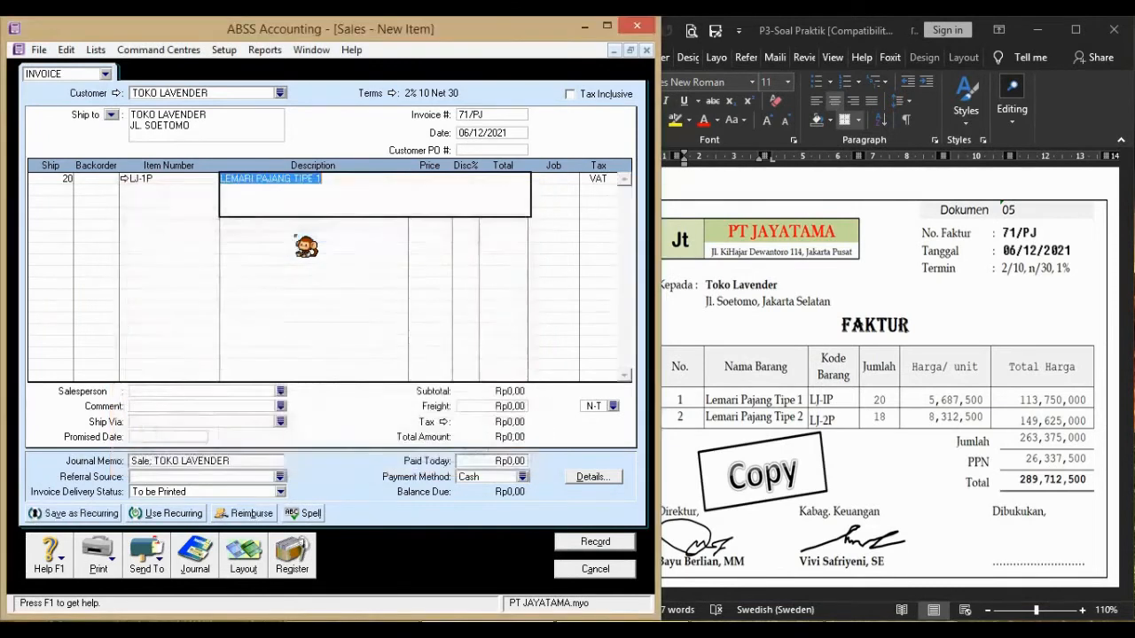
{"action": "key", "text": "Tab"}
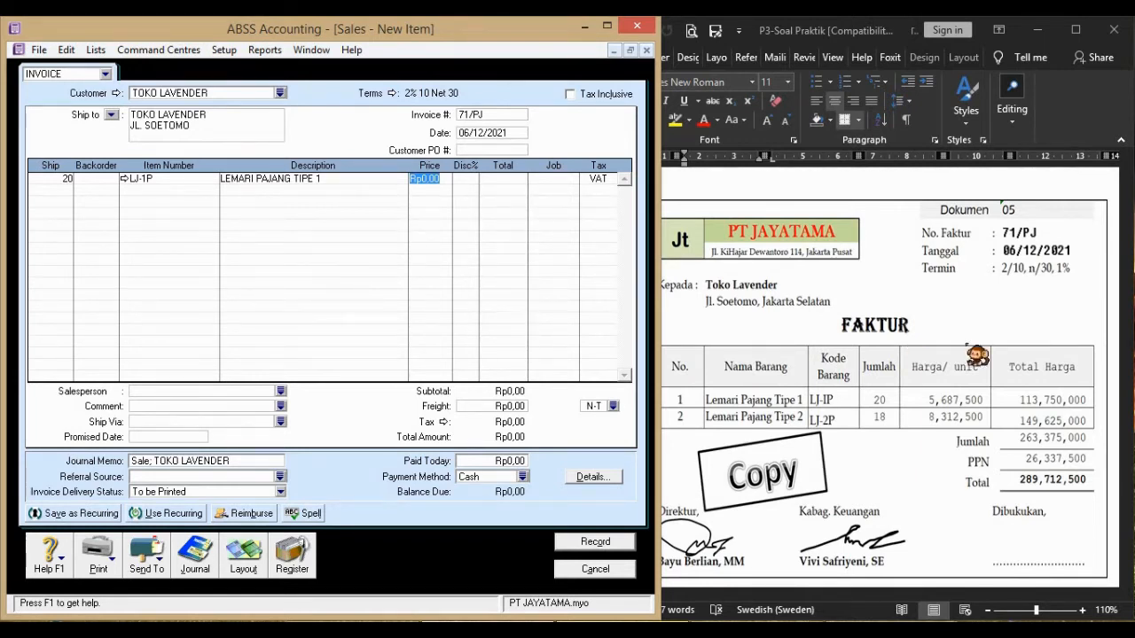
{"action": "type", "text": "5687500"}
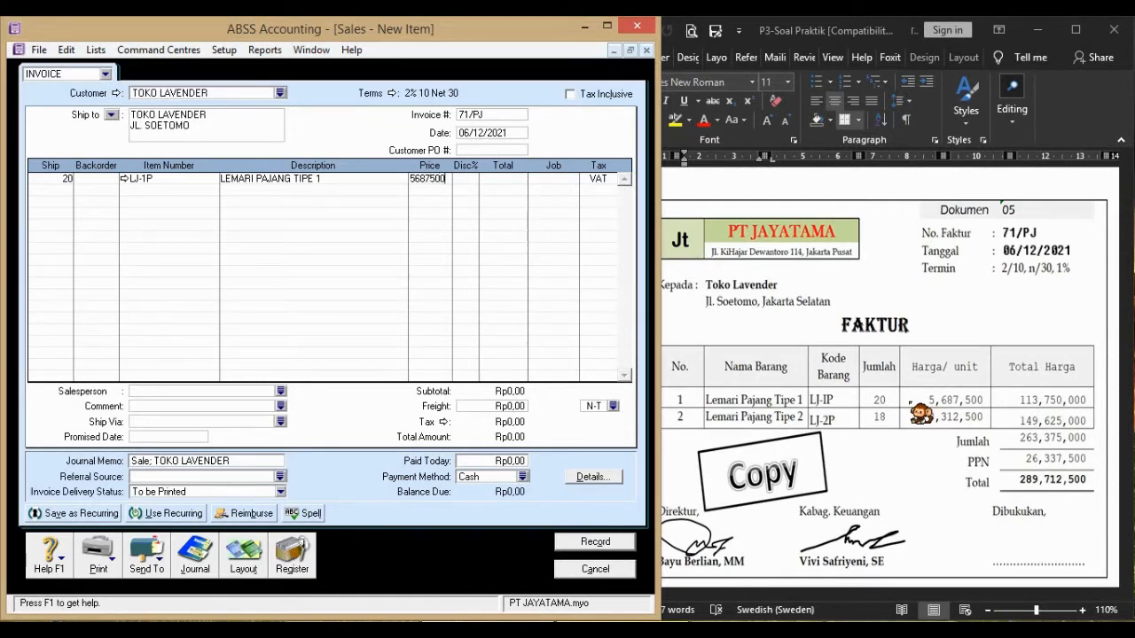
{"action": "key", "text": "Tab"}
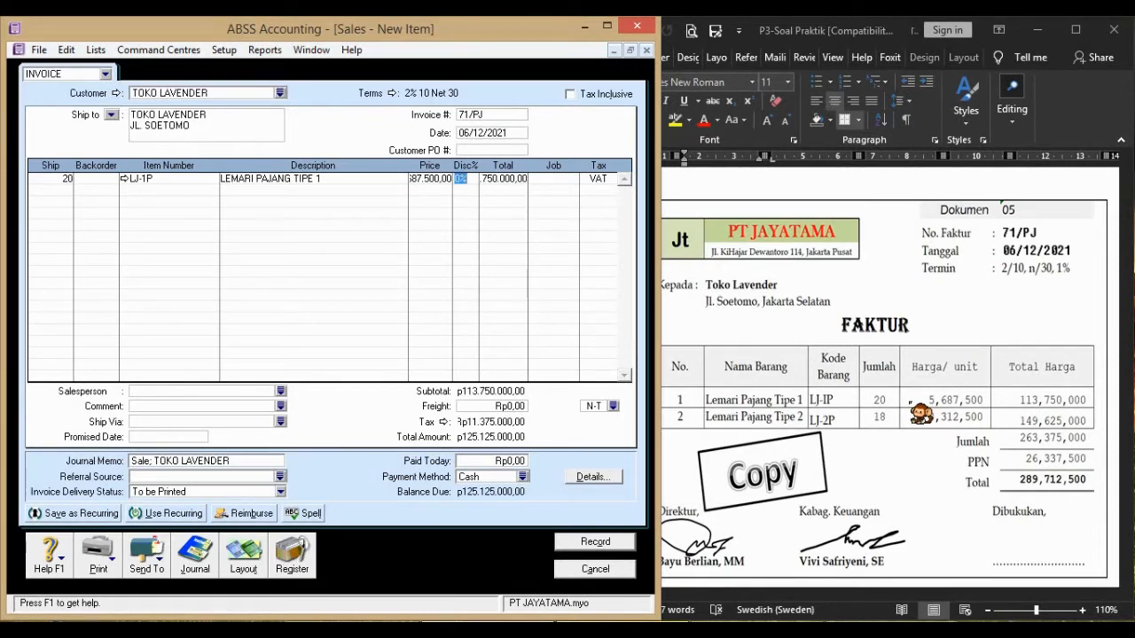
{"action": "key", "text": "Tab"}
{"action": "key", "text": "Tab"}
{"action": "key", "text": "Tab"}
{"action": "key", "text": "Tab"}
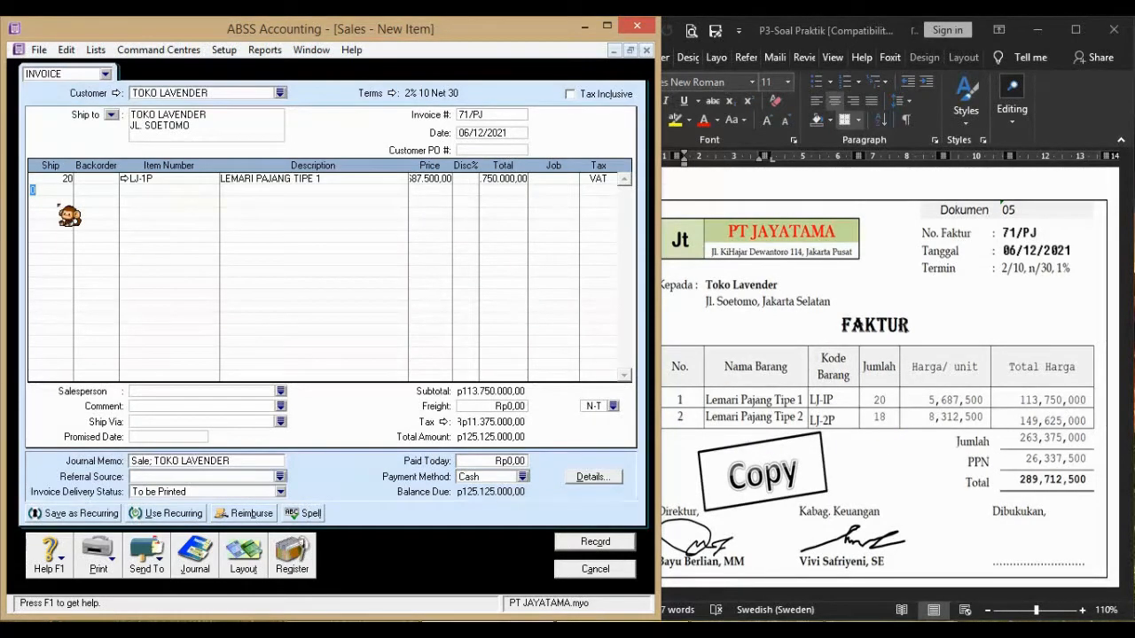
Enter 18 units of item LJ-2P, LEMARI PAJANG TIPE 2, at a price of 8,312,500 on the second line and record the invoice
{"action": "key", "text": "Tab"}
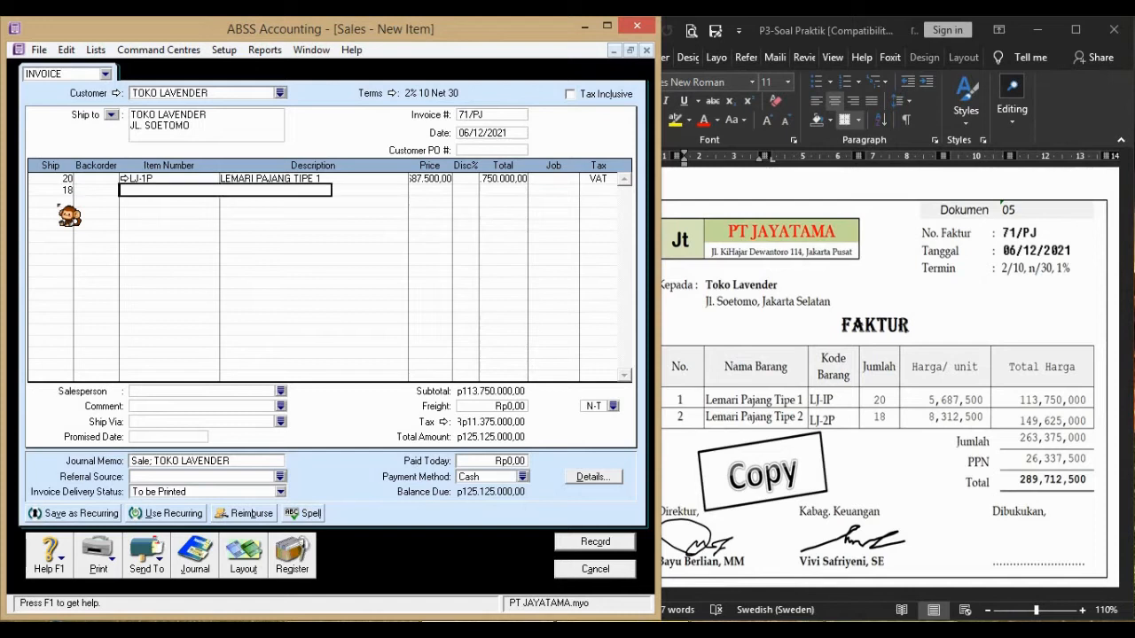
{"action": "key", "text": "Tab"}
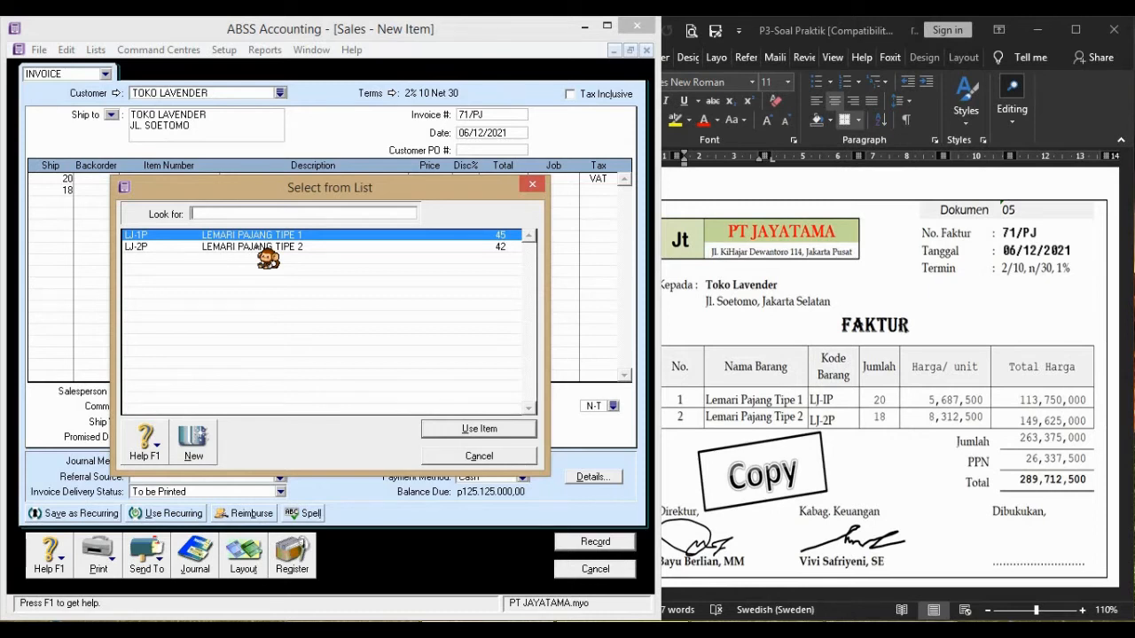
{"action": "double_click", "coordinate": [202, 249]}
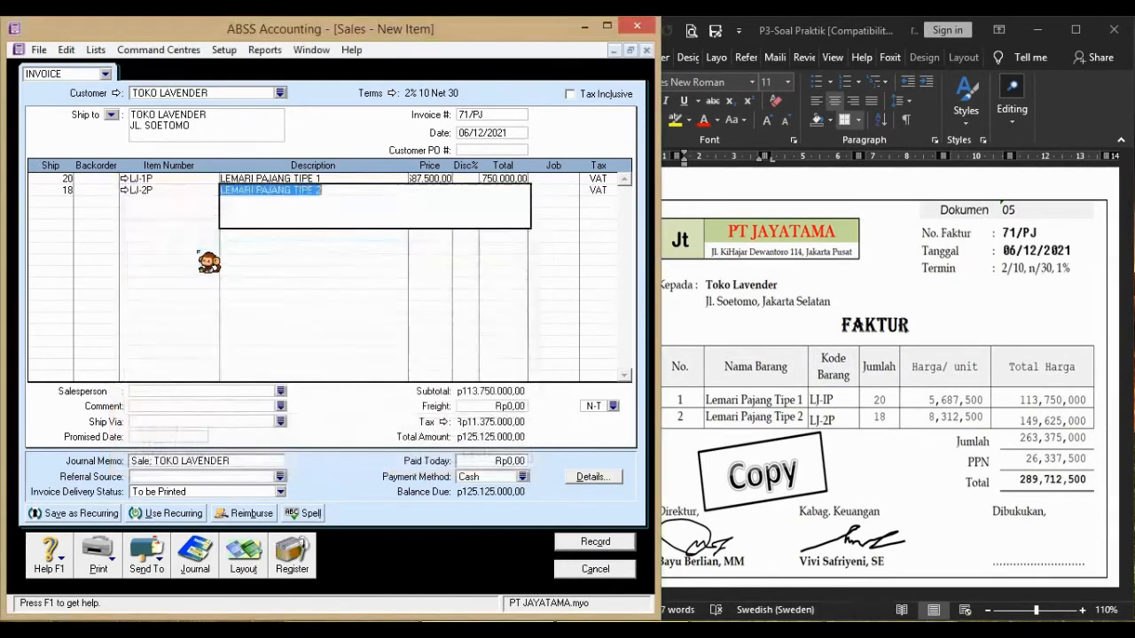
{"action": "key", "text": "Tab"}
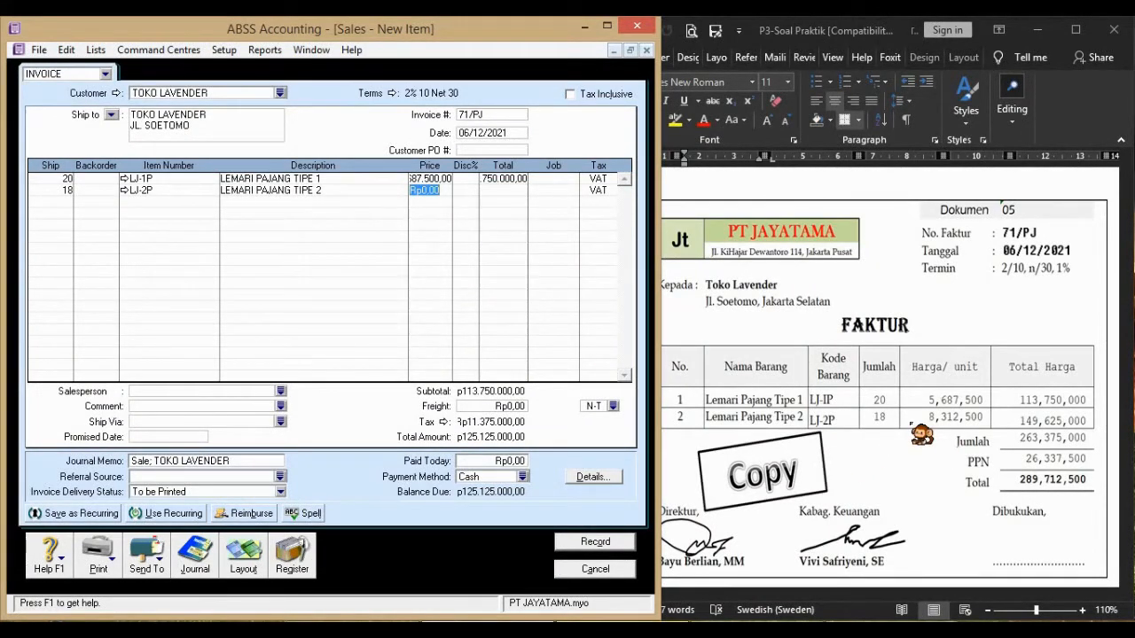
{"action": "type", "text": "8312500"}
{"action": "key", "text": "Tab"}
{"action": "key", "text": "Tab"}
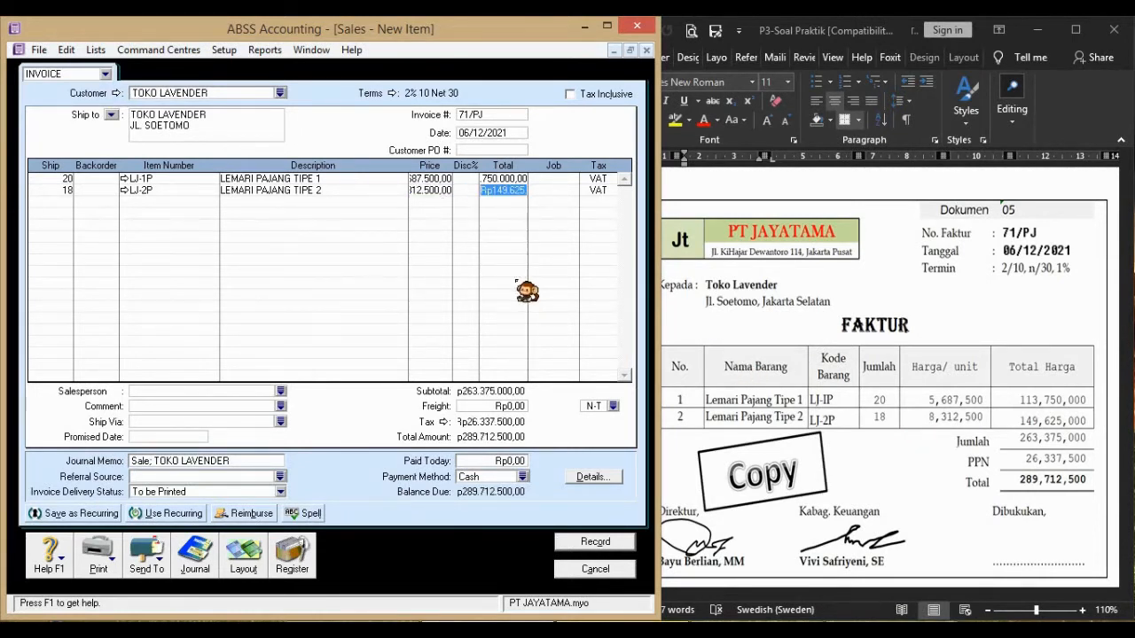
{"action": "key", "text": "Tab"}
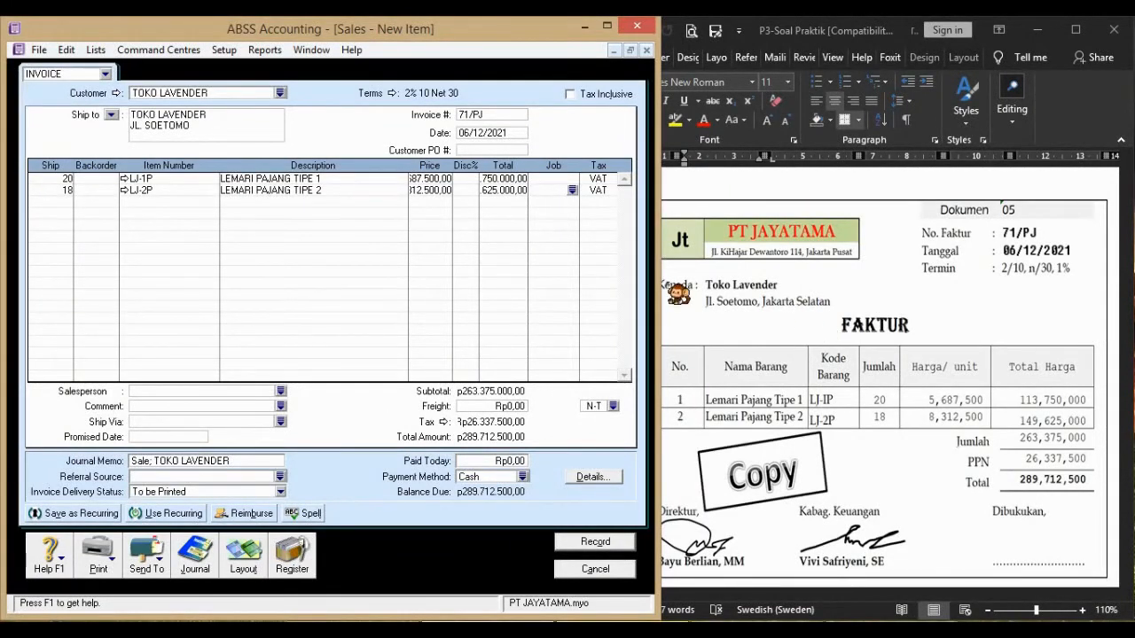
{"action": "left_click", "coordinate": [631, 543]}
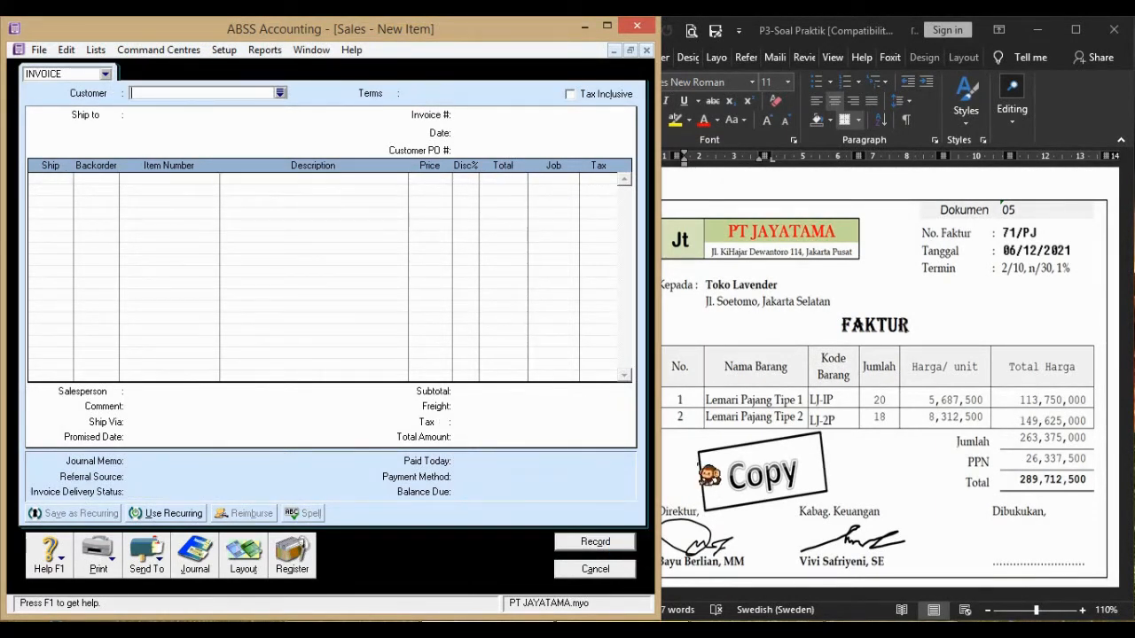
Bring up cash receipt 02/BKM in the Word document, then close ABSS Accounting's blank invoice and open a Receive Payments entry
{"action": "left_click", "coordinate": [709, 467]}
{"action": "scroll", "coordinate": [709, 465], "scroll_direction": "down", "scroll_amount": 8}
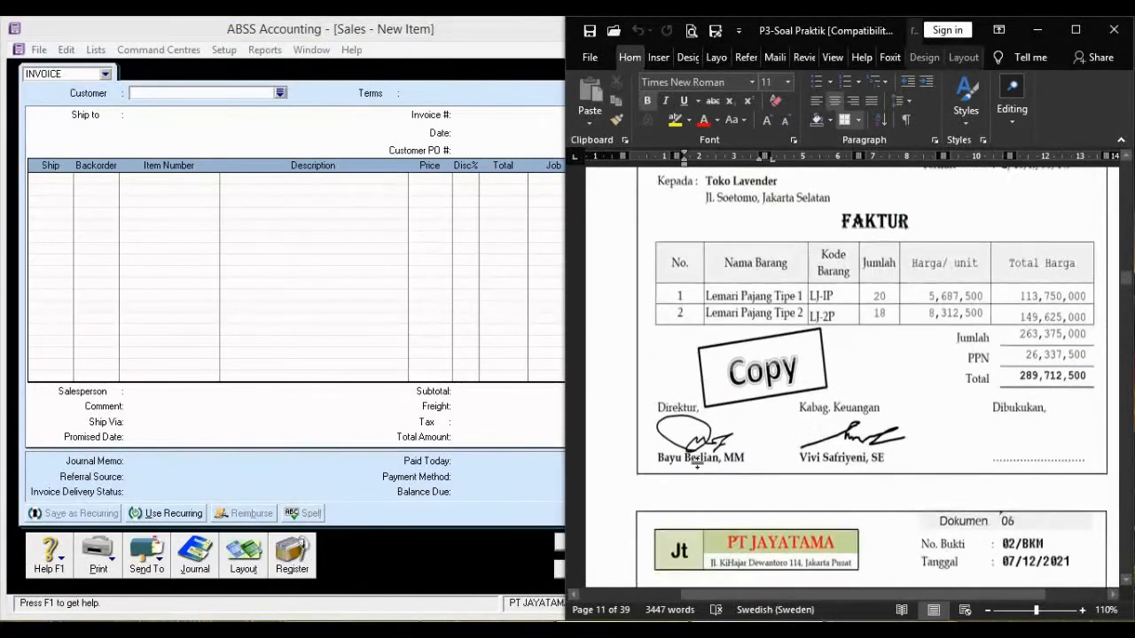
{"action": "scroll", "coordinate": [710, 467], "scroll_direction": "down", "scroll_amount": 1}
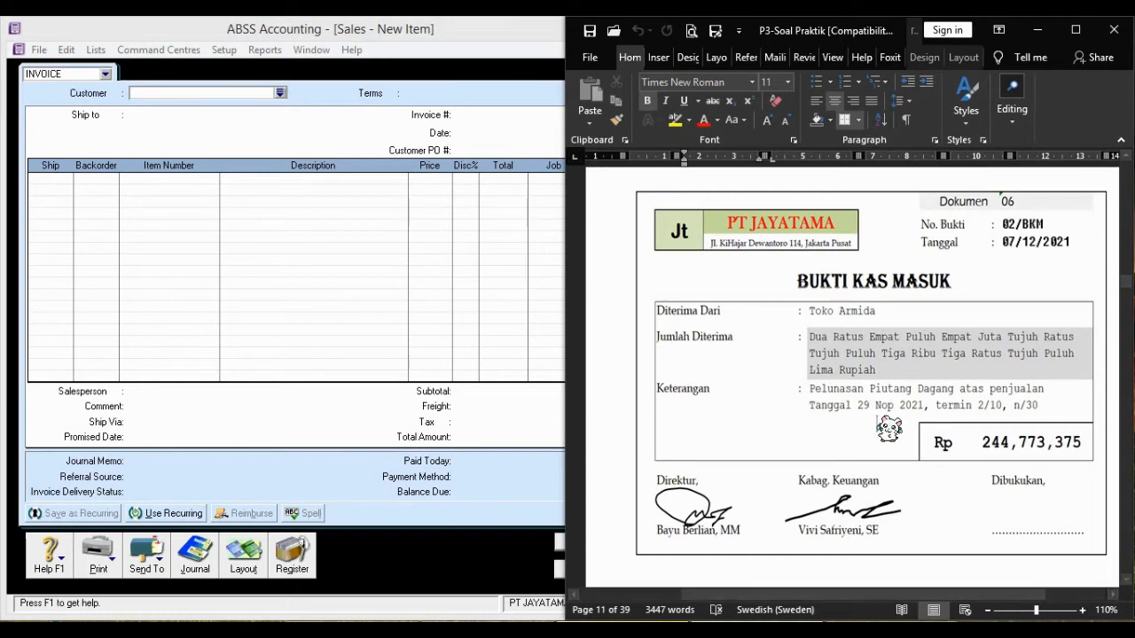
{"action": "left_click", "coordinate": [518, 486]}
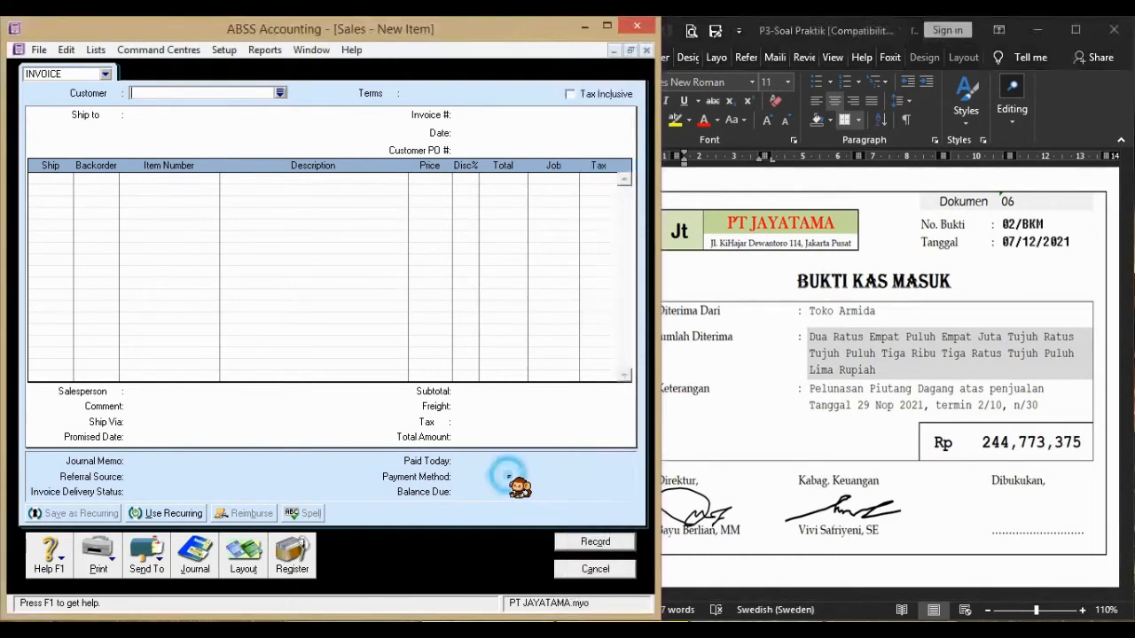
{"action": "left_click", "coordinate": [608, 572]}
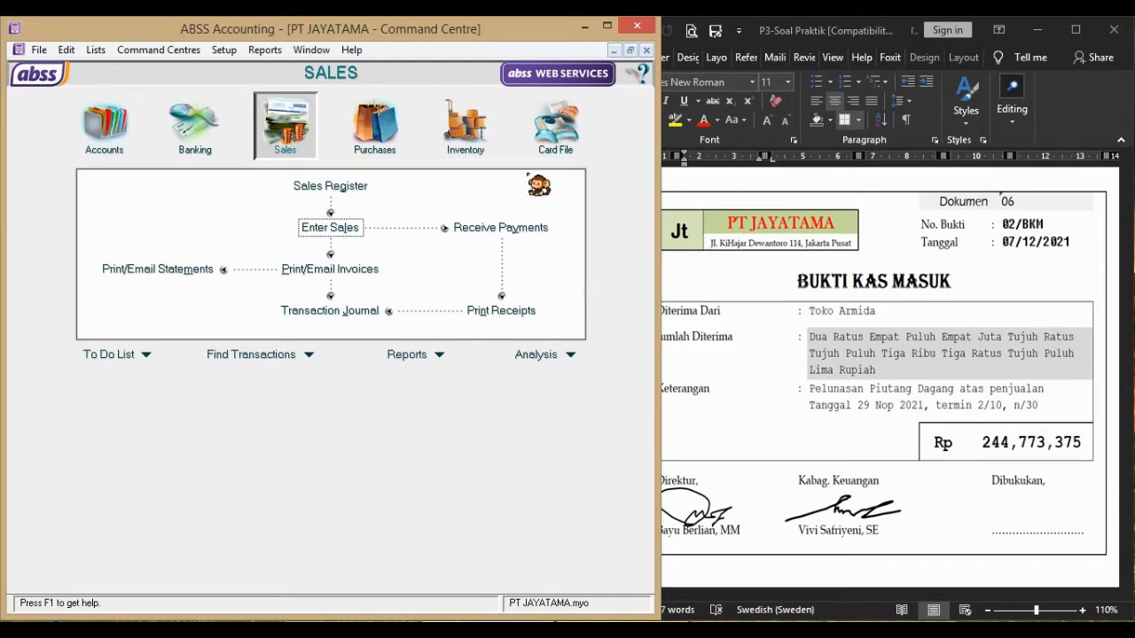
{"action": "left_click", "coordinate": [537, 238]}
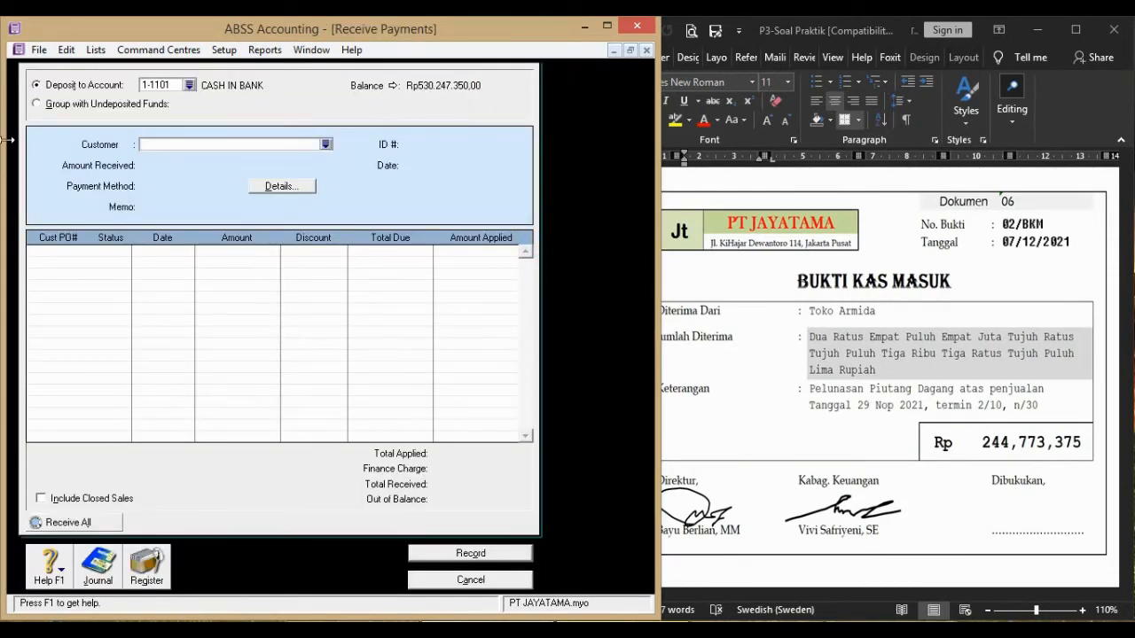
Select TOKO ARMIDA as the paying customer and set the receipt ID to 02/BKM and the date to 07/12/2021
{"action": "left_click", "coordinate": [327, 144]}
{"action": "double_click", "coordinate": [249, 237]}
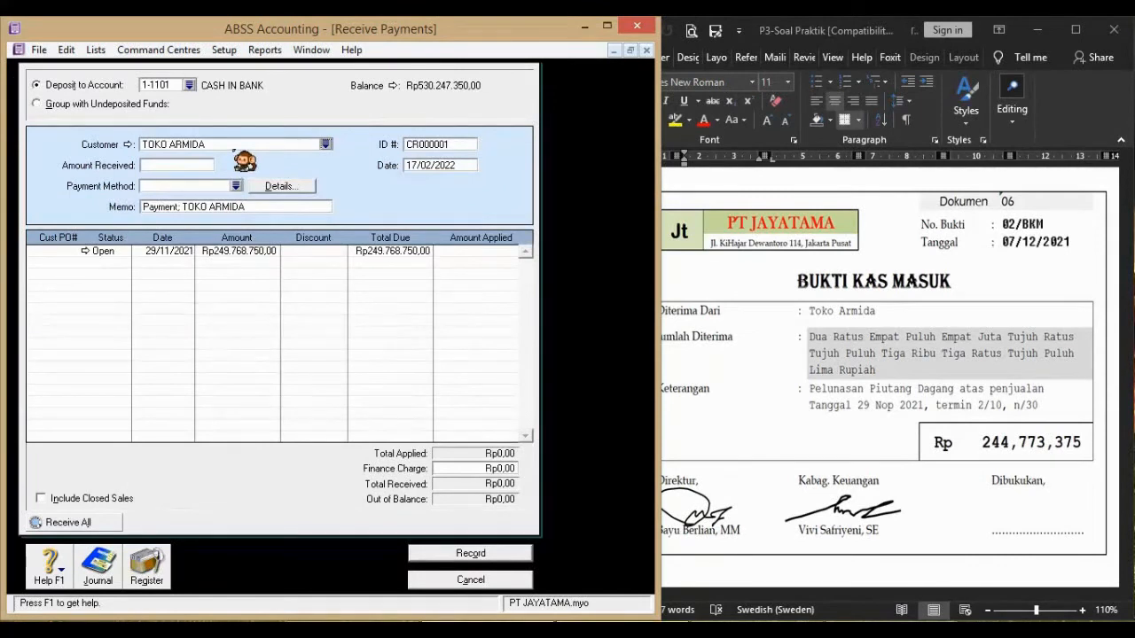
{"action": "left_click", "coordinate": [472, 145]}
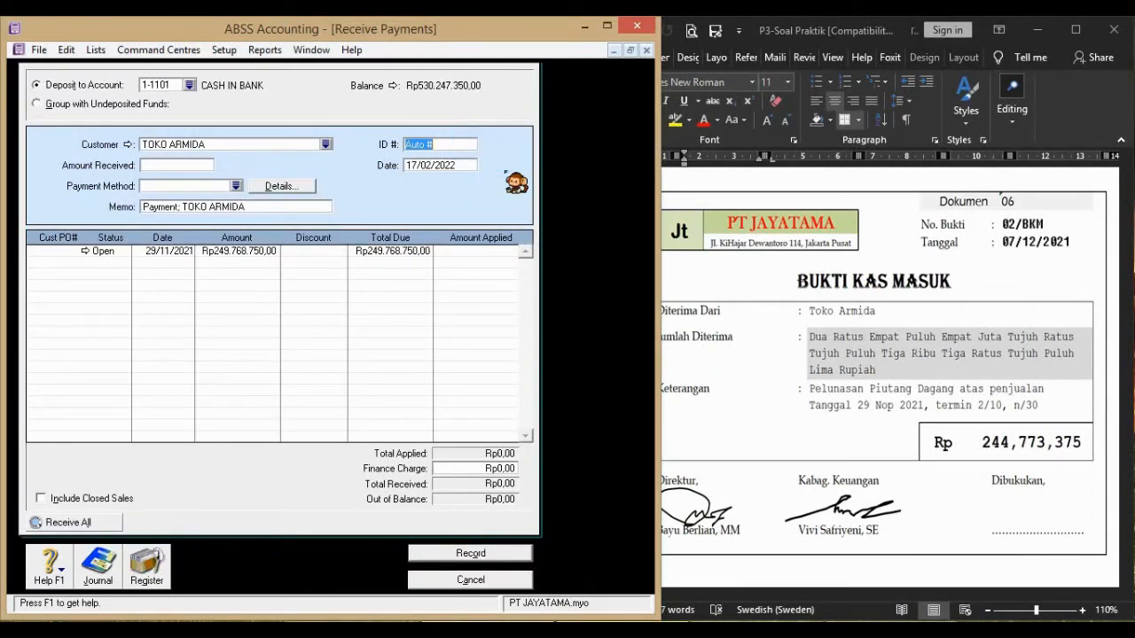
{"action": "type", "text": "02/BKM"}
{"action": "key", "text": "Tab"}
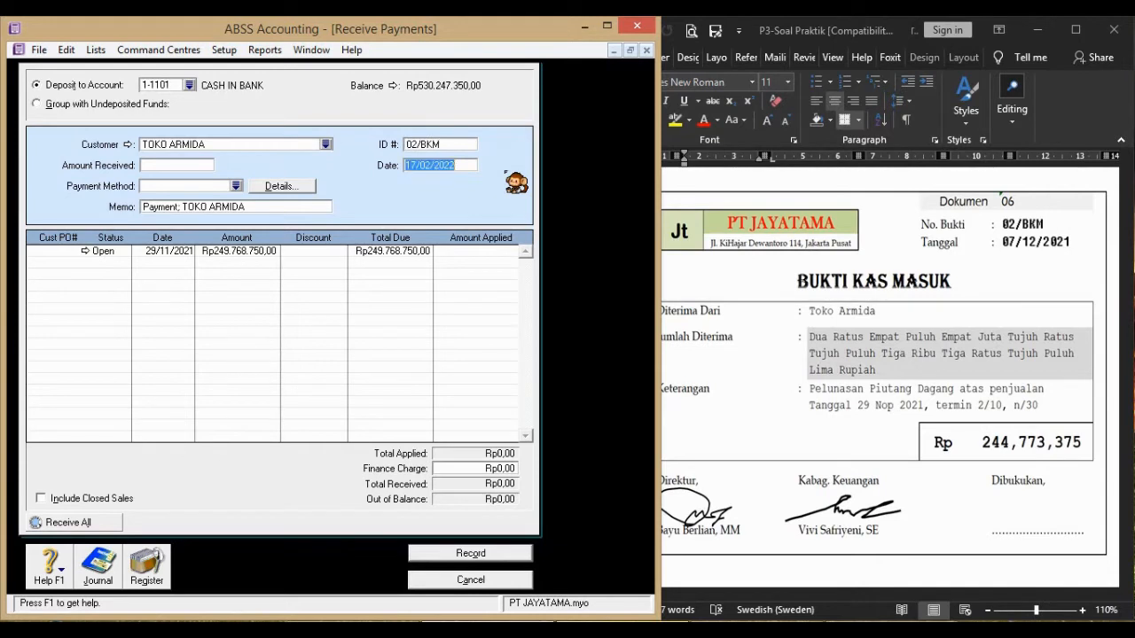
{"action": "type", "text": "7"}
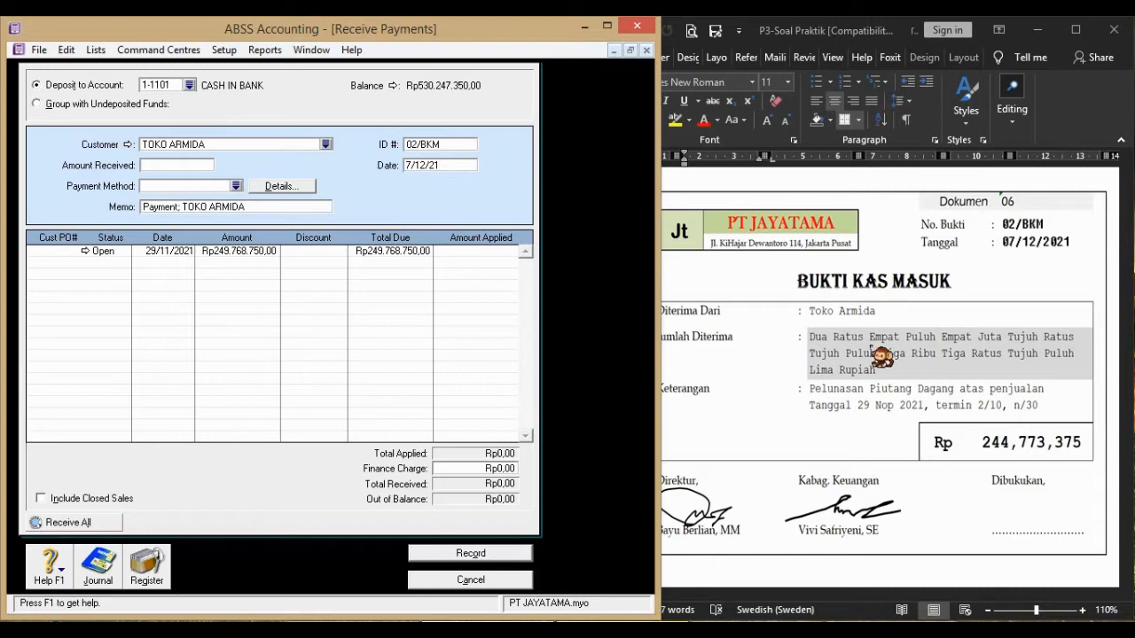
Set the amount received from TOKO ARMIDA to 244,773,375
{"action": "left_click", "coordinate": [180, 167]}
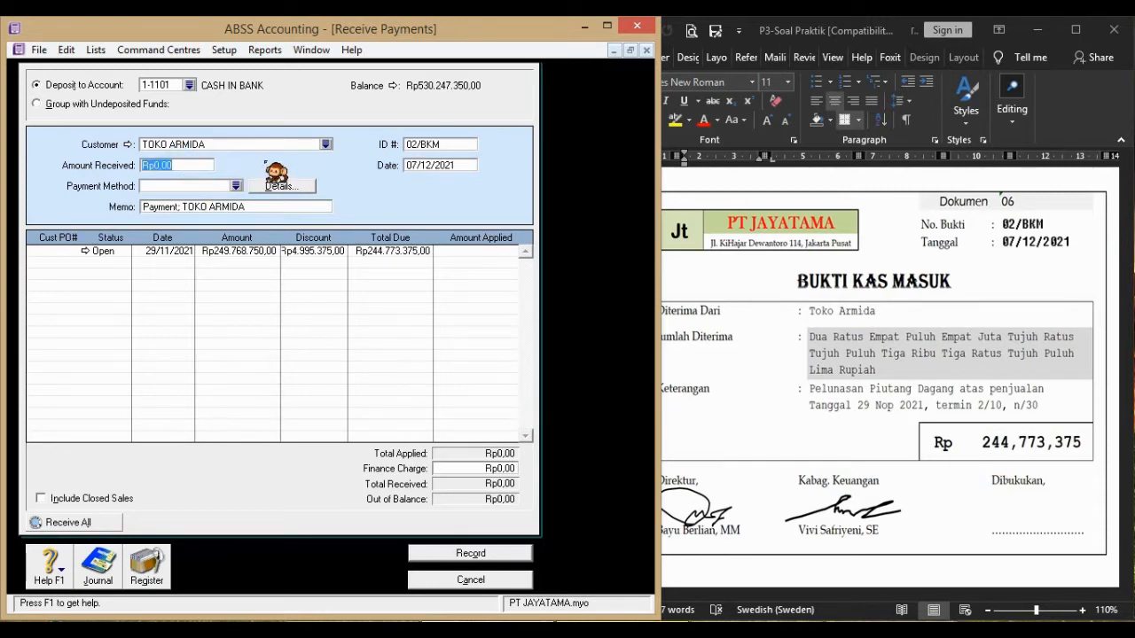
{"action": "type", "text": "244."}
{"action": "type", "text": "773."}
{"action": "type", "text": "375"}
{"action": "key", "text": "Tab"}
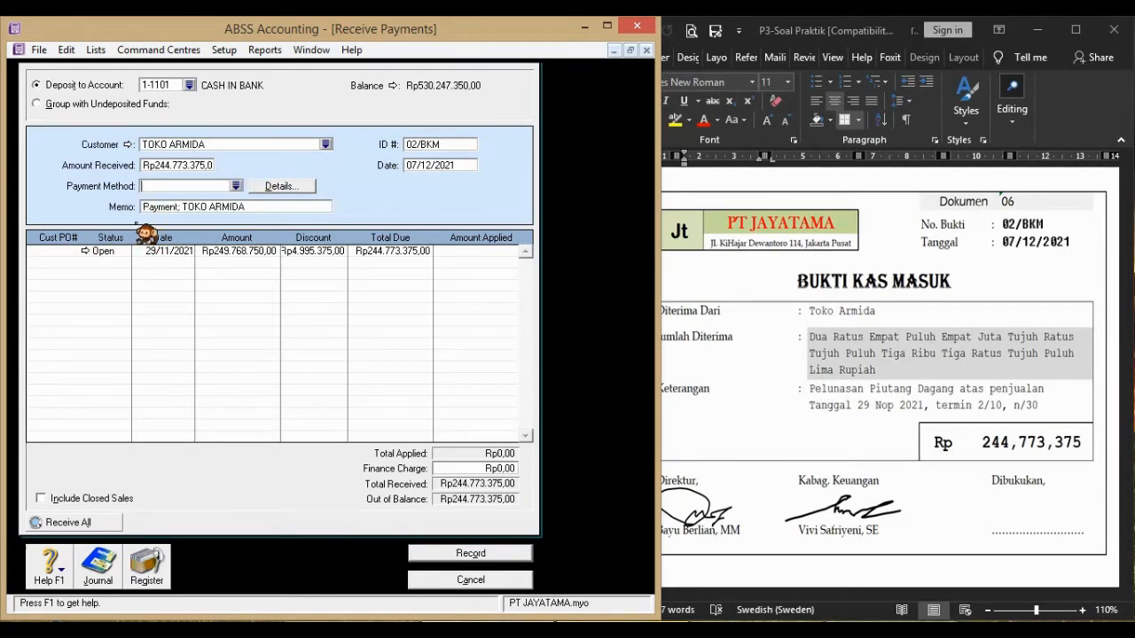
Apply the full amount received to the open sale dated 29/11/2021 and try to record the payment
{"action": "left_click", "coordinate": [502, 256]}
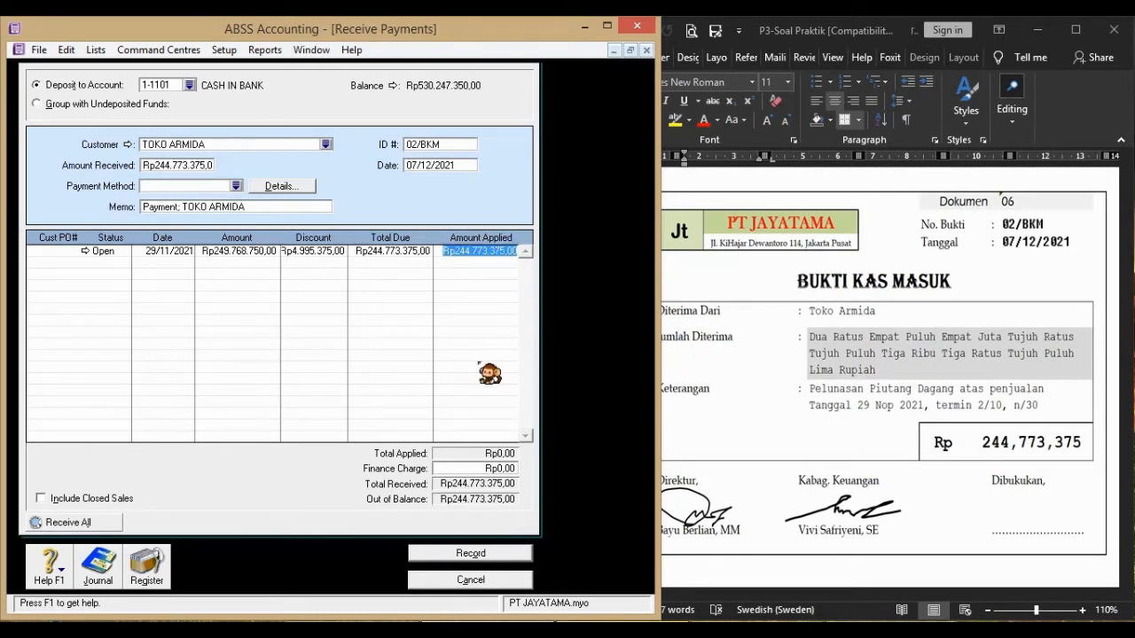
{"action": "key", "text": "Tab"}
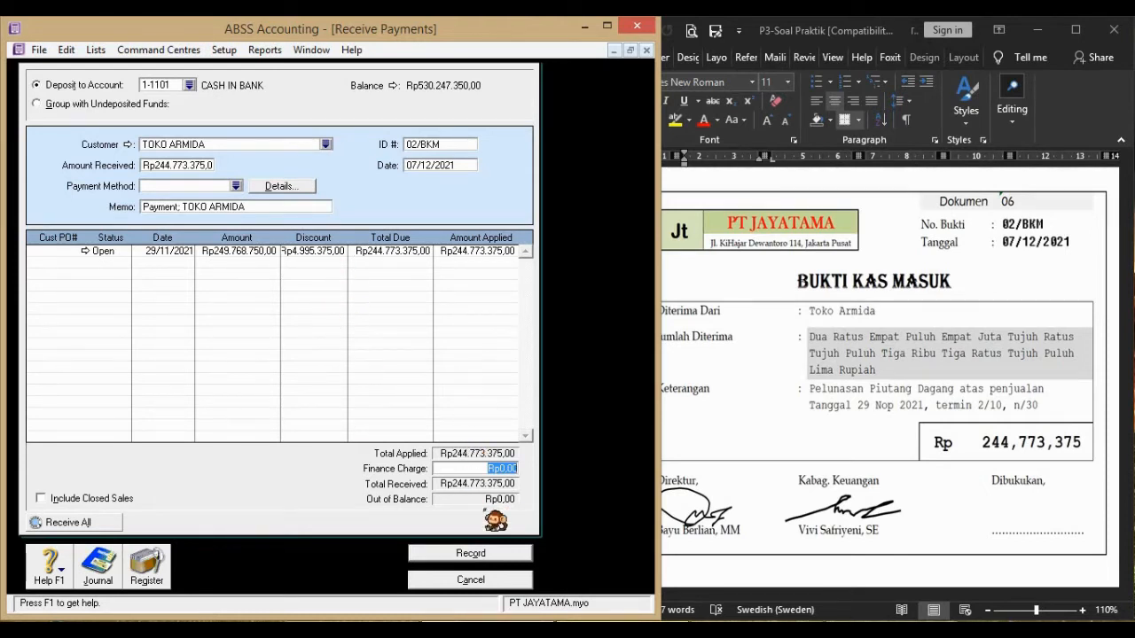
{"action": "left_click", "coordinate": [502, 556]}
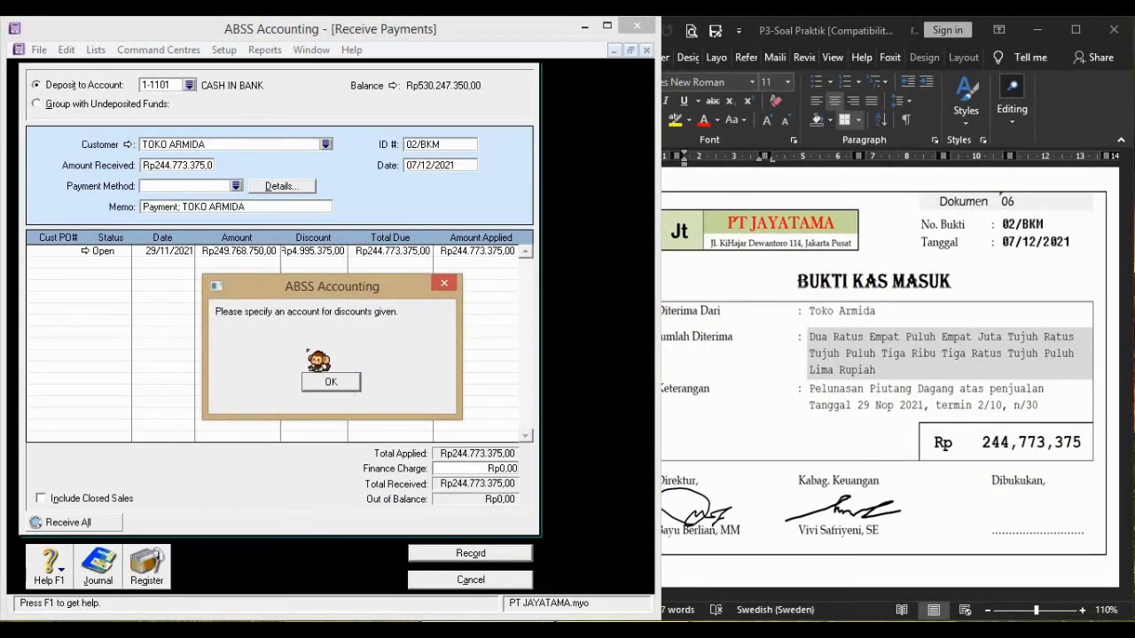
Enable discounts for early payment in the sales linked accounts and link them to account 4-1102 SALES DISCOUNTS
{"action": "left_click", "coordinate": [343, 388]}
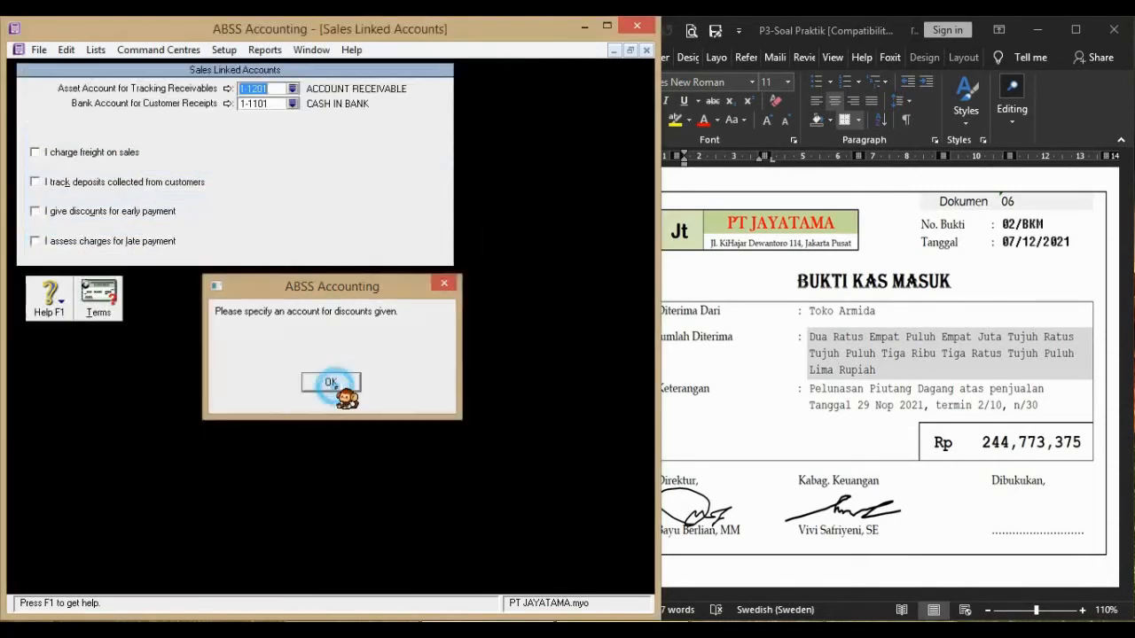
{"action": "left_click", "coordinate": [36, 211]}
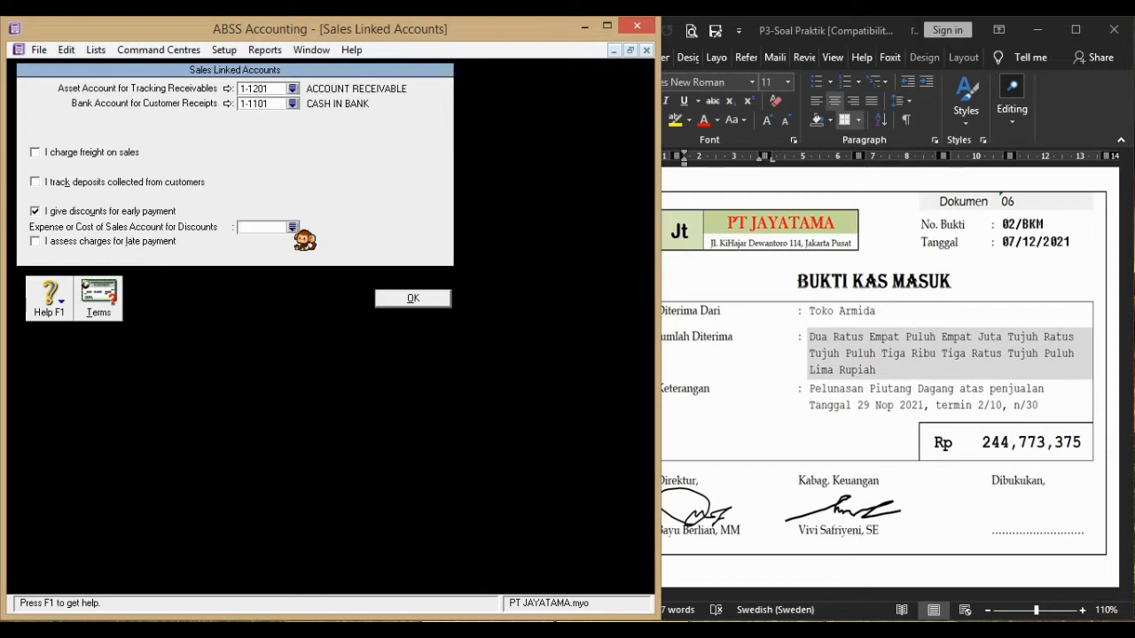
{"action": "left_click", "coordinate": [292, 226]}
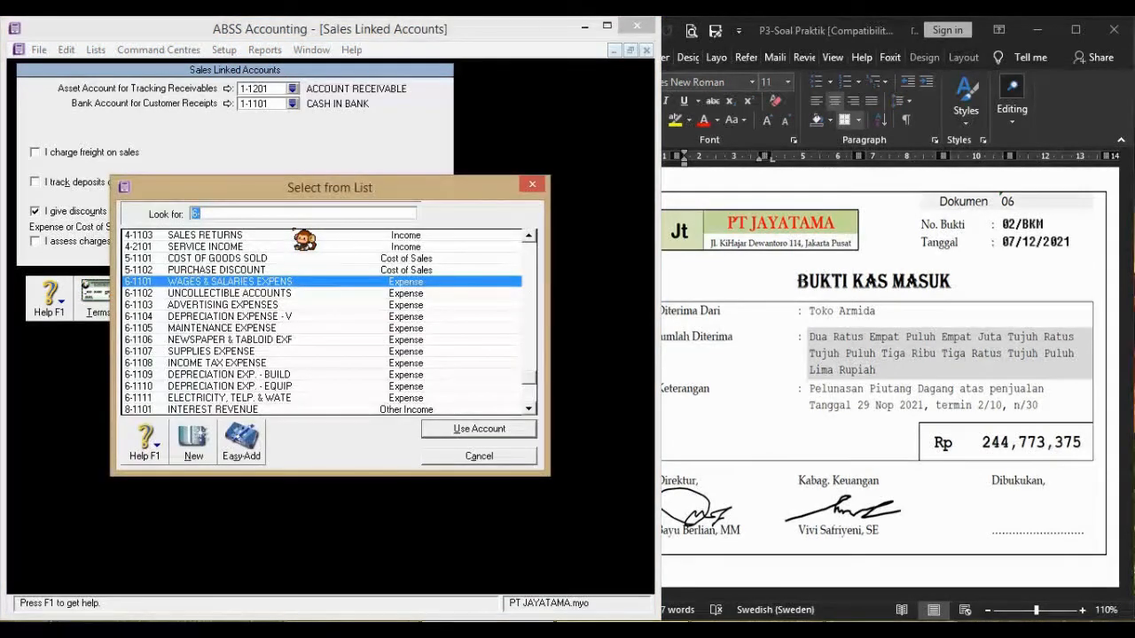
{"action": "left_click", "coordinate": [529, 235]}
{"action": "left_click", "coordinate": [529, 235]}
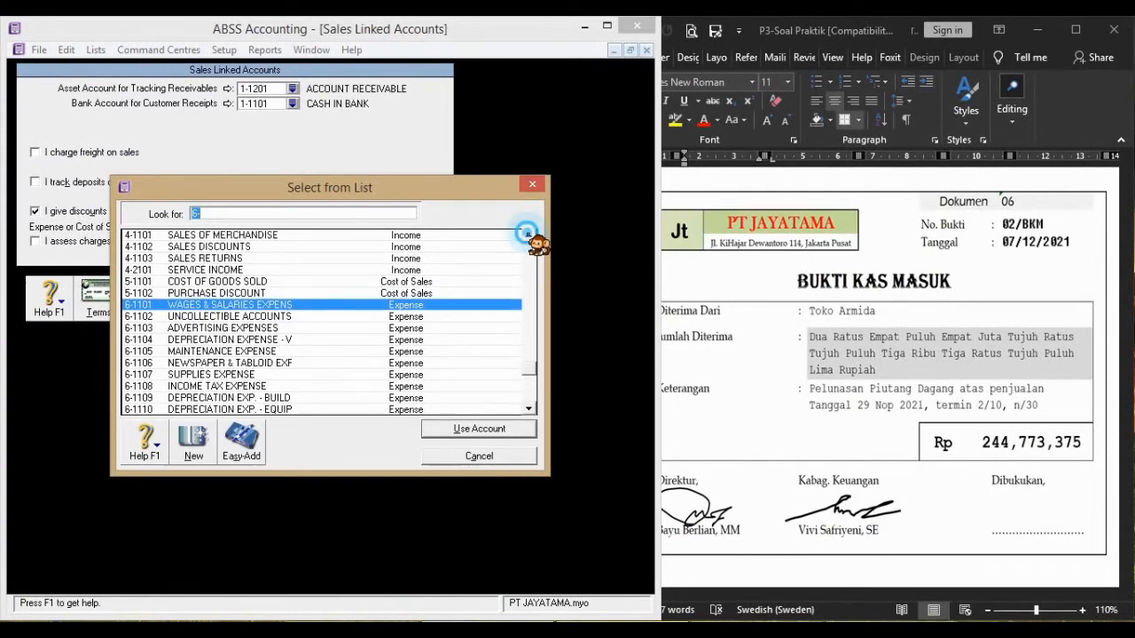
{"action": "left_click", "coordinate": [202, 246]}
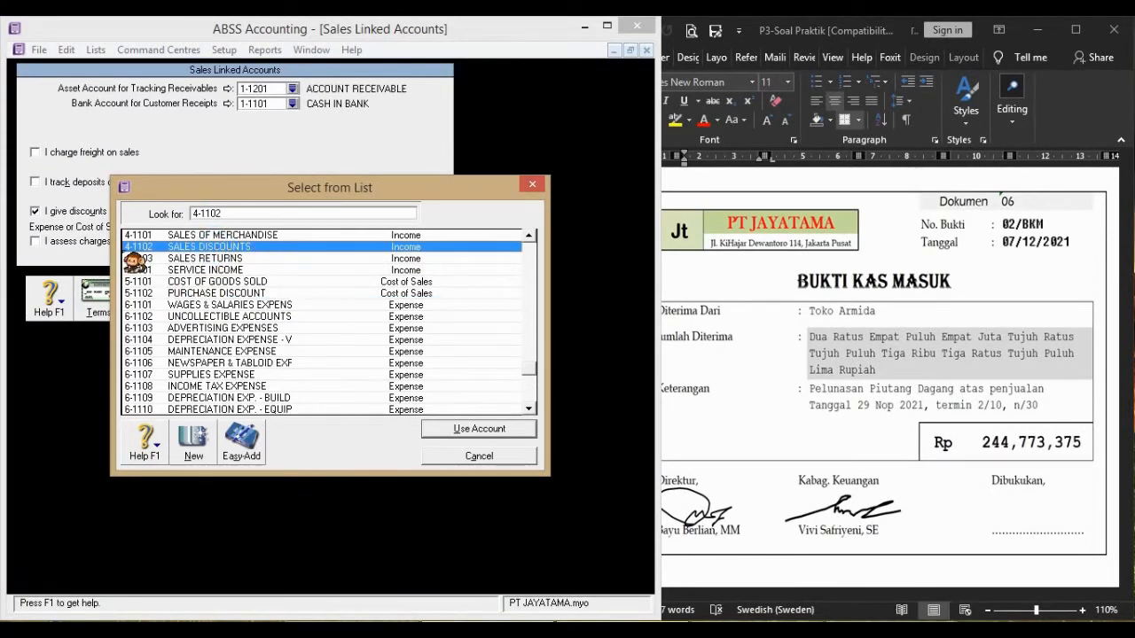
{"action": "left_click", "coordinate": [503, 431]}
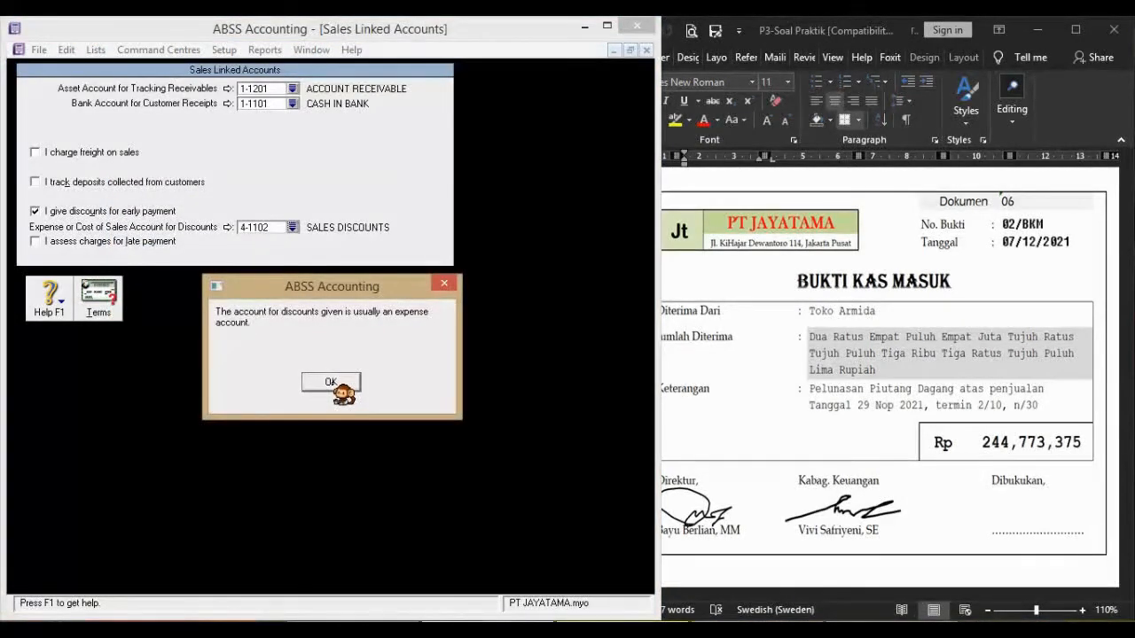
{"action": "left_click", "coordinate": [347, 386]}
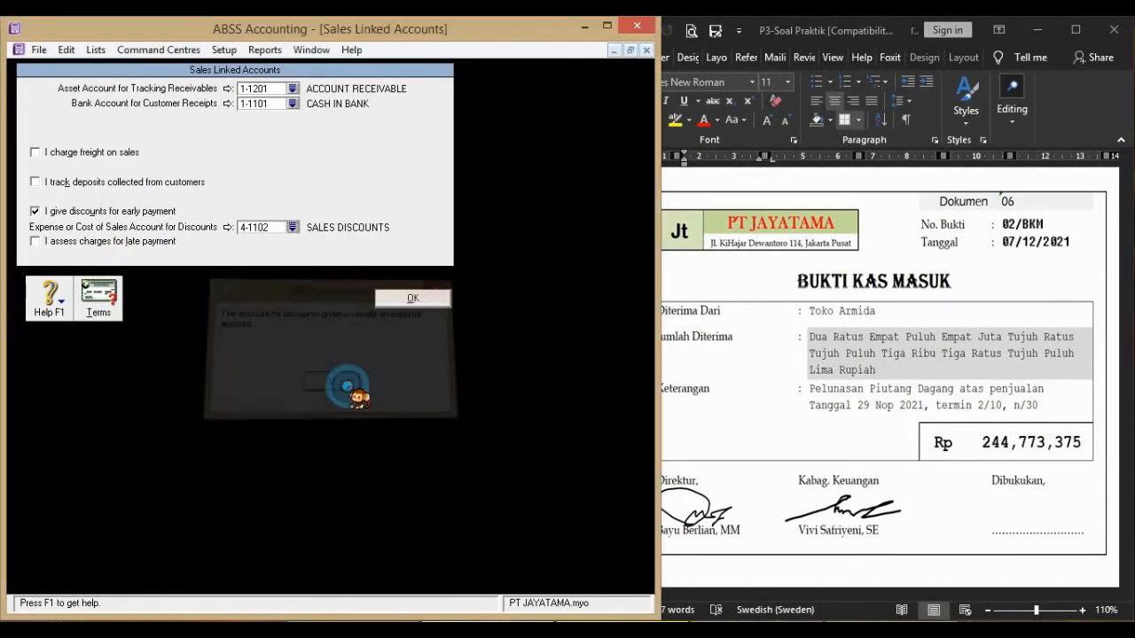
{"action": "left_click", "coordinate": [439, 300]}
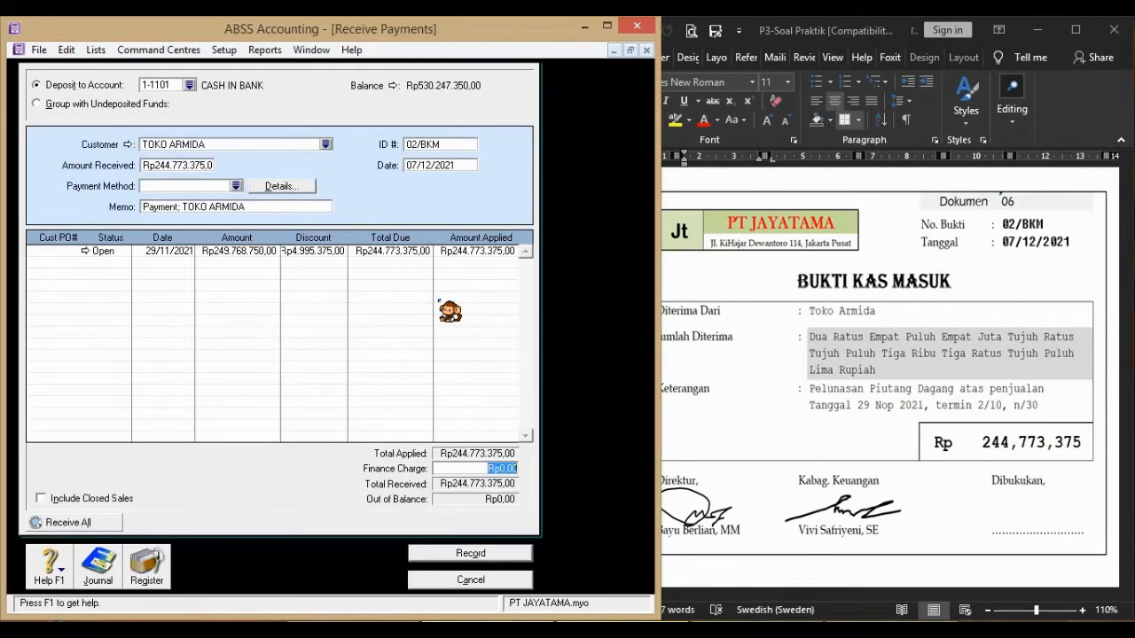
Record the TOKO ARMIDA payment without printing the discount's credit invoice and bring up credit note 01/NK in the Word document
{"action": "left_click", "coordinate": [501, 558]}
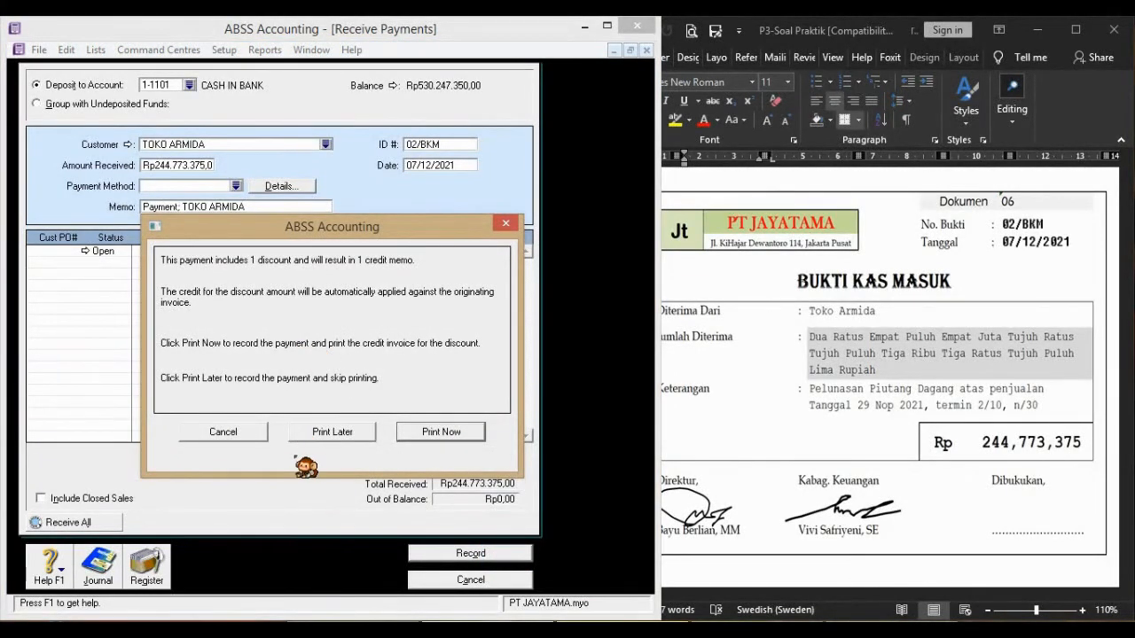
{"action": "left_click", "coordinate": [363, 438]}
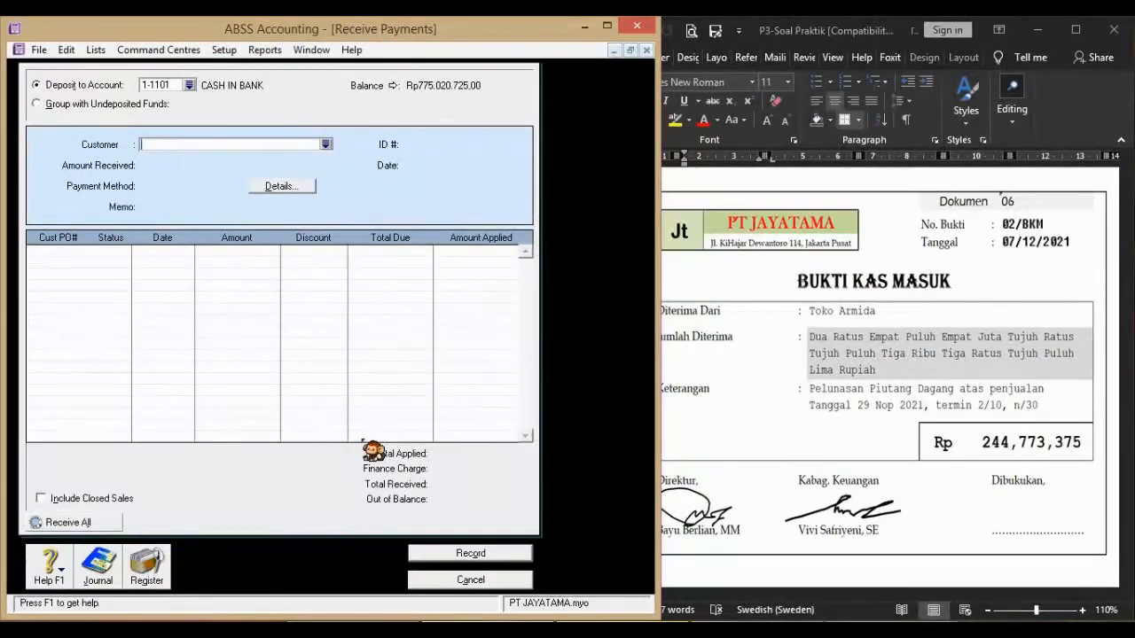
{"action": "left_click", "coordinate": [749, 438]}
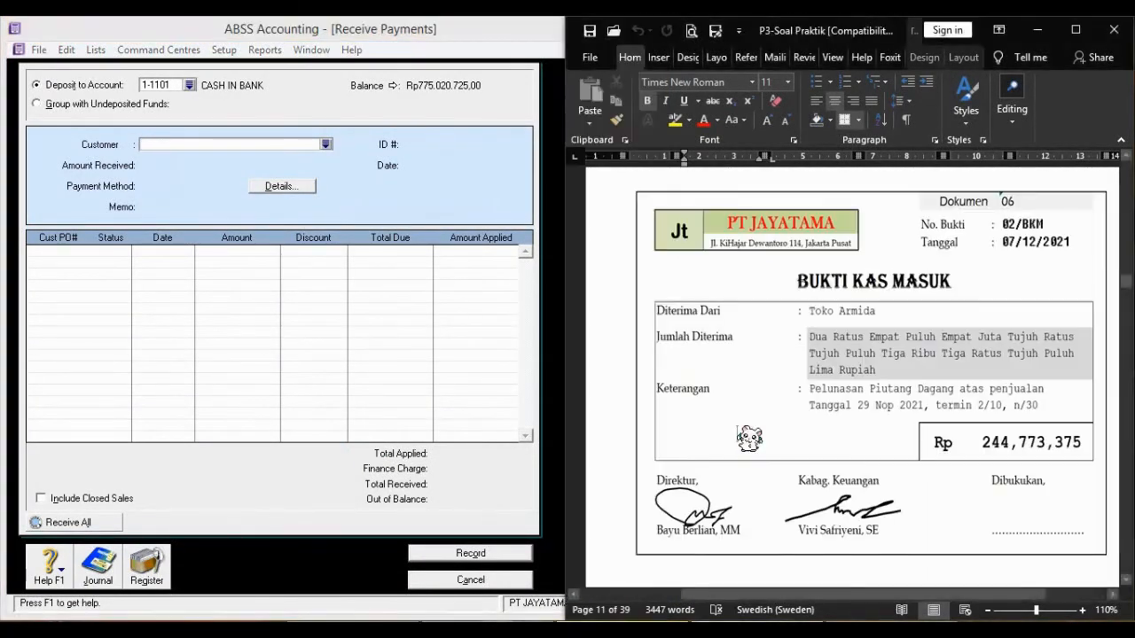
{"action": "scroll", "coordinate": [749, 438], "scroll_direction": "down", "scroll_amount": 15}
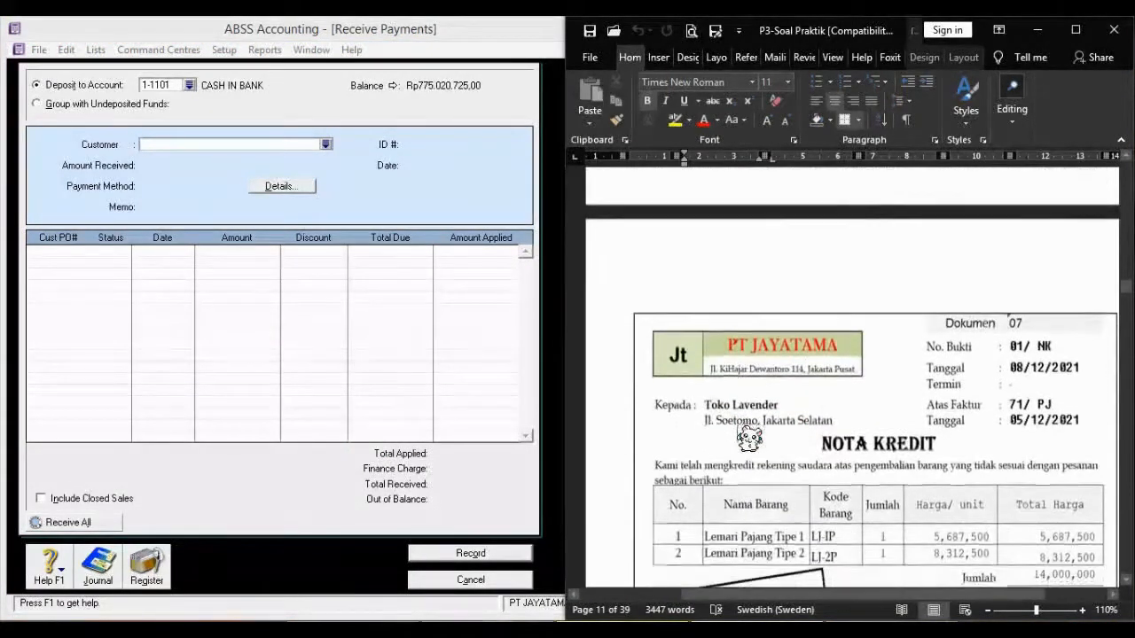
{"action": "scroll", "coordinate": [749, 438], "scroll_direction": "down", "scroll_amount": 1}
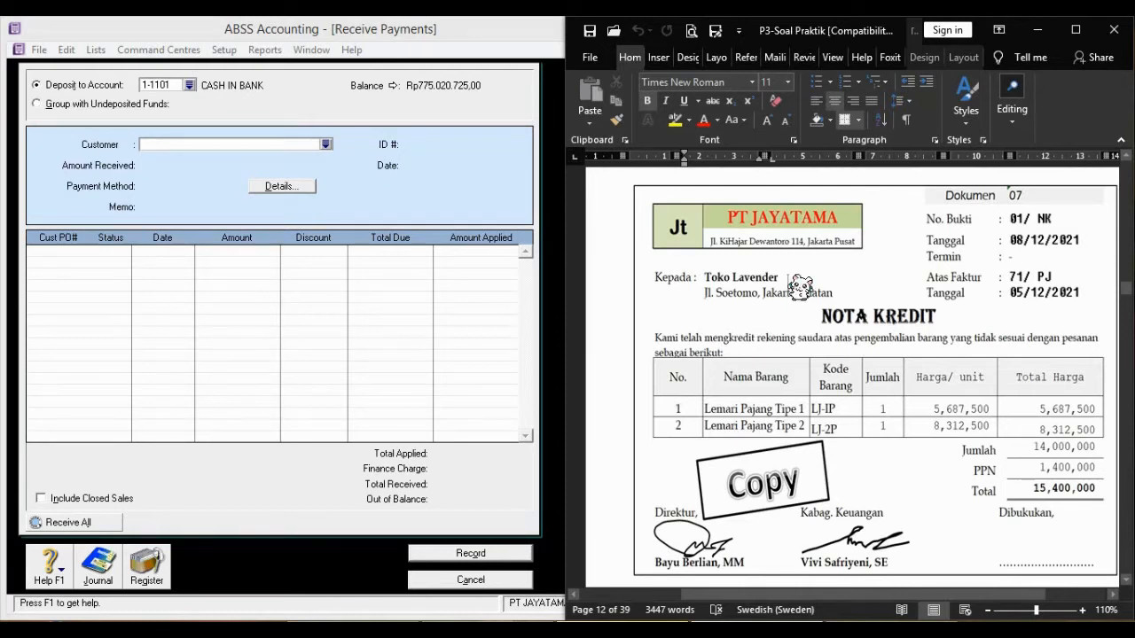
Return to ABSS Accounting, close the blank payment entry and start a new item sale for TOKO LAVENDER
{"action": "left_click", "coordinate": [310, 525]}
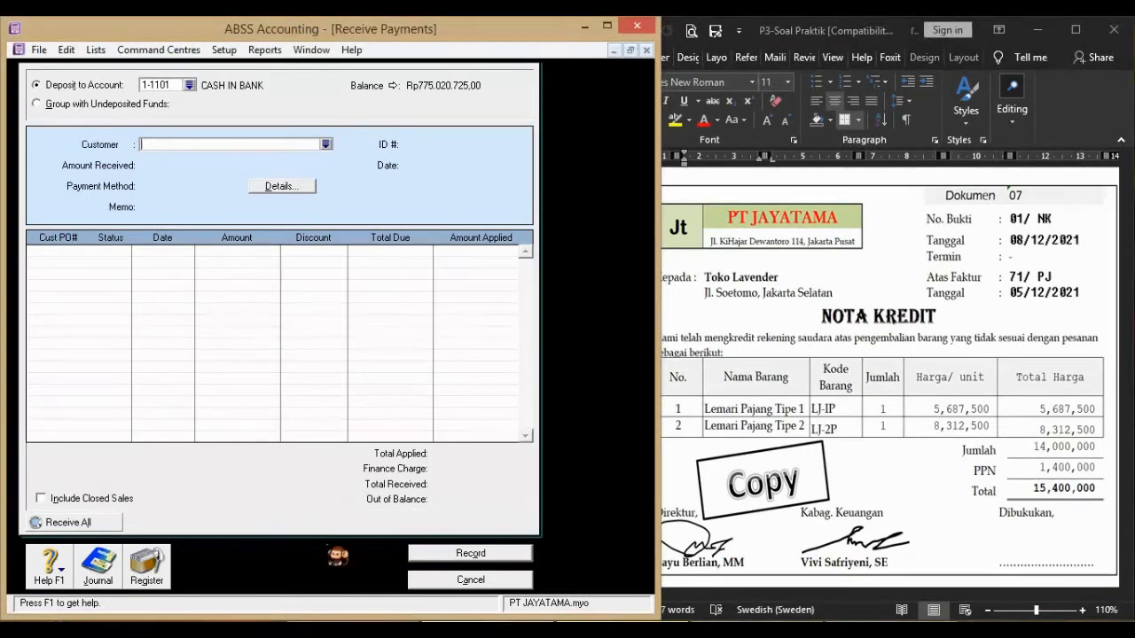
{"action": "left_click", "coordinate": [481, 580]}
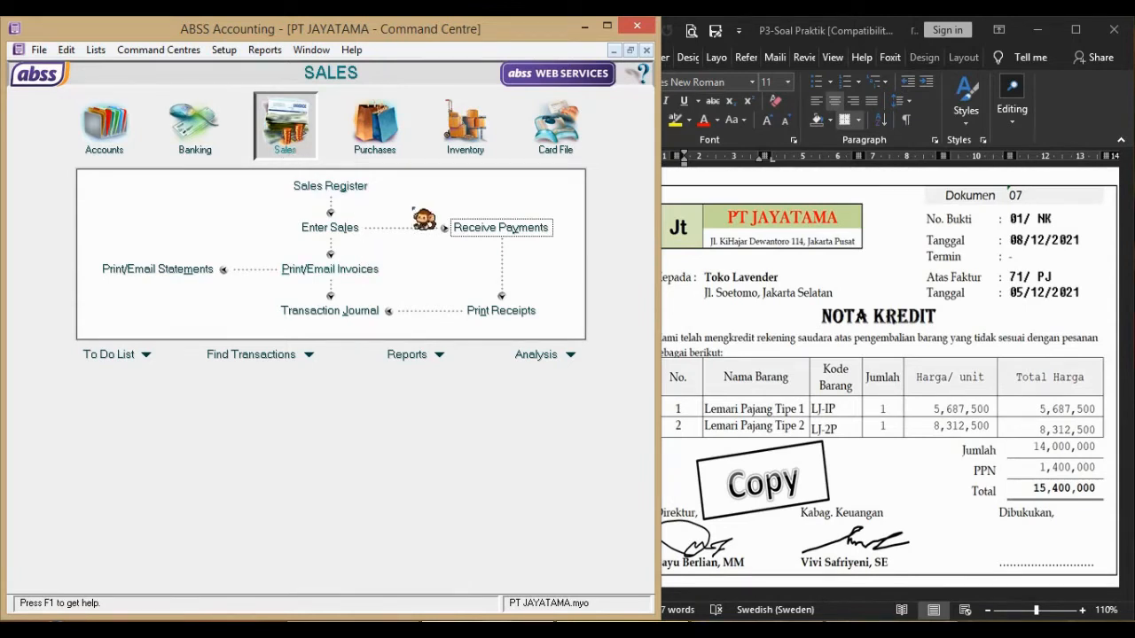
{"action": "left_click", "coordinate": [319, 228]}
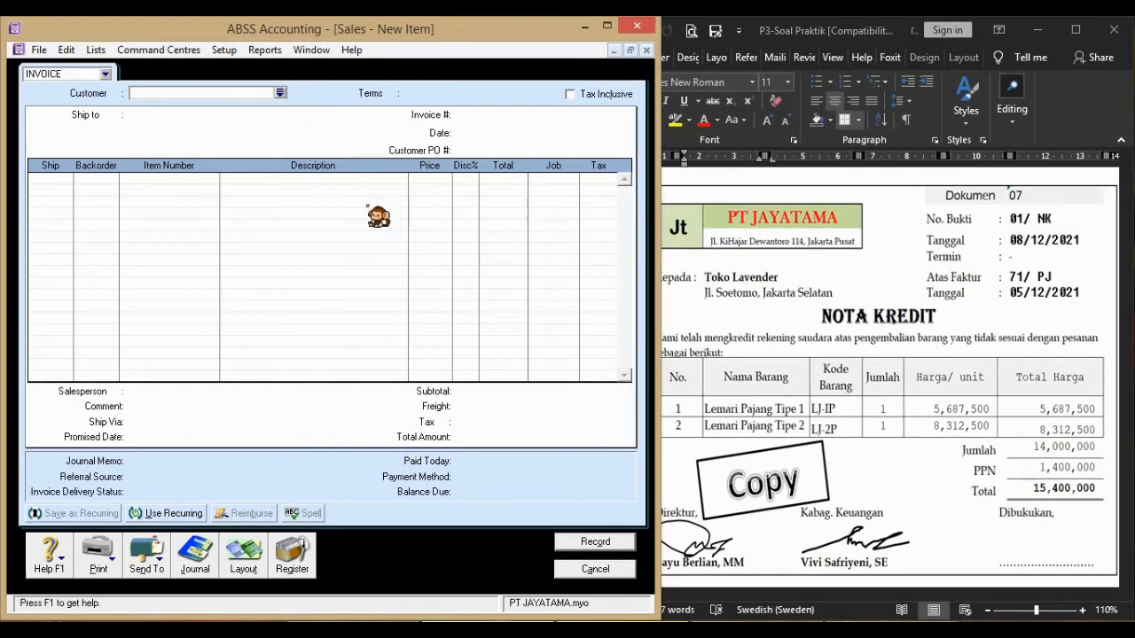
{"action": "left_click", "coordinate": [589, 568]}
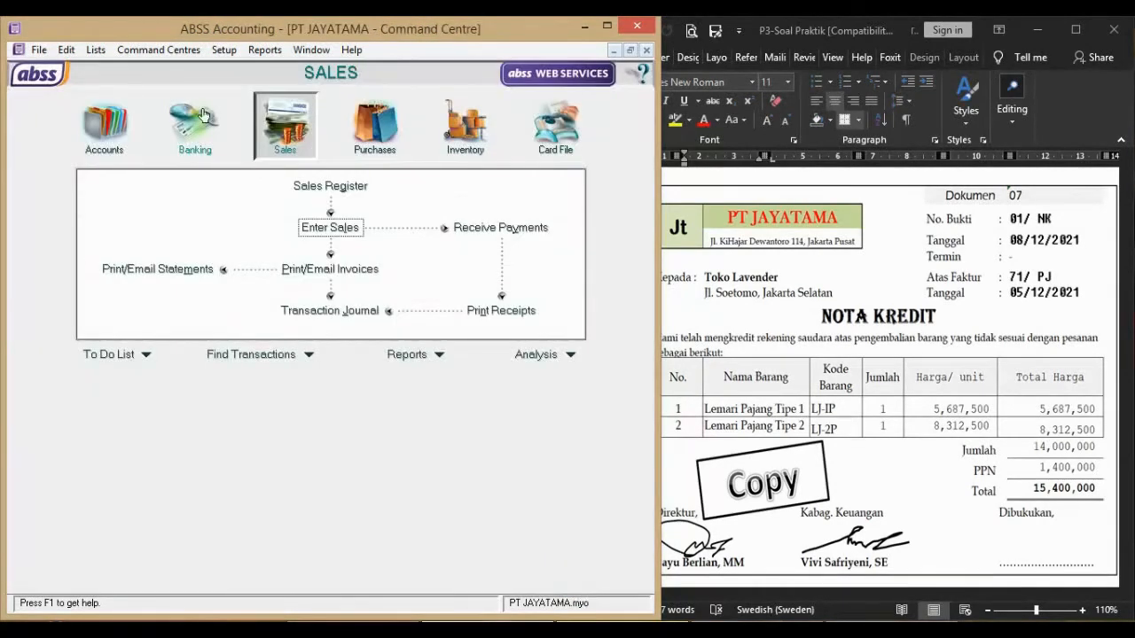
{"action": "left_click", "coordinate": [337, 227]}
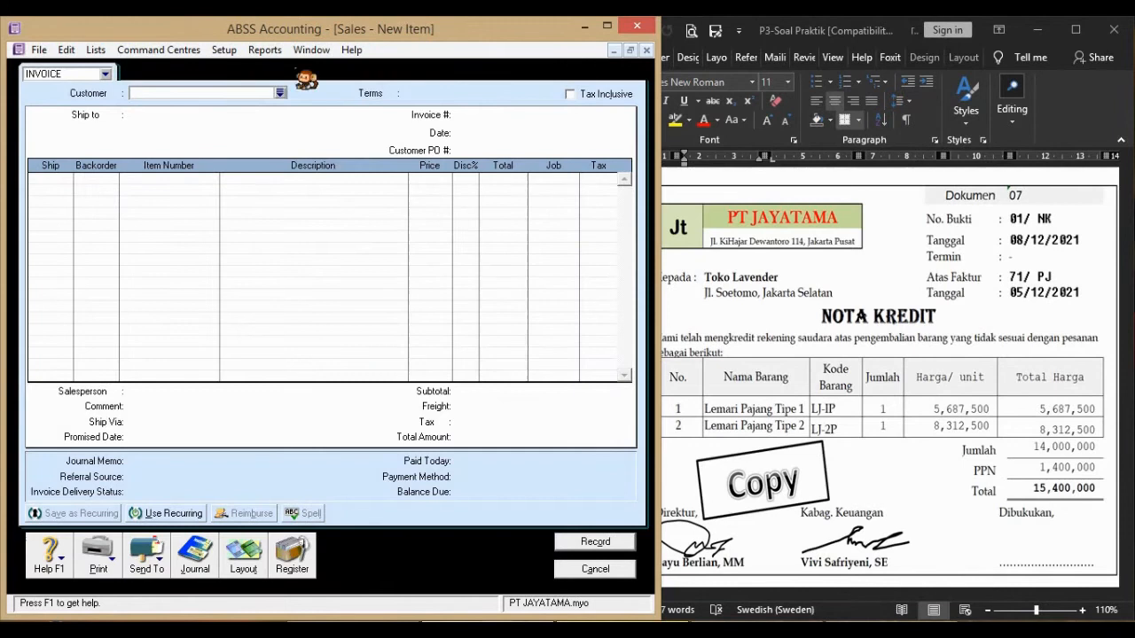
{"action": "left_click", "coordinate": [279, 94]}
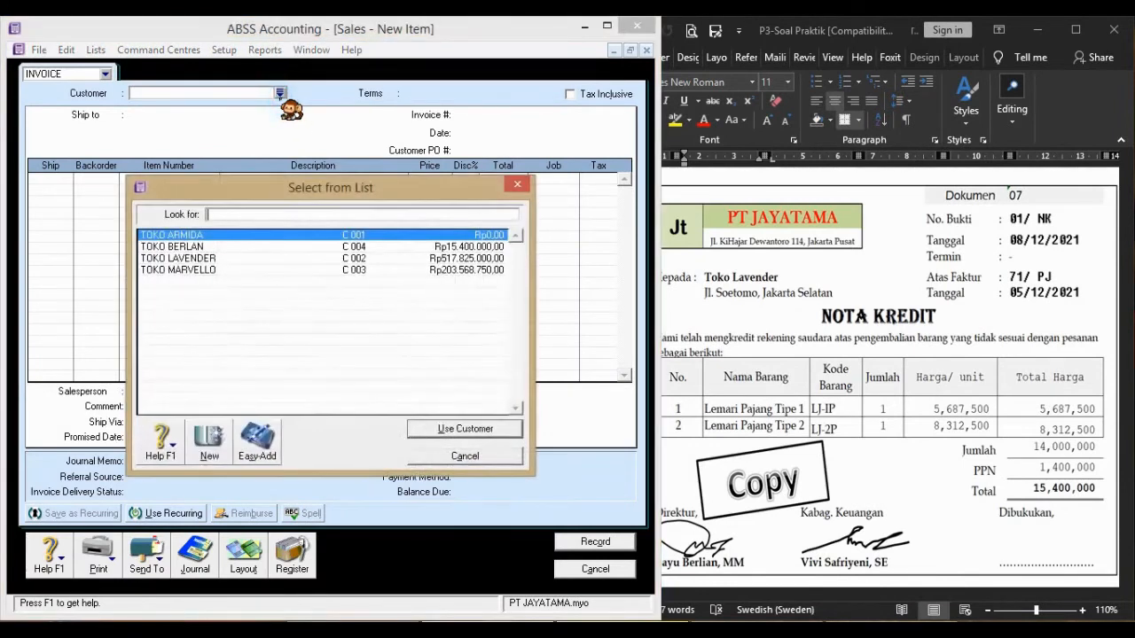
{"action": "left_click", "coordinate": [215, 258]}
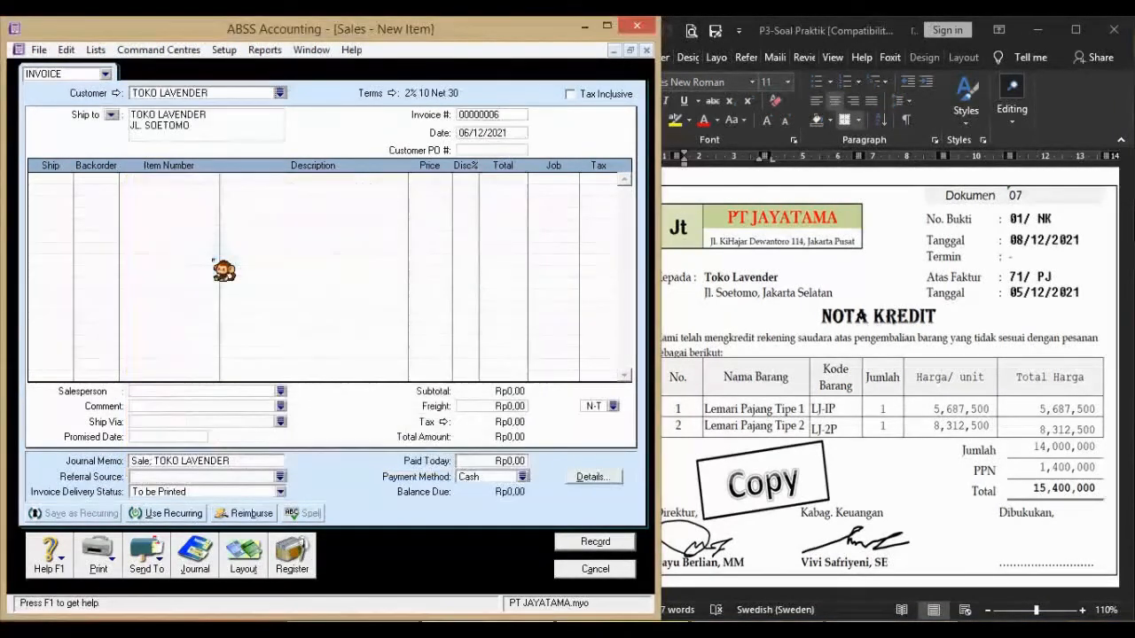
Set the sale's invoice number to 01/NK and its date to 08/12/2021
{"action": "left_click", "coordinate": [519, 115]}
{"action": "type", "text": "01/NK"}
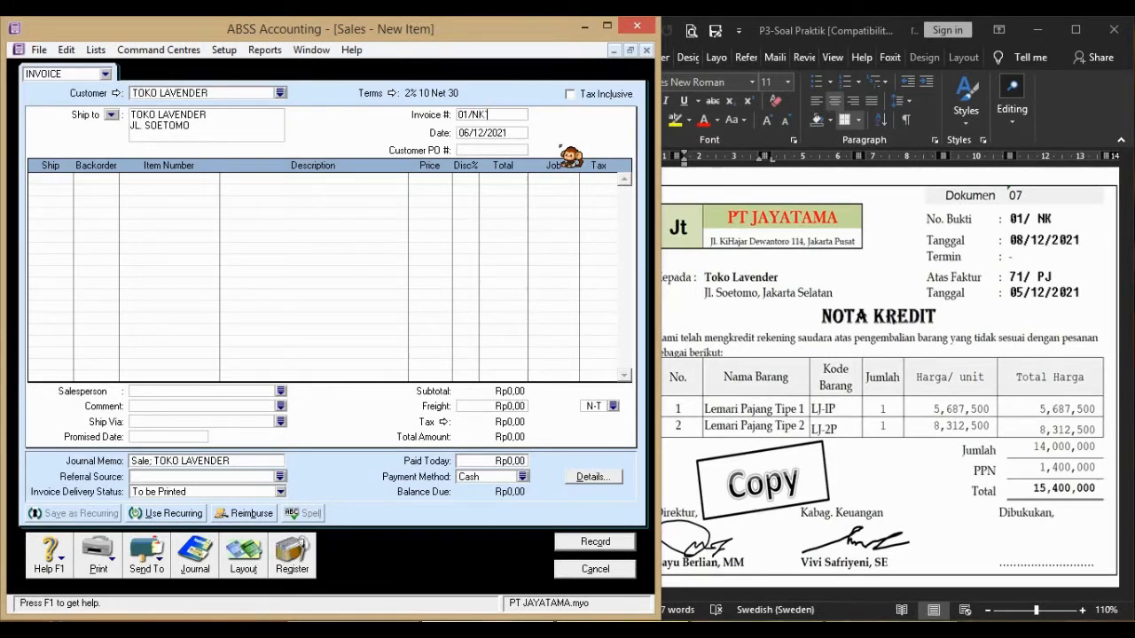
{"action": "key", "text": "Tab"}
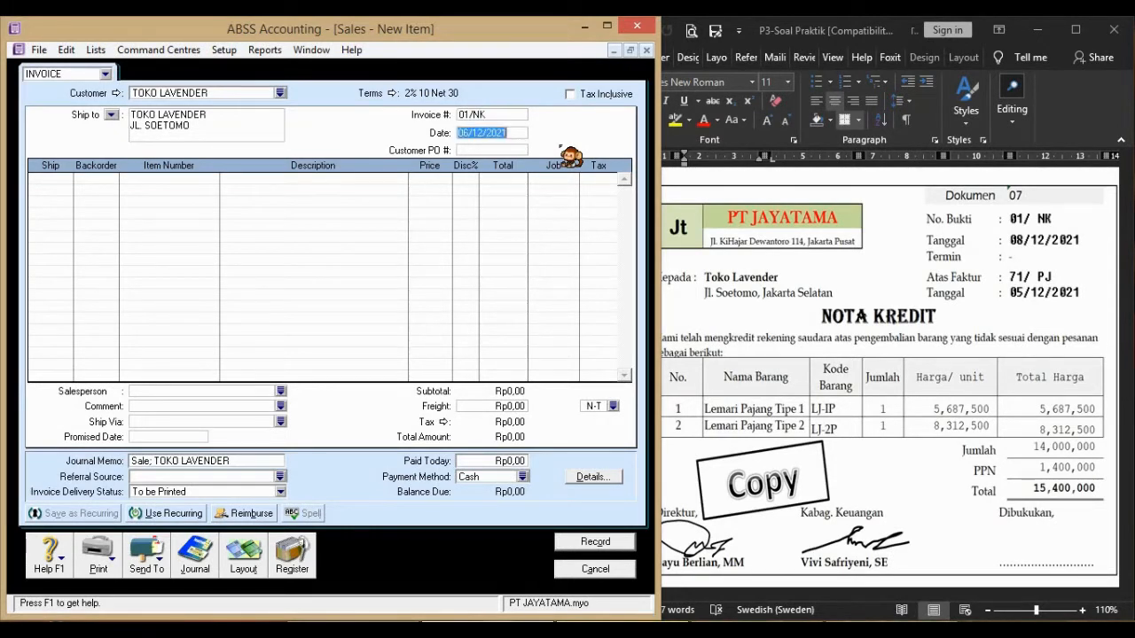
{"action": "type", "text": "8/12/21"}
{"action": "key", "text": "Tab"}
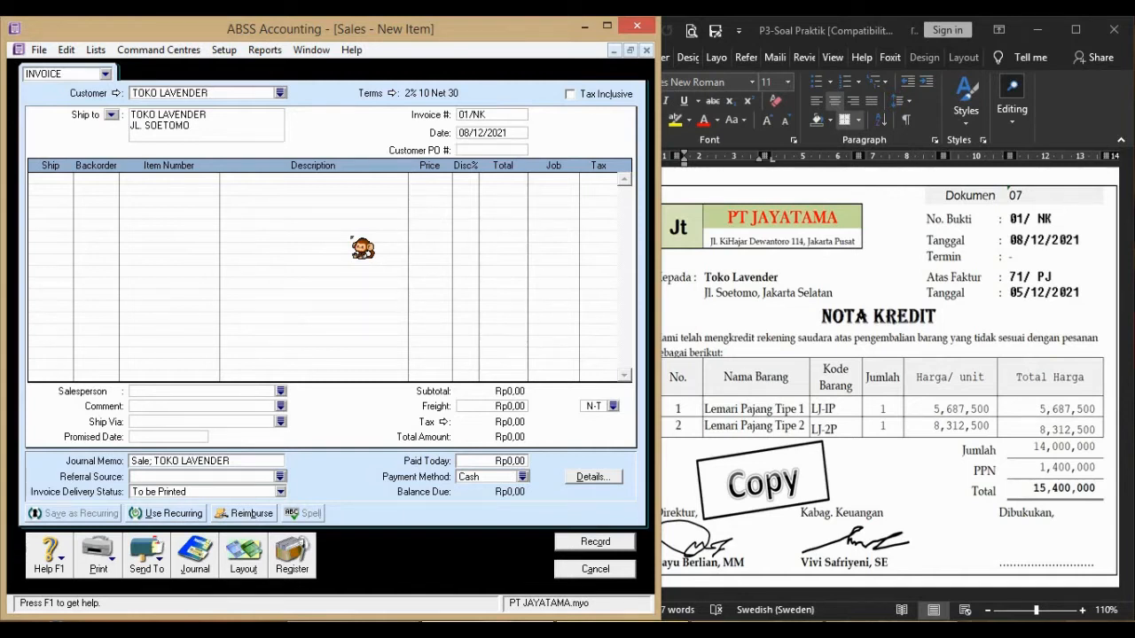
Enter a return line for -1 unit of item LJ-1P, LEMARI PAJANG TIPE 1, at a price of 5,687,500
{"action": "left_click", "coordinate": [64, 179]}
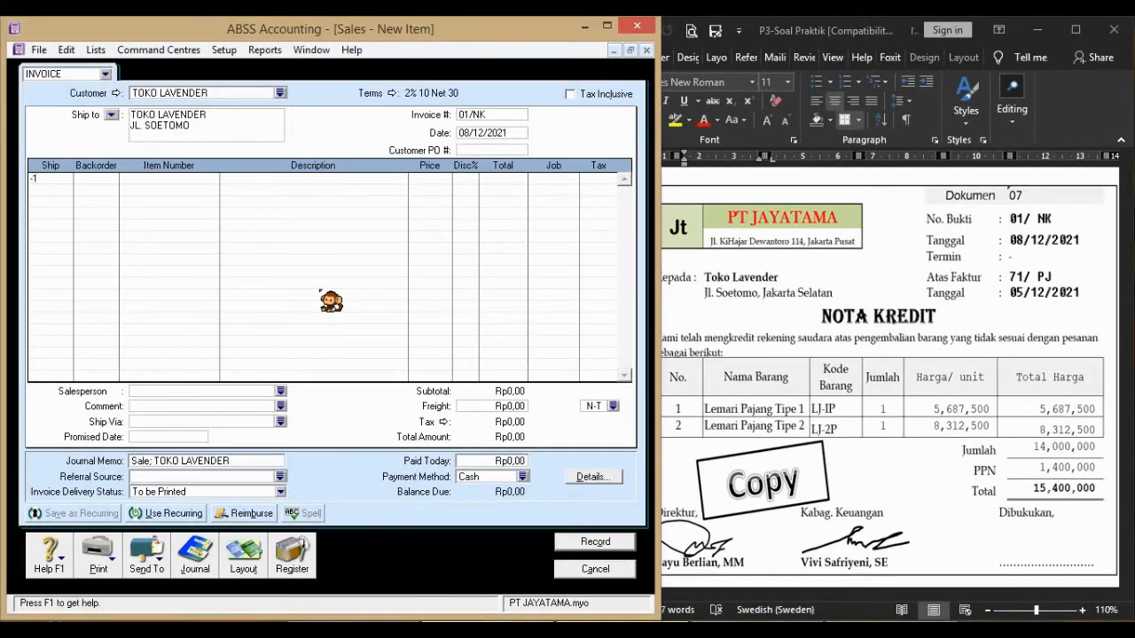
{"action": "left_click", "coordinate": [165, 178]}
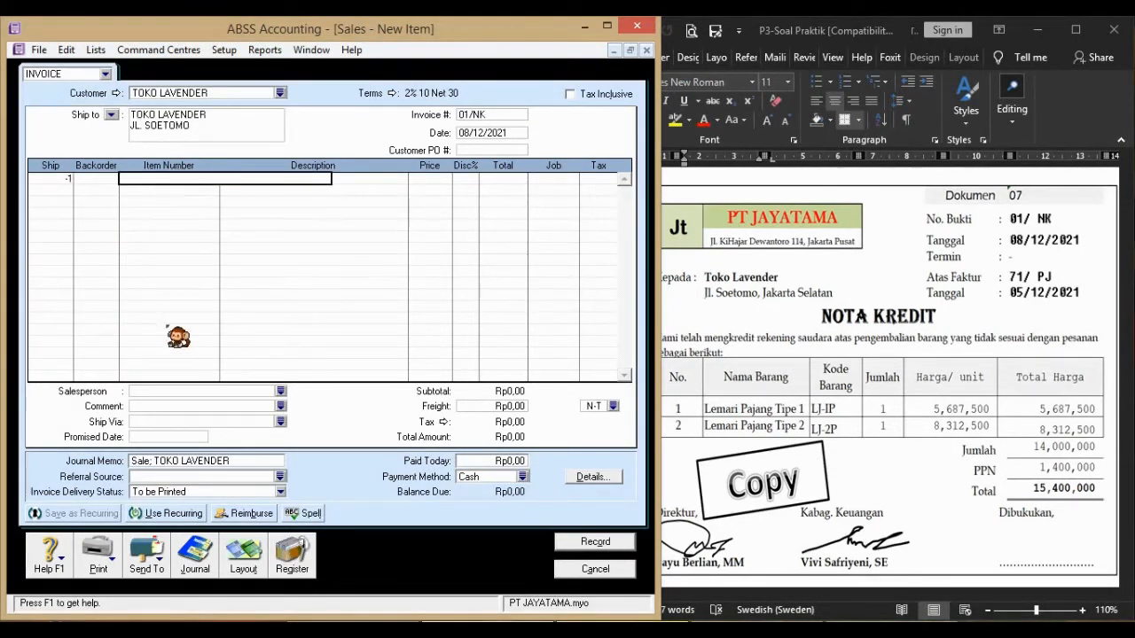
{"action": "key", "text": "Tab"}
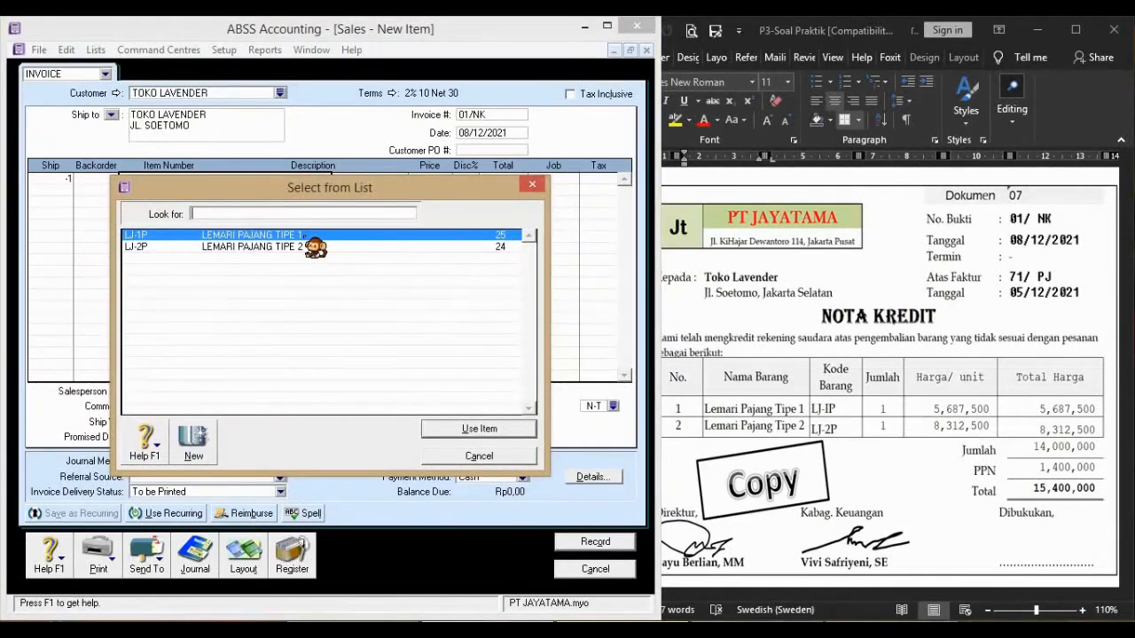
{"action": "double_click", "coordinate": [305, 235]}
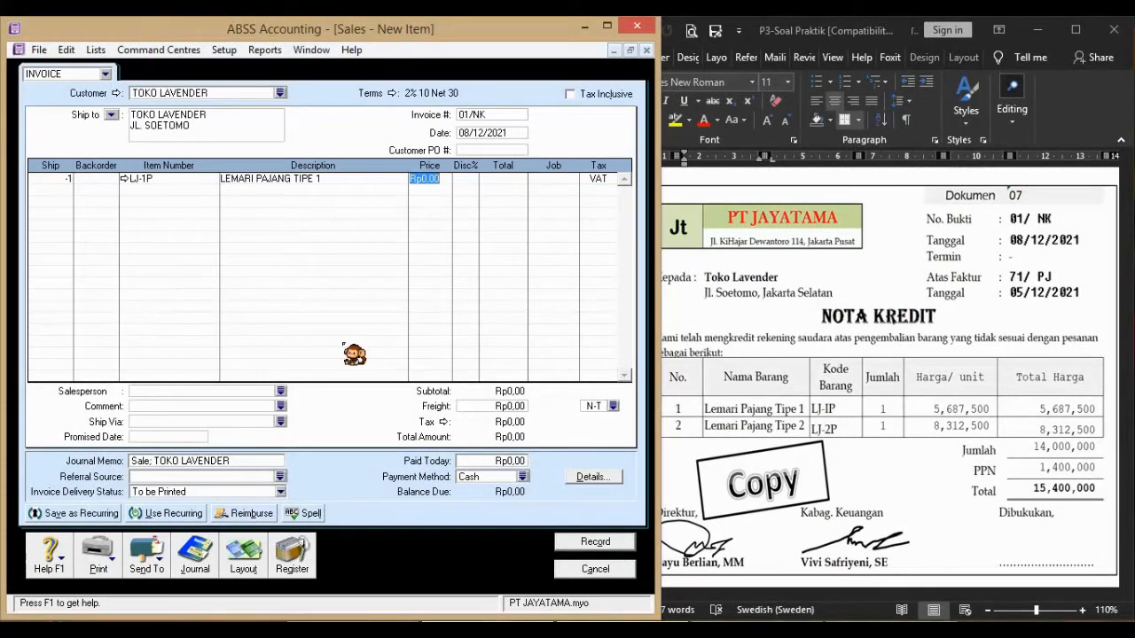
{"action": "type", "text": "56"}
{"action": "type", "text": "87500"}
{"action": "key", "text": "Tab"}
{"action": "key", "text": "Tab"}
{"action": "key", "text": "Tab"}
{"action": "key", "text": "Tab"}
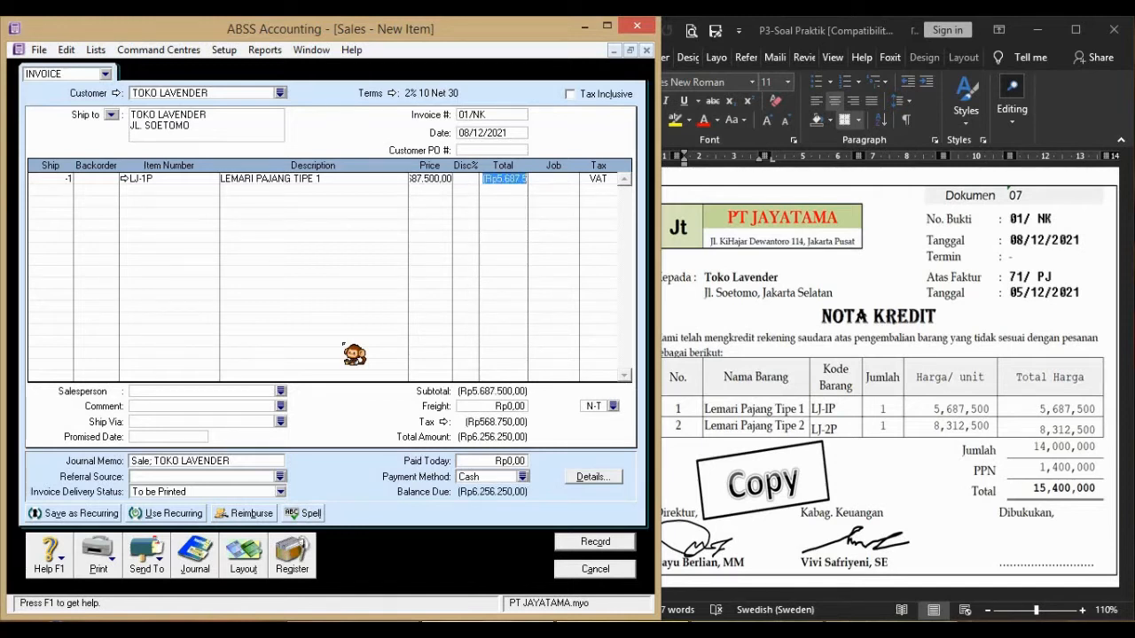
{"action": "key", "text": "Tab"}
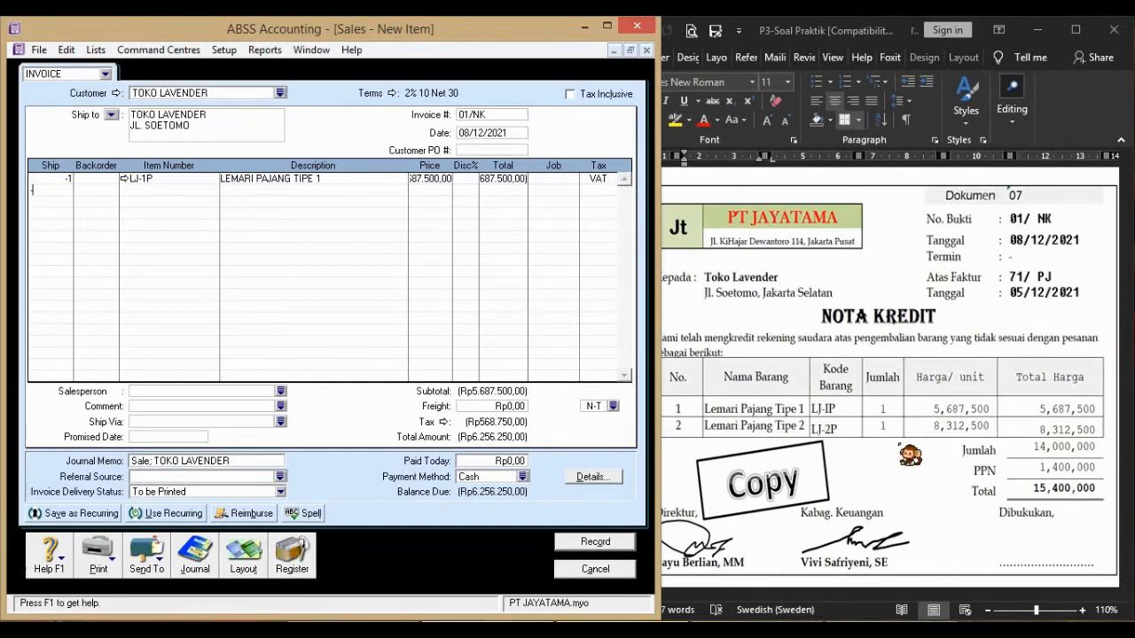
Add a second return line for -1 unit of item LJ-2P, LEMARI PAJANG TIPE 2, at a price of 8,312,500
{"action": "key", "text": "Tab"}
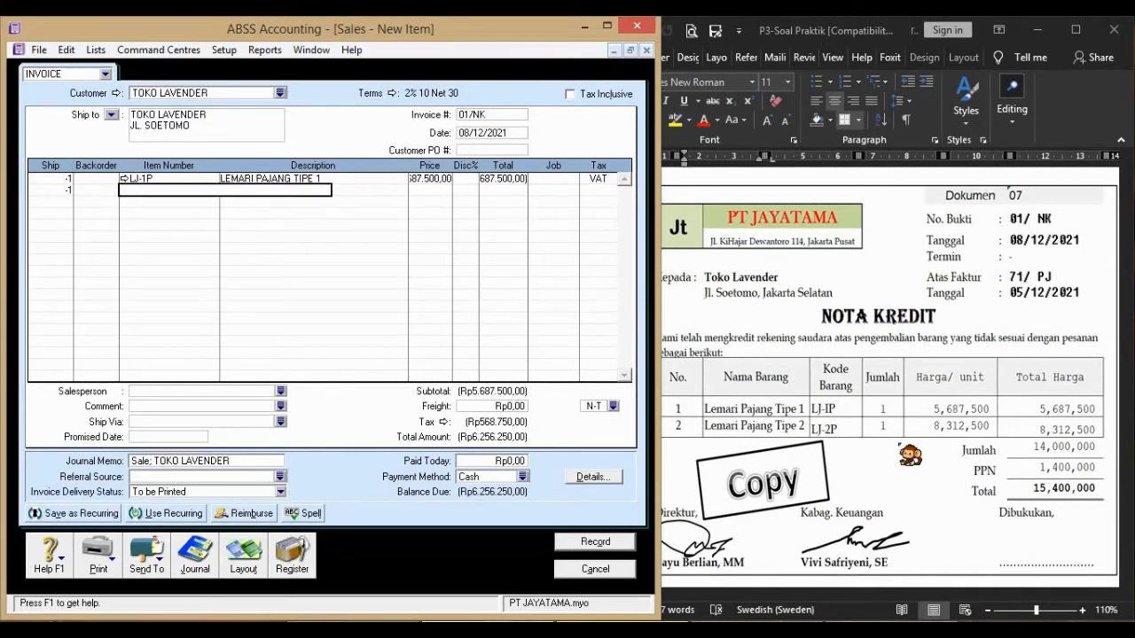
{"action": "key", "text": "Tab"}
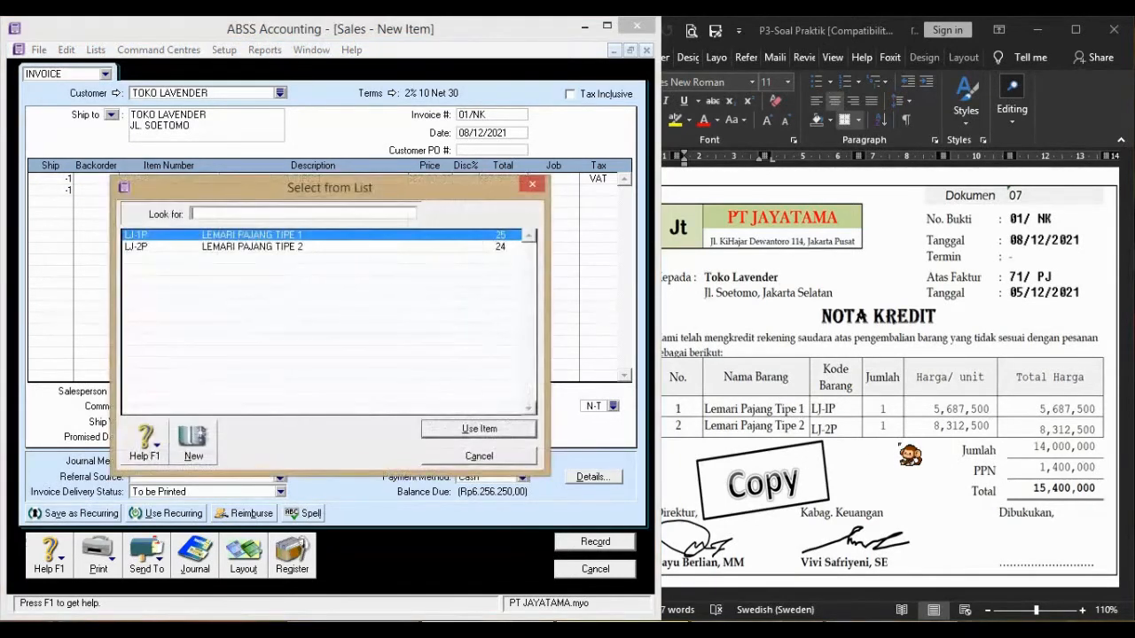
{"action": "double_click", "coordinate": [295, 248]}
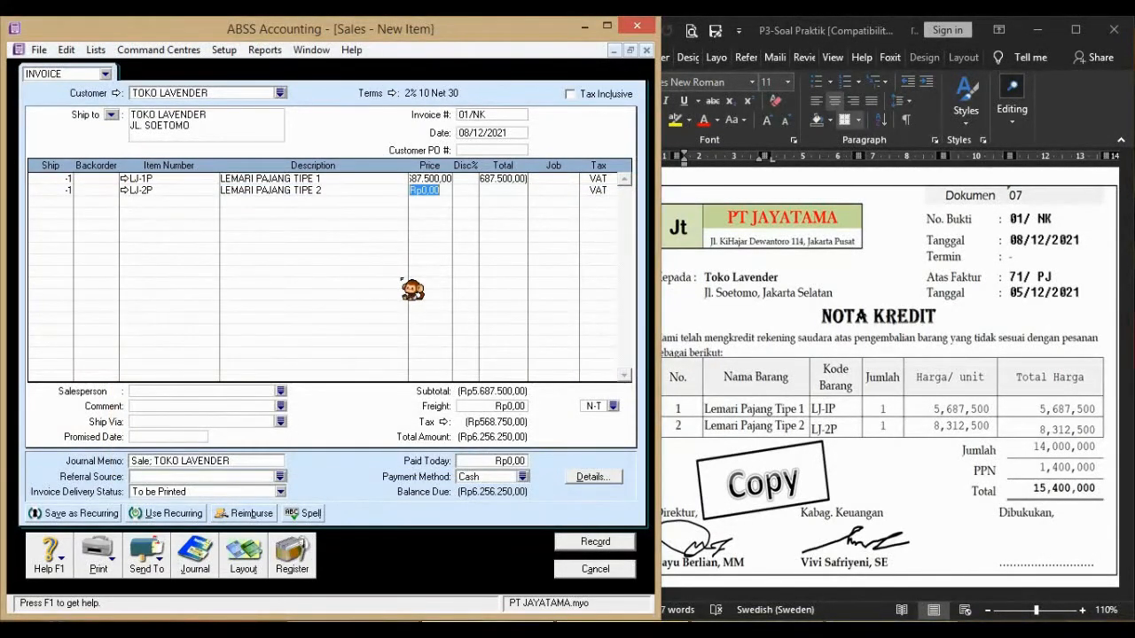
{"action": "type", "text": "8312500"}
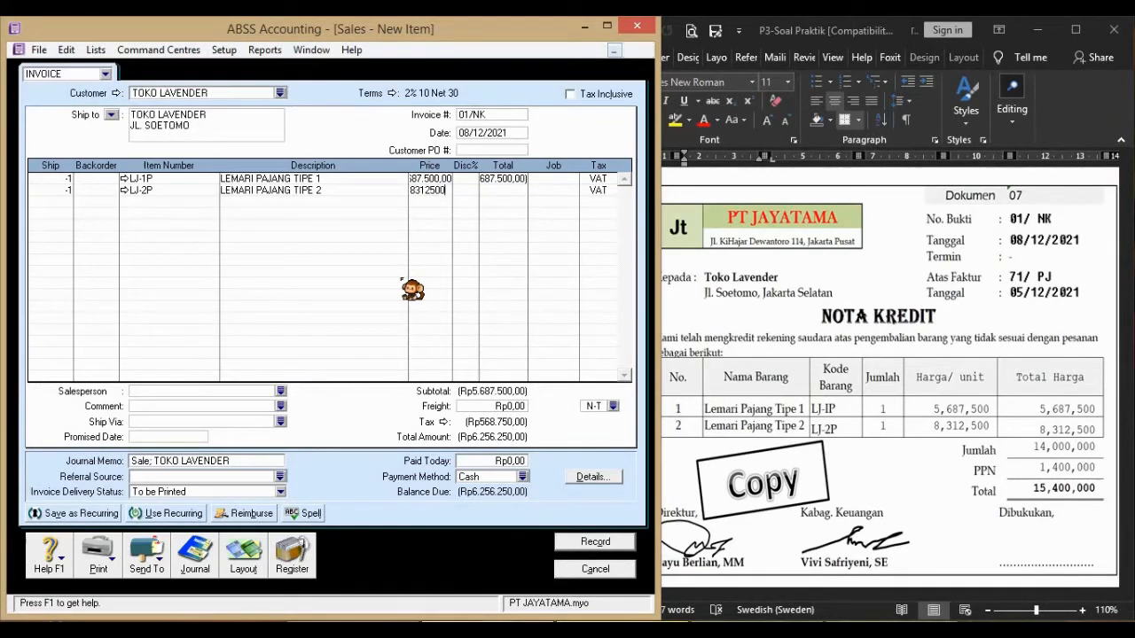
{"action": "key", "text": "Tab"}
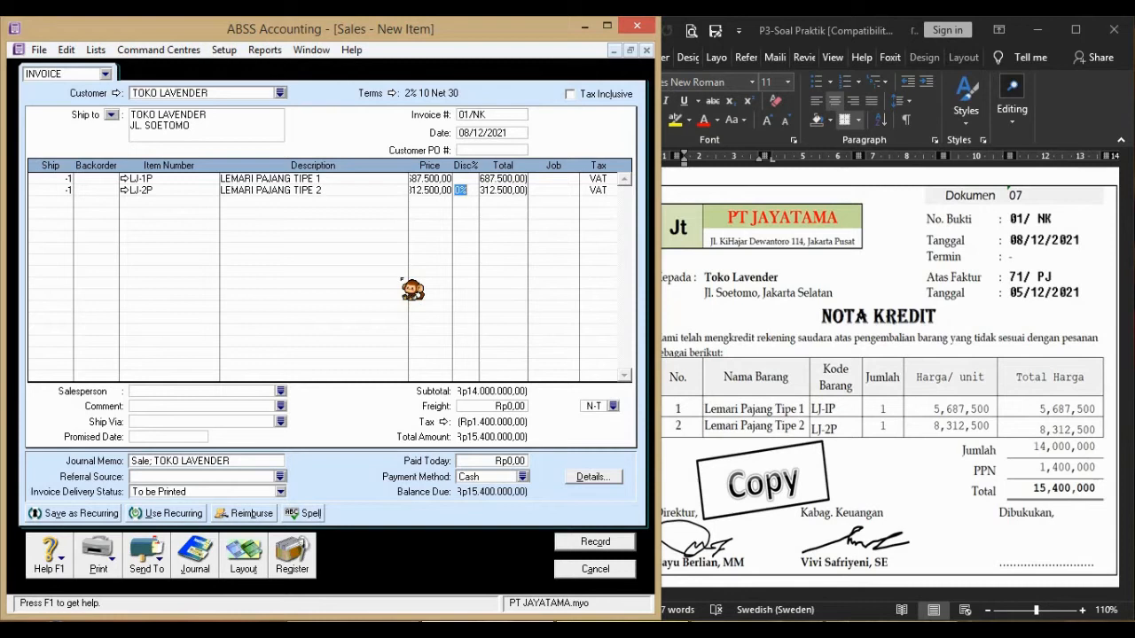
{"action": "key", "text": "Tab"}
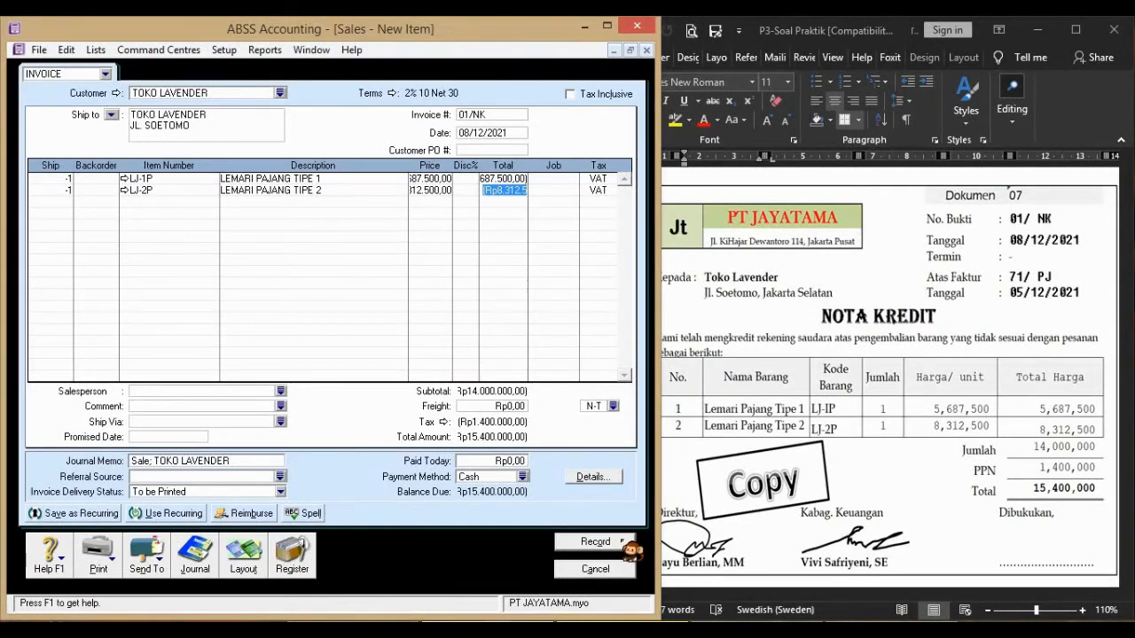
Record the return sale 01/NK and start applying TOKO LAVENDER's credit to a sale from the Sales Register's returns and credits
{"action": "left_click", "coordinate": [590, 542]}
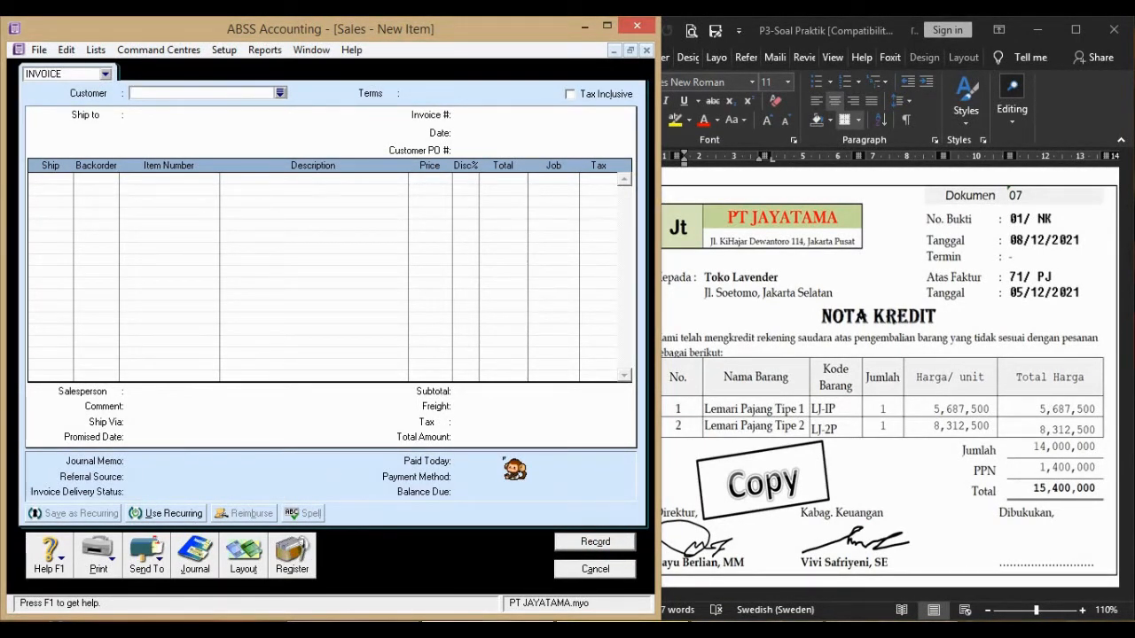
{"action": "left_click", "coordinate": [310, 568]}
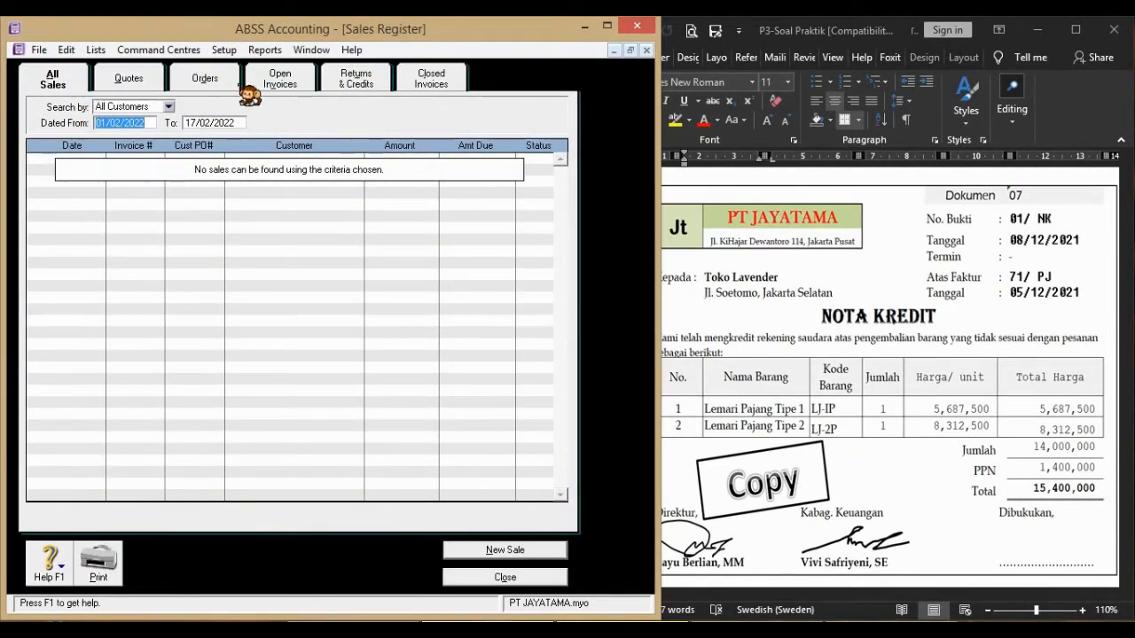
{"action": "left_click", "coordinate": [377, 82]}
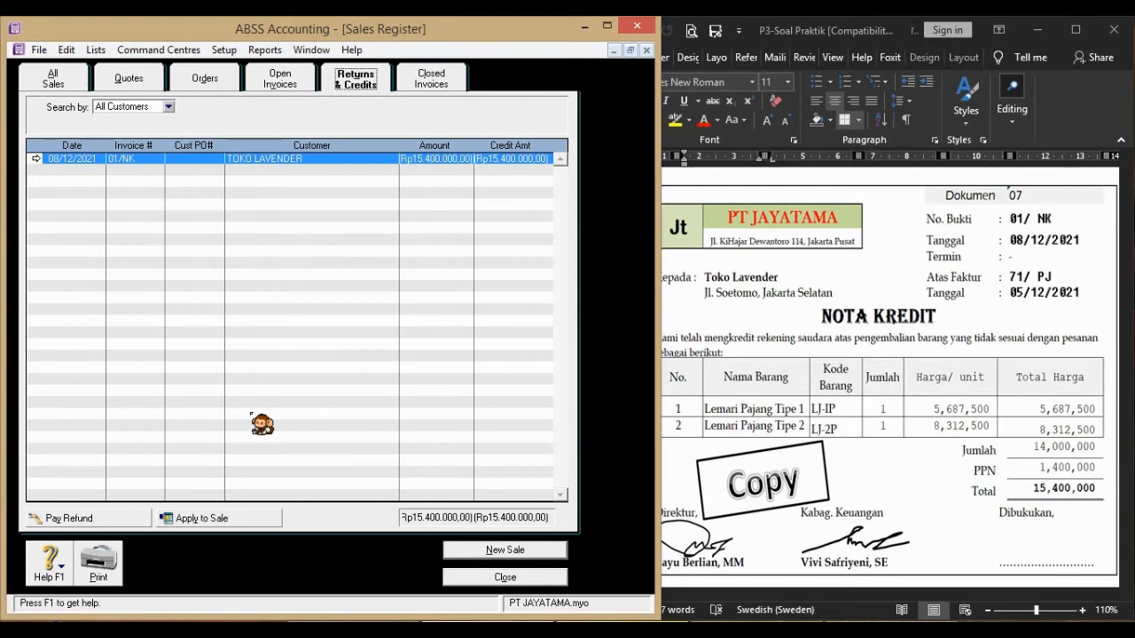
{"action": "left_click", "coordinate": [257, 518]}
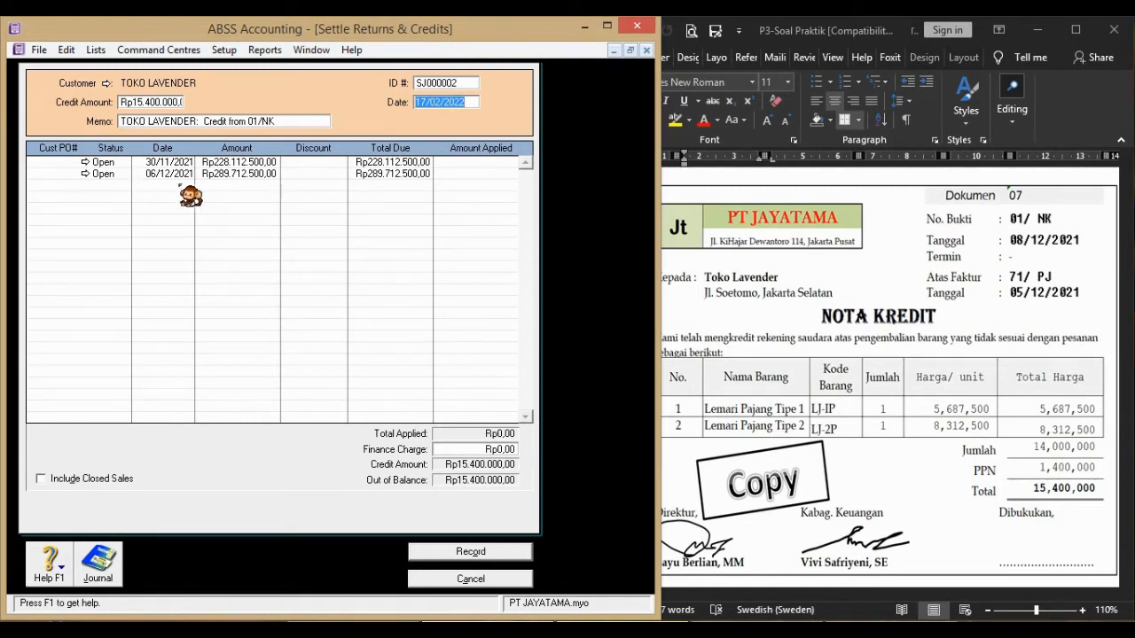
Compare credit note 01/NK with invoice 71/PJ in the Word document to identify the sale the credit belongs to
{"action": "left_click", "coordinate": [966, 493]}
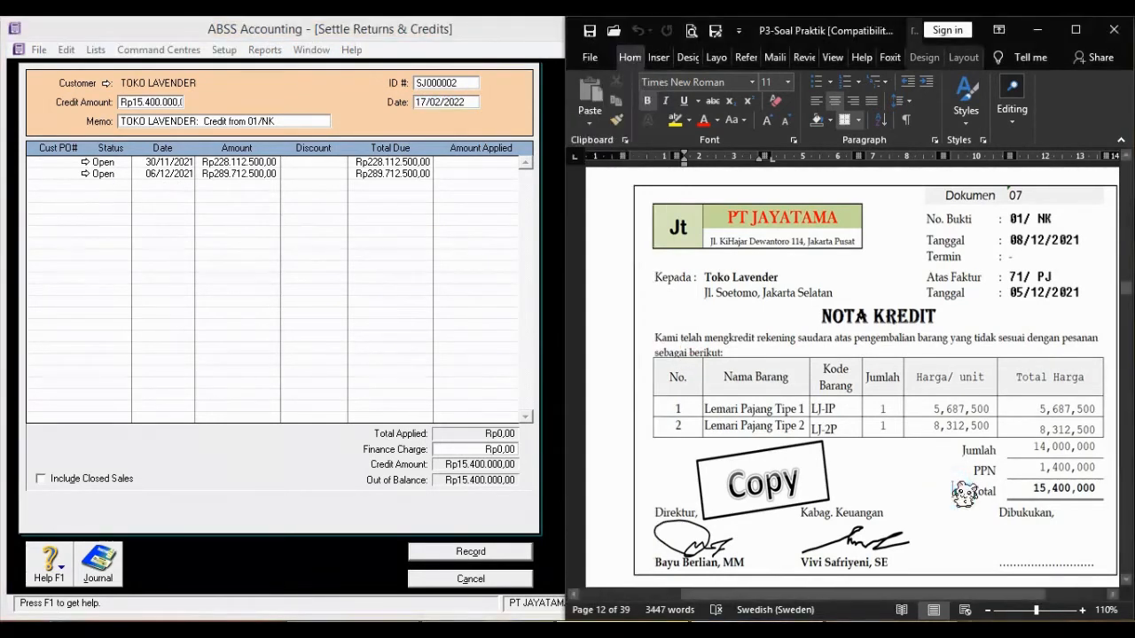
{"action": "scroll", "coordinate": [965, 493], "scroll_direction": "up", "scroll_amount": 10}
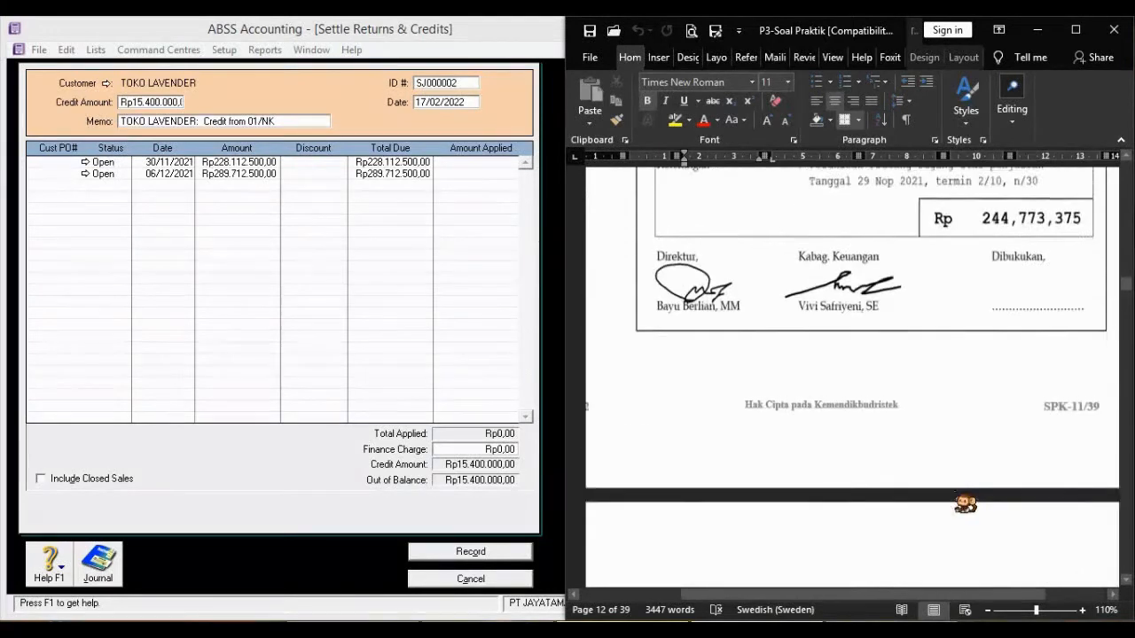
{"action": "scroll", "coordinate": [965, 492], "scroll_direction": "up", "scroll_amount": 10}
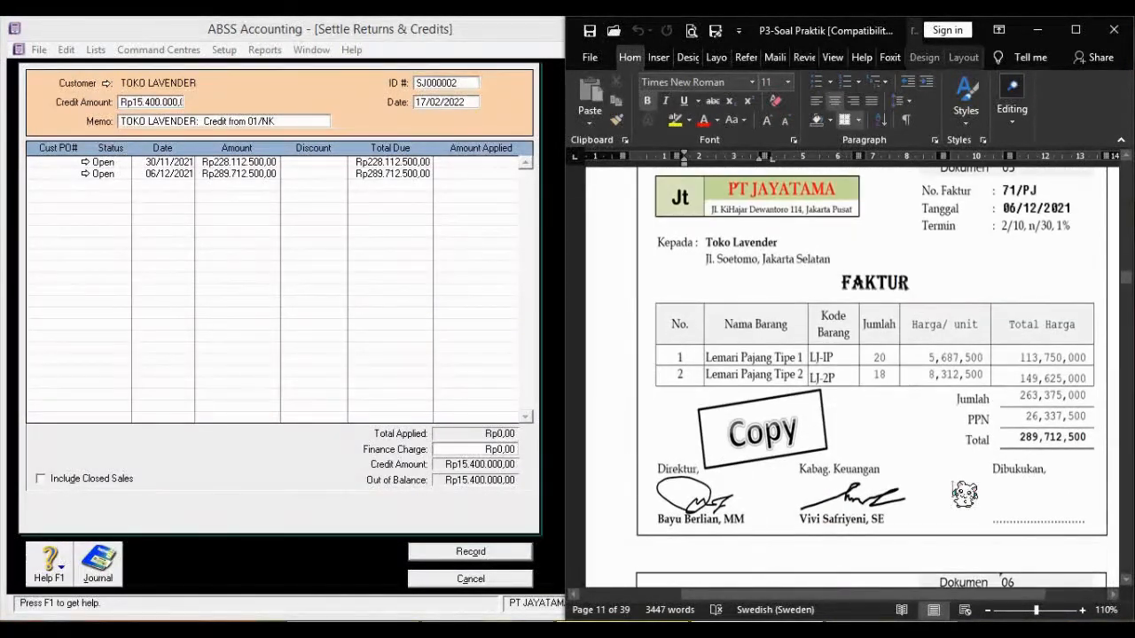
{"action": "scroll", "coordinate": [966, 493], "scroll_direction": "down", "scroll_amount": 1}
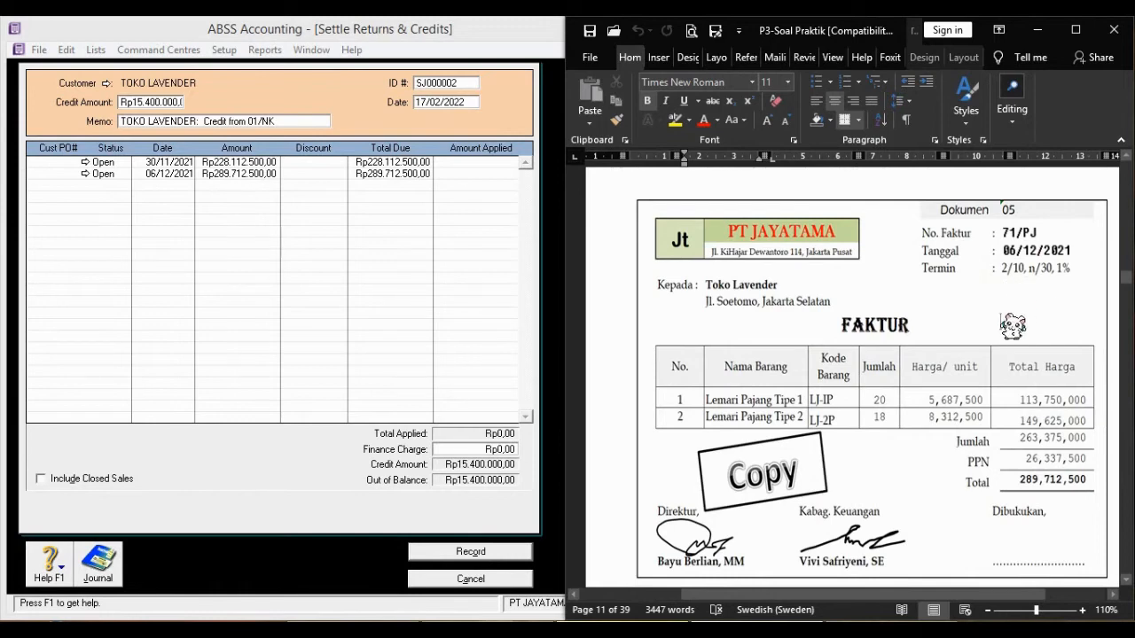
{"action": "scroll", "coordinate": [1012, 326], "scroll_direction": "down", "scroll_amount": 15}
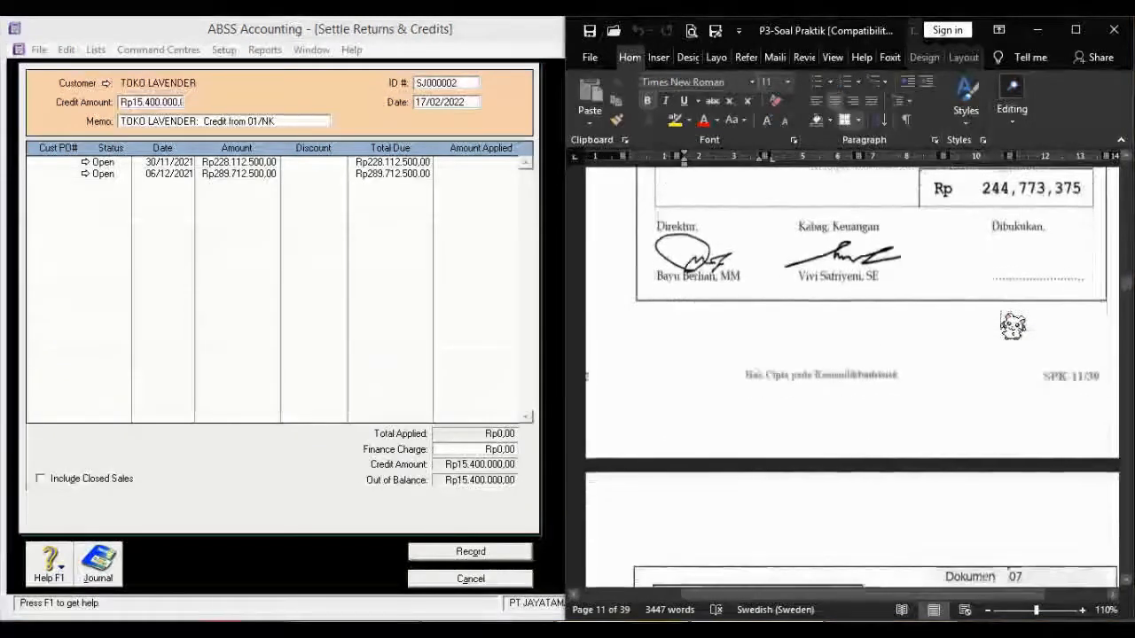
{"action": "scroll", "coordinate": [1012, 326], "scroll_direction": "down", "scroll_amount": 3}
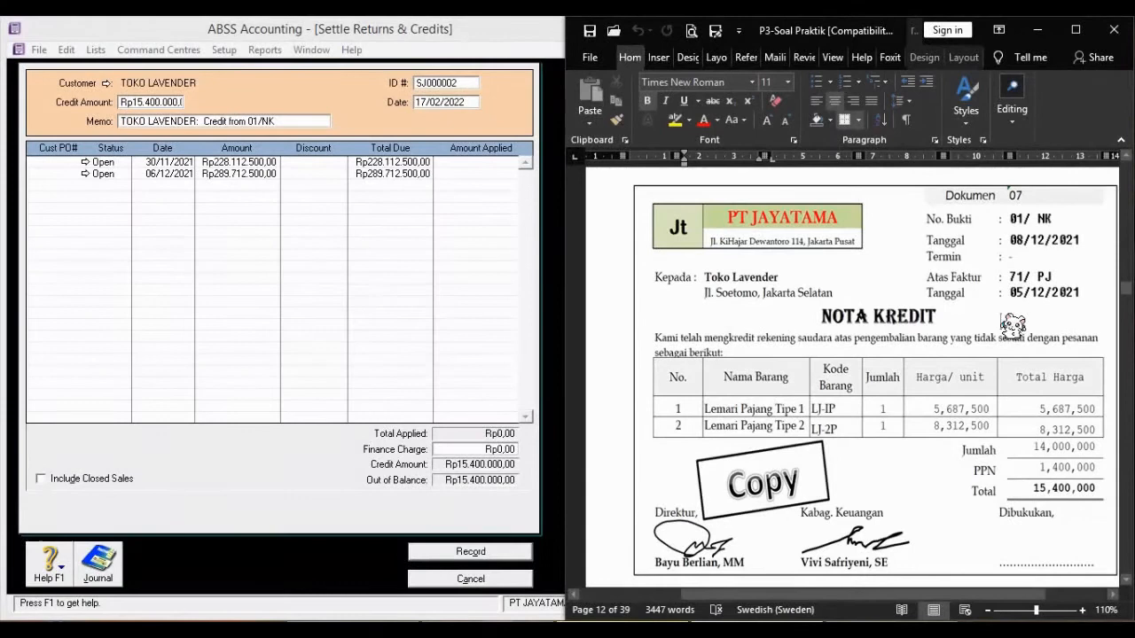
{"action": "scroll", "coordinate": [1012, 326], "scroll_direction": "down", "scroll_amount": 6}
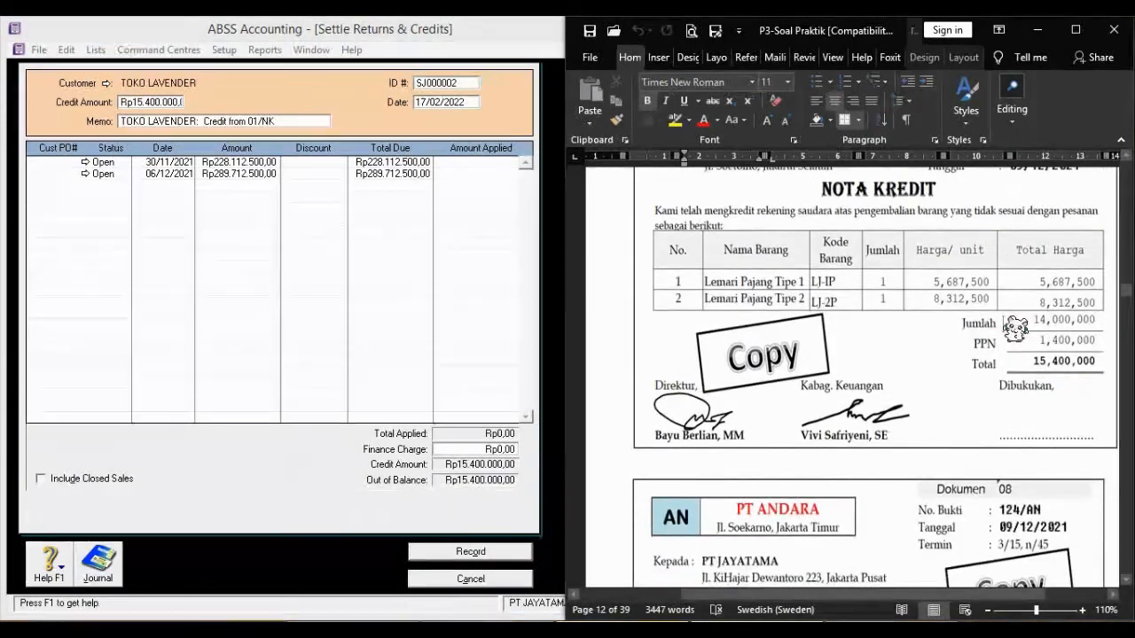
{"action": "scroll", "coordinate": [1015, 328], "scroll_direction": "up", "scroll_amount": 20}
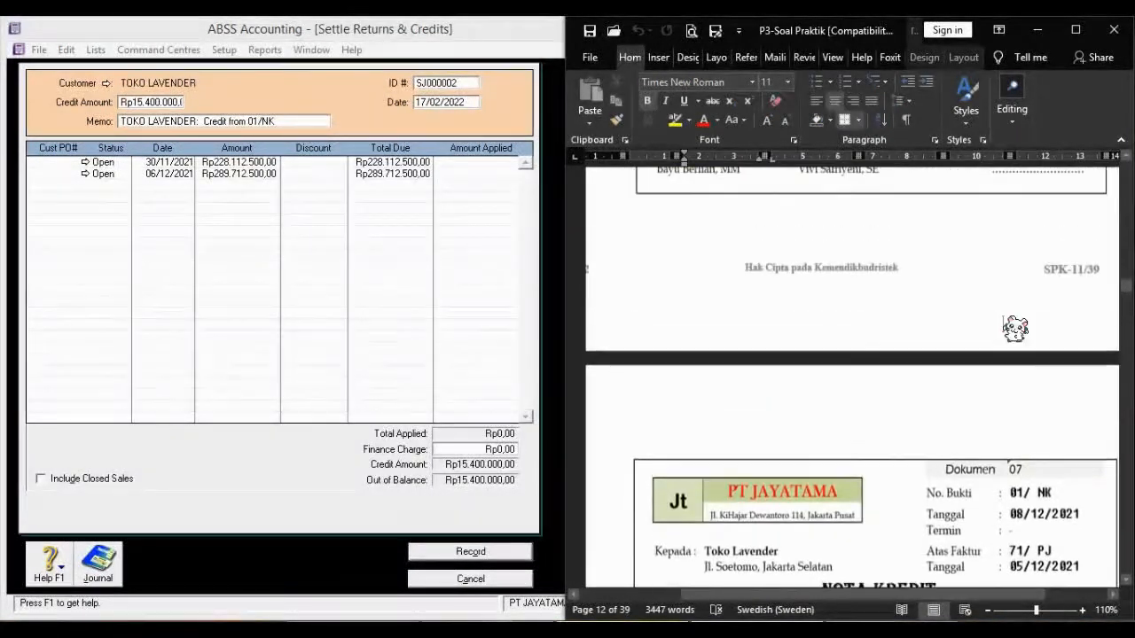
{"action": "scroll", "coordinate": [1015, 328], "scroll_direction": "up", "scroll_amount": 12}
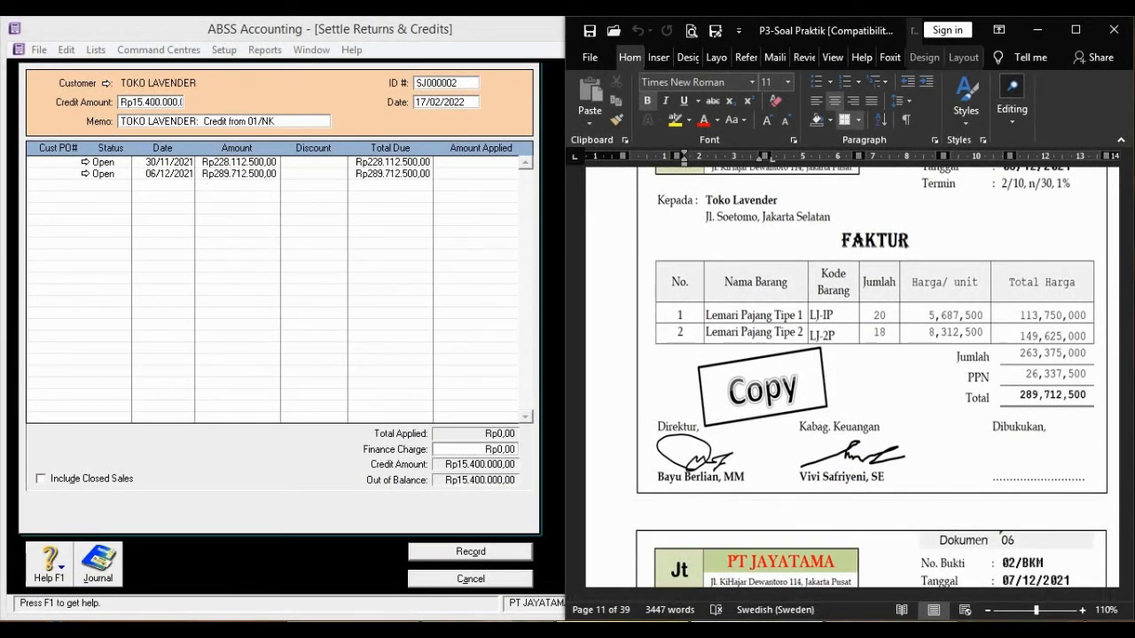
{"action": "scroll", "coordinate": [977, 406], "scroll_direction": "down", "scroll_amount": 20}
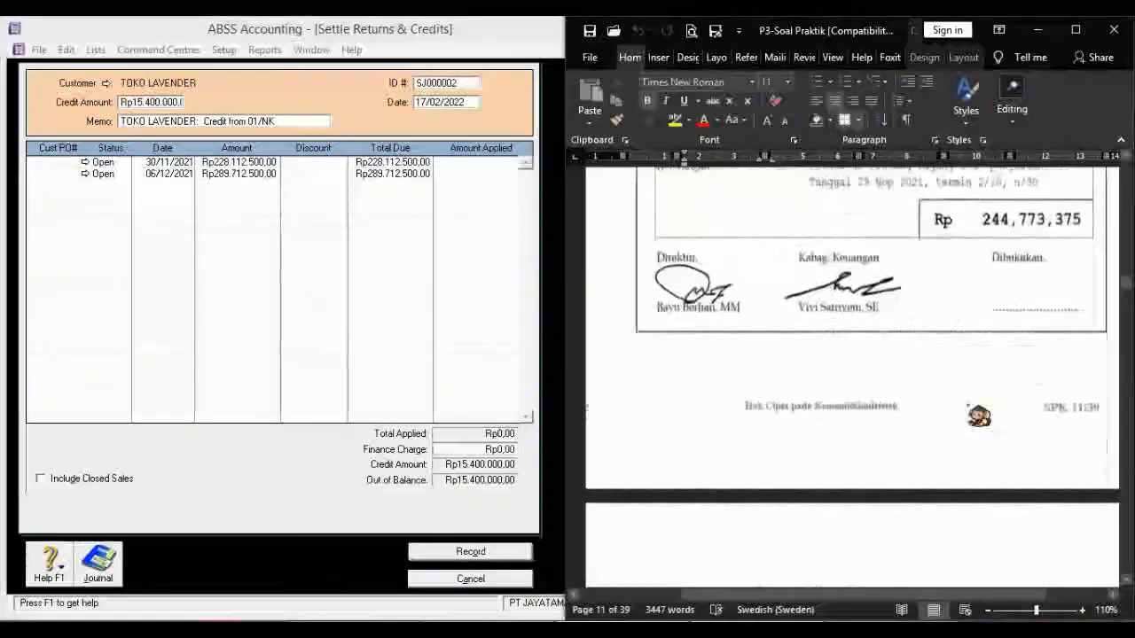
{"action": "scroll", "coordinate": [978, 406], "scroll_direction": "down", "scroll_amount": 5}
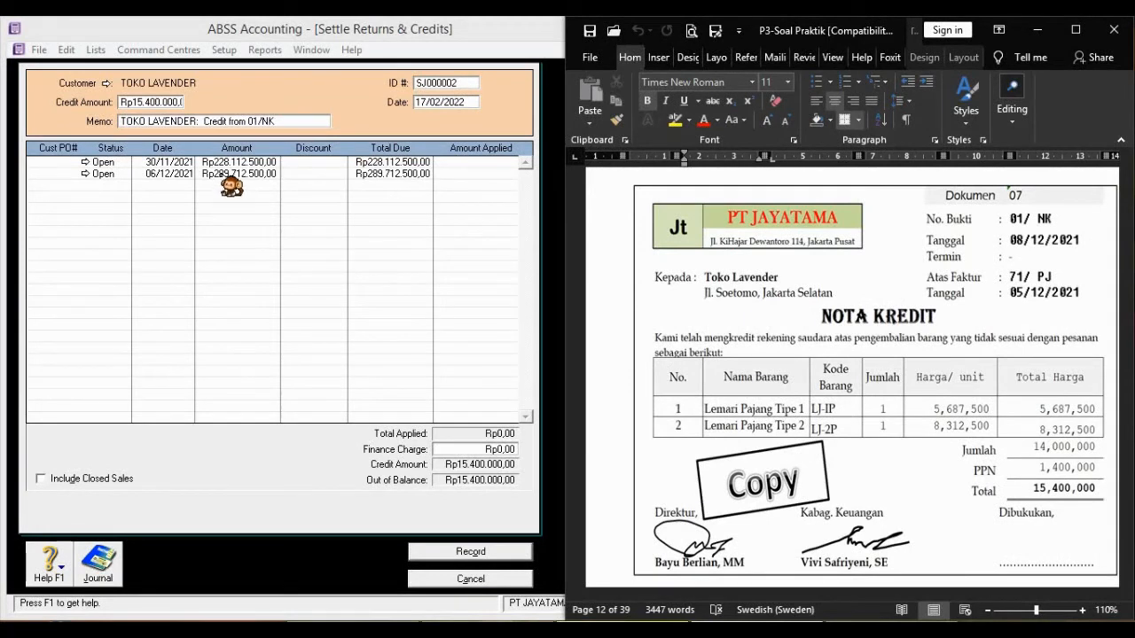
Return to ABSS Accounting and set the credit settlement's ID to 01/NK and its date to 08/12/2021
{"action": "left_click", "coordinate": [479, 84]}
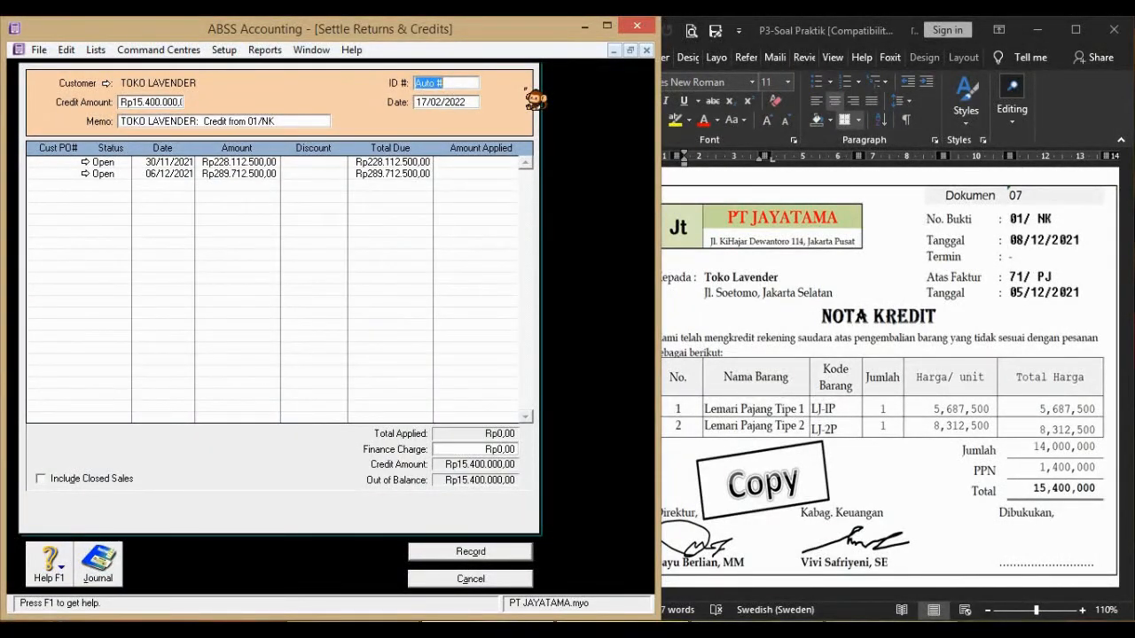
{"action": "type", "text": "01/NK"}
{"action": "key", "text": "Tab"}
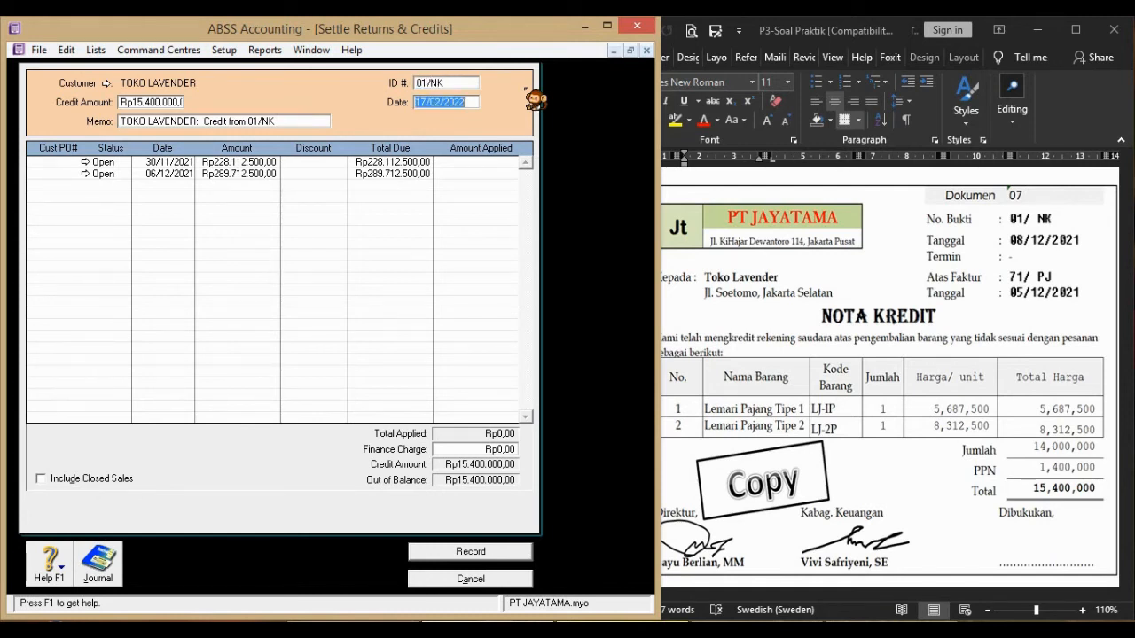
{"action": "type", "text": "8/12/21"}
{"action": "key", "text": "Tab"}
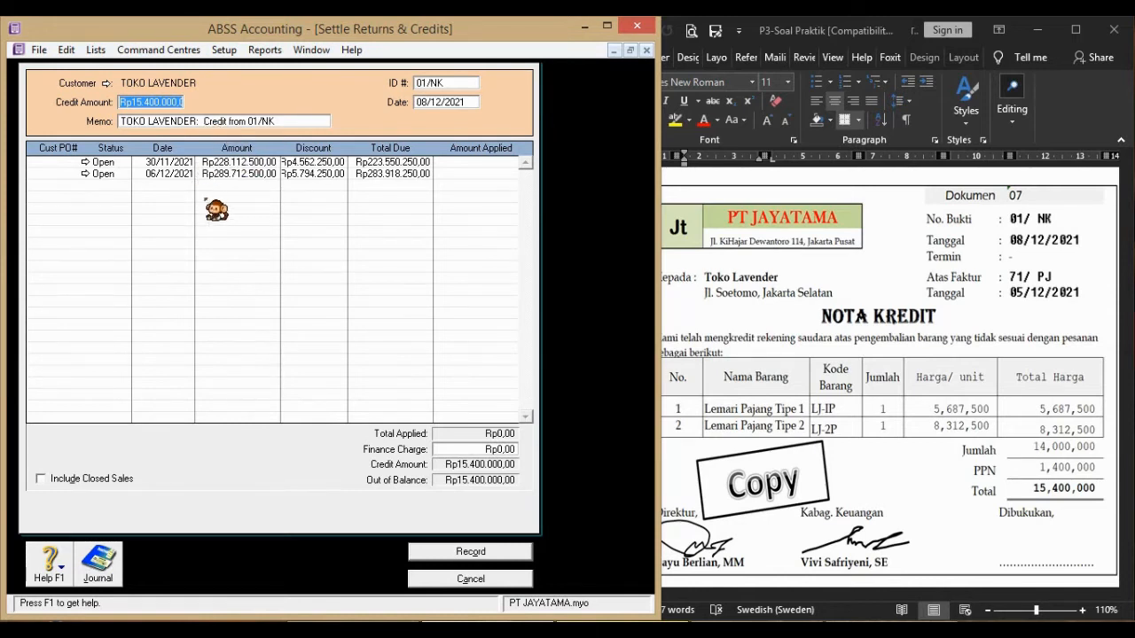
Apply the Rp15.400.000,00 credit to the open sale dated 06/12/2021 and record the settlement
{"action": "left_click", "coordinate": [493, 175]}
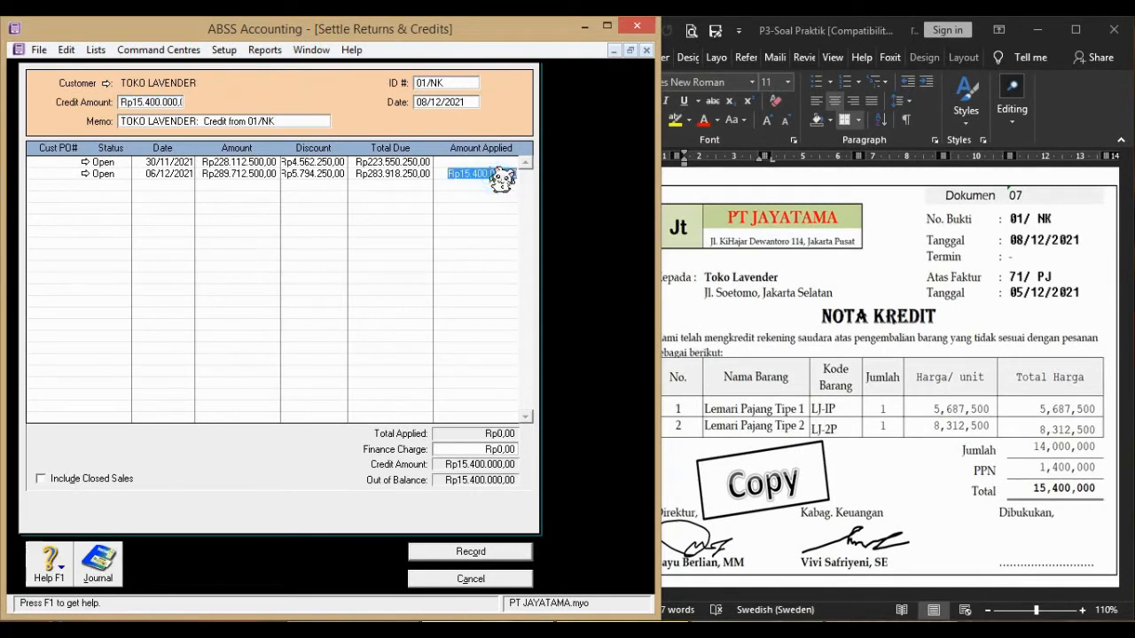
{"action": "key", "text": "Tab"}
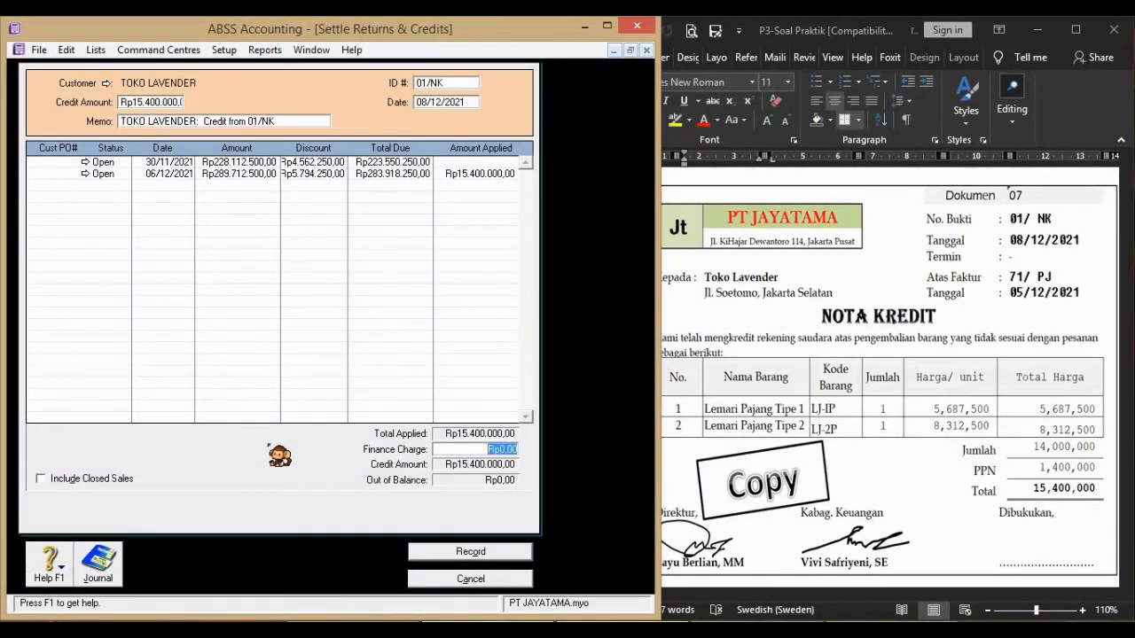
{"action": "left_click", "coordinate": [503, 552]}
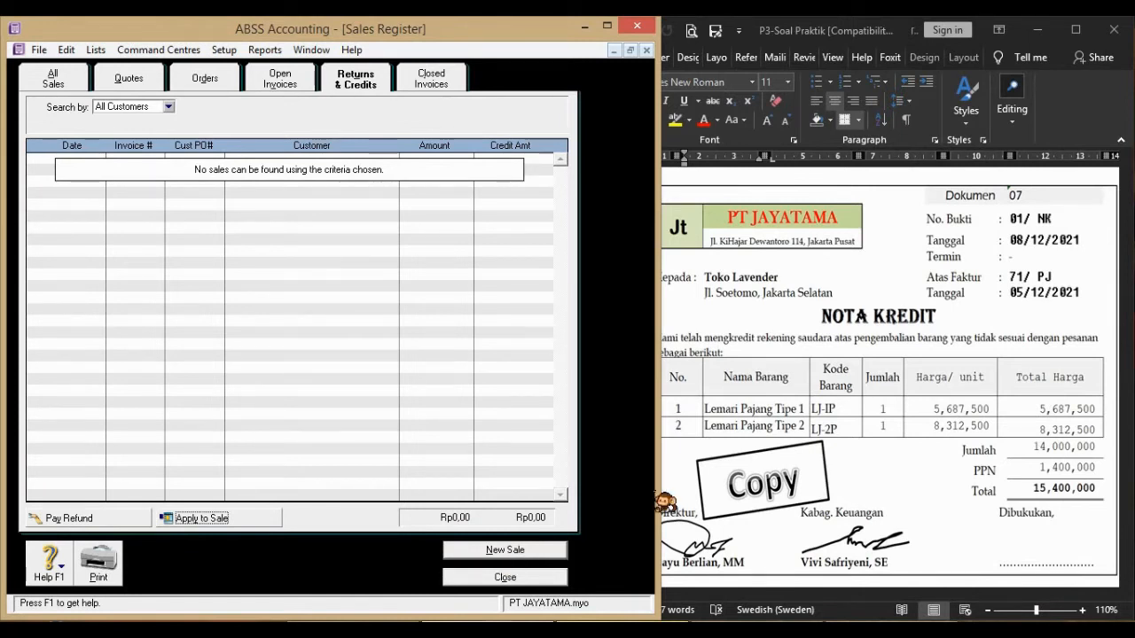
Close the Sales Register and the blank sale entry to return to the Sales command centre
{"action": "left_click", "coordinate": [946, 512]}
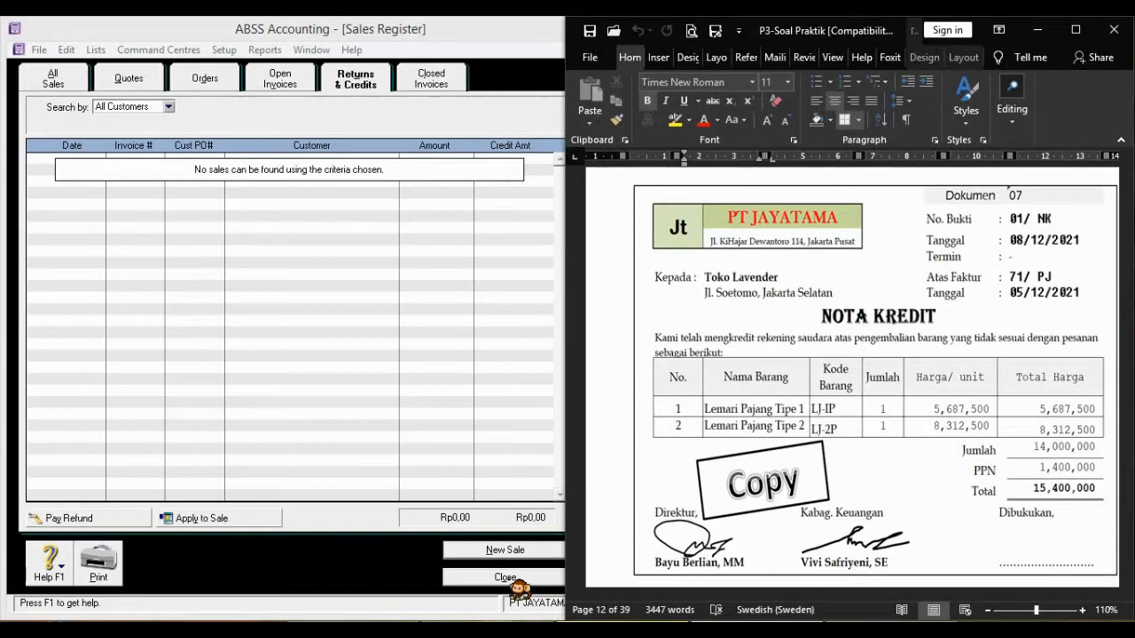
{"action": "left_click", "coordinate": [369, 568]}
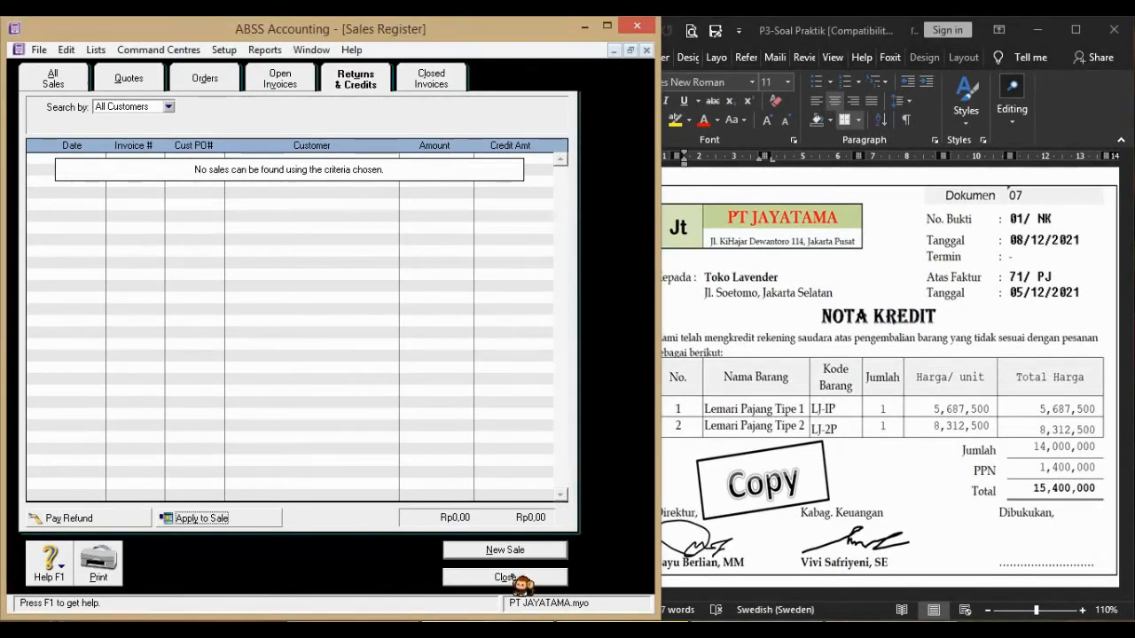
{"action": "left_click", "coordinate": [505, 549]}
{"action": "left_click", "coordinate": [592, 570]}
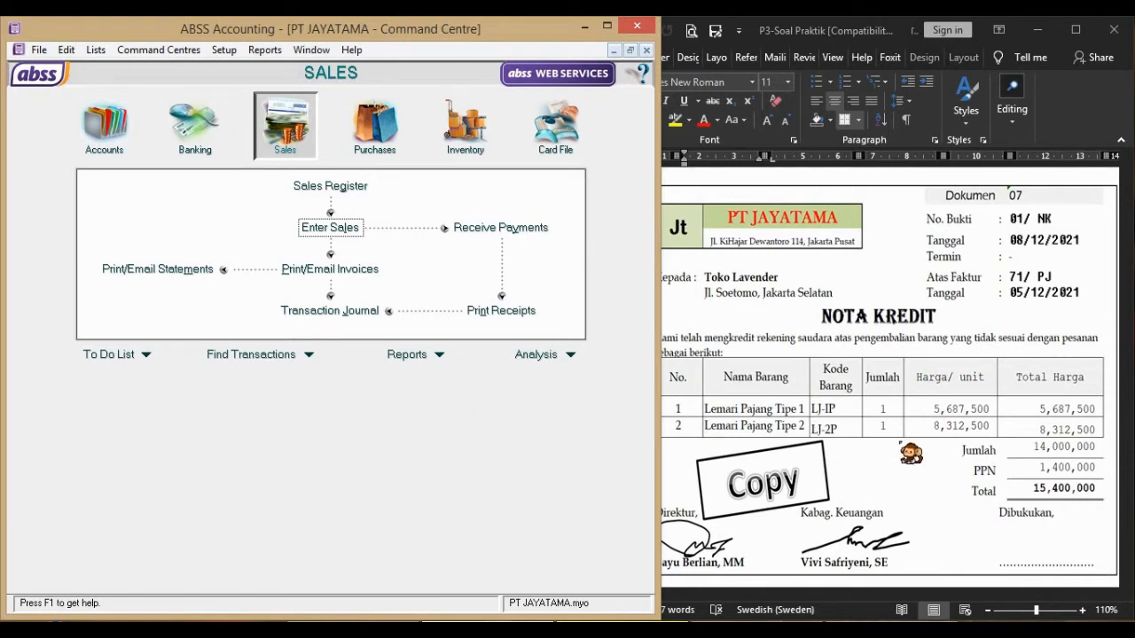
{"action": "left_click", "coordinate": [915, 337]}
{"action": "scroll", "coordinate": [915, 337], "scroll_direction": "up", "scroll_amount": 5}
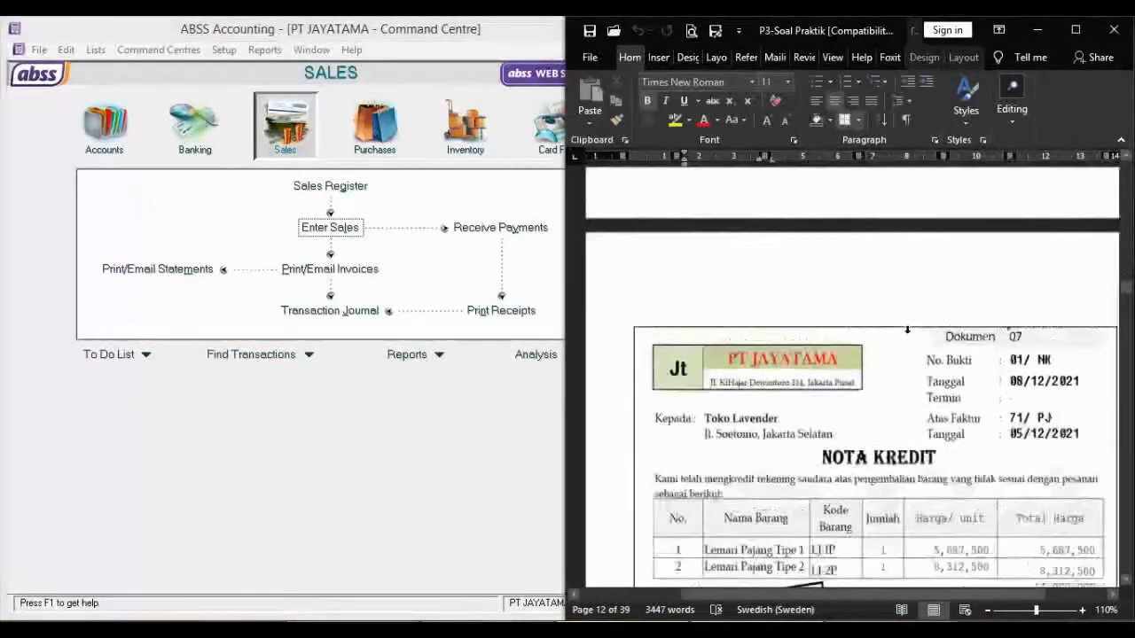
{"action": "left_click", "coordinate": [468, 425]}
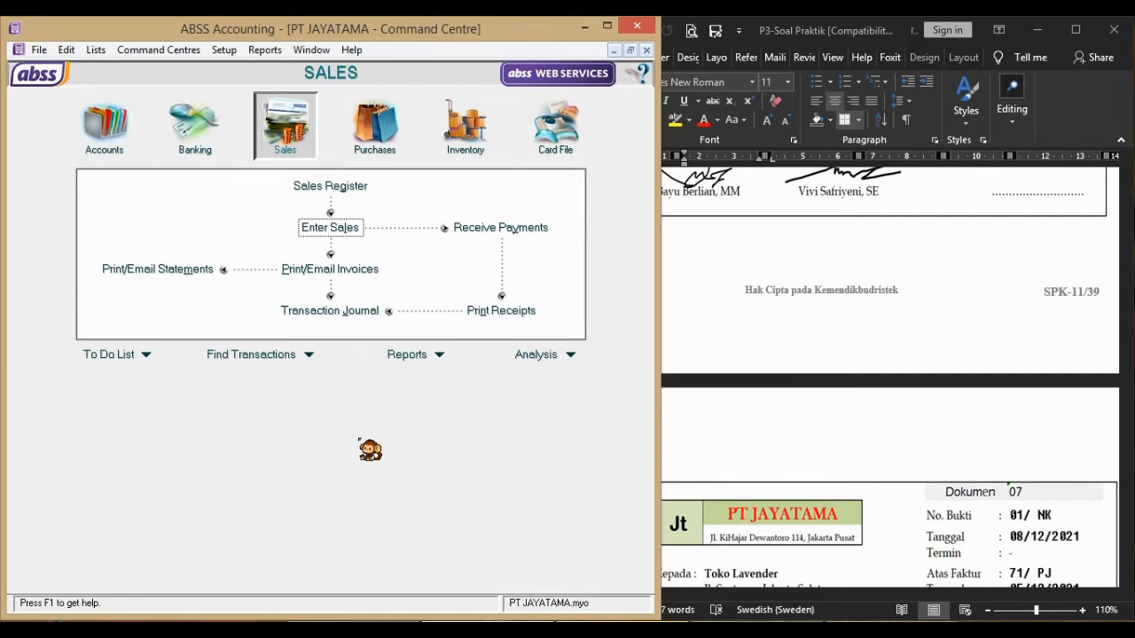
Show all transactions dated from 01/02/2021 in the Transaction Journal and review the latest entries for TOKO LAVENDER
{"action": "left_click", "coordinate": [364, 317]}
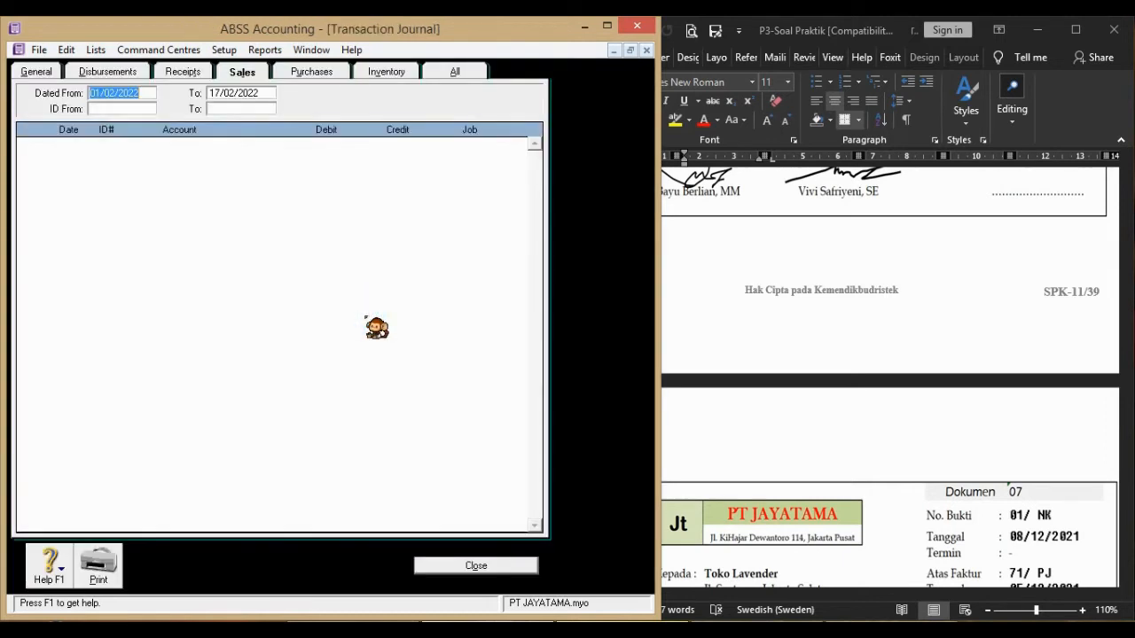
{"action": "left_click", "coordinate": [453, 73]}
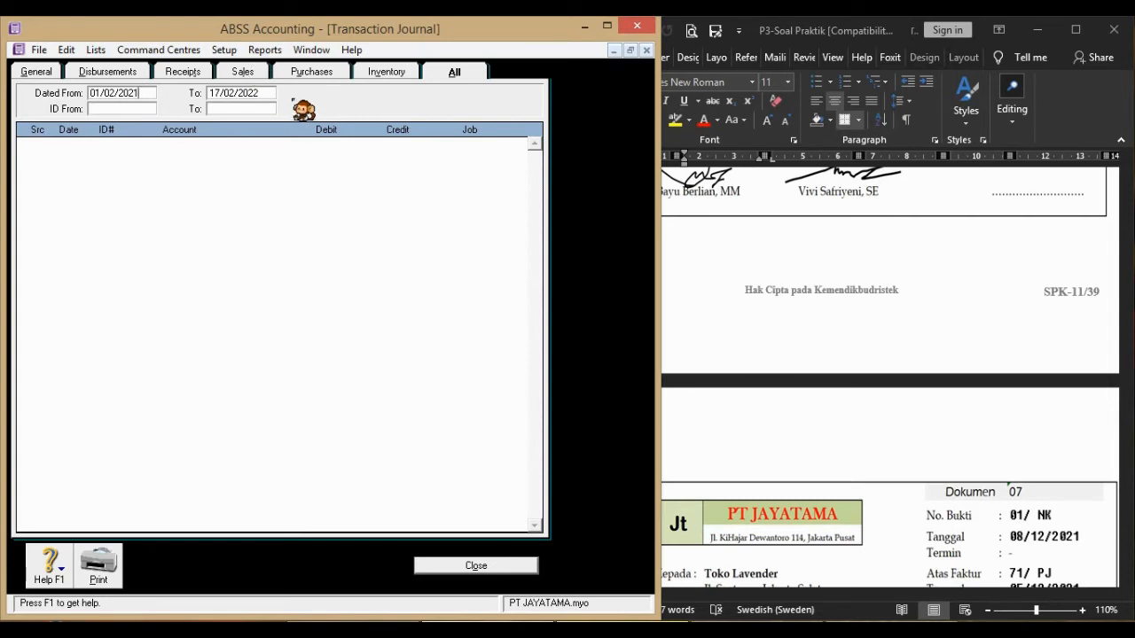
{"action": "key", "text": "Tab"}
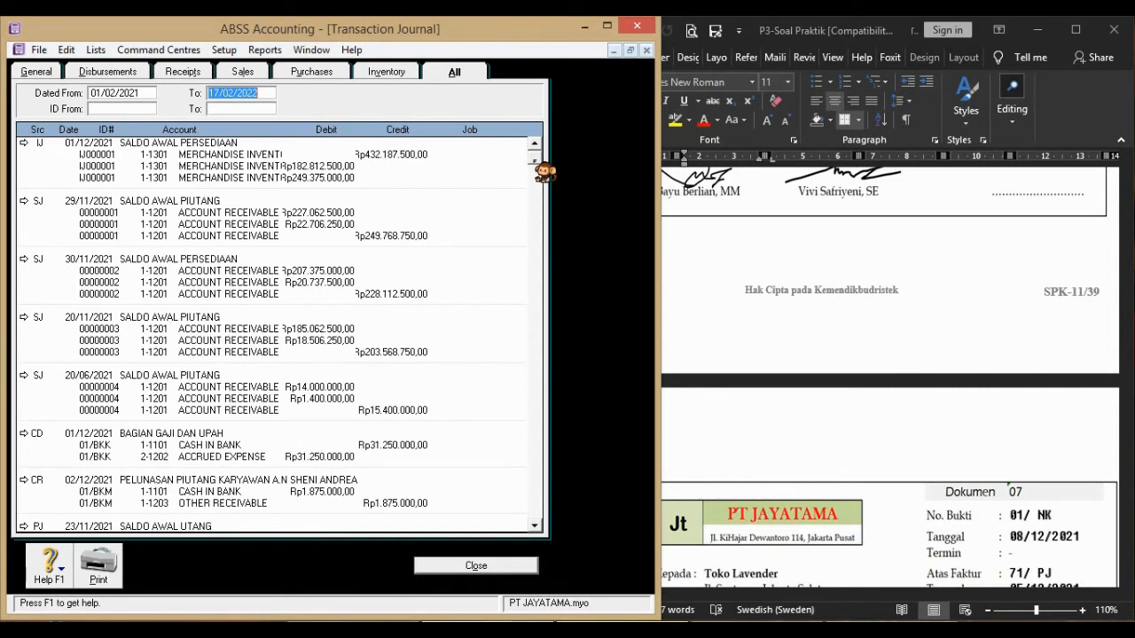
{"action": "left_click_drag", "start_coordinate": [538, 483], "coordinate": [537, 518]}
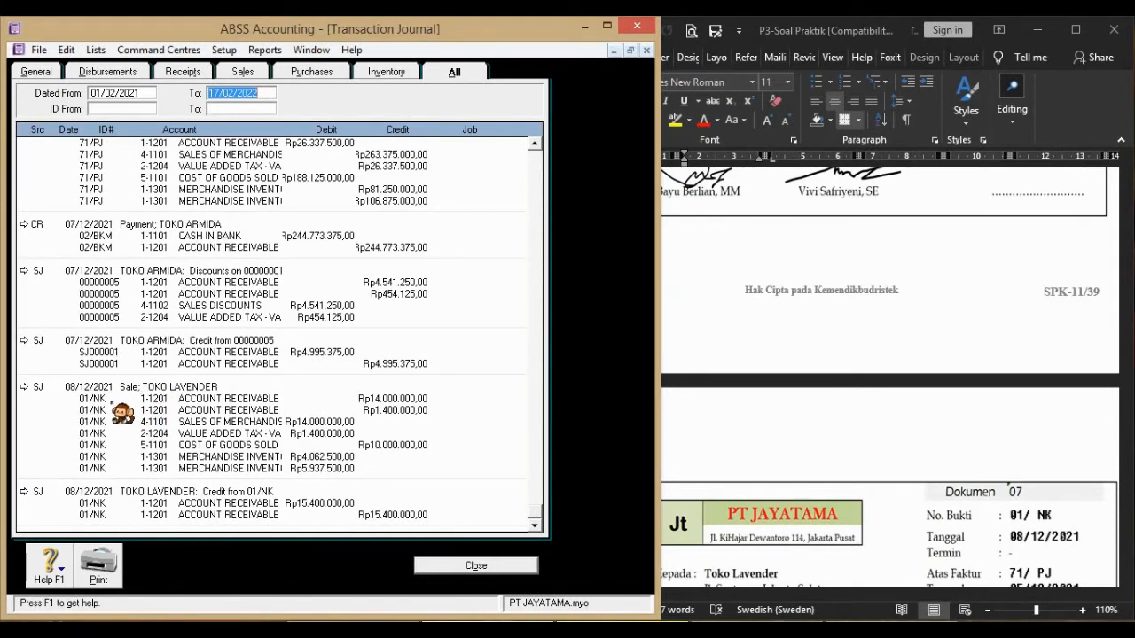
Open the 01/NK sale from the journal to check its invoice number and date, and close the sale and the journal
{"action": "left_click", "coordinate": [25, 387]}
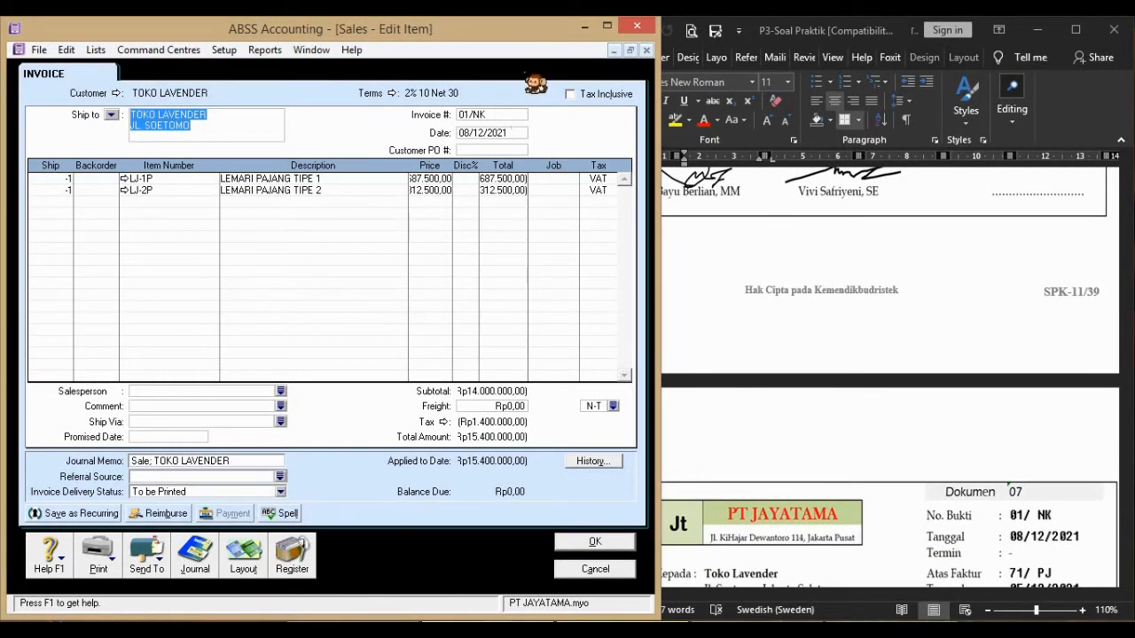
{"action": "left_click", "coordinate": [493, 116]}
{"action": "left_click", "coordinate": [519, 133]}
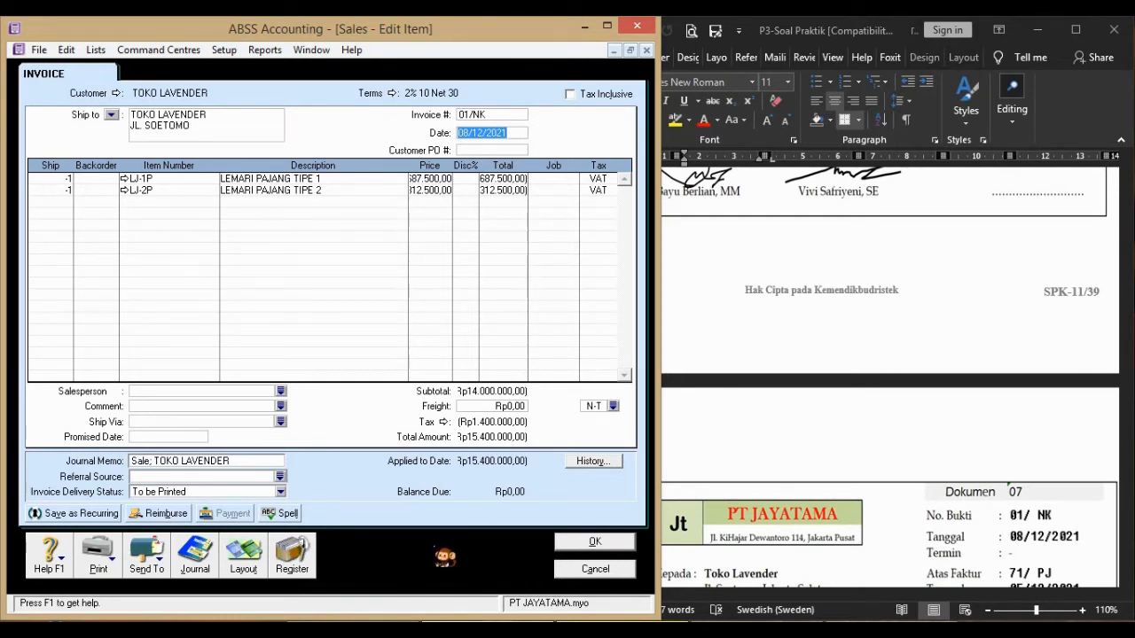
{"action": "left_click", "coordinate": [587, 543]}
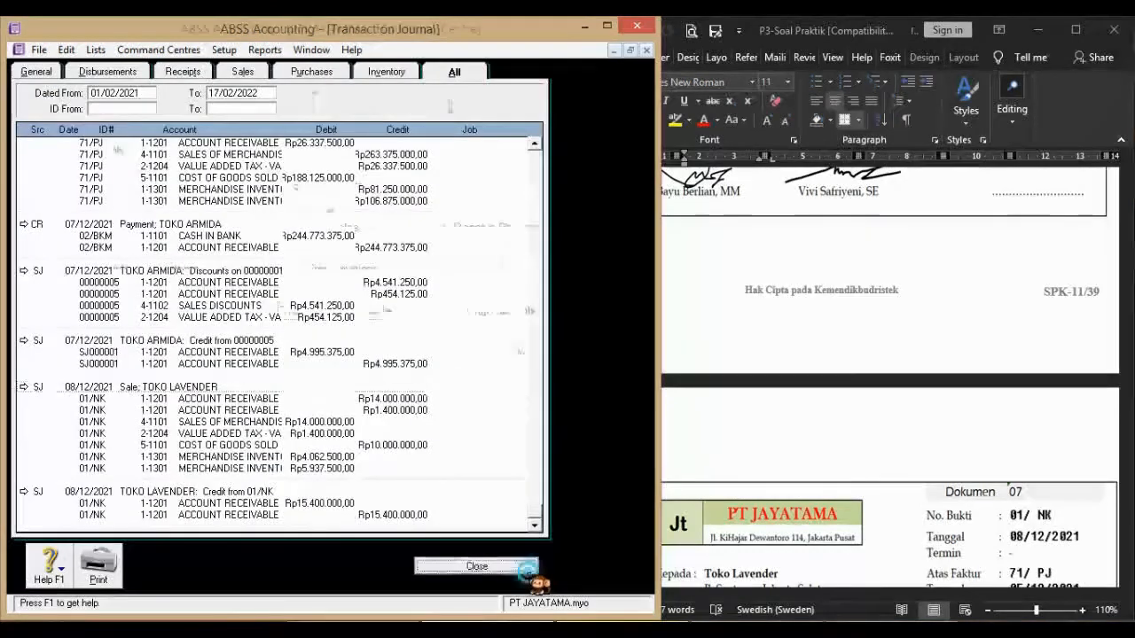
{"action": "left_click", "coordinate": [525, 567]}
Look through the Word document for the next voucher and examine PT ANDARA's invoice in Dokumen 08
{"action": "left_click", "coordinate": [715, 348]}
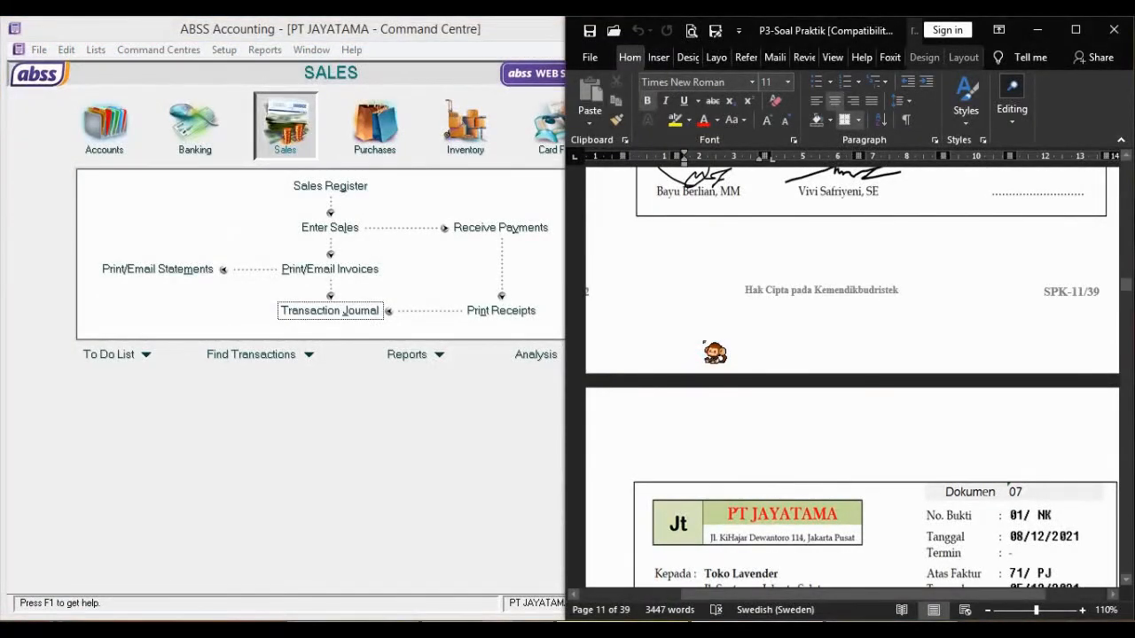
{"action": "scroll", "coordinate": [714, 352], "scroll_direction": "down", "scroll_amount": 5}
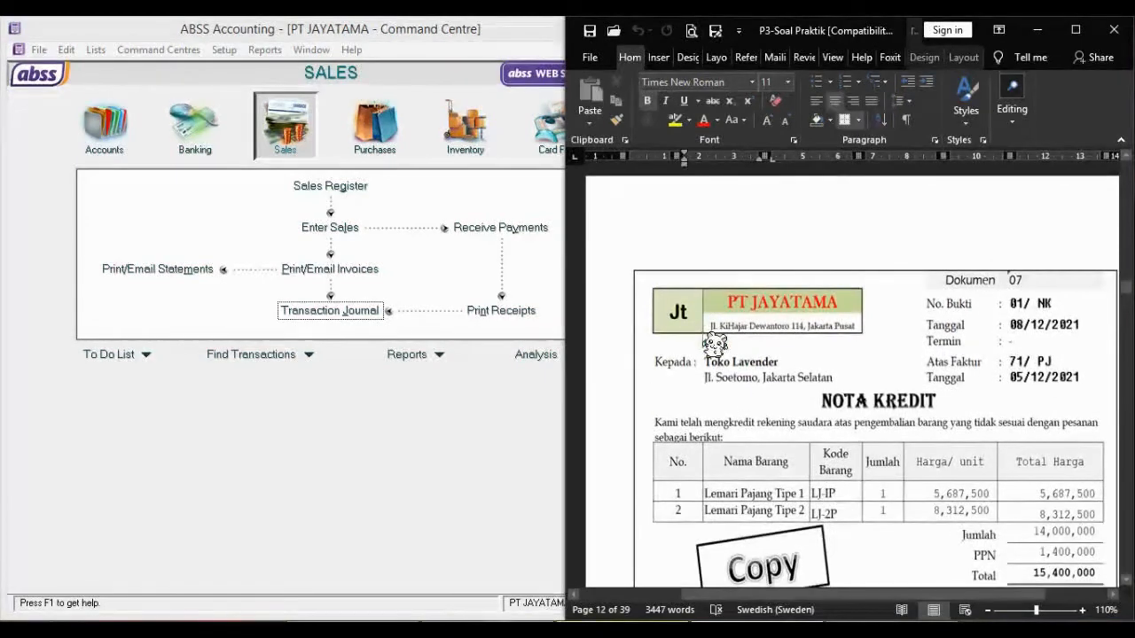
{"action": "scroll", "coordinate": [715, 346], "scroll_direction": "up", "scroll_amount": 7}
{"action": "scroll", "coordinate": [715, 344], "scroll_direction": "up", "scroll_amount": 3}
{"action": "scroll", "coordinate": [714, 344], "scroll_direction": "down", "scroll_amount": 8}
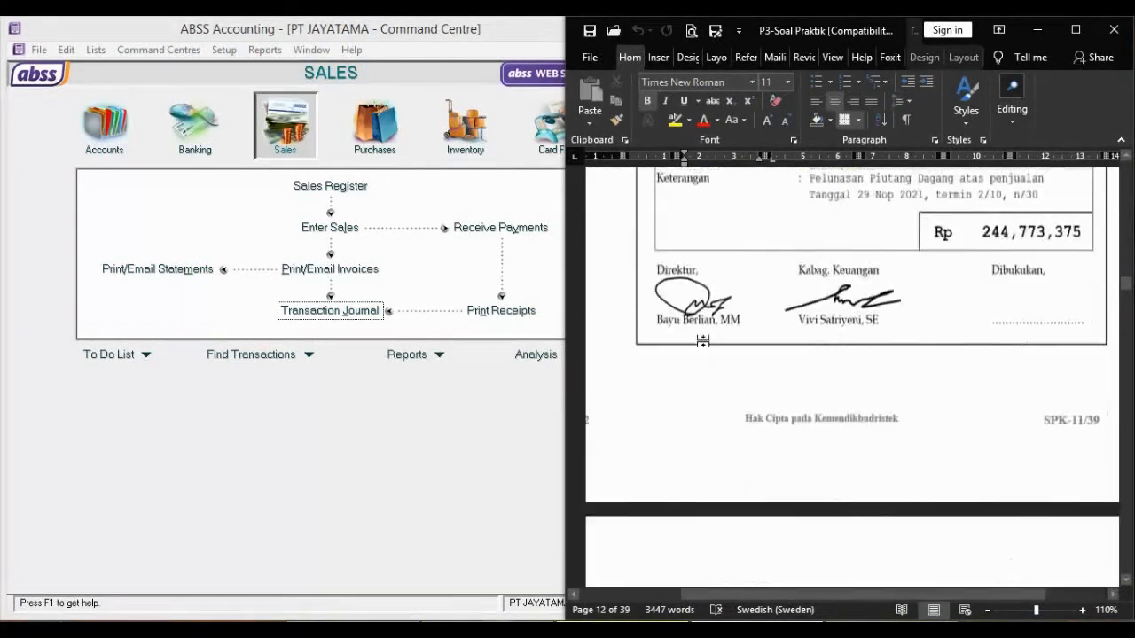
{"action": "scroll", "coordinate": [714, 343], "scroll_direction": "down", "scroll_amount": 11}
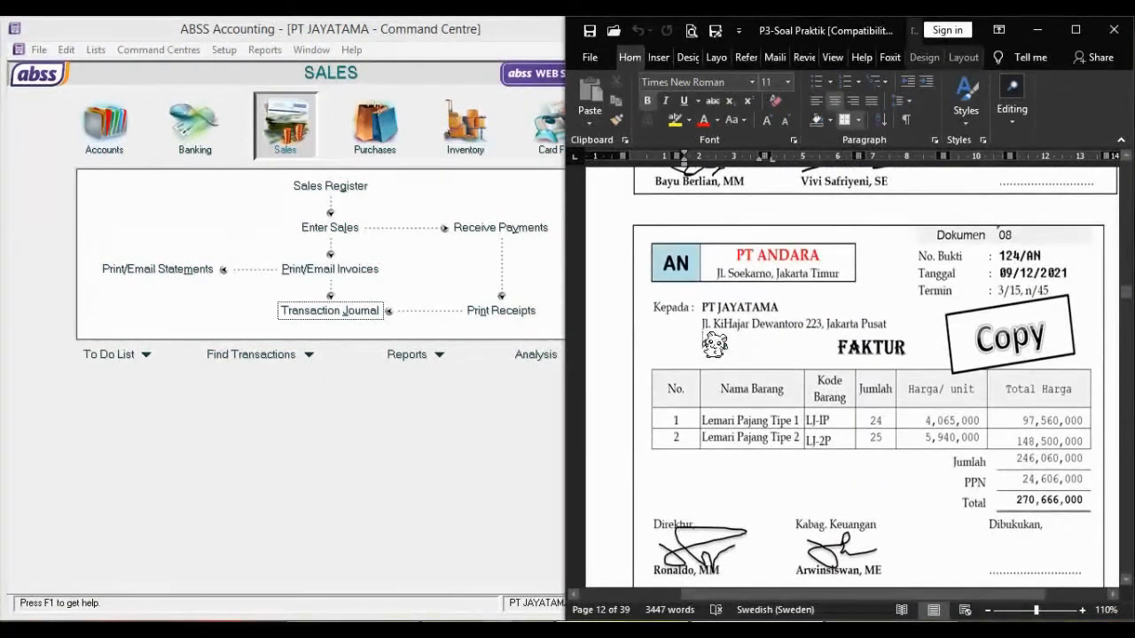
{"action": "scroll", "coordinate": [714, 344], "scroll_direction": "down", "scroll_amount": 1}
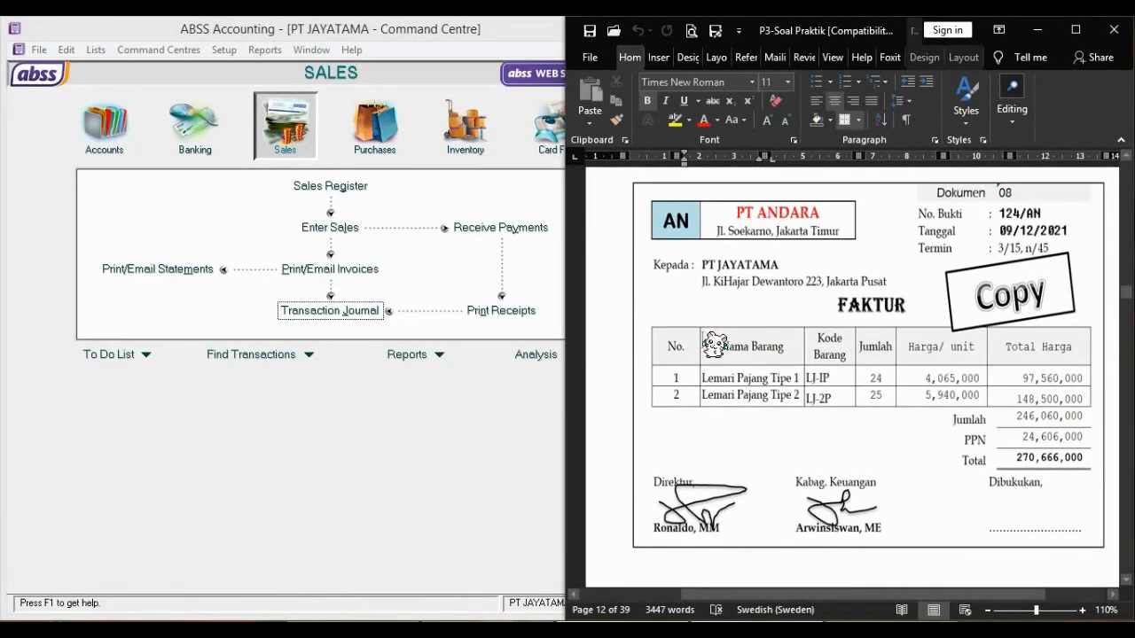
{"action": "scroll", "coordinate": [715, 344], "scroll_direction": "up", "scroll_amount": 10}
{"action": "scroll", "coordinate": [714, 344], "scroll_direction": "down", "scroll_amount": 5}
{"action": "scroll", "coordinate": [715, 344], "scroll_direction": "down", "scroll_amount": 5}
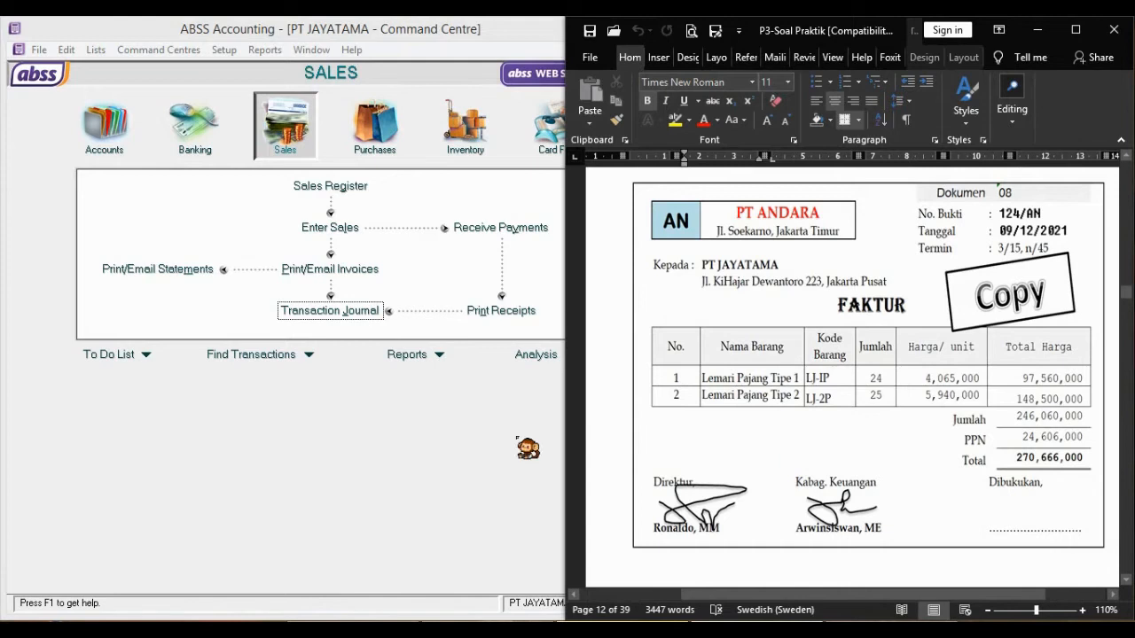
Start a new purchase bill in ABSS Accounting for supplier PT ANDARA, dated 09/12/2021, with supplier invoice number 124/AN
{"action": "left_click", "coordinate": [505, 448]}
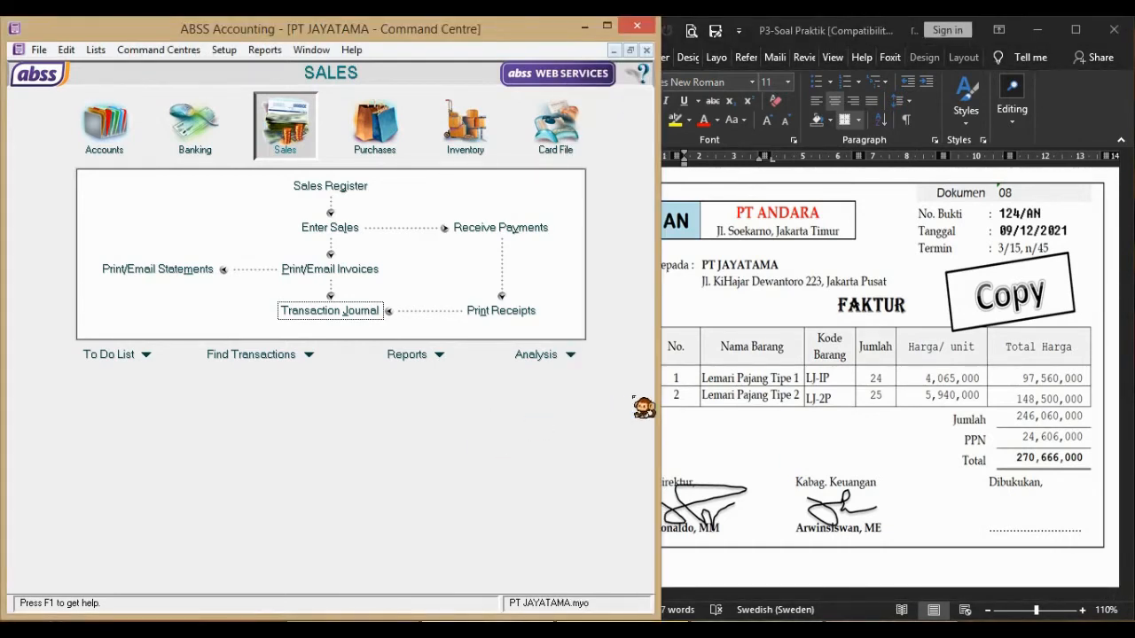
{"action": "left_click", "coordinate": [388, 140]}
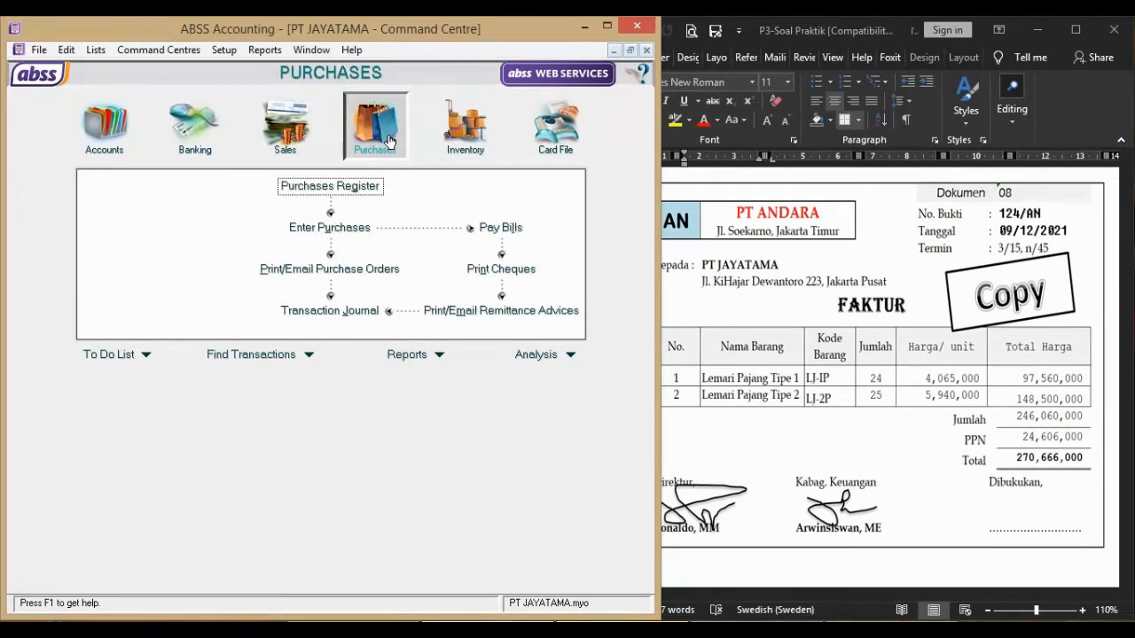
{"action": "left_click", "coordinate": [350, 232]}
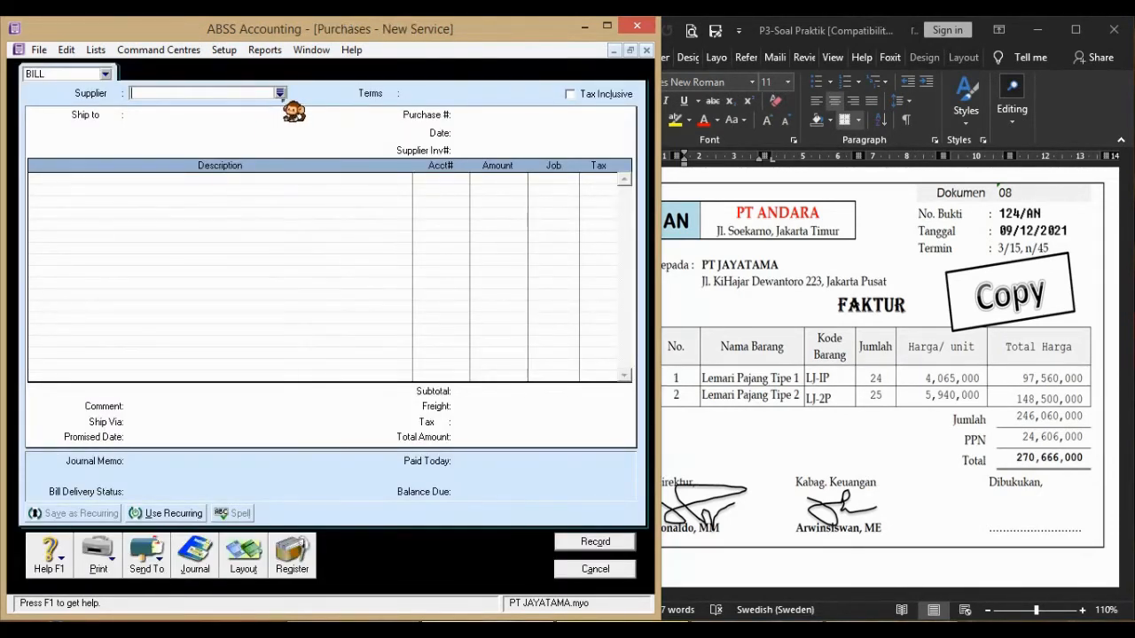
{"action": "left_click", "coordinate": [281, 94]}
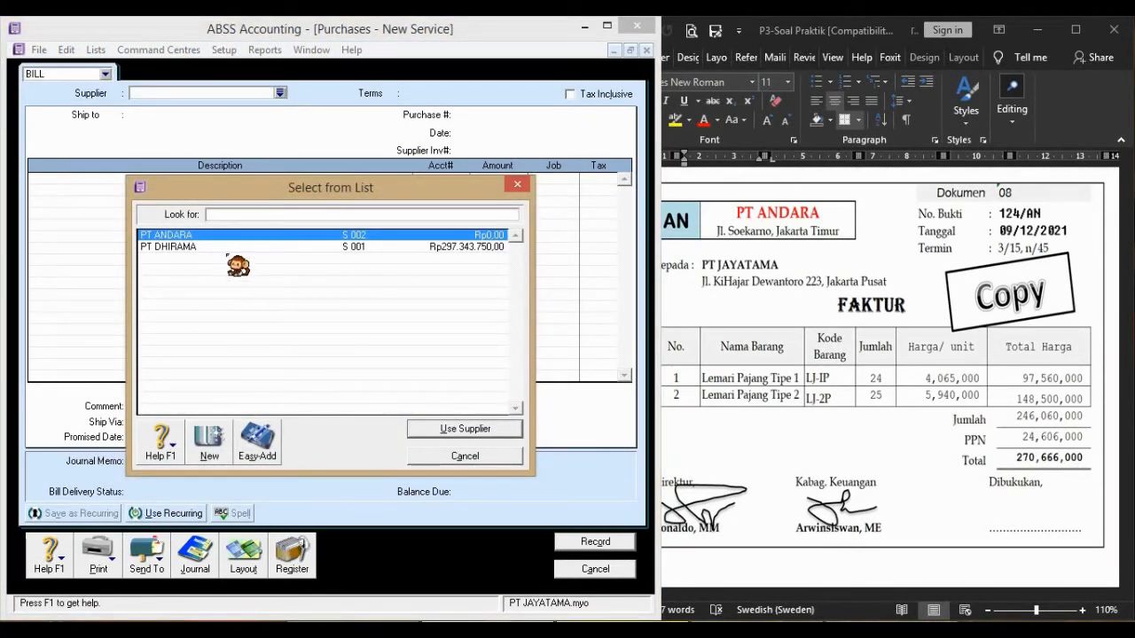
{"action": "left_click", "coordinate": [433, 432]}
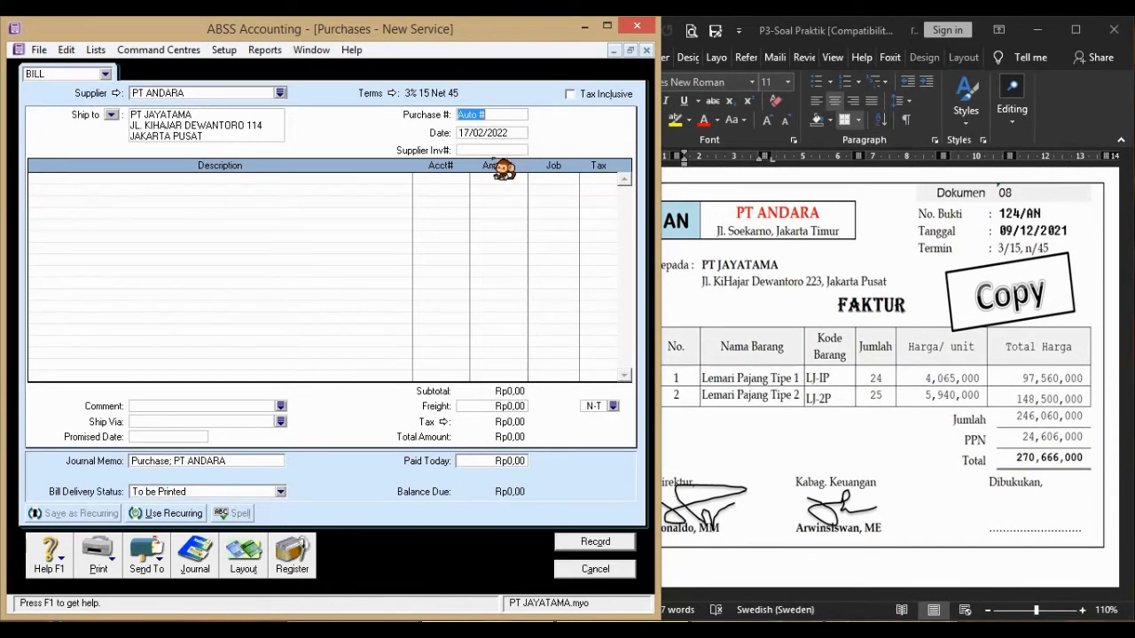
{"action": "left_click", "coordinate": [503, 132]}
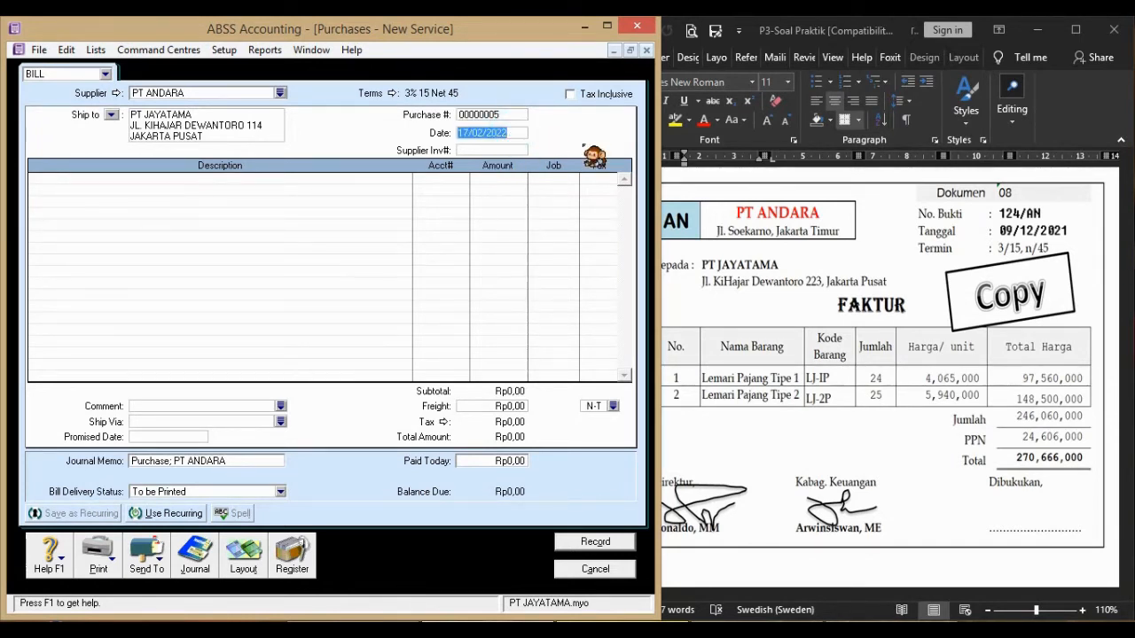
{"action": "type", "text": "9/"}
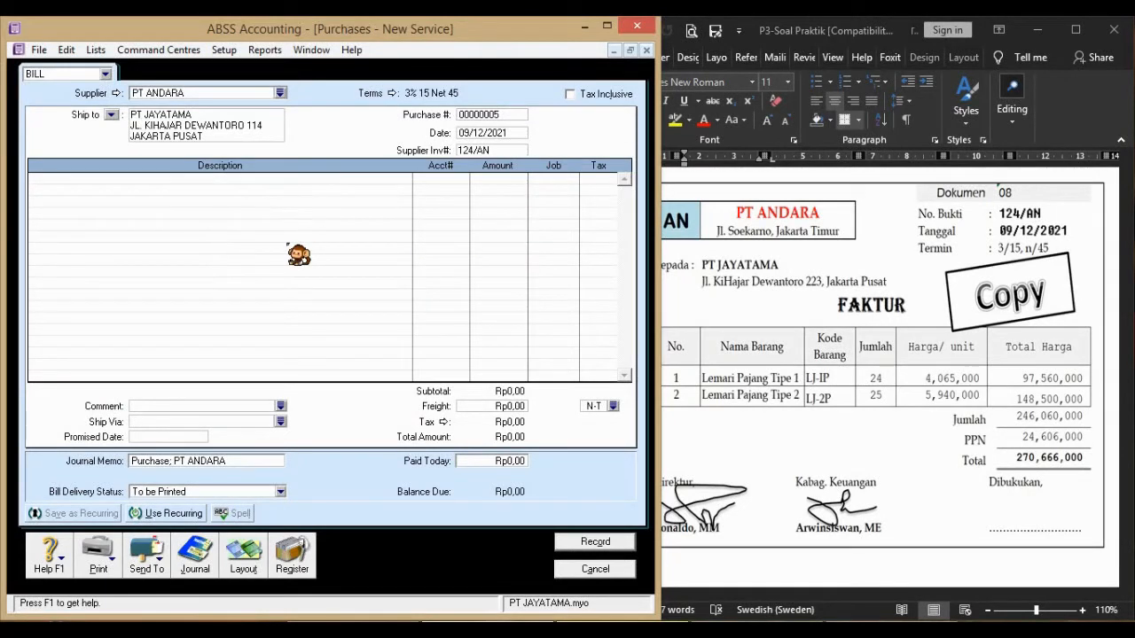
Change the purchase bill to the Item layout
{"action": "left_click", "coordinate": [253, 567]}
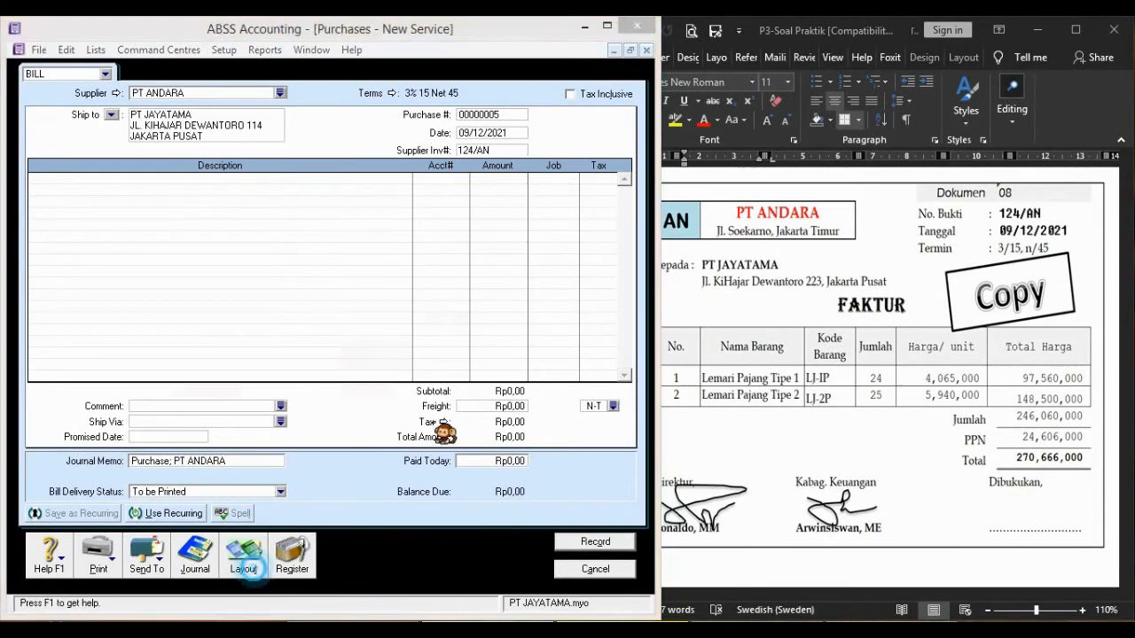
{"action": "left_click", "coordinate": [175, 311]}
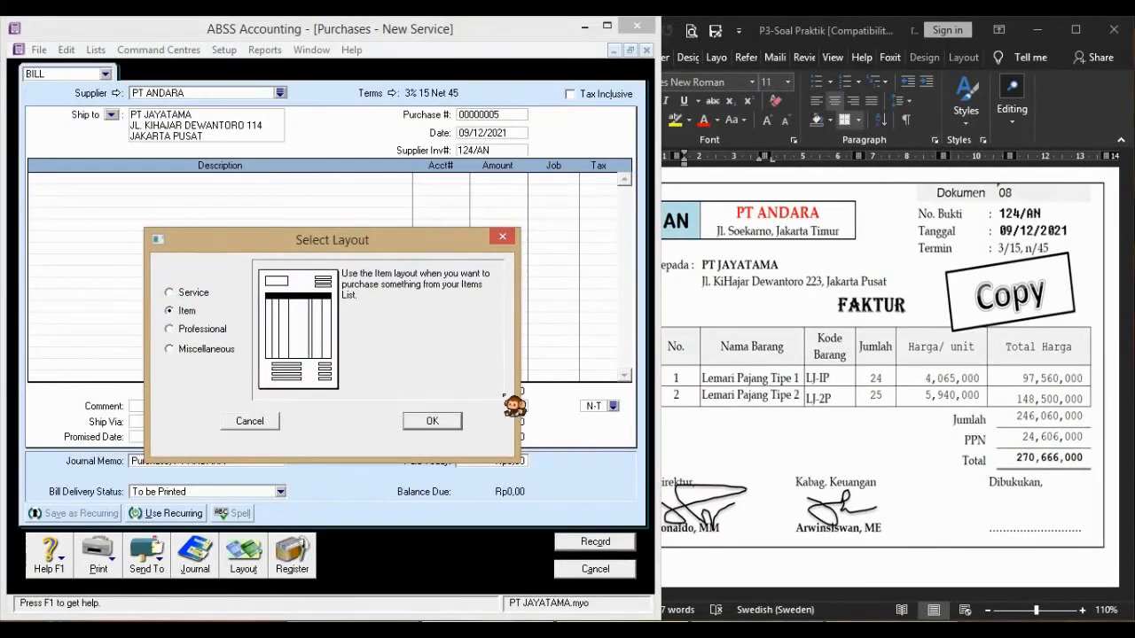
{"action": "left_click", "coordinate": [433, 421]}
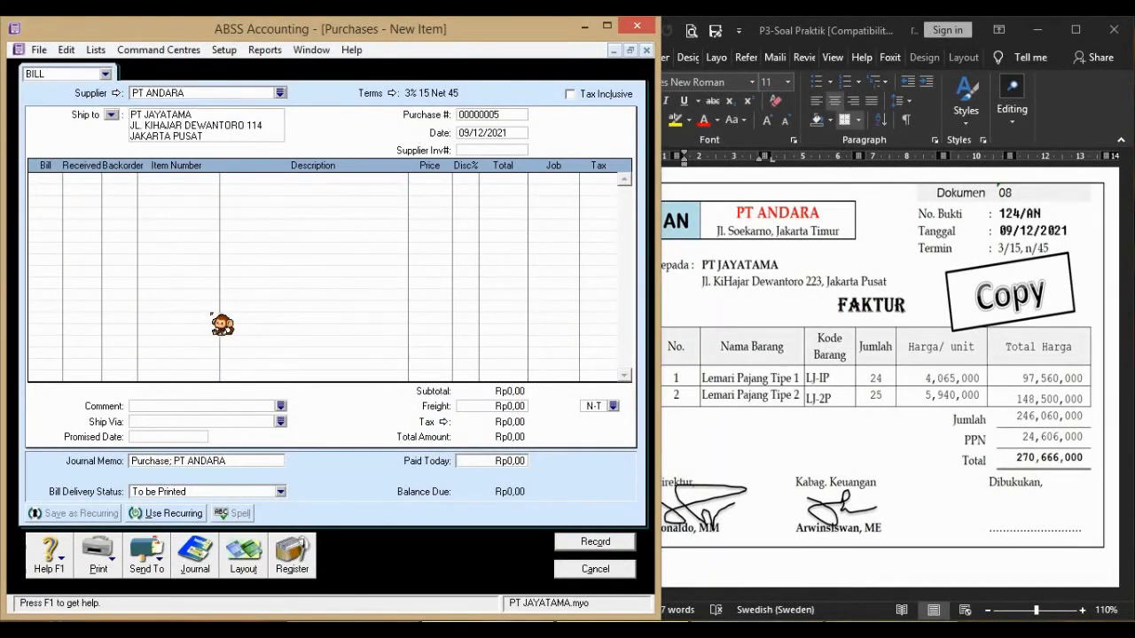
Add a bill line for 24 units of LJ-1P (LEMARI PAJANG TIPE 1) at a price of 4065000
{"action": "left_click", "coordinate": [51, 178]}
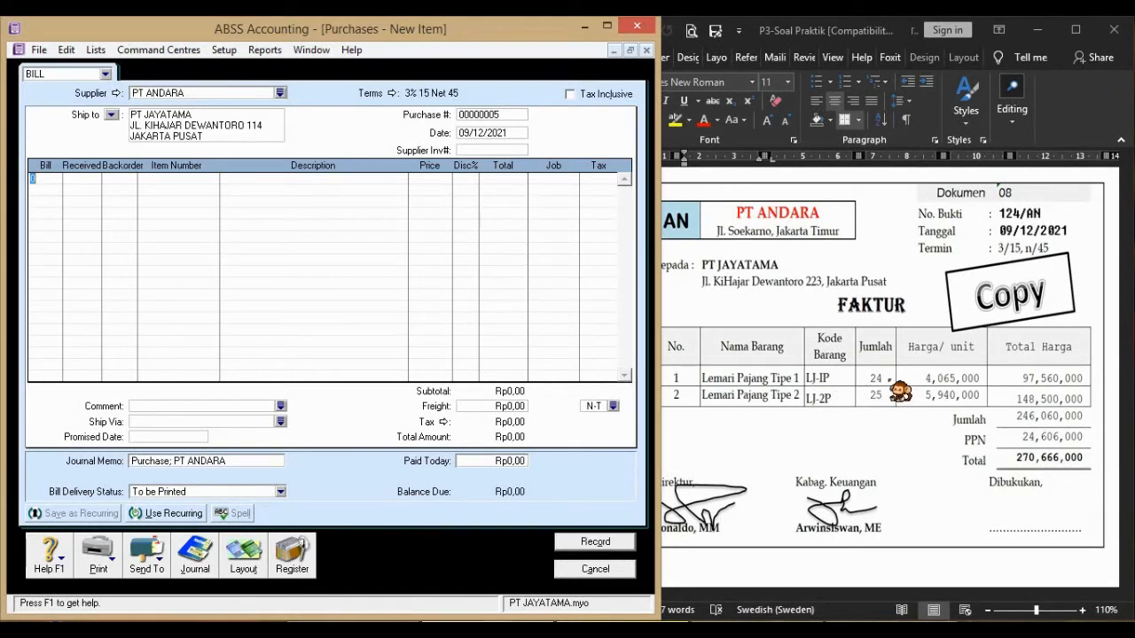
{"action": "type", "text": "24"}
{"action": "key", "text": "Tab"}
{"action": "key", "text": "Tab"}
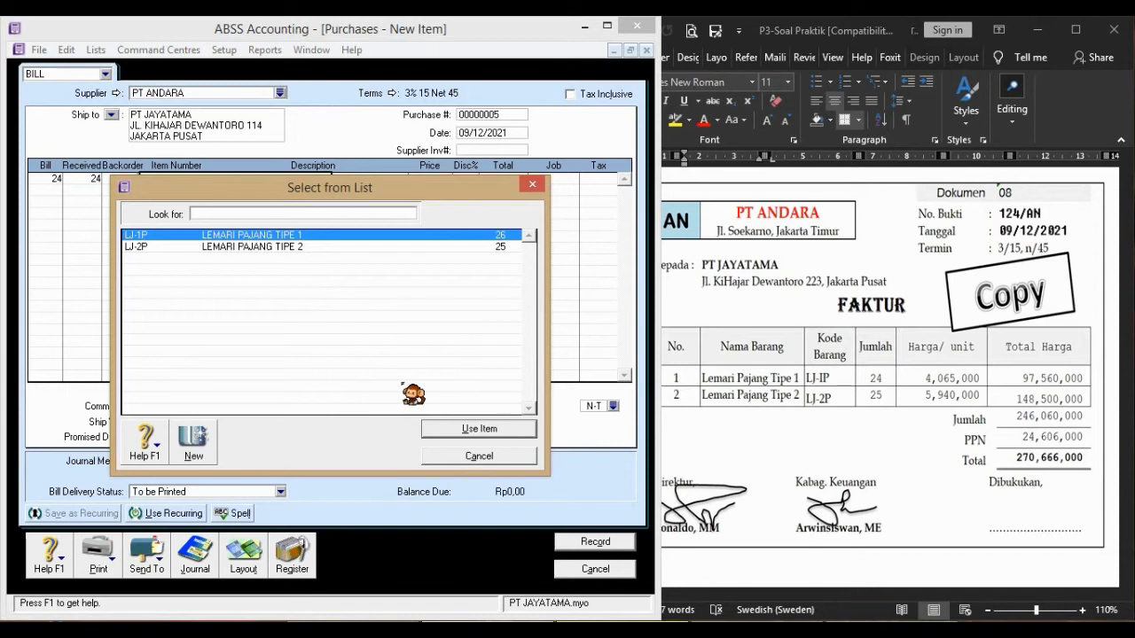
{"action": "left_click", "coordinate": [439, 429]}
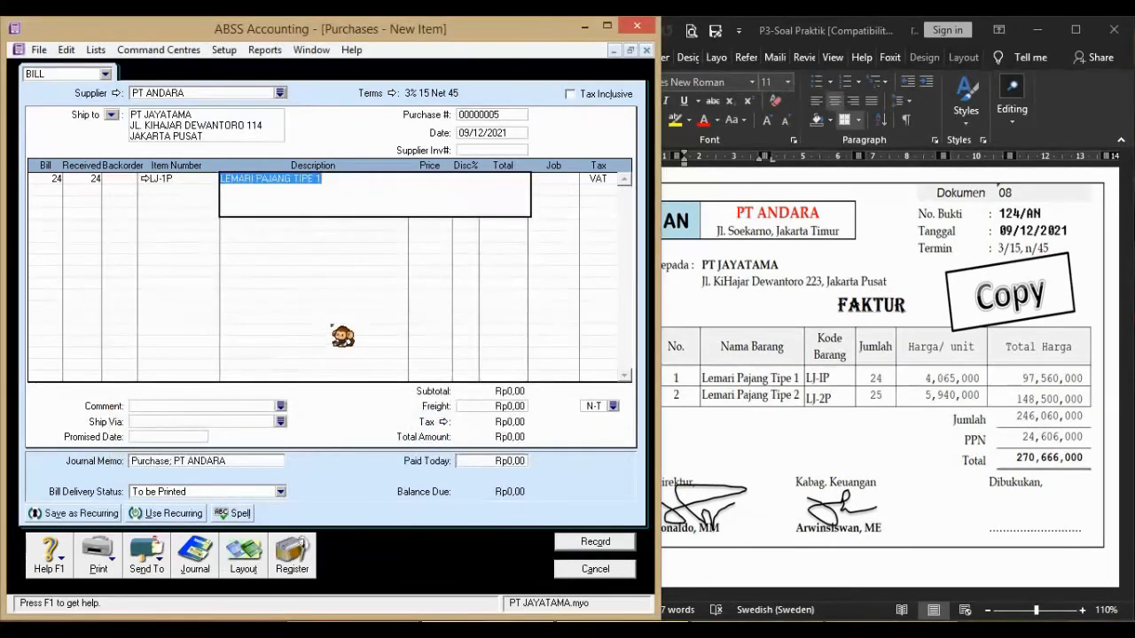
{"action": "key", "text": "Tab"}
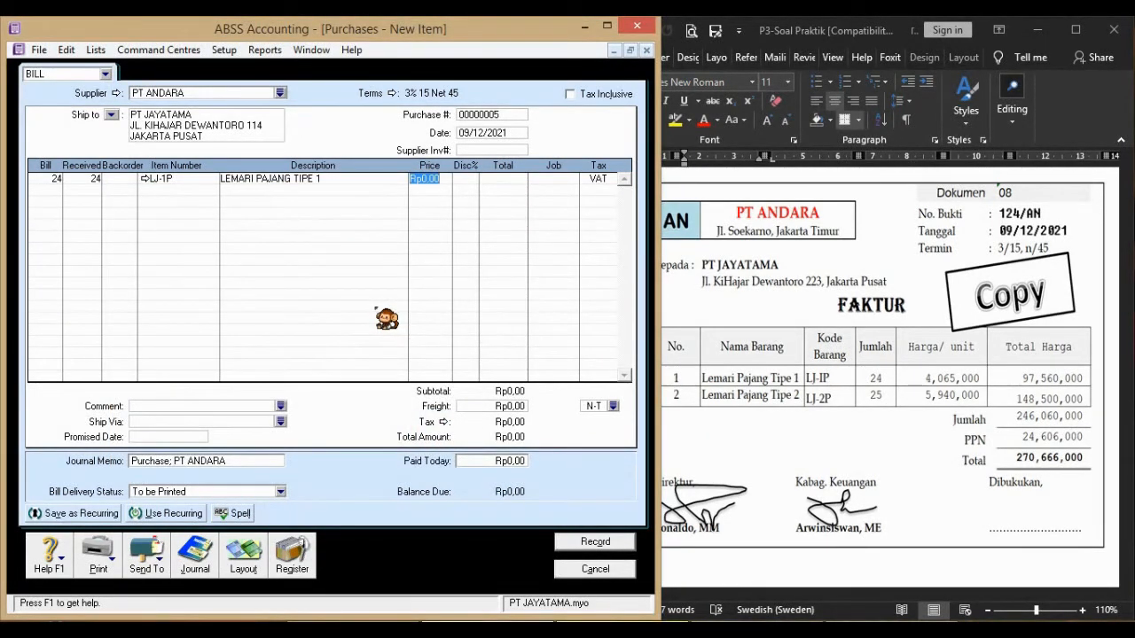
{"action": "type", "text": "4"}
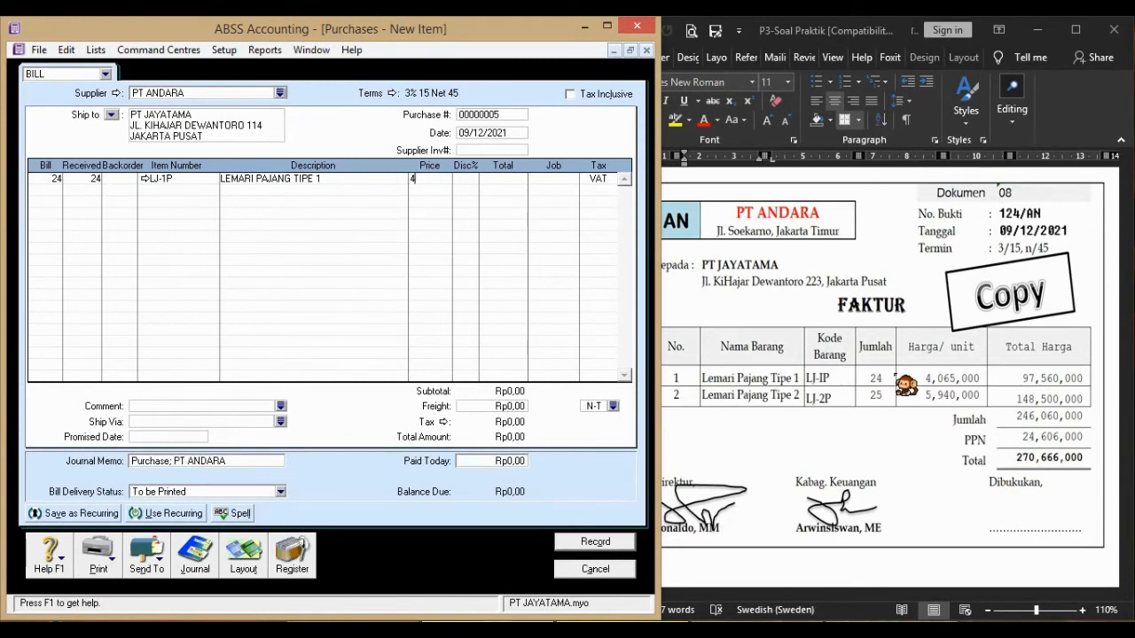
{"action": "type", "text": "065000"}
{"action": "key", "text": "Tab"}
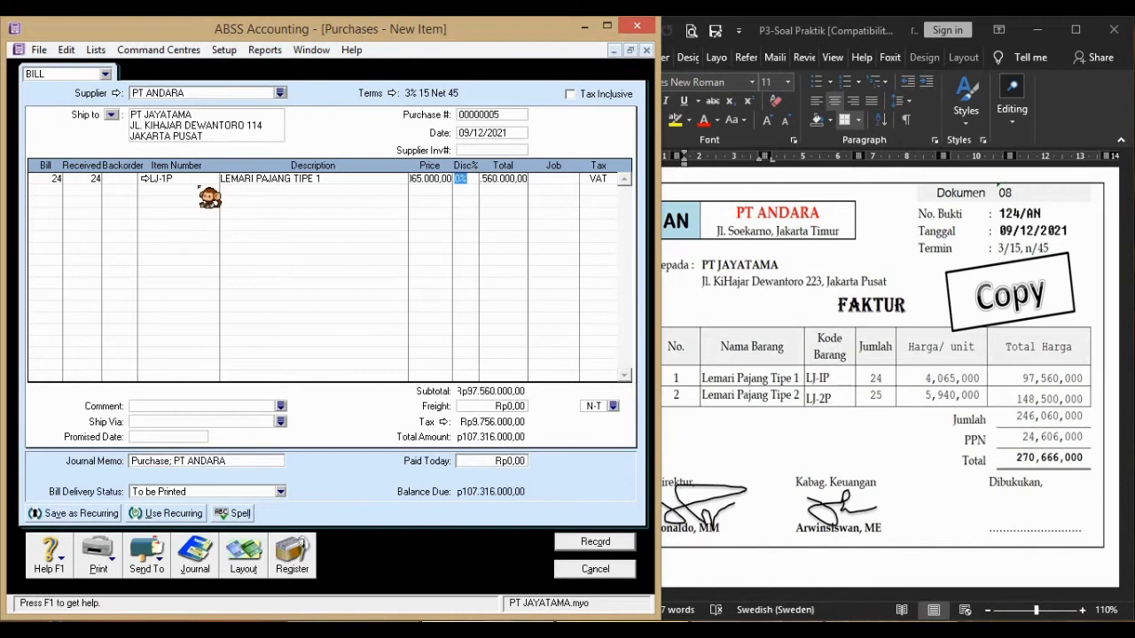
Add a second bill line for 25 units of LJ-2P (LEMARI PAJANG TIPE 2) at 5940000 and record the purchase
{"action": "left_click", "coordinate": [53, 190]}
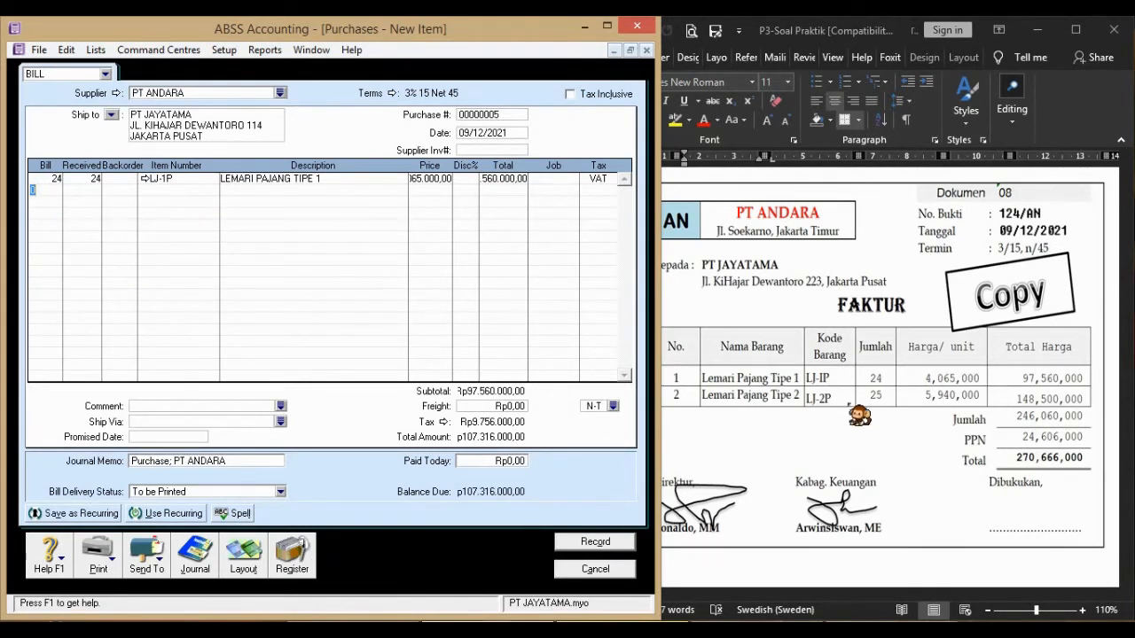
{"action": "type", "text": "25"}
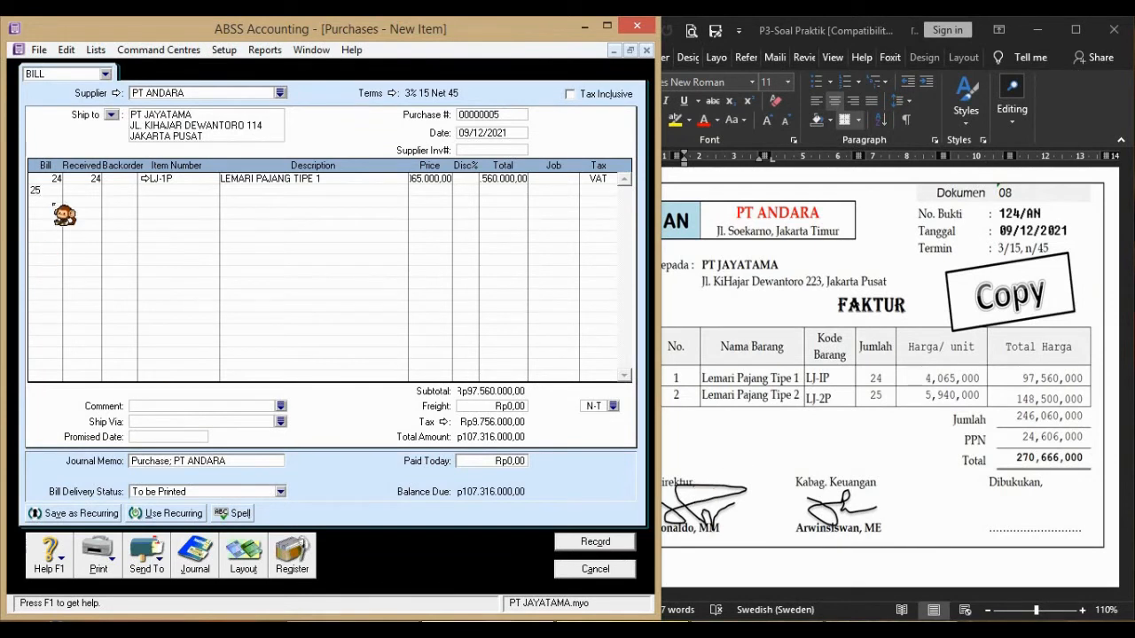
{"action": "key", "text": "Tab"}
{"action": "key", "text": "Tab"}
{"action": "key", "text": "Tab"}
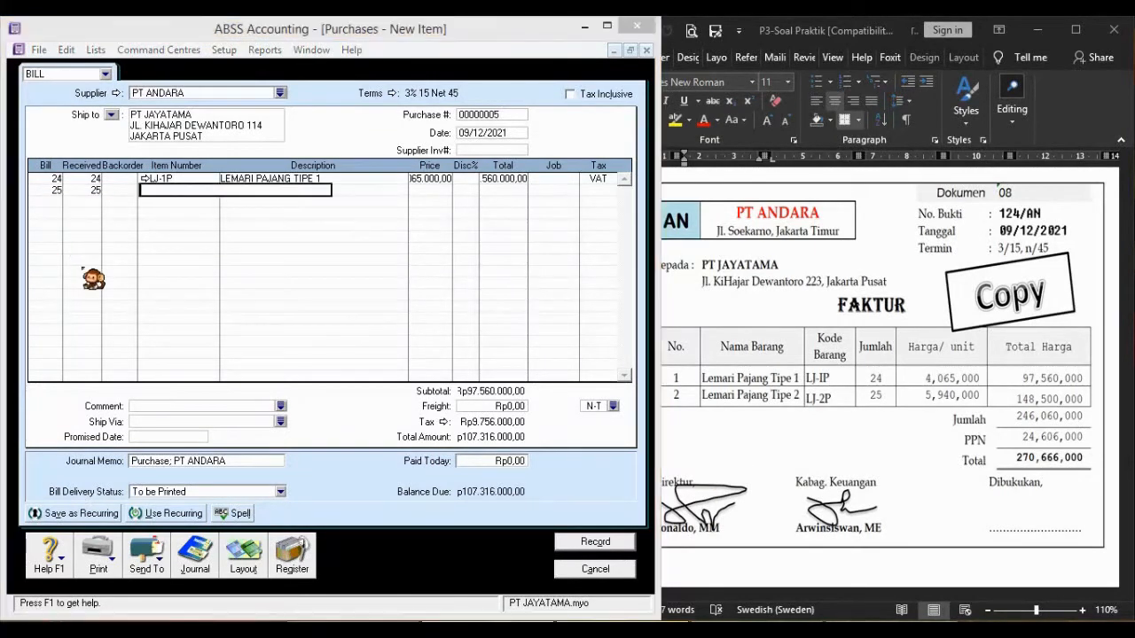
{"action": "double_click", "coordinate": [275, 250]}
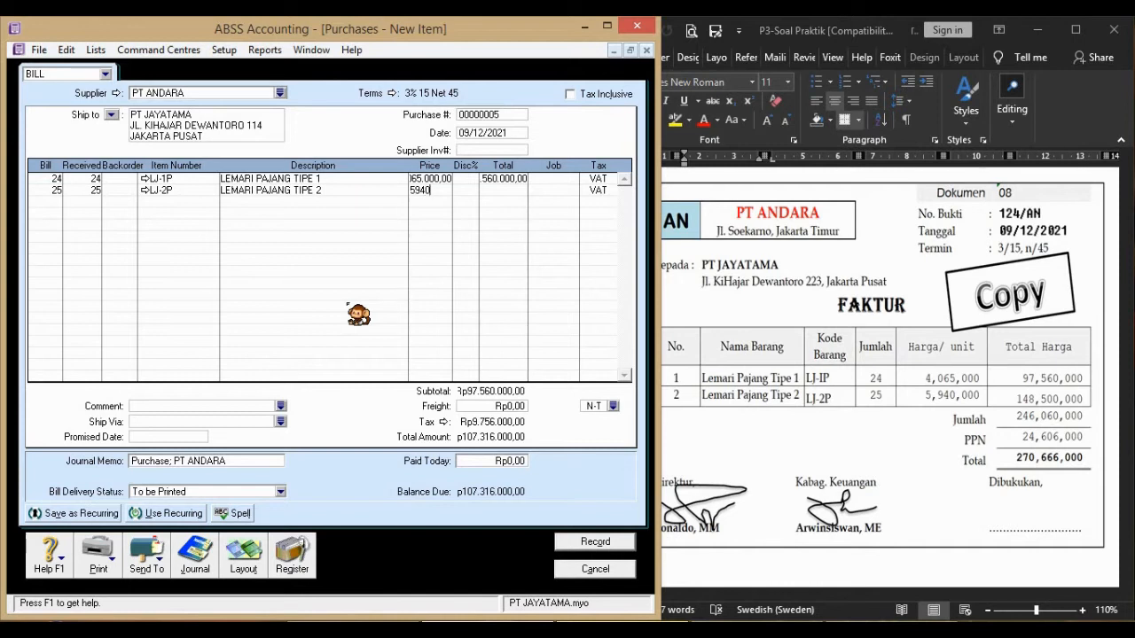
{"action": "type", "text": "00"}
{"action": "key", "text": "Tab"}
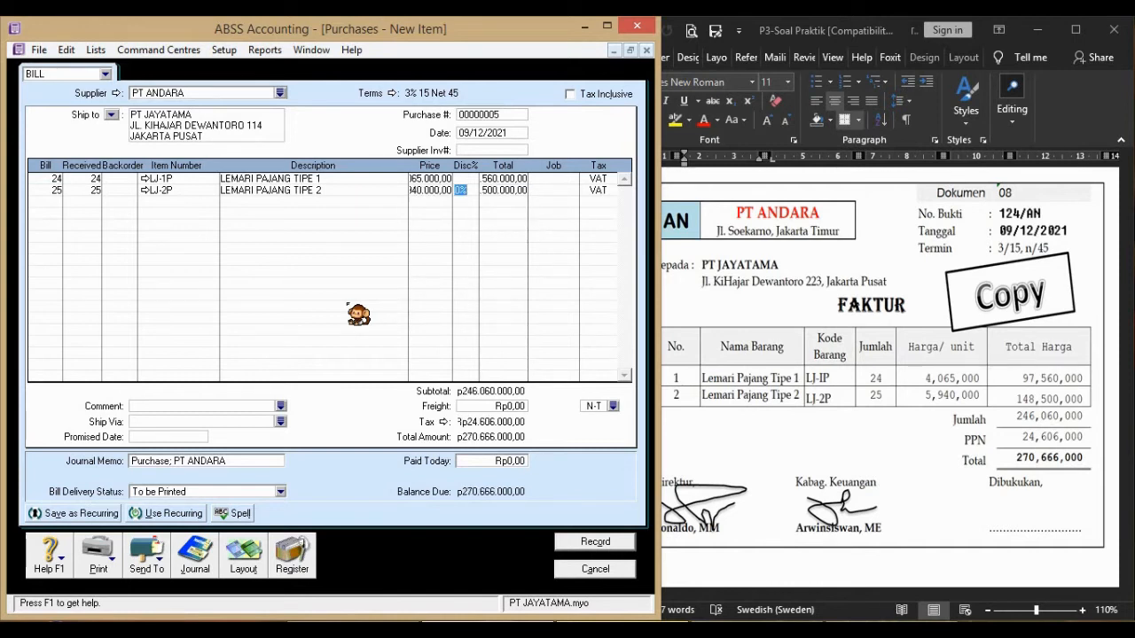
{"action": "key", "text": "Tab"}
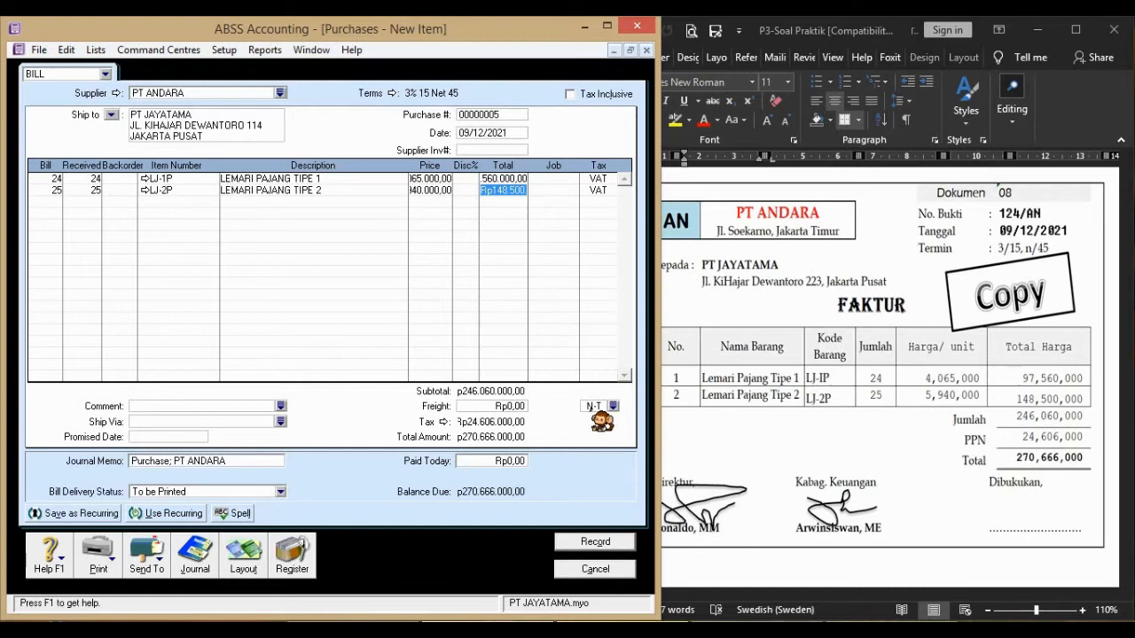
{"action": "left_click", "coordinate": [616, 543]}
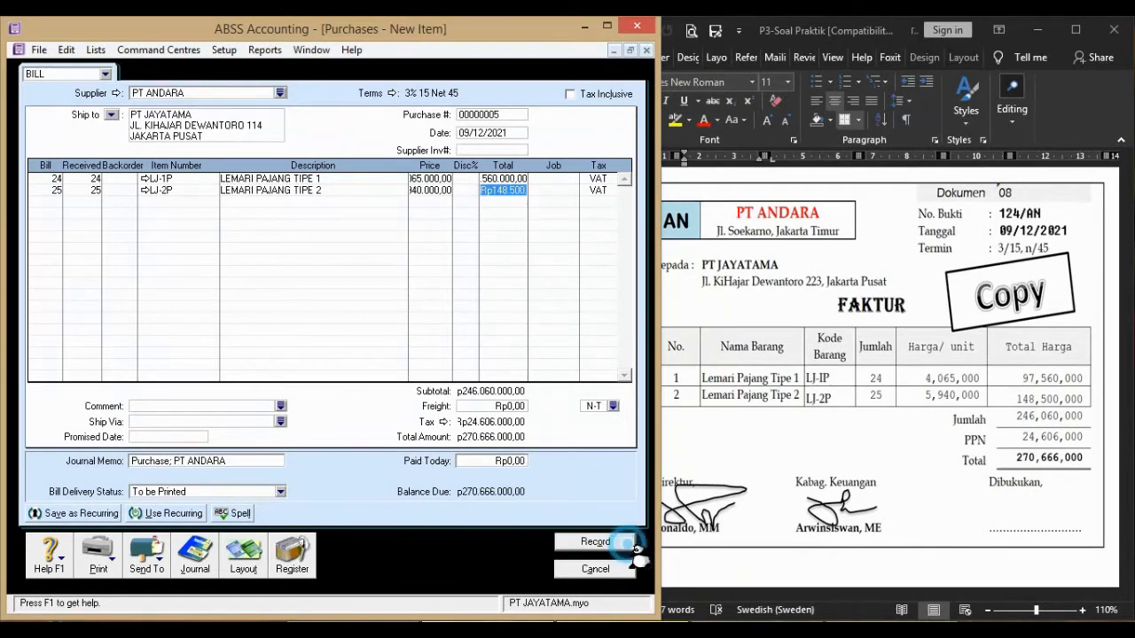
Find cash voucher 03/BKK (Dokumen 09) in the Word document and leave the blank purchase entry for the Banking command centre
{"action": "left_click", "coordinate": [776, 431]}
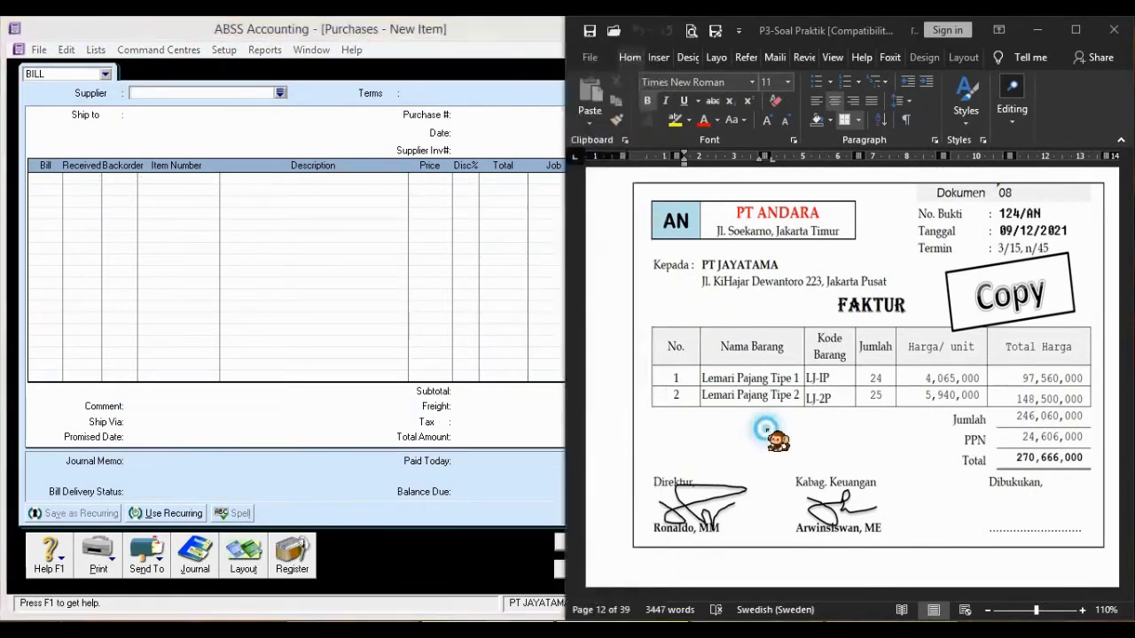
{"action": "scroll", "coordinate": [777, 431], "scroll_direction": "down", "scroll_amount": 10}
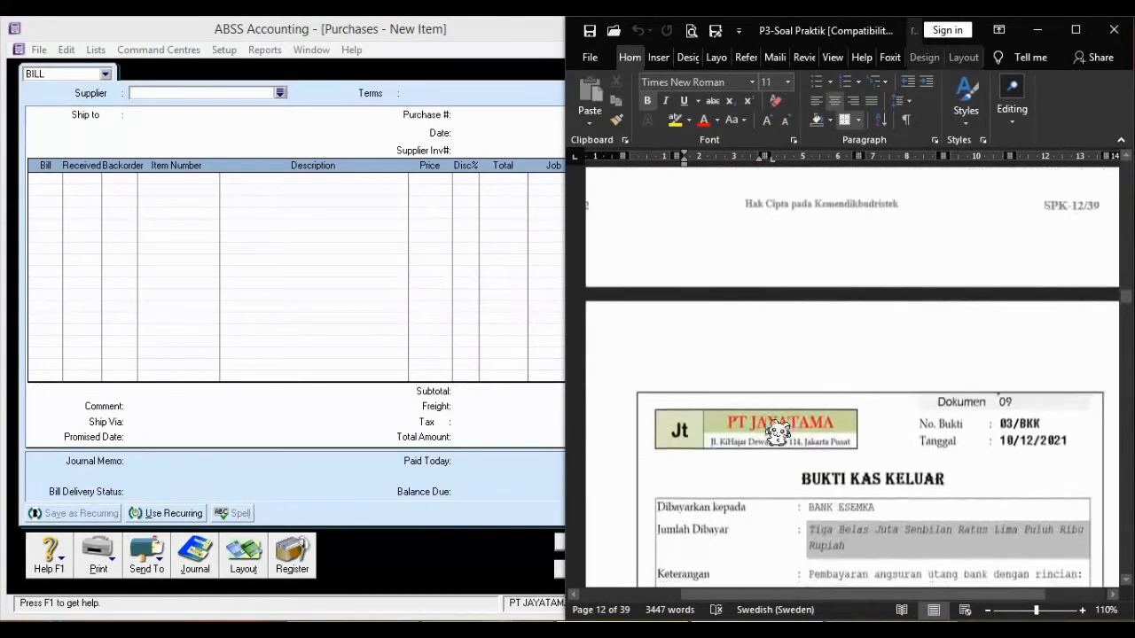
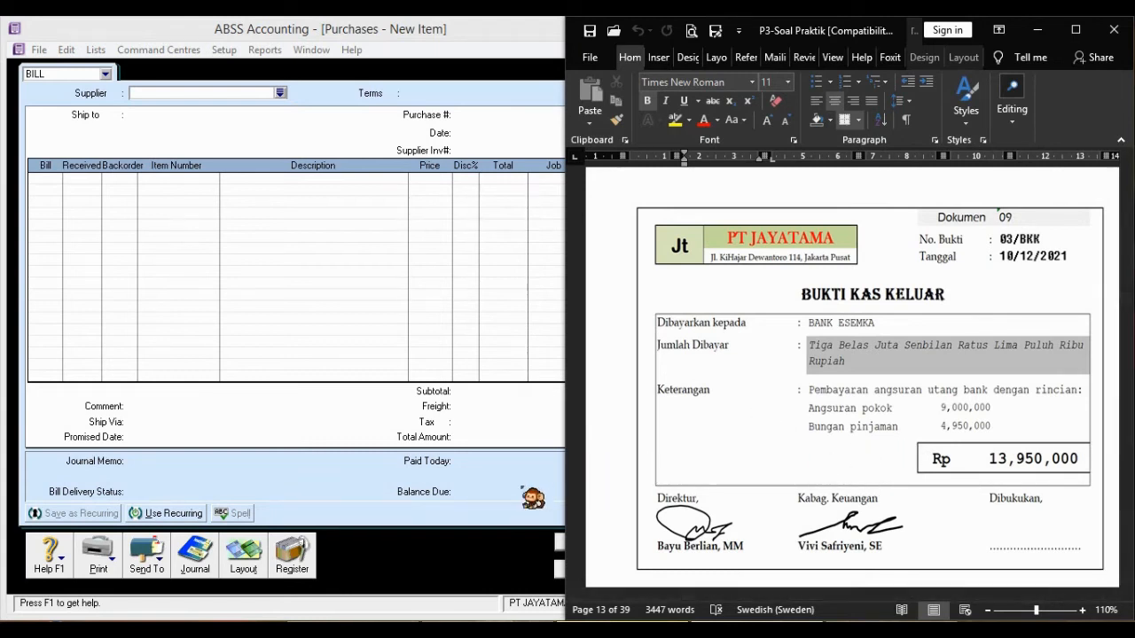
{"action": "left_click", "coordinate": [530, 496]}
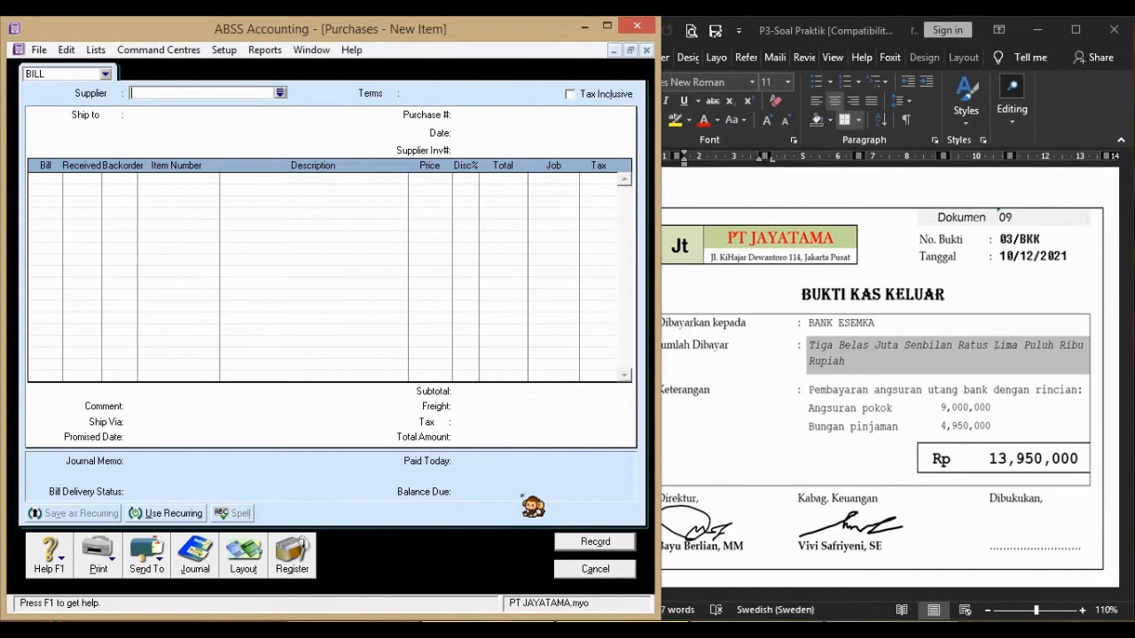
{"action": "left_click", "coordinate": [595, 569]}
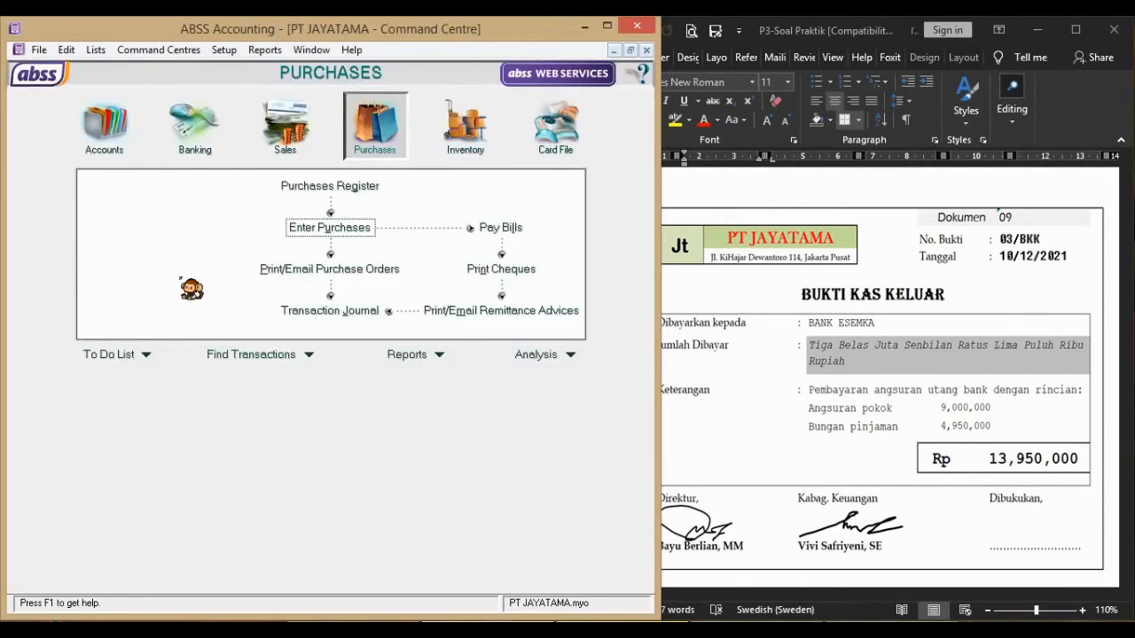
{"action": "left_click", "coordinate": [209, 125]}
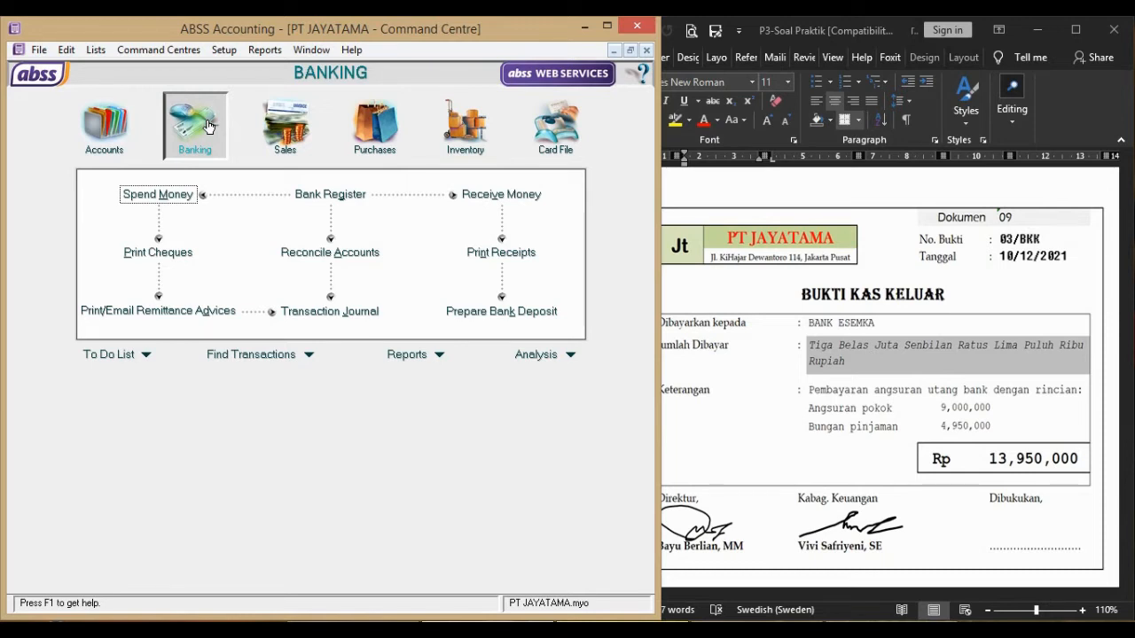
Start a Spend Money entry from the cash in bank account with cheque number 03/BKK, date 10/12/2021 and amount 13950000
{"action": "left_click", "coordinate": [192, 195]}
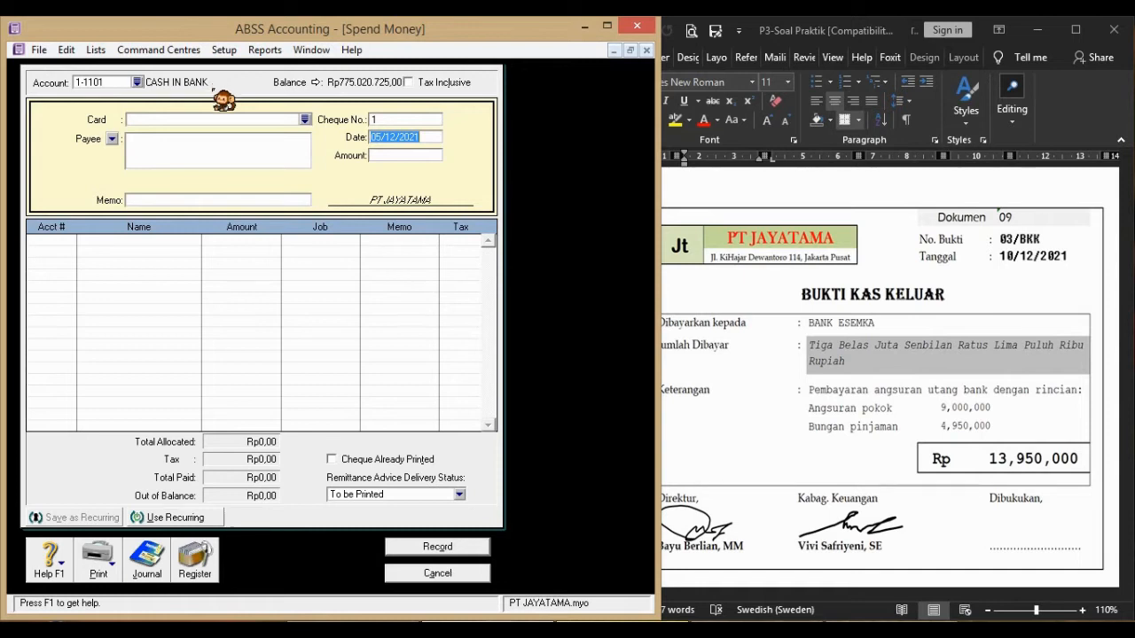
{"action": "left_click", "coordinate": [390, 120]}
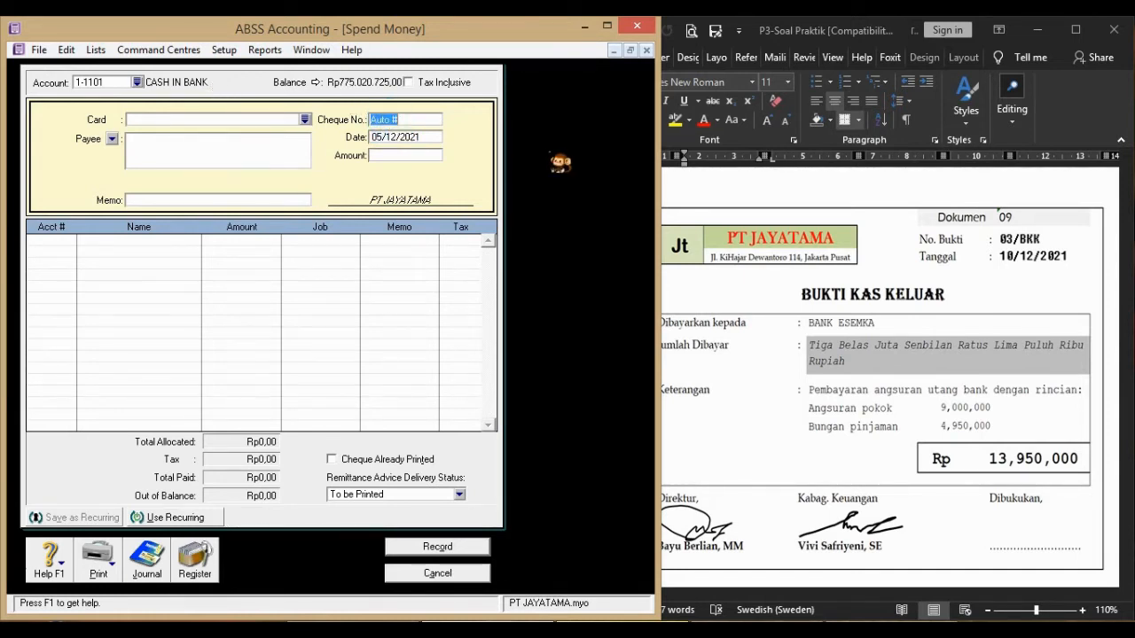
{"action": "type", "text": "03/BKK"}
{"action": "key", "text": "Tab"}
{"action": "type", "text": "10"}
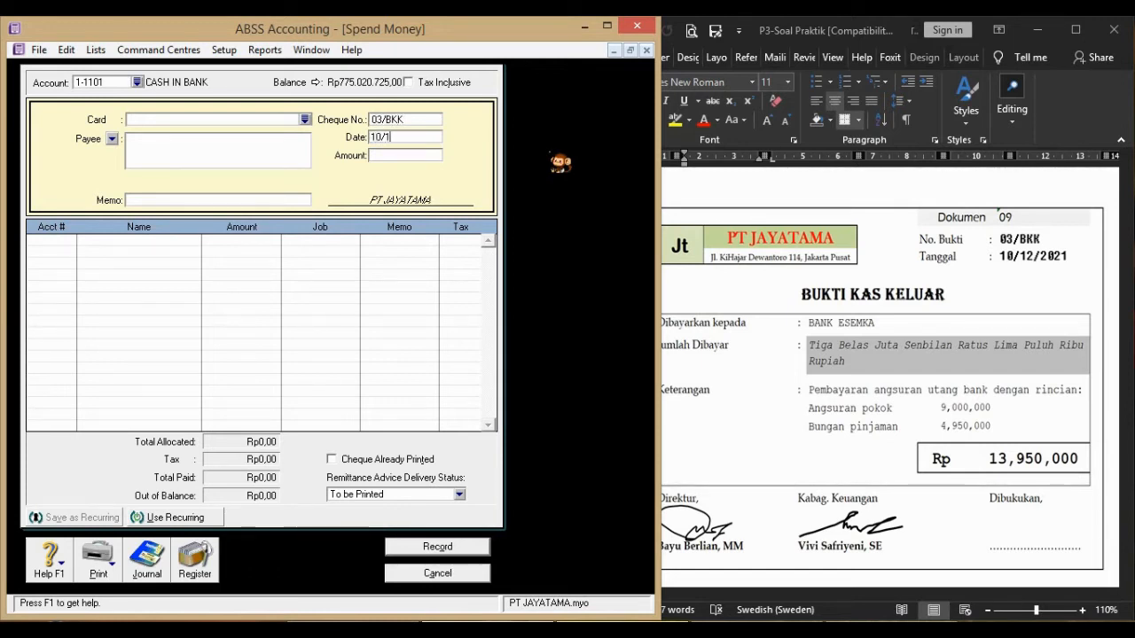
{"action": "key", "text": "Tab"}
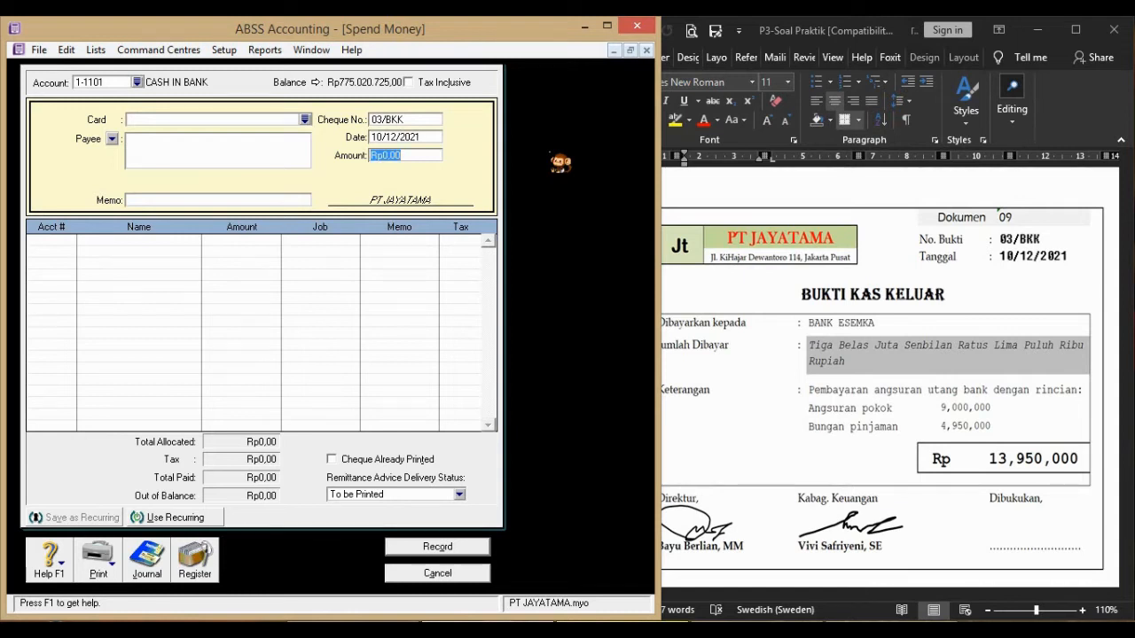
{"action": "type", "text": "13."}
{"action": "type", "text": "950."}
{"action": "type", "text": "0000"}
{"action": "key", "text": "Tab"}
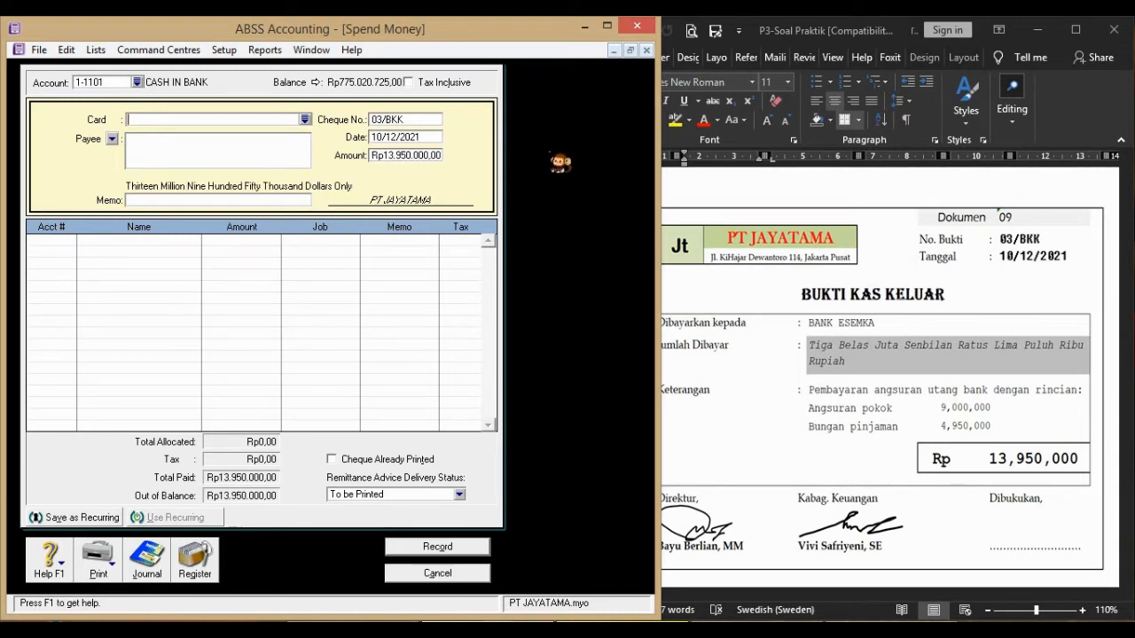
Enter BANK ESEMKA as payee and BAYAR ANGSURAN UTANG BANK as memo, and review the transaction recap
{"action": "left_click", "coordinate": [218, 147]}
{"action": "type", "text": "BANK ESEMKA"}
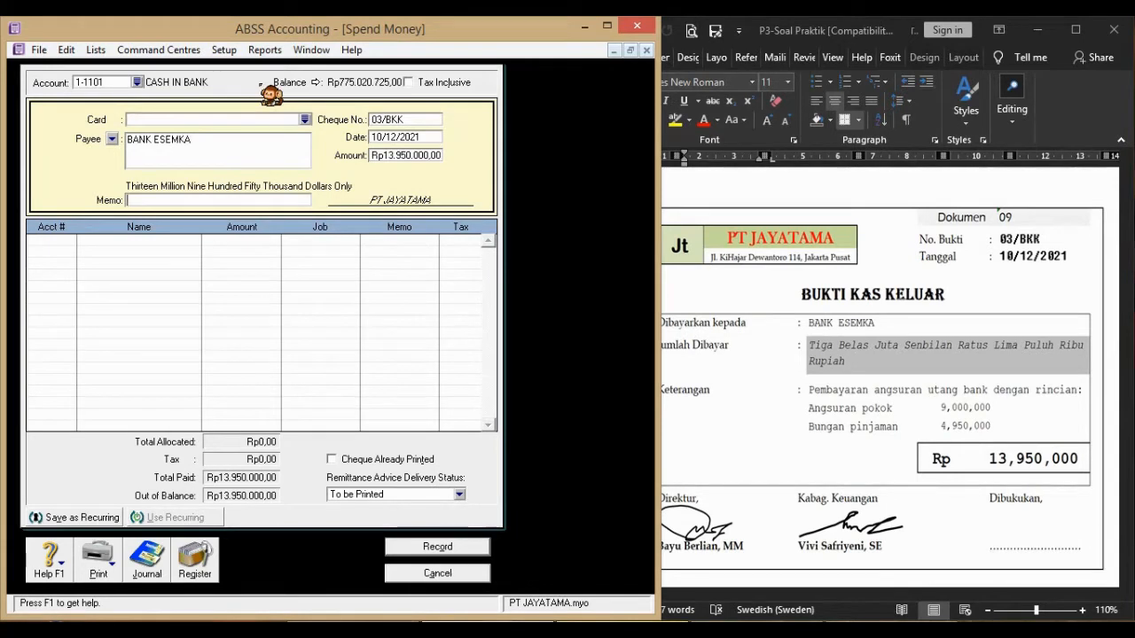
{"action": "type", "text": "BAYAR ANGSURAN UTA"}
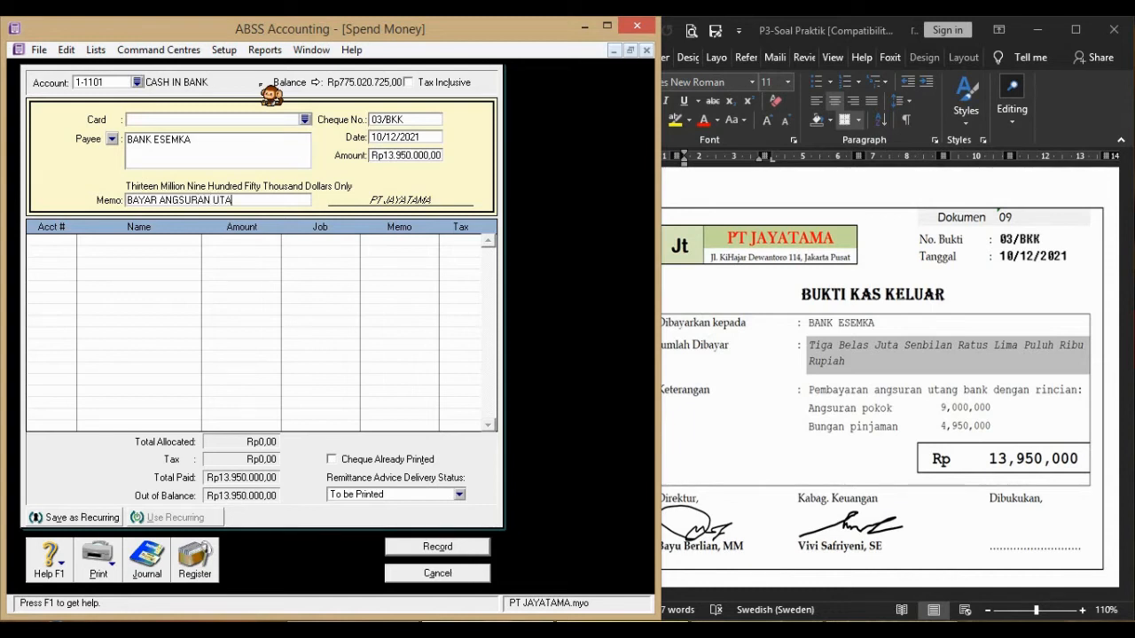
{"action": "type", "text": "NG BANK"}
{"action": "left_click", "coordinate": [259, 304]}
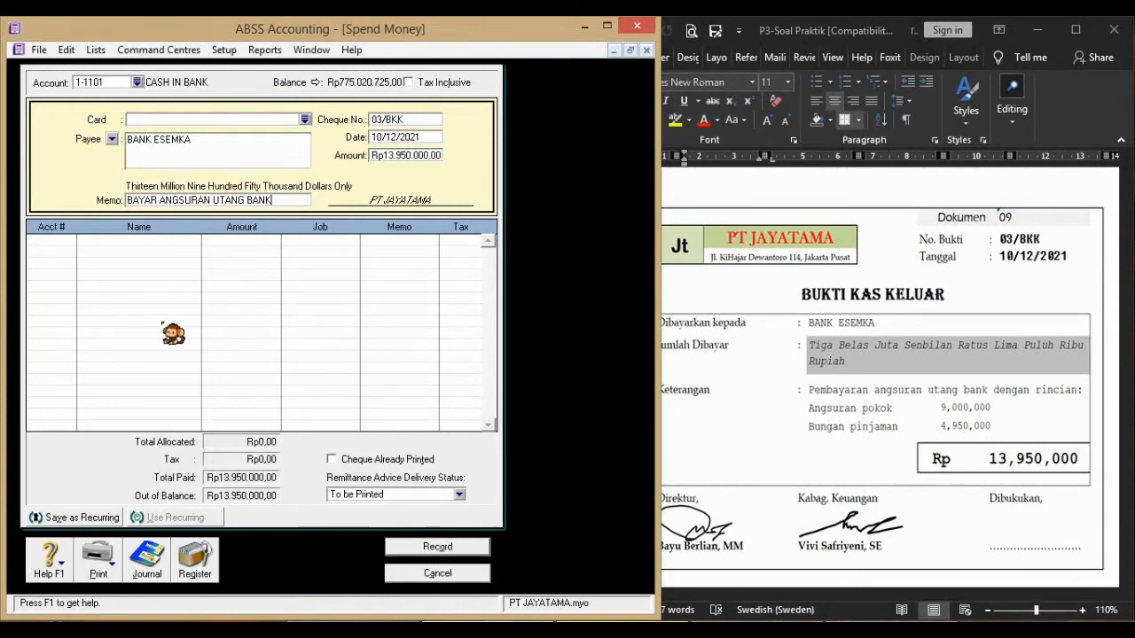
{"action": "key", "text": "ctrl+r"}
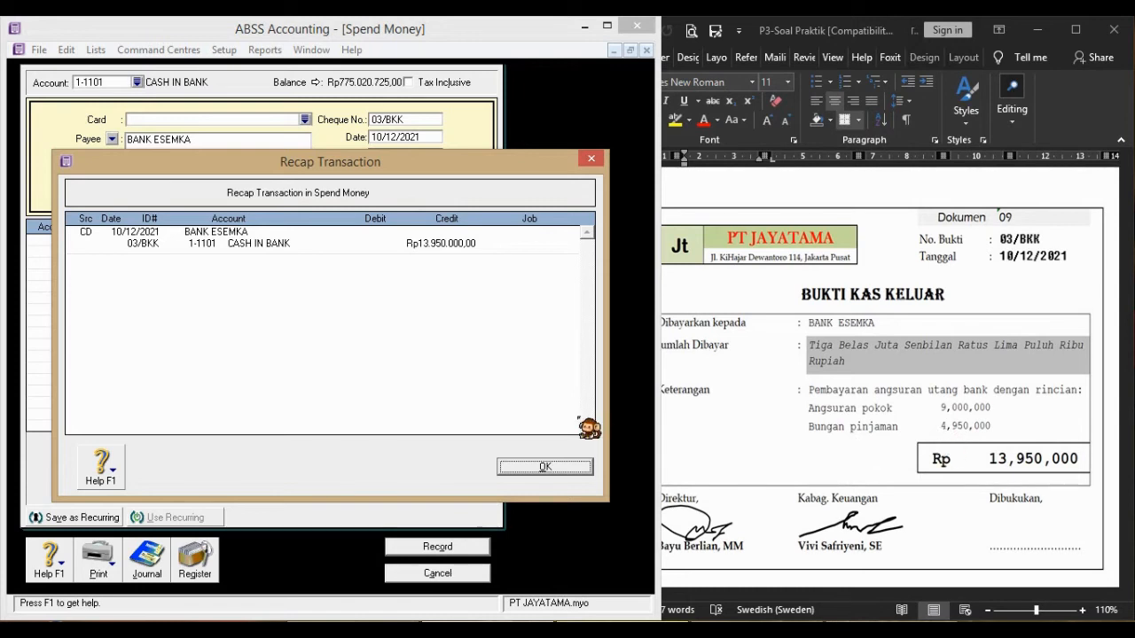
{"action": "left_click", "coordinate": [568, 468]}
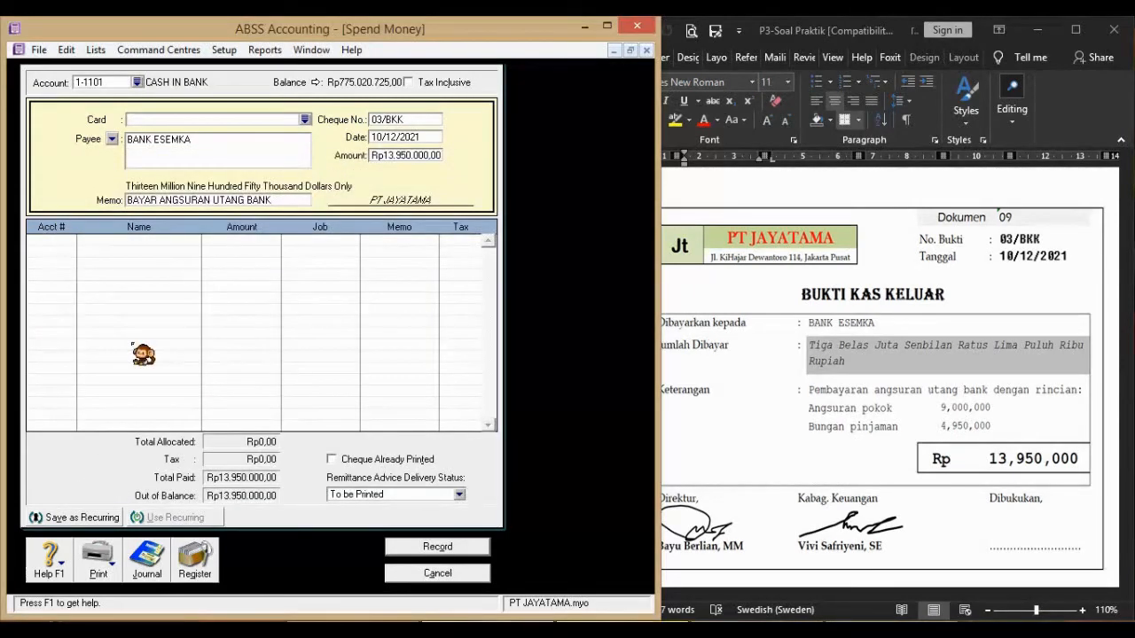
Allocate 9000000 of the payment to account 2-2101 BANK LOANS on the first line
{"action": "left_click", "coordinate": [66, 242]}
{"action": "left_click", "coordinate": [70, 241]}
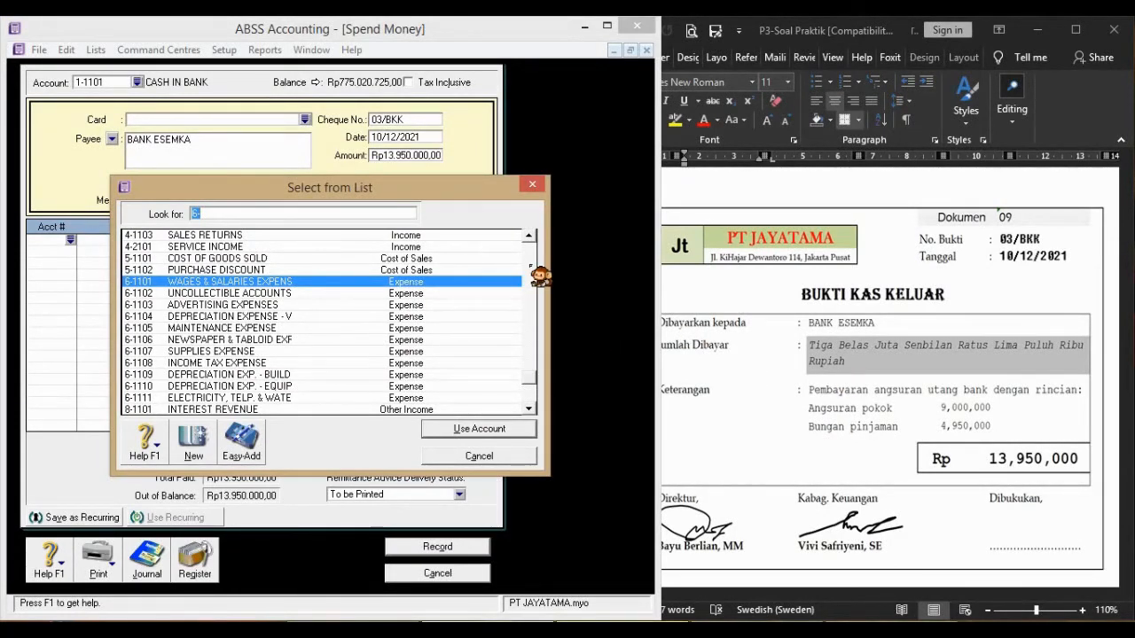
{"action": "type", "text": "2-2101"}
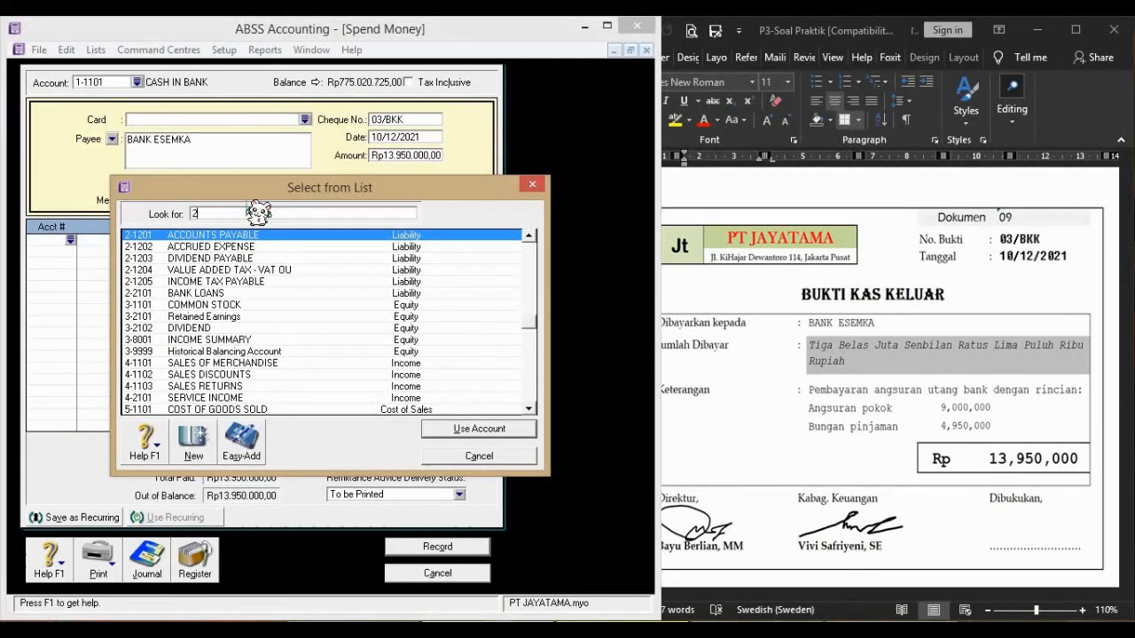
{"action": "left_click", "coordinate": [248, 295]}
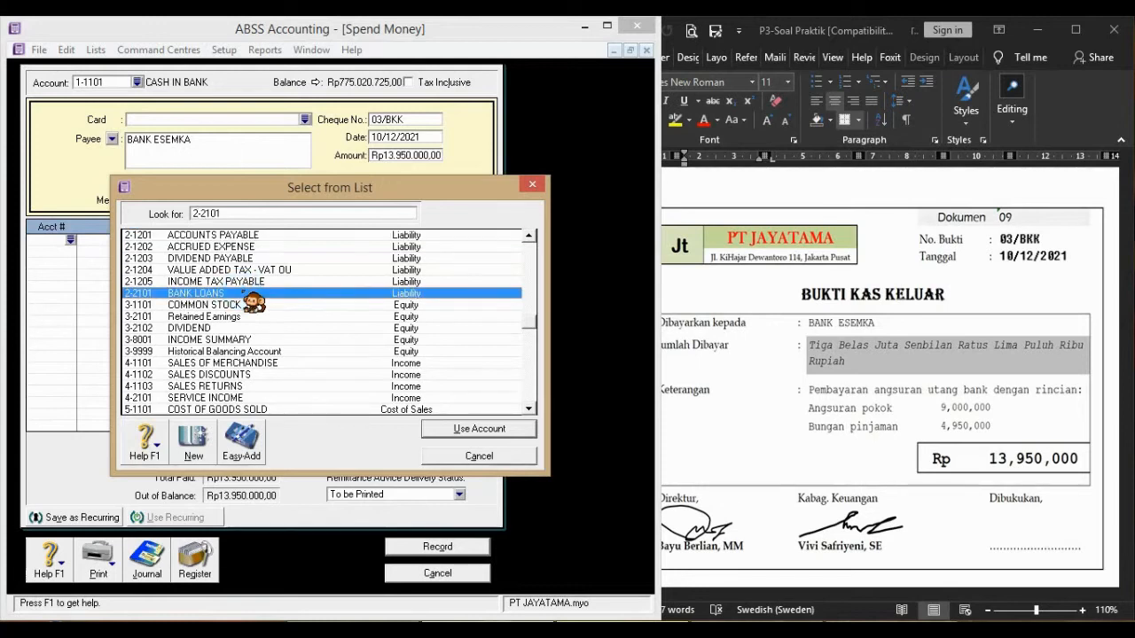
{"action": "left_click", "coordinate": [439, 432]}
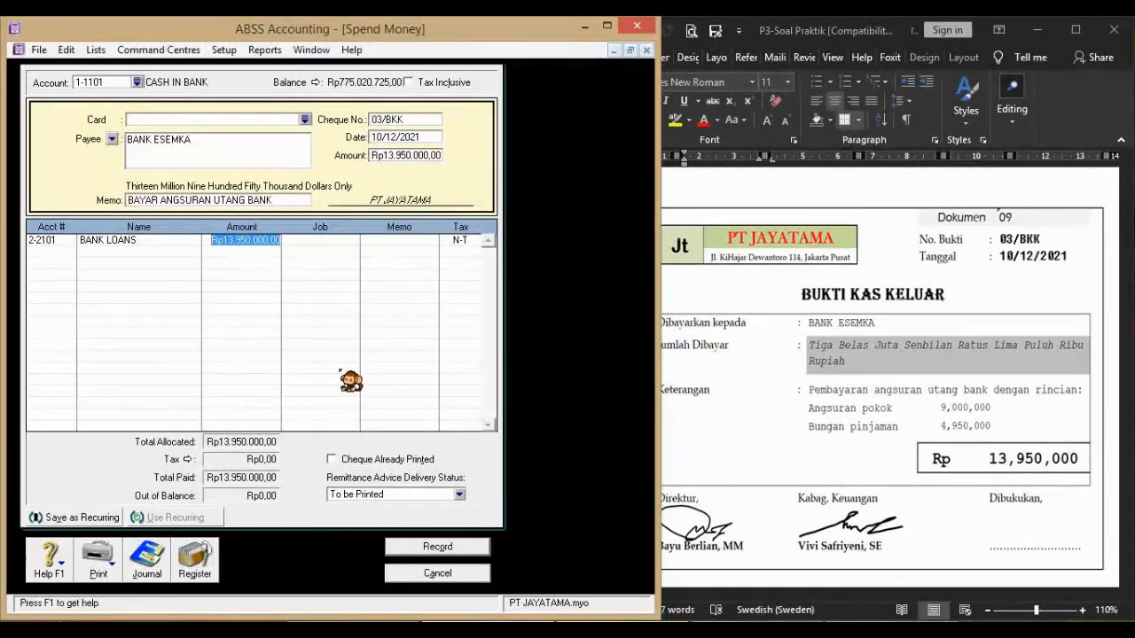
{"action": "type", "text": "9."}
{"action": "type", "text": "000.000"}
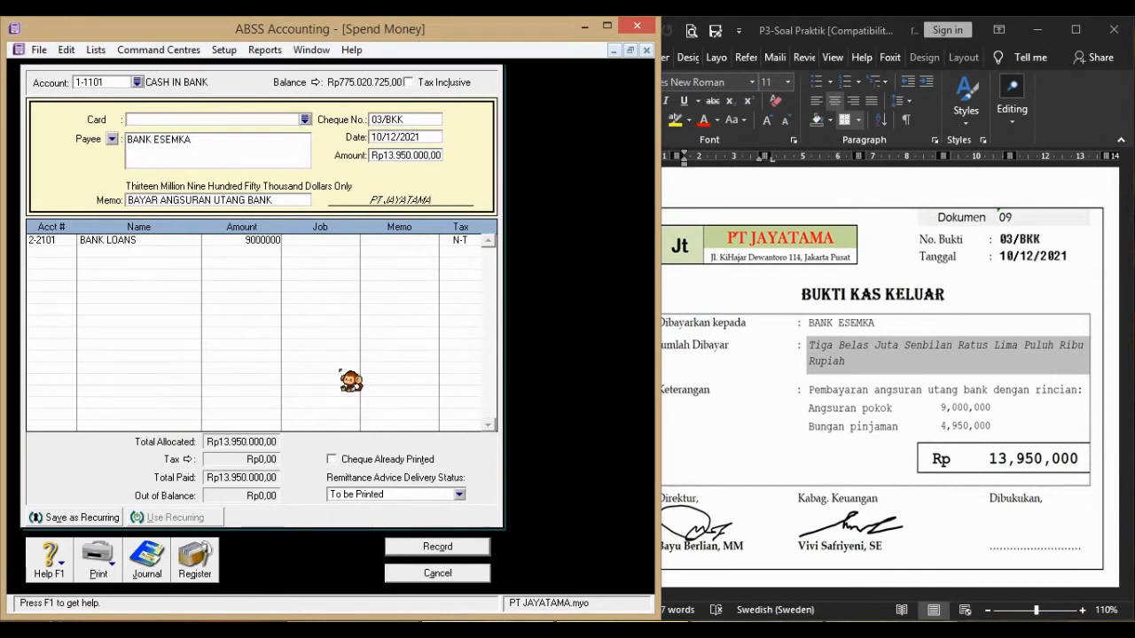
{"action": "key", "text": "Tab"}
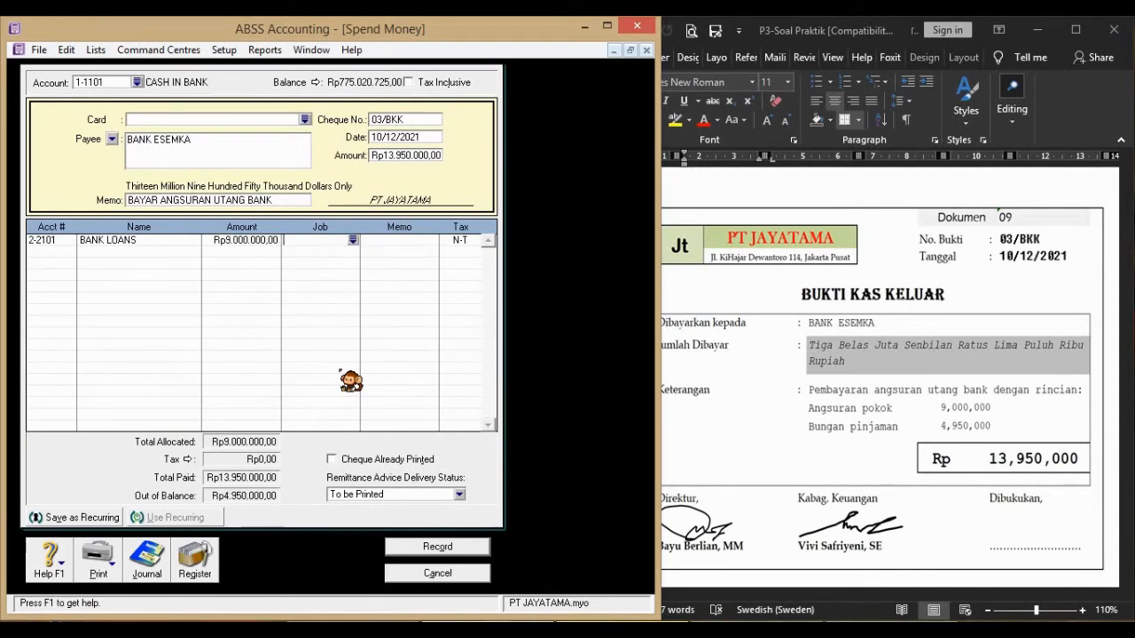
Allocate the remaining 4950000 to account 9-1101 INTEREST EXPENSE on the second line
{"action": "left_click", "coordinate": [75, 253]}
{"action": "type", "text": "6"}
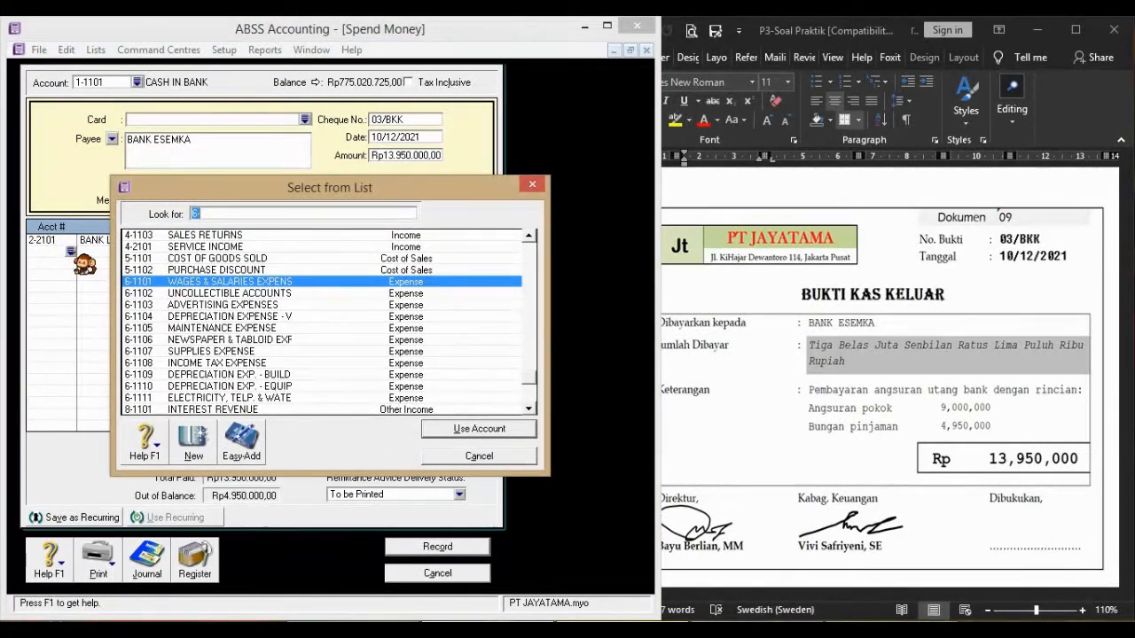
{"action": "type", "text": "9"}
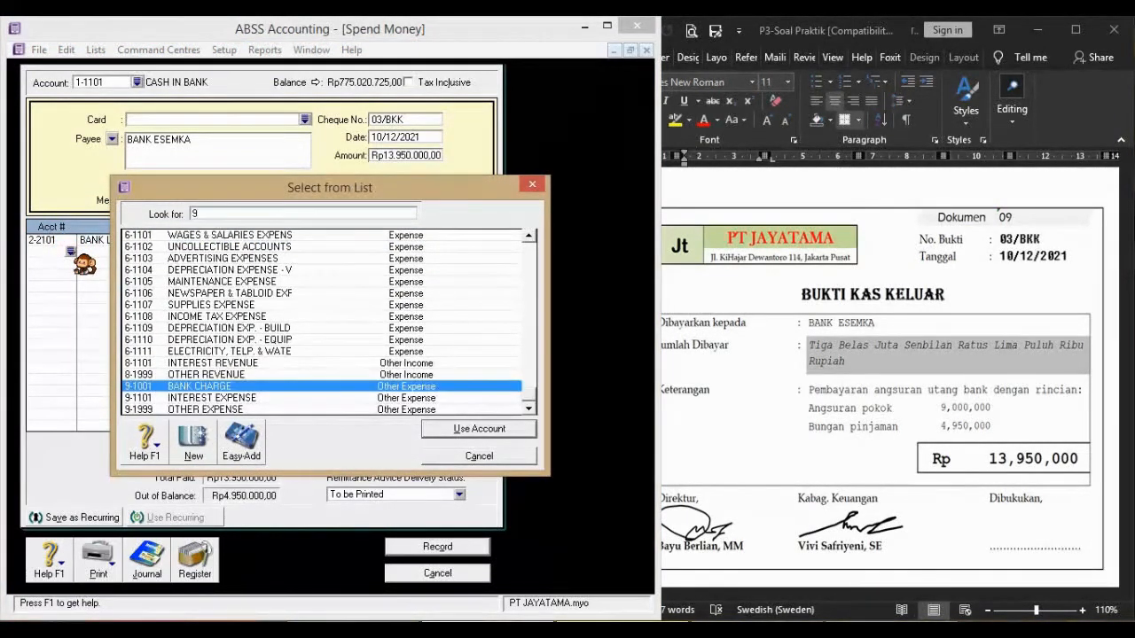
{"action": "left_click", "coordinate": [271, 397]}
{"action": "double_click", "coordinate": [271, 398]}
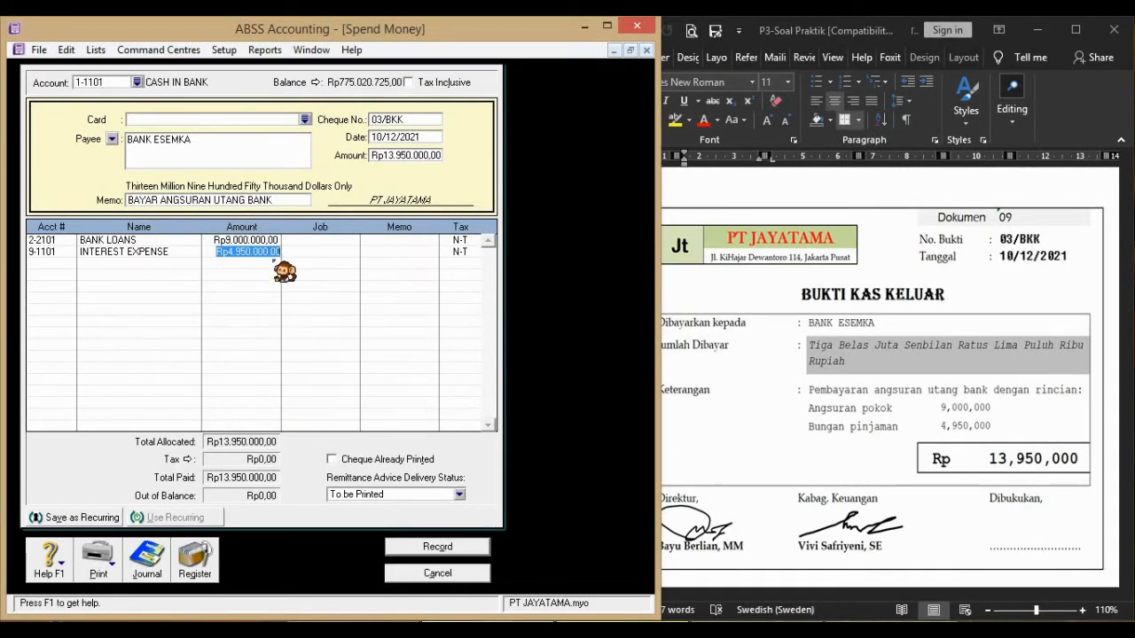
{"action": "key", "text": "Return"}
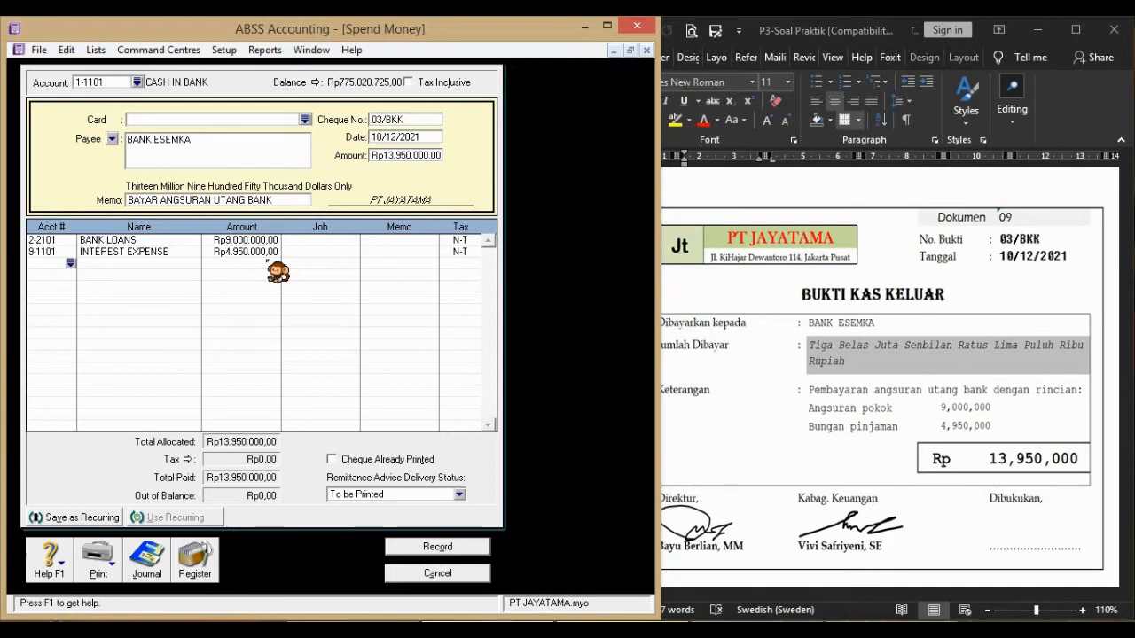
Review the recap of the bank loan instalment payment and record the transaction
{"action": "key", "text": "ctrl+r"}
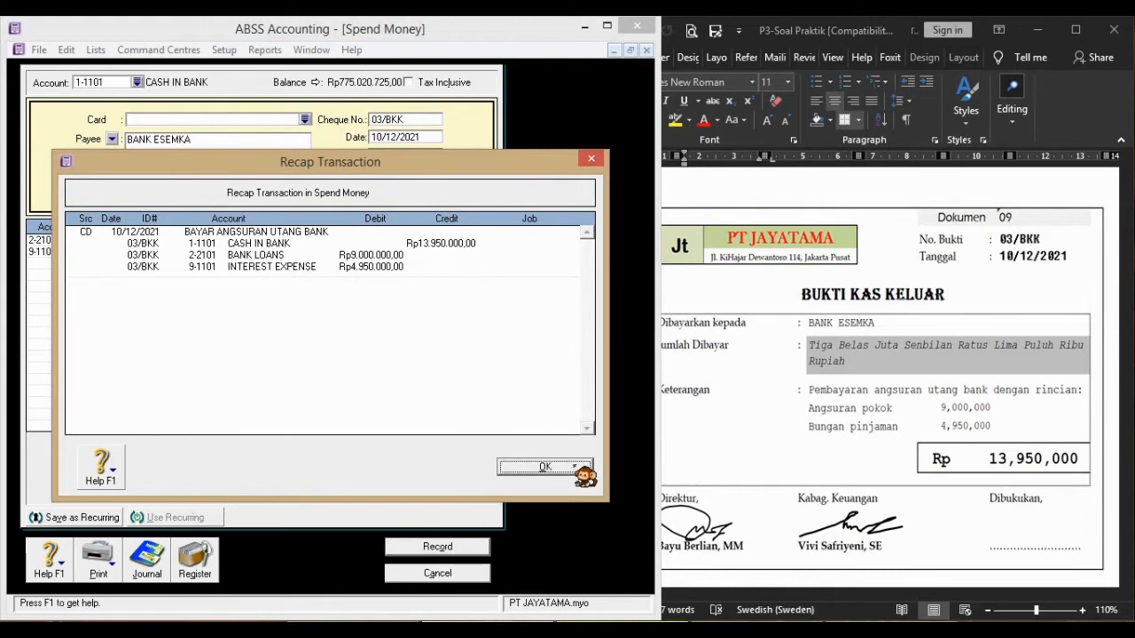
{"action": "left_click", "coordinate": [576, 468]}
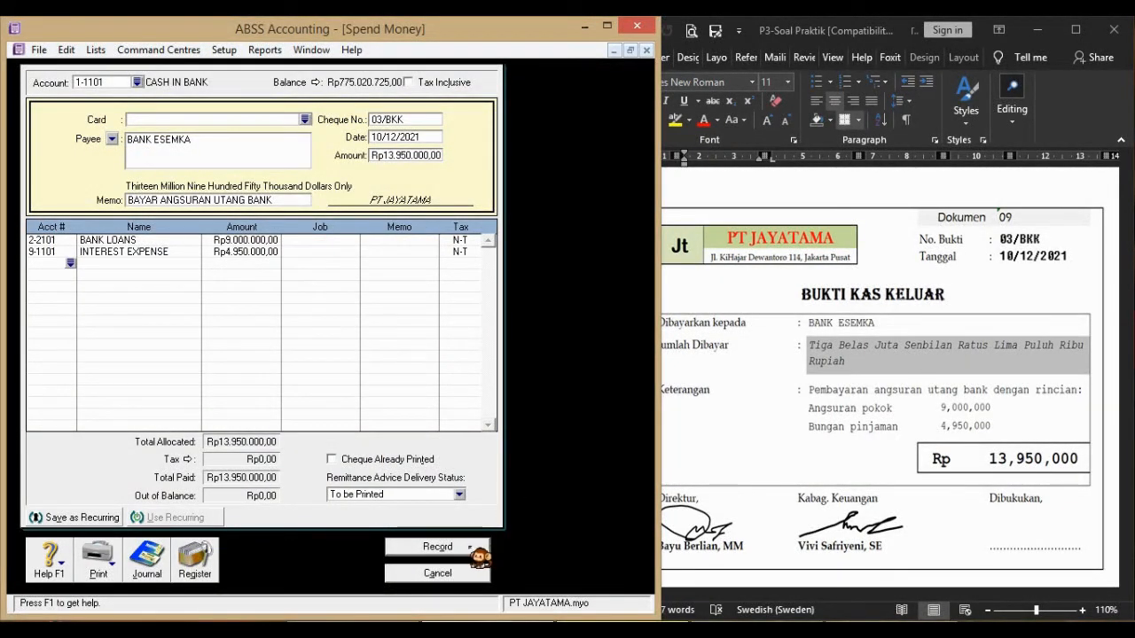
{"action": "left_click", "coordinate": [437, 547]}
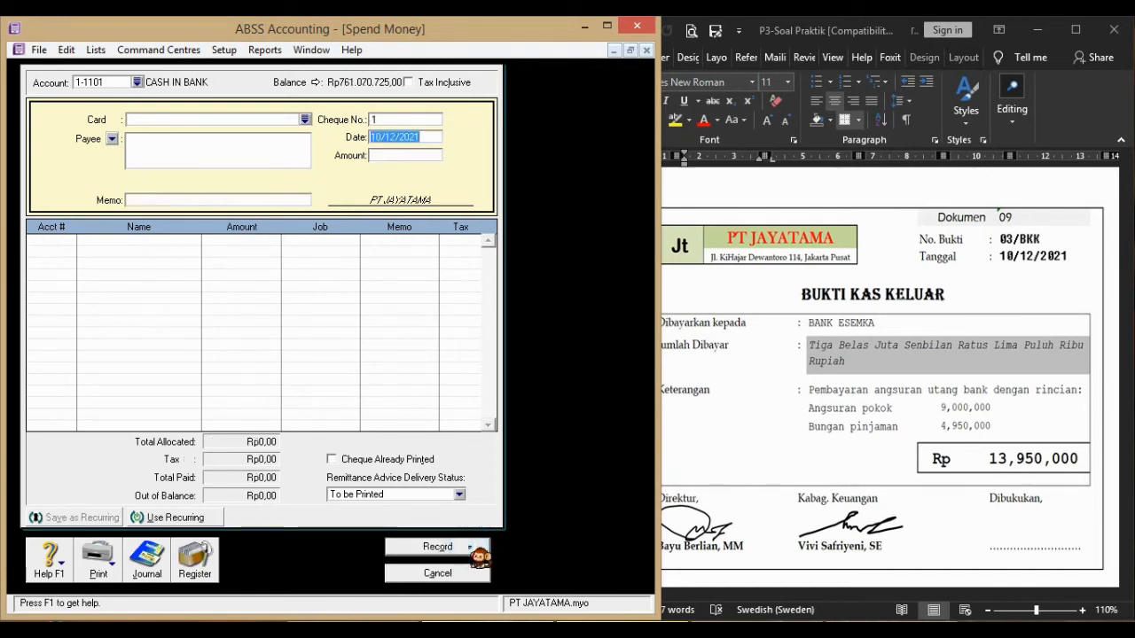
Find petty cash voucher 02/VKK (Dokumen 10) in the Word document and set the paying account in ABSS to 1-1102 PETTY CASH
{"action": "left_click", "coordinate": [745, 436]}
{"action": "scroll", "coordinate": [749, 436], "scroll_direction": "down", "scroll_amount": 8}
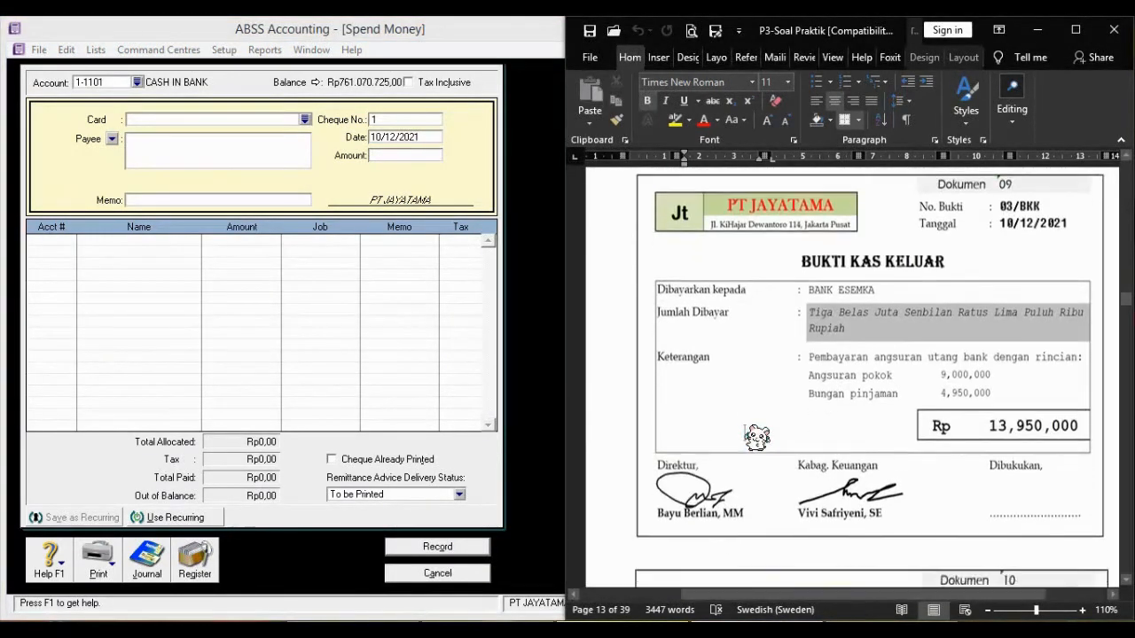
{"action": "scroll", "coordinate": [756, 436], "scroll_direction": "down", "scroll_amount": 2}
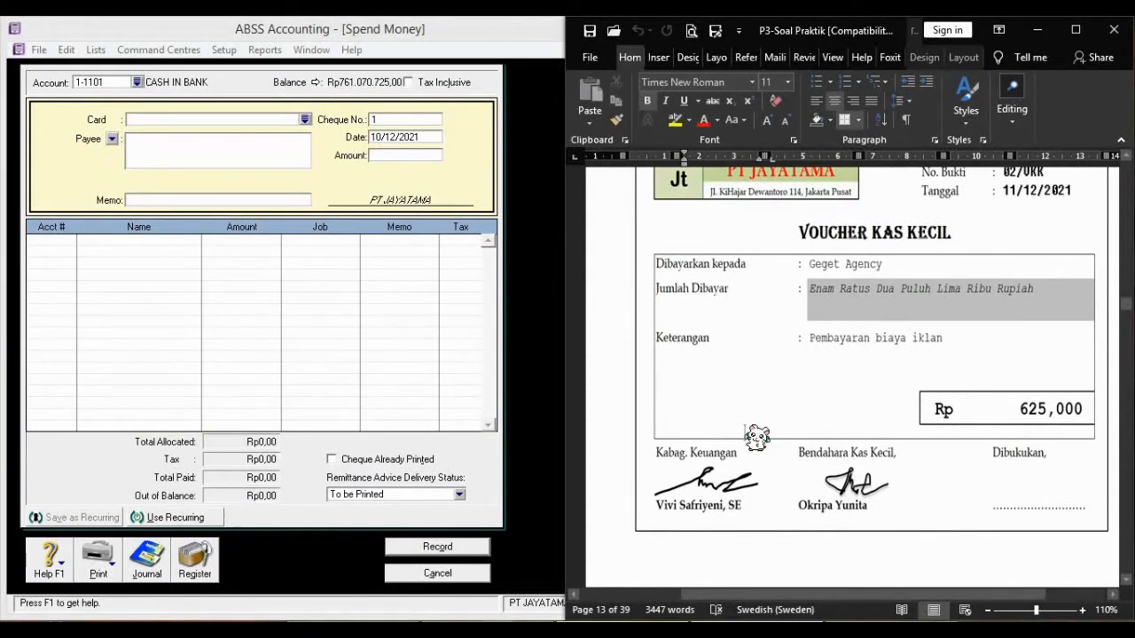
{"action": "scroll", "coordinate": [757, 436], "scroll_direction": "up", "scroll_amount": 1}
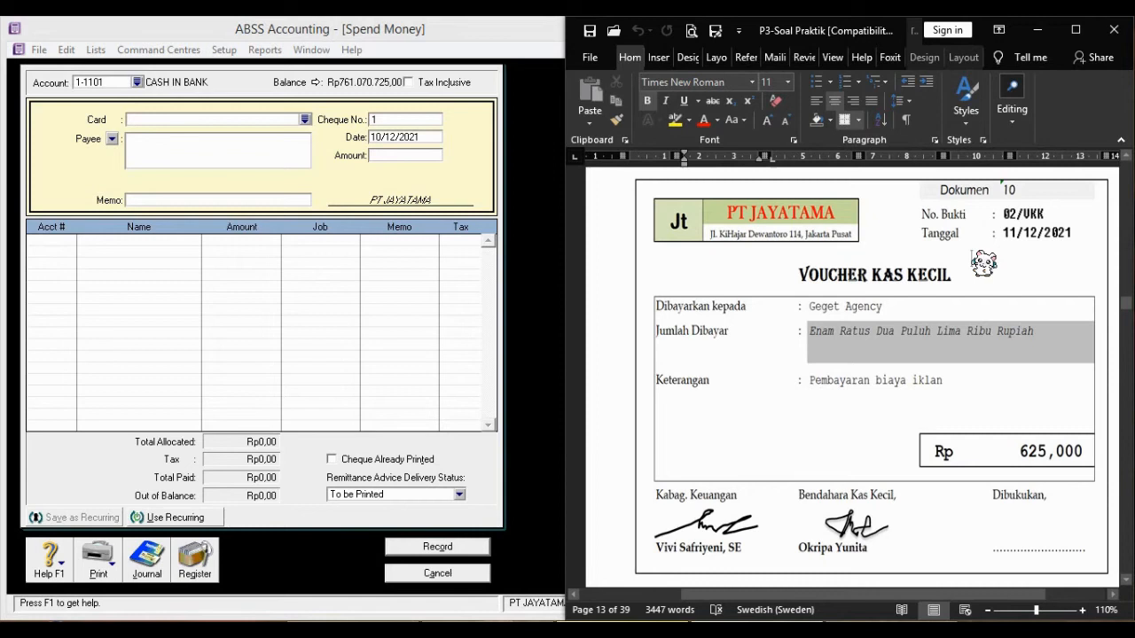
{"action": "left_click", "coordinate": [532, 342]}
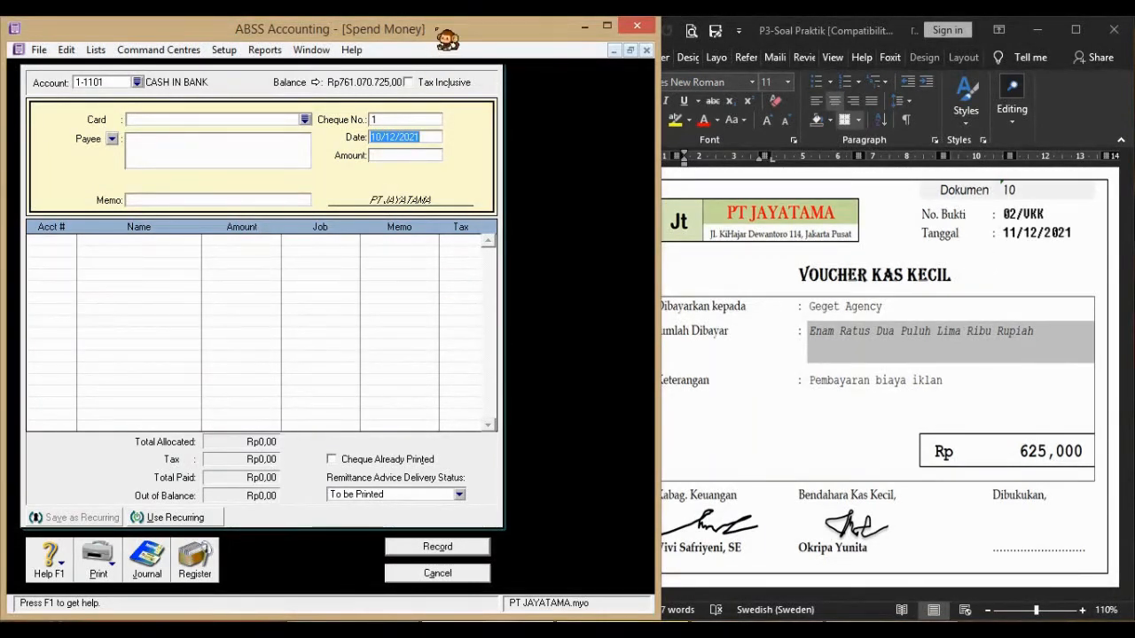
{"action": "left_click", "coordinate": [136, 83]}
{"action": "left_click", "coordinate": [233, 246]}
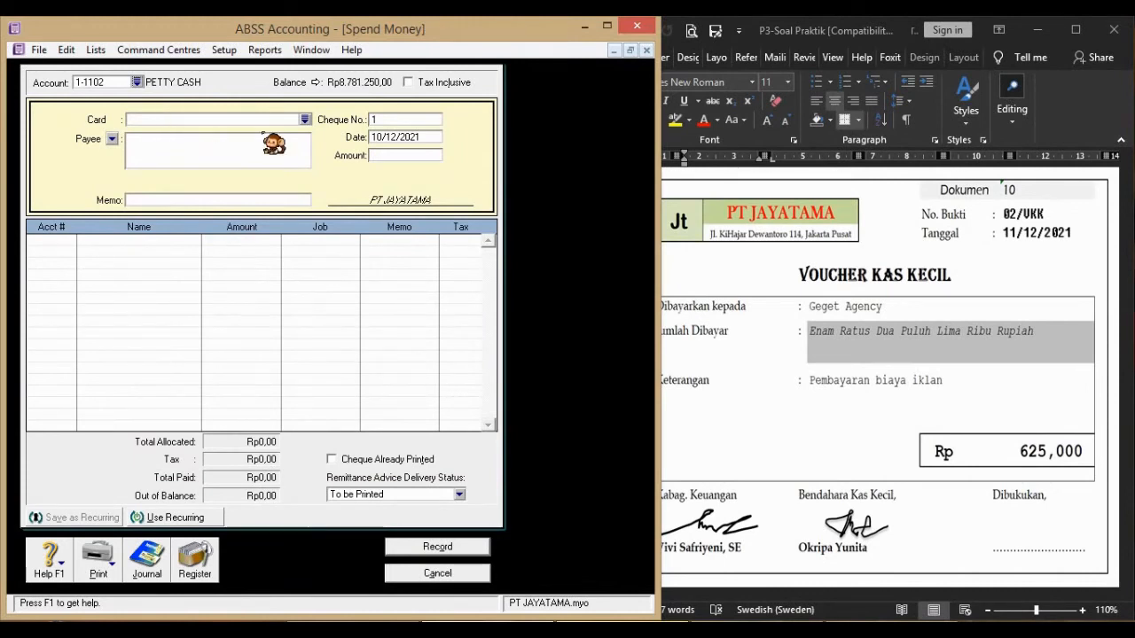
Fill in the petty cash payment with cheque number 02/VKK, date 11/12/2021 and amount 625000
{"action": "left_click", "coordinate": [407, 120]}
{"action": "type", "text": "02/VKK"}
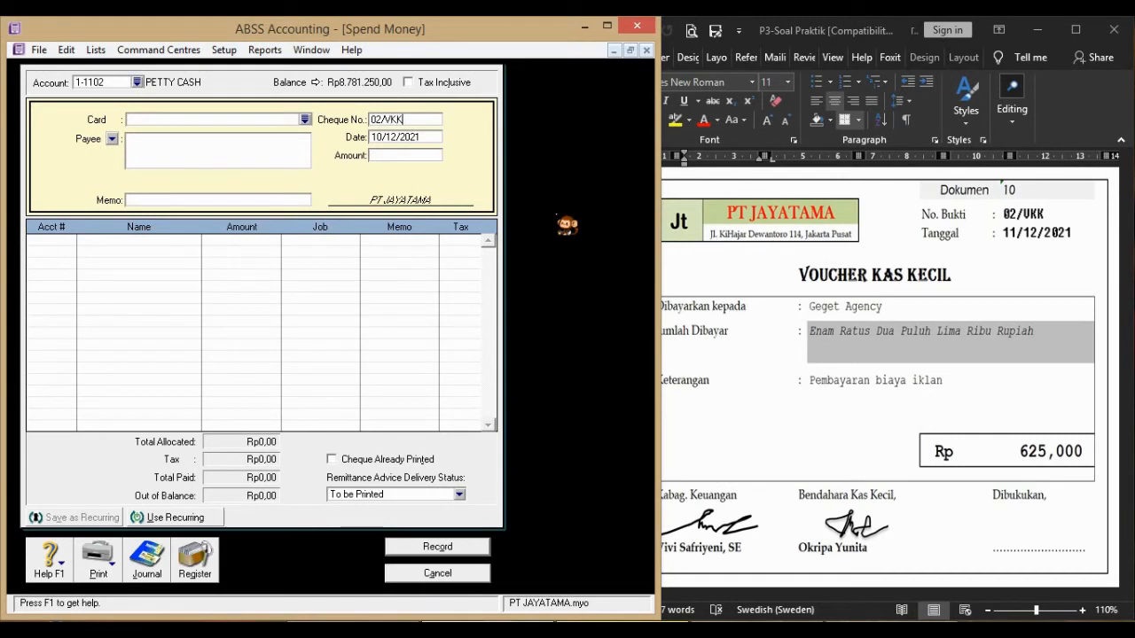
{"action": "key", "text": "Tab"}
{"action": "type", "text": "1"}
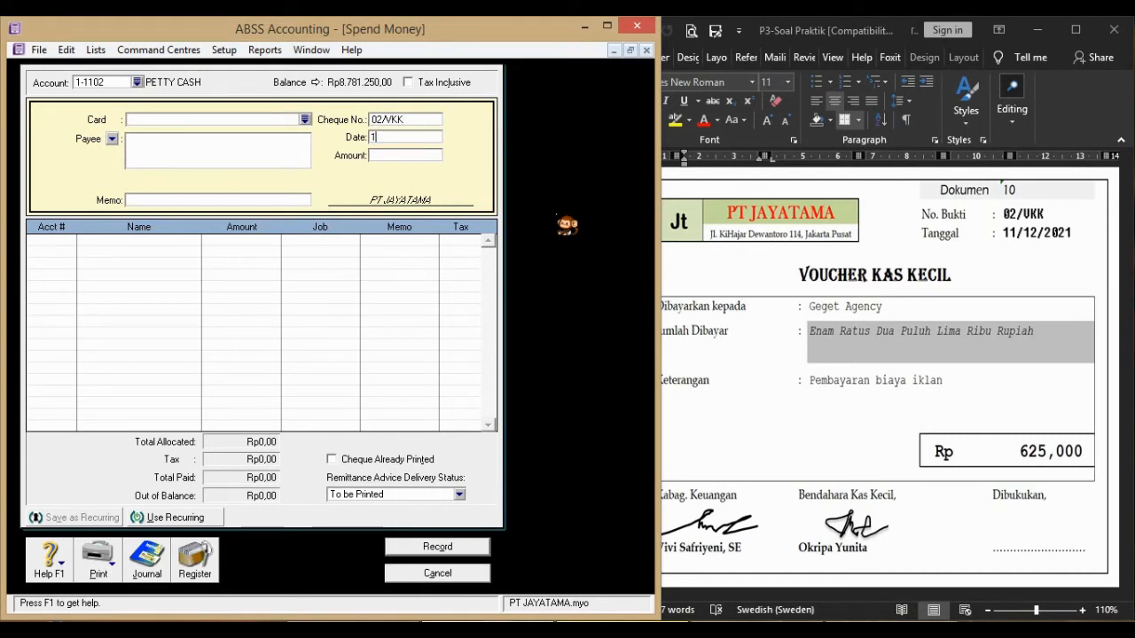
{"action": "type", "text": "1/12/2021"}
{"action": "key", "text": "Tab"}
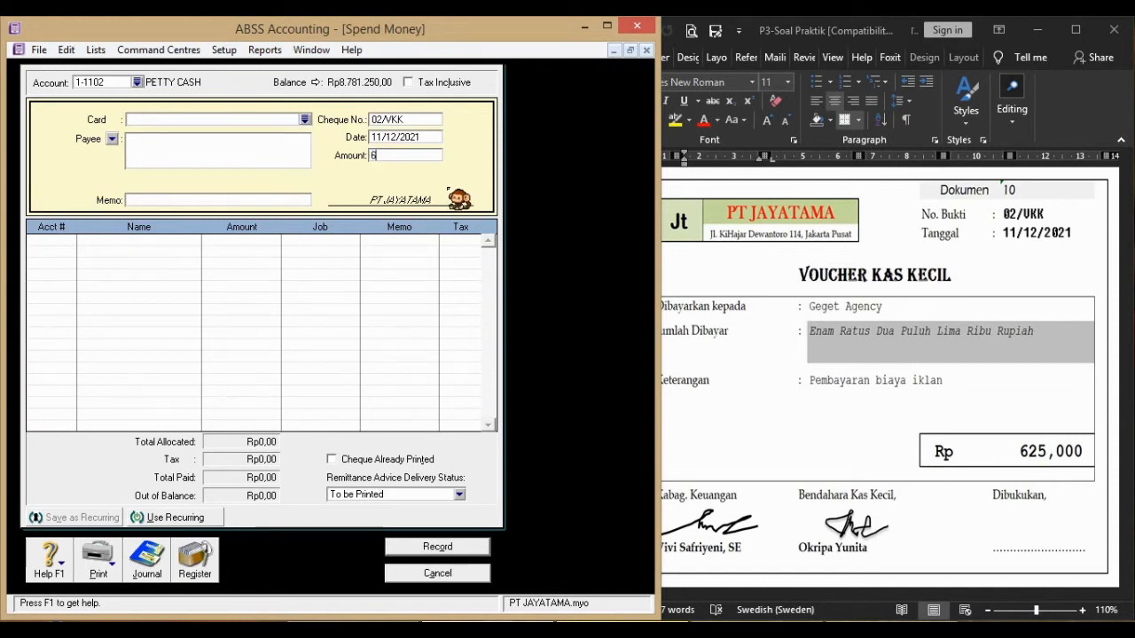
{"action": "type", "text": "625000"}
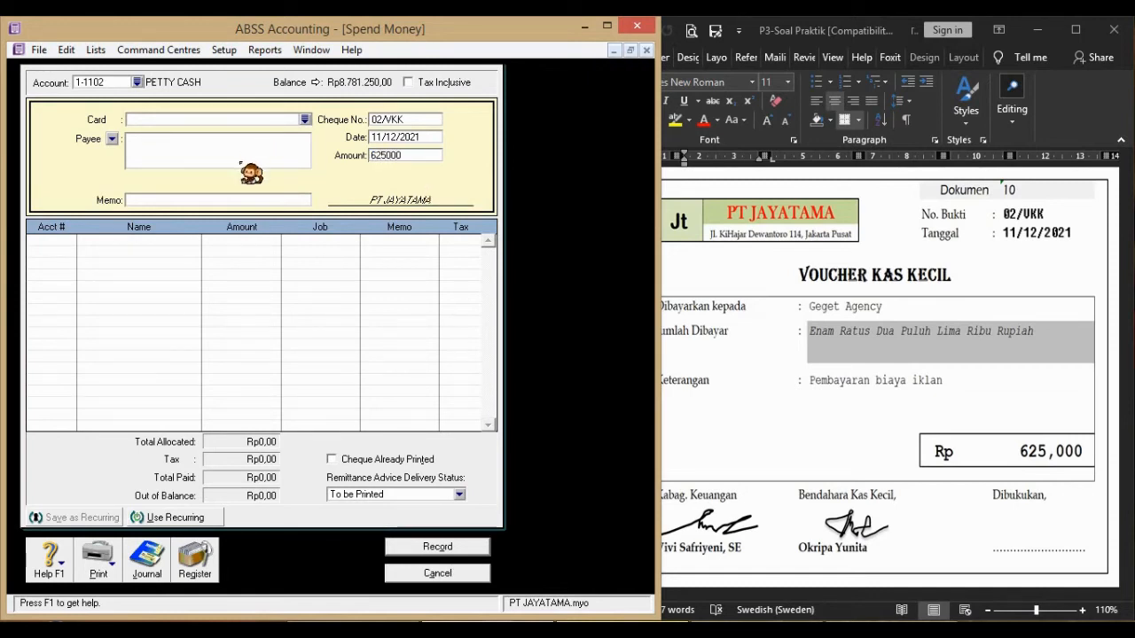
Enter GEGET AGENCY as payee and BAYAR BIAYA IKLAN as memo, and review the petty cash payment's recap
{"action": "left_click", "coordinate": [247, 160]}
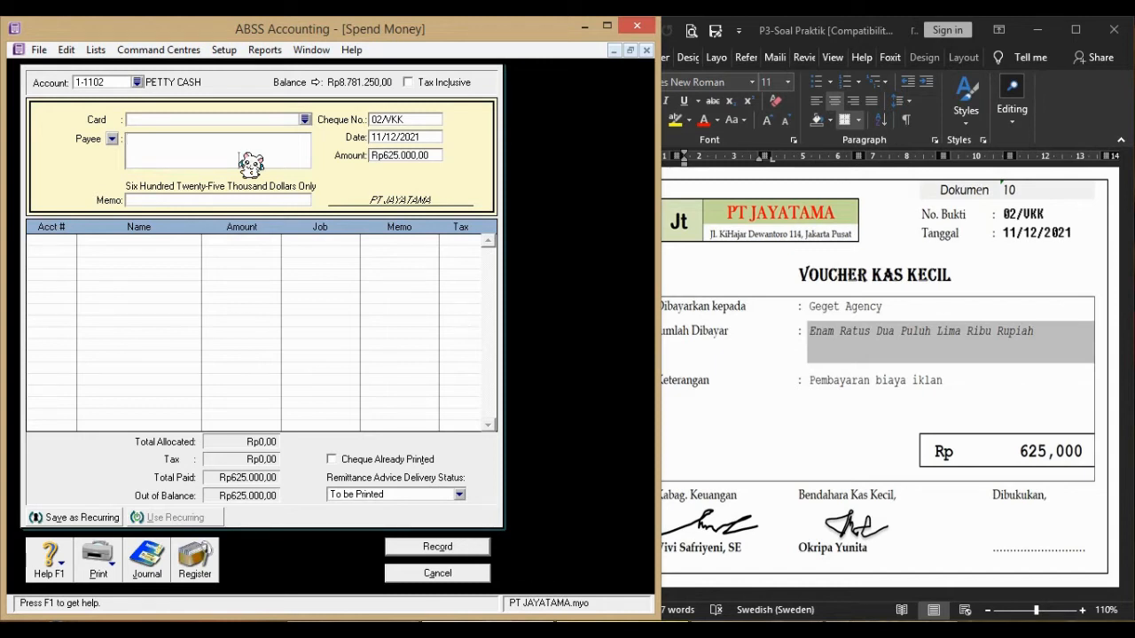
{"action": "type", "text": "GEGET AGENCY"}
{"action": "key", "text": "Tab"}
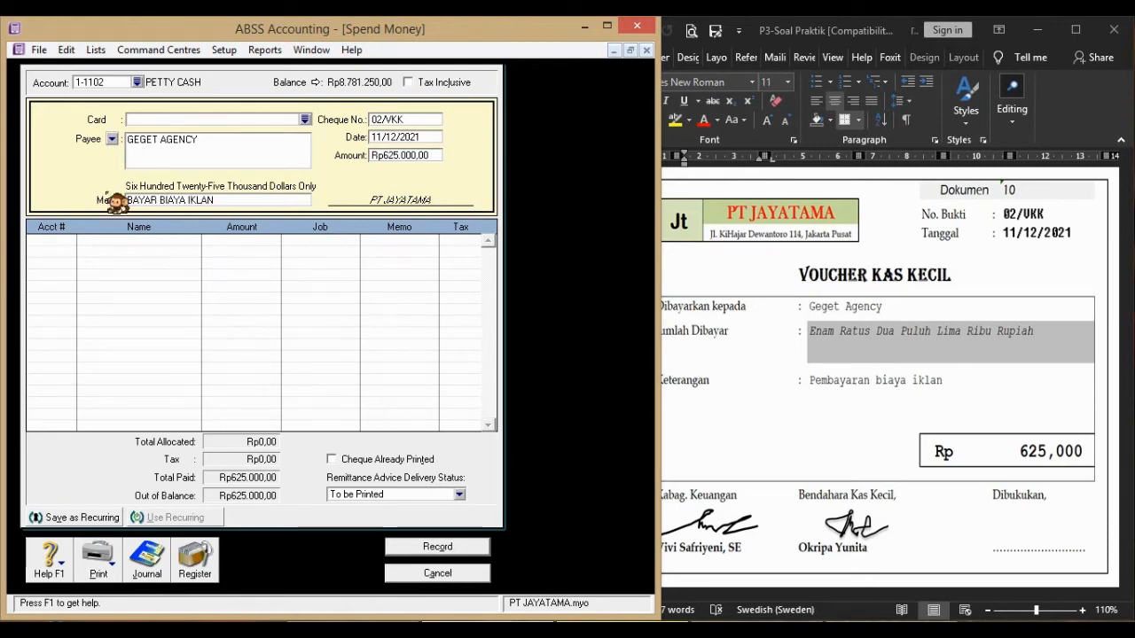
{"action": "key", "text": "ctrl+r"}
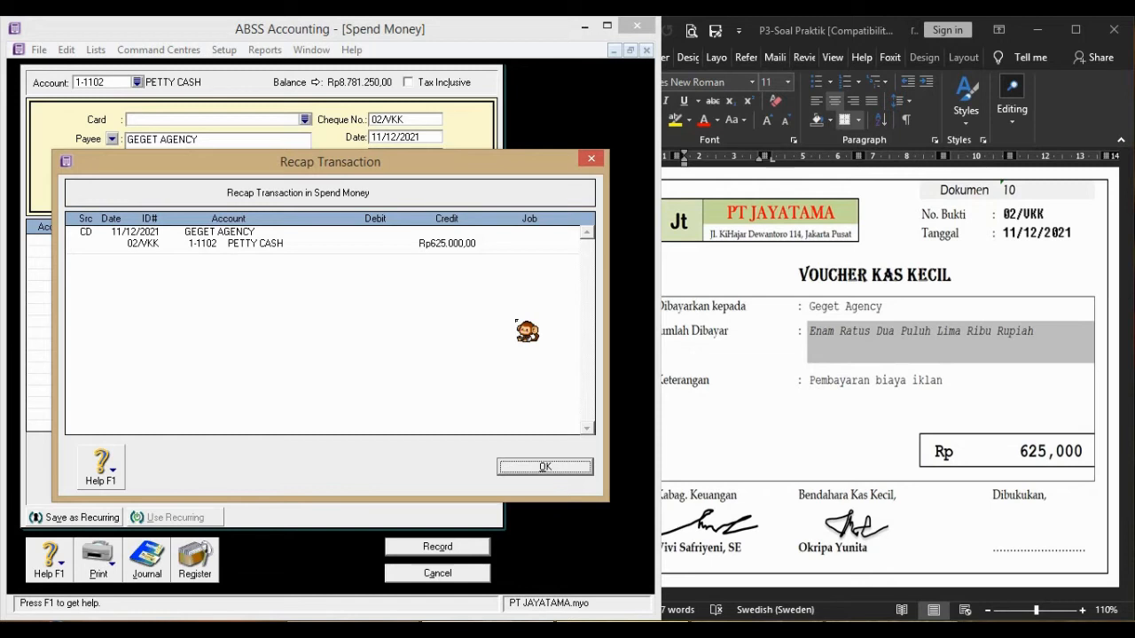
{"action": "left_click", "coordinate": [543, 470]}
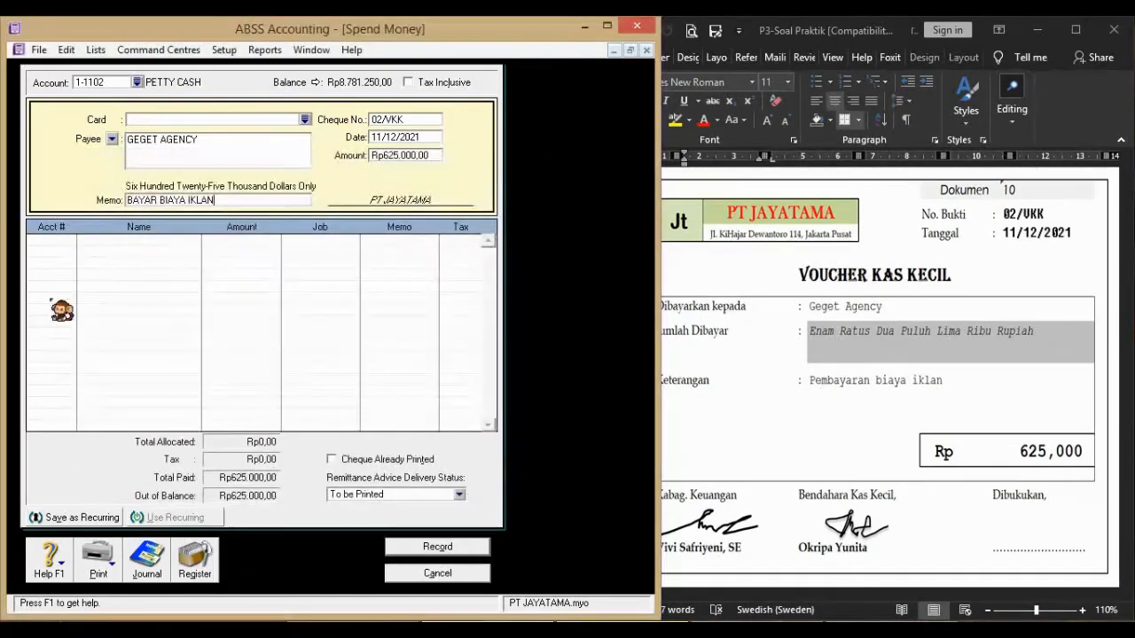
Allocate the full Rp625.000 petty cash payment to expense account 6-1103 ADVERTISING EXPENSES
{"action": "left_click", "coordinate": [55, 242]}
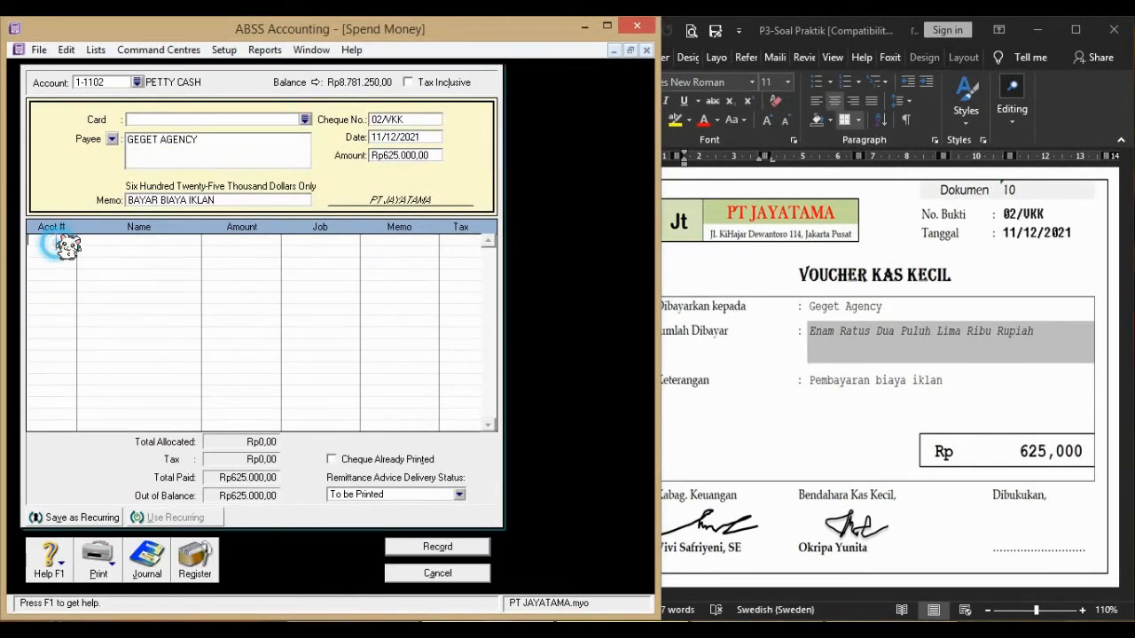
{"action": "type", "text": "6"}
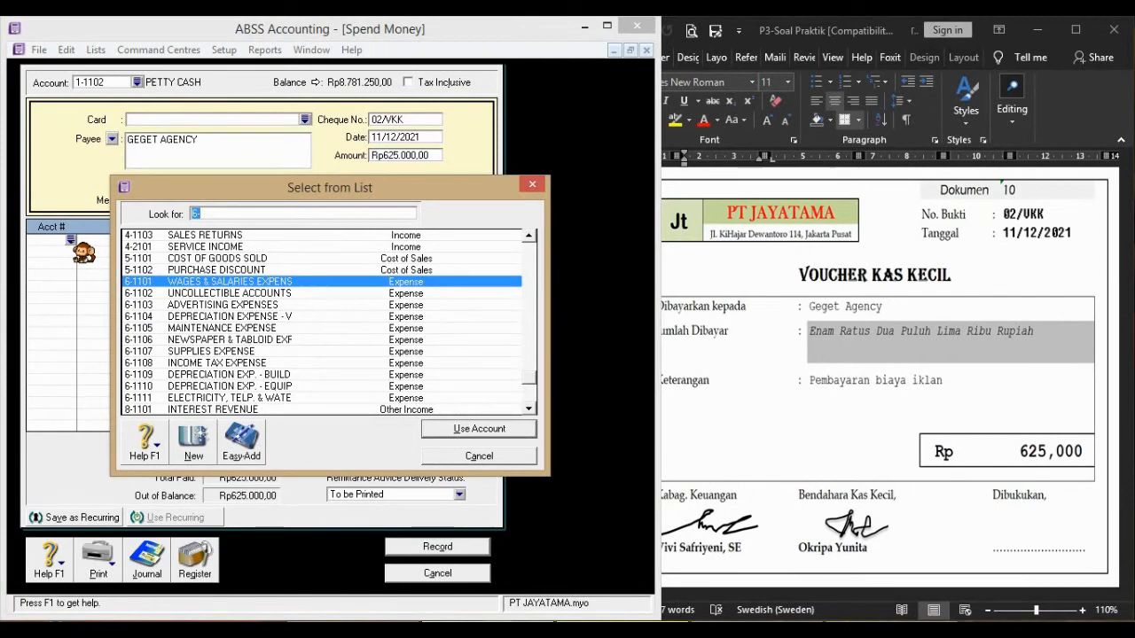
{"action": "left_click", "coordinate": [211, 304]}
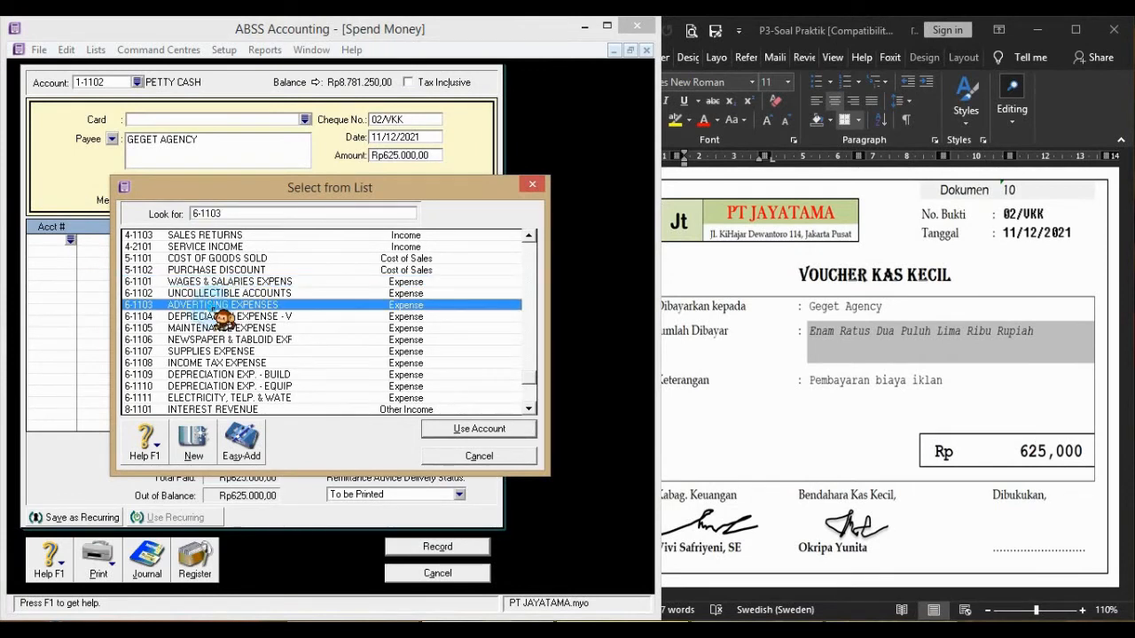
{"action": "left_click", "coordinate": [438, 430]}
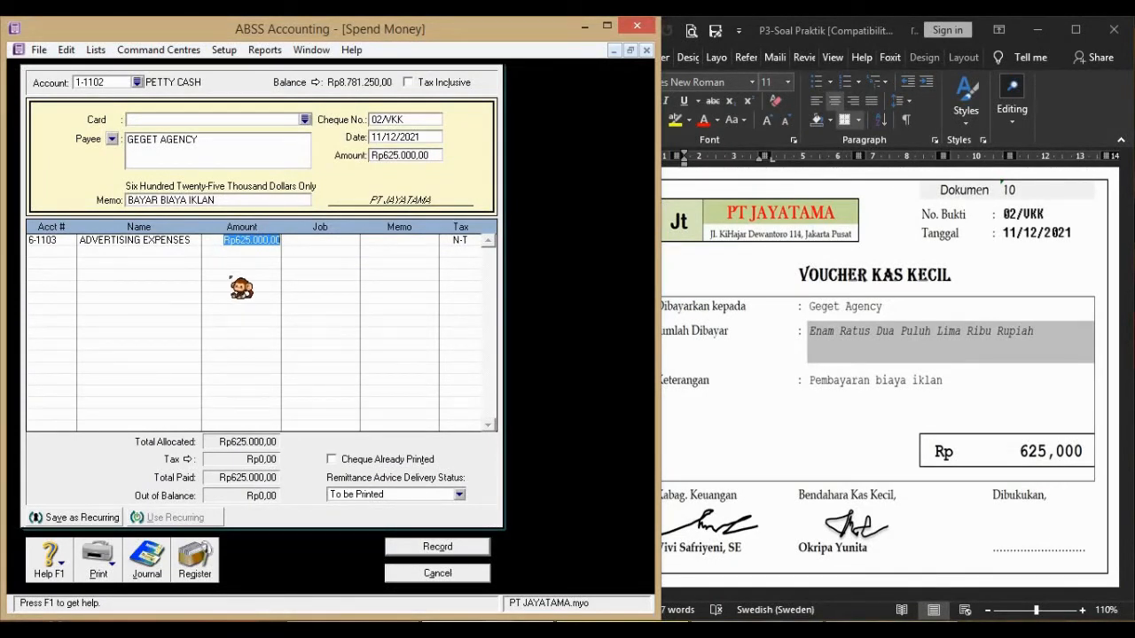
{"action": "key", "text": "Return"}
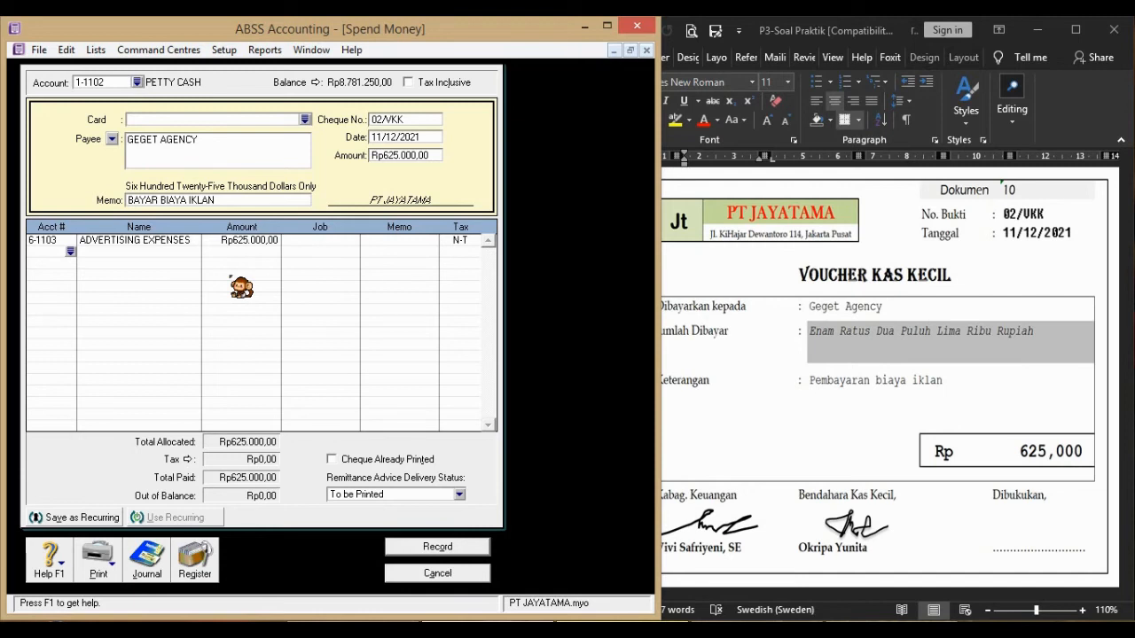
Review the transaction recap for payment 02/VKK and record the petty cash payment
{"action": "key", "text": "ctrl+r"}
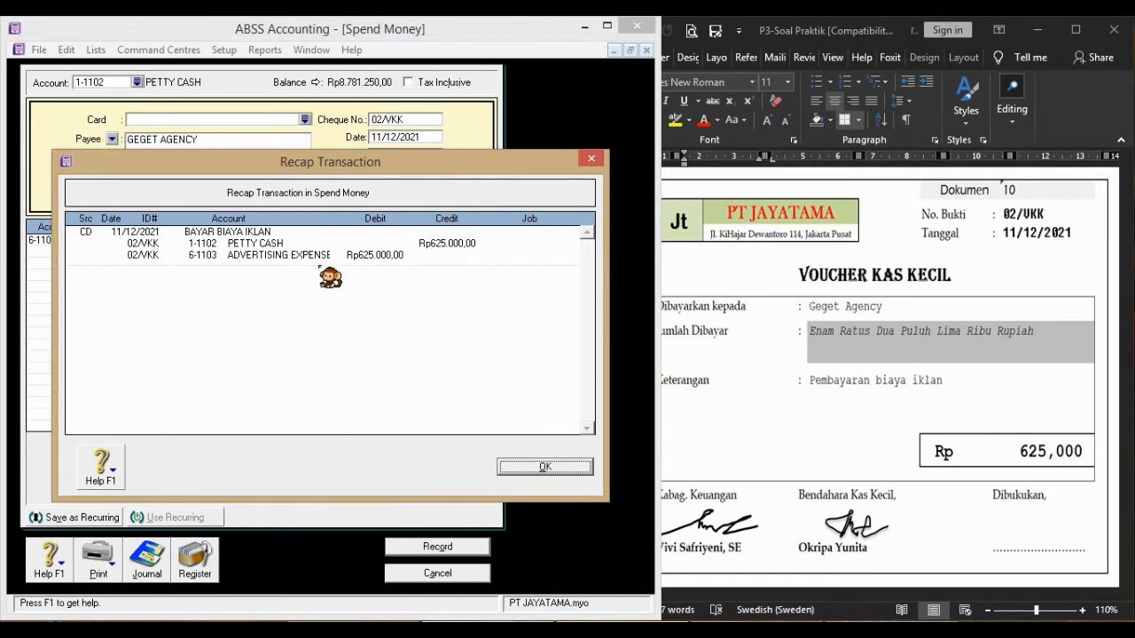
{"action": "left_click", "coordinate": [569, 469]}
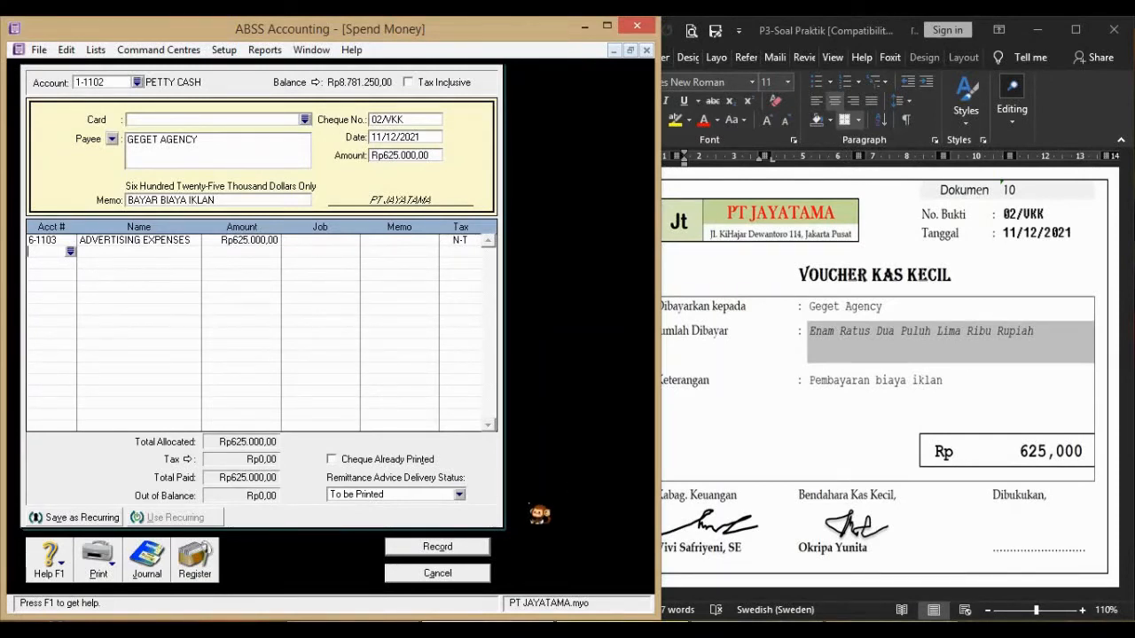
{"action": "left_click", "coordinate": [485, 548]}
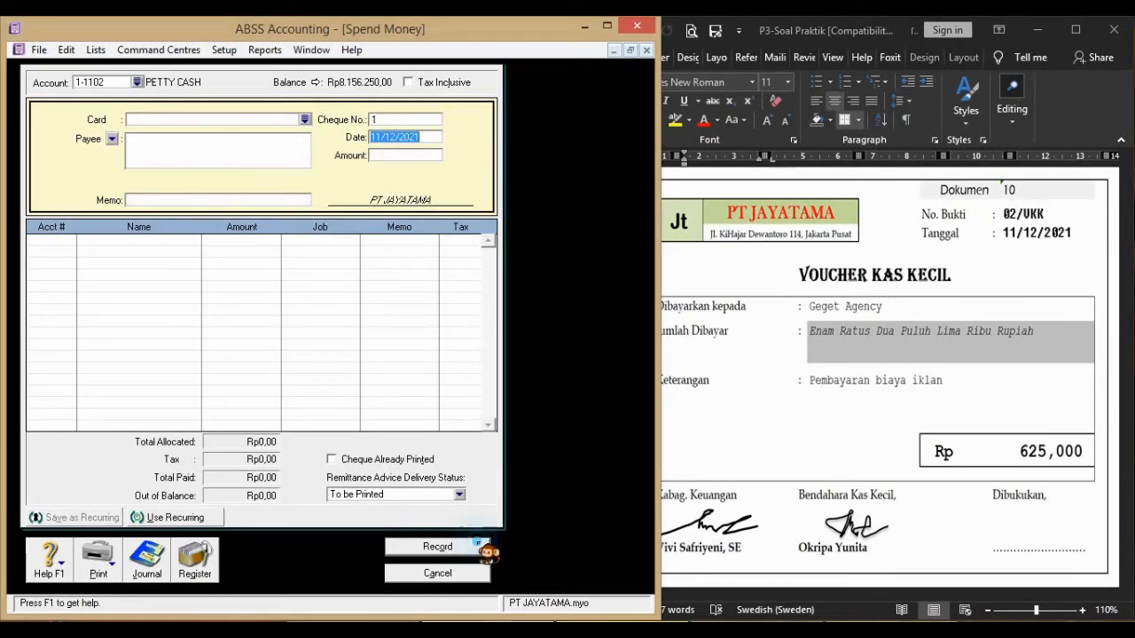
Switch to the Word document and bring Dokumen 11, cash receipt 03/BKM, into view for reading
{"action": "left_click", "coordinate": [723, 398]}
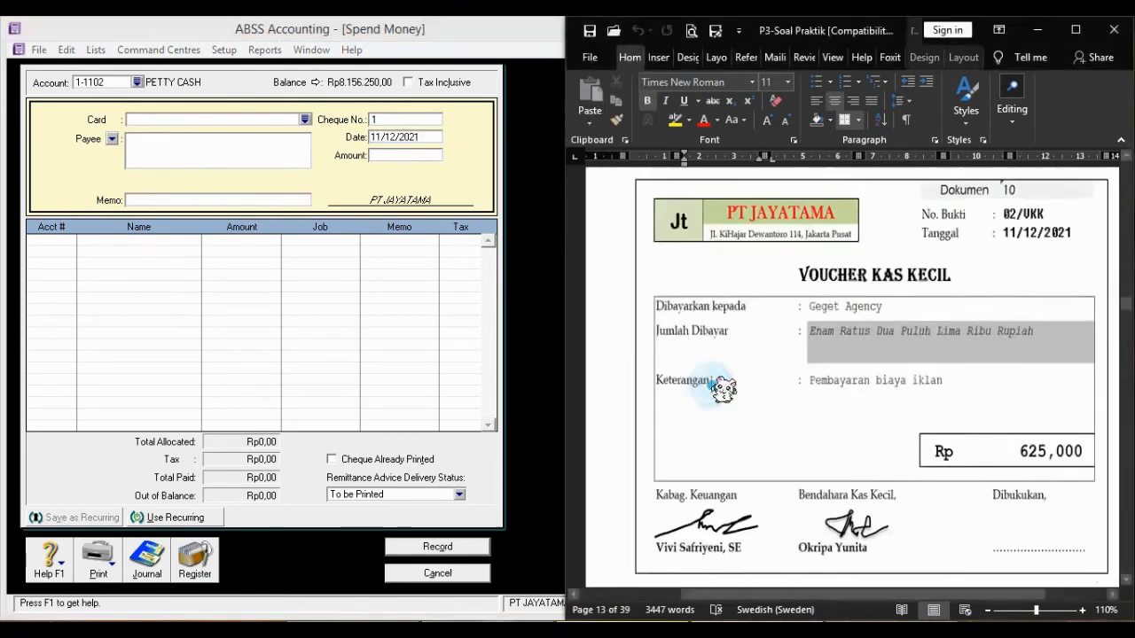
{"action": "scroll", "coordinate": [720, 387], "scroll_direction": "down", "scroll_amount": 10}
{"action": "scroll", "coordinate": [723, 387], "scroll_direction": "down", "scroll_amount": 4}
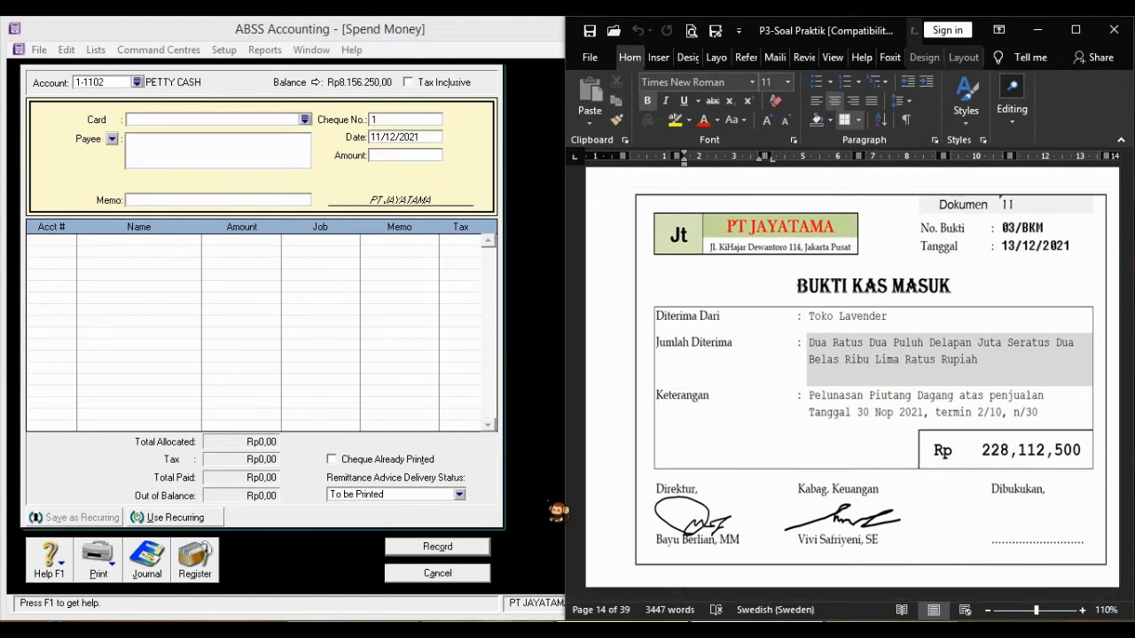
Switch back to ABSS Accounting, close the Spend Money form and open Receive Payments for sales
{"action": "left_click", "coordinate": [433, 575]}
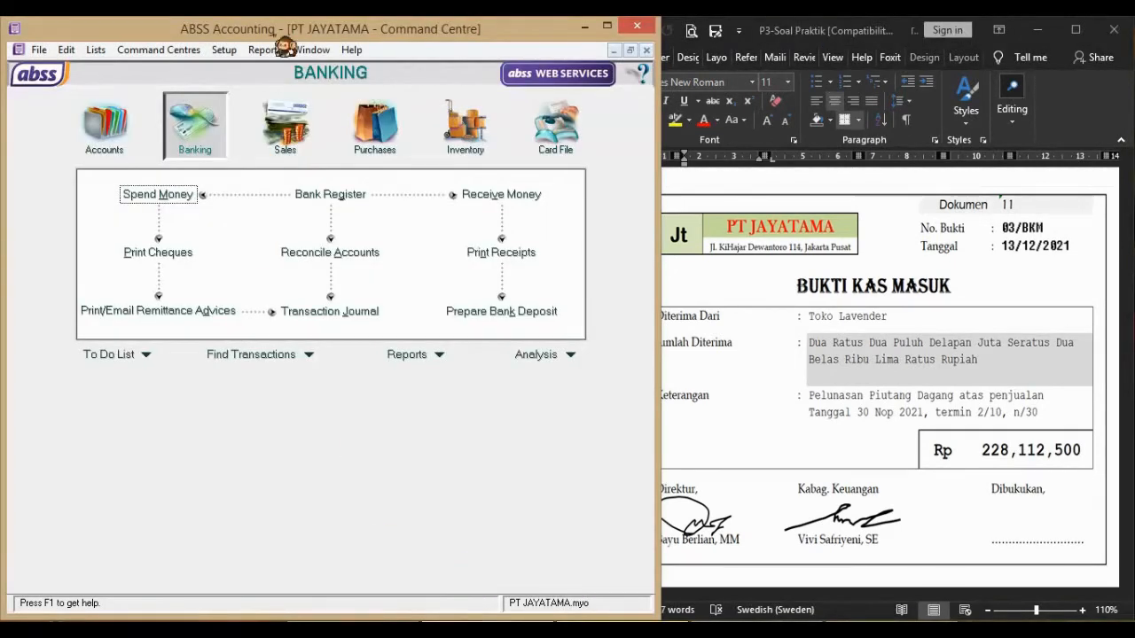
{"action": "left_click", "coordinate": [285, 123]}
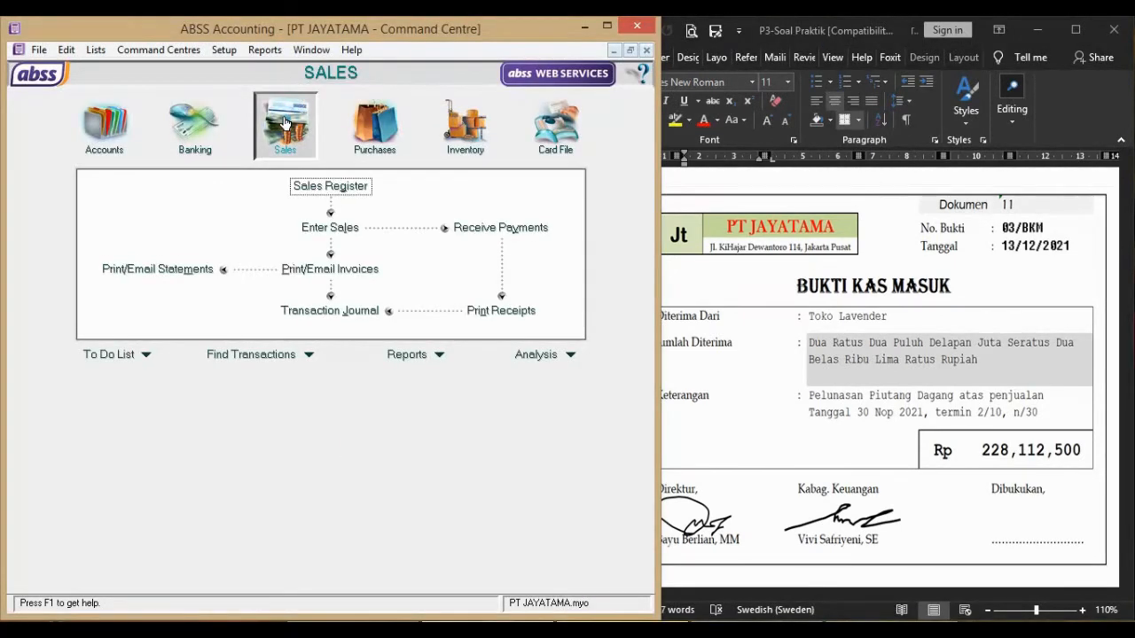
{"action": "left_click", "coordinate": [537, 232]}
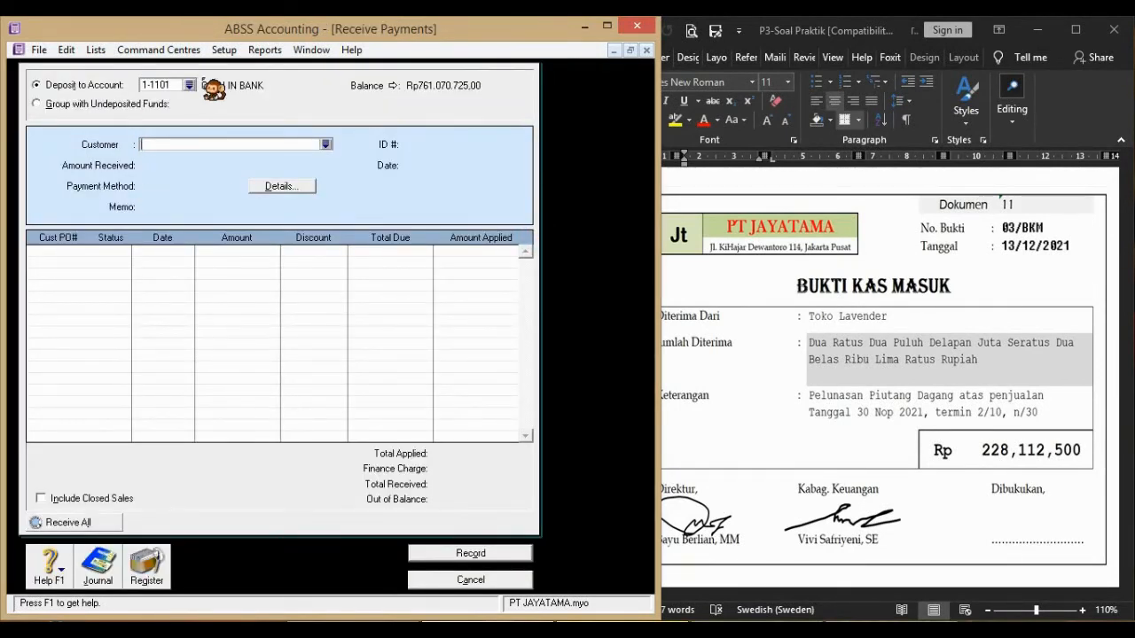
Choose customer TOKO LAVENDER for the receipt, with ID number 03/BKM and date 13/12/2021
{"action": "left_click", "coordinate": [325, 143]}
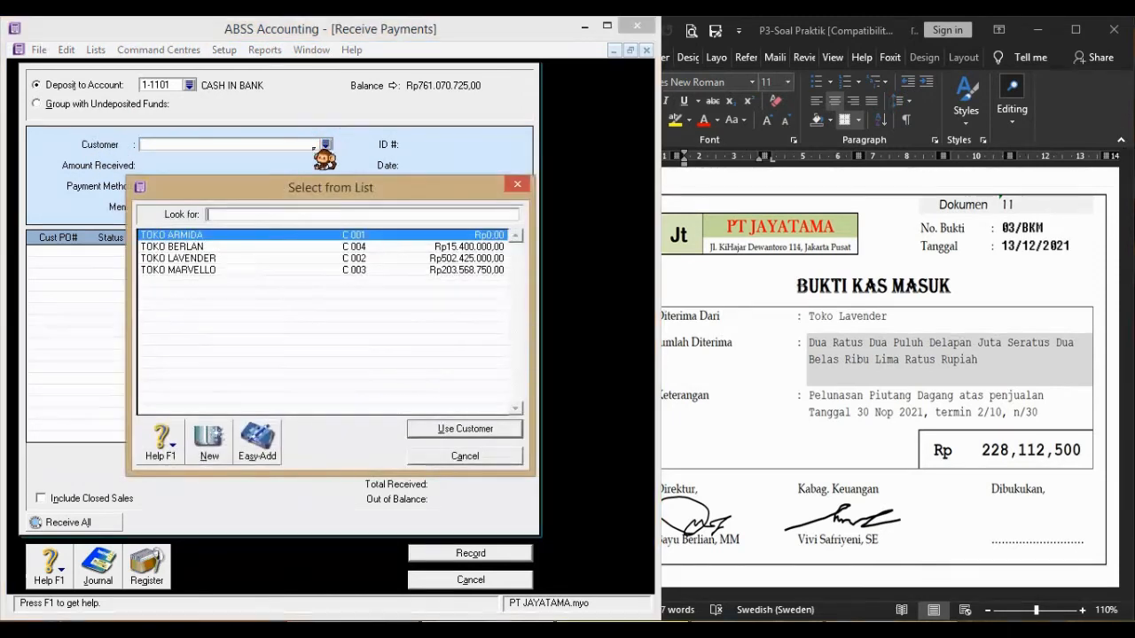
{"action": "double_click", "coordinate": [238, 258]}
{"action": "left_click", "coordinate": [461, 144]}
{"action": "type", "text": "03/BKM"}
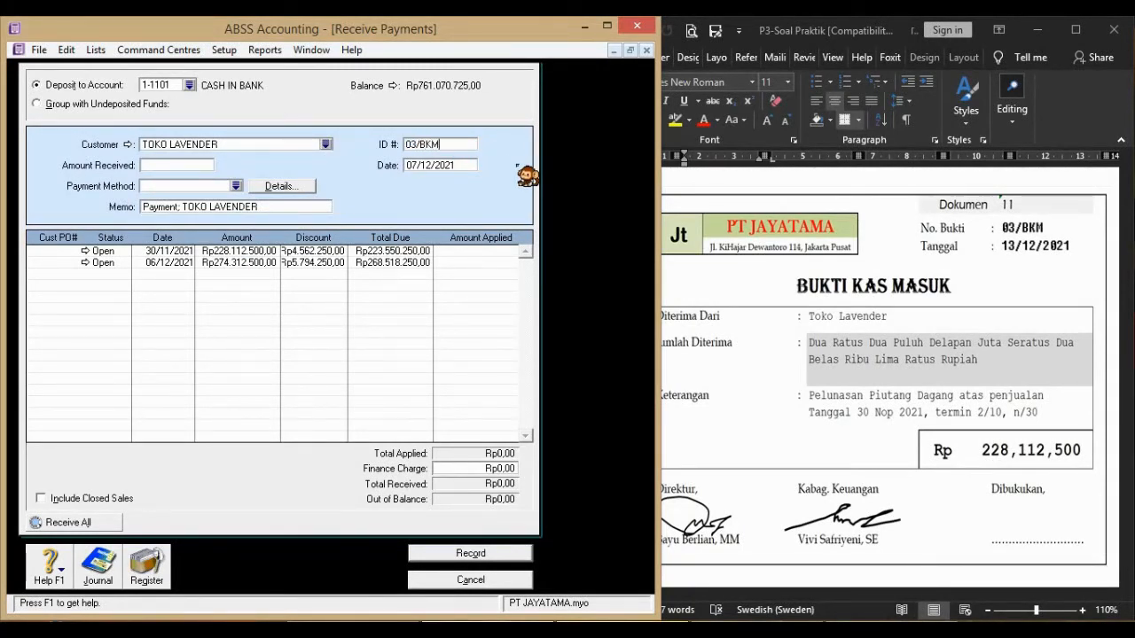
{"action": "key", "text": "Tab"}
{"action": "type", "text": "13/12/2021"}
Enter Rp228.112.500 as the amount received, apply it in full to the 30/11/2021 invoice, and record the receipt
{"action": "left_click", "coordinate": [203, 167]}
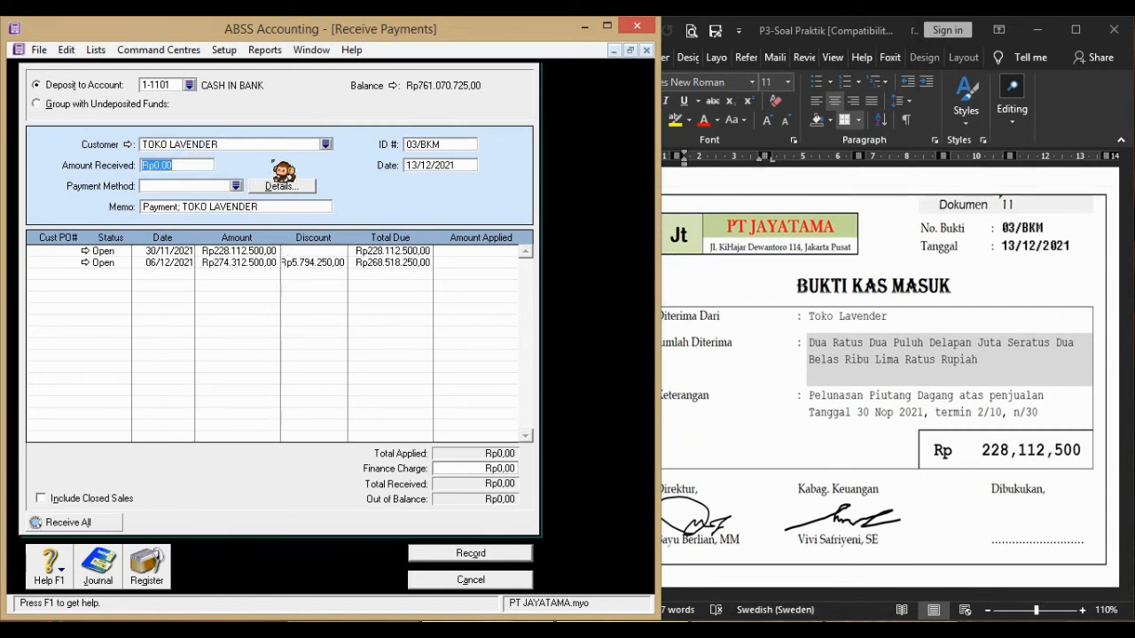
{"action": "type", "text": "228.112."}
{"action": "type", "text": "500"}
{"action": "key", "text": "Tab"}
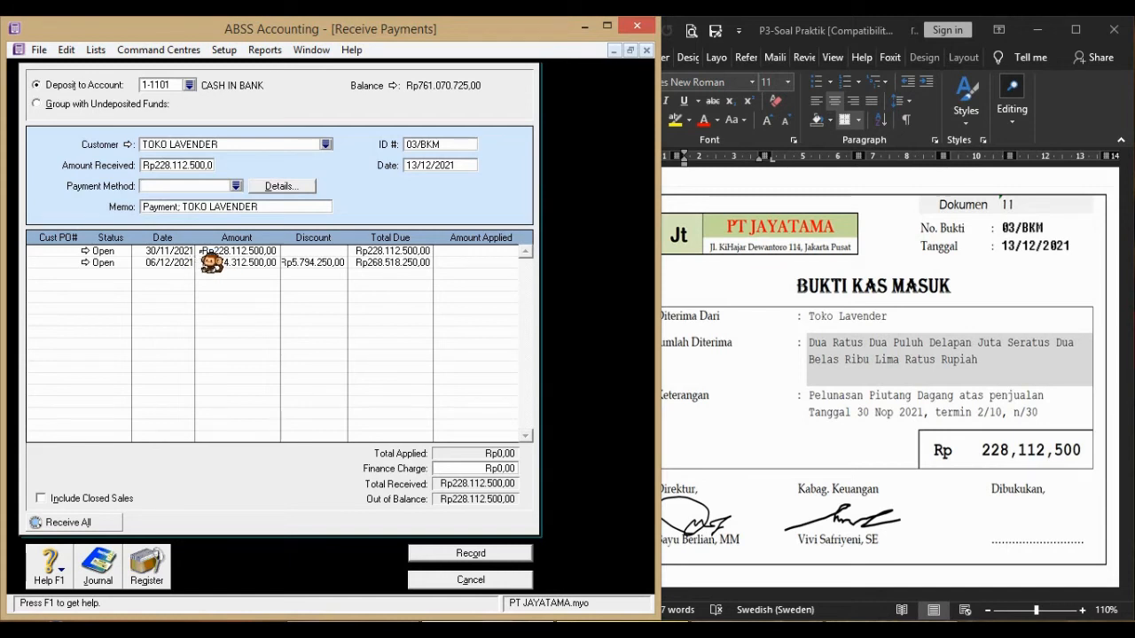
{"action": "left_click", "coordinate": [506, 252]}
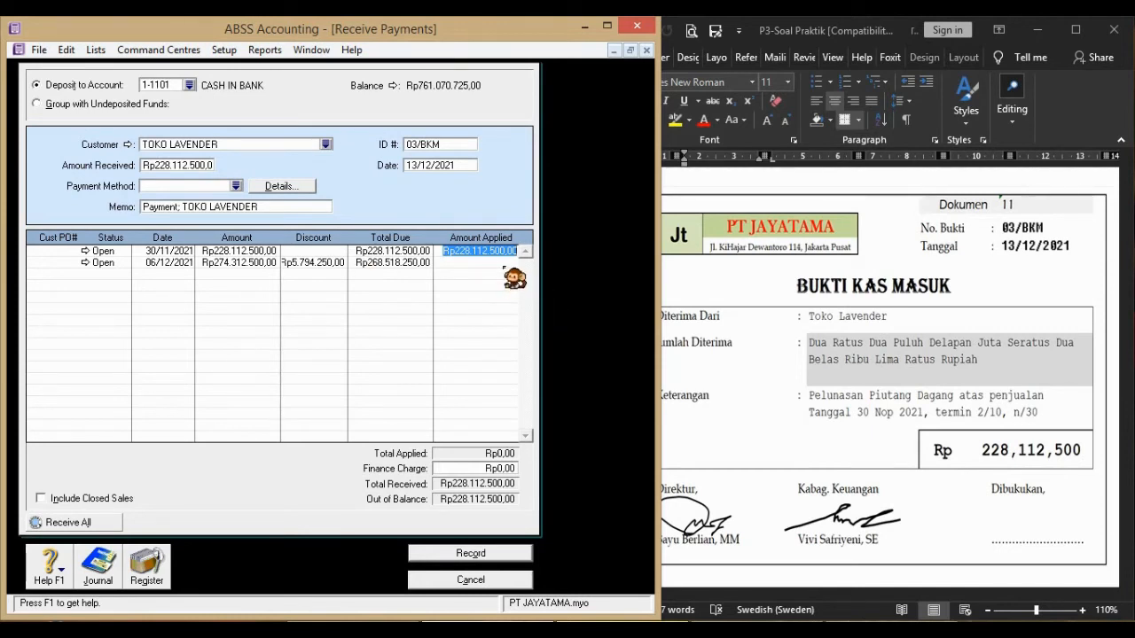
{"action": "key", "text": "Tab"}
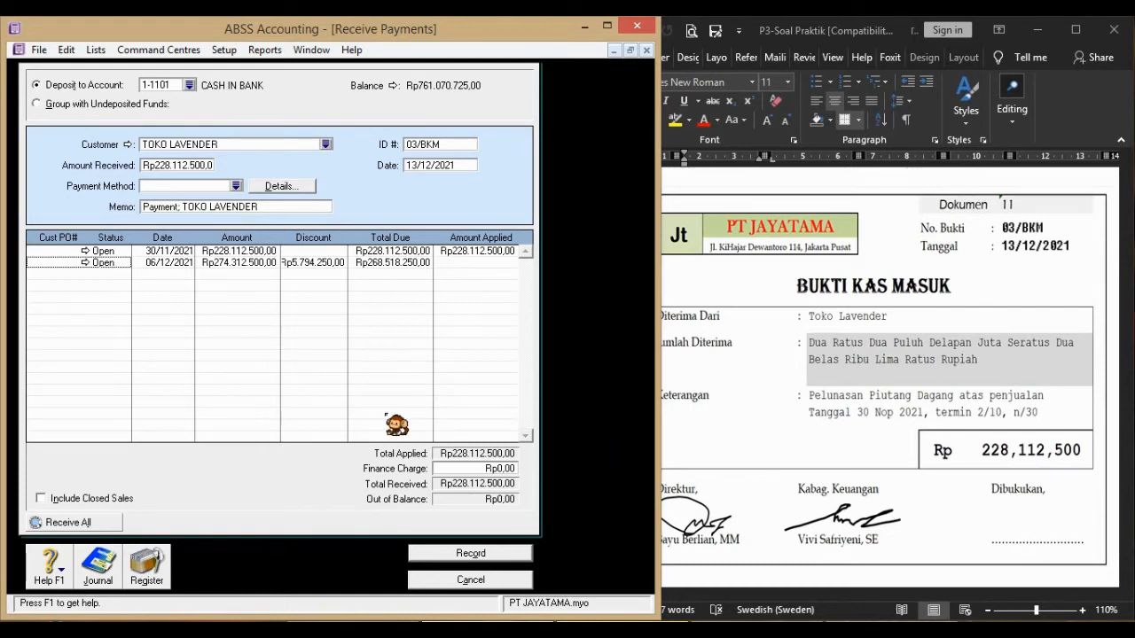
{"action": "left_click", "coordinate": [502, 554]}
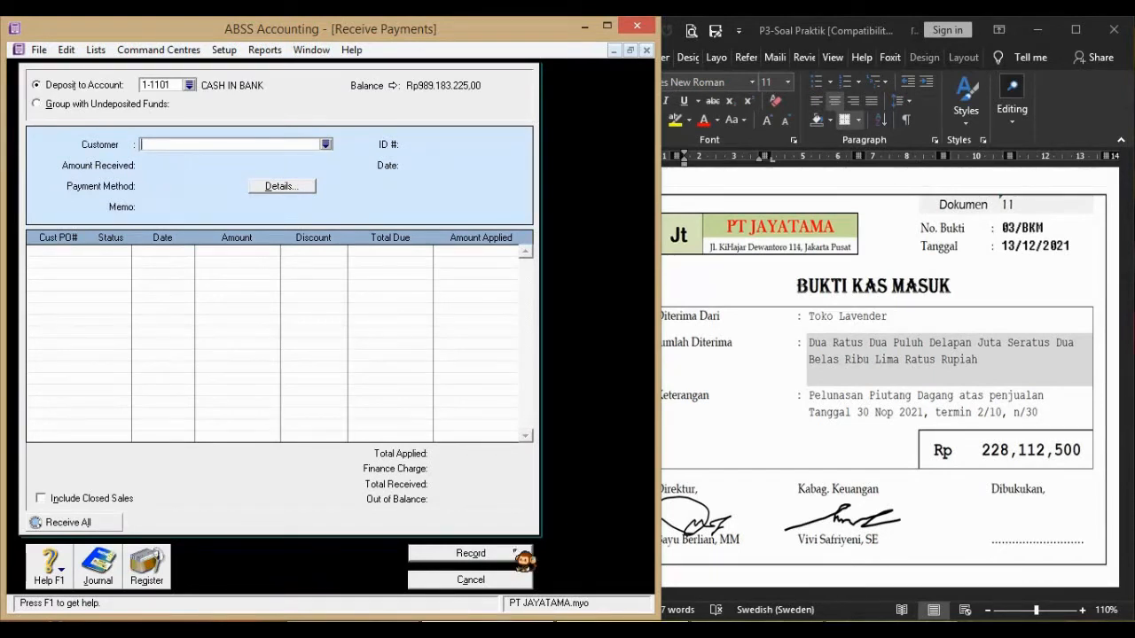
Switch to the Word document and bring Dokumen 12, cash receipt 04/BKM, into view for reading
{"action": "left_click", "coordinate": [710, 427]}
{"action": "scroll", "coordinate": [709, 421], "scroll_direction": "down", "scroll_amount": 8}
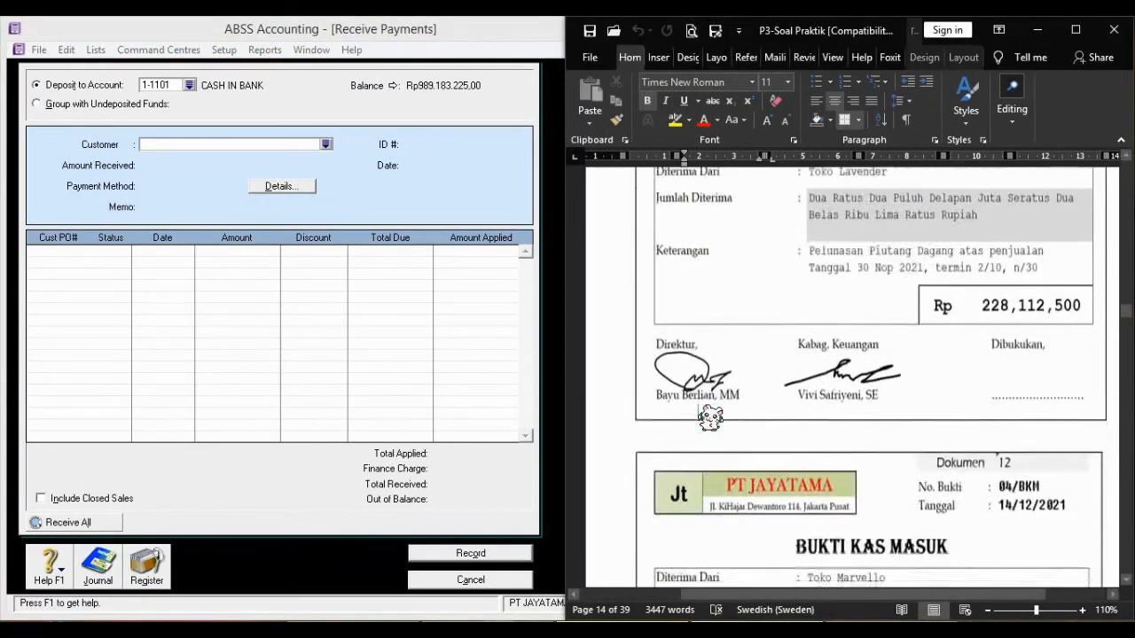
{"action": "scroll", "coordinate": [710, 418], "scroll_direction": "down", "scroll_amount": 2}
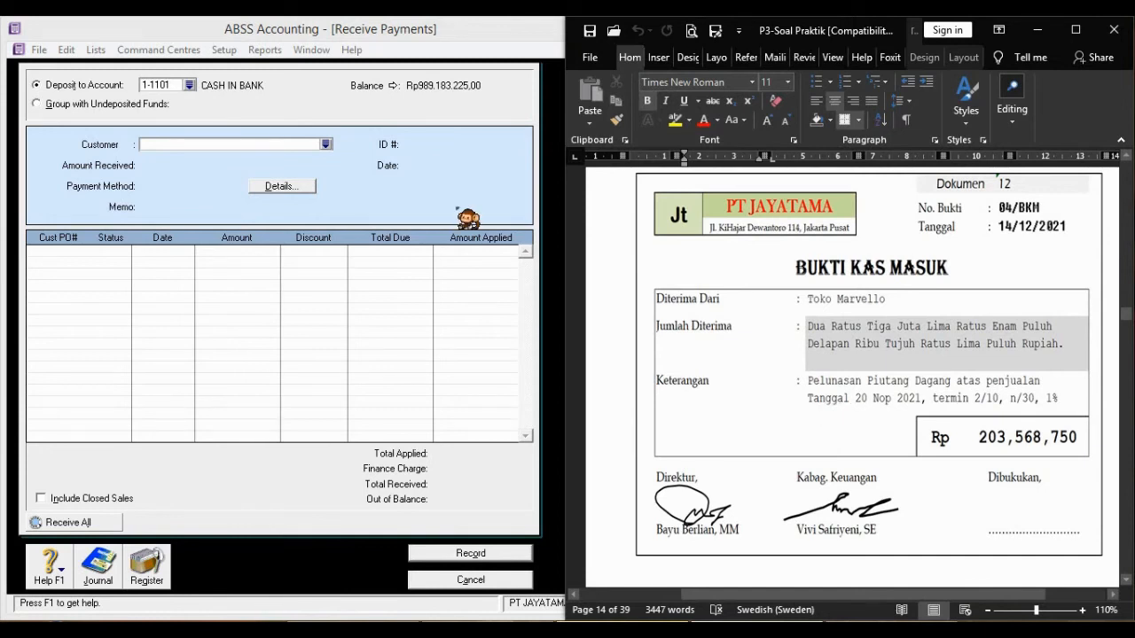
In ABSS Accounting, choose customer TOKO MARVELLO for the payment, with ID number 04/BKM and date 14/12/2021
{"action": "left_click", "coordinate": [475, 177]}
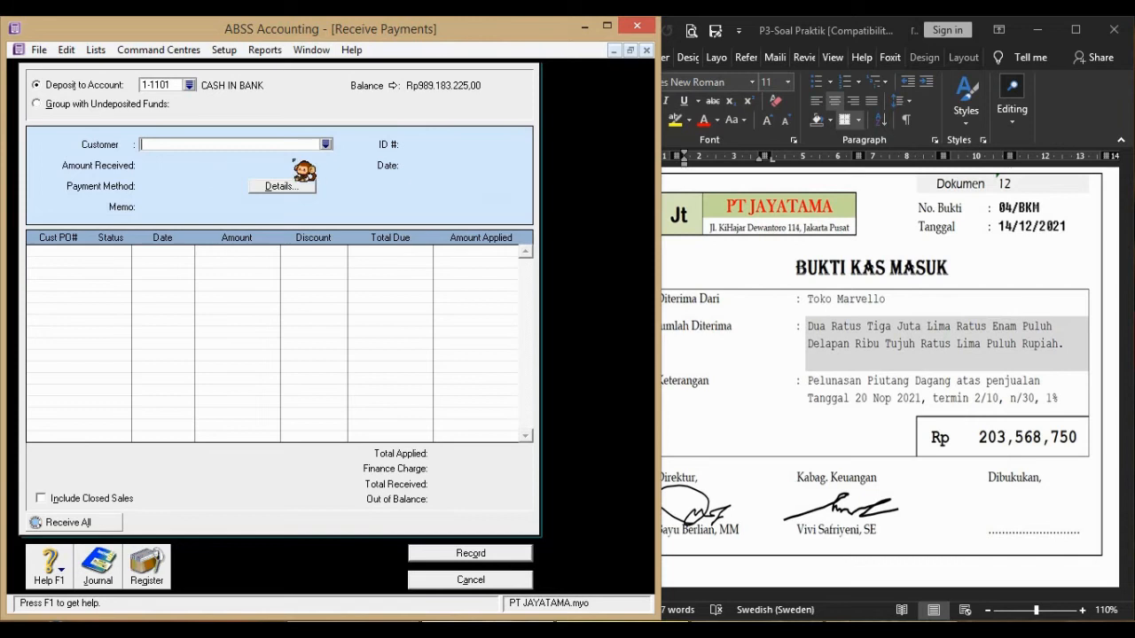
{"action": "left_click", "coordinate": [325, 143]}
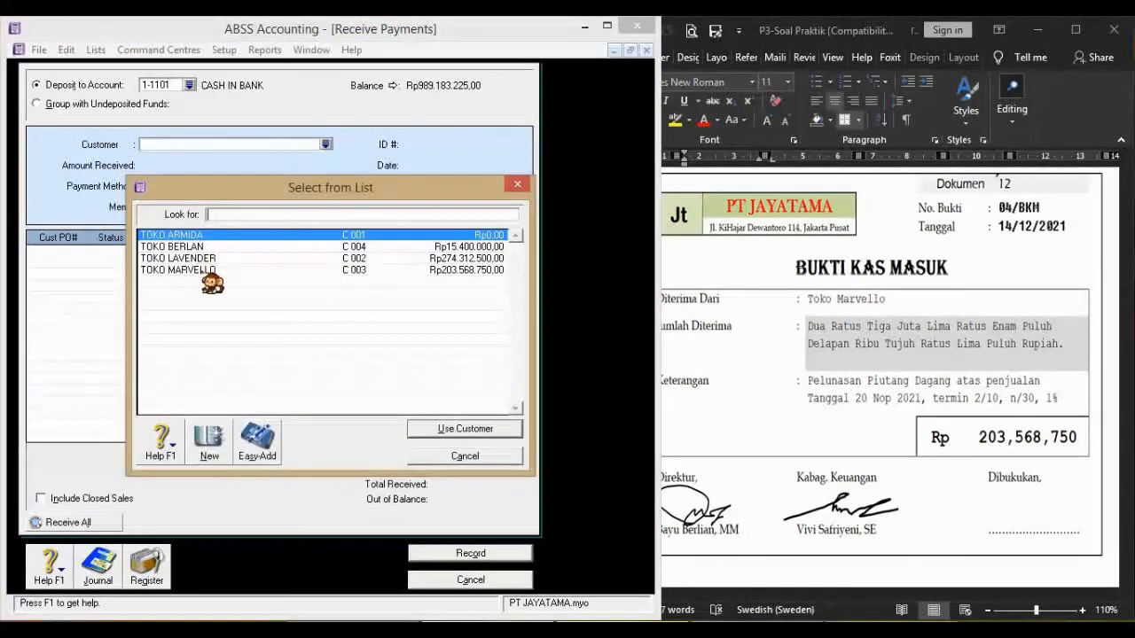
{"action": "double_click", "coordinate": [204, 269]}
{"action": "left_click", "coordinate": [467, 145]}
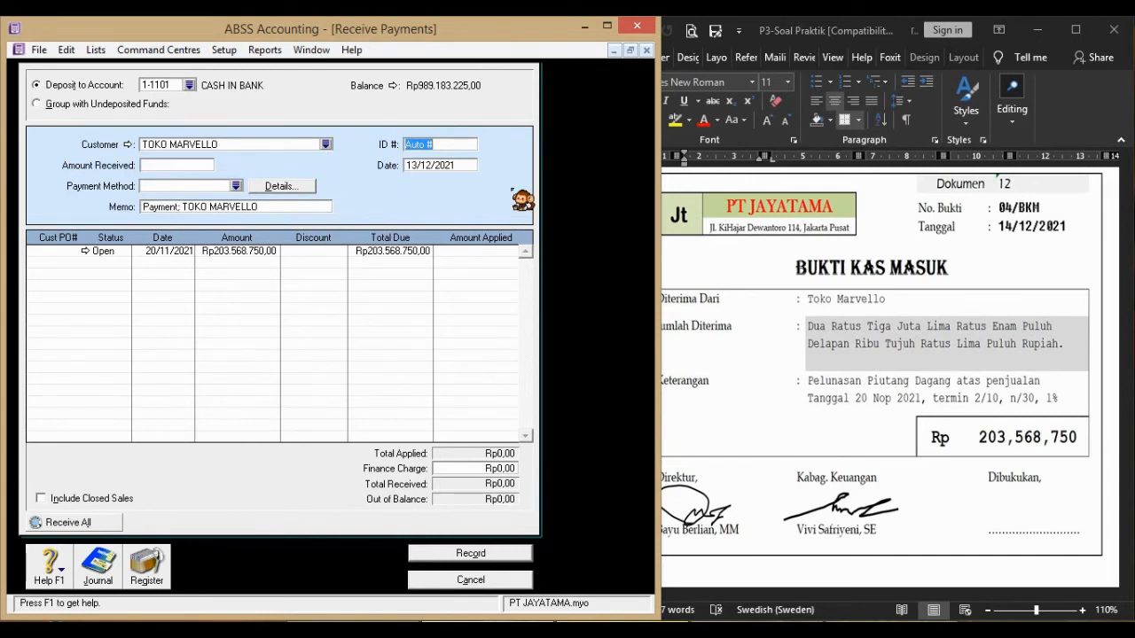
{"action": "type", "text": "04/BKM"}
{"action": "key", "text": "Tab"}
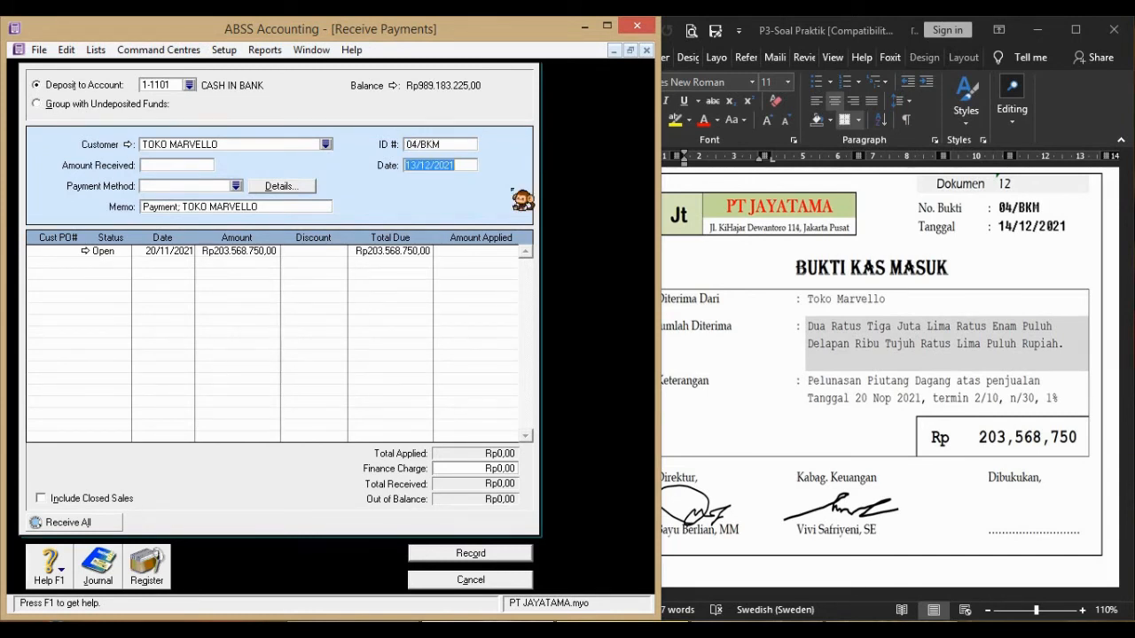
{"action": "type", "text": "14/12/21"}
{"action": "key", "text": "Tab"}
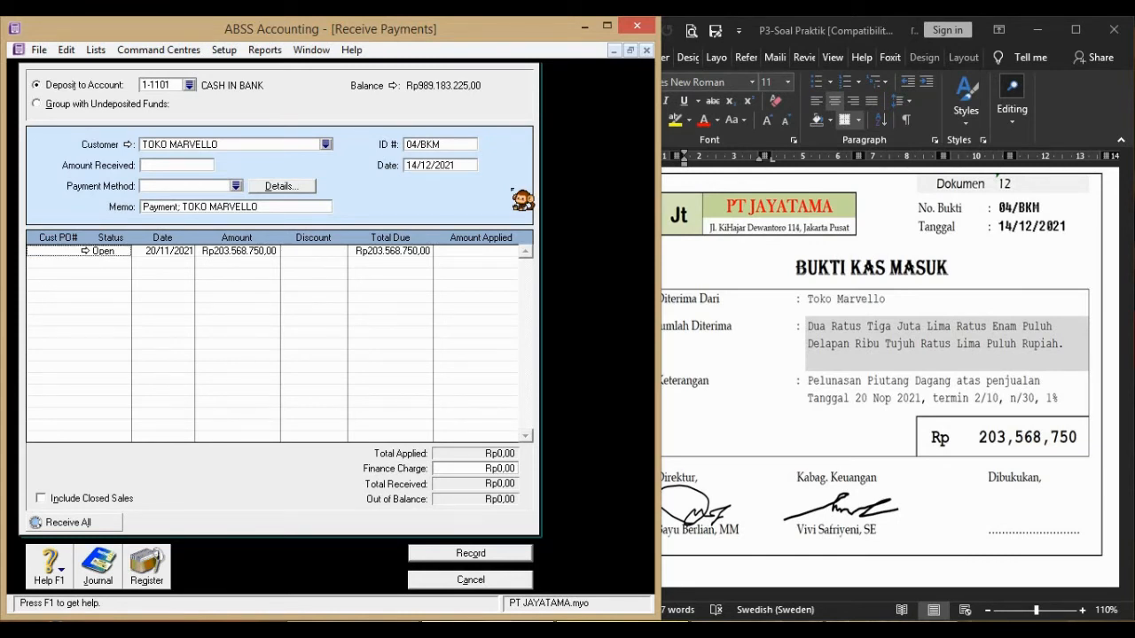
Enter Rp203.568.750 as the amount received, apply it in full to the 20/11/2021 invoice, and record the receipt
{"action": "left_click", "coordinate": [158, 165]}
{"action": "type", "text": "203568750"}
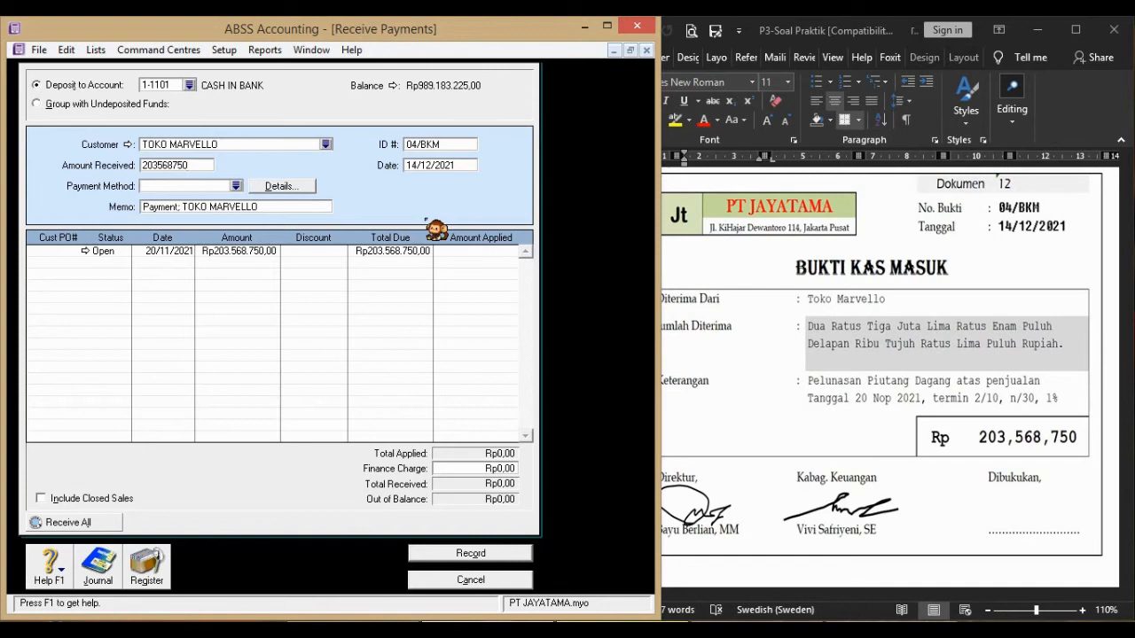
{"action": "key", "text": "Tab"}
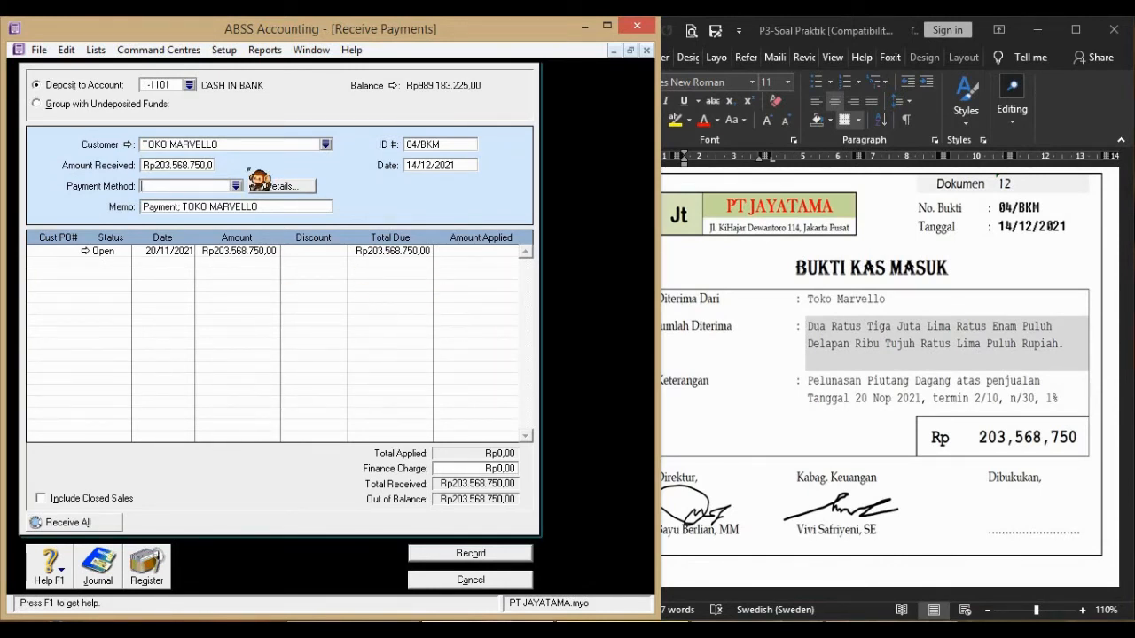
{"action": "left_click", "coordinate": [488, 254]}
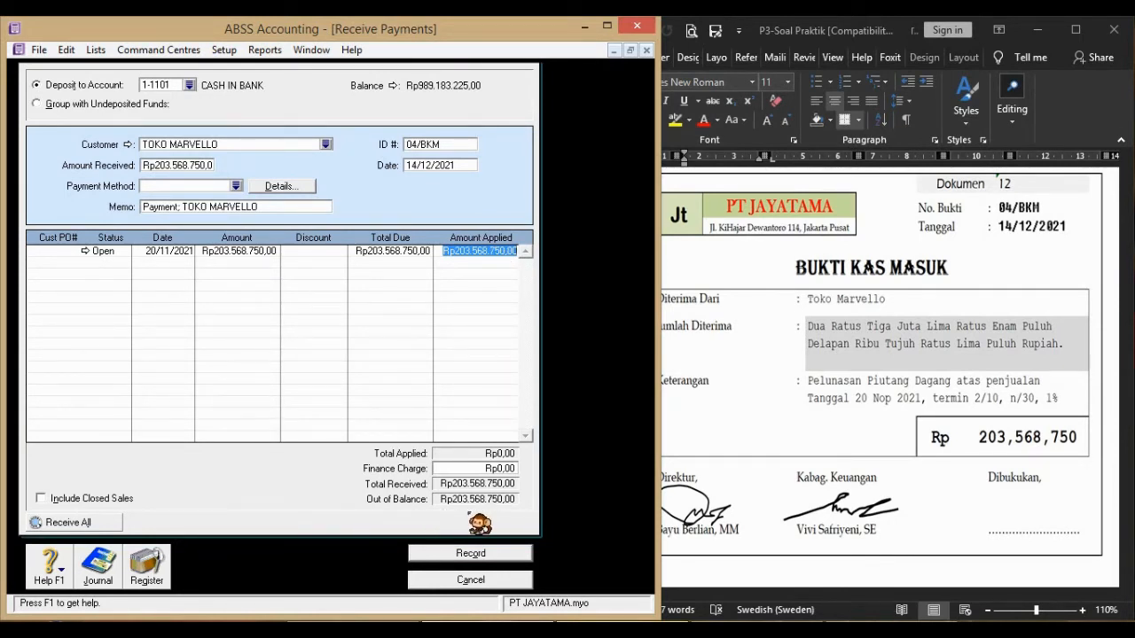
{"action": "key", "text": "Tab"}
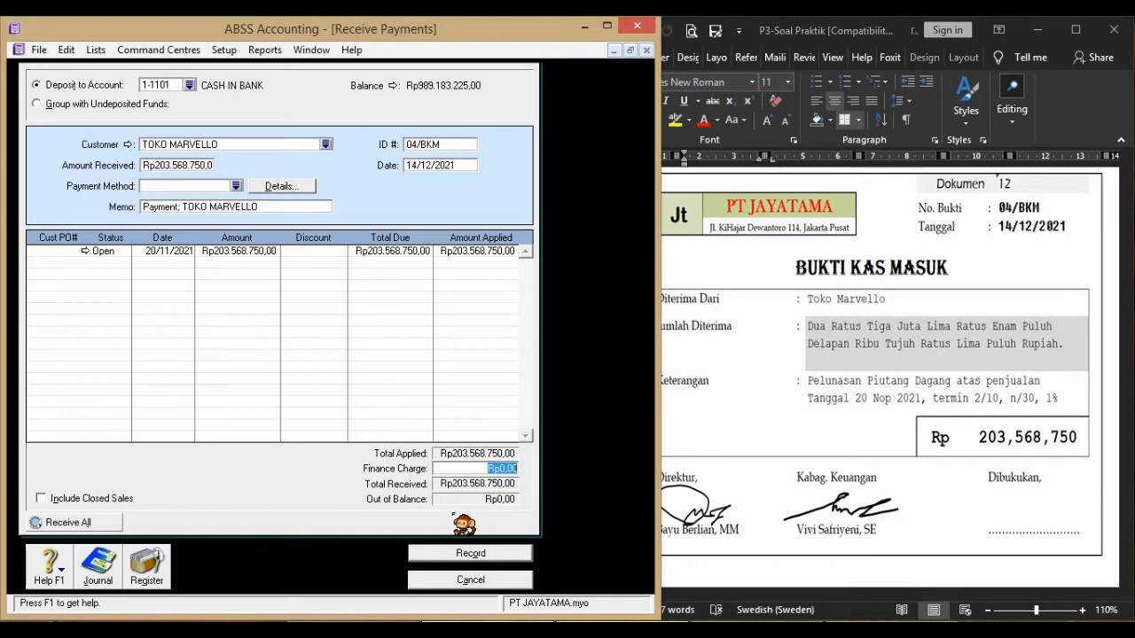
{"action": "left_click", "coordinate": [501, 555]}
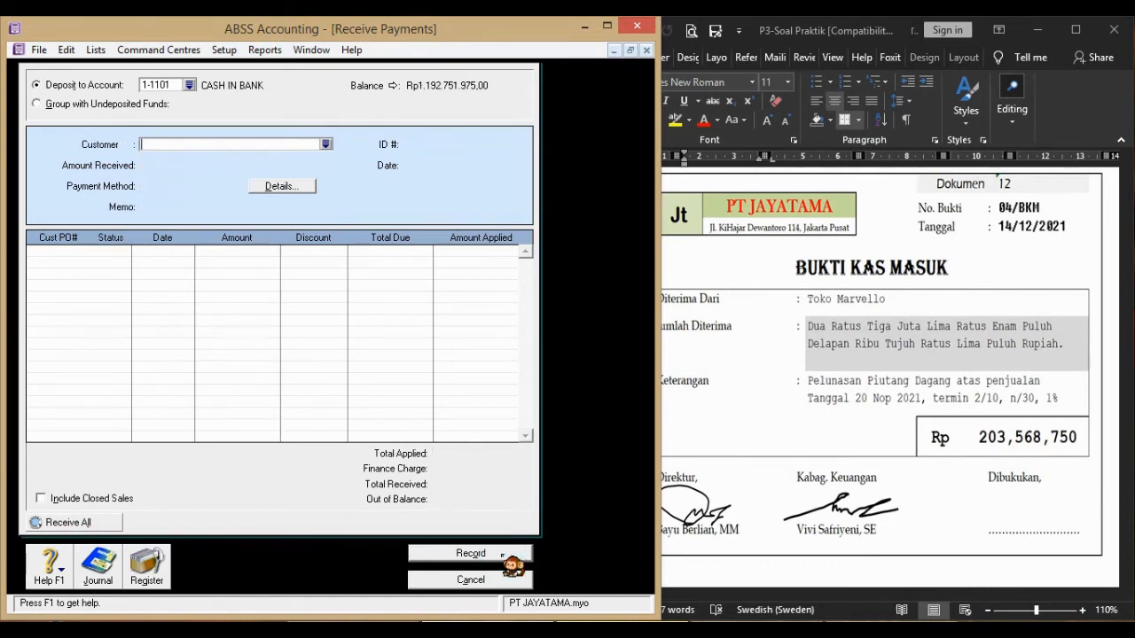
Bring Dokumen 13, sales invoice 72/PJ, into view in the Word document and return to ABSS Accounting
{"action": "left_click", "coordinate": [746, 443]}
{"action": "scroll", "coordinate": [745, 439], "scroll_direction": "down", "scroll_amount": 10}
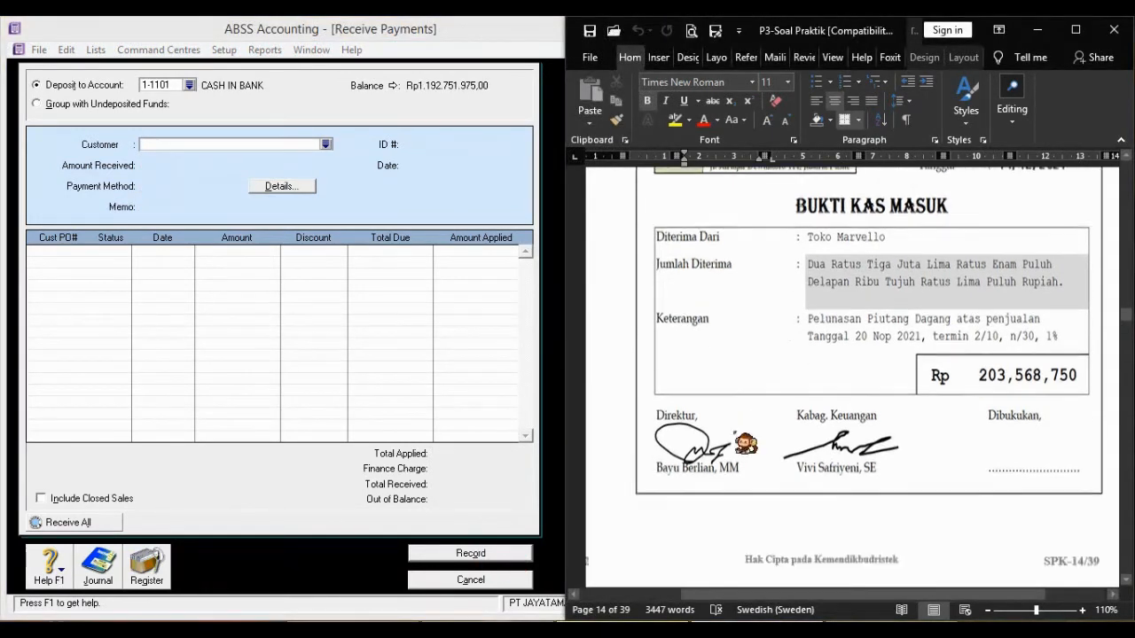
{"action": "scroll", "coordinate": [746, 434], "scroll_direction": "down", "scroll_amount": 3}
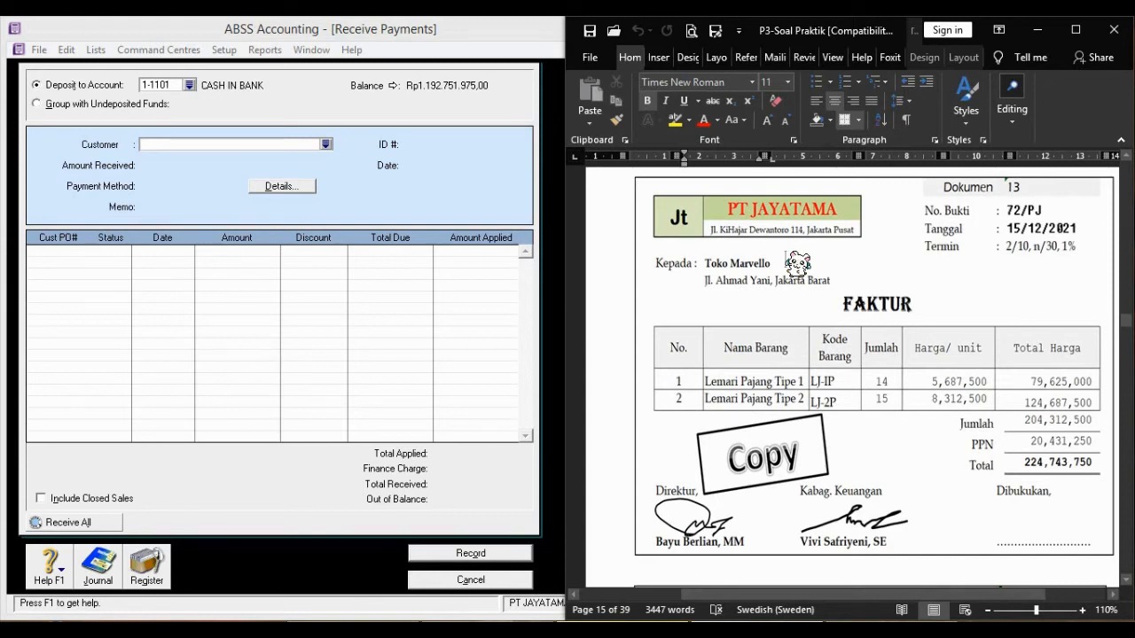
{"action": "left_click", "coordinate": [512, 610]}
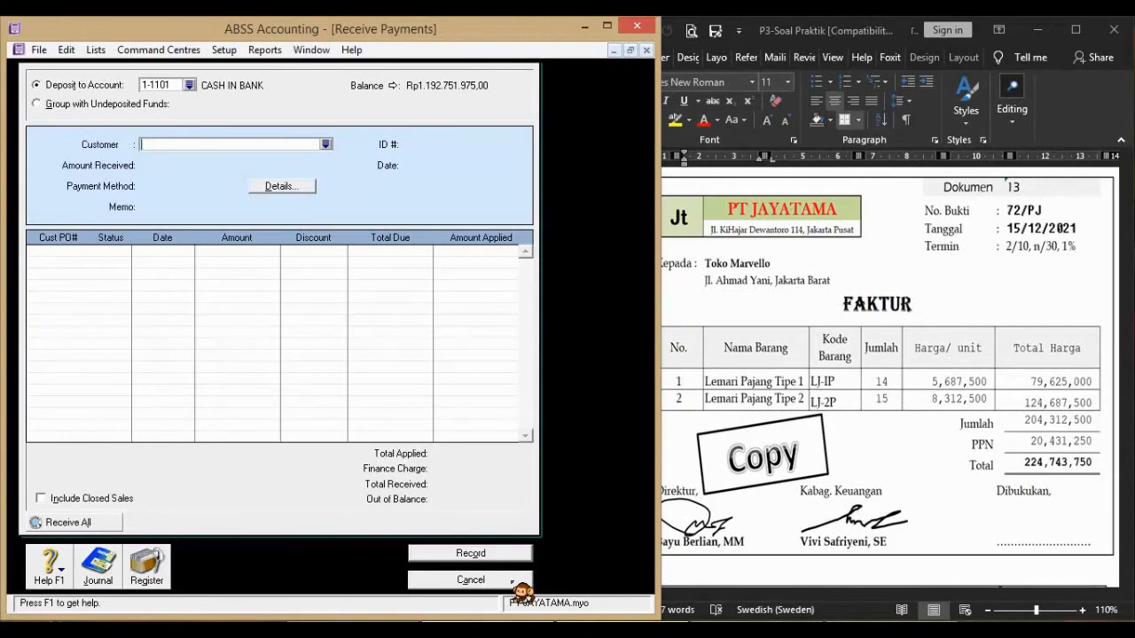
Leave the customer payment form and start a sales invoice for TOKO MARVELLO with invoice number 72/PJ dated 15/12/2021
{"action": "left_click", "coordinate": [512, 582]}
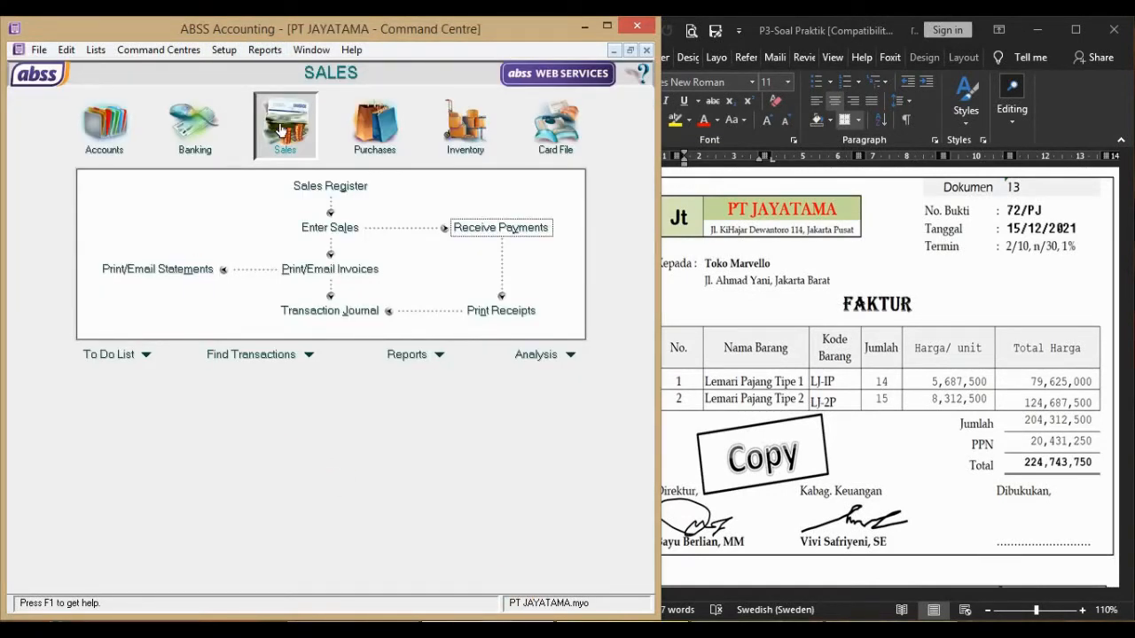
{"action": "left_click", "coordinate": [330, 228]}
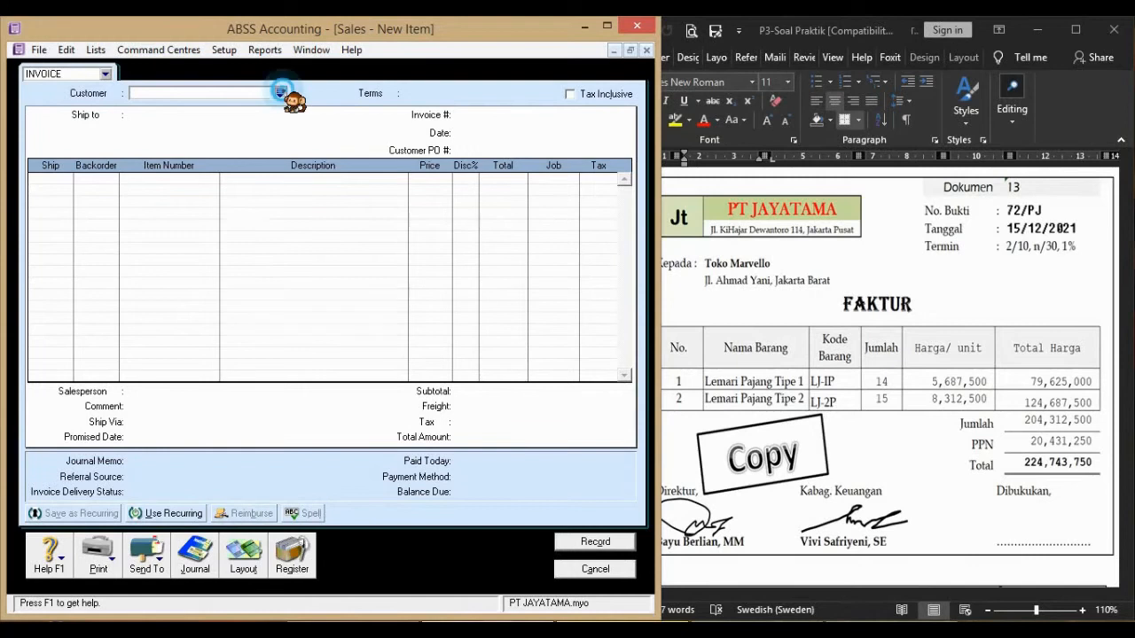
{"action": "left_click", "coordinate": [280, 92]}
{"action": "double_click", "coordinate": [221, 269]}
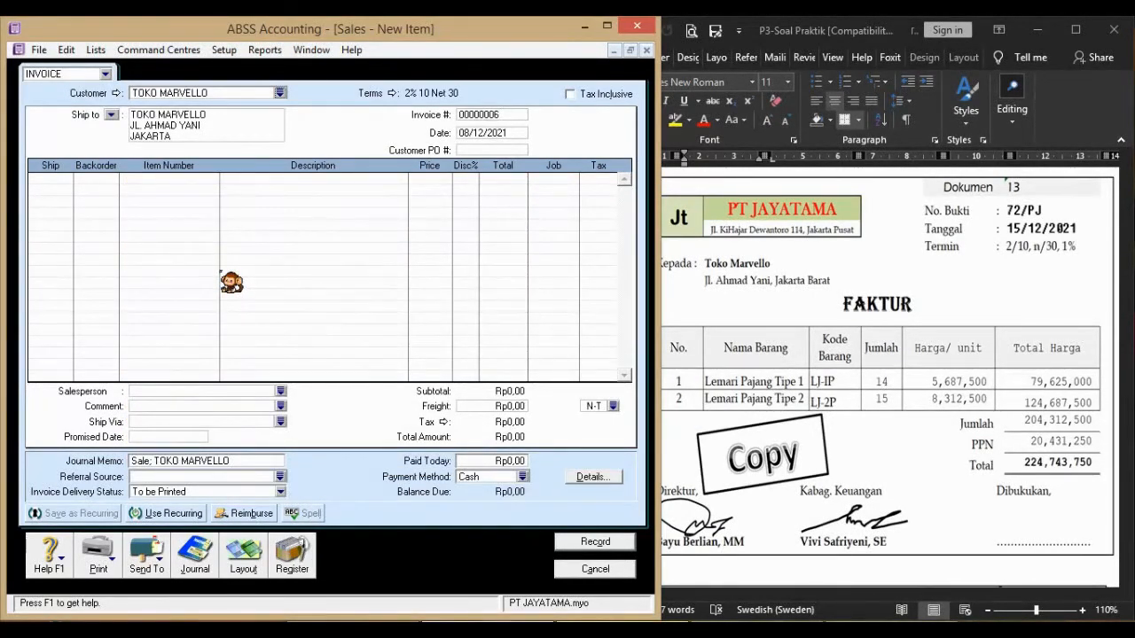
{"action": "left_click", "coordinate": [512, 112]}
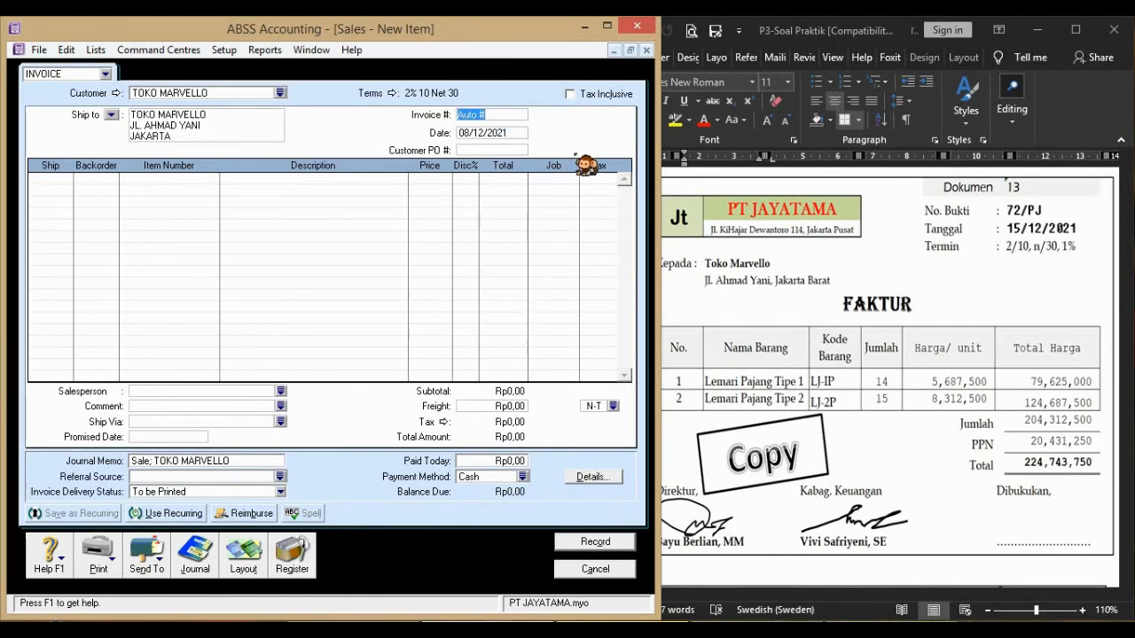
{"action": "type", "text": "72/PJ"}
{"action": "key", "text": "Tab"}
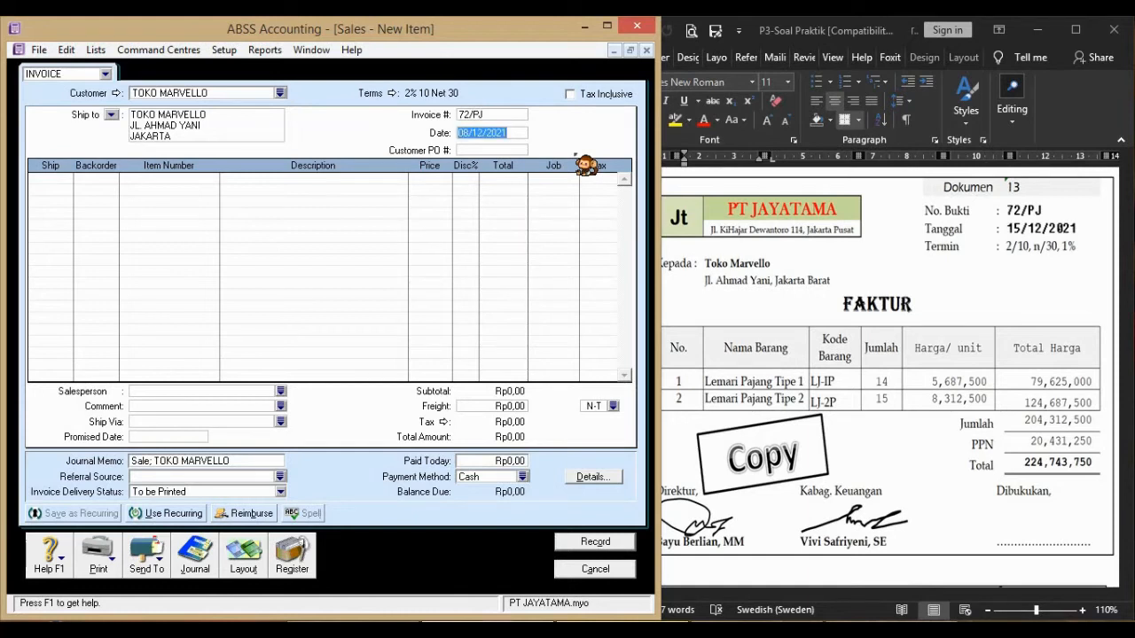
{"action": "type", "text": "15/12/2021"}
{"action": "key", "text": "Tab"}
Add an invoice line for 14 units of LJ-1P, LEMARI PAJANG TIPE 1, at a unit price of Rp5.687.500
{"action": "left_click", "coordinate": [64, 179]}
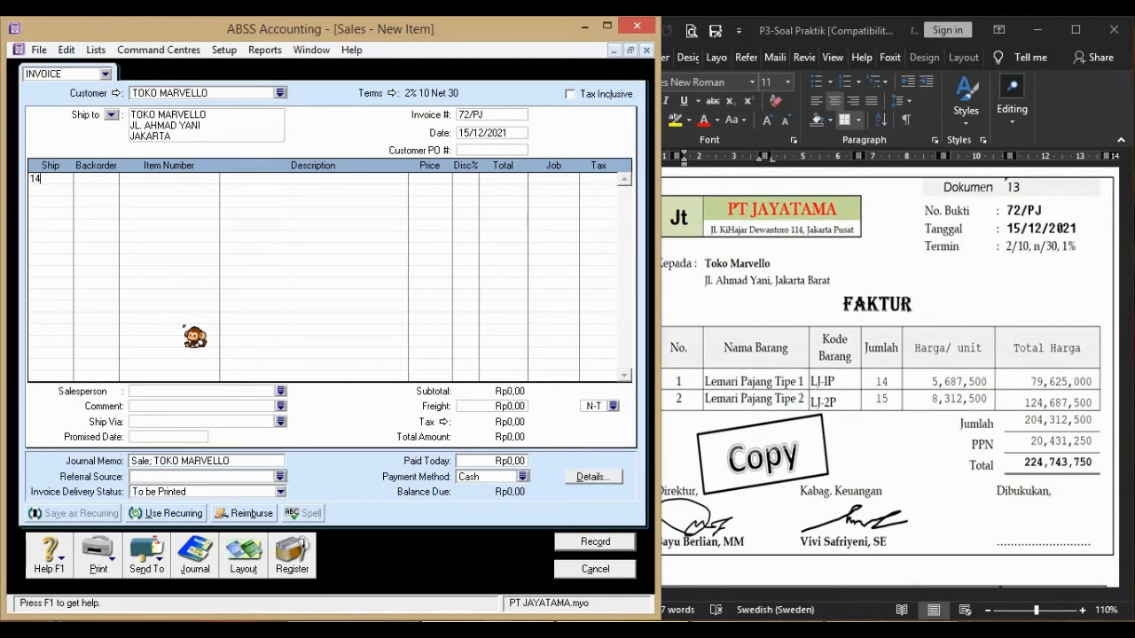
{"action": "key", "text": "Tab"}
{"action": "key", "text": "Tab"}
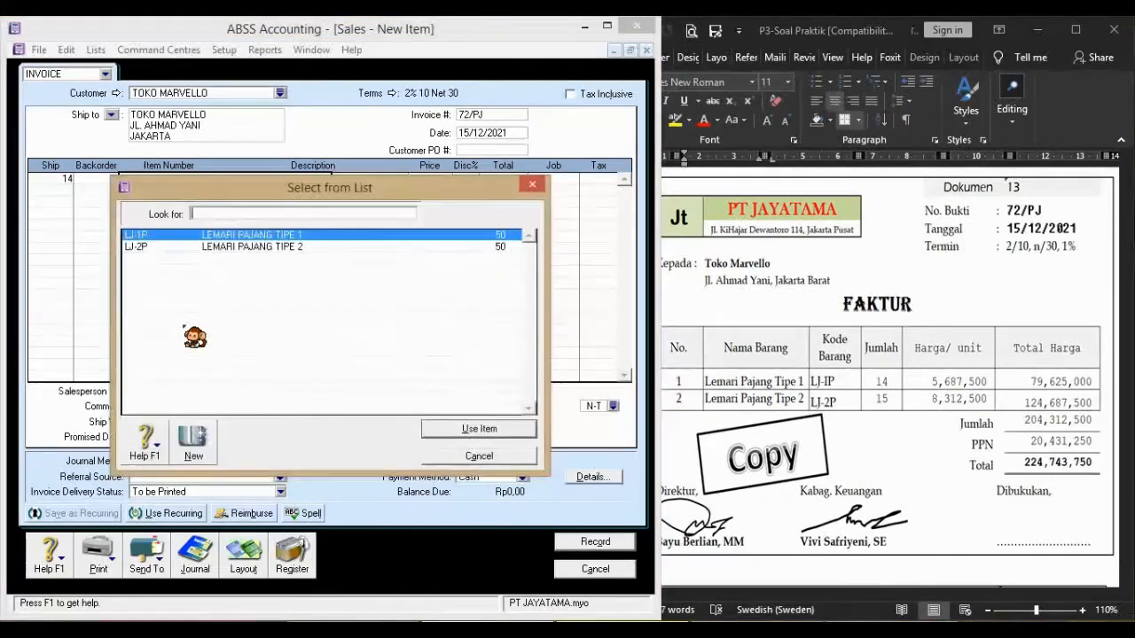
{"action": "double_click", "coordinate": [366, 235]}
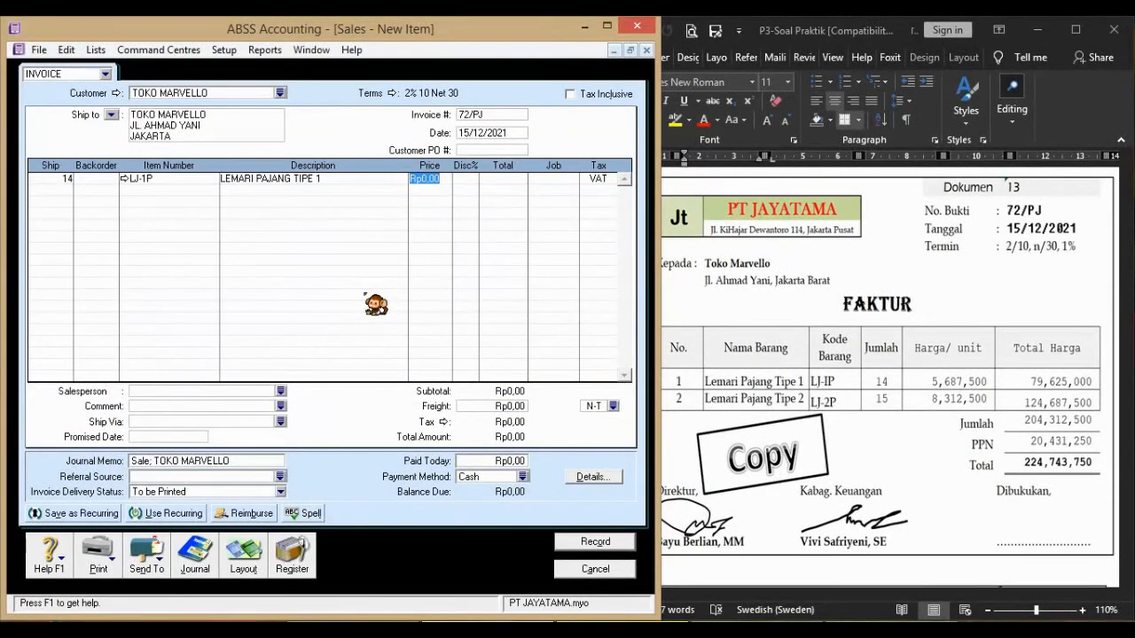
{"action": "type", "text": "568"}
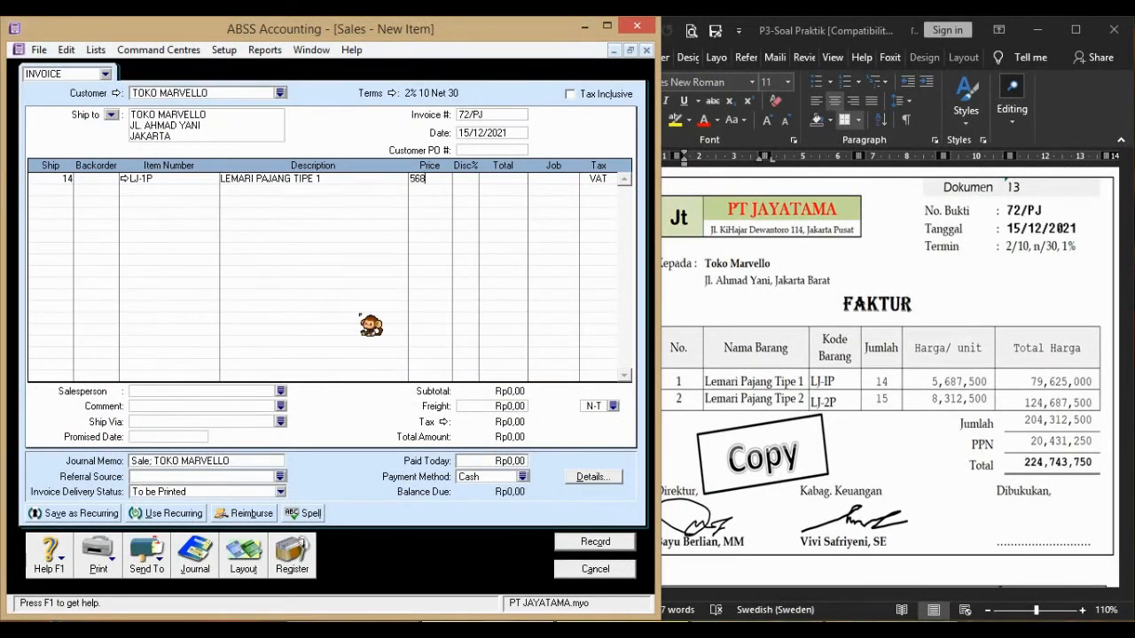
{"action": "type", "text": "7500"}
{"action": "key", "text": "Tab"}
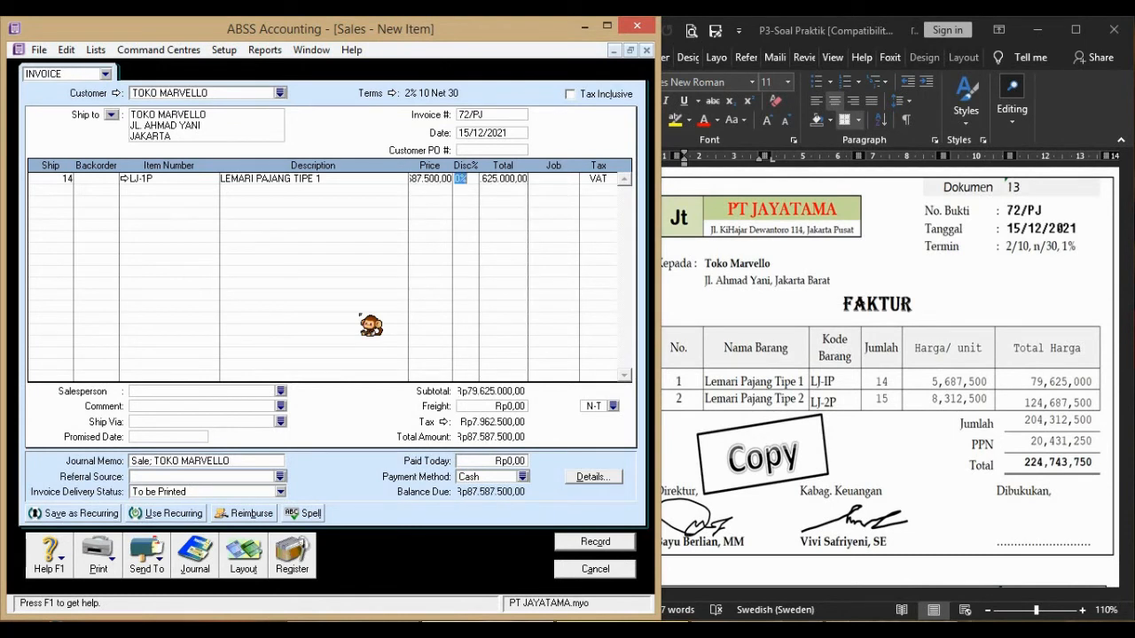
Add a second line for 15 units of LJ-2P, LEMARI PAJANG TIPE 2, at Rp8.312.500 each, and record the invoice
{"action": "left_click", "coordinate": [55, 189]}
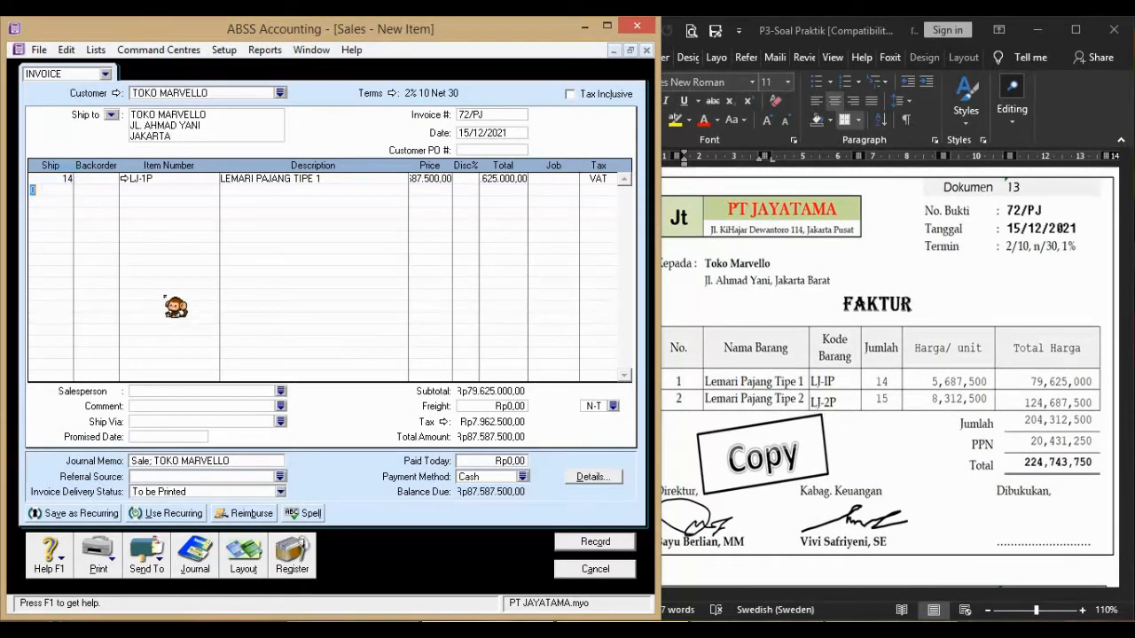
{"action": "type", "text": "15"}
{"action": "key", "text": "Tab"}
{"action": "key", "text": "Tab"}
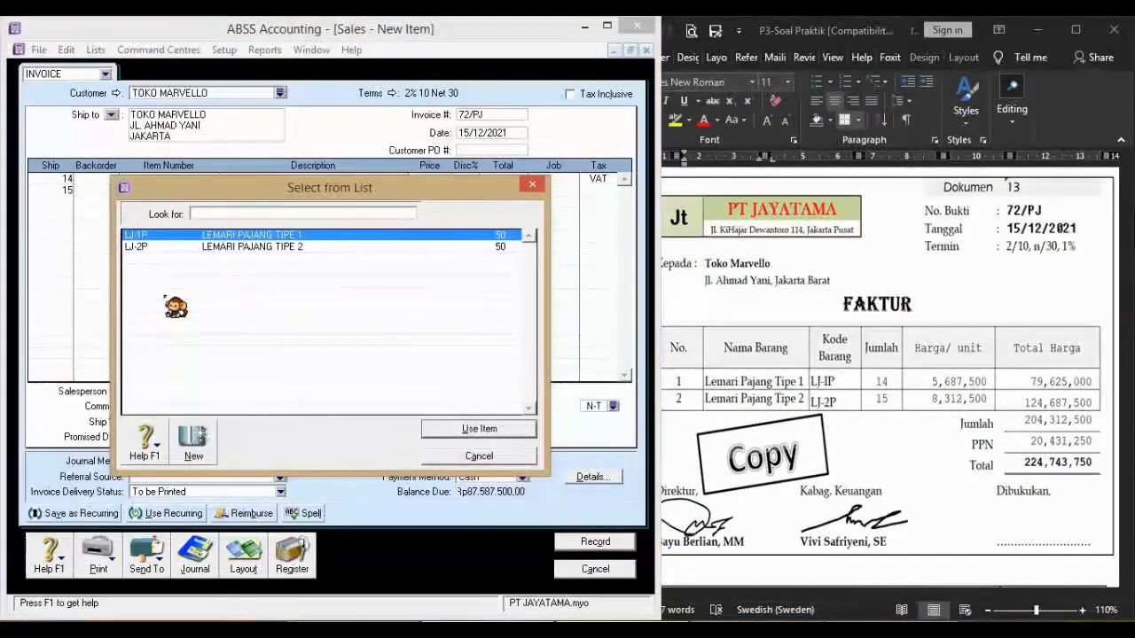
{"action": "double_click", "coordinate": [331, 252]}
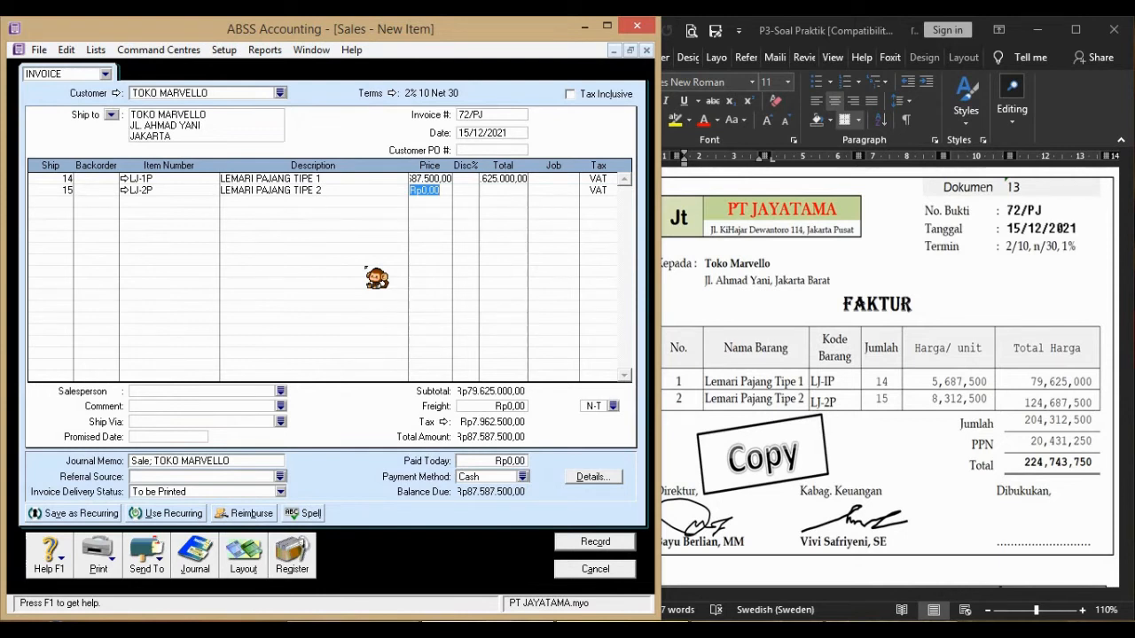
{"action": "type", "text": "8312500"}
{"action": "key", "text": "Tab"}
{"action": "key", "text": "Tab"}
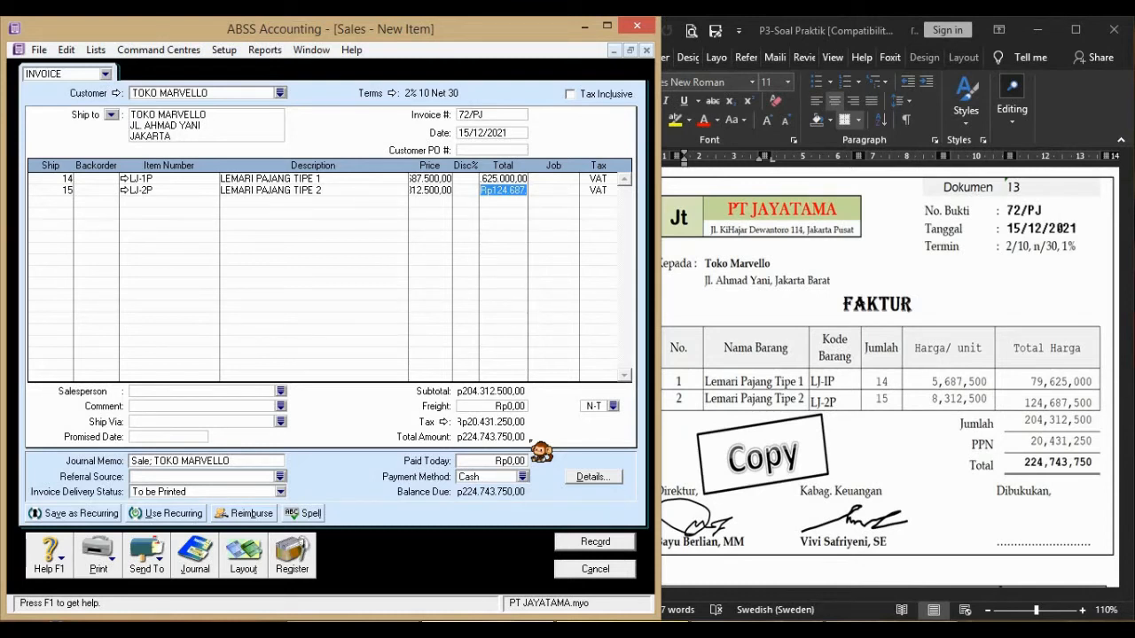
{"action": "left_click", "coordinate": [626, 544]}
Bring Dokumen 14, cash payment voucher 04/BKK, into view in the Word document and return to ABSS Accounting
{"action": "left_click", "coordinate": [814, 339]}
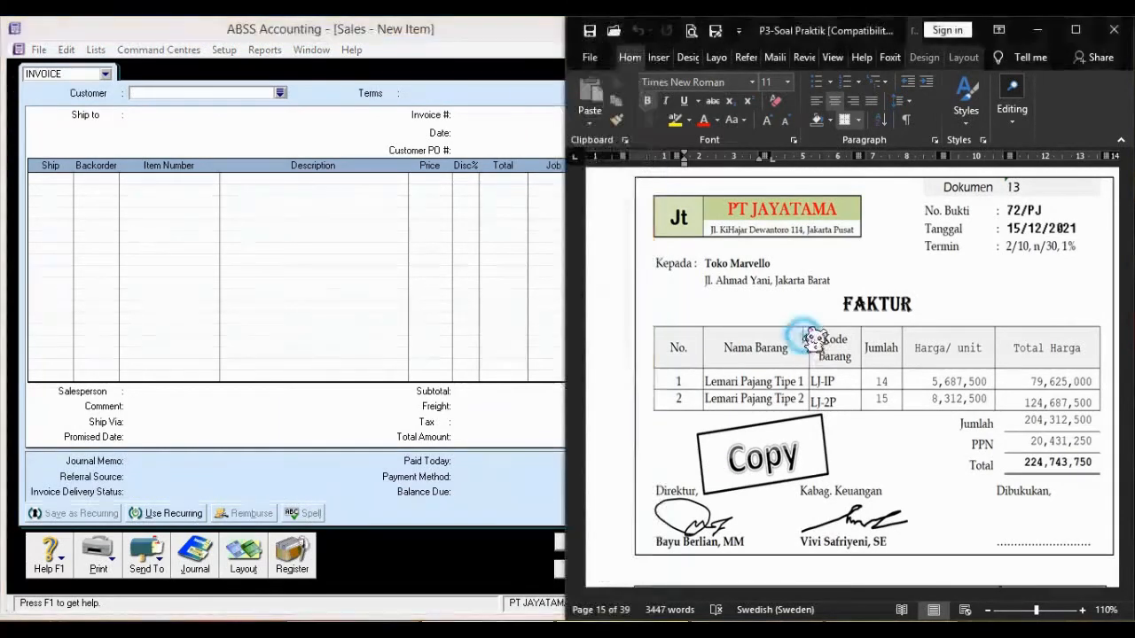
{"action": "scroll", "coordinate": [813, 339], "scroll_direction": "down", "scroll_amount": 8}
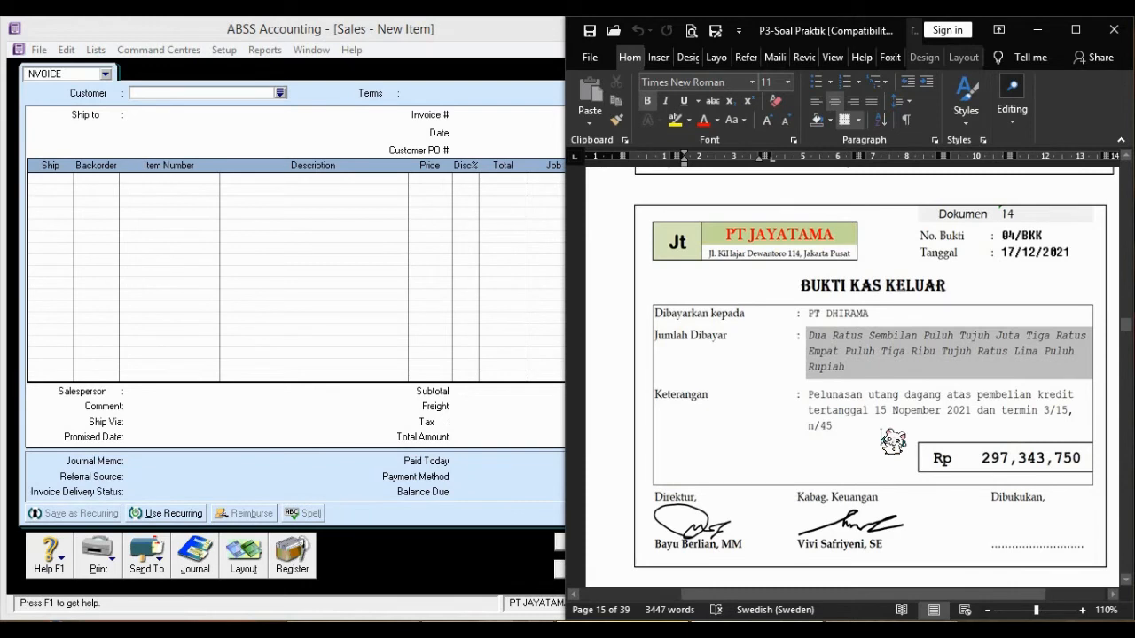
{"action": "left_click", "coordinate": [492, 501]}
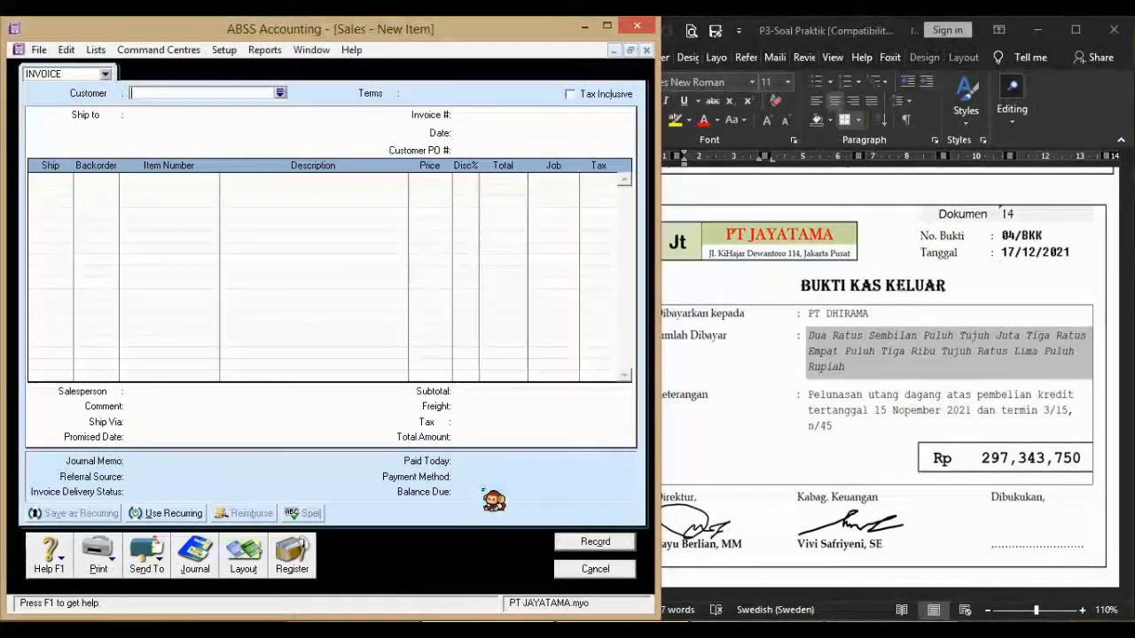
Leave the sales form and start a bill payment to supplier PT DHIRAMA with cheque number 04/BKK and date 17/12/2021
{"action": "left_click", "coordinate": [595, 569]}
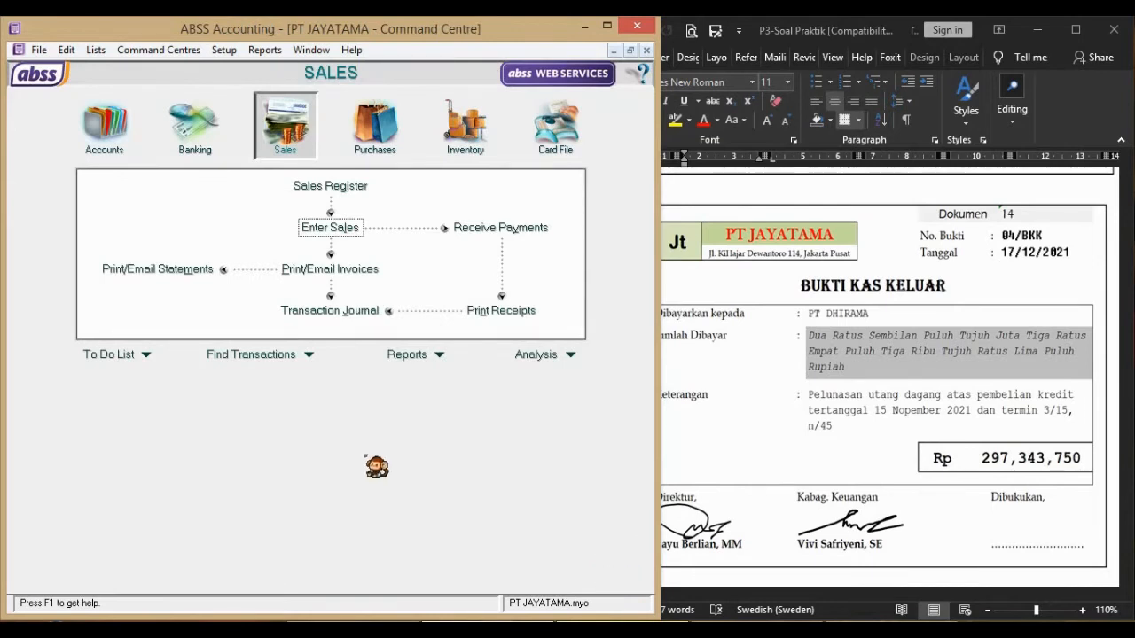
{"action": "left_click", "coordinate": [395, 142]}
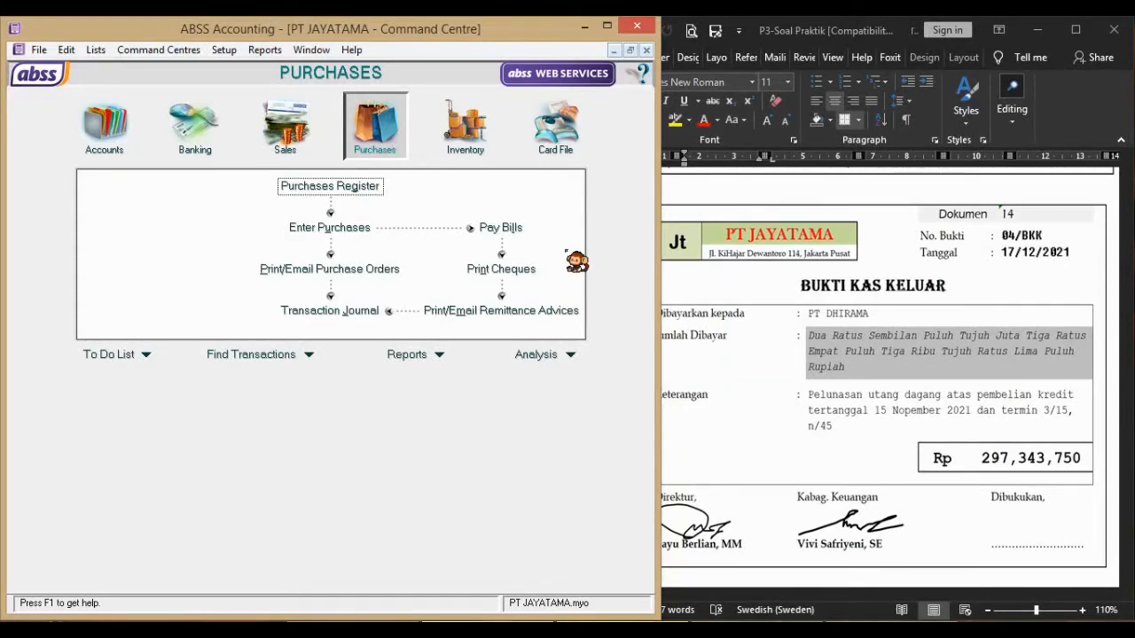
{"action": "left_click", "coordinate": [501, 228]}
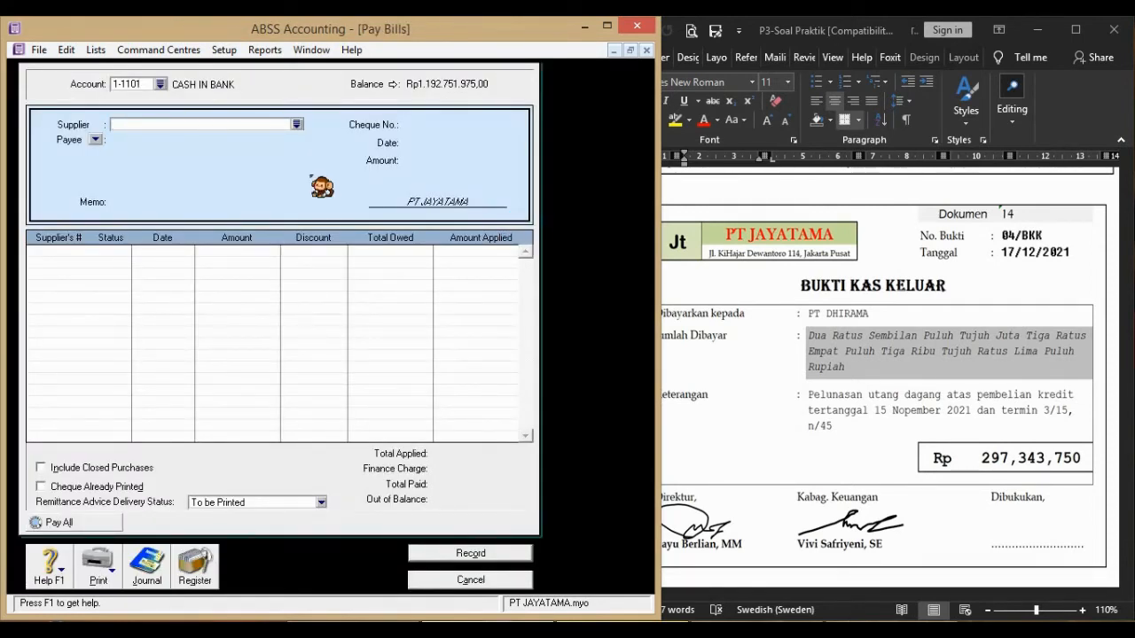
{"action": "left_click", "coordinate": [298, 124]}
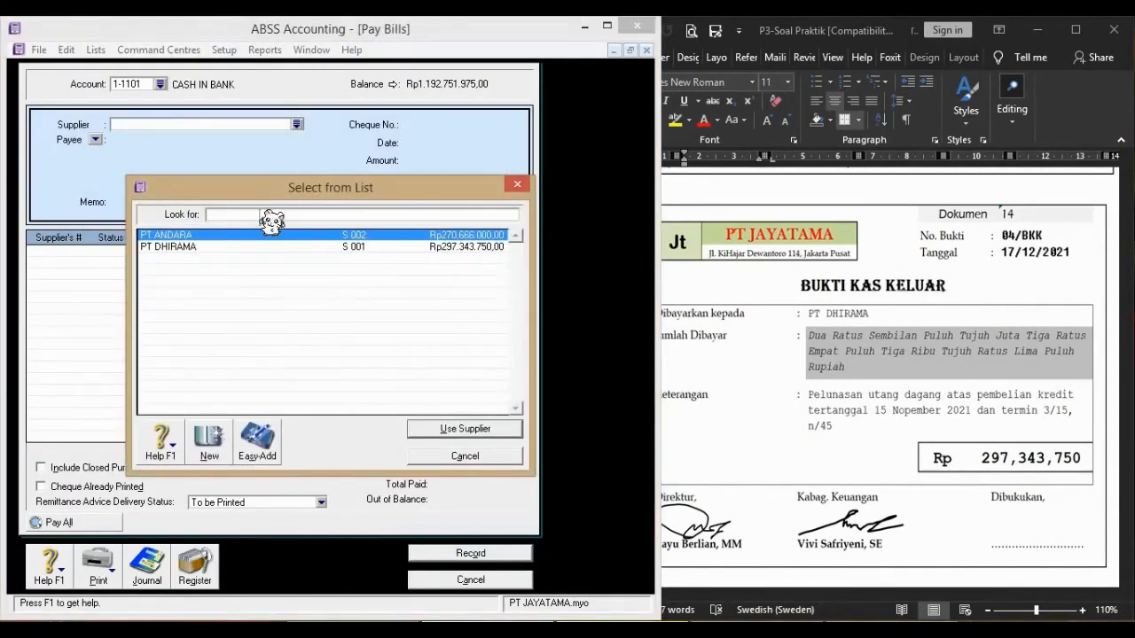
{"action": "double_click", "coordinate": [252, 248]}
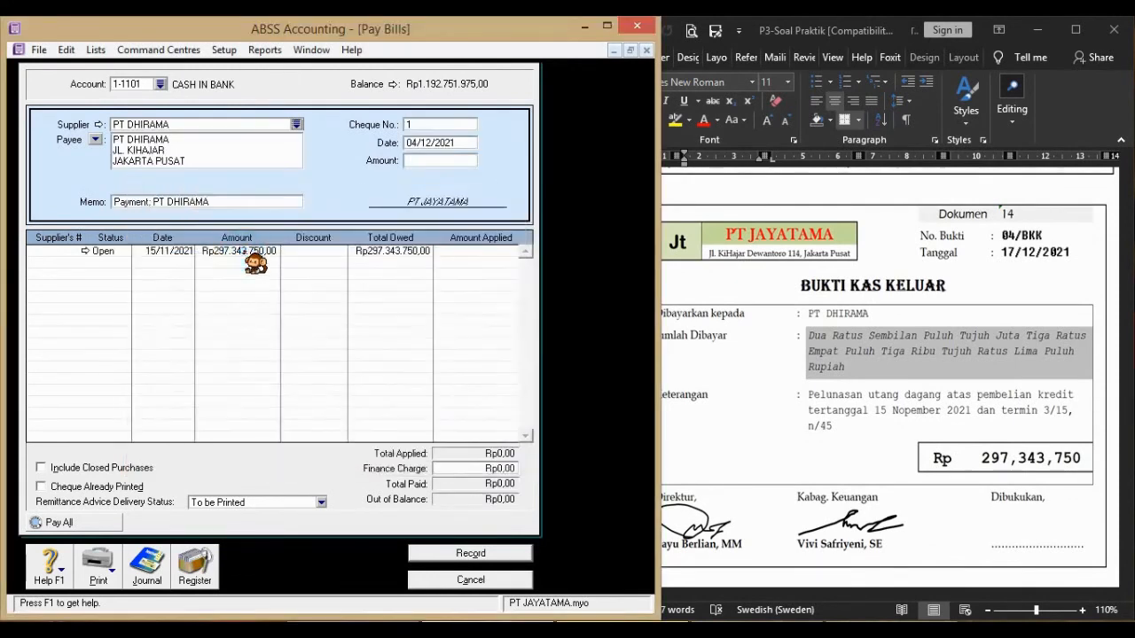
{"action": "left_click", "coordinate": [457, 125]}
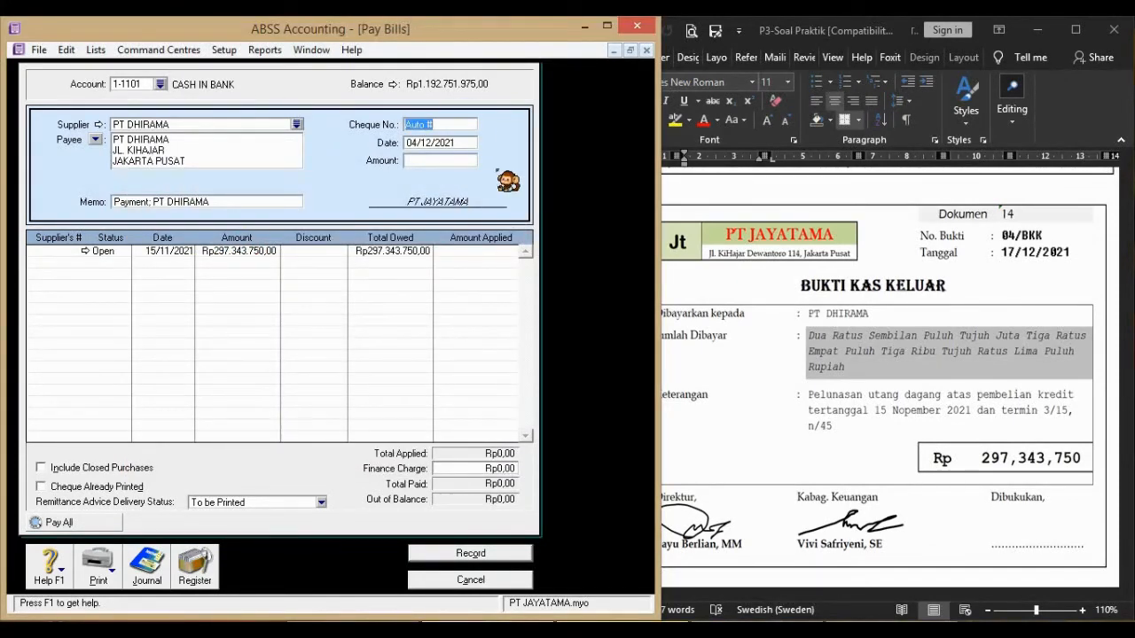
{"action": "type", "text": "04/BKK"}
{"action": "key", "text": "Tab"}
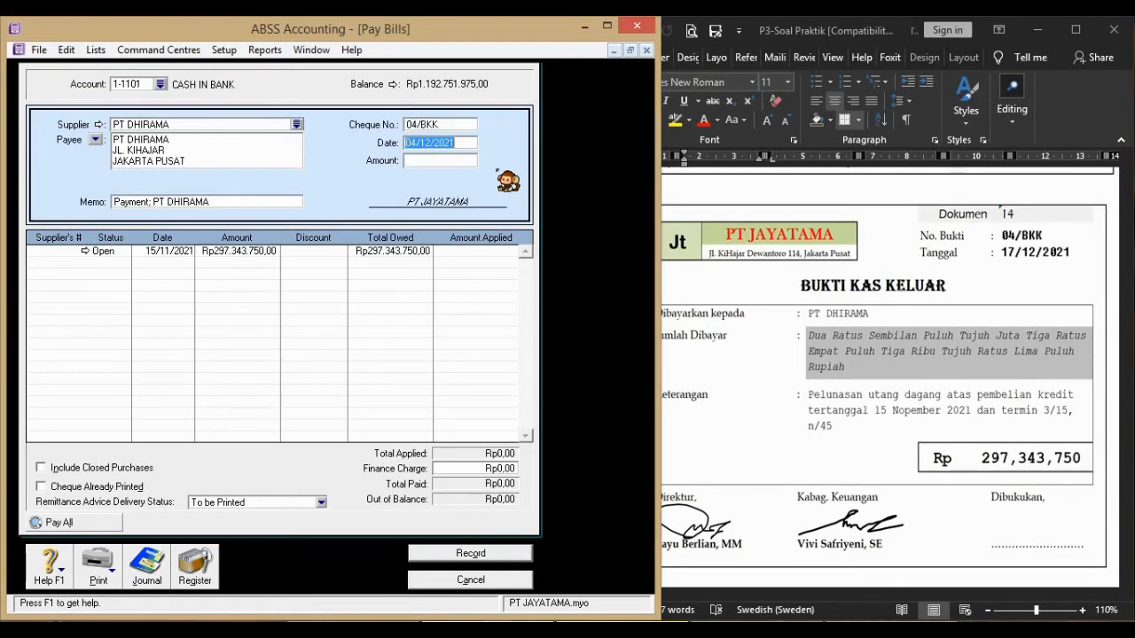
{"action": "type", "text": "17/1"}
{"action": "key", "text": "Tab"}
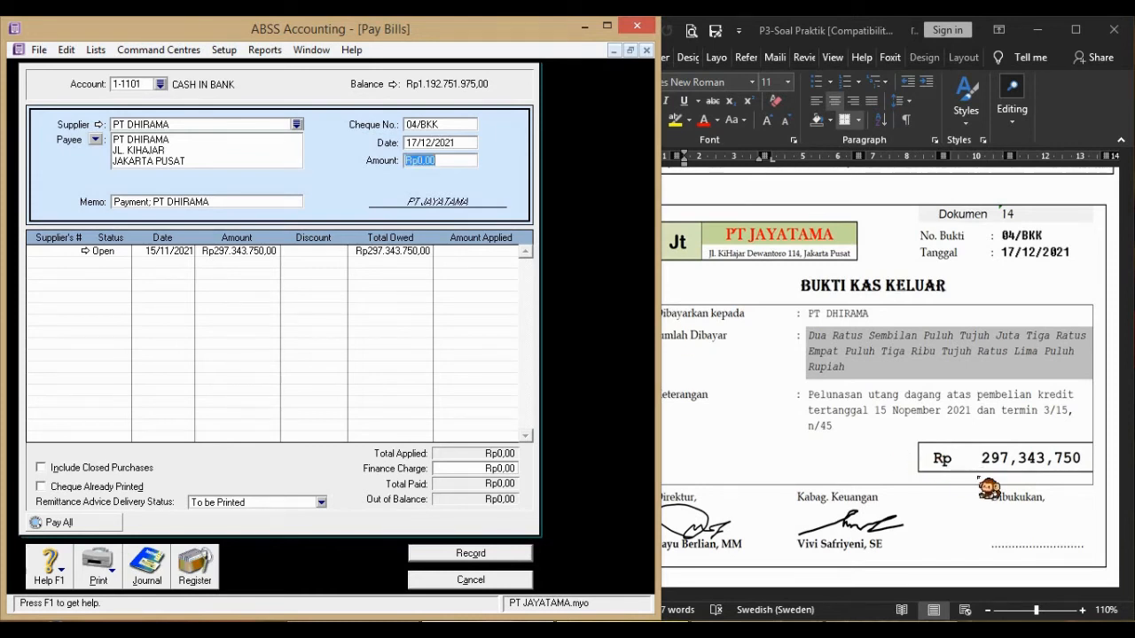
Enter Rp297.343.750 as the payment amount, apply it in full to the 15/11/2021 purchase, and record the payment
{"action": "type", "text": "297.343.750"}
{"action": "key", "text": "Tab"}
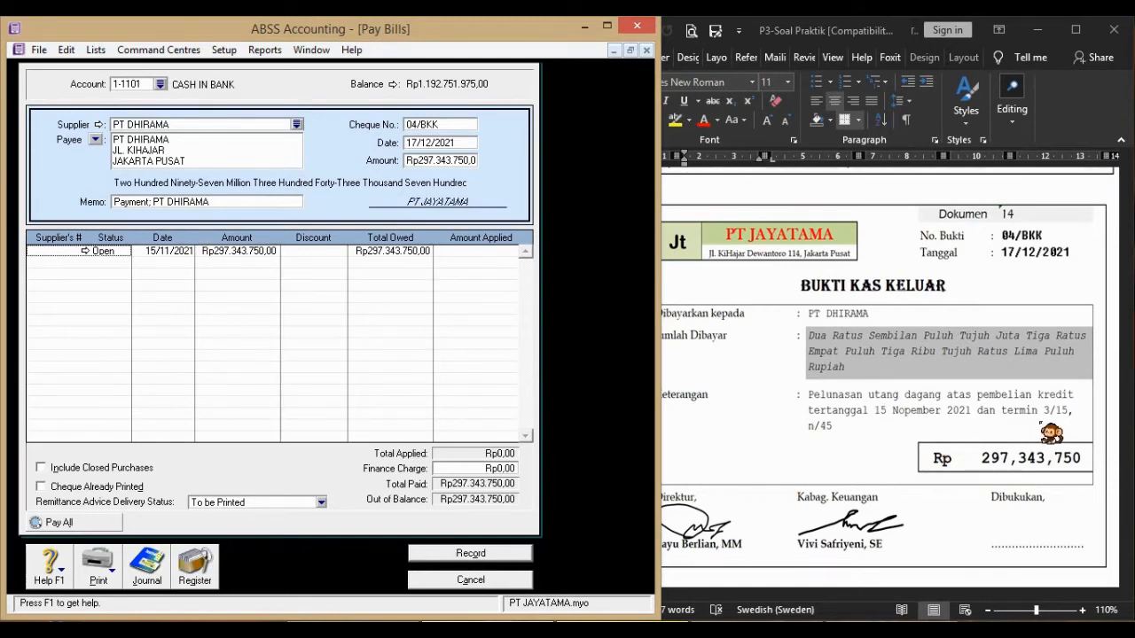
{"action": "left_click", "coordinate": [490, 255]}
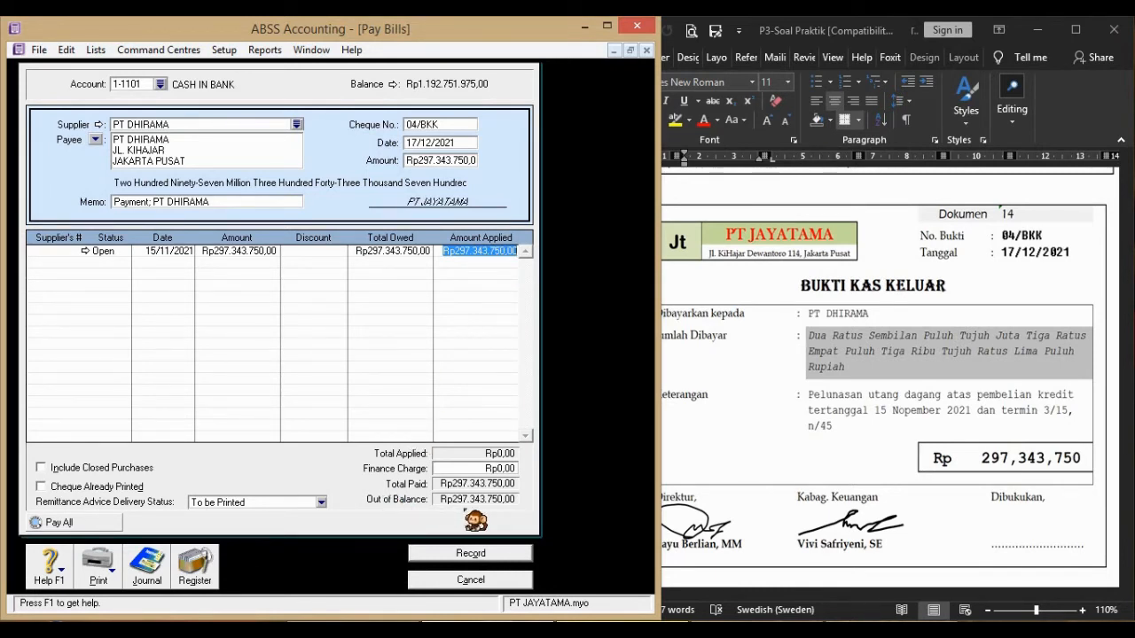
{"action": "key", "text": "Tab"}
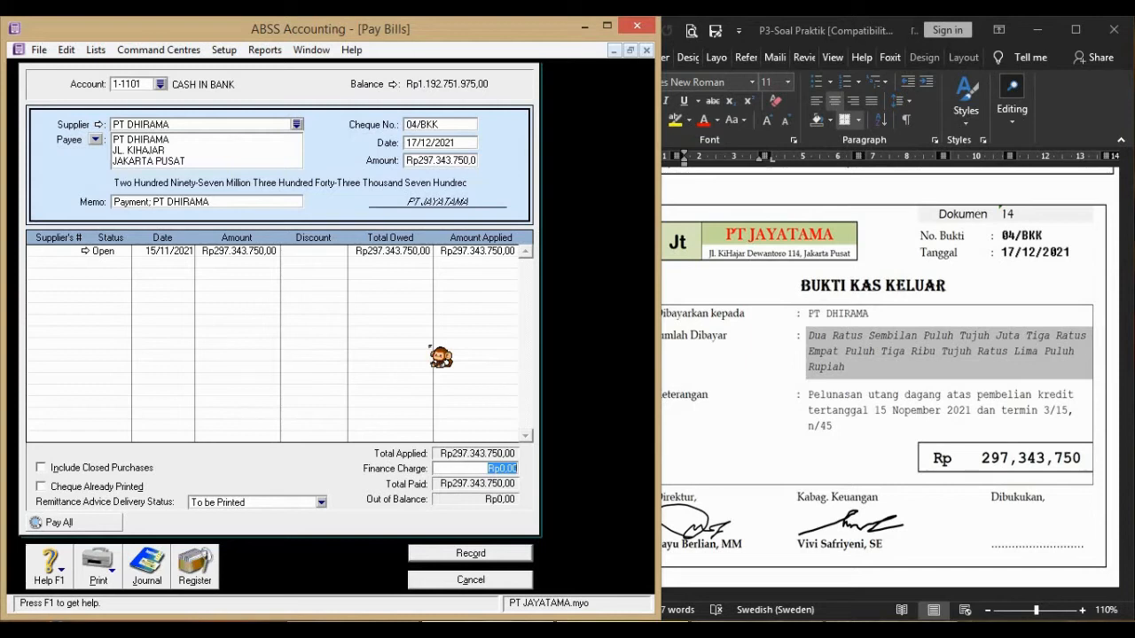
{"action": "left_click", "coordinate": [519, 554]}
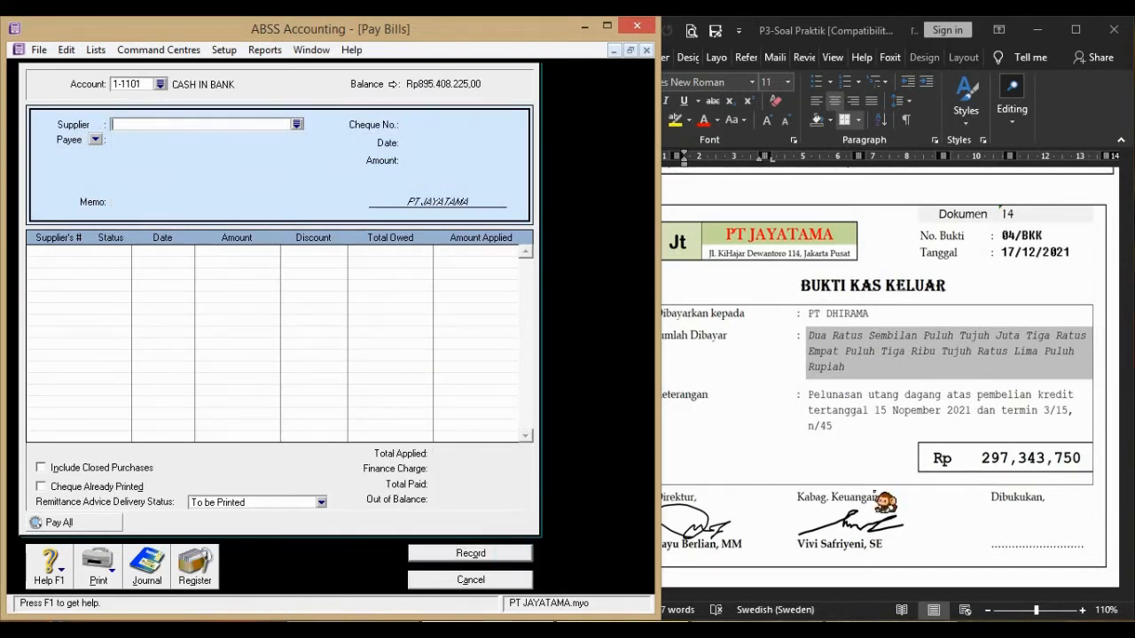
Bring Dokumen 15, cash payment voucher 05/BKK, into view in the Word document and return to ABSS Accounting
{"action": "left_click", "coordinate": [751, 502]}
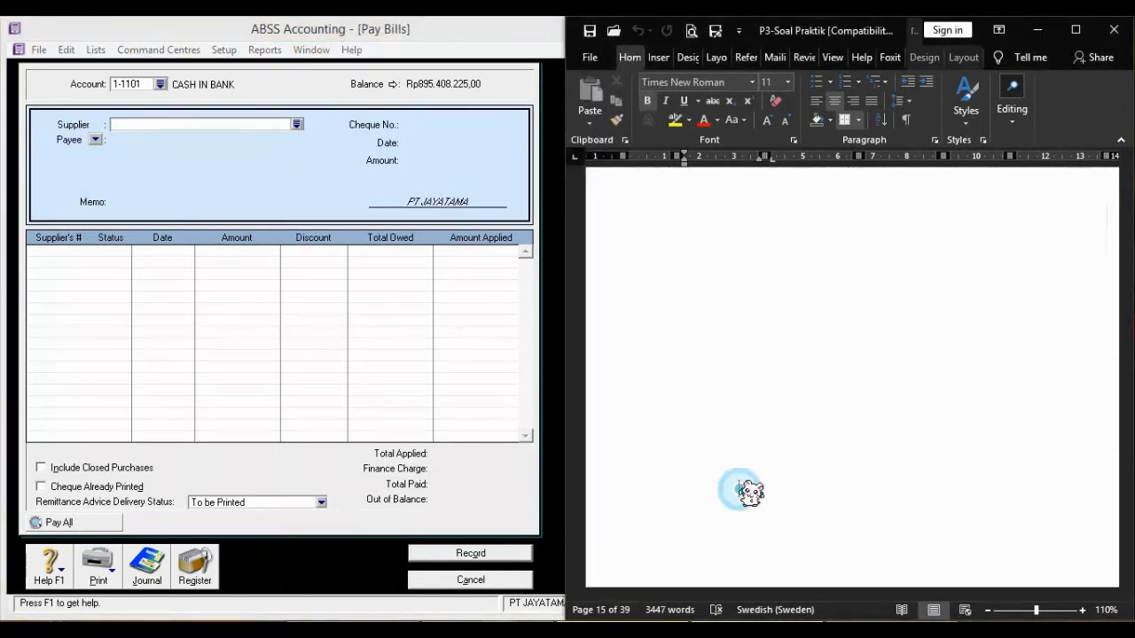
{"action": "scroll", "coordinate": [749, 493], "scroll_direction": "down", "scroll_amount": 10}
{"action": "scroll", "coordinate": [751, 494], "scroll_direction": "down", "scroll_amount": 5}
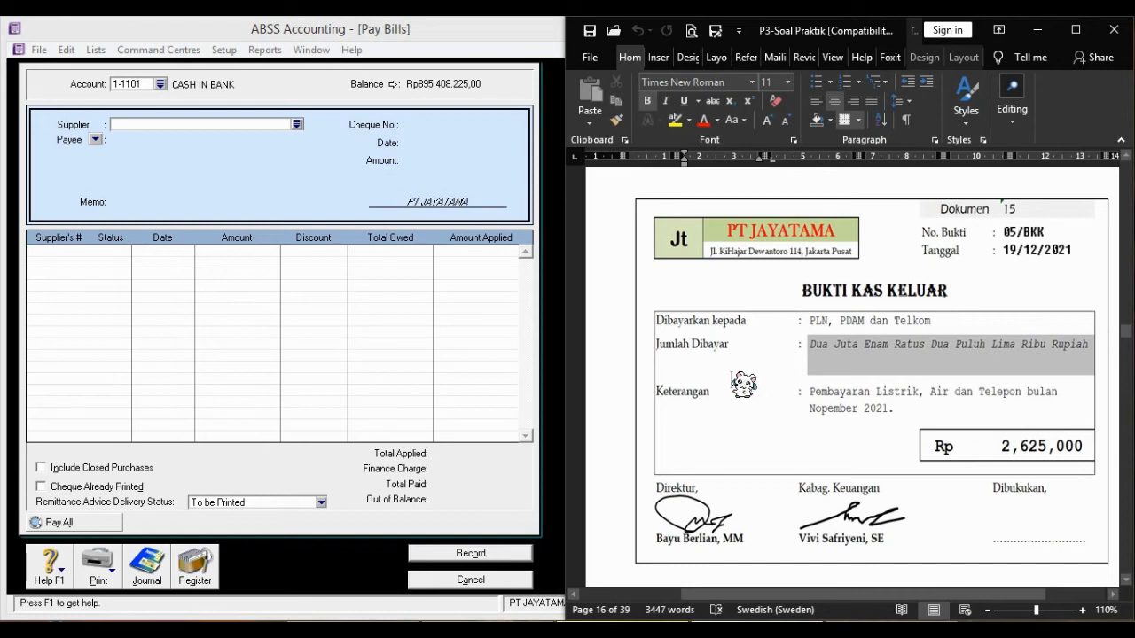
{"action": "left_click", "coordinate": [561, 468]}
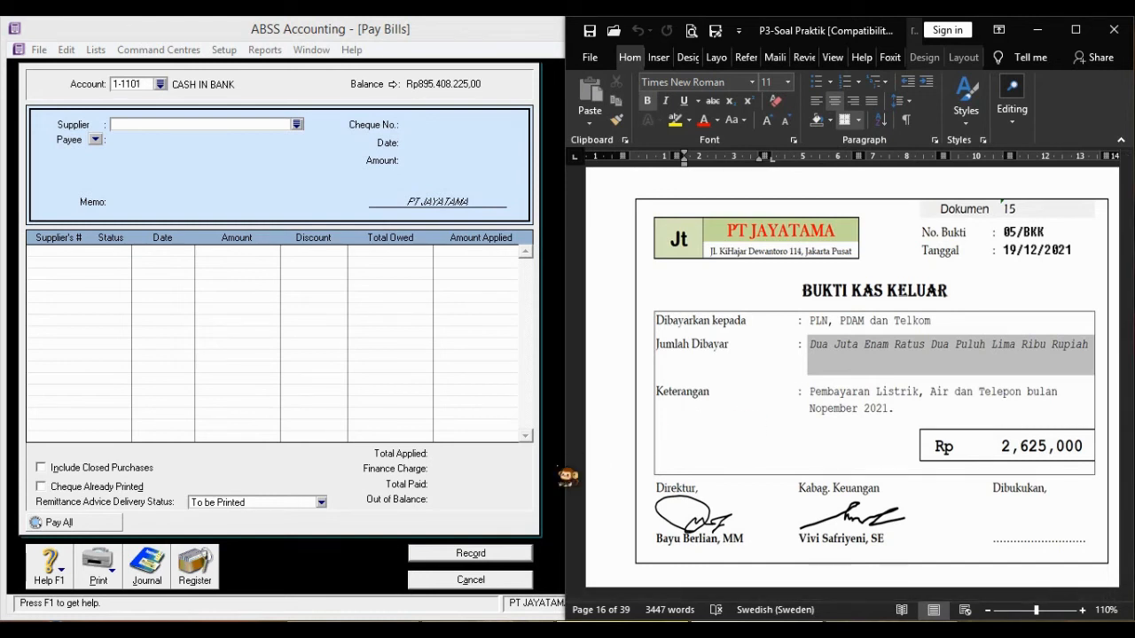
Leave the bill payment form and start a Spend Money transaction with cheque number 05/BKK
{"action": "left_click", "coordinate": [504, 582]}
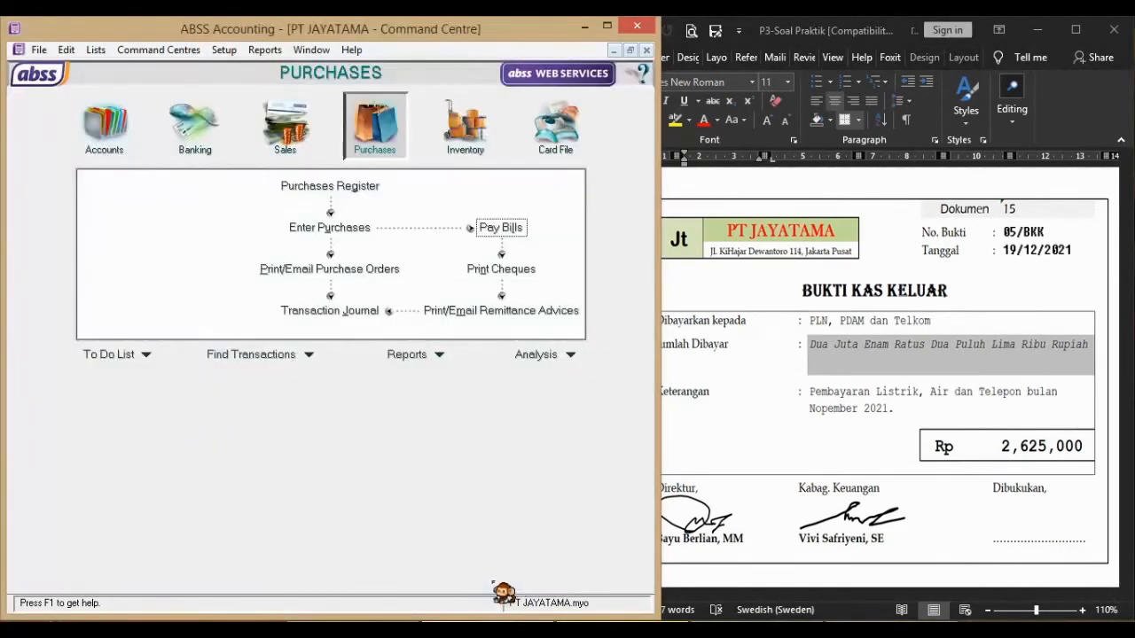
{"action": "left_click", "coordinate": [204, 151]}
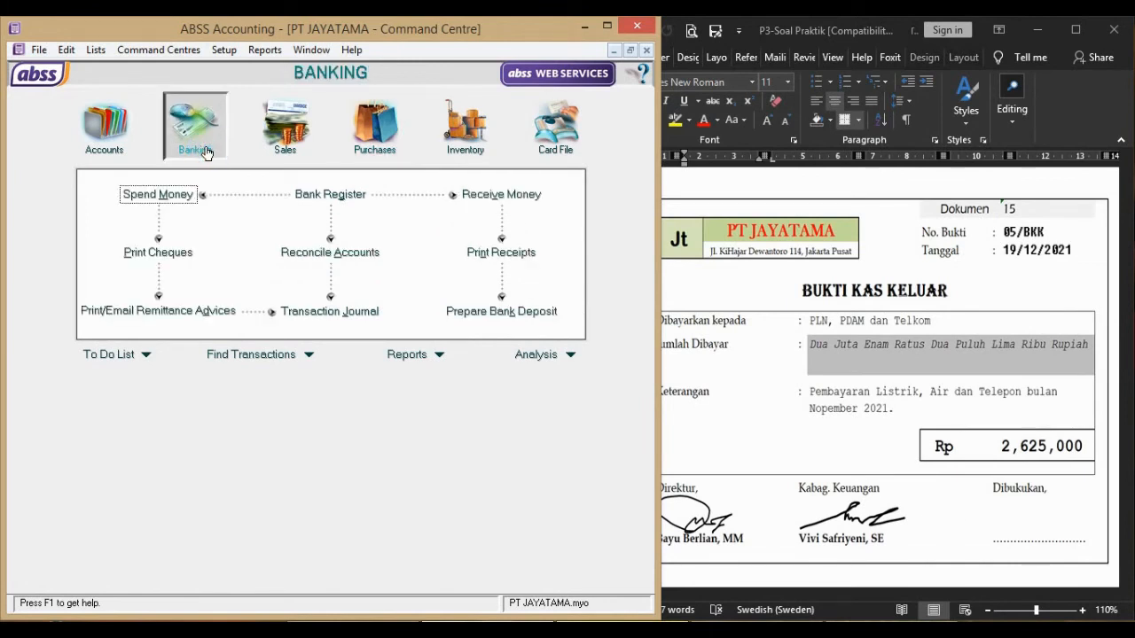
{"action": "left_click", "coordinate": [182, 195]}
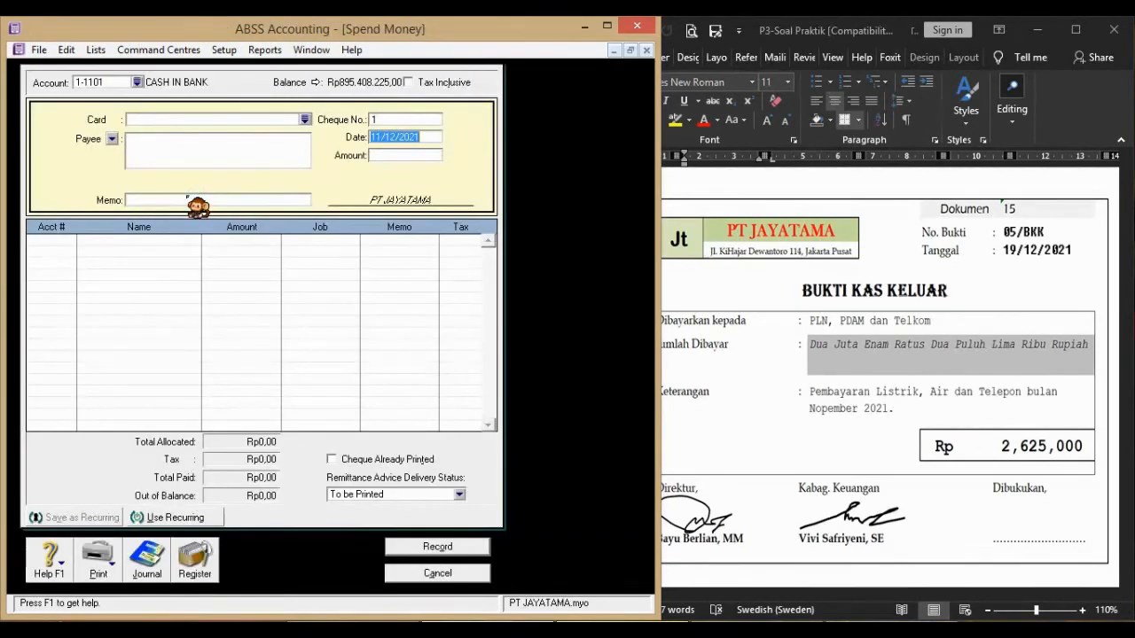
{"action": "left_click", "coordinate": [413, 124]}
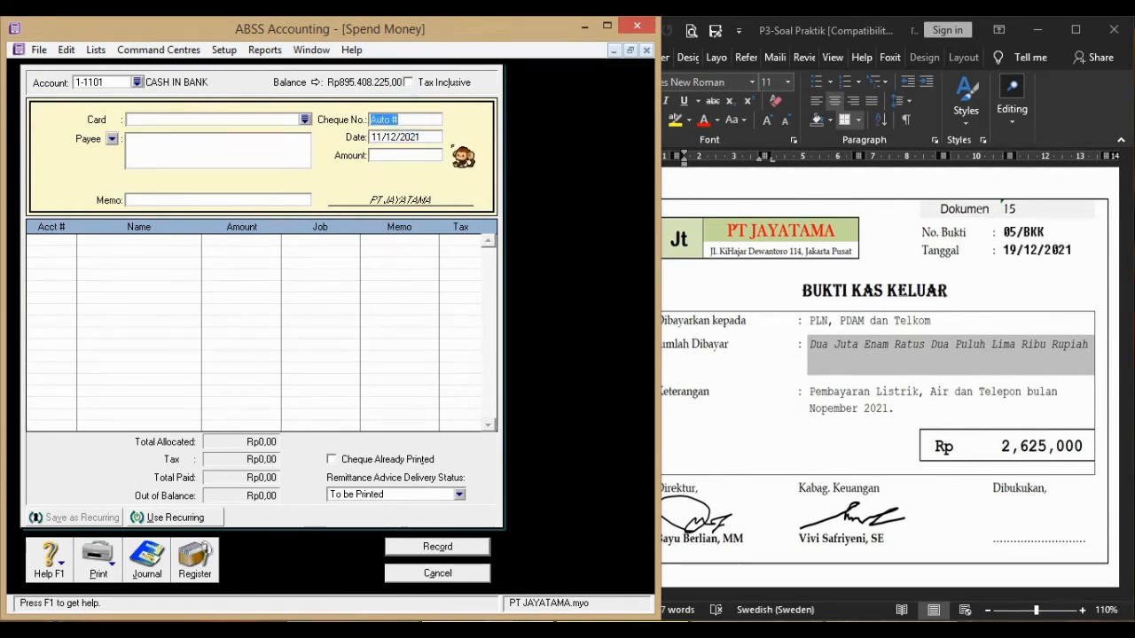
{"action": "type", "text": "0"}
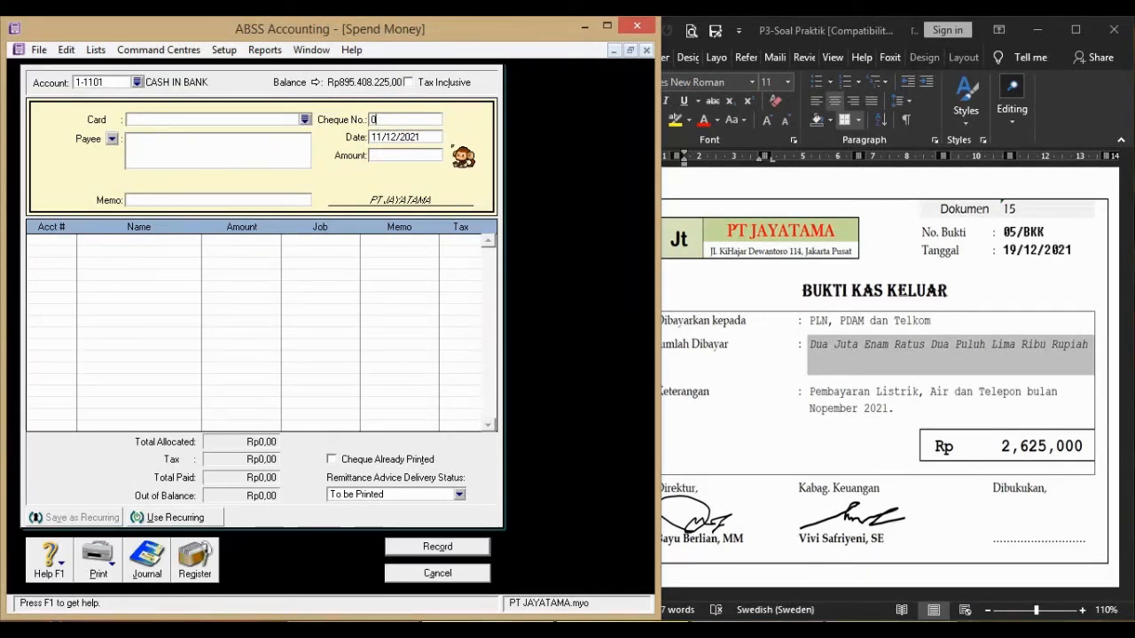
{"action": "type", "text": "5/BKK"}
{"action": "key", "text": "Tab"}
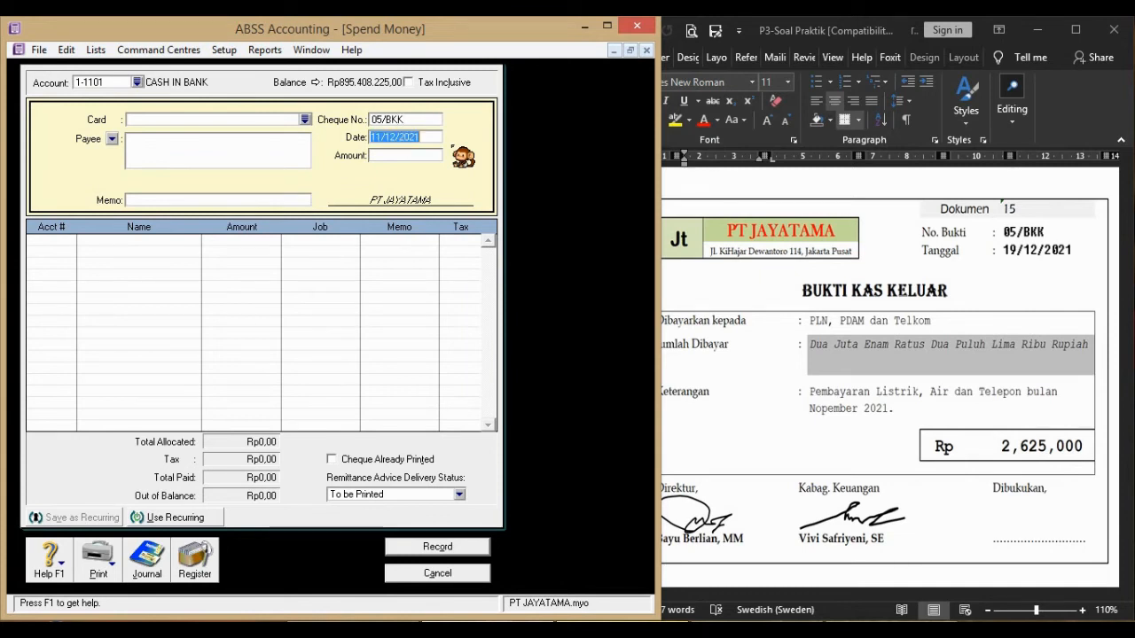
Date the cash payment 19/12/2021 and set its amount to Rp2.625.000
{"action": "type", "text": "19"}
{"action": "type", "text": "/12/2021"}
{"action": "key", "text": "Tab"}
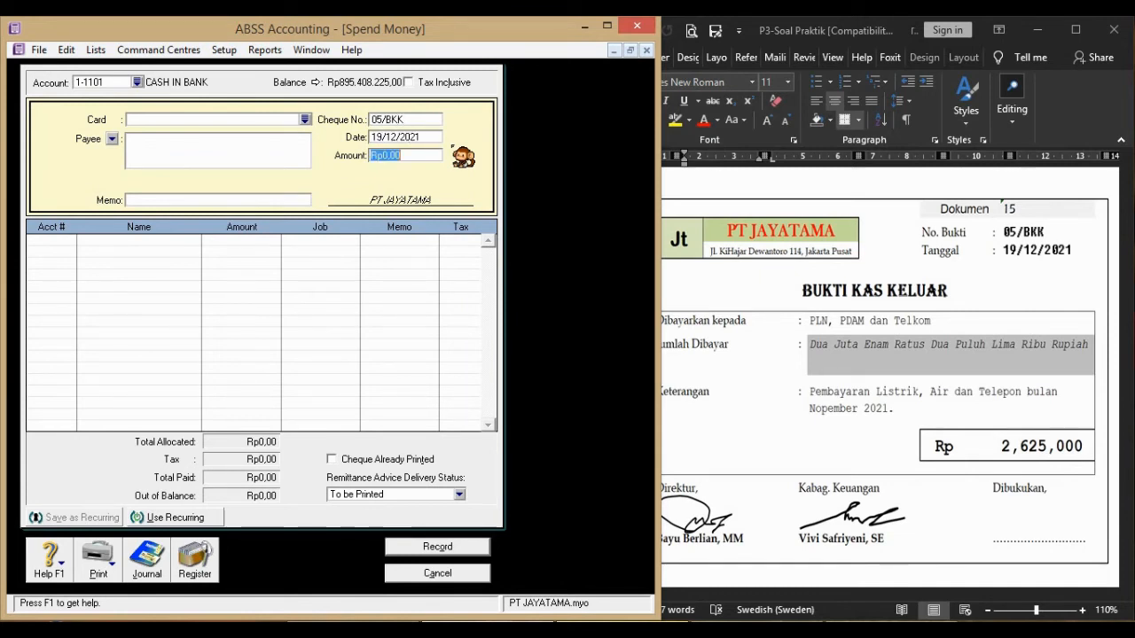
{"action": "type", "text": "2.62"}
{"action": "type", "text": "5.000"}
{"action": "key", "text": "Tab"}
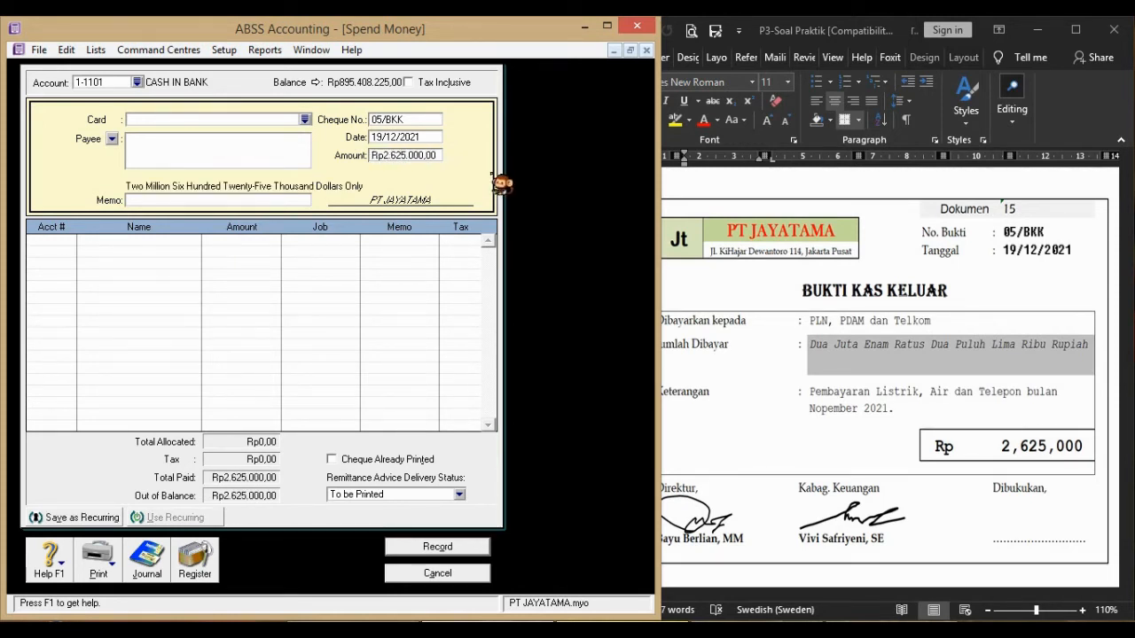
Enter PLN, PDAM DAN TELKOM as the payee and BAYAR LISTRIK, AIR, TELP NOV 2021 as the memo
{"action": "type", "text": "PLN, PDAM DAN"}
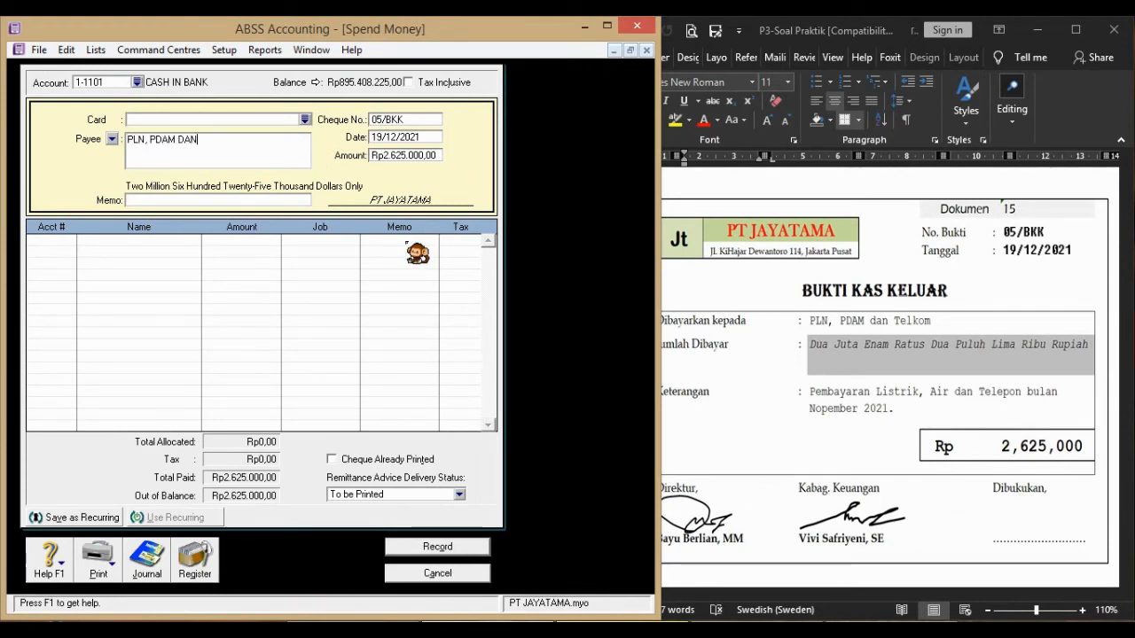
{"action": "type", "text": " TELKOM"}
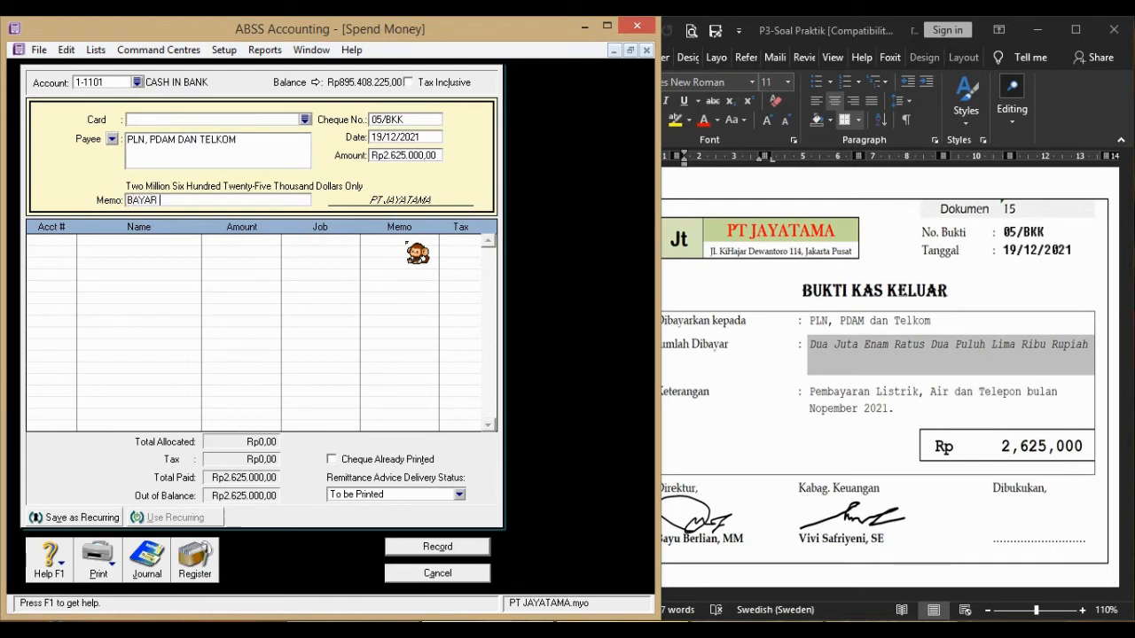
{"action": "type", "text": " LISTRIK, AIR, TELP"}
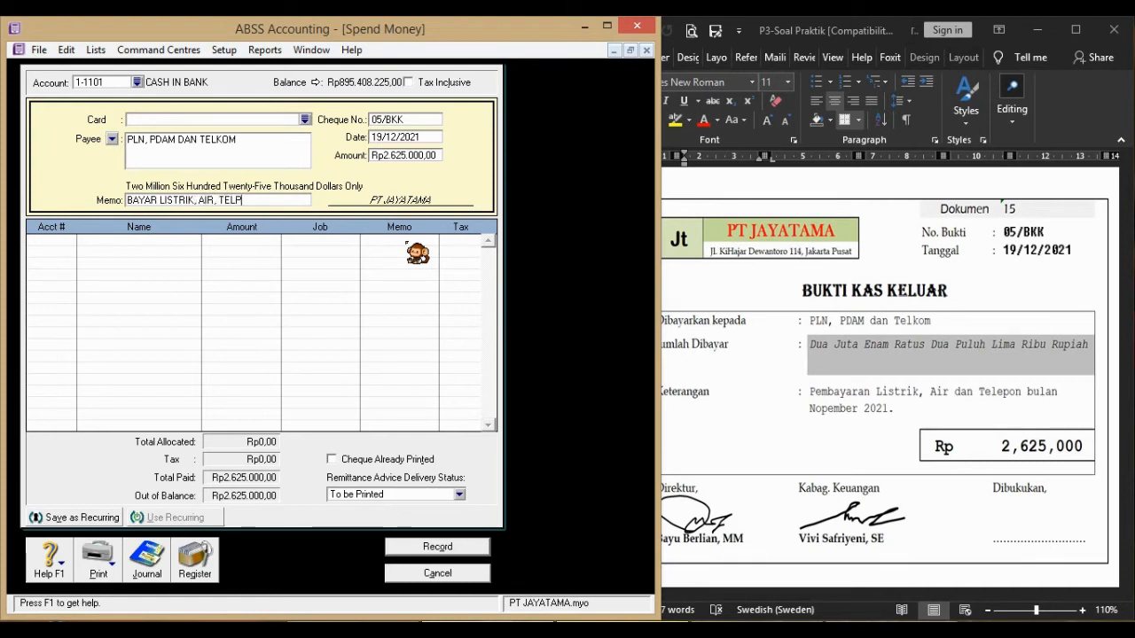
{"action": "type", "text": " BULA"}
{"action": "key", "text": "BackSpace"}
{"action": "key", "text": "BackSpace"}
{"action": "type", "text": "V 2021"}
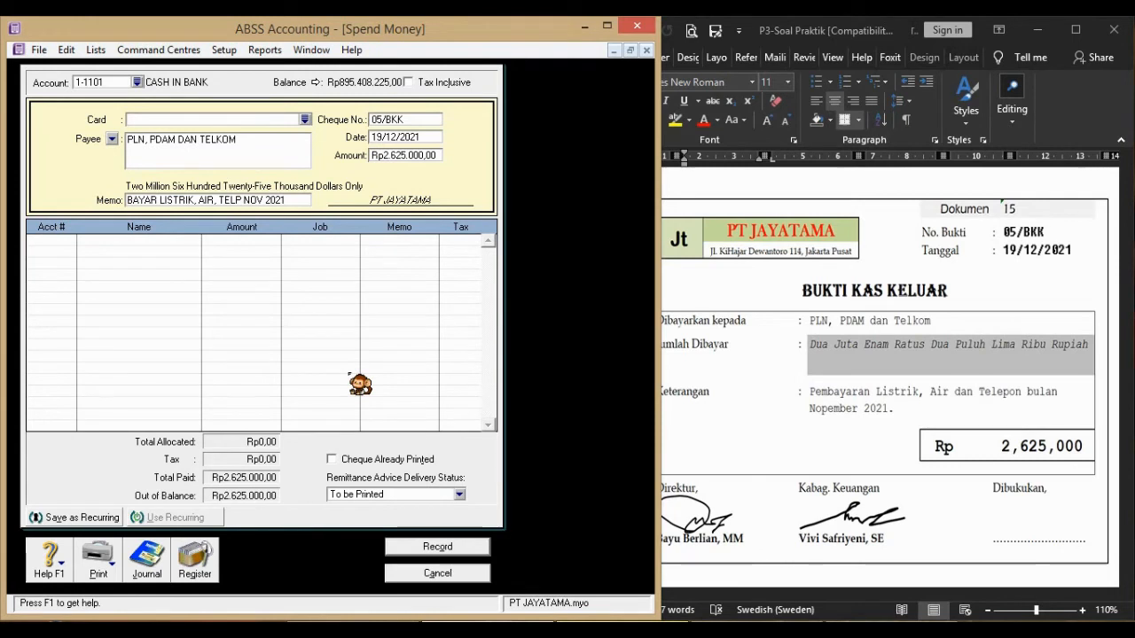
Allocate the full payment to expense account 6-1111, the electricity, telephone and water account
{"action": "left_click", "coordinate": [78, 247]}
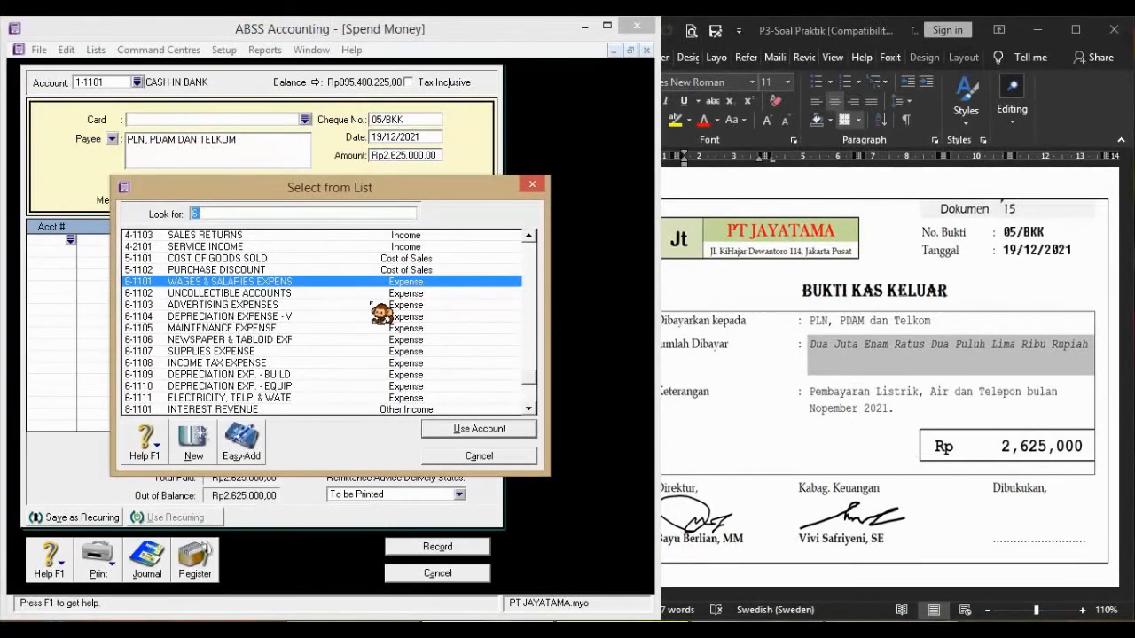
{"action": "left_click", "coordinate": [528, 409]}
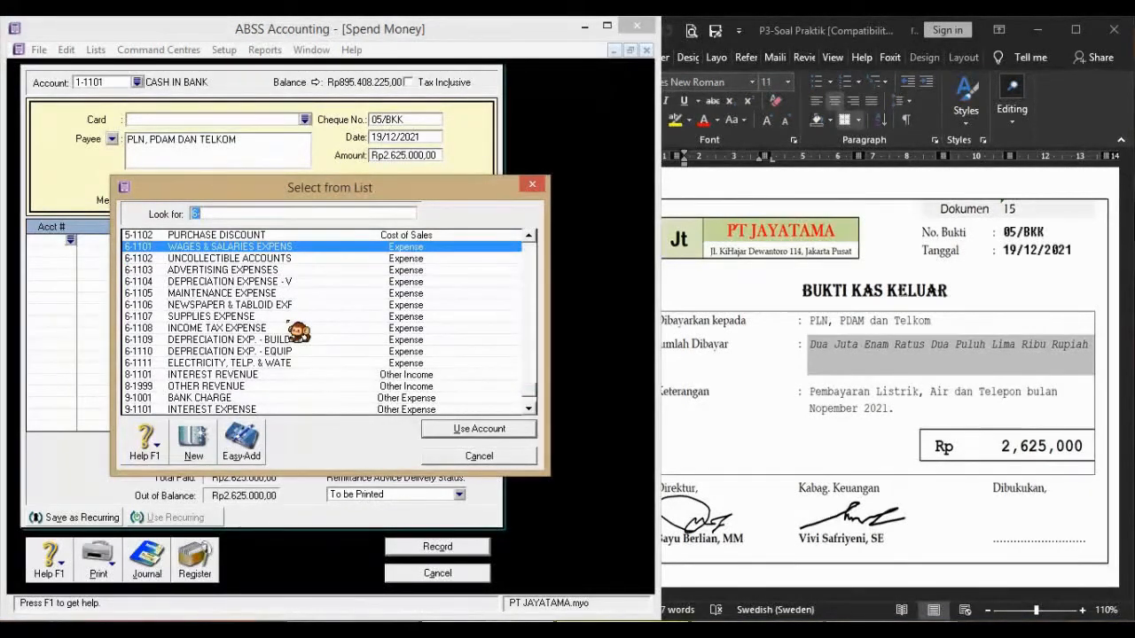
{"action": "left_click", "coordinate": [528, 408]}
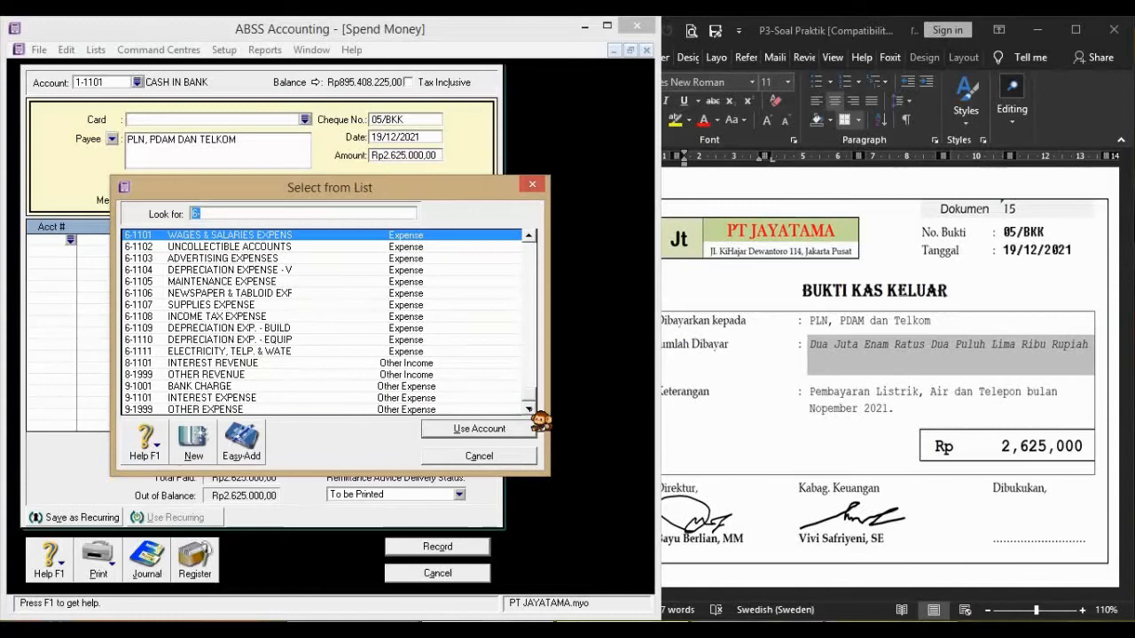
{"action": "left_click", "coordinate": [253, 352]}
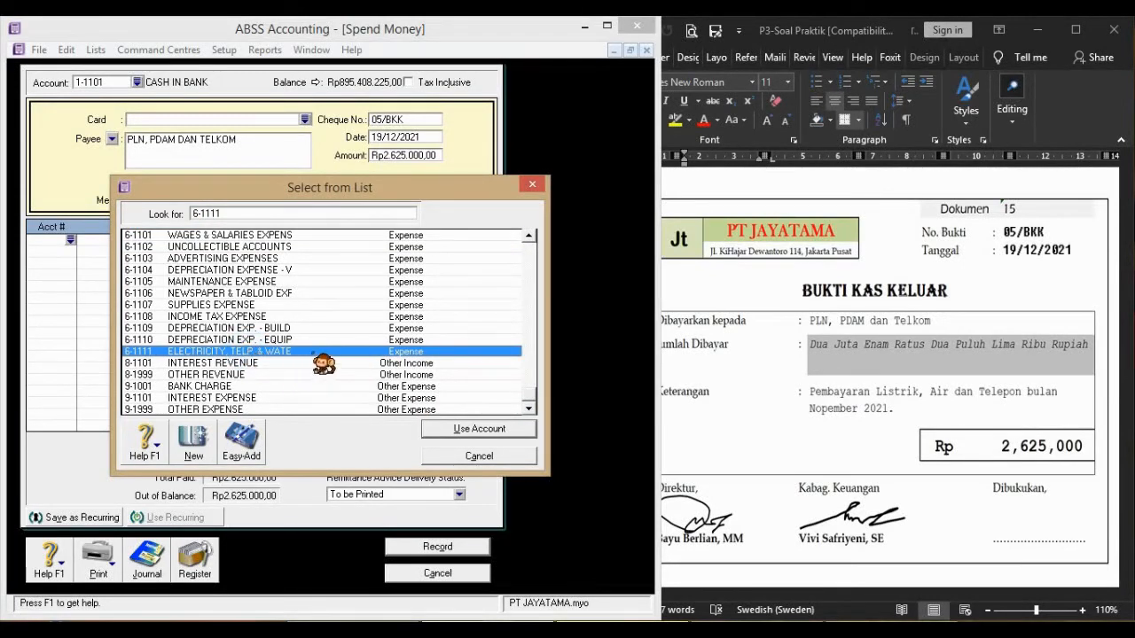
{"action": "left_click", "coordinate": [447, 431]}
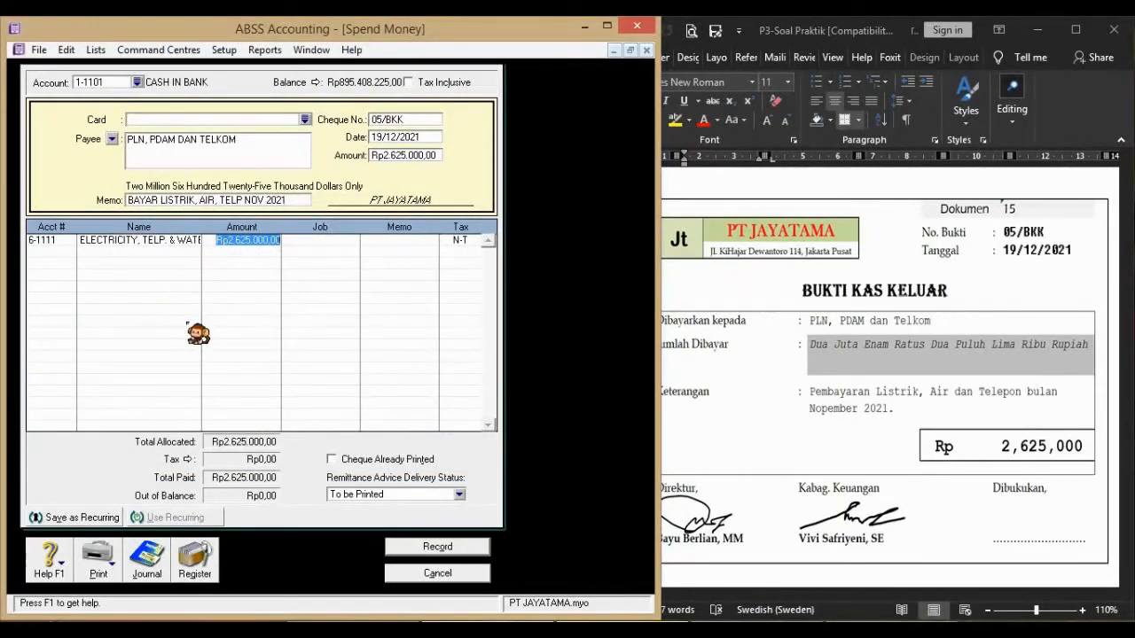
{"action": "key", "text": "Tab"}
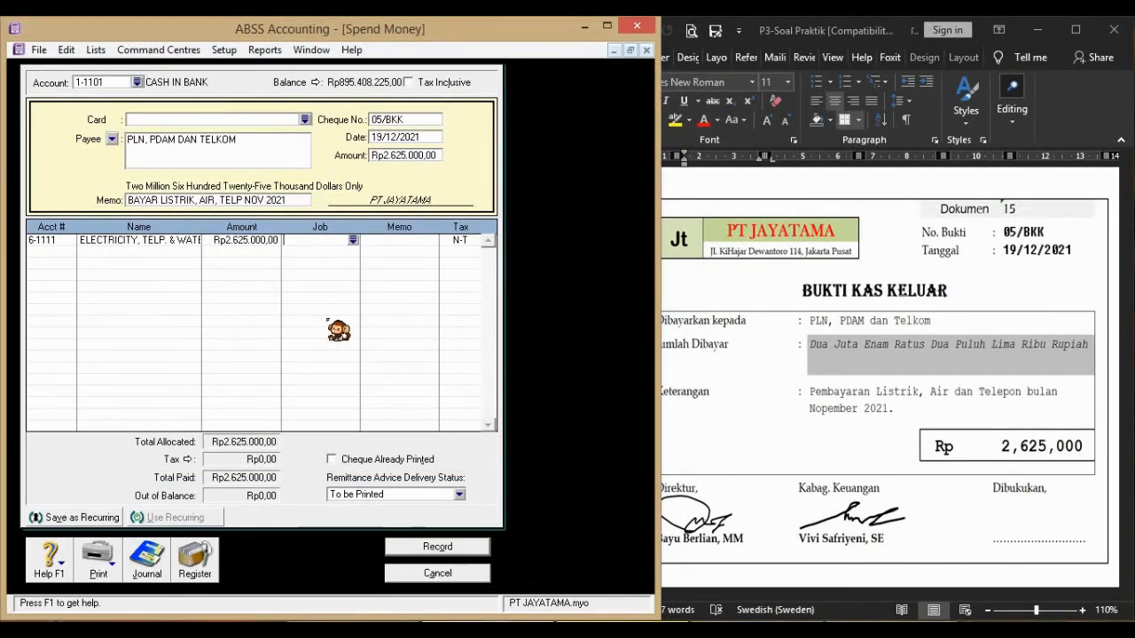
Review the transaction recap for voucher 05/BKK and record the cash payment
{"action": "key", "text": "ctrl+r"}
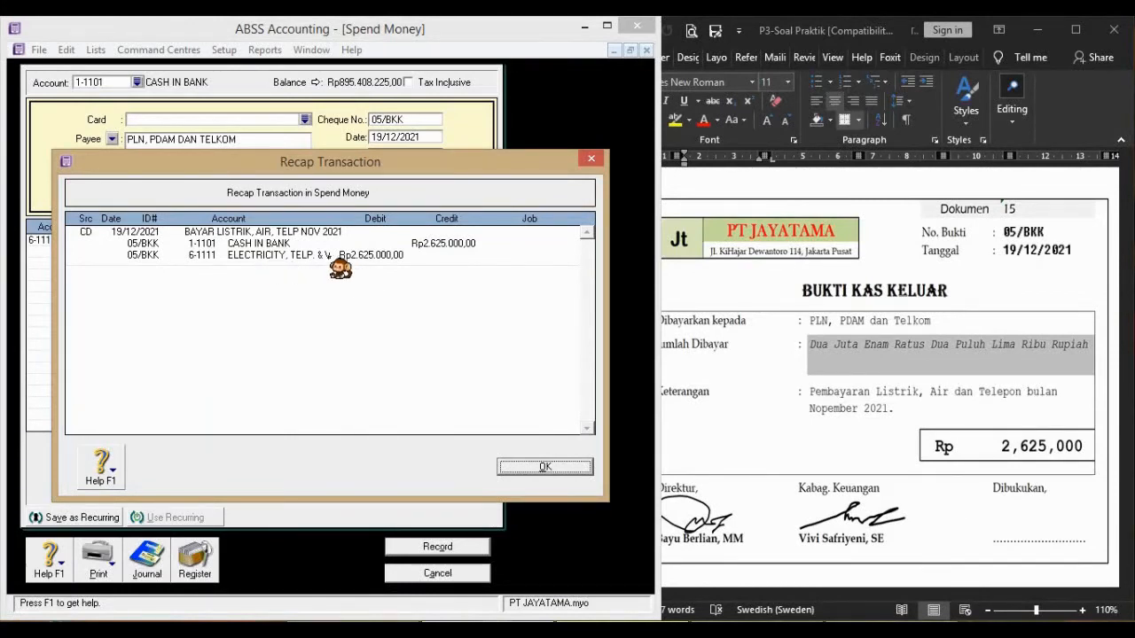
{"action": "left_click", "coordinate": [537, 470]}
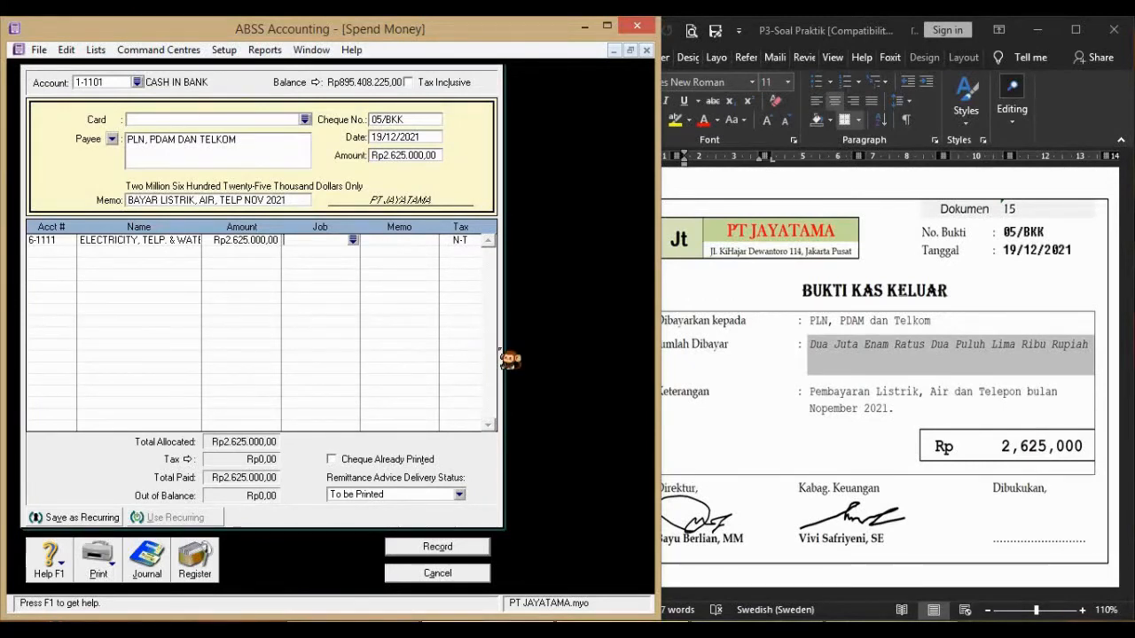
{"action": "left_click", "coordinate": [467, 547]}
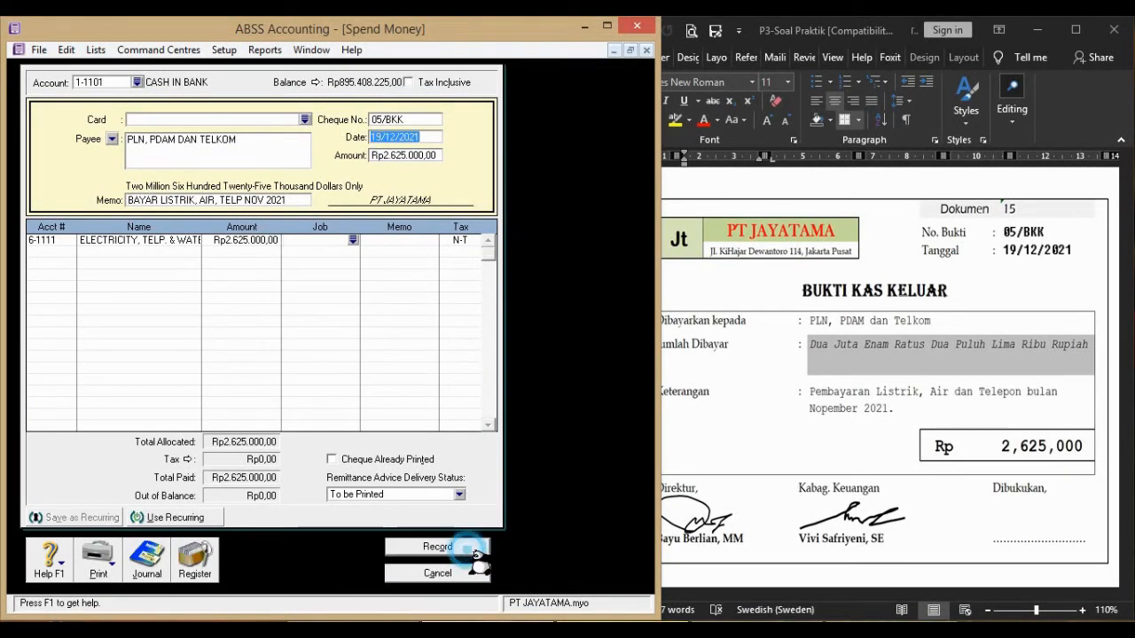
Bring Dokumen 16, PT DHIRAMA's invoice 089/Dr, into view in the Word document and return to ABSS Accounting
{"action": "left_click", "coordinate": [840, 342]}
{"action": "scroll", "coordinate": [841, 337], "scroll_direction": "down", "scroll_amount": 5}
{"action": "scroll", "coordinate": [841, 337], "scroll_direction": "down", "scroll_amount": 4}
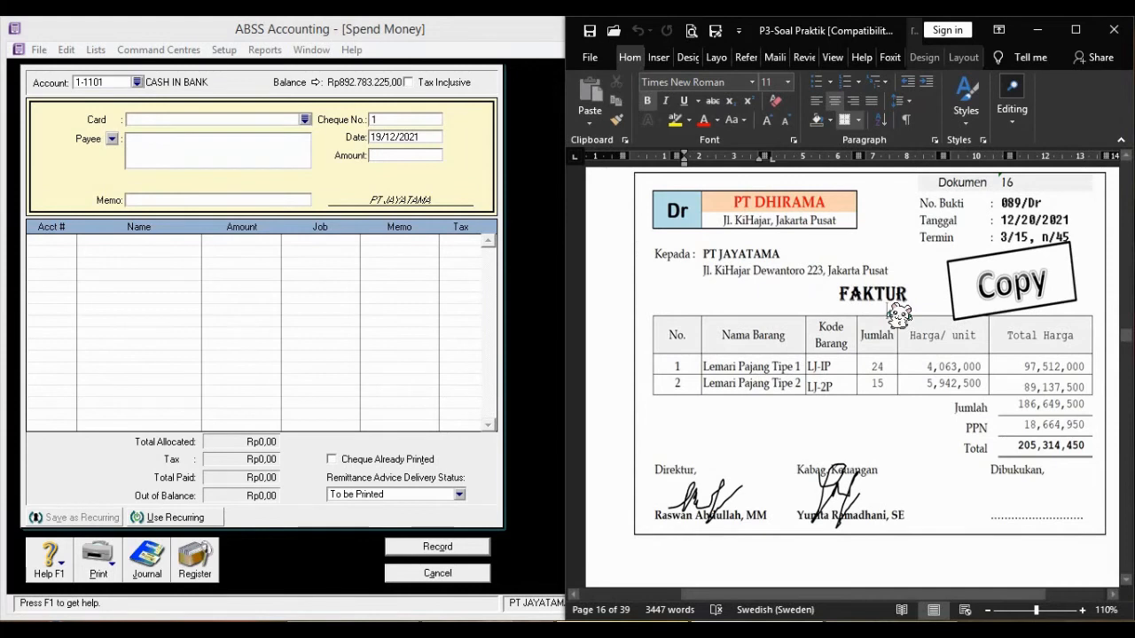
{"action": "left_click", "coordinate": [557, 444]}
Leave the Spend Money form and start a new purchase bill for supplier PT DHIRAMA
{"action": "left_click", "coordinate": [455, 573]}
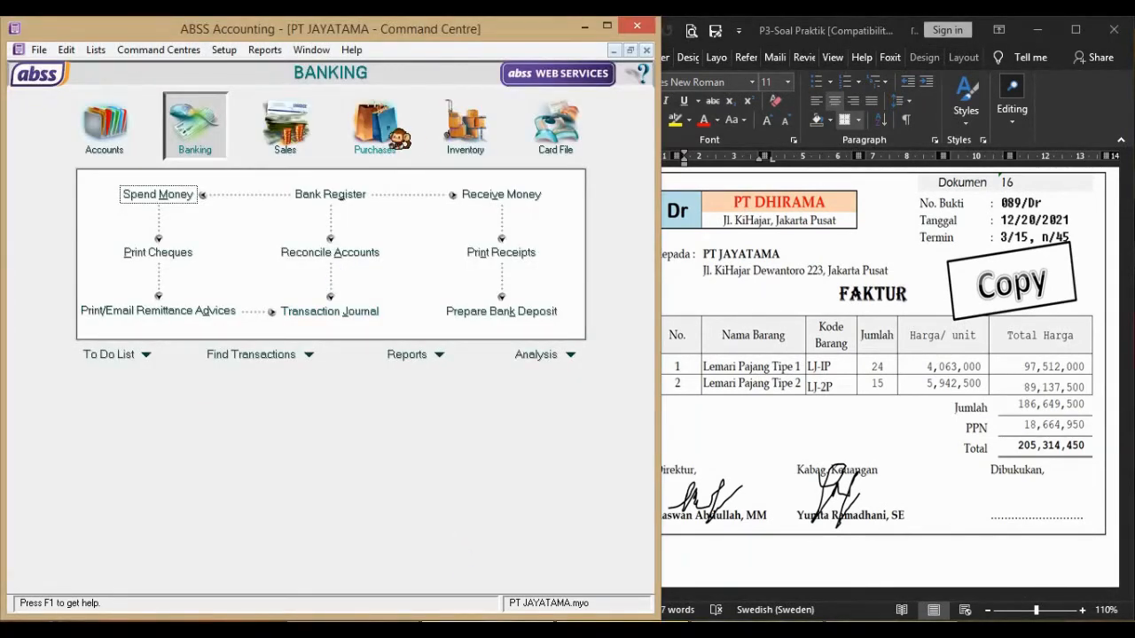
{"action": "left_click", "coordinate": [383, 130]}
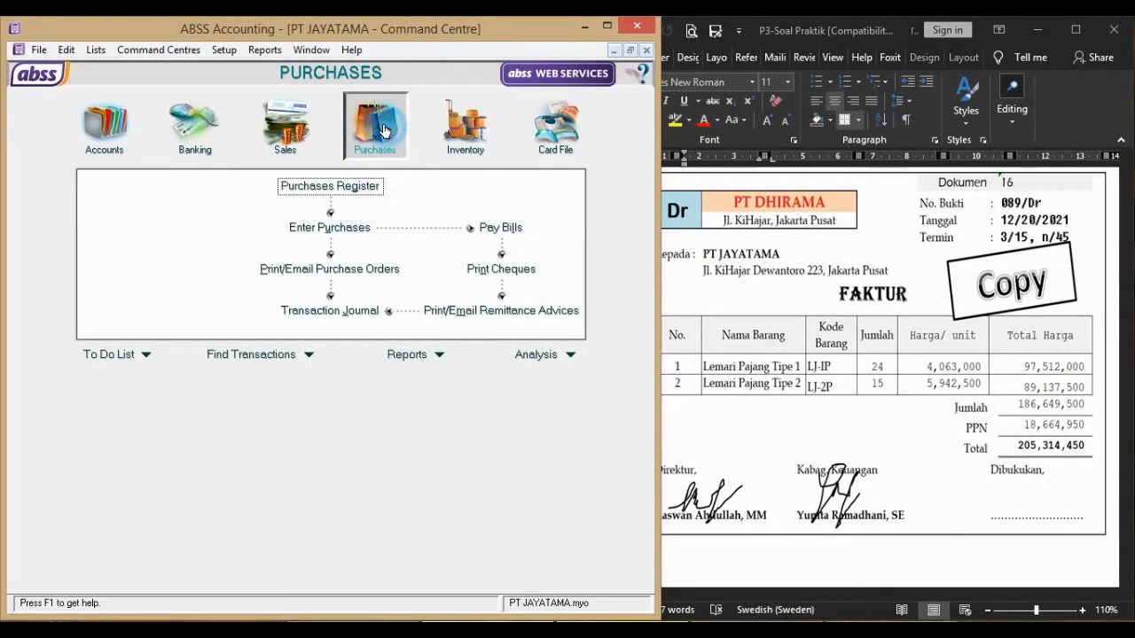
{"action": "left_click", "coordinate": [361, 236]}
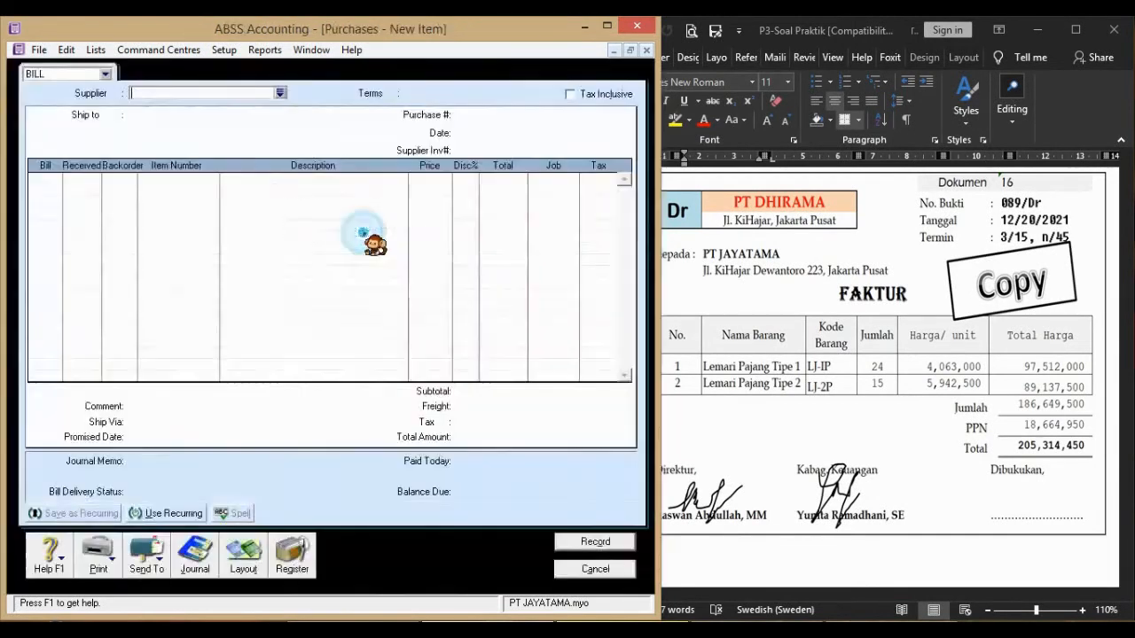
{"action": "left_click", "coordinate": [281, 92]}
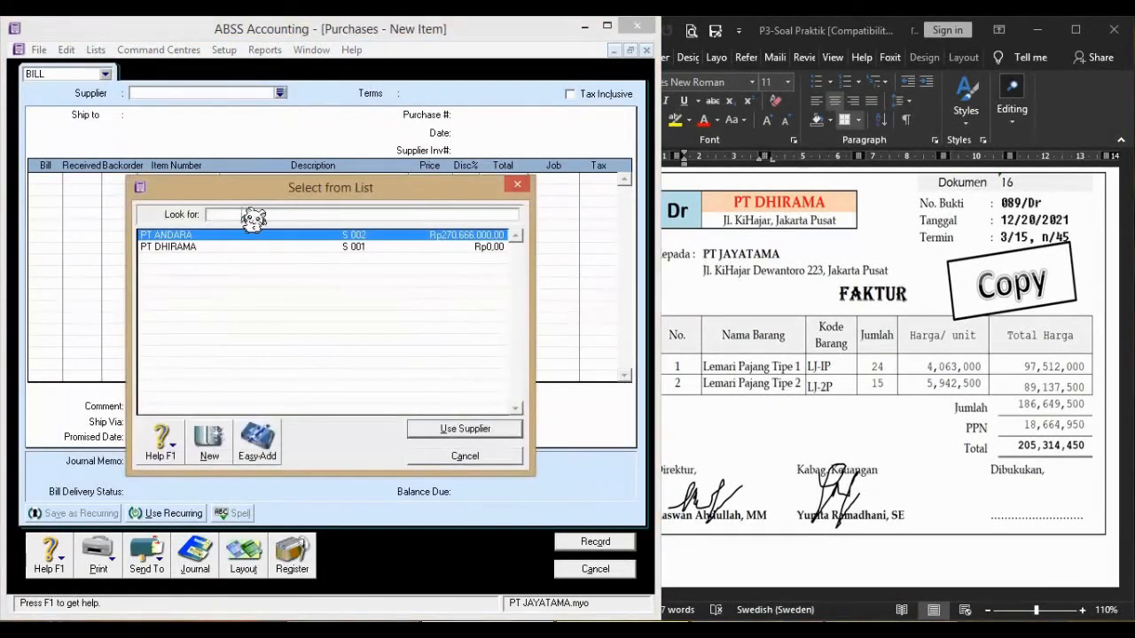
{"action": "double_click", "coordinate": [234, 249]}
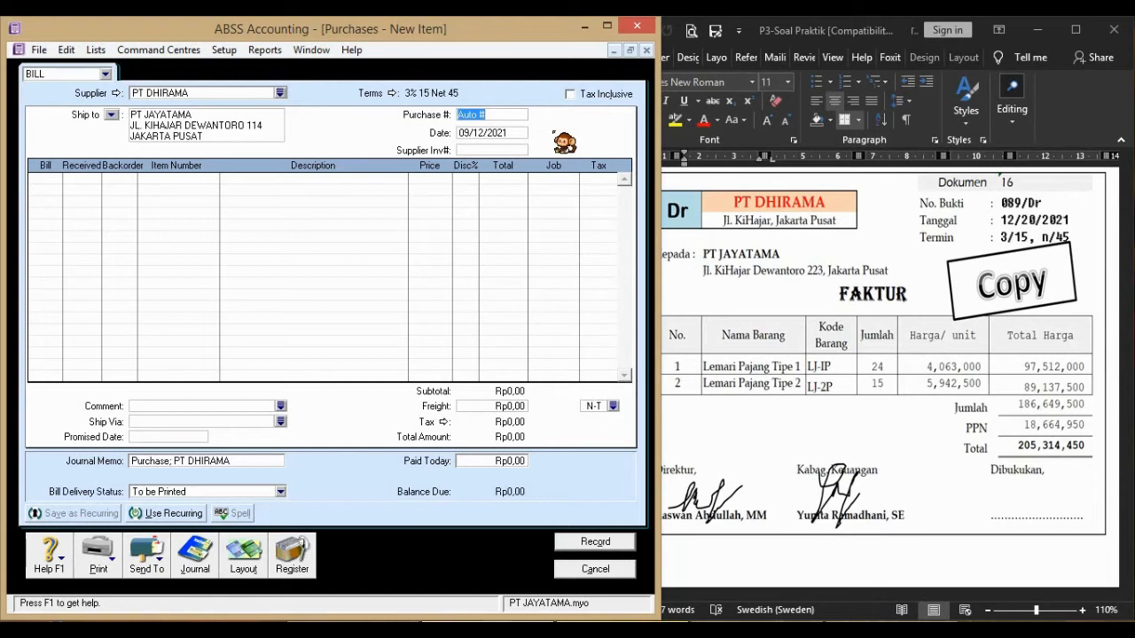
Enter 089/Dr as the supplier invoice number and 20/12/2021 as the purchase date
{"action": "left_click", "coordinate": [503, 149]}
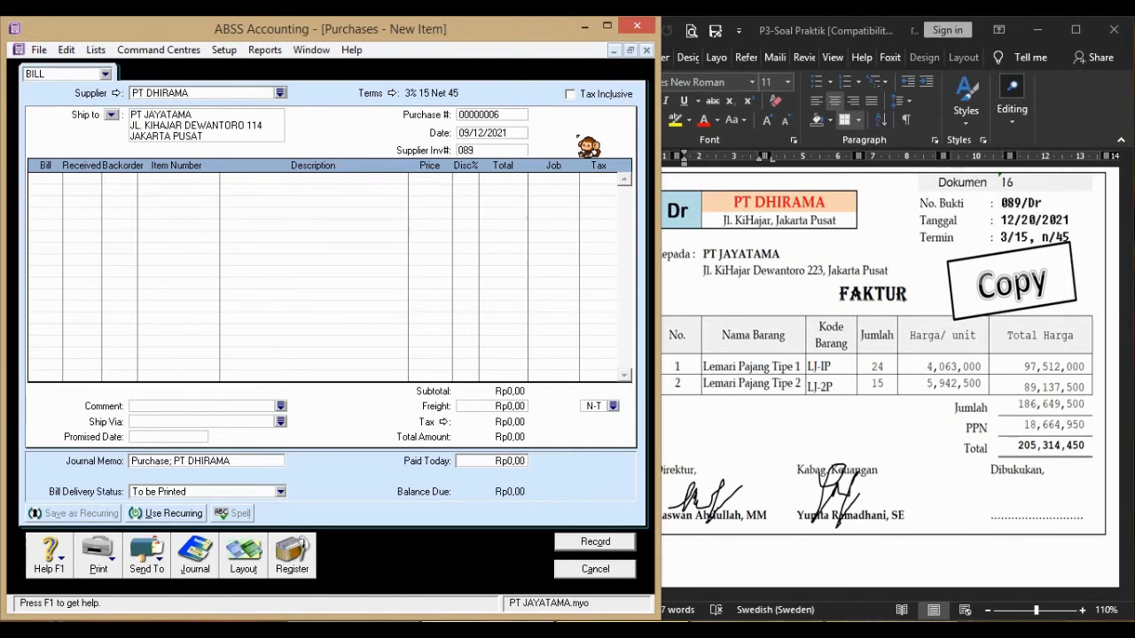
{"action": "left_click", "coordinate": [516, 133]}
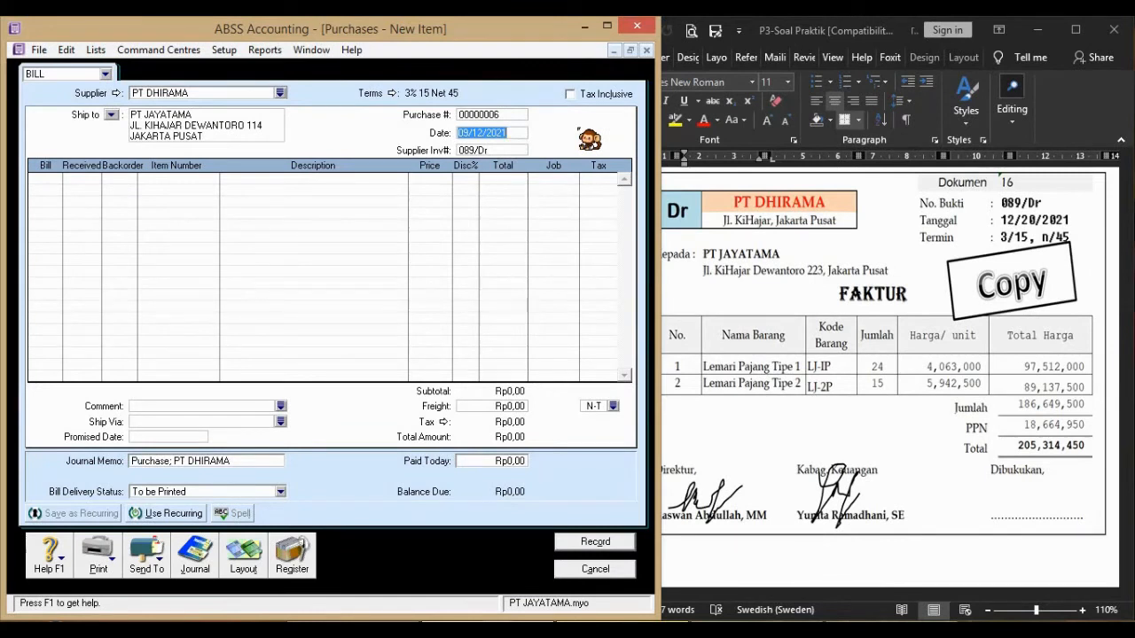
{"action": "type", "text": "12"}
{"action": "type", "text": "1"}
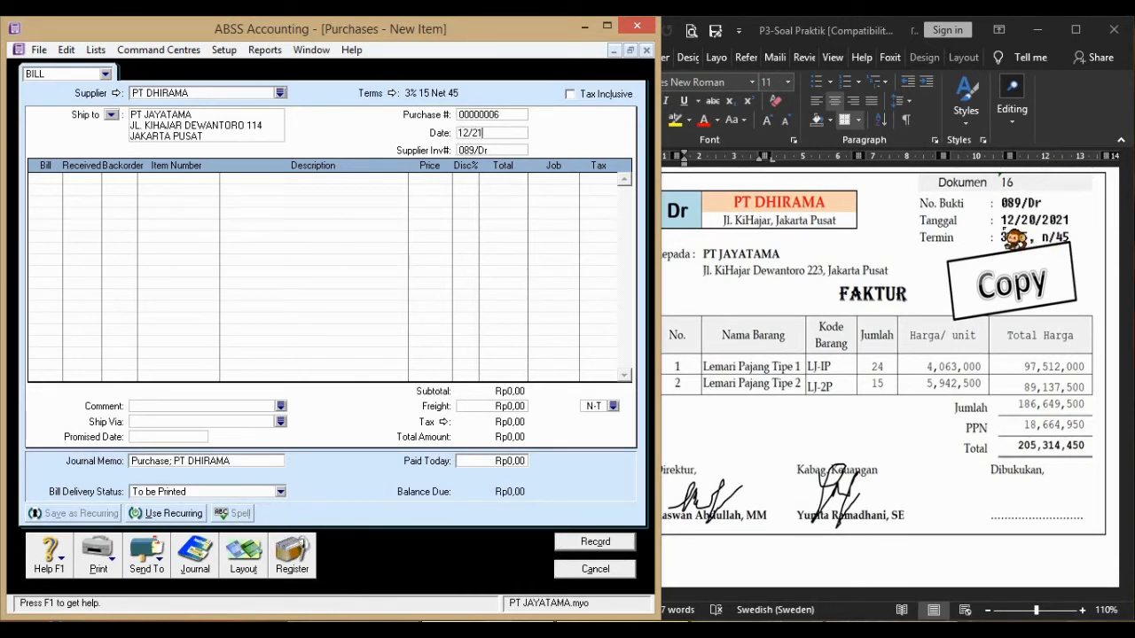
{"action": "type", "text": "0/12/"}
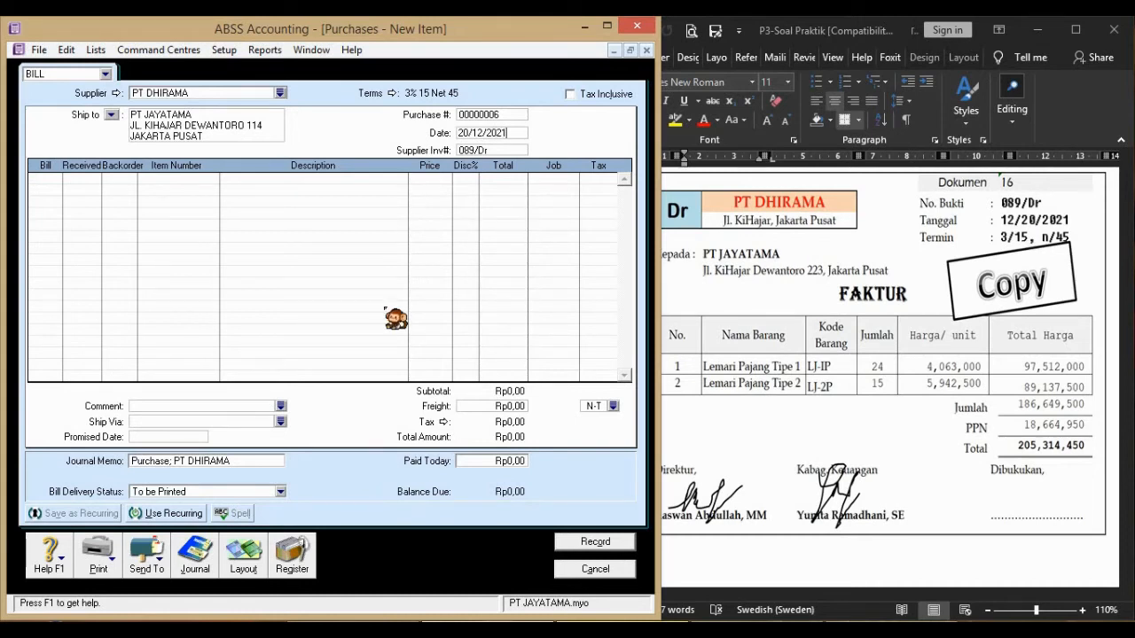
Add a bill line for 24 units of item LJ-1P at a price of 4,063,000 each
{"action": "left_click", "coordinate": [38, 180]}
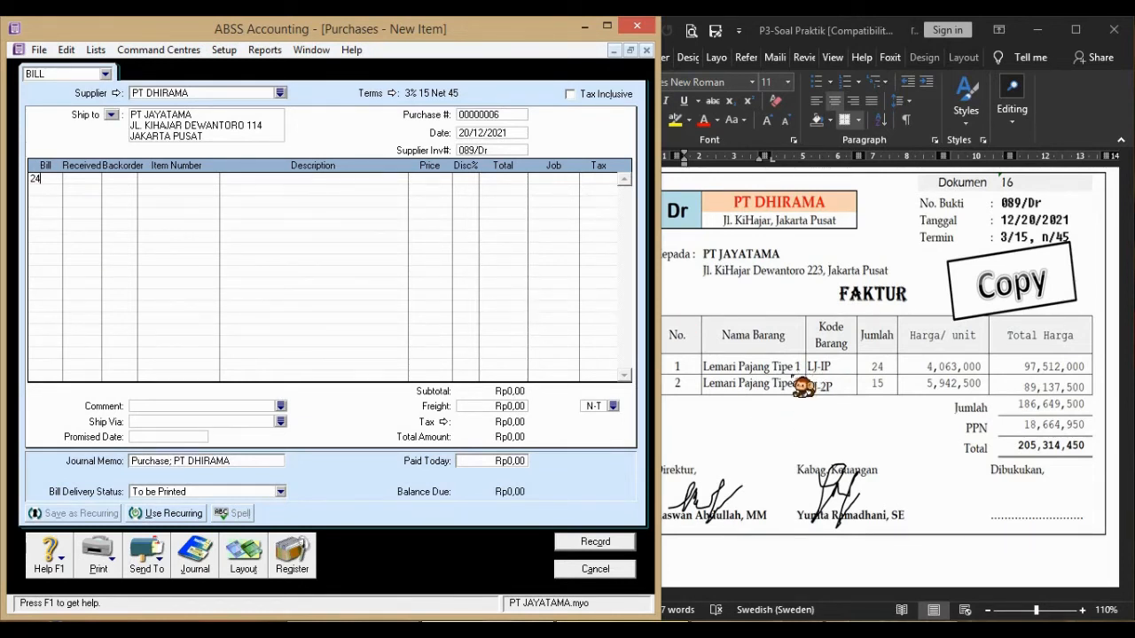
{"action": "key", "text": "Tab"}
{"action": "key", "text": "Tab"}
{"action": "key", "text": "Tab"}
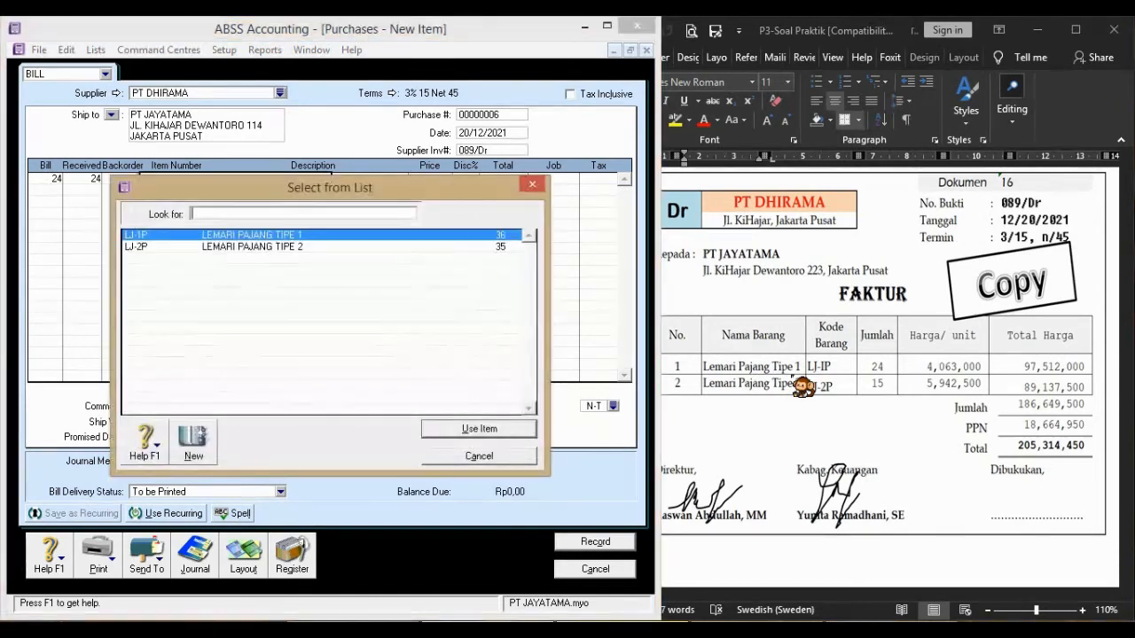
{"action": "left_click", "coordinate": [474, 430]}
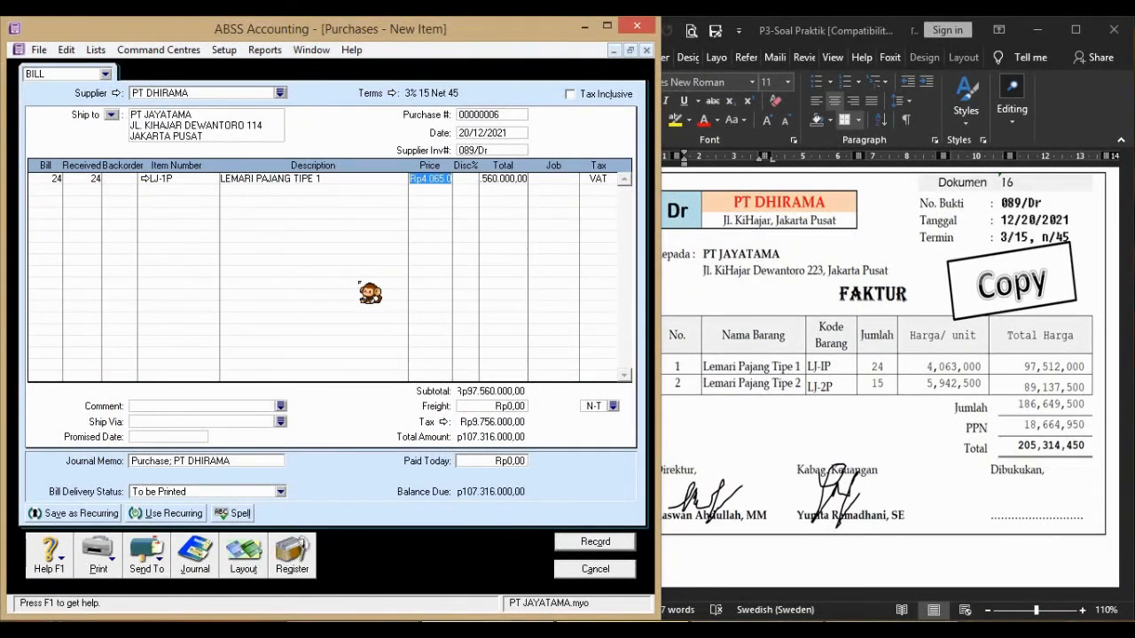
{"action": "type", "text": "4063"}
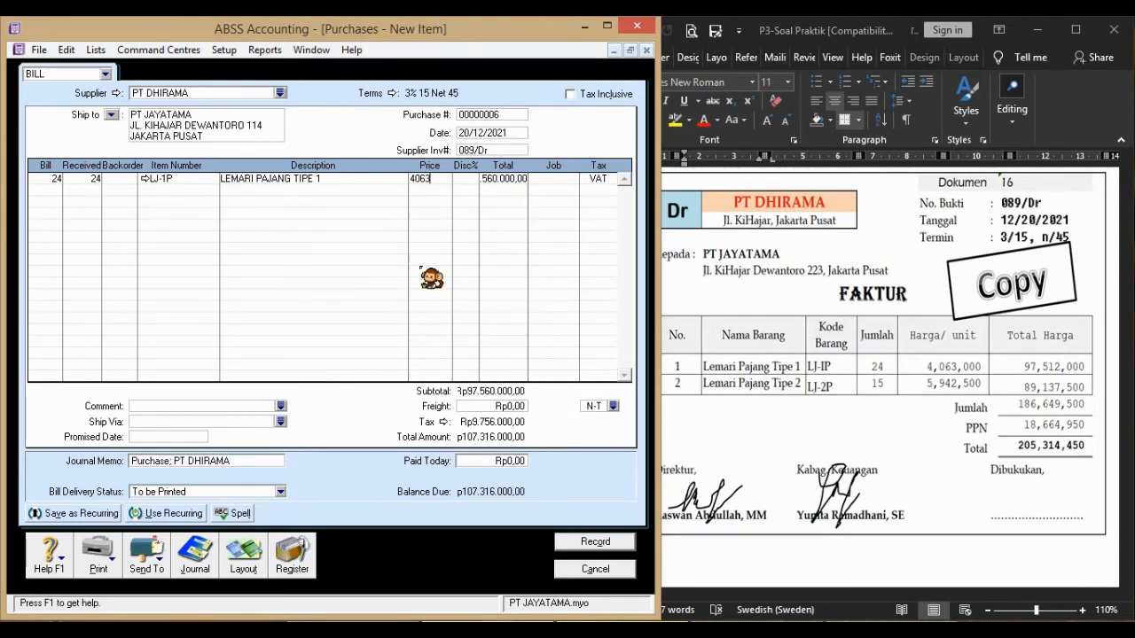
{"action": "key", "text": "Tab"}
{"action": "key", "text": "Tab"}
{"action": "key", "text": "Tab"}
{"action": "key", "text": "Tab"}
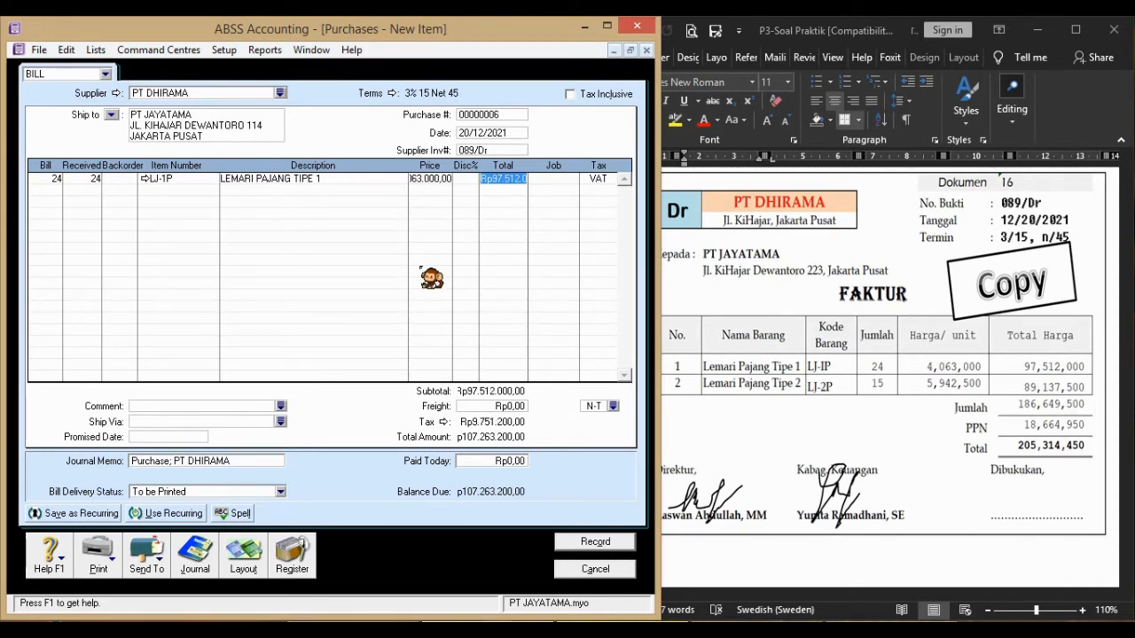
Add a second line for 15 units of item LJ-2P at 5,942,500 each and record the purchase bill
{"action": "left_click", "coordinate": [36, 190]}
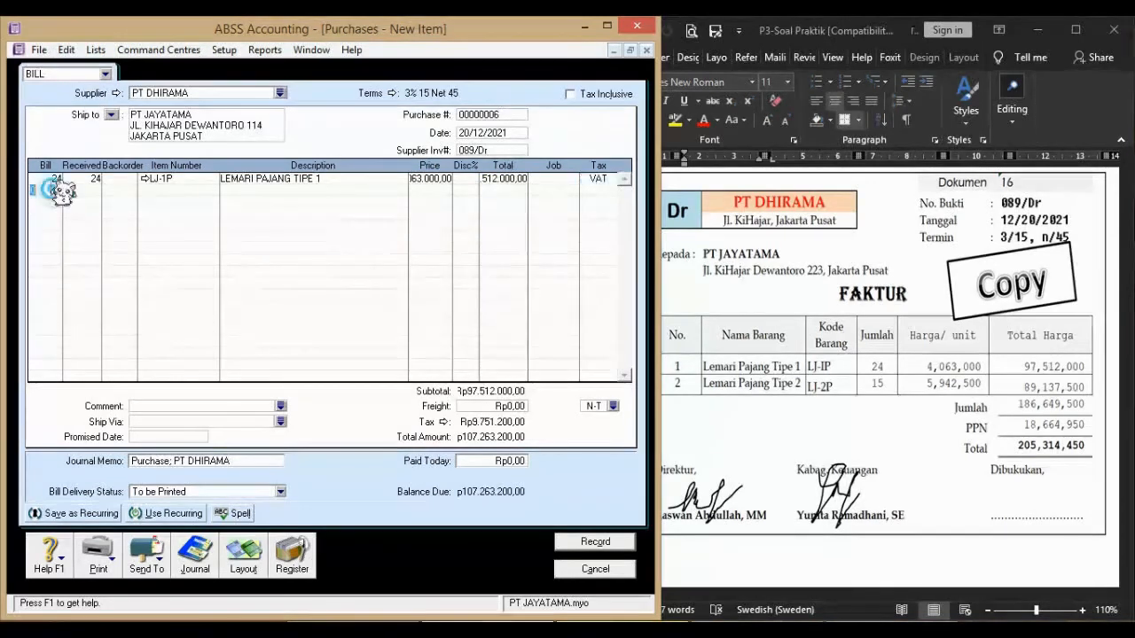
{"action": "type", "text": "1"}
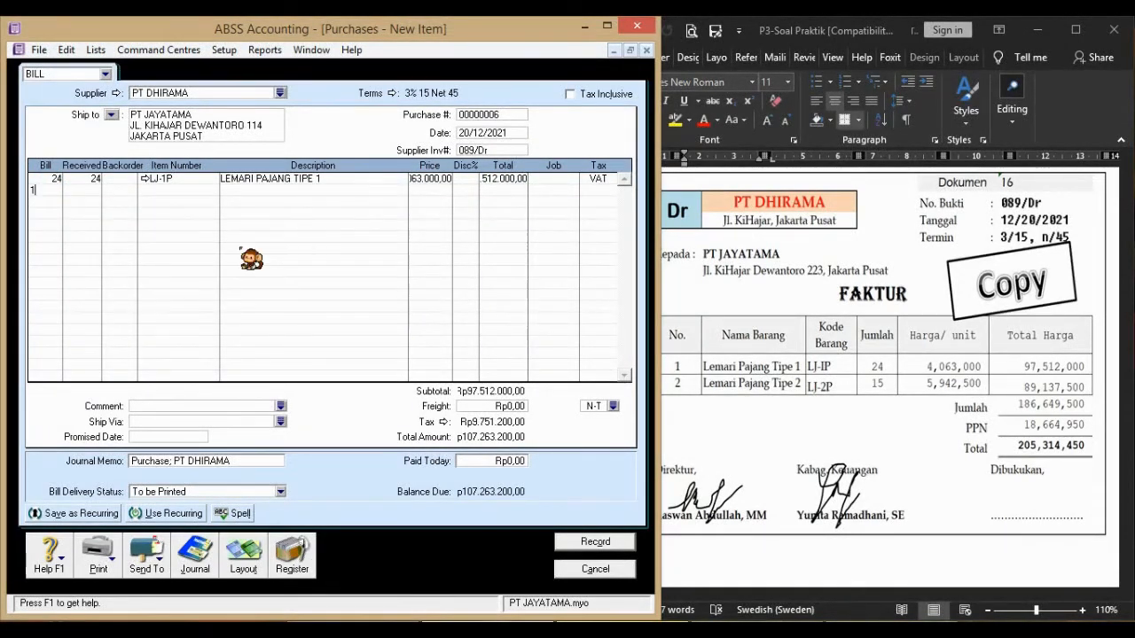
{"action": "key", "text": "Tab"}
{"action": "key", "text": "Tab"}
{"action": "key", "text": "Tab"}
{"action": "key", "text": "Tab"}
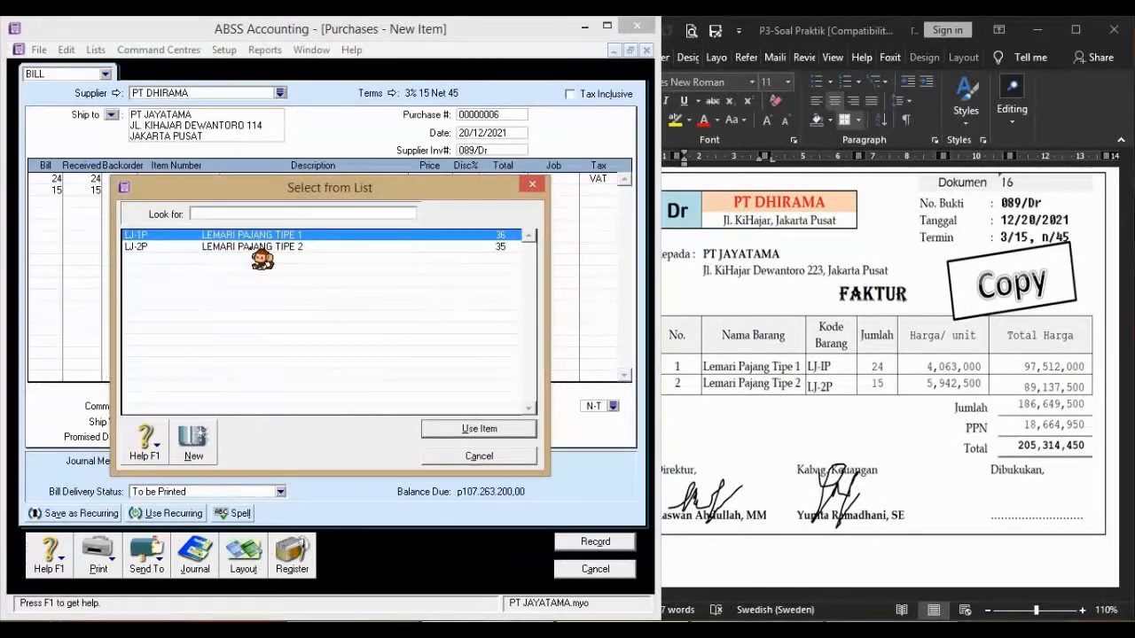
{"action": "double_click", "coordinate": [250, 246]}
{"action": "key", "text": "Tab"}
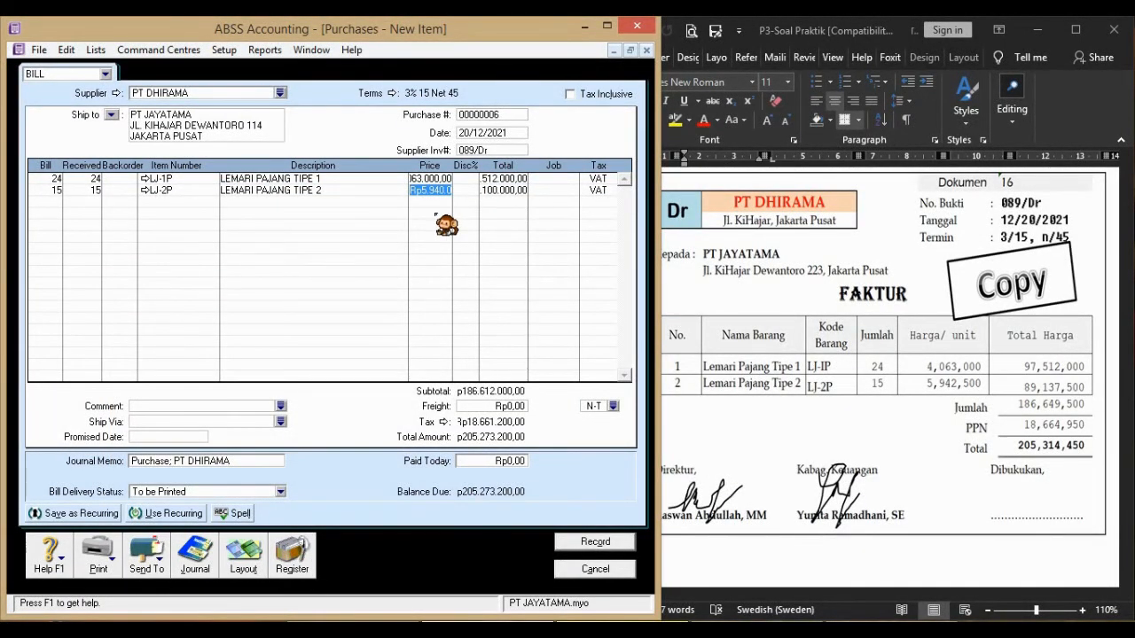
{"action": "type", "text": "59"}
{"action": "key", "text": "Tab"}
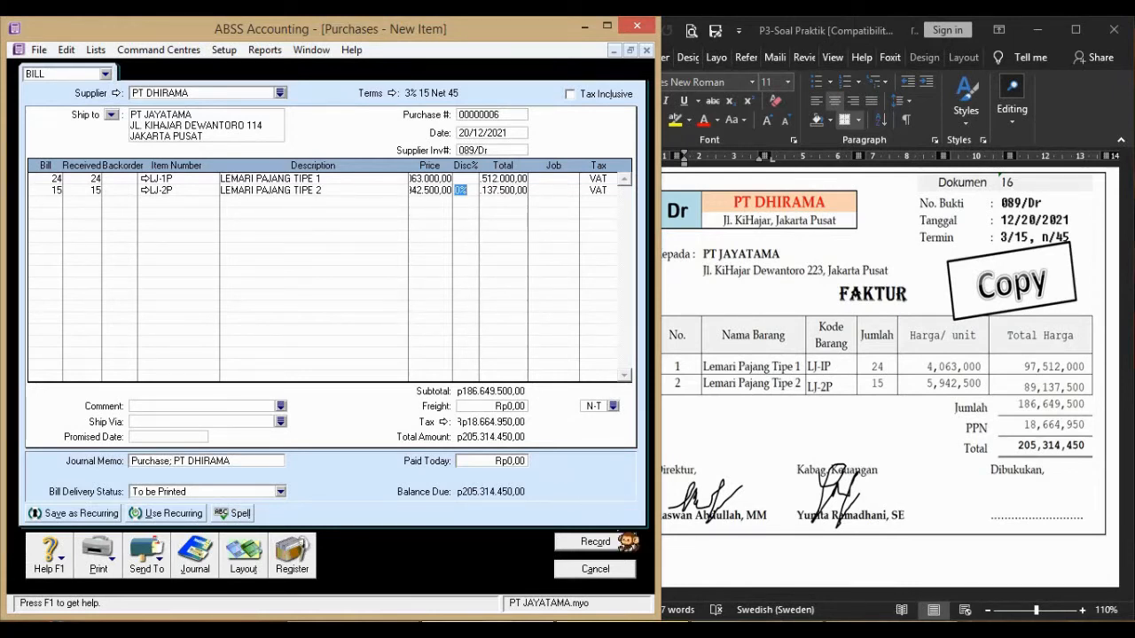
{"action": "left_click", "coordinate": [625, 552]}
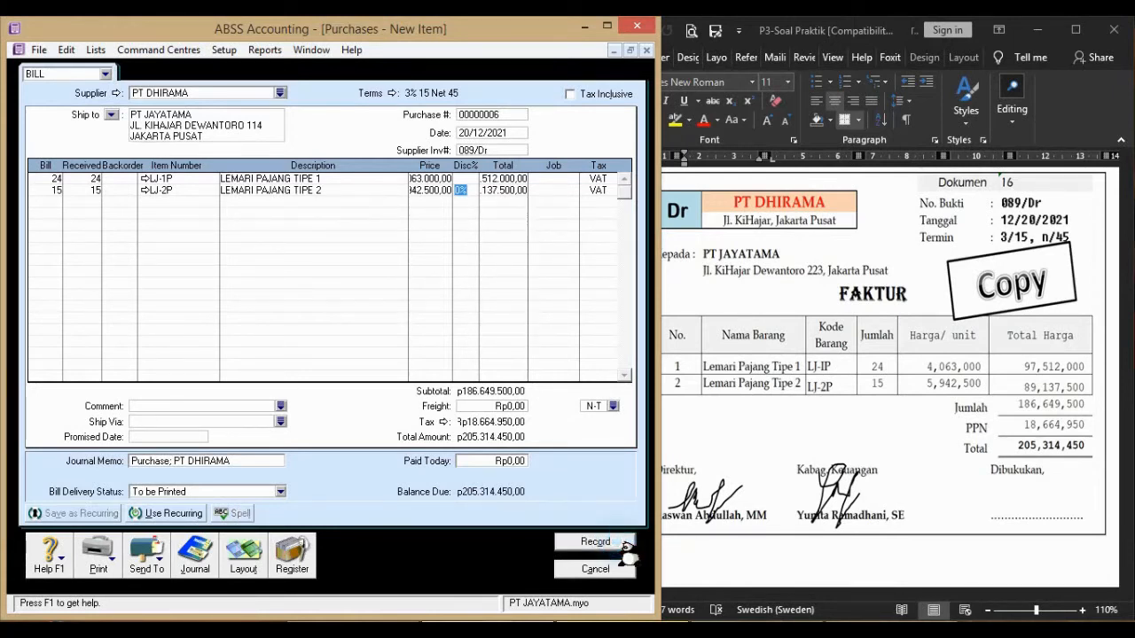
Bring Dokumen 17, memorial 01/BM, into view in the Word document and read its write-off instruction for Toko BERLAN
{"action": "left_click", "coordinate": [760, 441]}
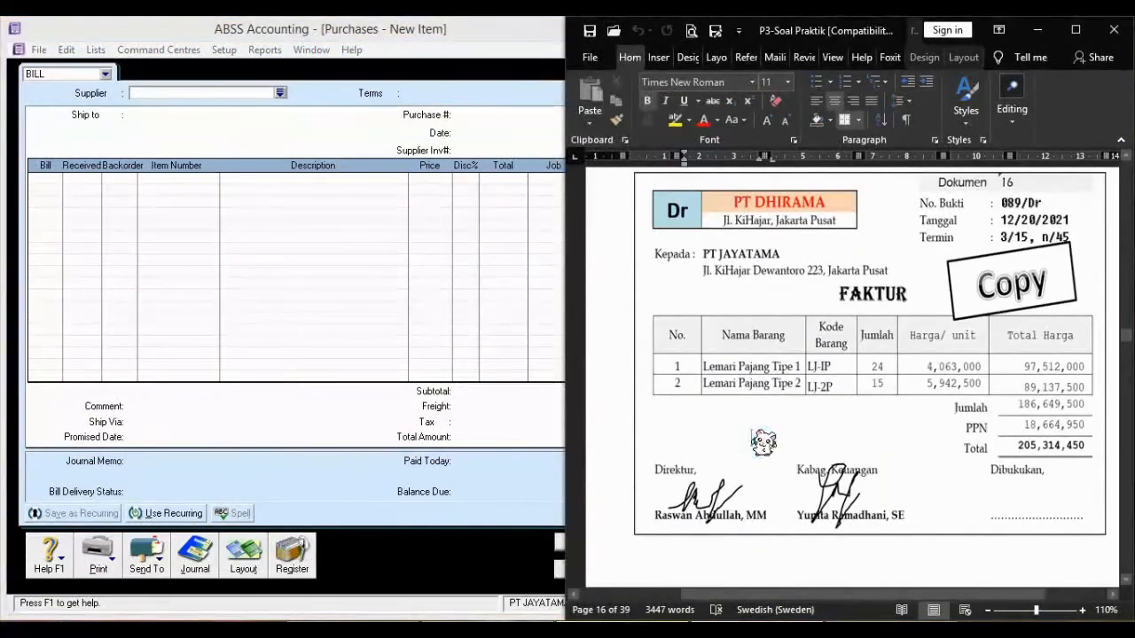
{"action": "scroll", "coordinate": [762, 441], "scroll_direction": "down", "scroll_amount": 5}
{"action": "scroll", "coordinate": [762, 441], "scroll_direction": "down", "scroll_amount": 5}
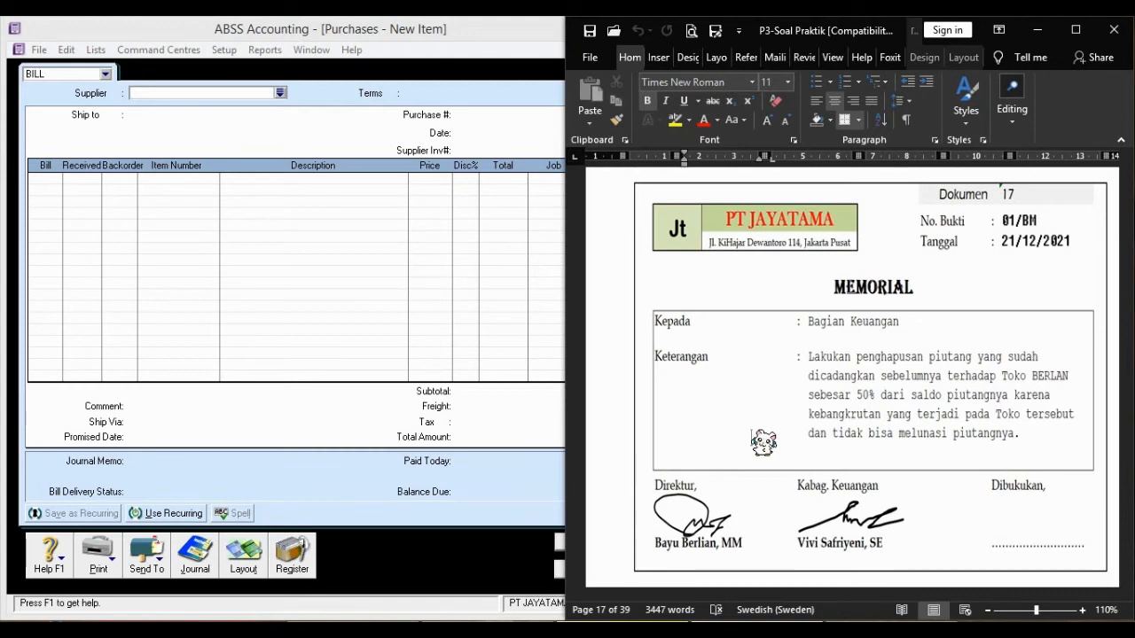
{"action": "left_click", "coordinate": [760, 297]}
{"action": "left_click", "coordinate": [612, 395]}
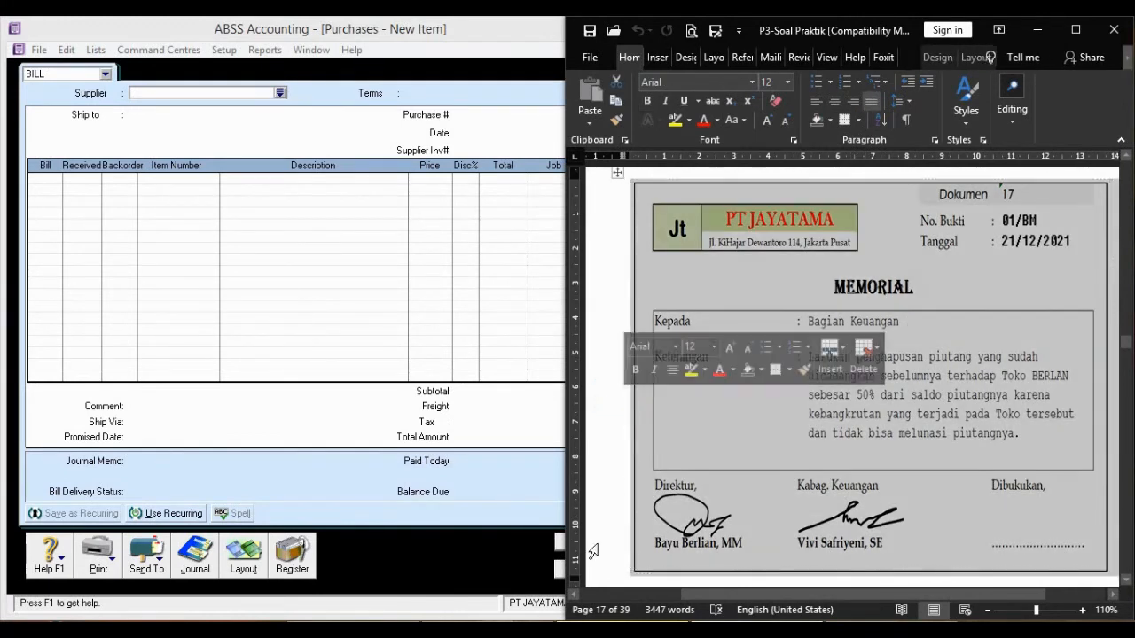
{"action": "left_click", "coordinate": [597, 550]}
{"action": "left_click", "coordinate": [752, 376]}
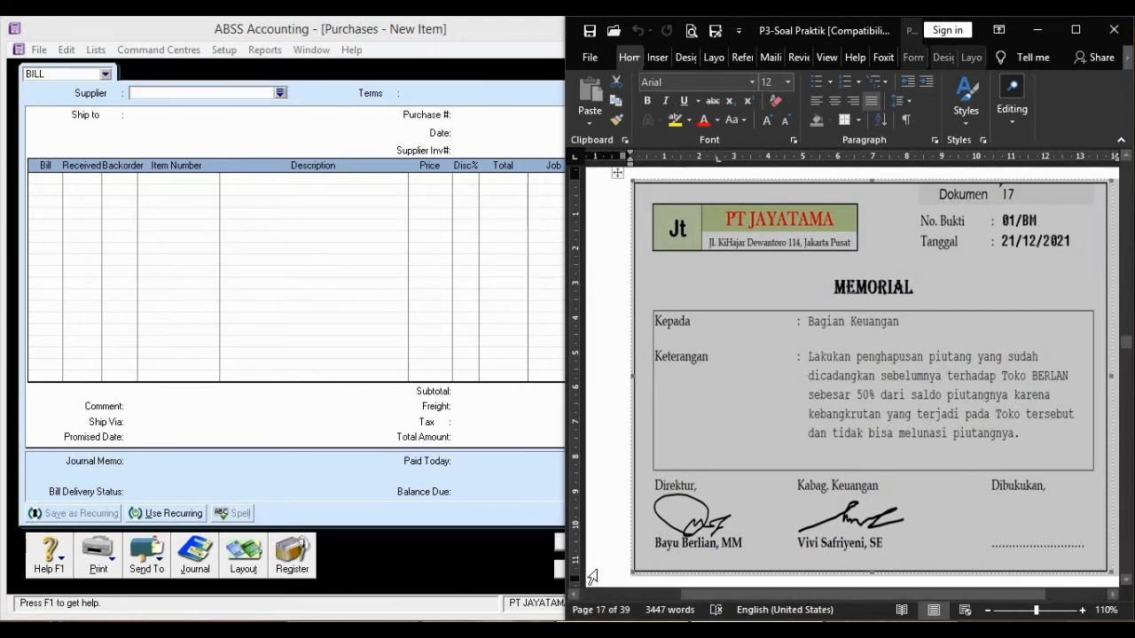
{"action": "left_click", "coordinate": [592, 577]}
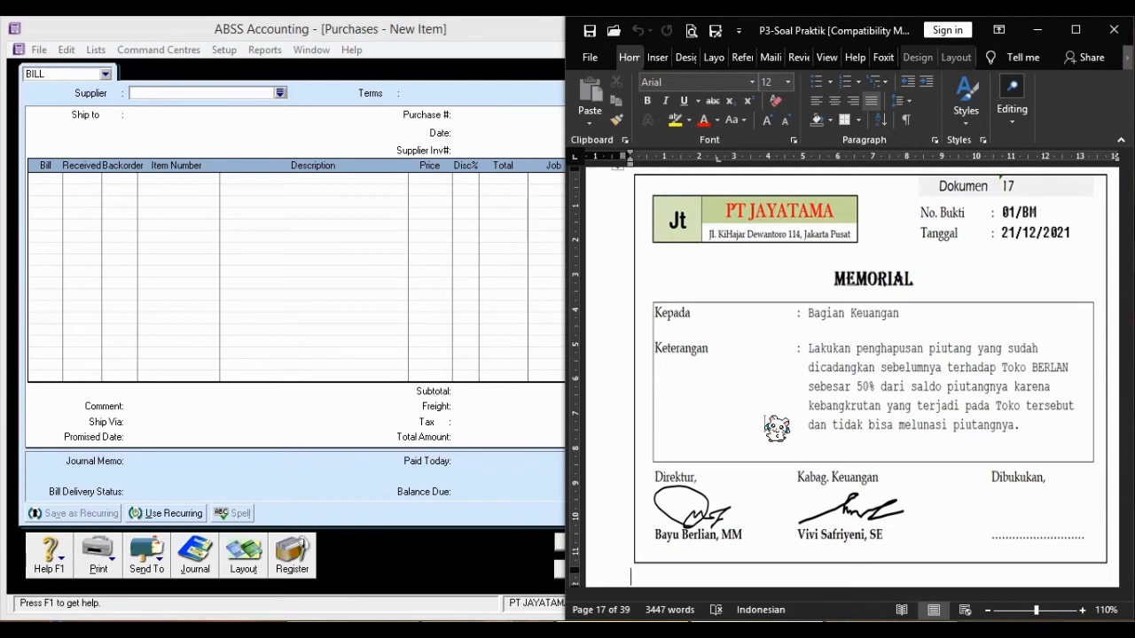
Return to ABSS Accounting, leave the purchase form and start a new sales invoice with the Service layout
{"action": "left_click", "coordinate": [509, 471]}
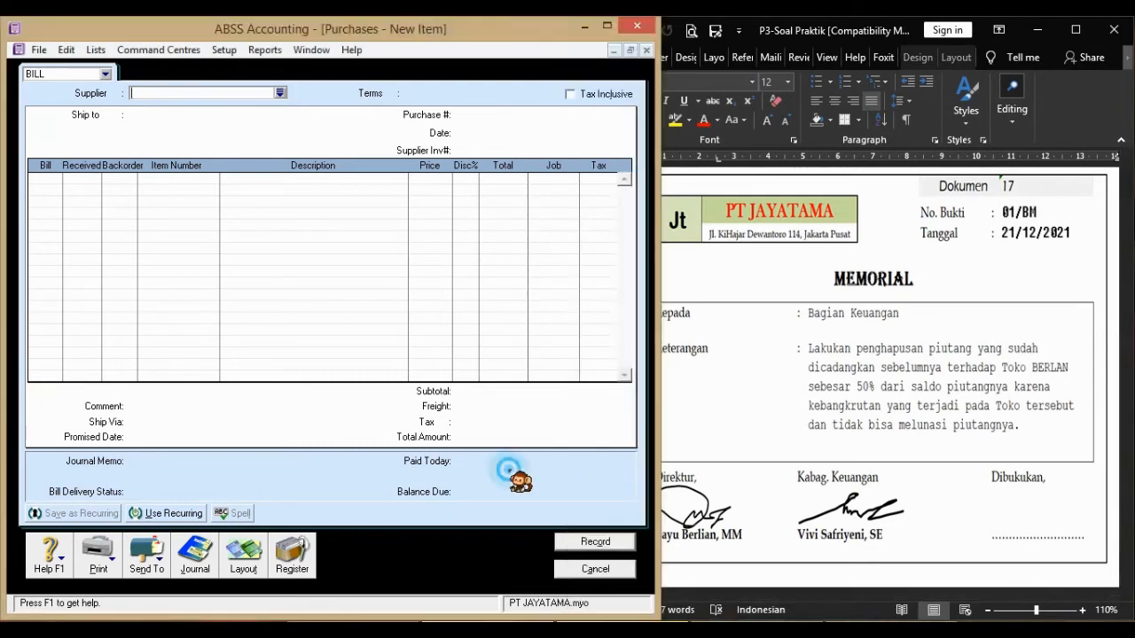
{"action": "left_click", "coordinate": [614, 570]}
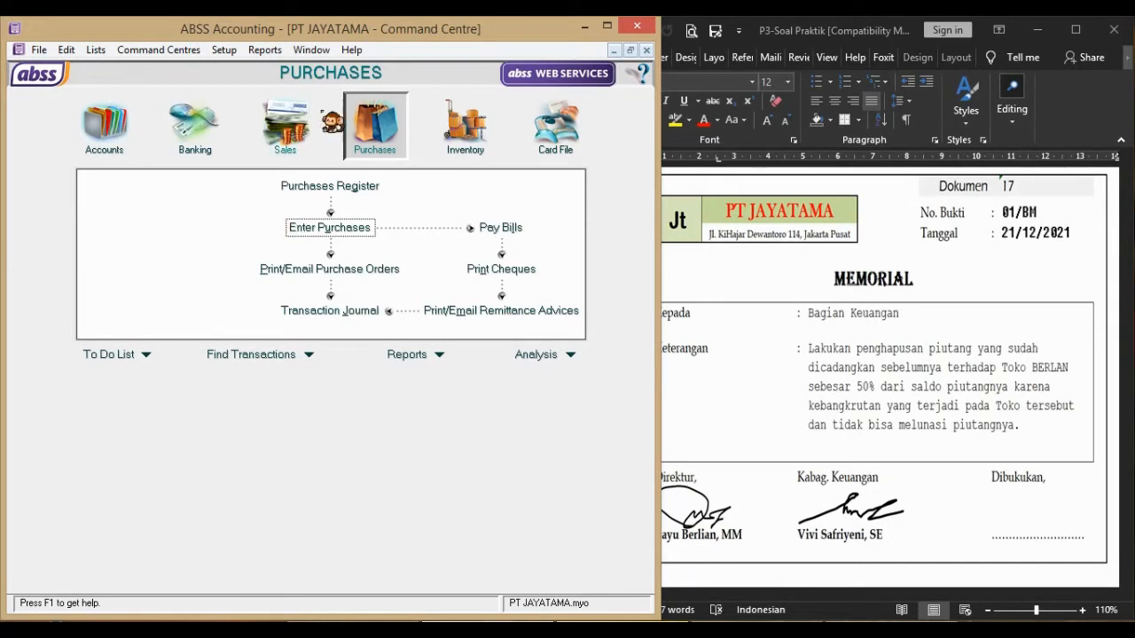
{"action": "left_click", "coordinate": [285, 128]}
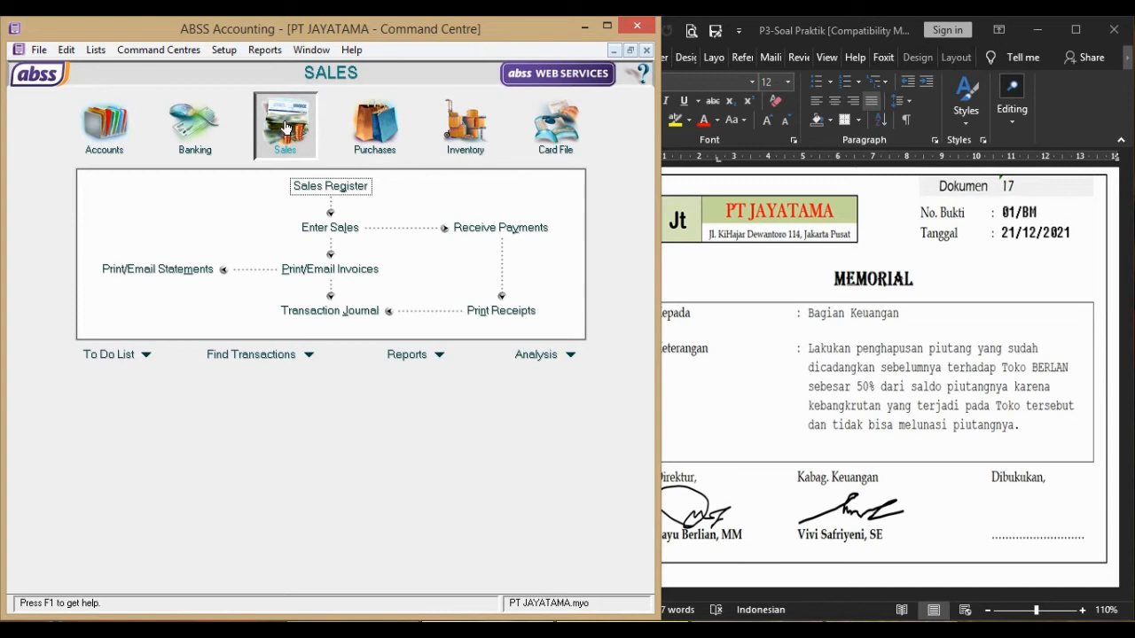
{"action": "left_click", "coordinate": [344, 230]}
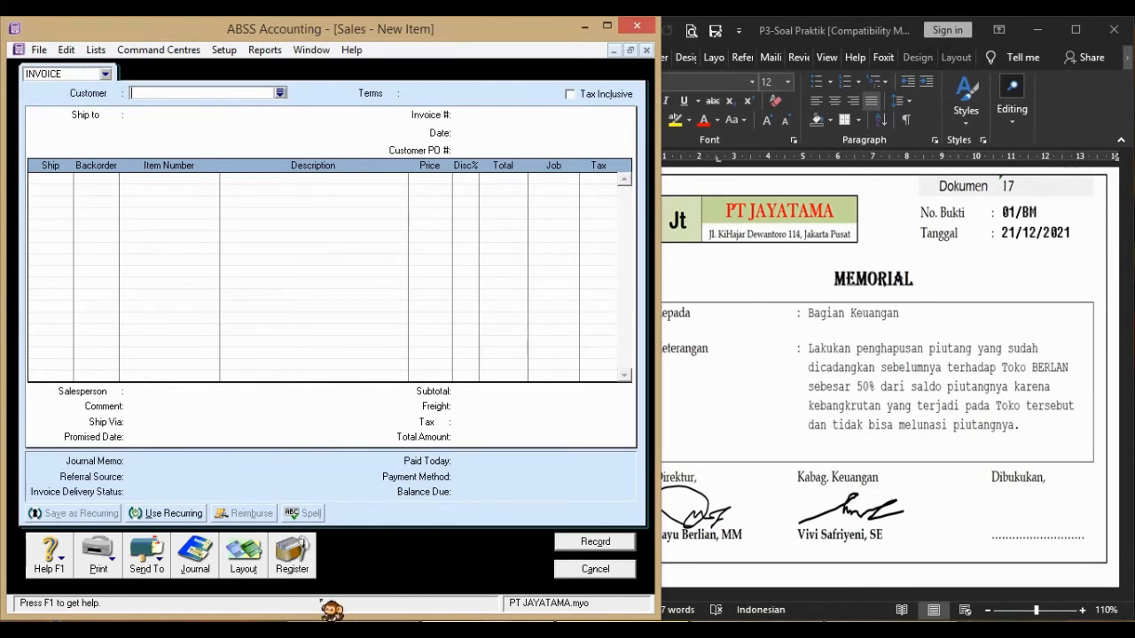
{"action": "left_click", "coordinate": [243, 557]}
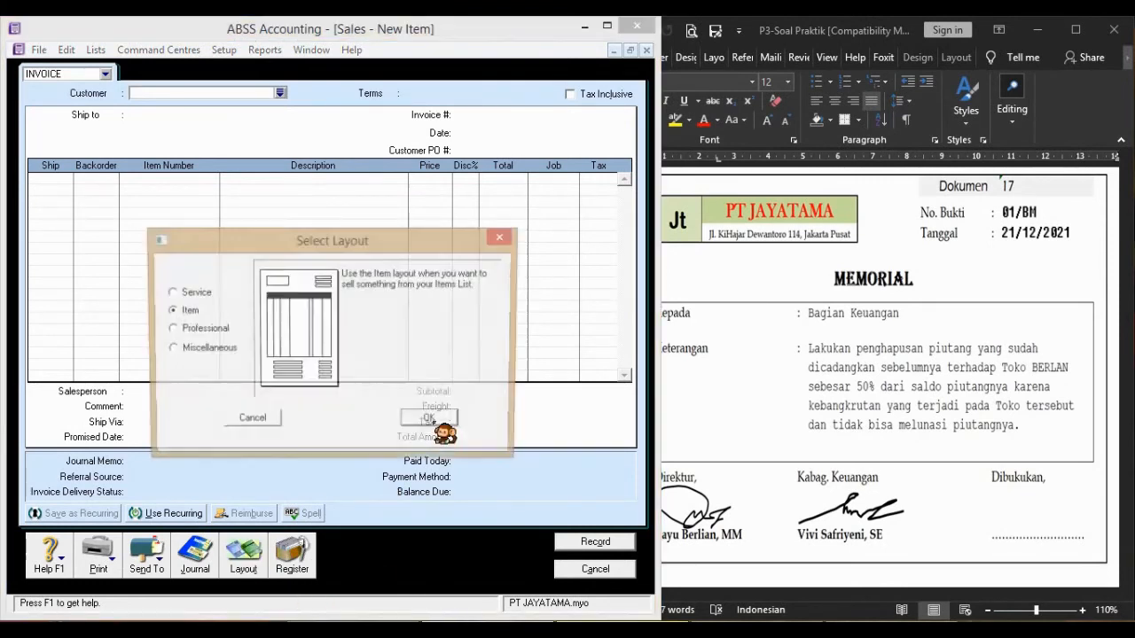
{"action": "left_click", "coordinate": [206, 295]}
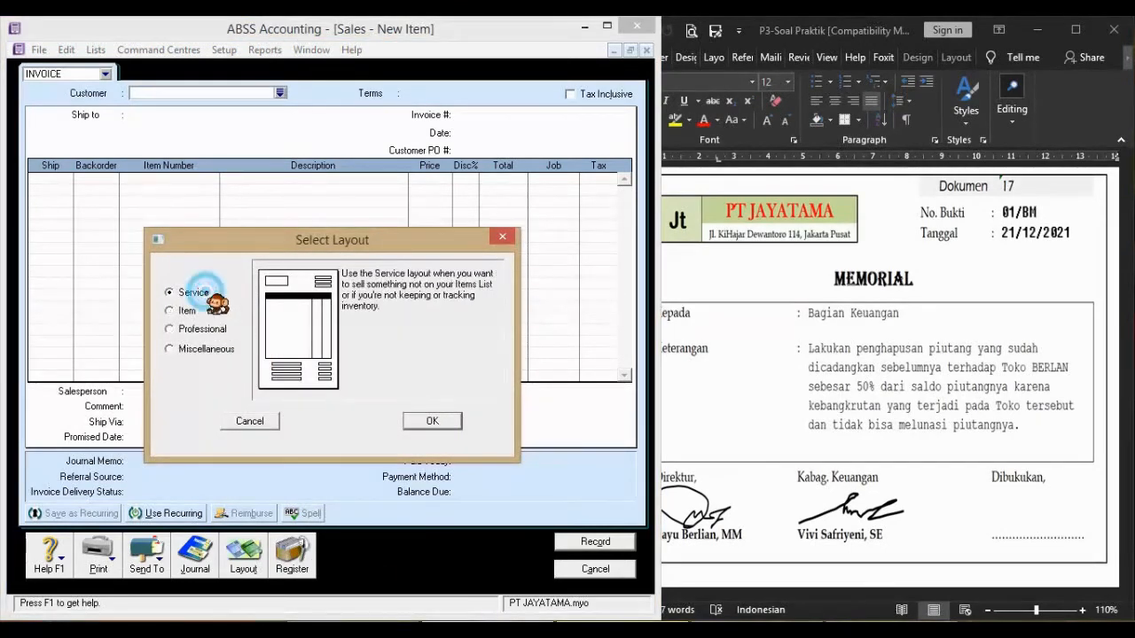
{"action": "left_click", "coordinate": [443, 424]}
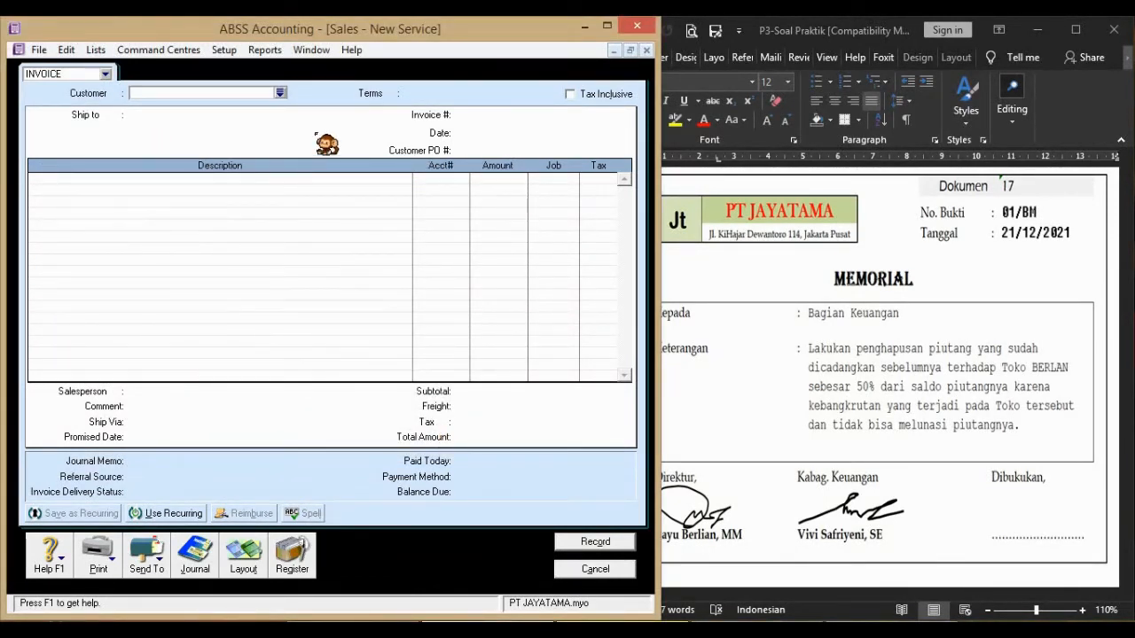
Choose TOKO BERLAN as the customer, with invoice number 01/BM and date 21/12/2021
{"action": "left_click", "coordinate": [279, 93]}
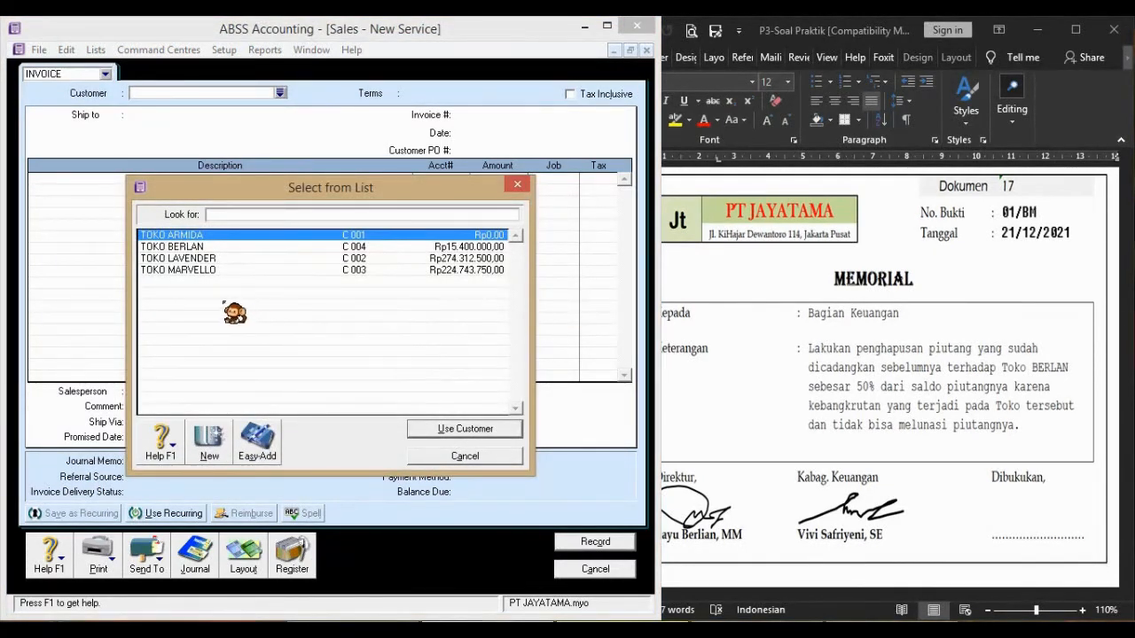
{"action": "double_click", "coordinate": [215, 247]}
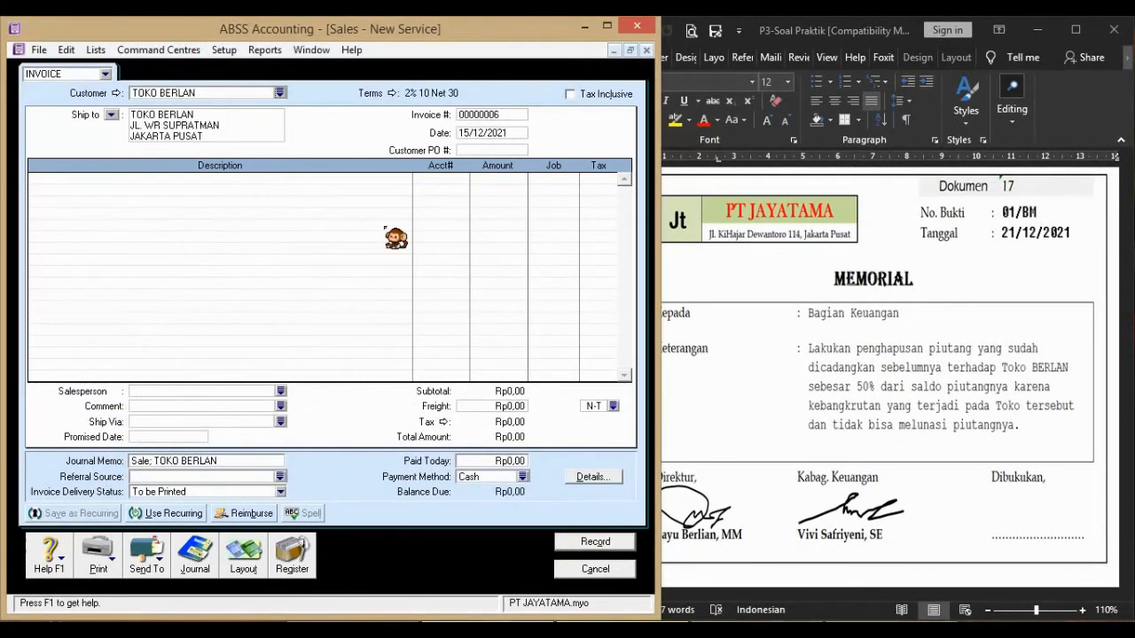
{"action": "double_click", "coordinate": [513, 116]}
{"action": "type", "text": "01/BM"}
{"action": "key", "text": "Tab"}
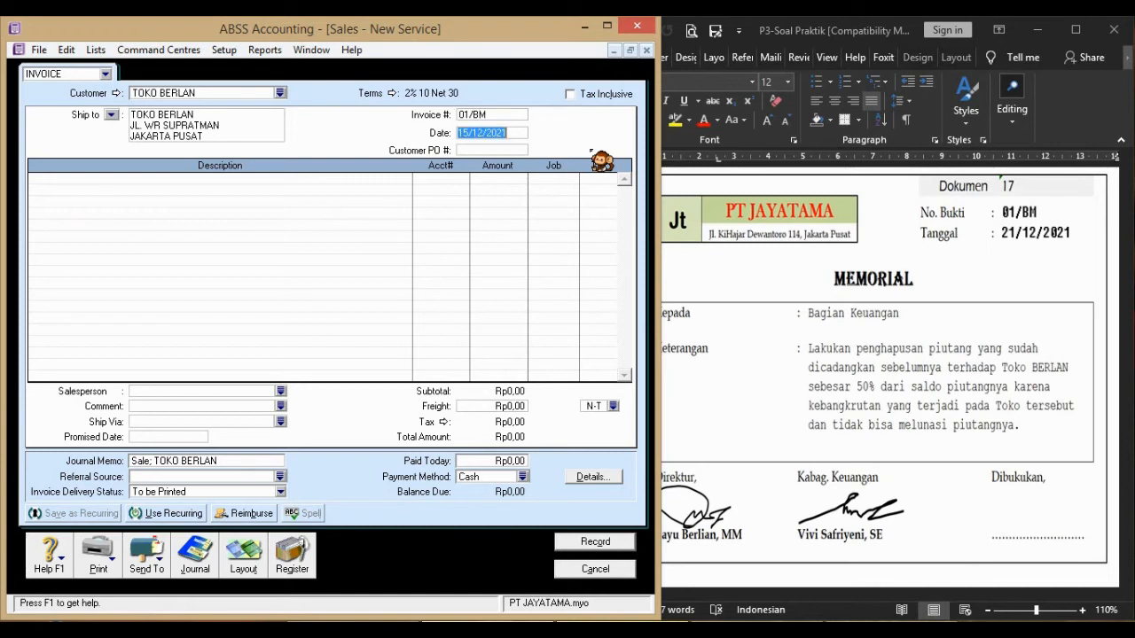
{"action": "type", "text": "21/12/"}
{"action": "type", "text": "2021"}
{"action": "key", "text": "Tab"}
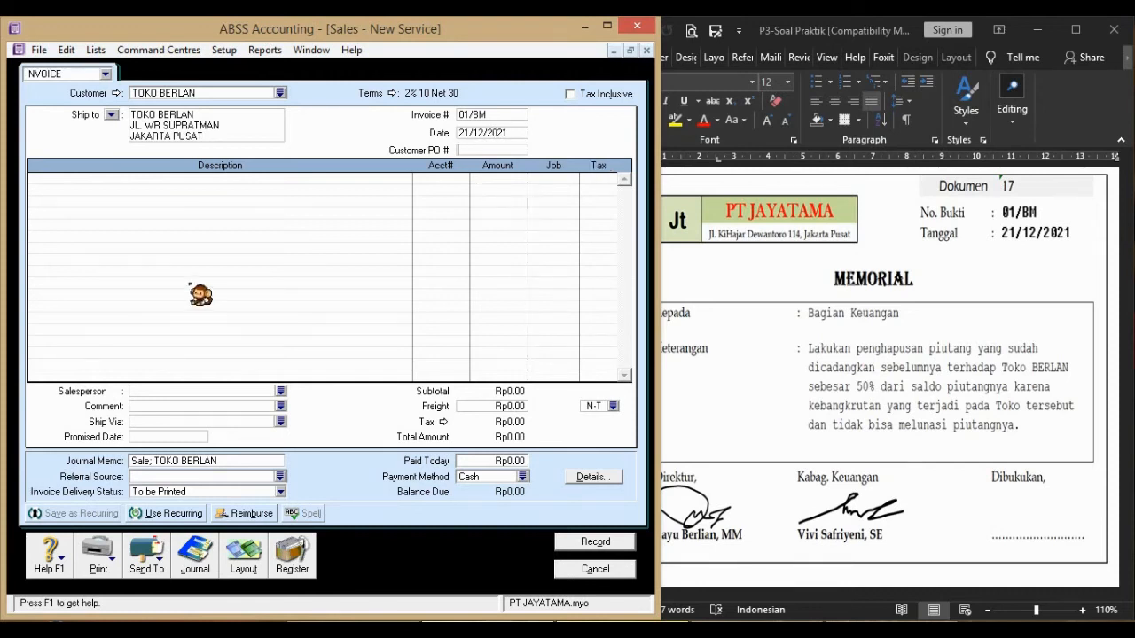
Enter PENGHAPUSAN PIUTANG DAGANG 50% as the description of the first invoice line
{"action": "left_click", "coordinate": [215, 184]}
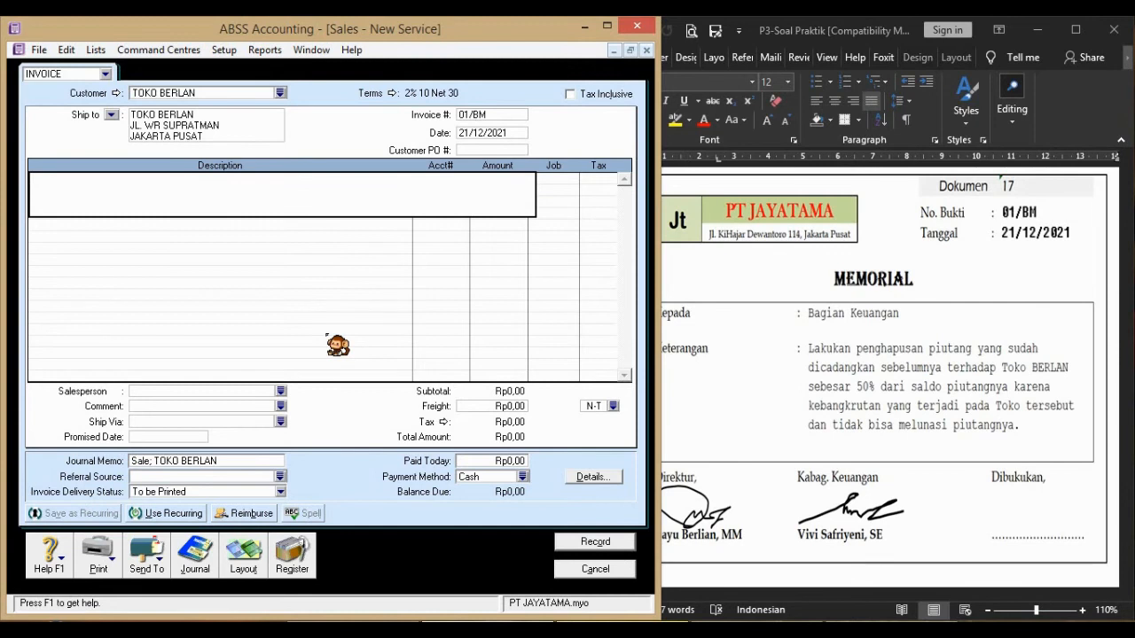
{"action": "type", "text": "pemba"}
{"action": "key", "text": "BackSpace"}
{"action": "key", "text": "BackSpace"}
{"action": "key", "text": "BackSpace"}
{"action": "key", "text": "BackSpace"}
{"action": "key", "text": "BackSpace"}
{"action": "type", "text": "peng"}
{"action": "key", "text": "BackSpace"}
{"action": "key", "text": "BackSpace"}
{"action": "key", "text": "BackSpace"}
{"action": "key", "text": "BackSpace"}
{"action": "type", "text": "PENGHAPUSAN PIUTANG DAGN"}
{"action": "type", "text": "NG "}
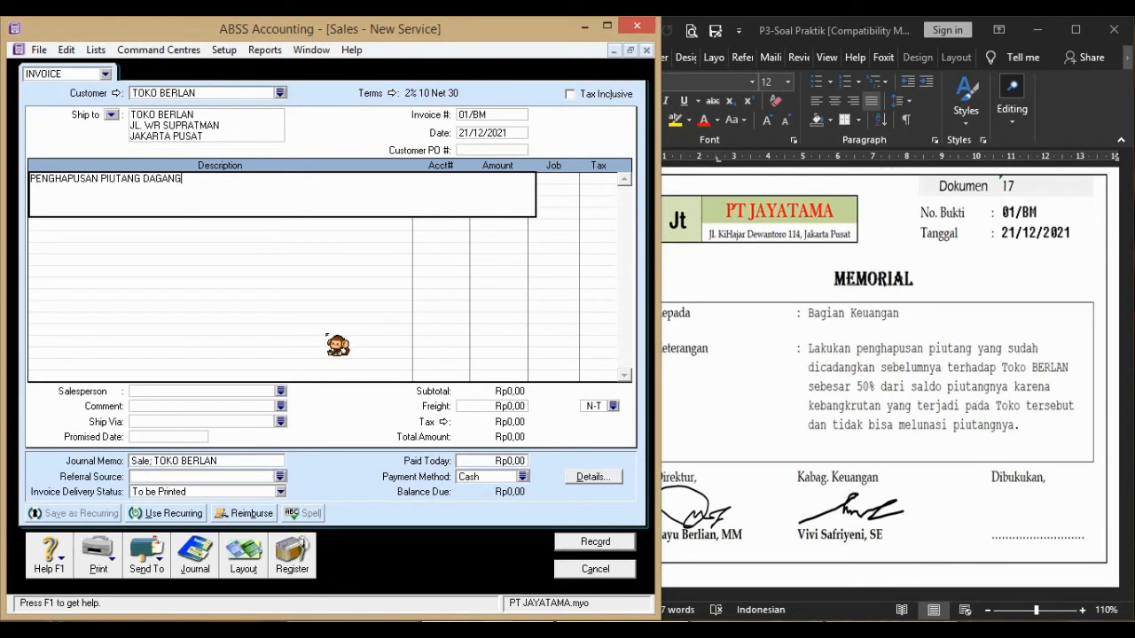
{"action": "type", "text": "50%"}
{"action": "key", "text": "Tab"}
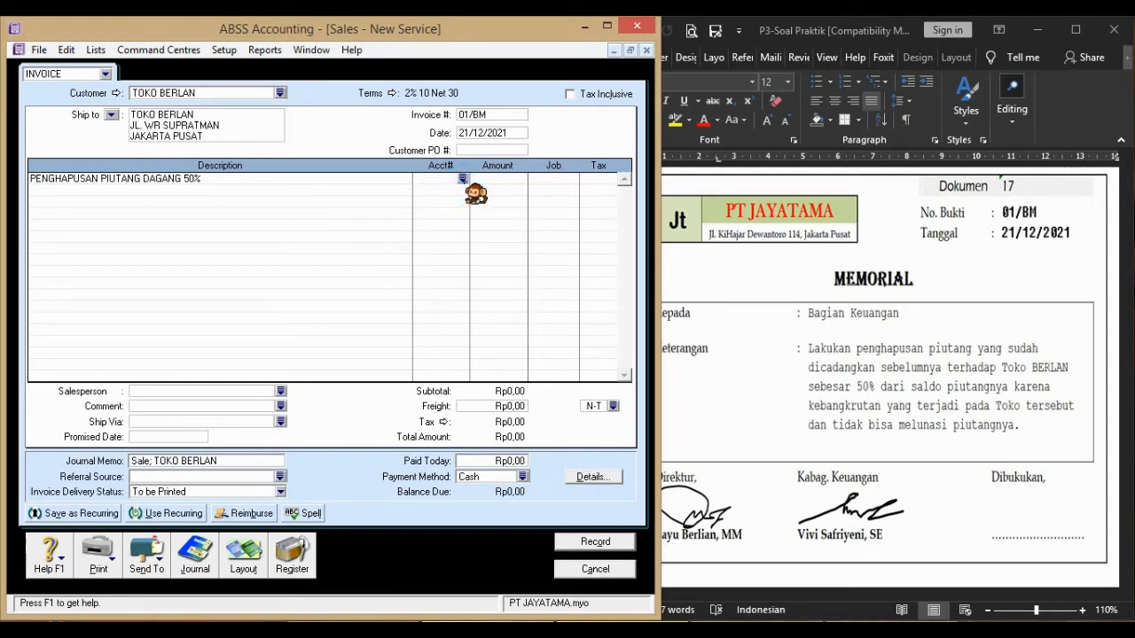
Allocate the PENGHAPUSAN PIUTANG DAGANG 50% line to asset account 1-1202, the allowance for doubtful accounts, and accept the account-type notice
{"action": "type", "text": "4-"}
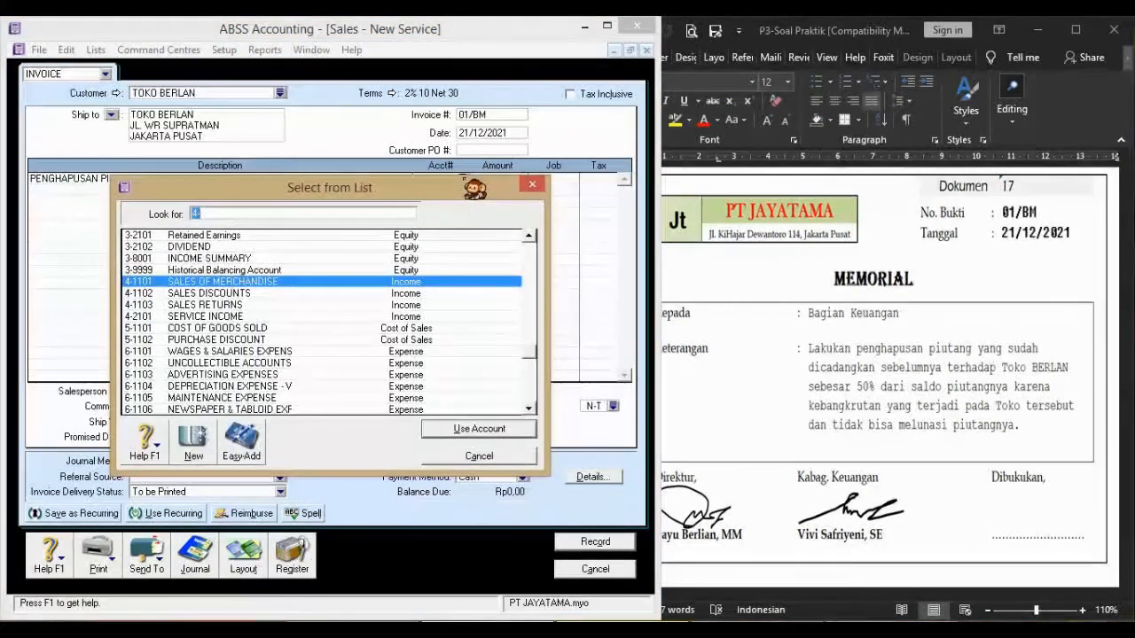
{"action": "left_click", "coordinate": [529, 235]}
{"action": "left_click", "coordinate": [529, 235]}
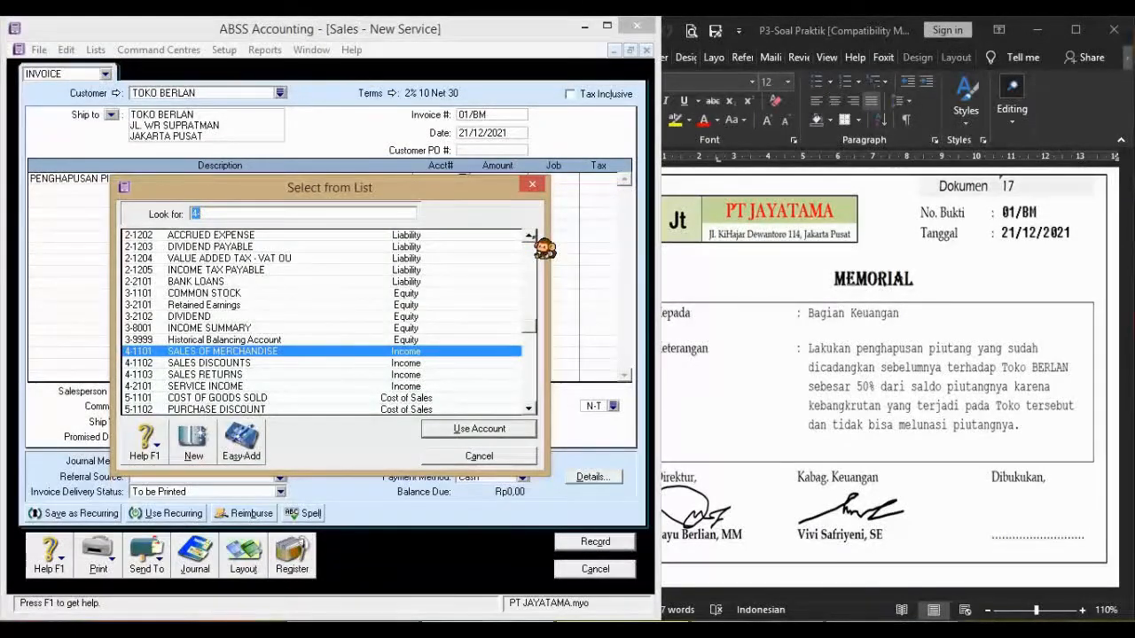
{"action": "type", "text": "1"}
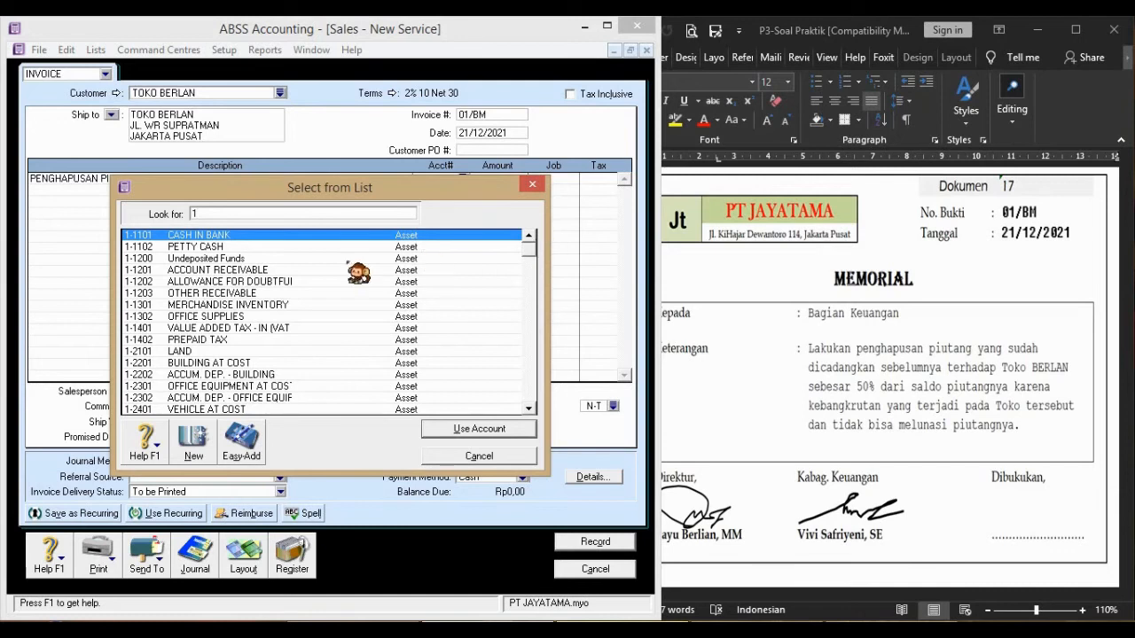
{"action": "left_click", "coordinate": [301, 282]}
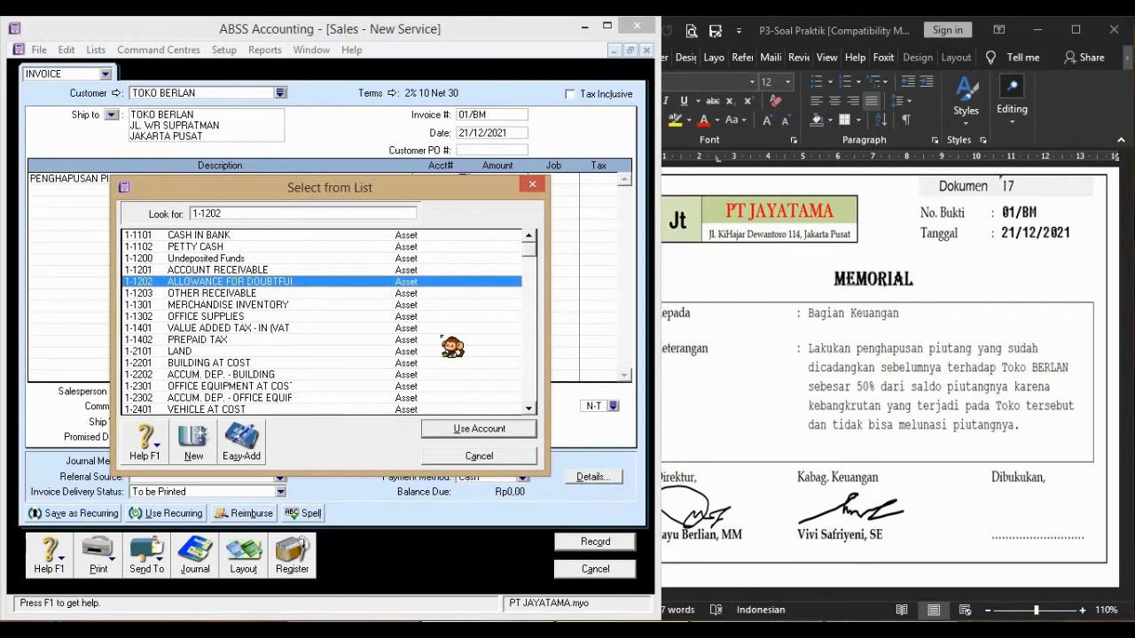
{"action": "left_click", "coordinate": [434, 432]}
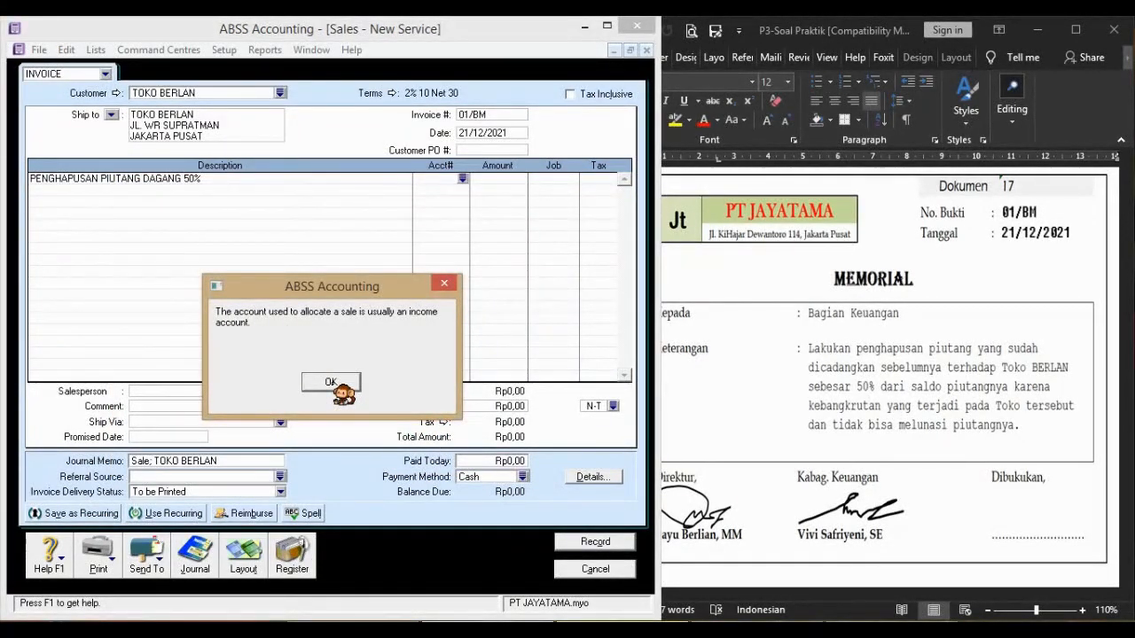
{"action": "left_click", "coordinate": [333, 384]}
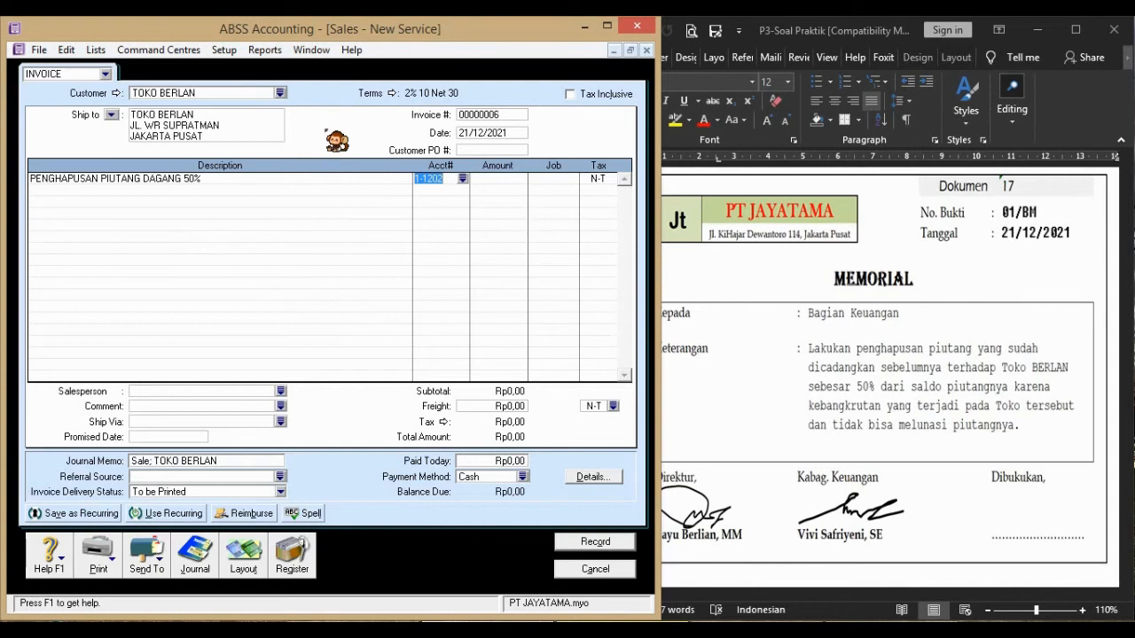
{"action": "left_click", "coordinate": [229, 52]}
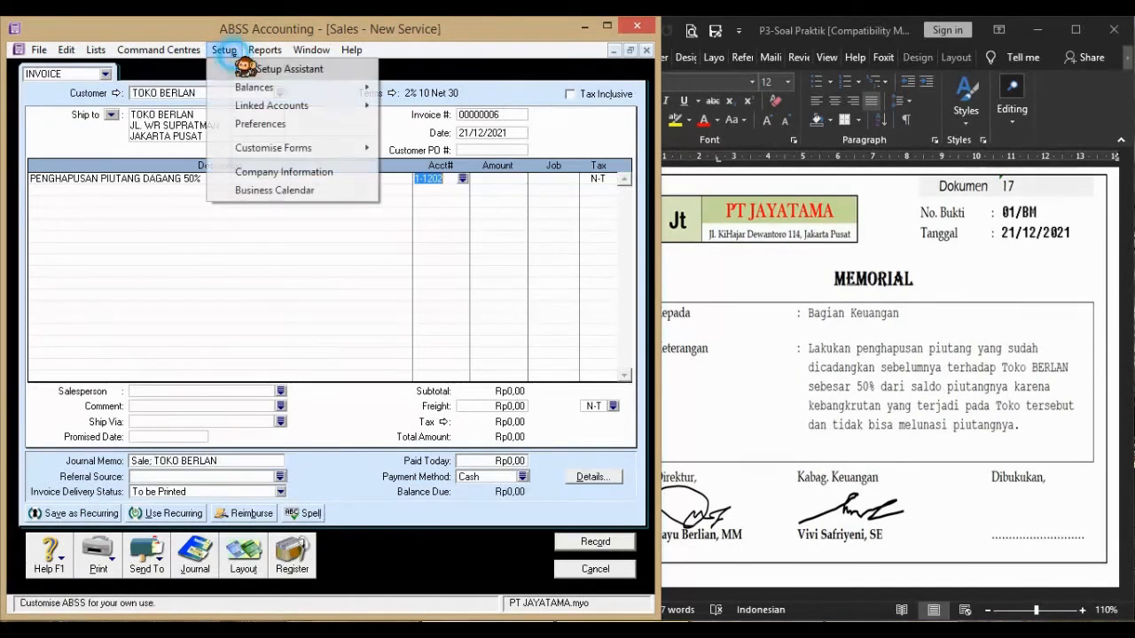
{"action": "mouse_move", "coordinate": [355, 90]}
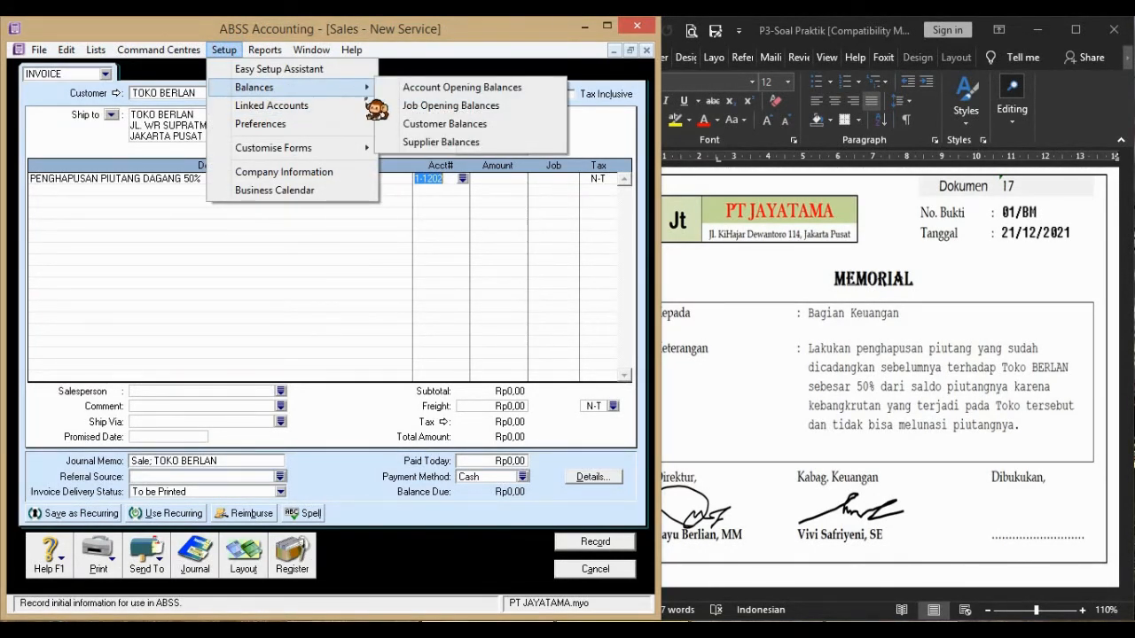
{"action": "left_click", "coordinate": [488, 144]}
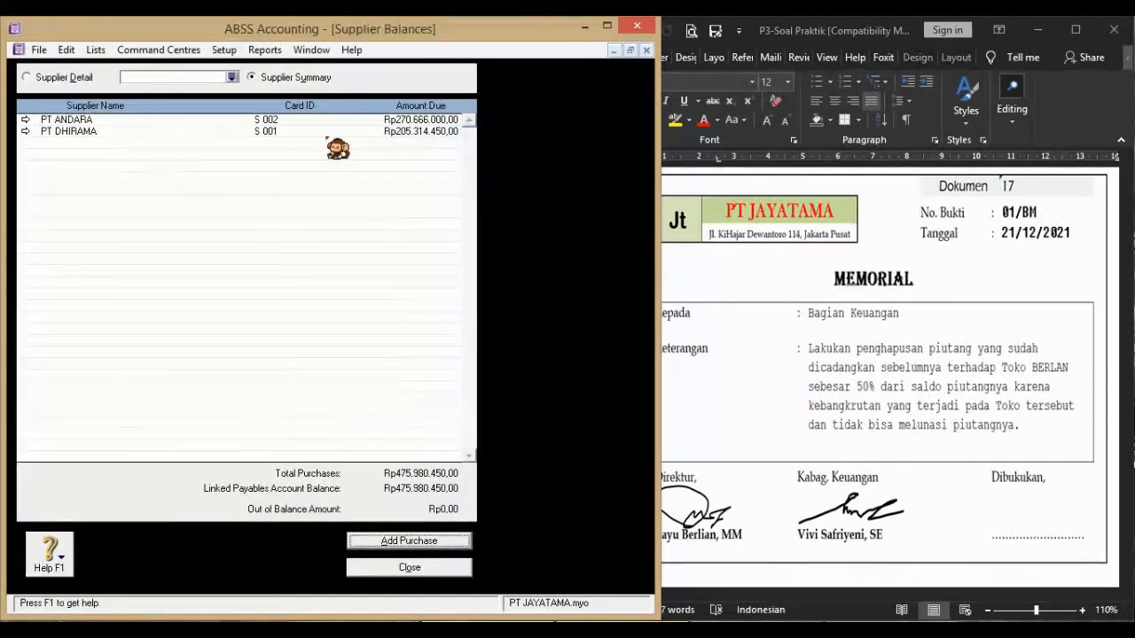
{"action": "left_click", "coordinate": [409, 568]}
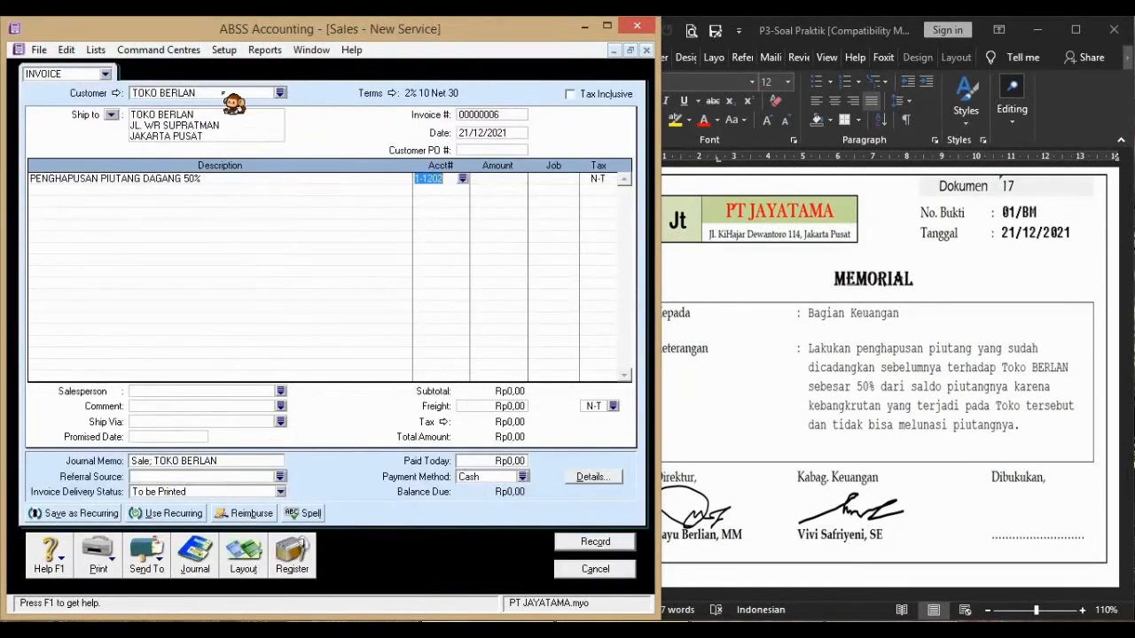
Look up TOKO BERLAN's outstanding receivable in the customer balances, then return to the service invoice
{"action": "left_click", "coordinate": [224, 49]}
{"action": "mouse_move", "coordinate": [335, 88]}
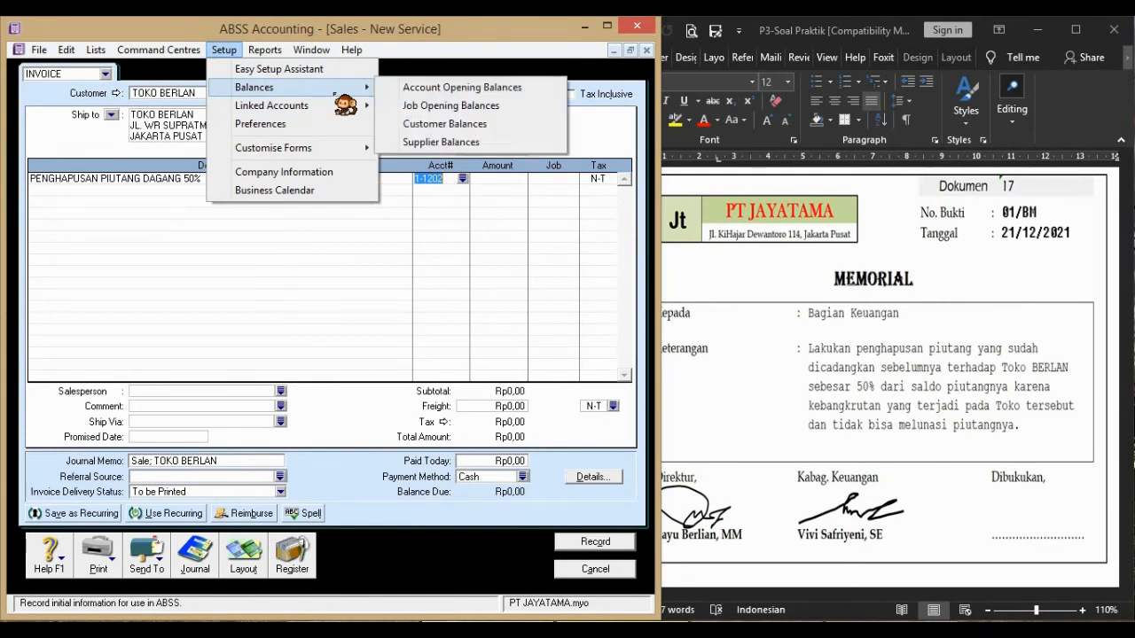
{"action": "left_click", "coordinate": [452, 123]}
{"action": "double_click", "coordinate": [127, 129]}
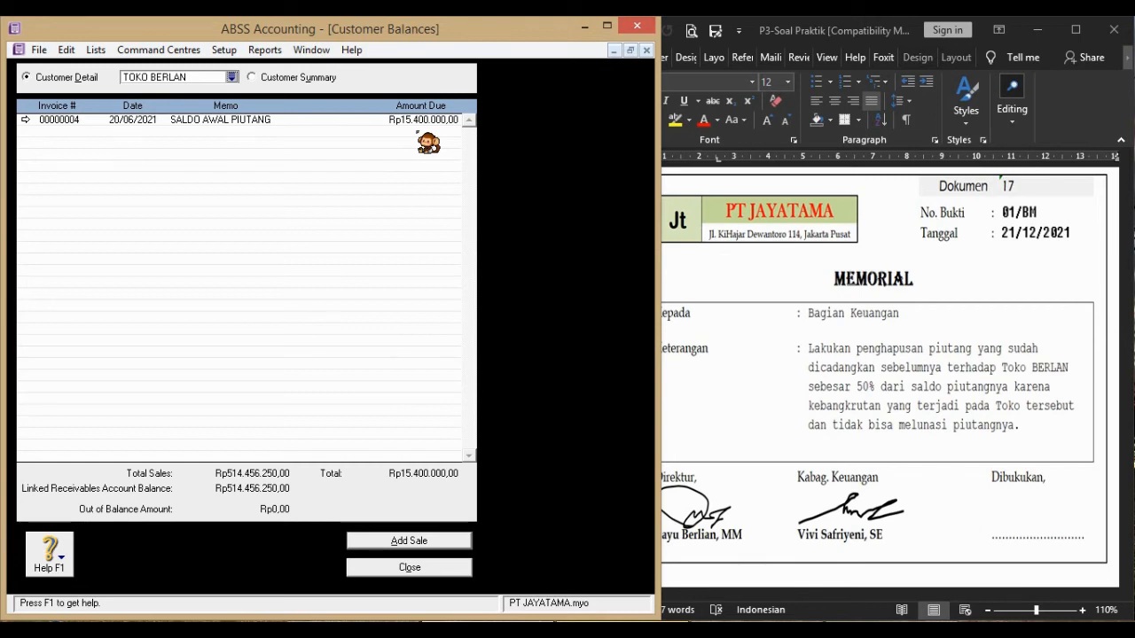
{"action": "left_click", "coordinate": [444, 572]}
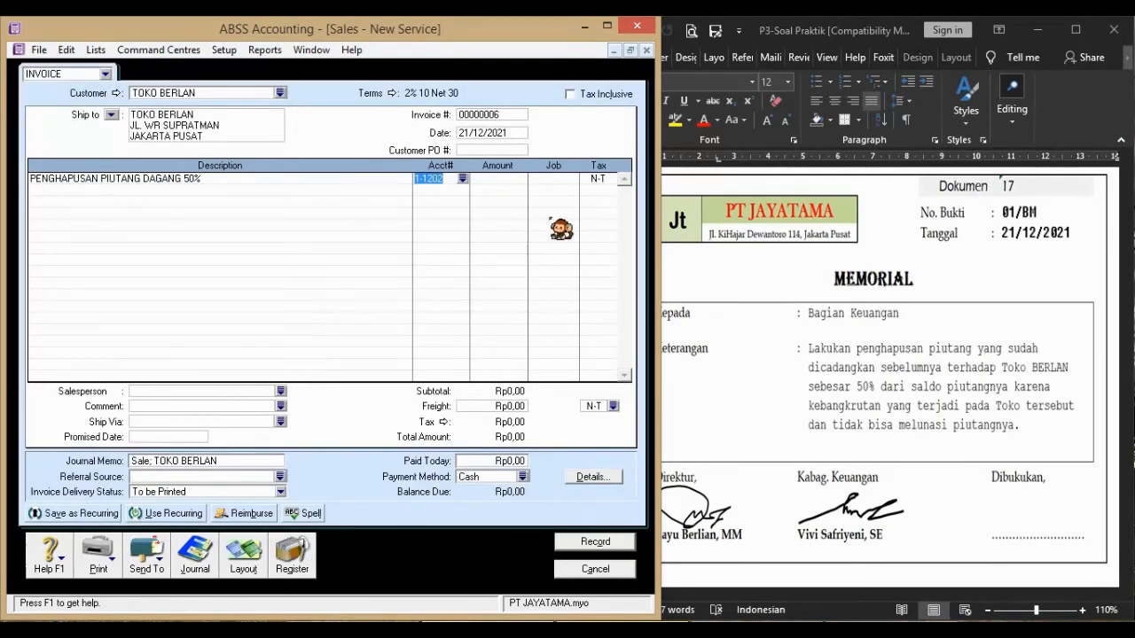
Calculate the write-off line's amount as -15400000 * 50 / 100 and enter the resulting -7700000
{"action": "left_click", "coordinate": [510, 178]}
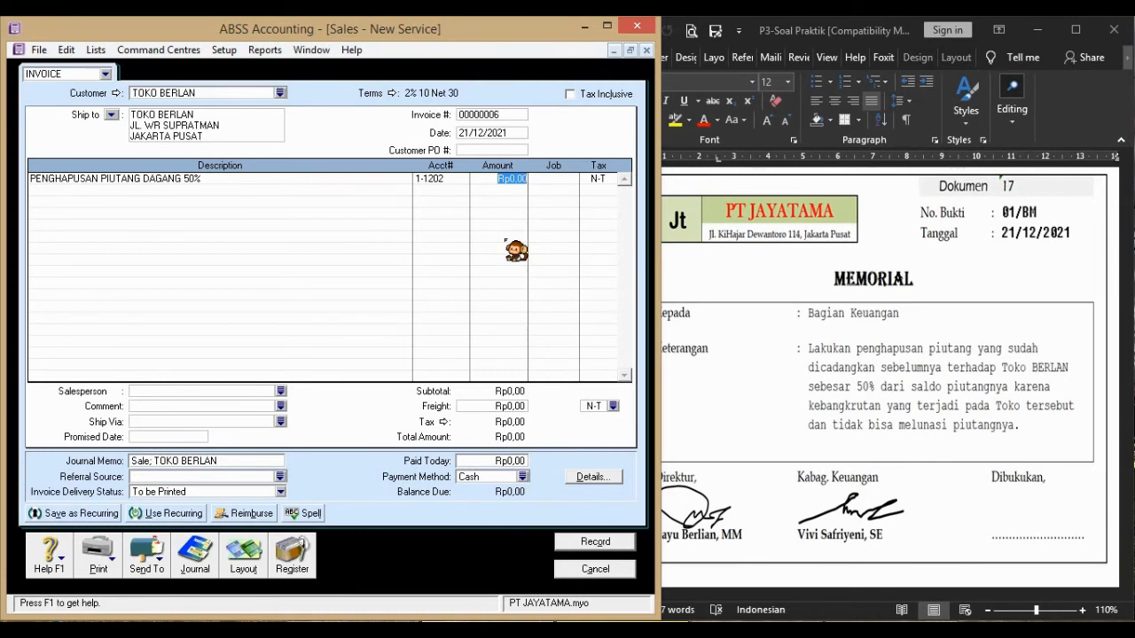
{"action": "key", "text": "BackSpace"}
{"action": "type", "text": "-15400000"}
{"action": "key", "text": "space"}
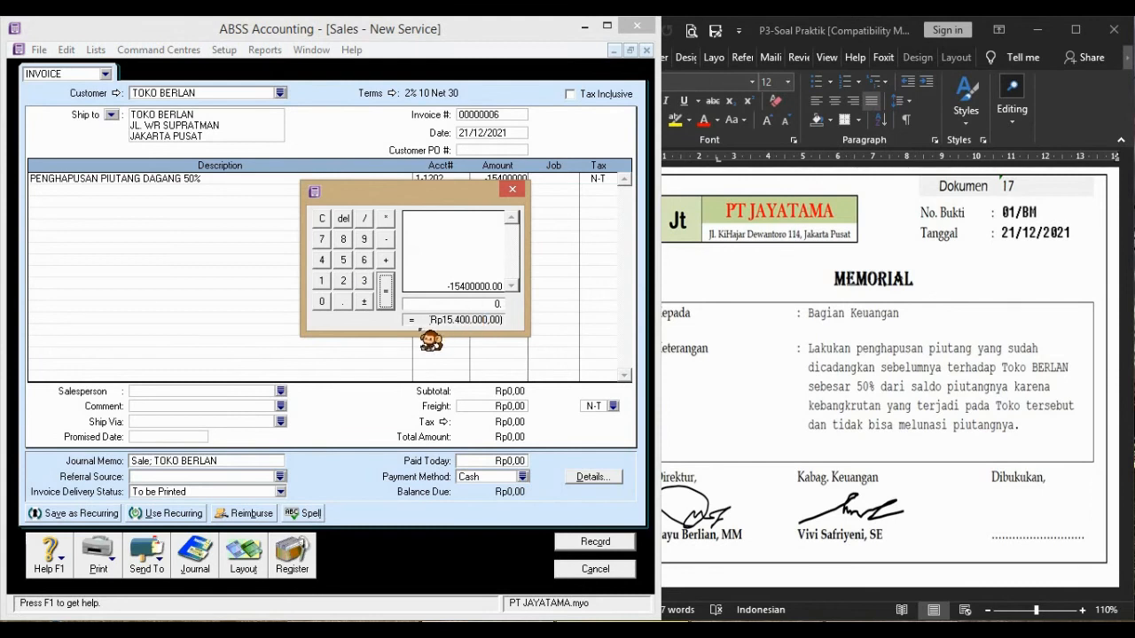
{"action": "left_click", "coordinate": [385, 218]}
{"action": "left_click", "coordinate": [344, 260]}
{"action": "left_click", "coordinate": [322, 301]}
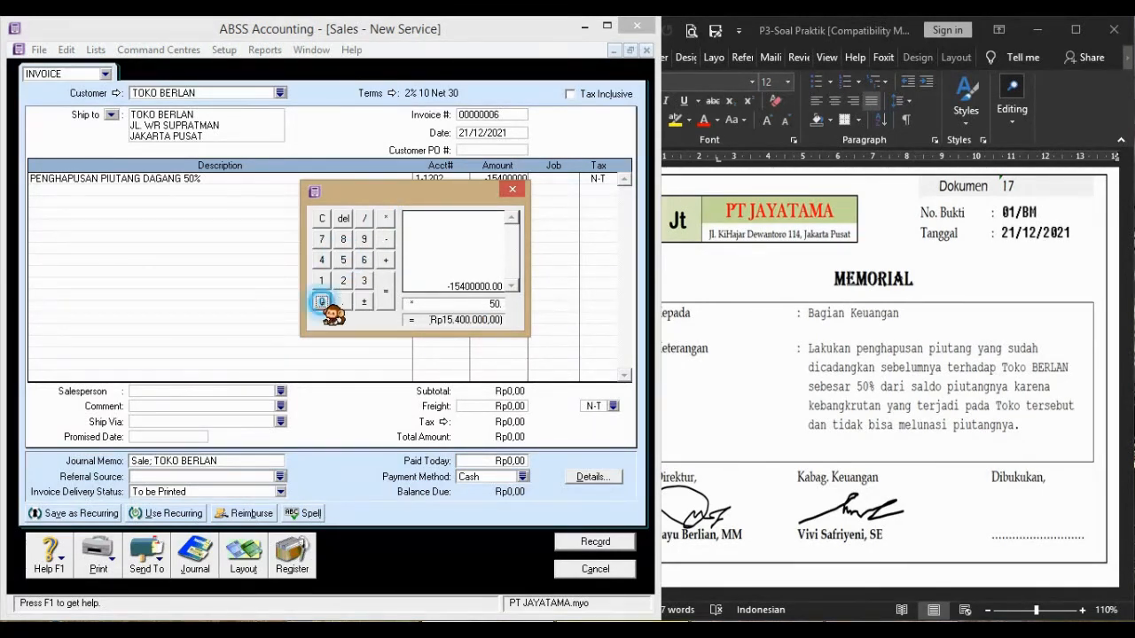
{"action": "left_click", "coordinate": [364, 218]}
{"action": "left_click", "coordinate": [322, 280]}
{"action": "left_click", "coordinate": [321, 301]}
{"action": "left_click", "coordinate": [322, 302]}
{"action": "key", "text": "Return"}
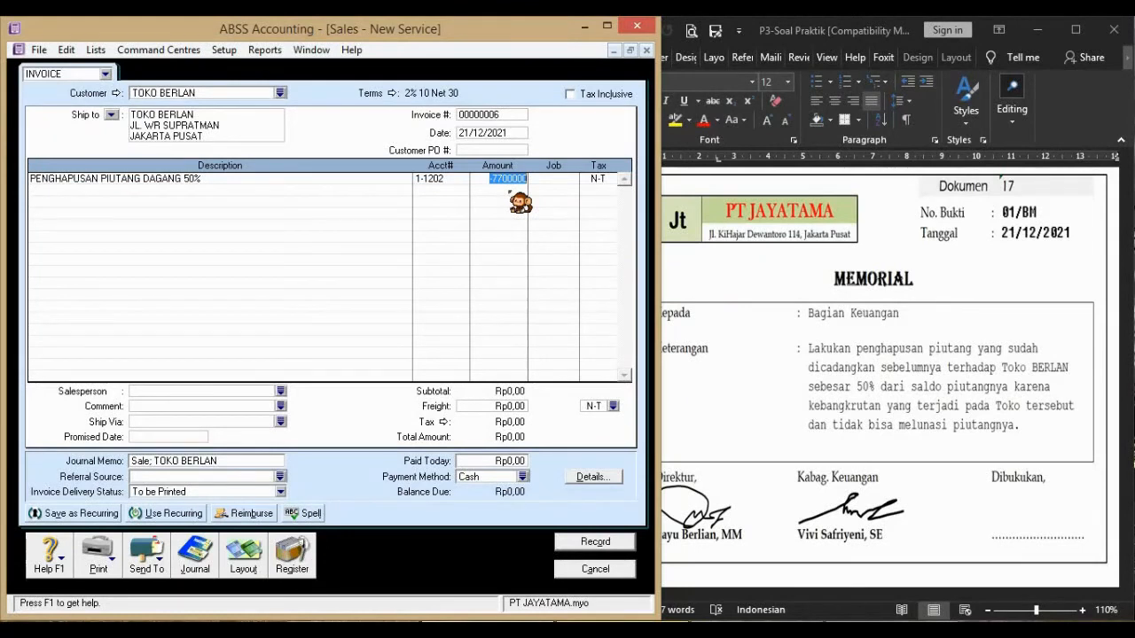
{"action": "key", "text": "Tab"}
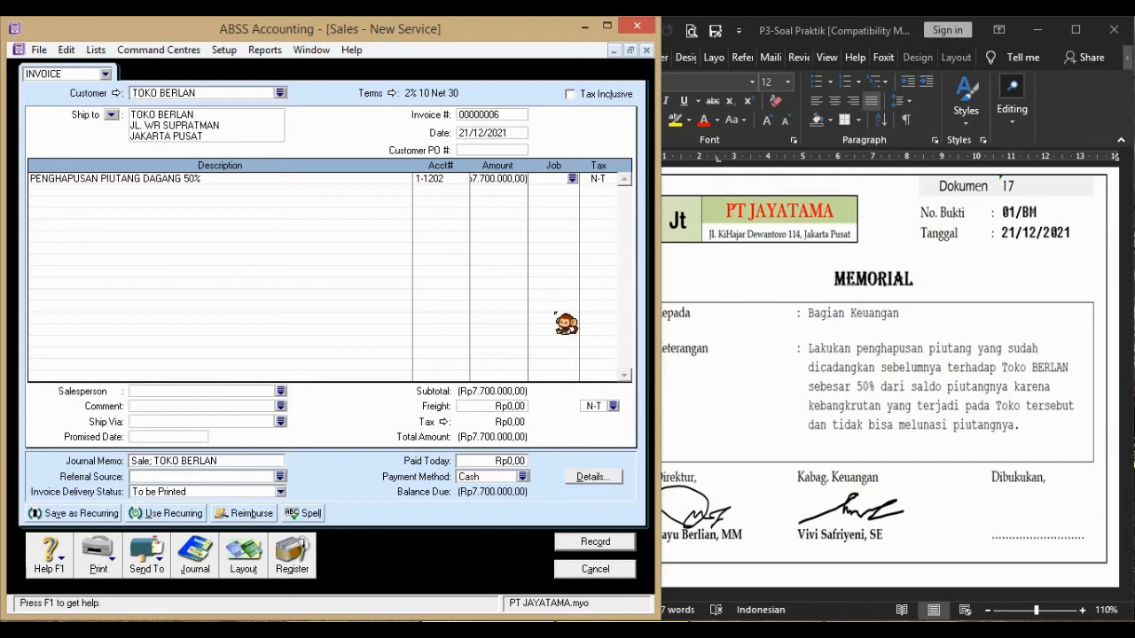
Preview the invoice's transaction recap and set the invoice number back to 01/BM
{"action": "key", "text": "ctrl+r"}
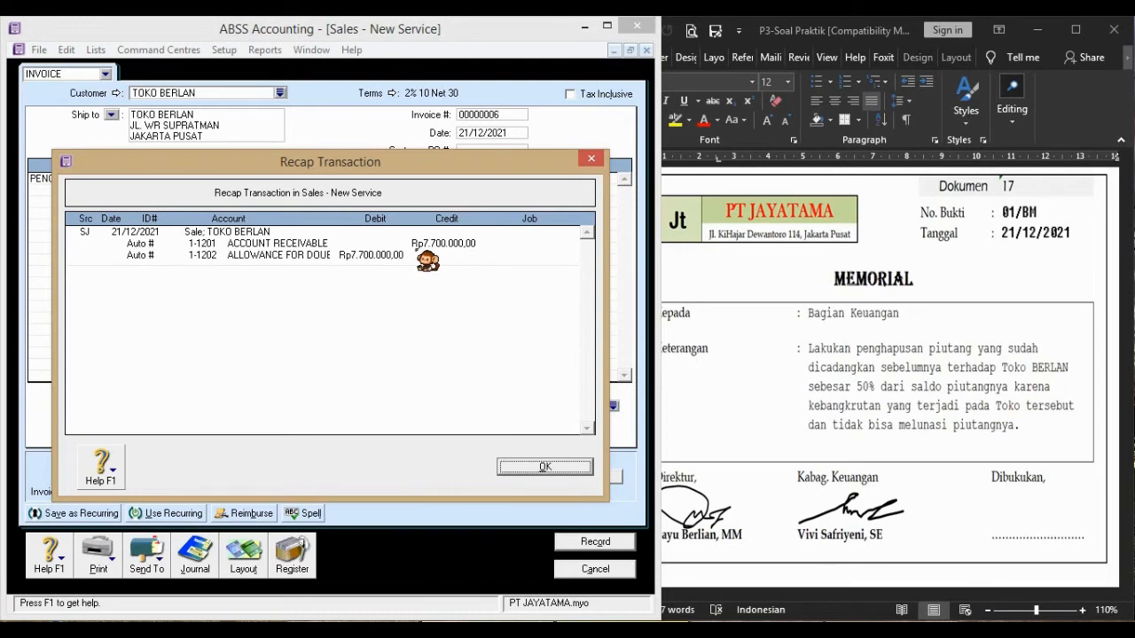
{"action": "left_click", "coordinate": [544, 468]}
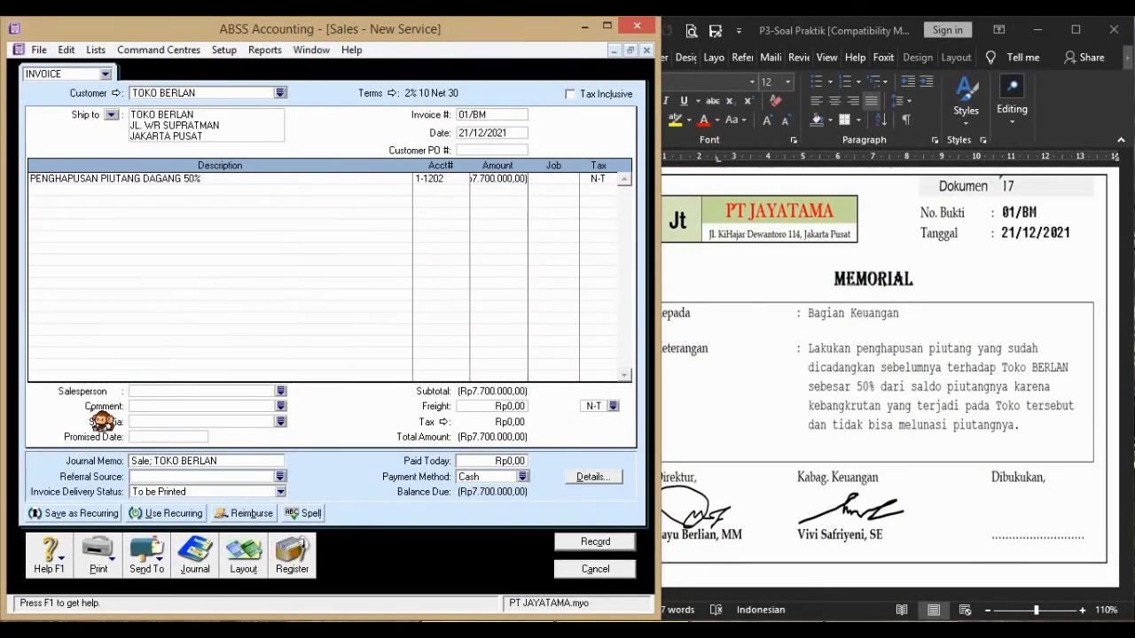
Set the journal memo to PENGHAPUSAN PIUTANG and record the invoice, ignoring the spelling suggestions
{"action": "left_click", "coordinate": [233, 461]}
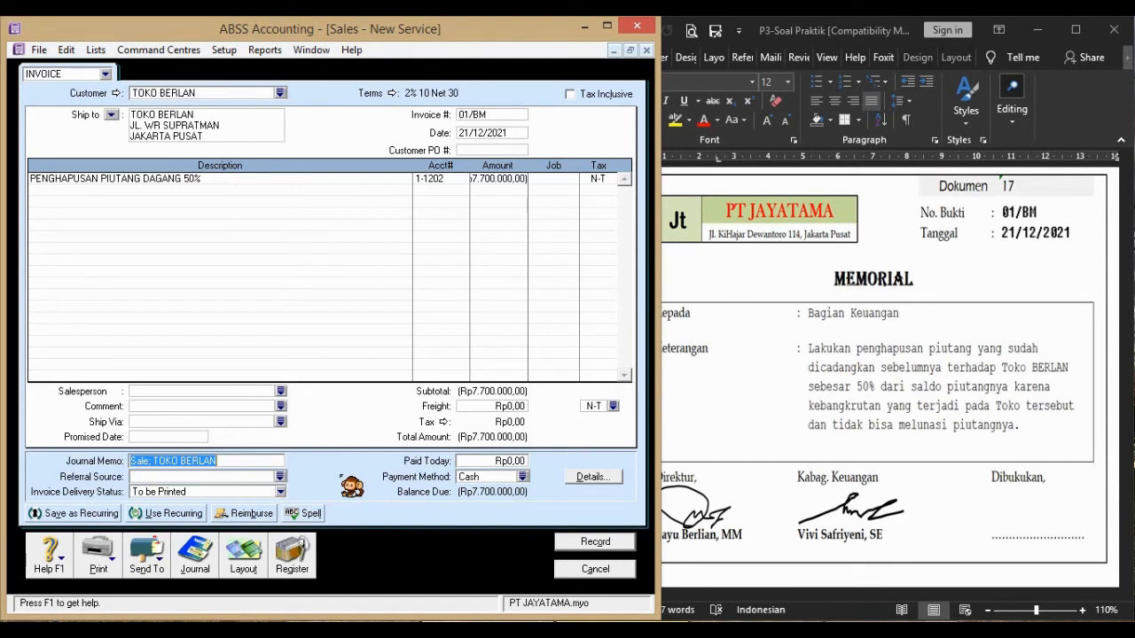
{"action": "type", "text": "PENGHAPUSAN PIUTANG"}
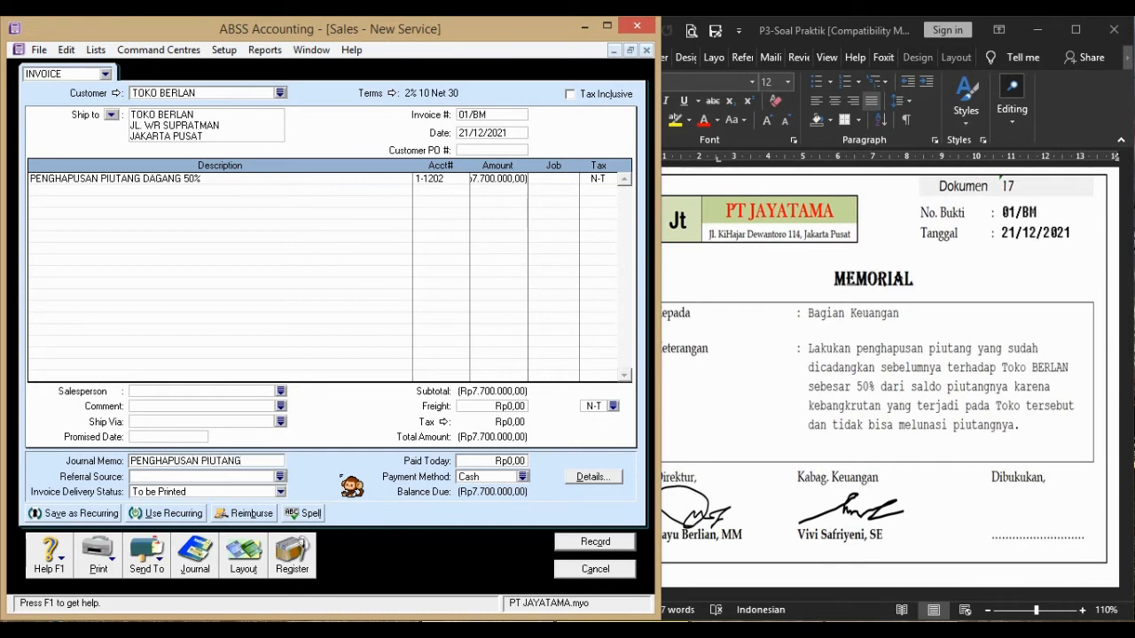
{"action": "key", "text": "Tab"}
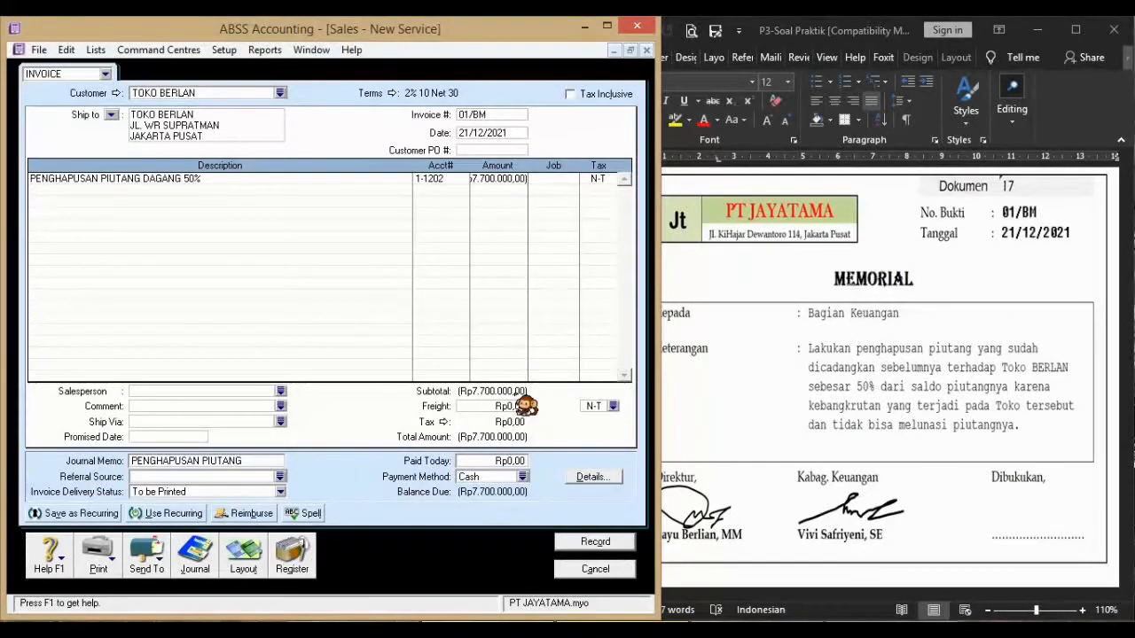
{"action": "left_click", "coordinate": [627, 543]}
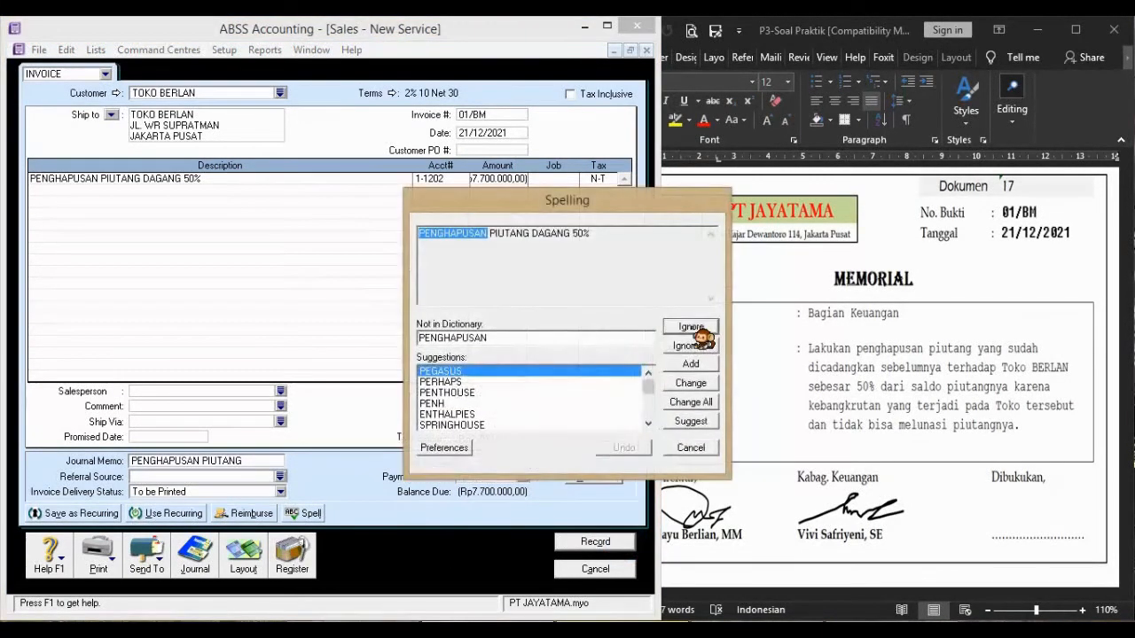
{"action": "left_click", "coordinate": [691, 328]}
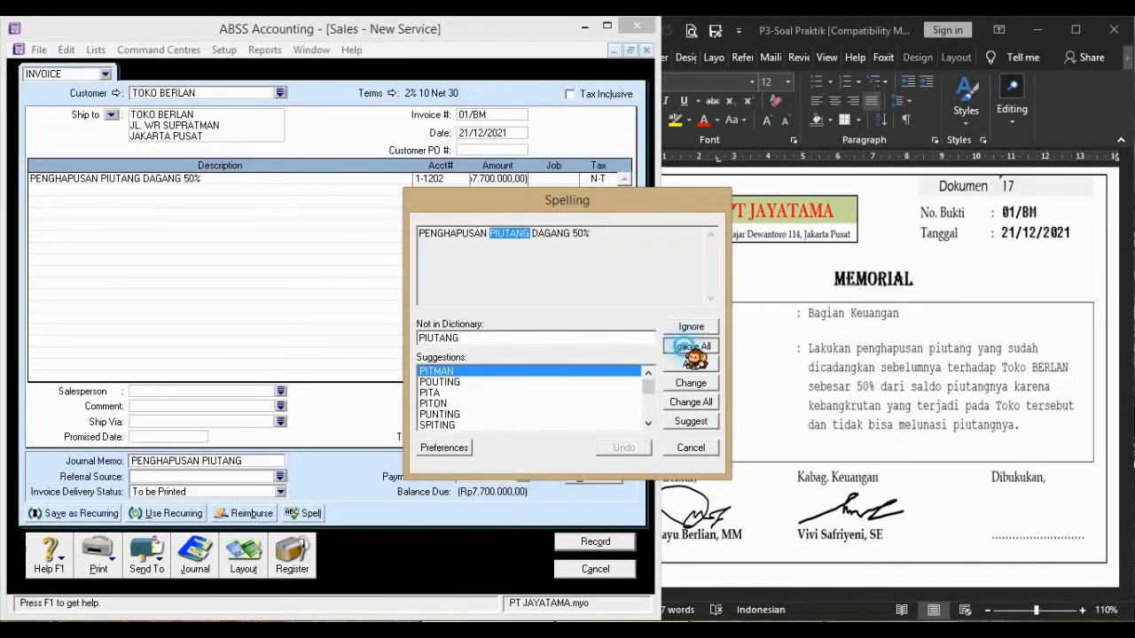
{"action": "left_click", "coordinate": [691, 328]}
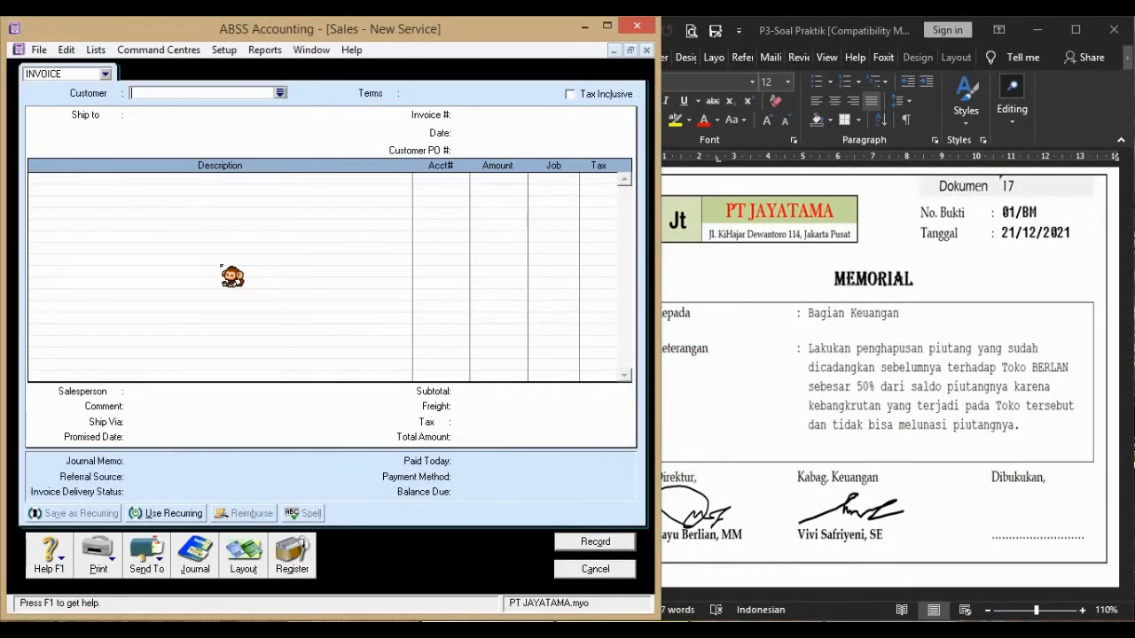
Check TOKO BERLAN's invoice detail in the customer balances for the recorded write-off, then close it
{"action": "left_click", "coordinate": [223, 50]}
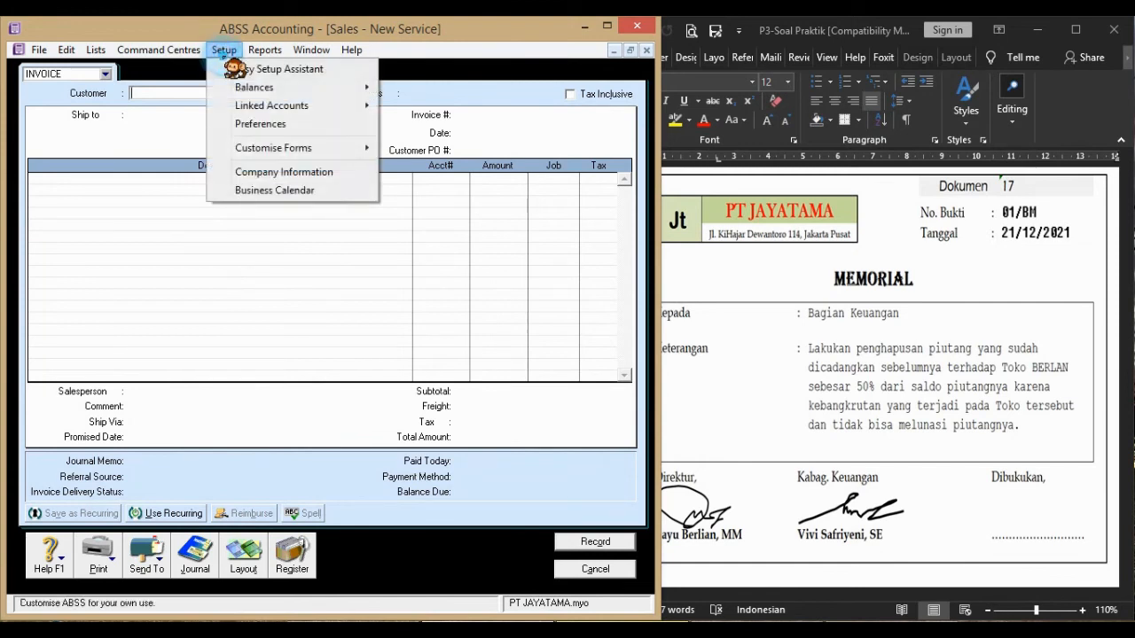
{"action": "mouse_move", "coordinate": [332, 87]}
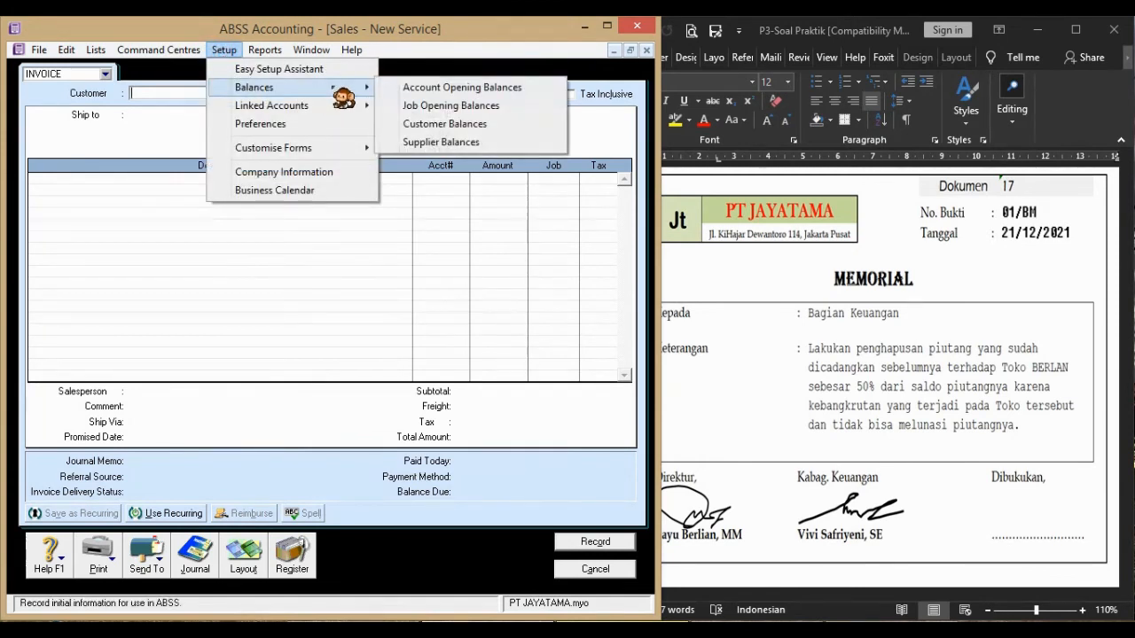
{"action": "left_click", "coordinate": [444, 123]}
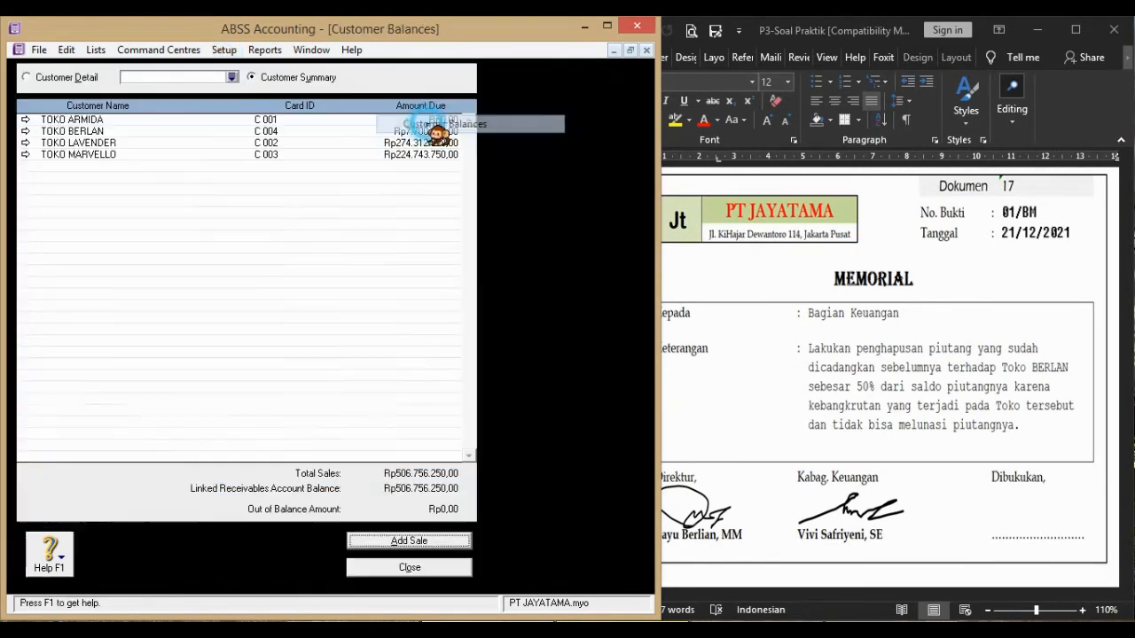
{"action": "double_click", "coordinate": [88, 131]}
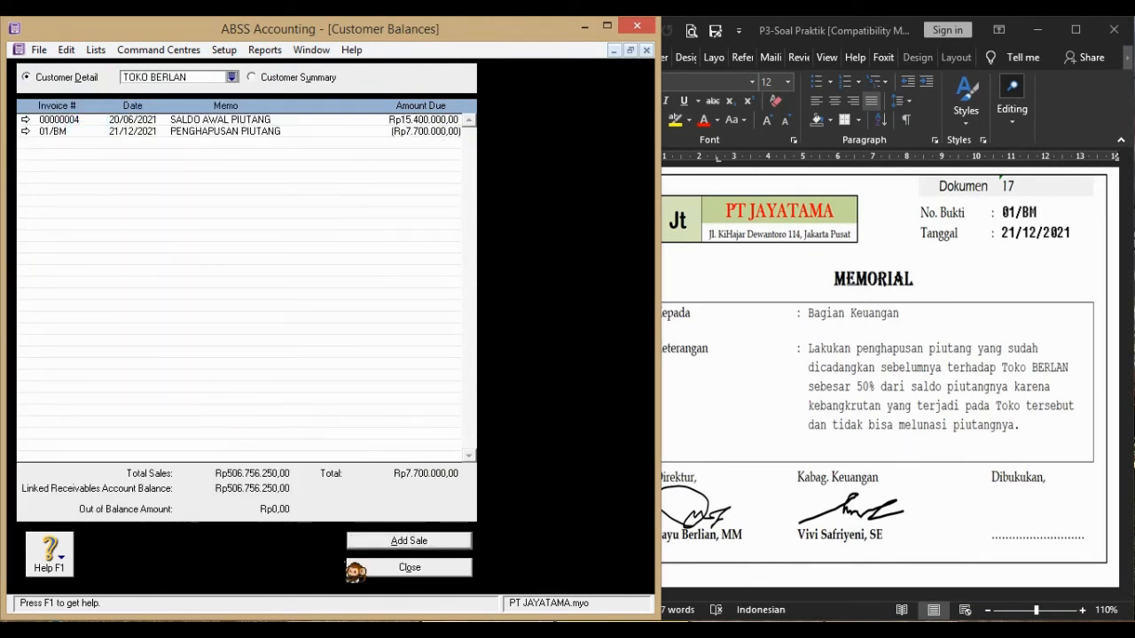
{"action": "left_click", "coordinate": [400, 569]}
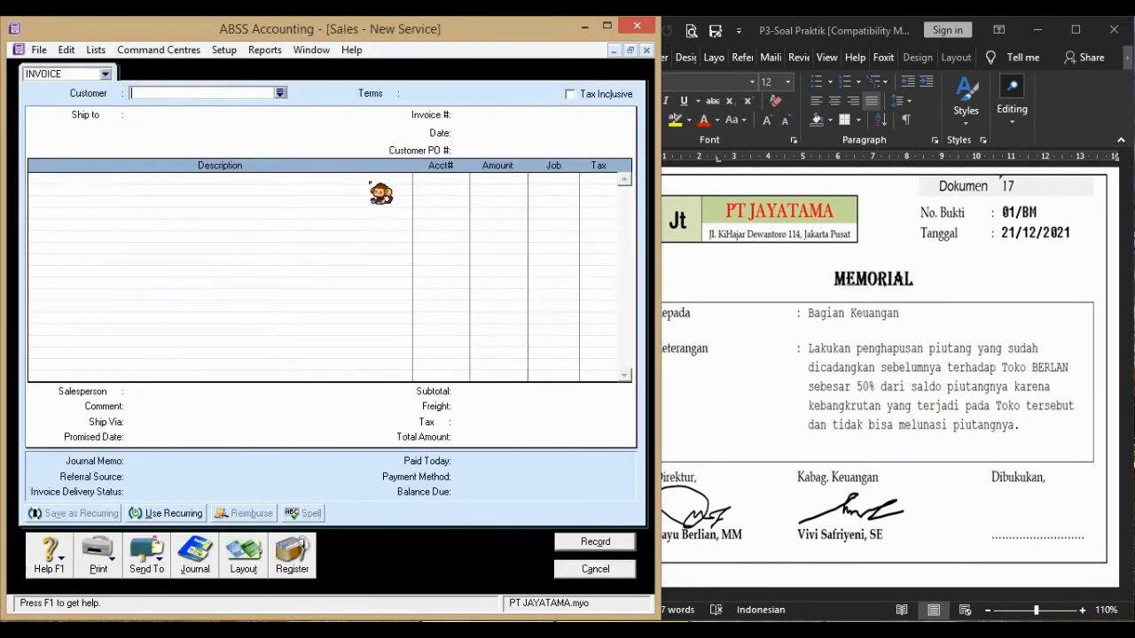
Review the customer balance summary for all customers and close it
{"action": "left_click", "coordinate": [224, 51]}
{"action": "mouse_move", "coordinate": [291, 89]}
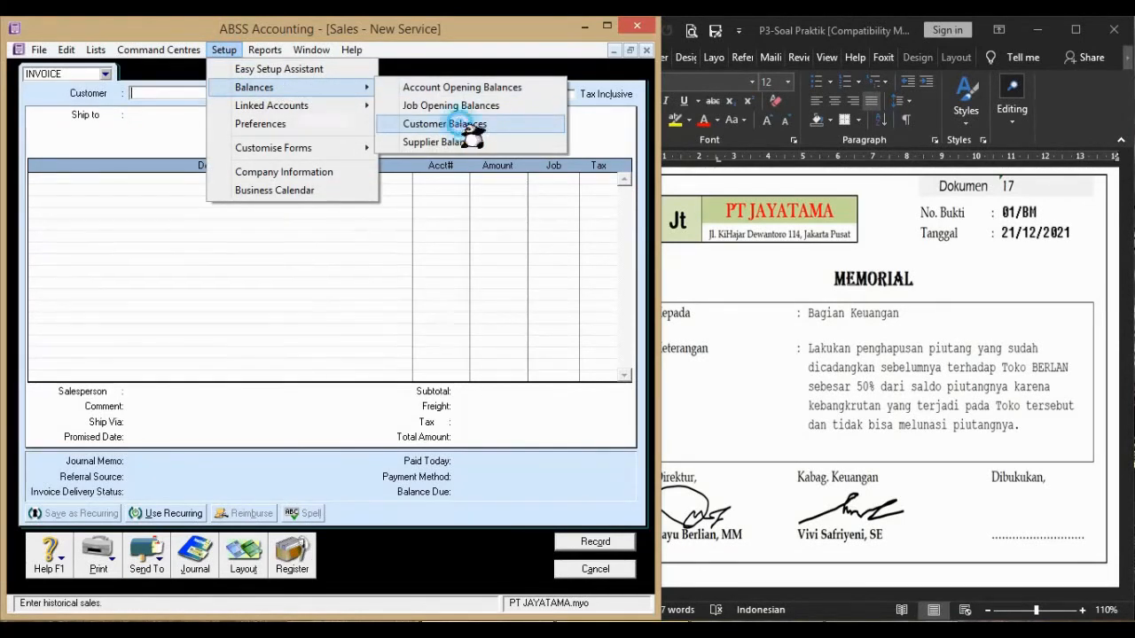
{"action": "left_click", "coordinate": [454, 122]}
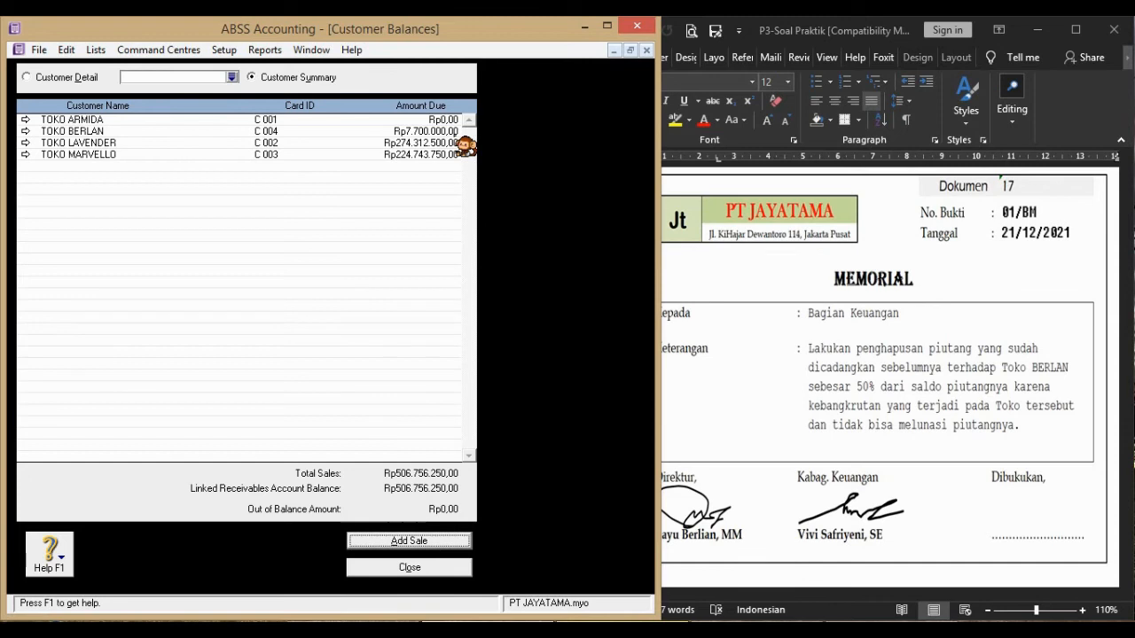
{"action": "left_click", "coordinate": [403, 566]}
Switch to the Word document and bring the PT DHIRAMA debit note dated 22/12/2021 into view
{"action": "left_click", "coordinate": [742, 397]}
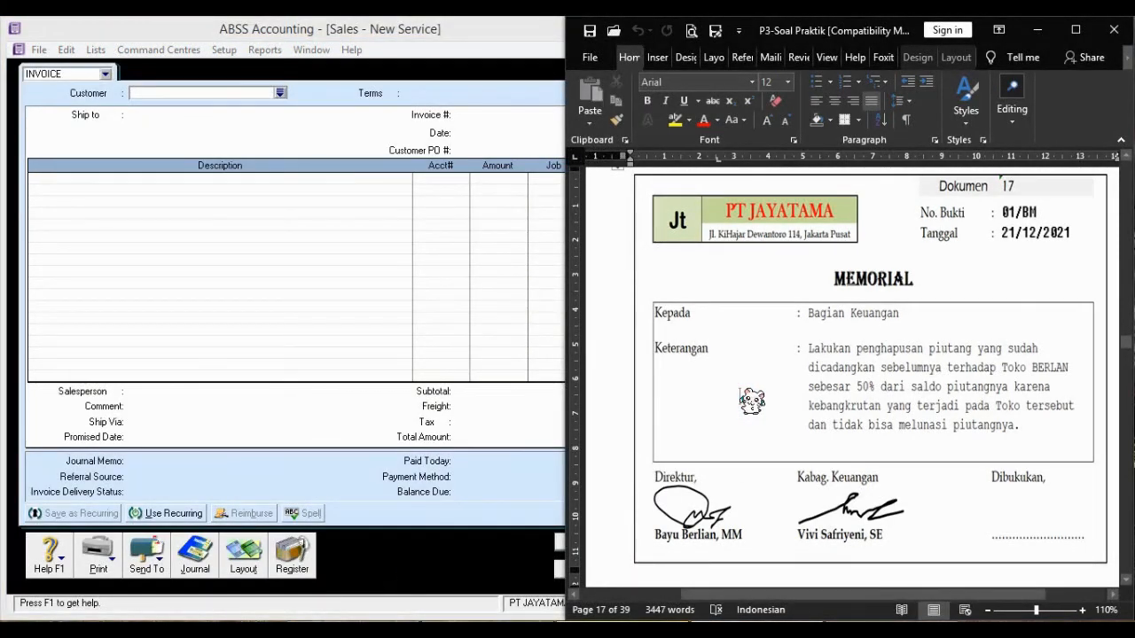
{"action": "scroll", "coordinate": [751, 401], "scroll_direction": "down", "scroll_amount": 10}
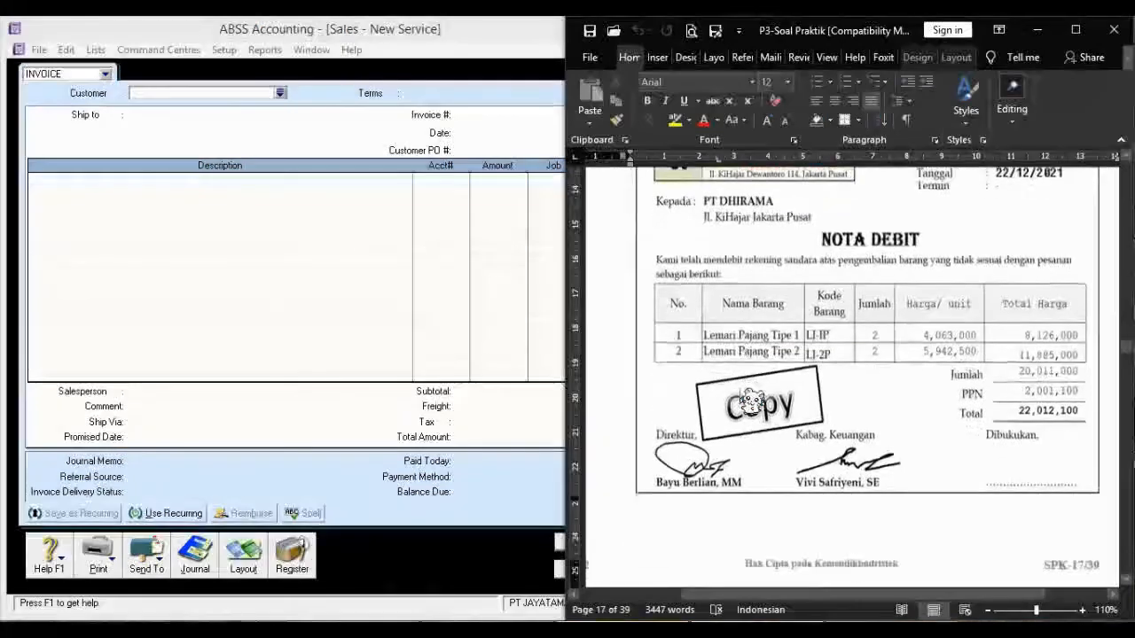
Return from the Word debit note to ABSS Accounting, close the sales invoice entry and start a purchase bill for supplier PT DHIRAMA
{"action": "scroll", "coordinate": [752, 400], "scroll_direction": "up", "scroll_amount": 1}
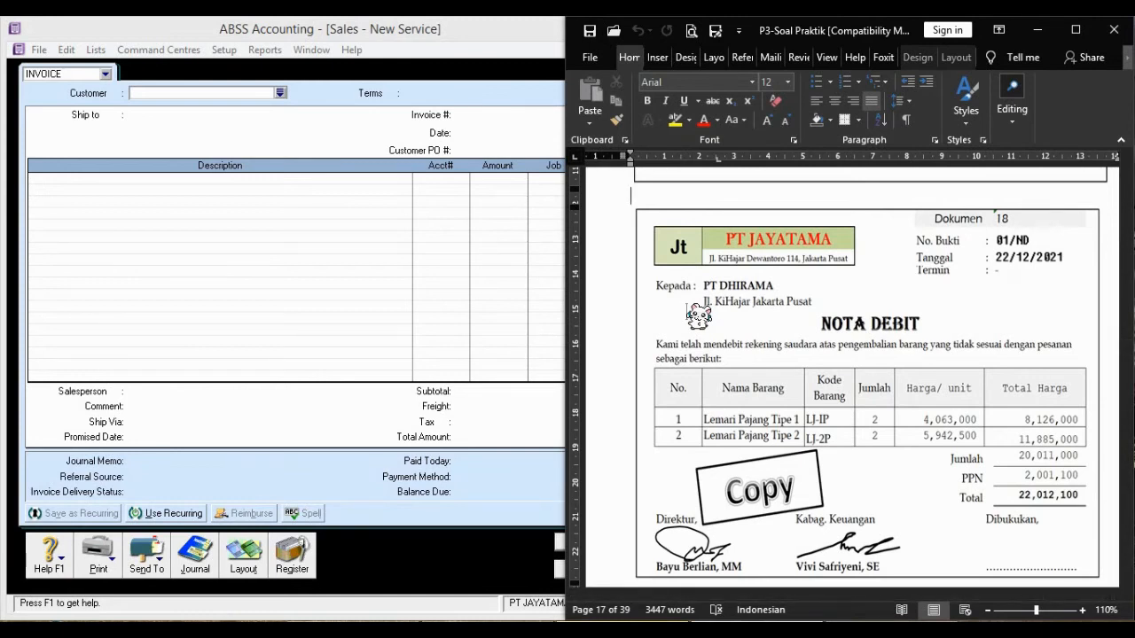
{"action": "left_click", "coordinate": [498, 502]}
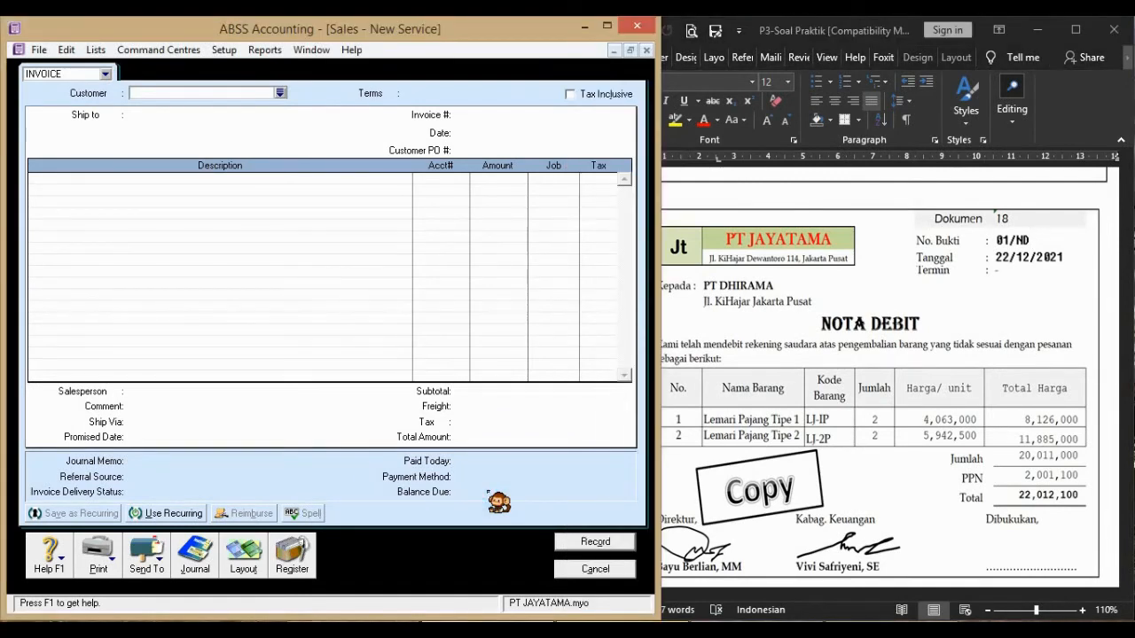
{"action": "left_click", "coordinate": [594, 568]}
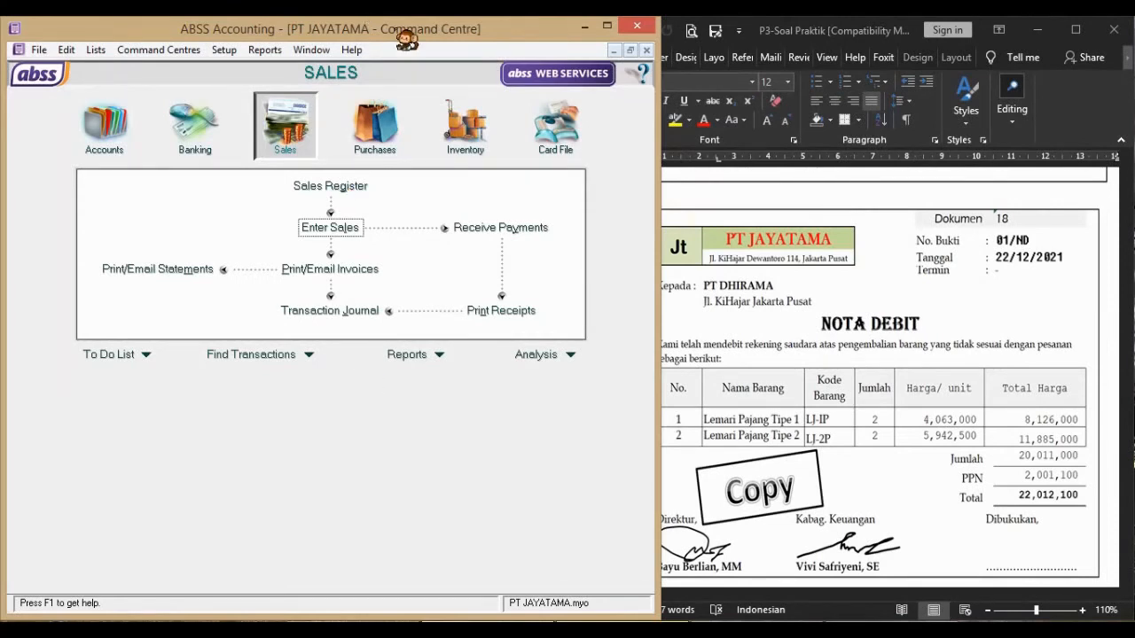
{"action": "left_click", "coordinate": [367, 151]}
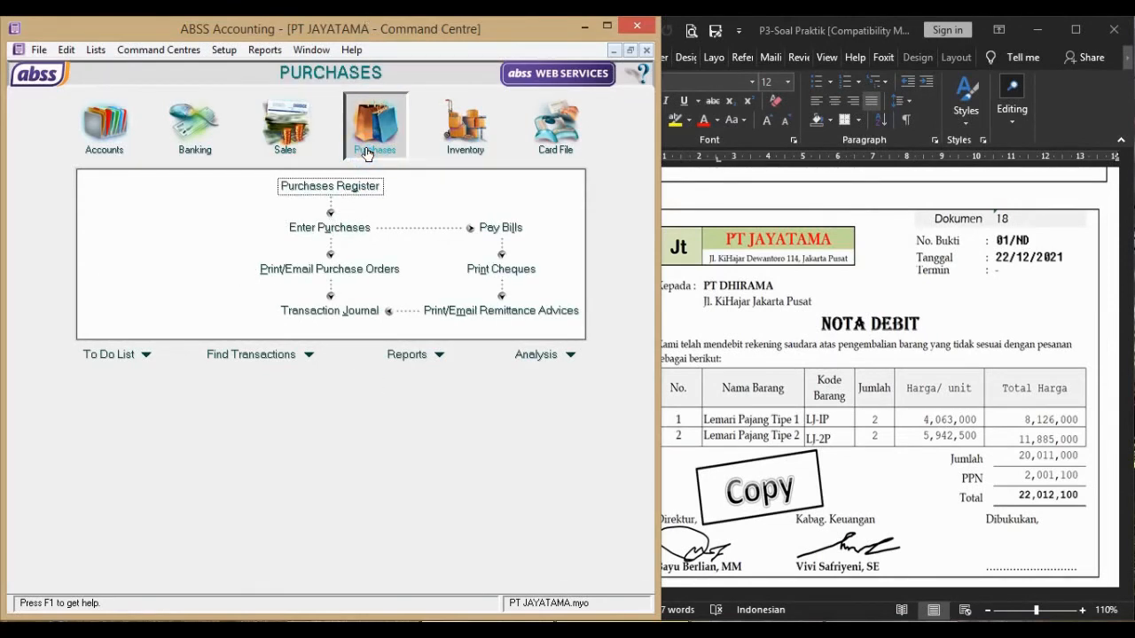
{"action": "left_click", "coordinate": [362, 237]}
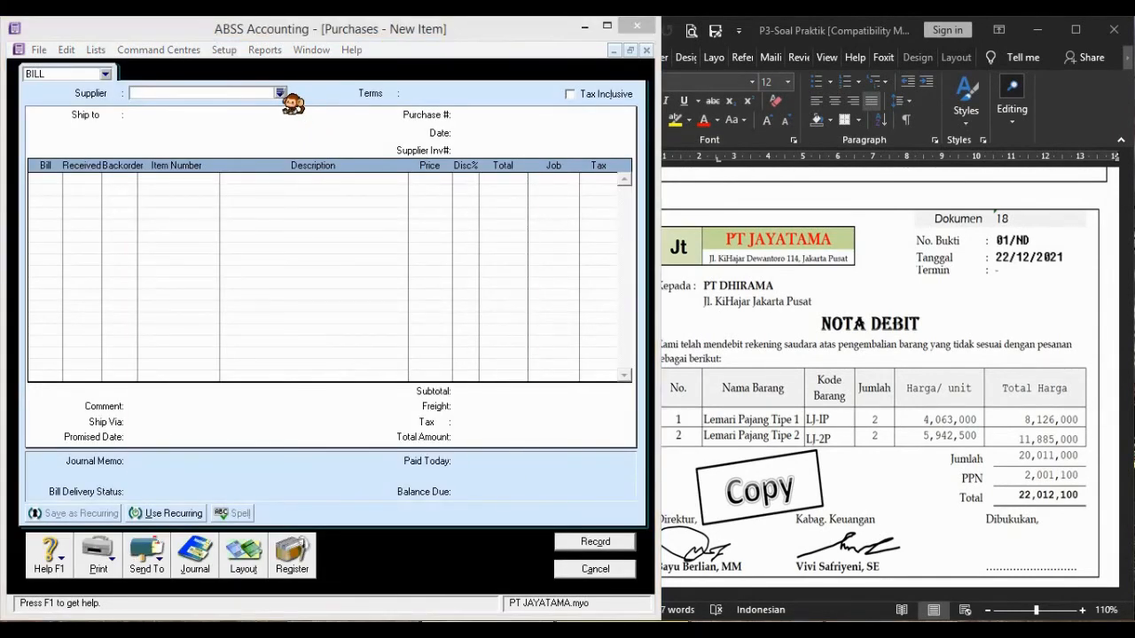
{"action": "left_click", "coordinate": [280, 93]}
{"action": "left_click", "coordinate": [202, 245]}
{"action": "double_click", "coordinate": [202, 244]}
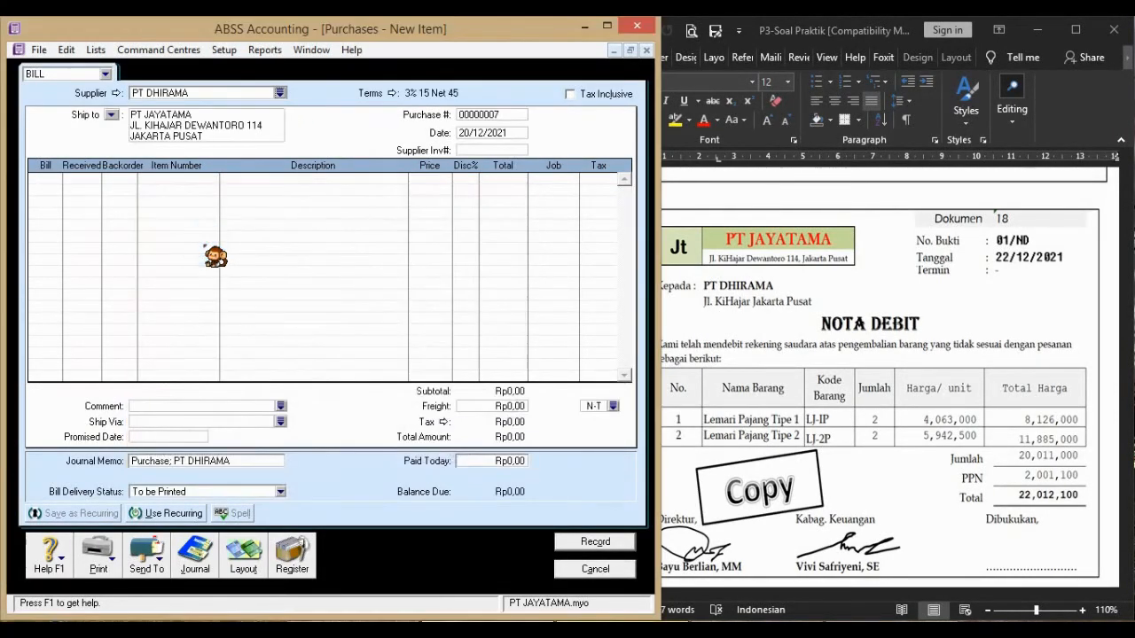
Date the purchase bill 22/12/2021 and enter 01/ND as the supplier invoice number
{"action": "left_click", "coordinate": [510, 133]}
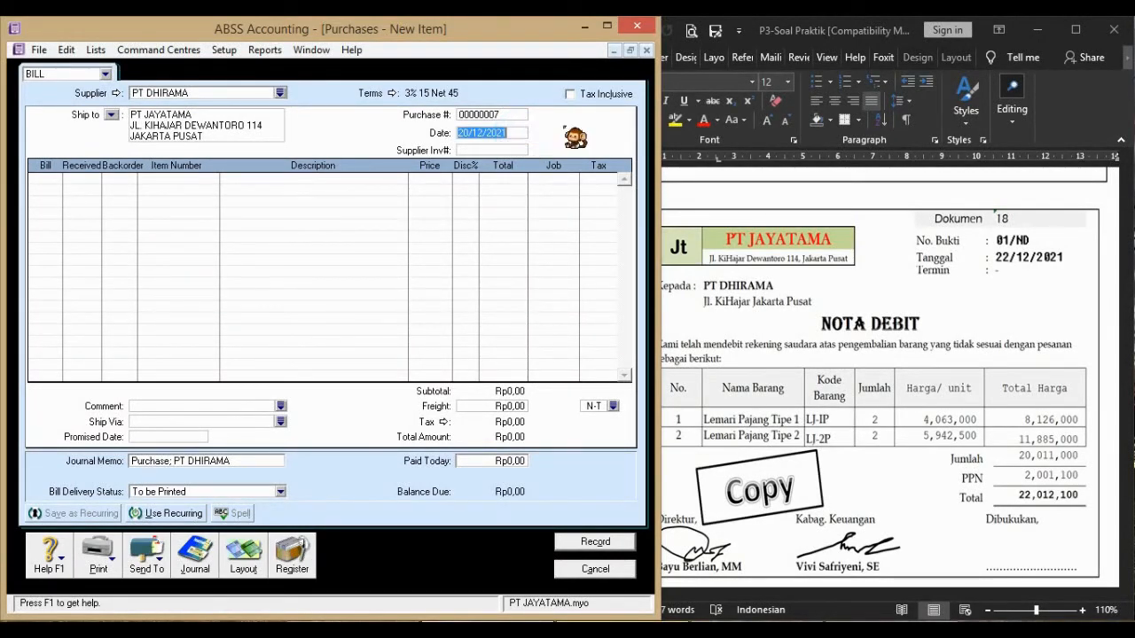
{"action": "type", "text": "22/1"}
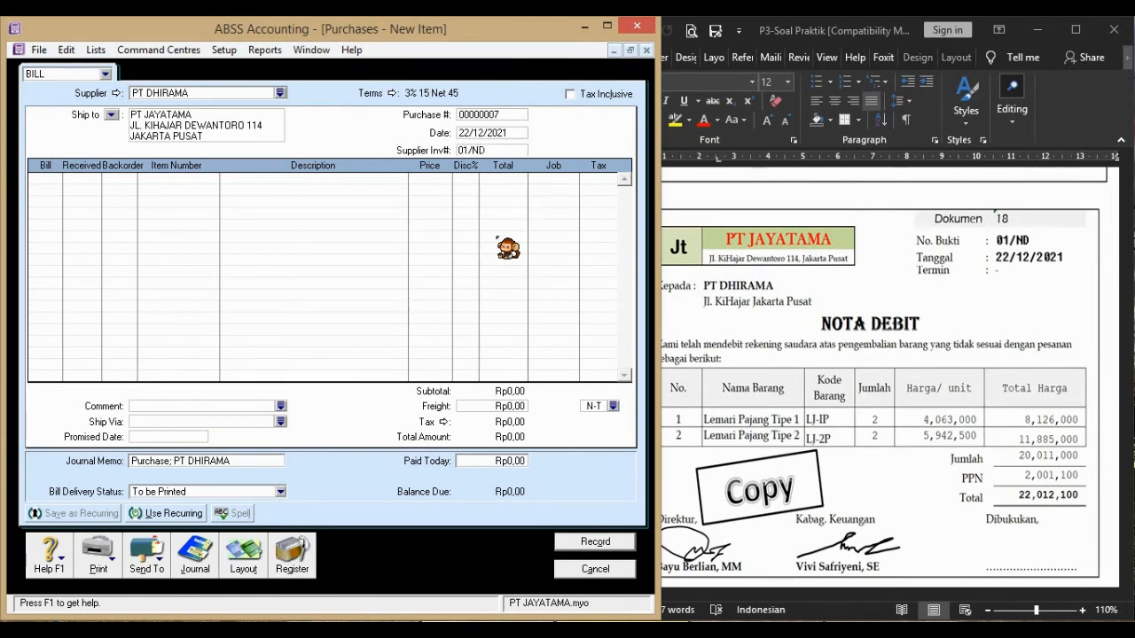
{"action": "key", "text": "Tab"}
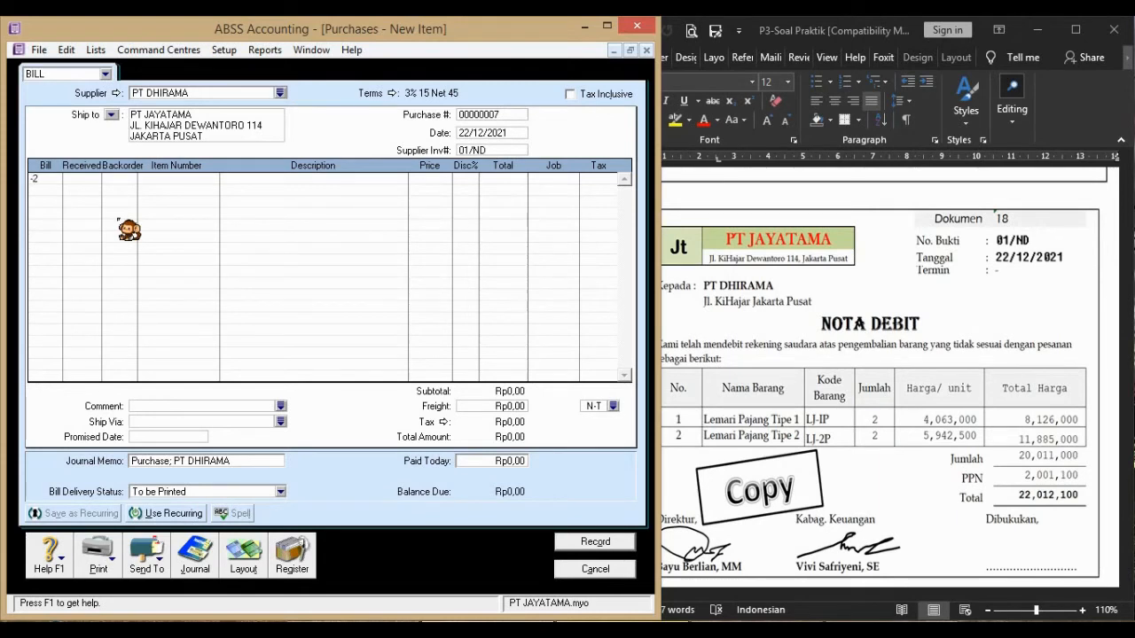
Enter a return line of -2 units of item LJ-1P, LEMARI PAJANG TIPE 1, keeping its default price and VAT code
{"action": "key", "text": "Tab"}
{"action": "key", "text": "Tab"}
{"action": "key", "text": "Tab"}
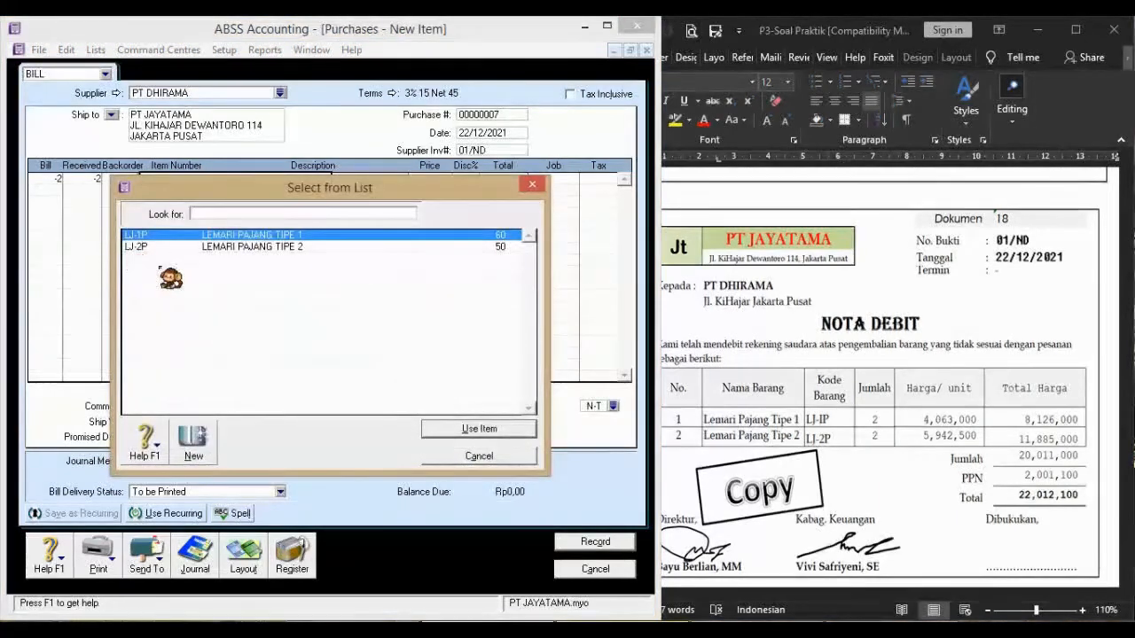
{"action": "type", "text": "LJ-1P"}
{"action": "key", "text": "Return"}
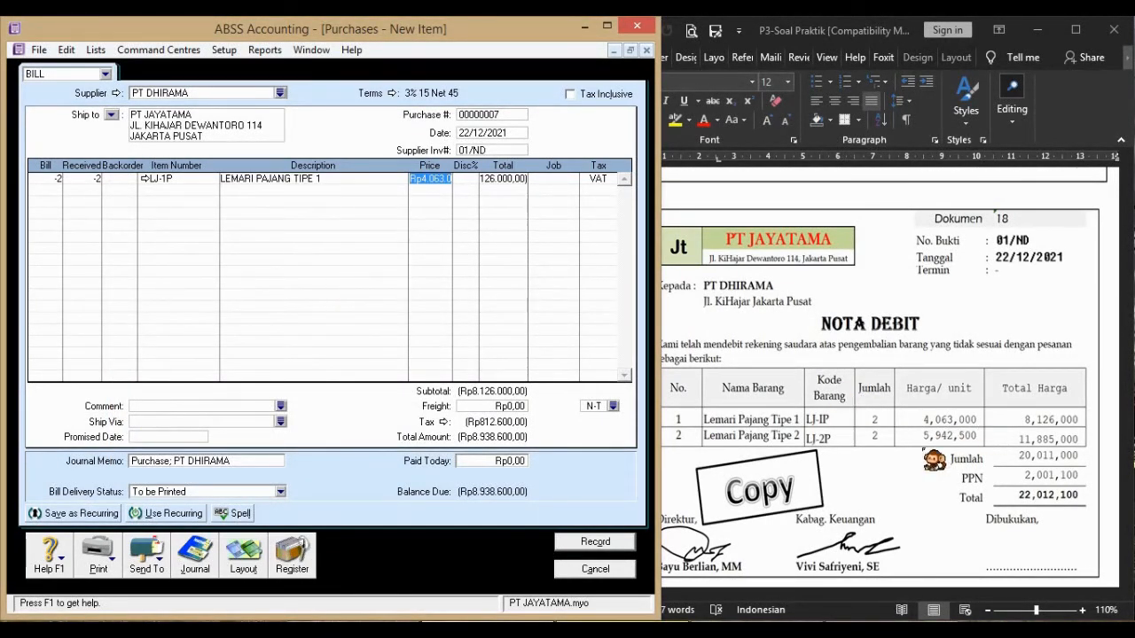
{"action": "key", "text": "Tab"}
{"action": "key", "text": "Tab"}
{"action": "key", "text": "Tab"}
{"action": "key", "text": "Tab"}
{"action": "key", "text": "Tab"}
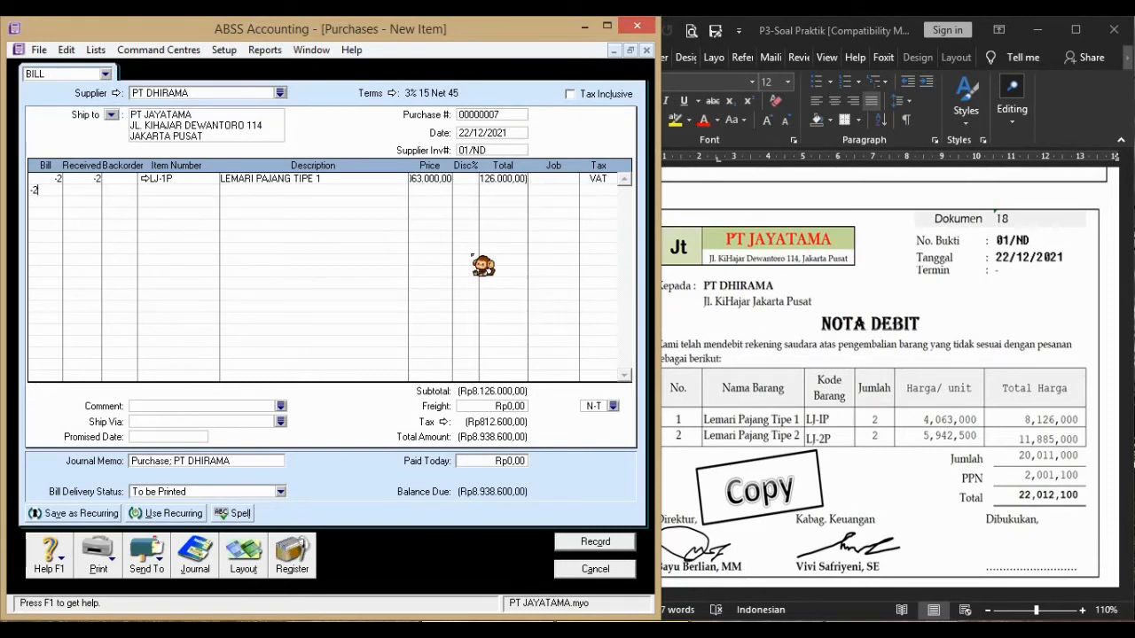
Enter a second return line of -2 units of item LJ-2P, LEMARI PAJANG TIPE 2, and record the bill
{"action": "key", "text": "Tab"}
{"action": "key", "text": "Tab"}
{"action": "key", "text": "Tab"}
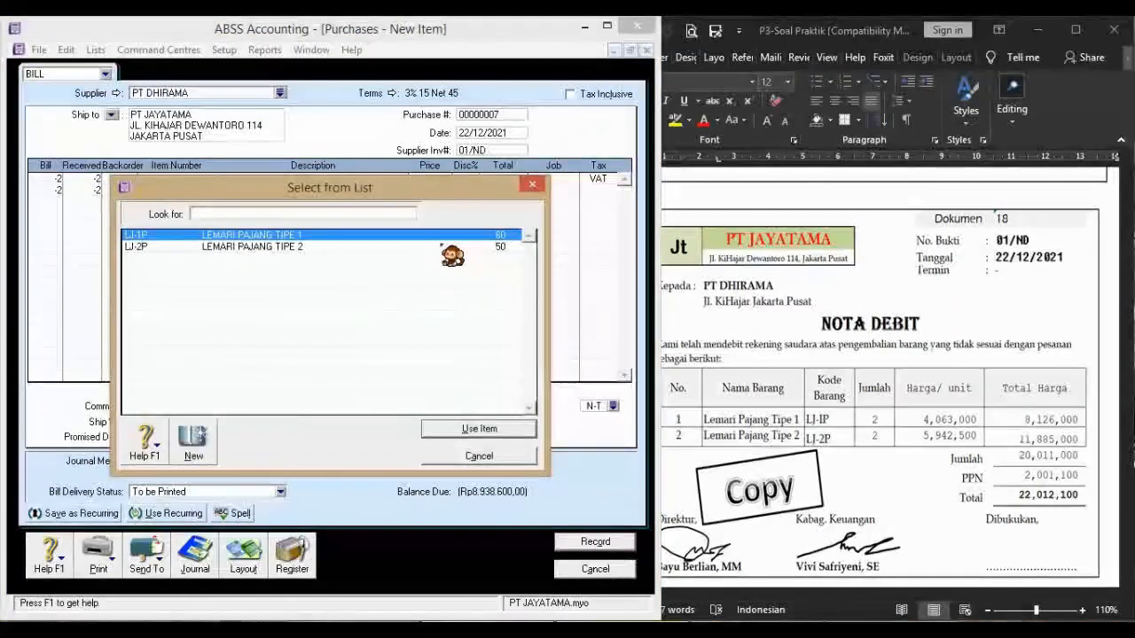
{"action": "double_click", "coordinate": [440, 244]}
{"action": "key", "text": "Tab"}
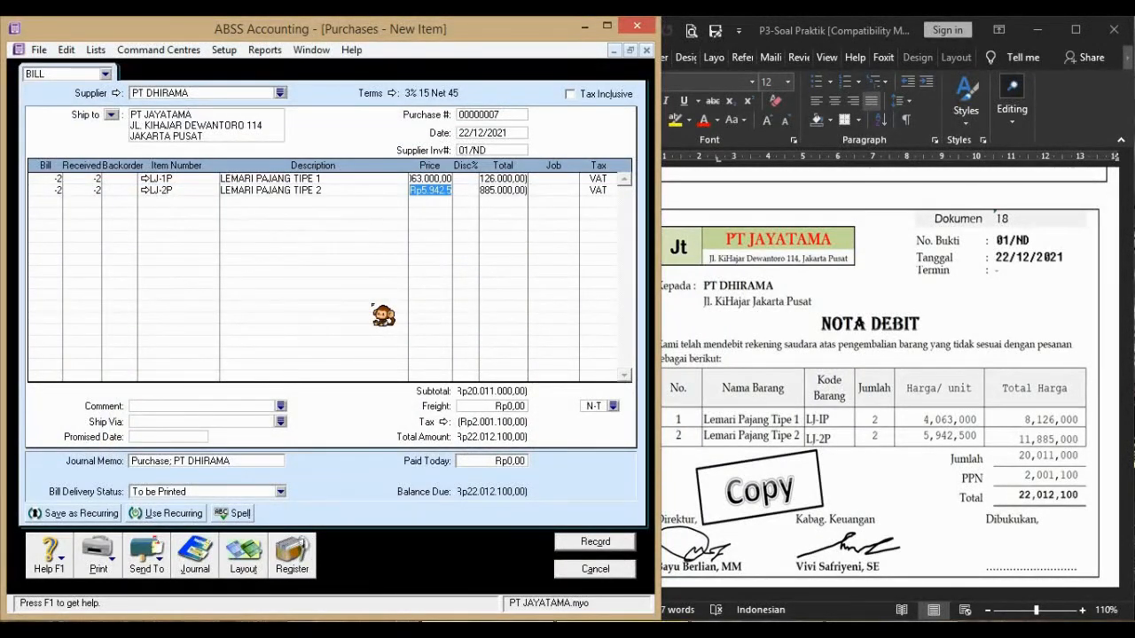
{"action": "key", "text": "Tab"}
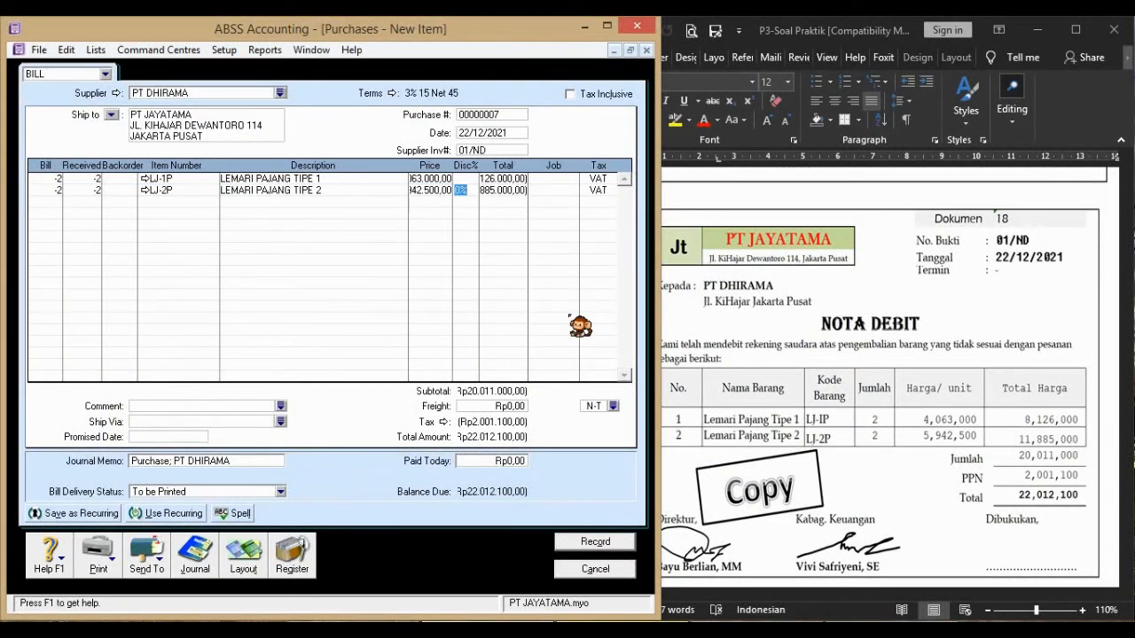
{"action": "key", "text": "Tab"}
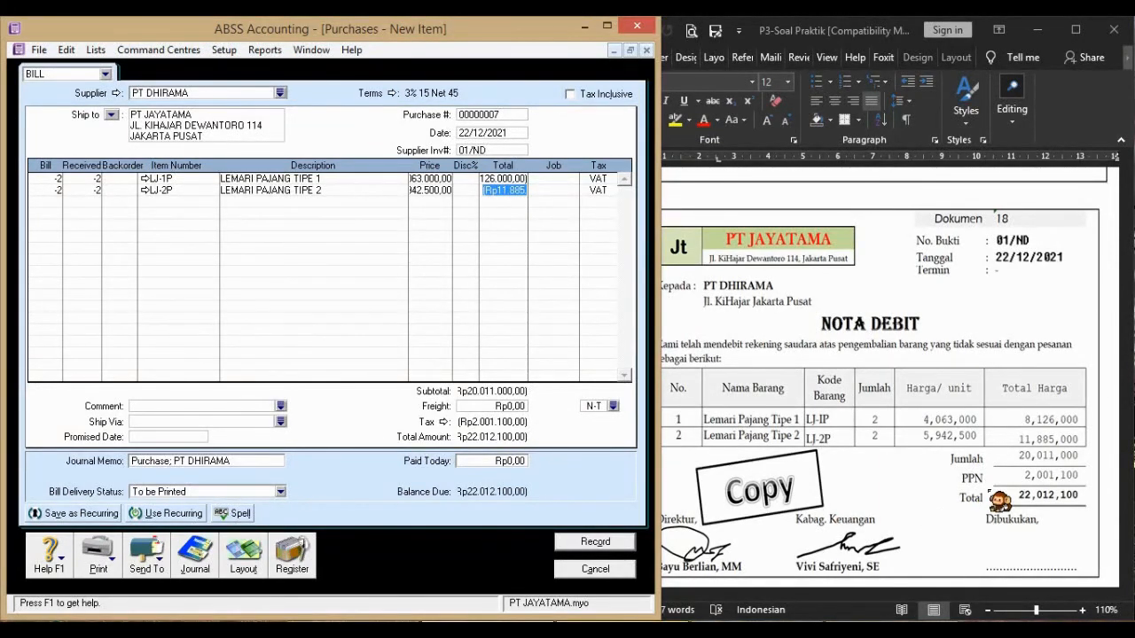
{"action": "left_click", "coordinate": [624, 542]}
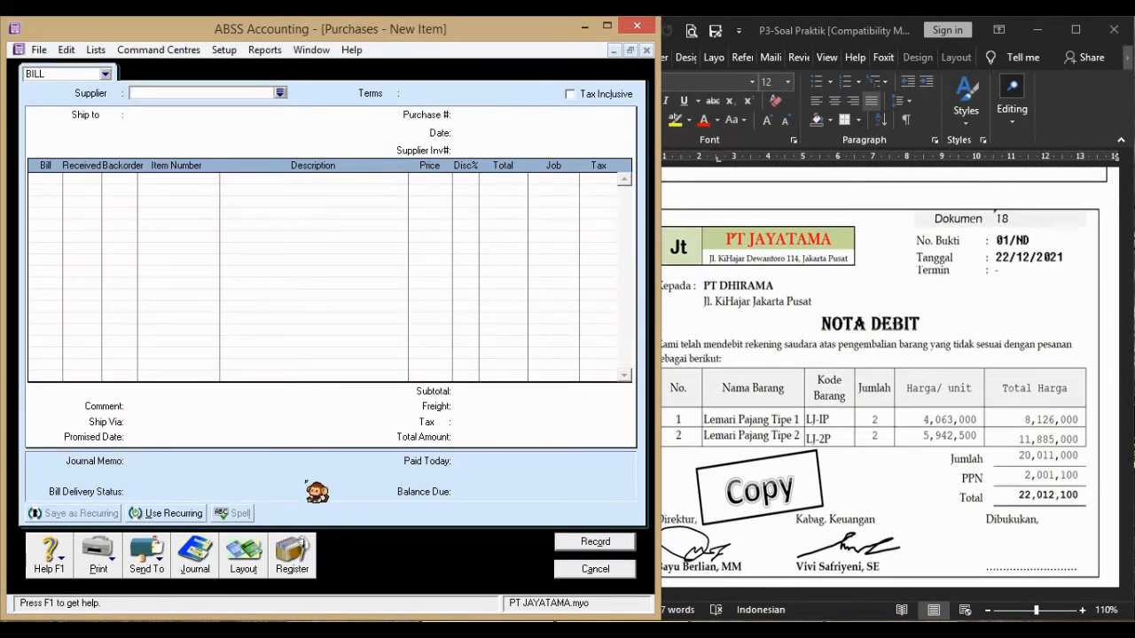
Start applying PT DHIRAMA's debit from the purchases register to a purchase, with ID number 01/ND and date 22/12/2021
{"action": "left_click", "coordinate": [312, 563]}
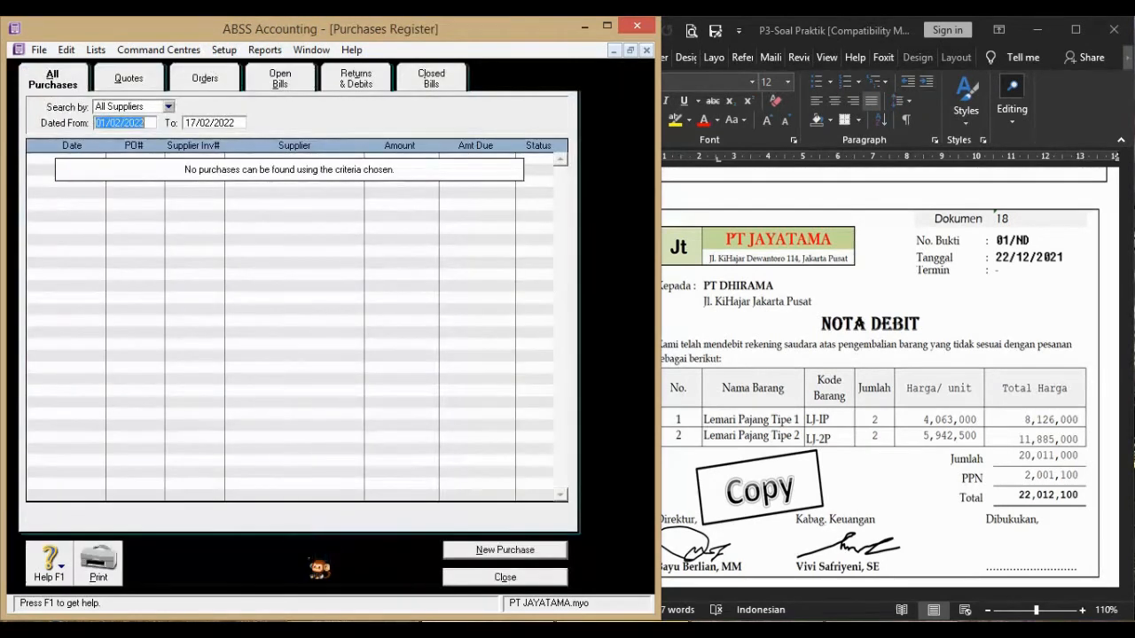
{"action": "left_click", "coordinate": [368, 89]}
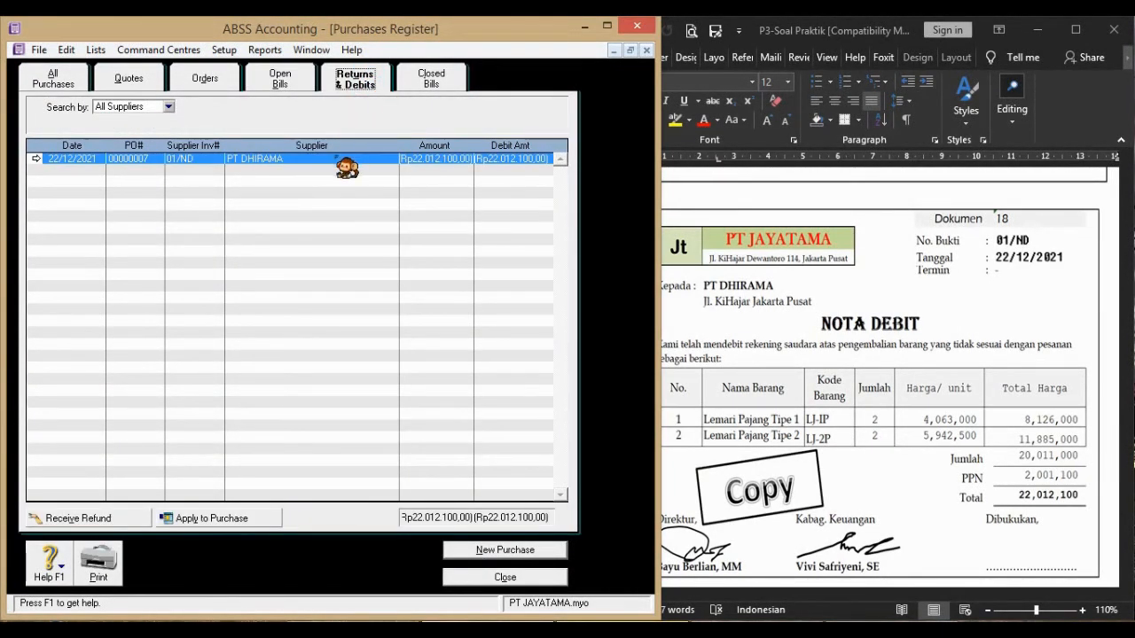
{"action": "left_click", "coordinate": [266, 523]}
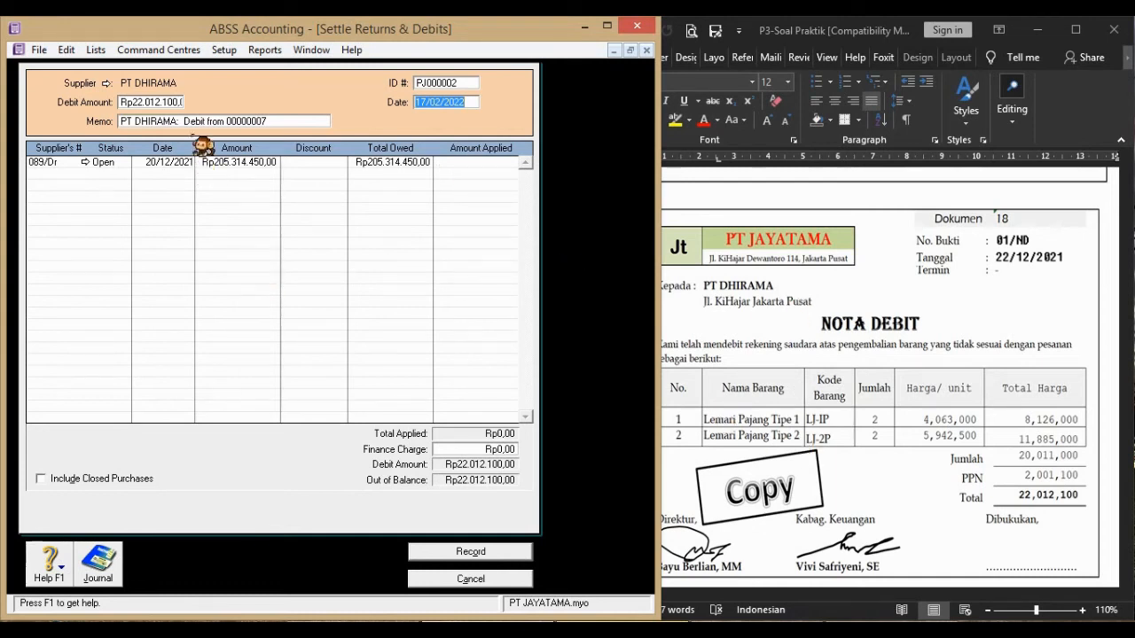
{"action": "left_click", "coordinate": [463, 83]}
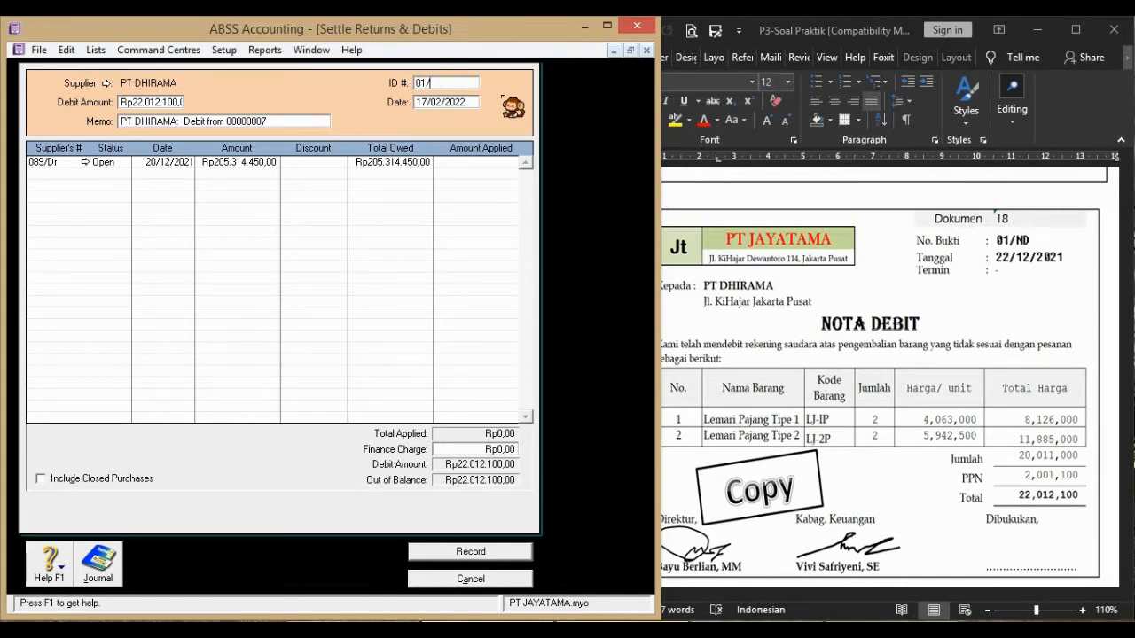
{"action": "key", "text": "Tab"}
{"action": "type", "text": "22/1"}
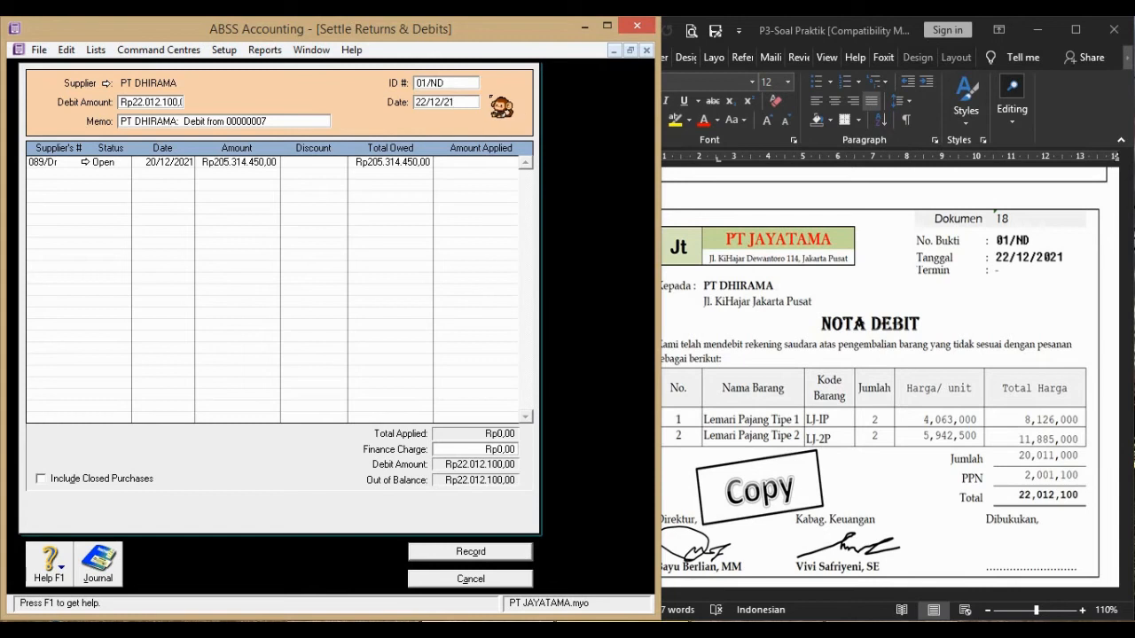
Apply the full debit of Rp22.012.100,00 to the open bill 089/Dr and record the settlement
{"action": "left_click", "coordinate": [486, 164]}
{"action": "key", "text": "Tab"}
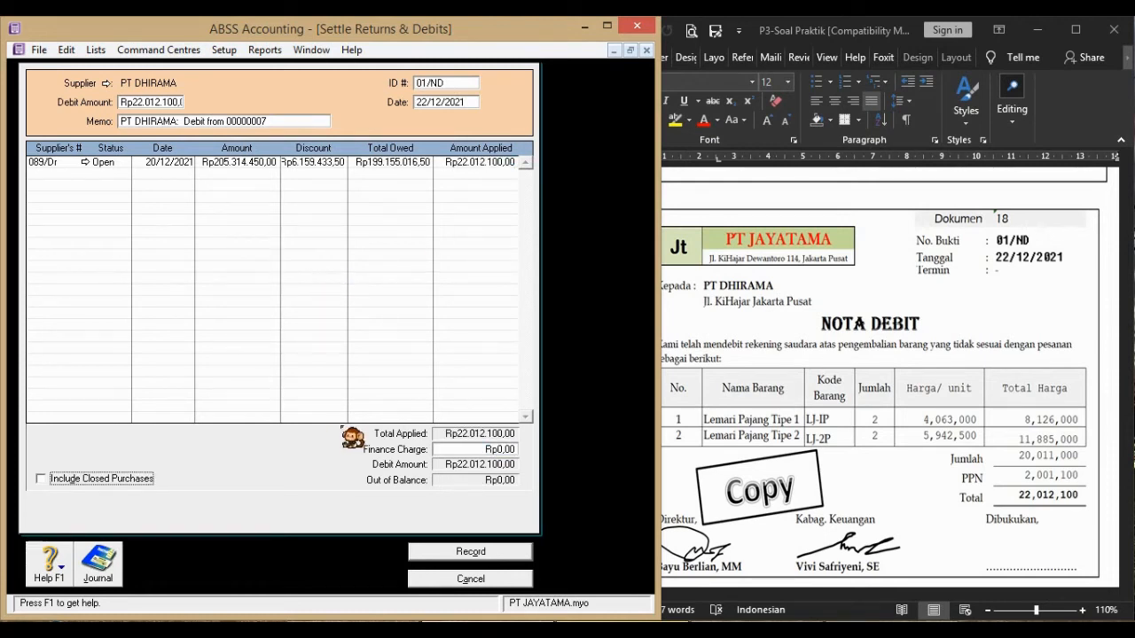
{"action": "left_click", "coordinate": [524, 554]}
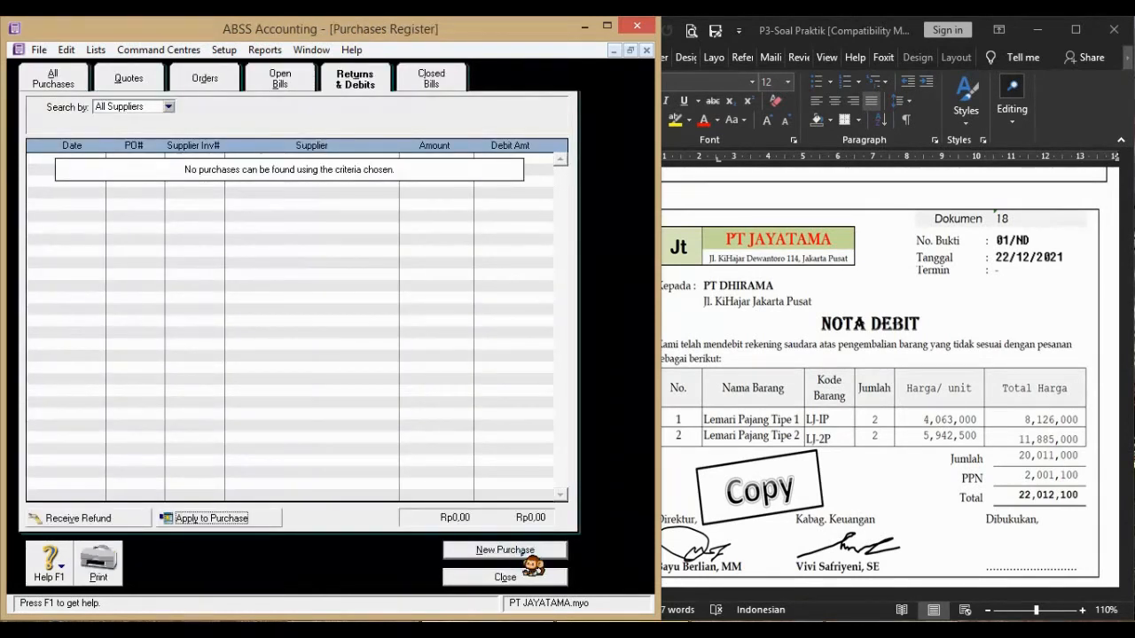
Switch to the Word document and bring petty cash voucher 03/VKK dated 23/12/2021 into view
{"action": "left_click", "coordinate": [884, 507]}
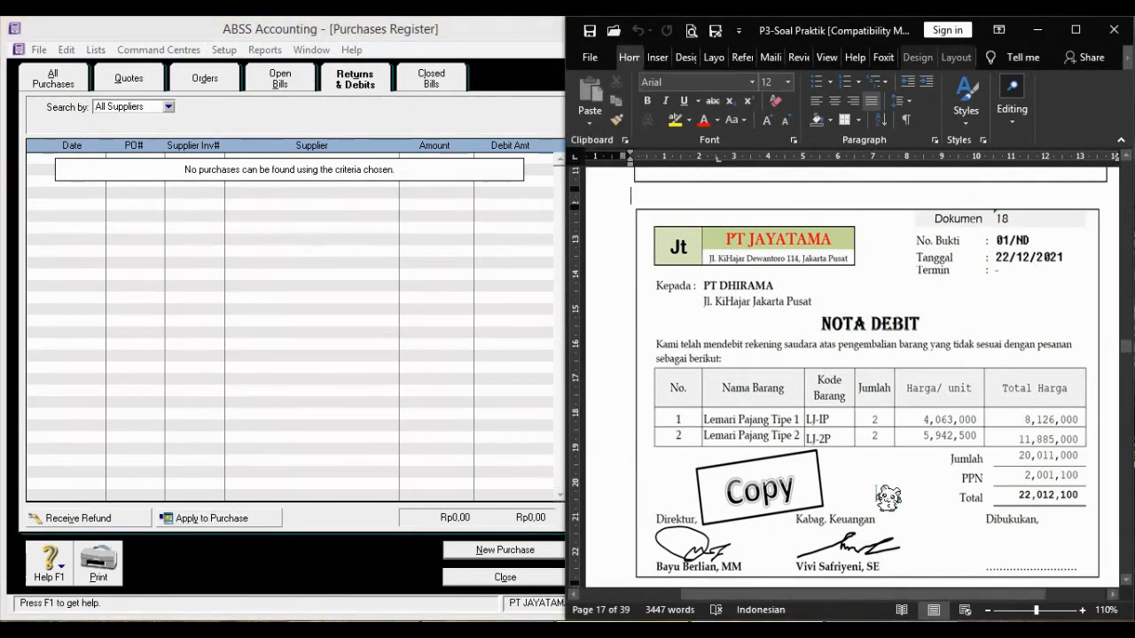
{"action": "scroll", "coordinate": [887, 498], "scroll_direction": "down", "scroll_amount": 12}
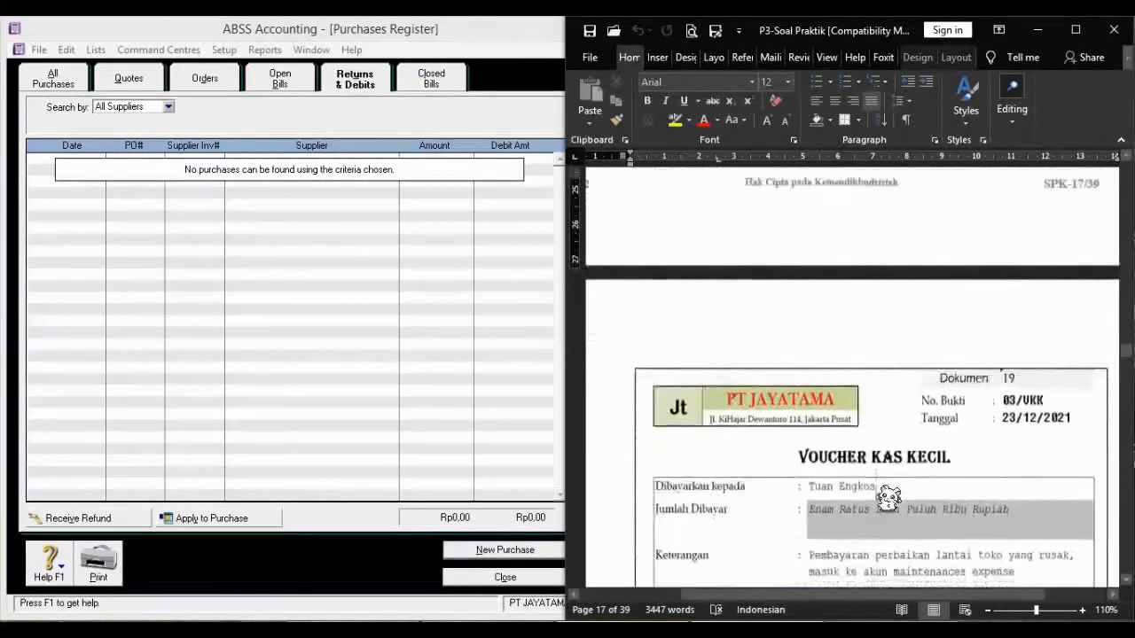
{"action": "scroll", "coordinate": [887, 498], "scroll_direction": "down", "scroll_amount": 1}
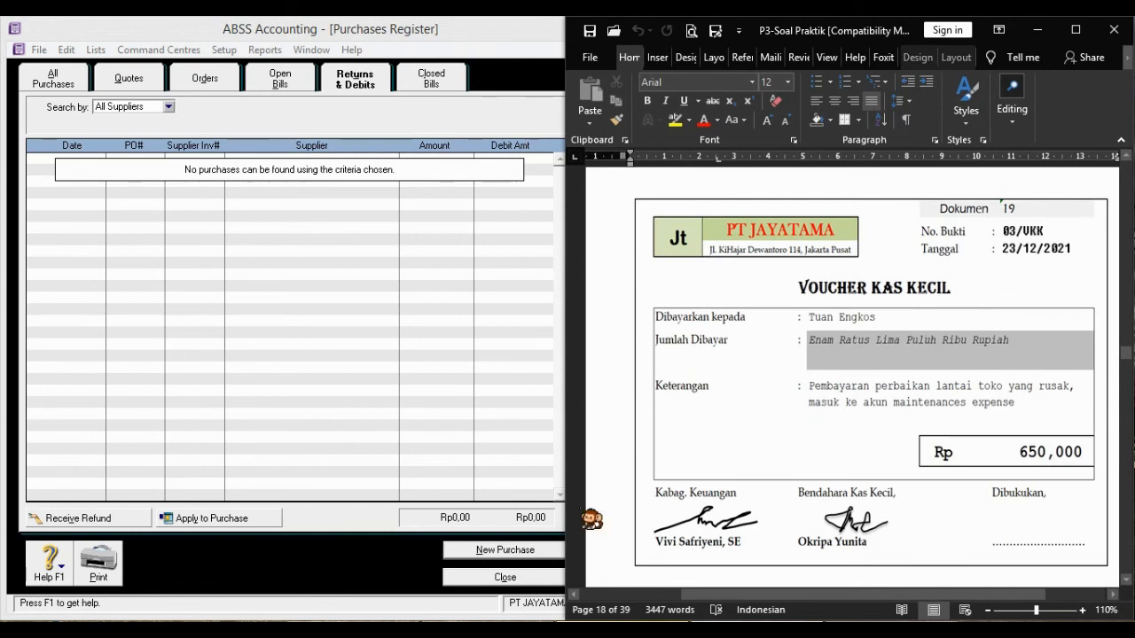
Switch to ABSS Accounting, close the purchases windows and start a Spend Money entry paid from account 1-1102 PETTY CASH
{"action": "left_click", "coordinate": [346, 558]}
{"action": "left_click", "coordinate": [507, 577]}
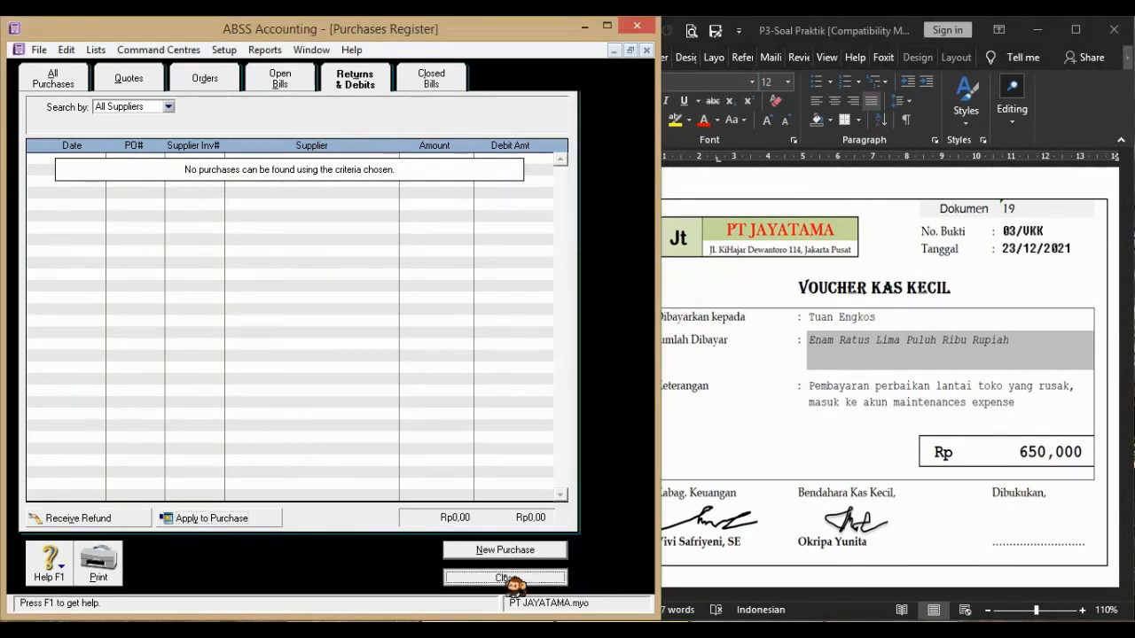
{"action": "left_click", "coordinate": [592, 569]}
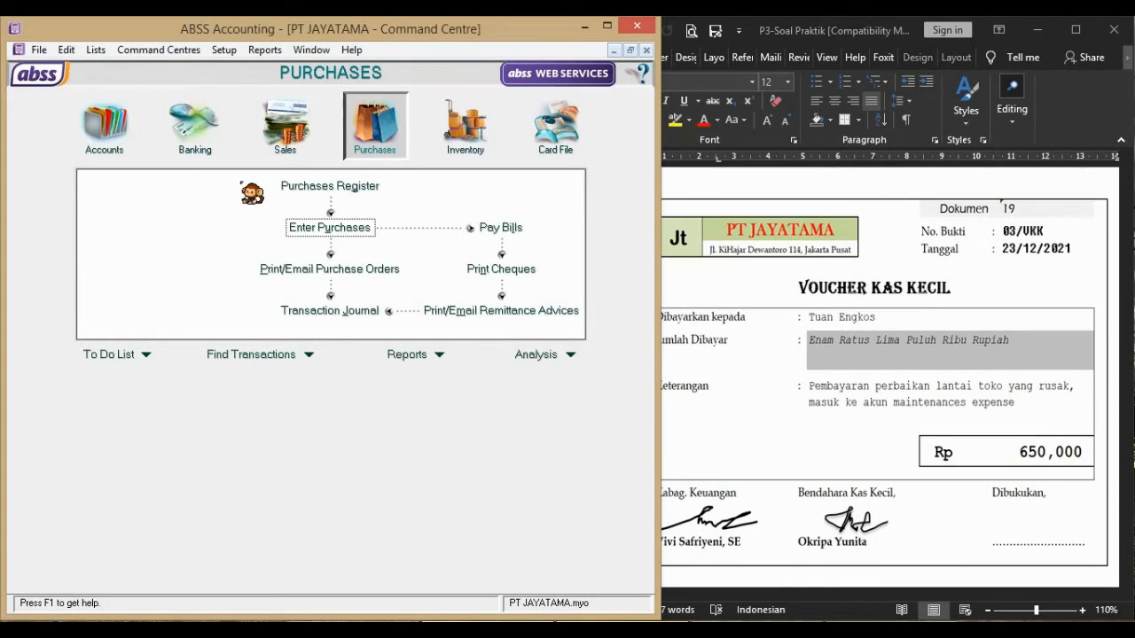
{"action": "left_click", "coordinate": [212, 151]}
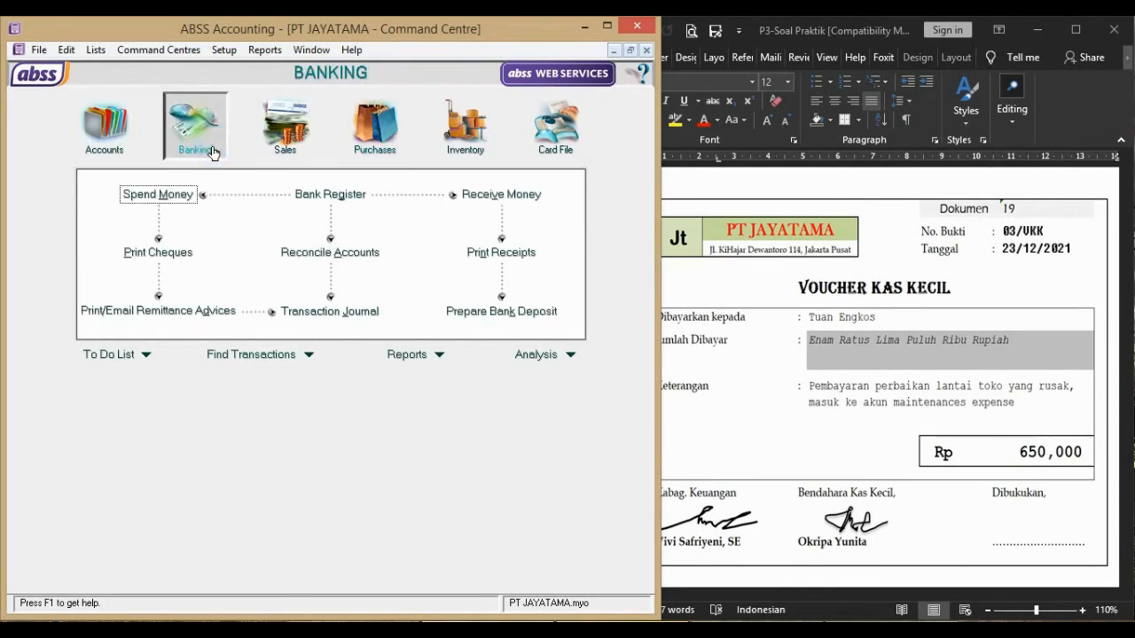
{"action": "left_click", "coordinate": [162, 195]}
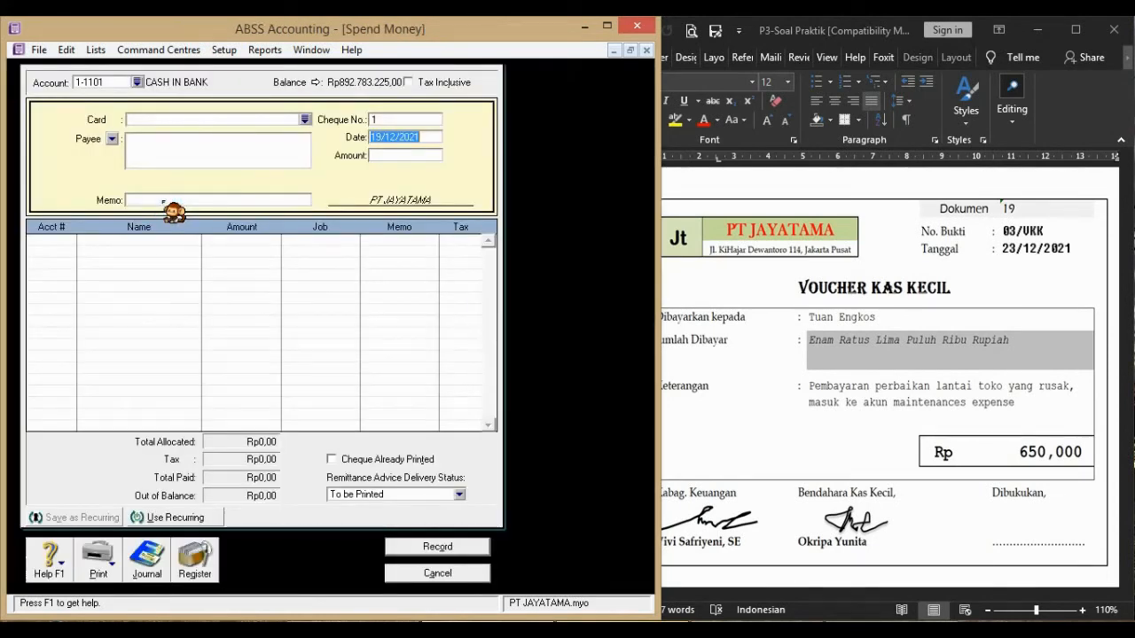
{"action": "left_click", "coordinate": [138, 82]}
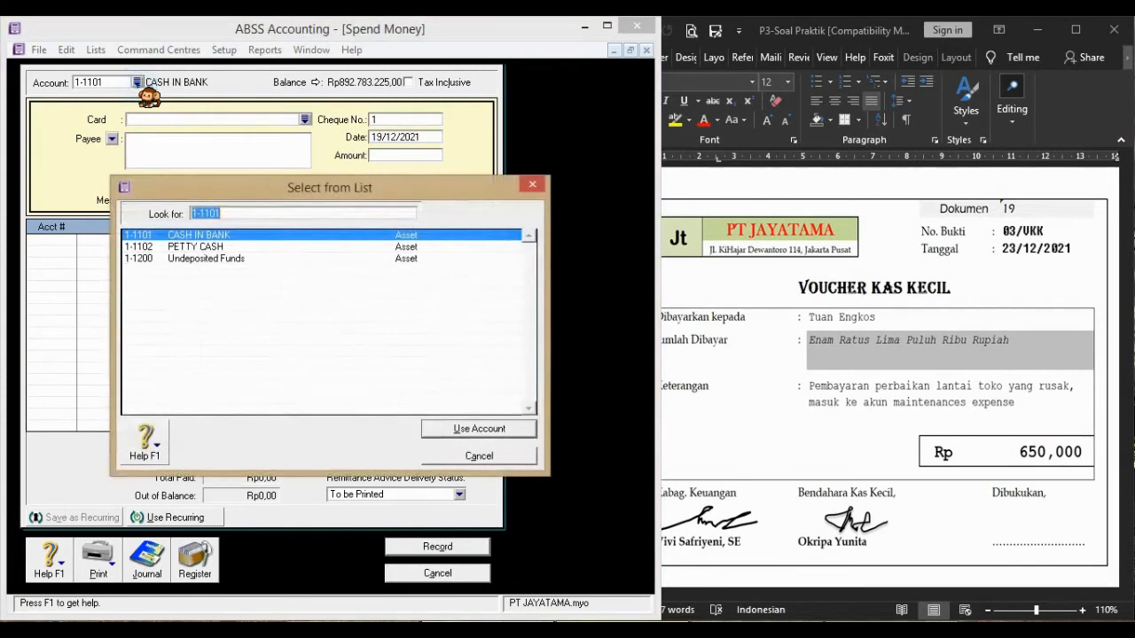
{"action": "double_click", "coordinate": [231, 247]}
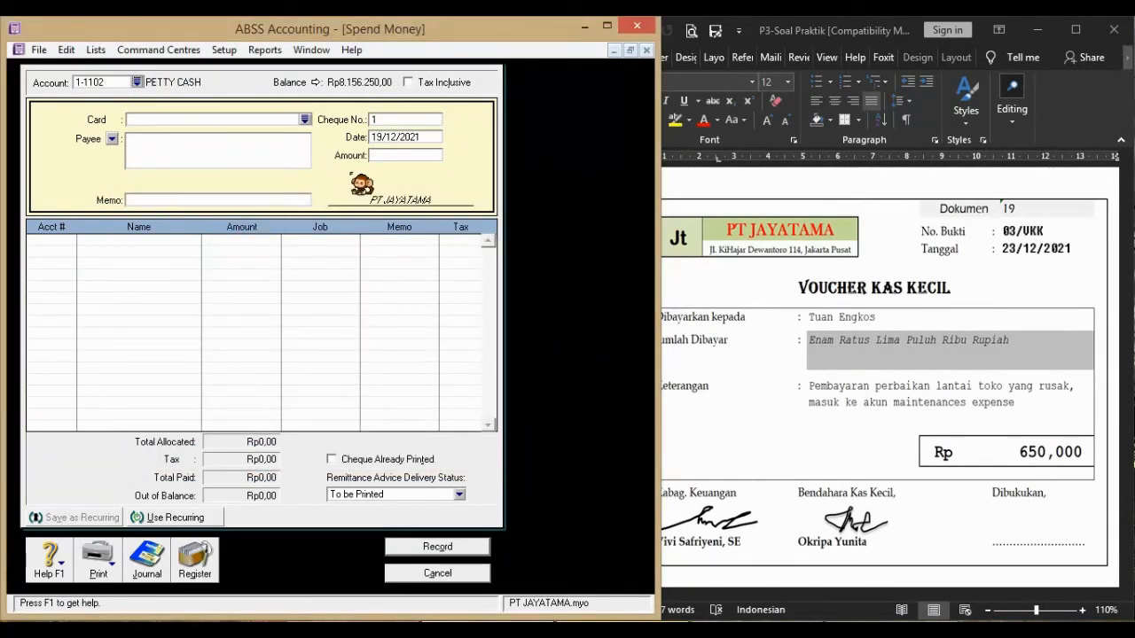
Set the Spend Money cheque number to 03/VKK and the date to 23/12/21
{"action": "left_click", "coordinate": [411, 117]}
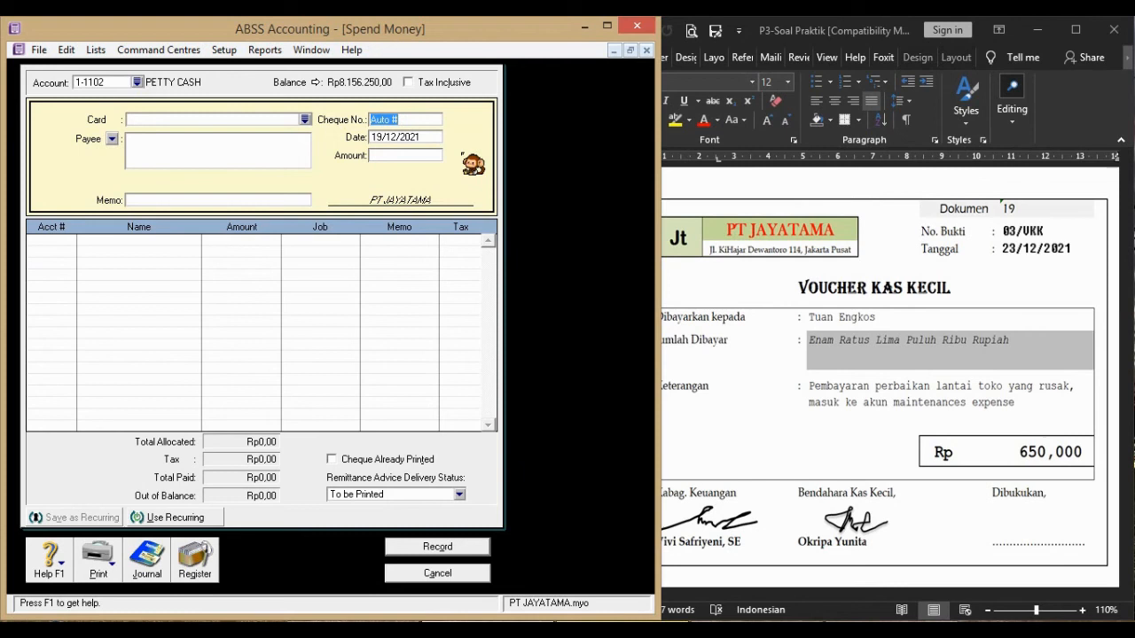
{"action": "type", "text": "03/VKK"}
{"action": "key", "text": "Tab"}
{"action": "type", "text": "23/12"}
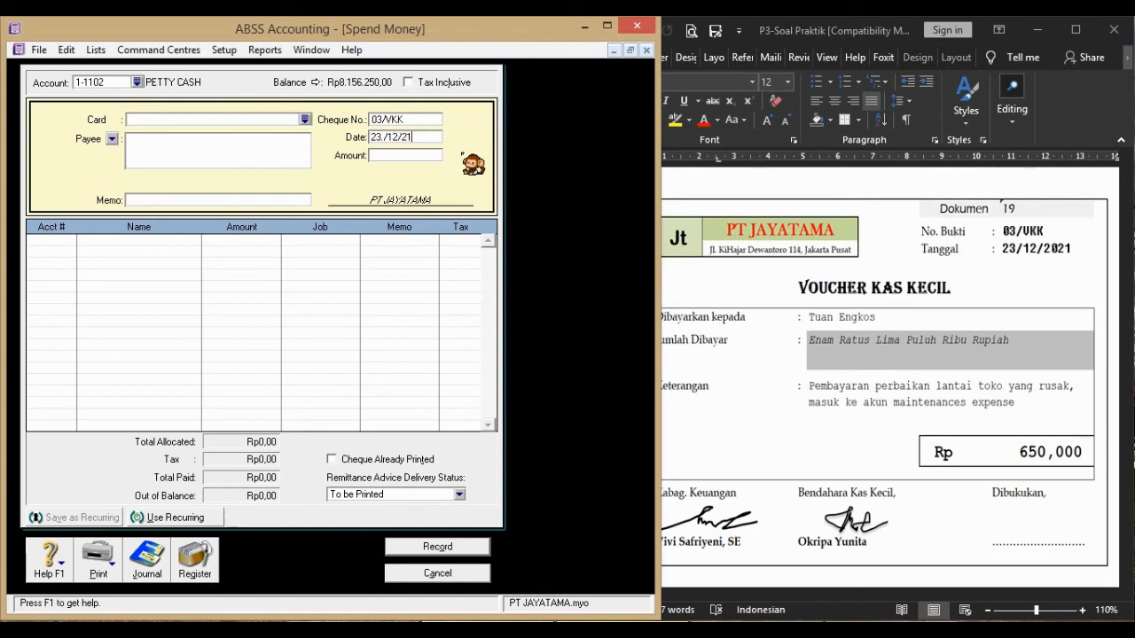
Set the payment amount to 650.000, fill in the payee's name from the voucher and set the memo to BAYAR PERBAIKAN LANTAI TOKO
{"action": "key", "text": "Tab"}
{"action": "type", "text": "650.000"}
{"action": "left_click", "coordinate": [229, 155]}
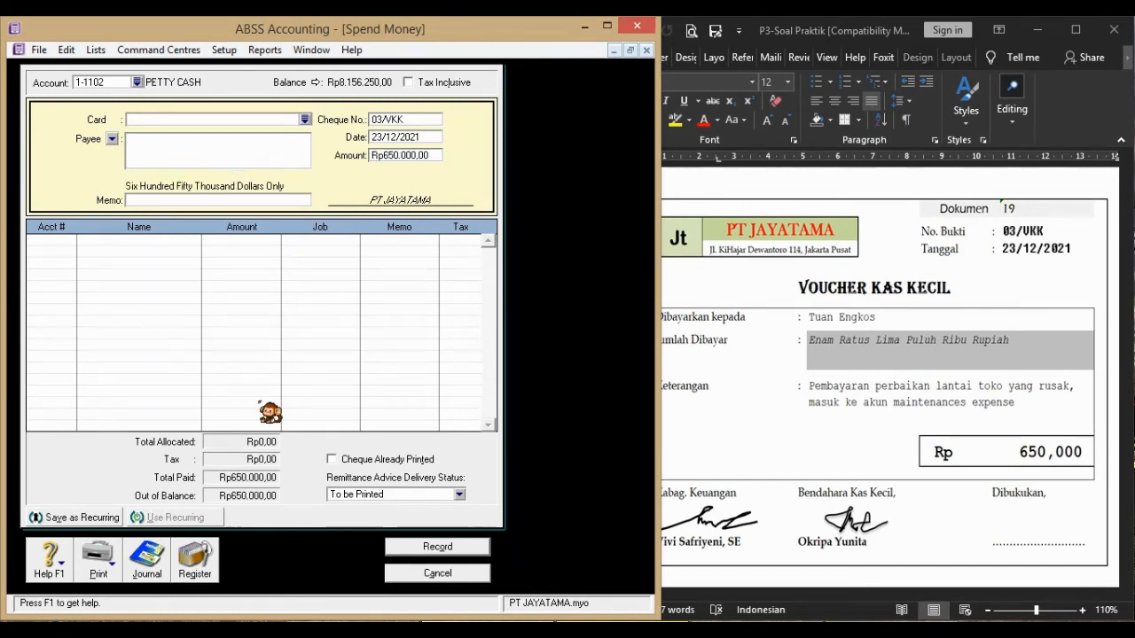
{"action": "type", "text": "TUANG ENGKOS"}
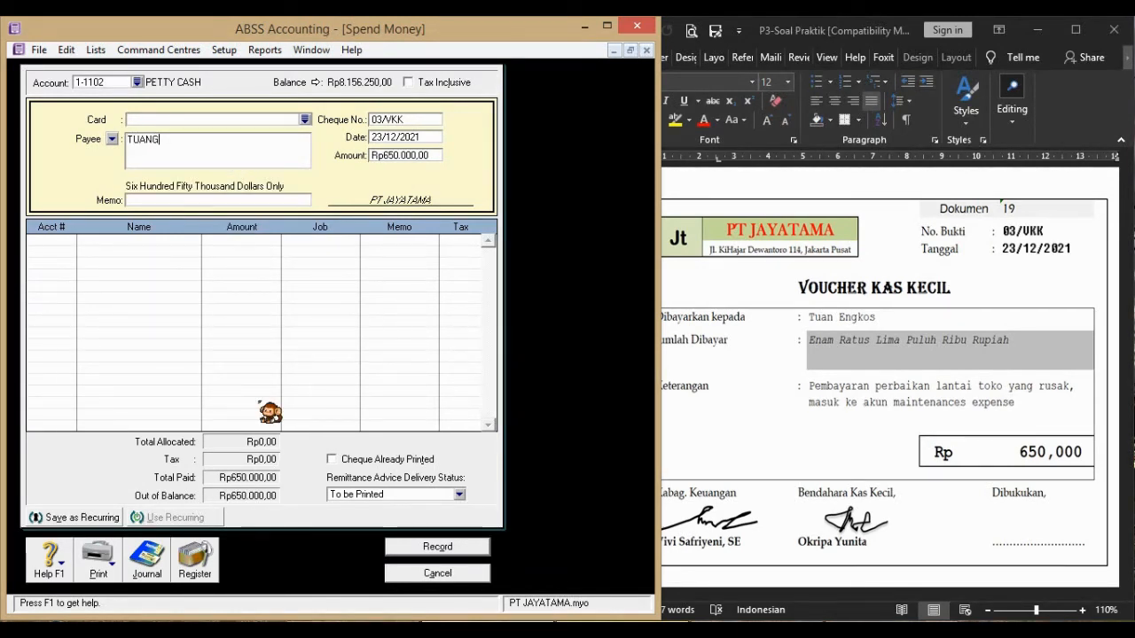
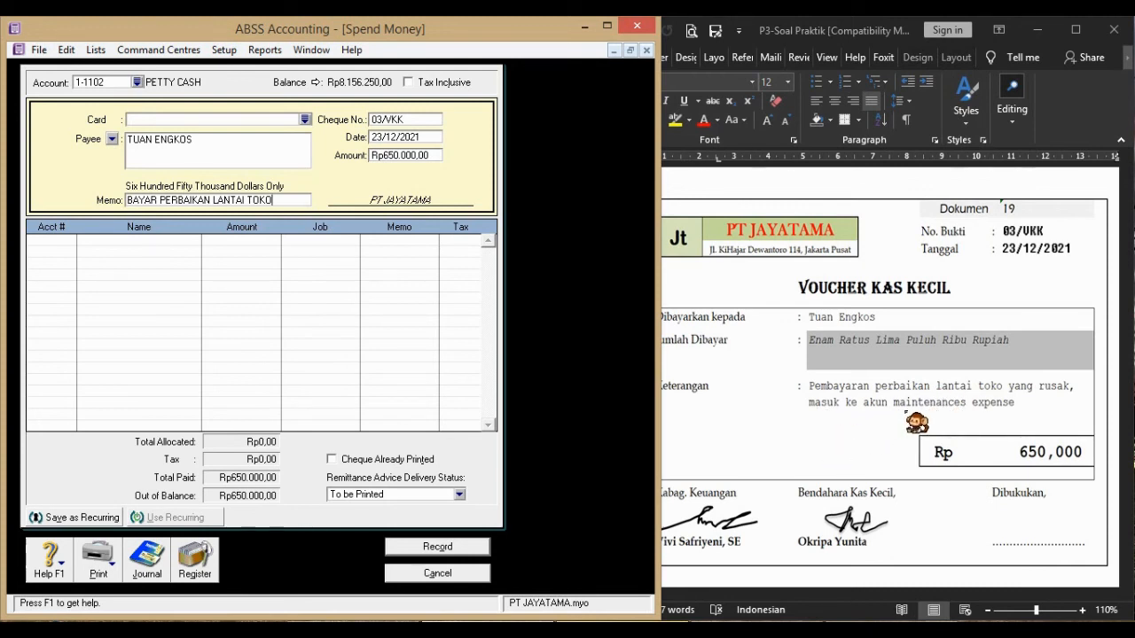
Allocate the full payment to account 6-1105 MAINTENANCE EXPENSE and record the Spend Money entry
{"action": "left_click", "coordinate": [71, 244]}
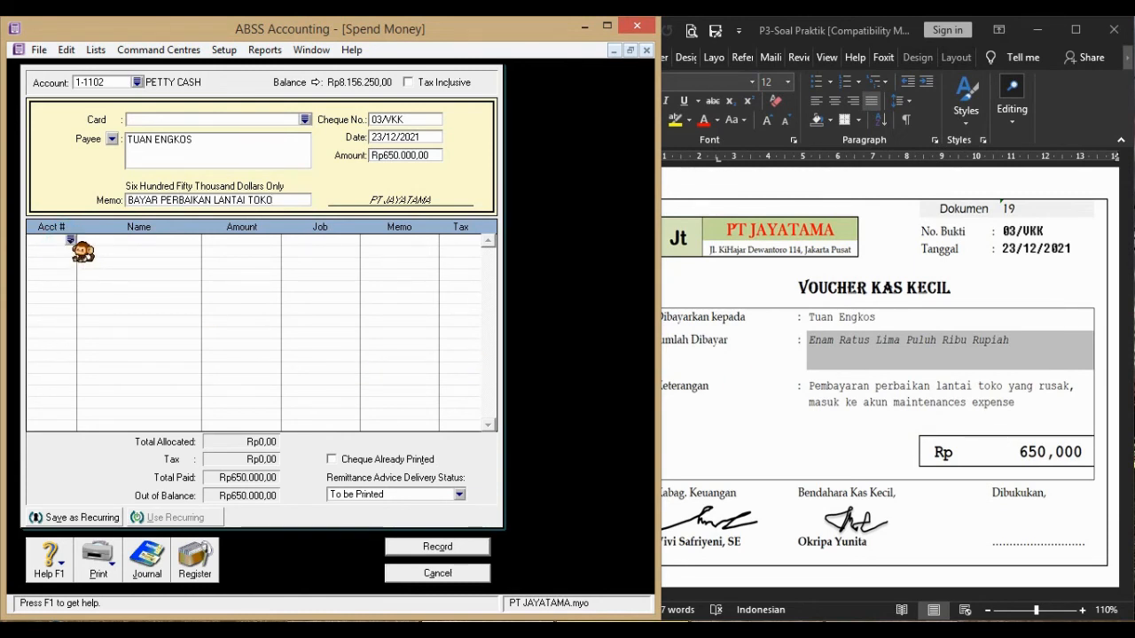
{"action": "left_click", "coordinate": [70, 241]}
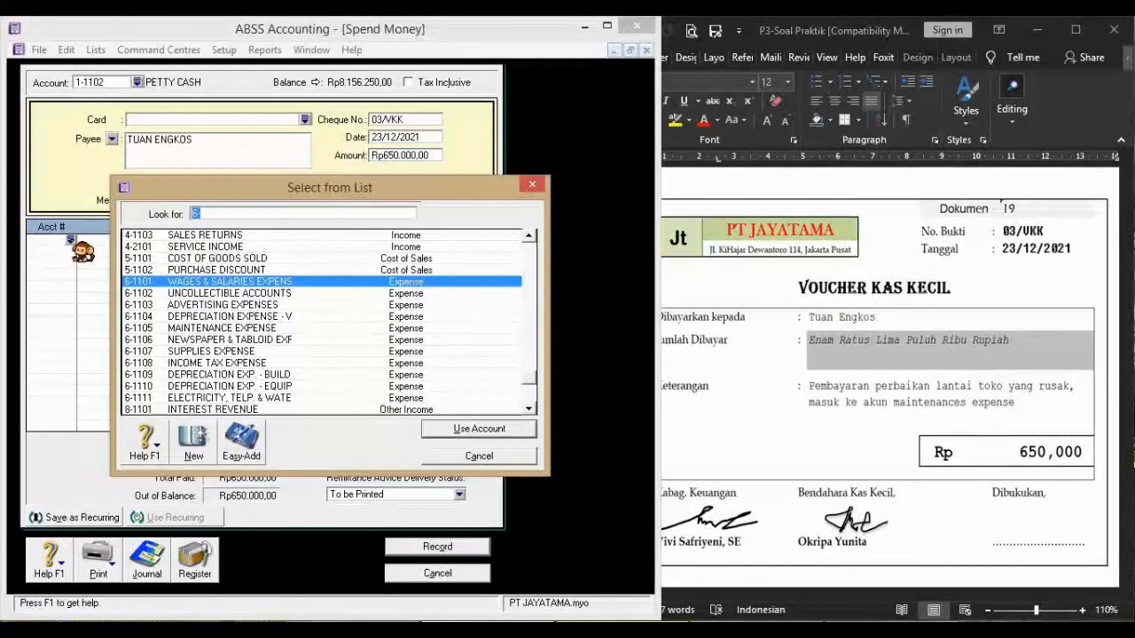
{"action": "type", "text": "6-1105"}
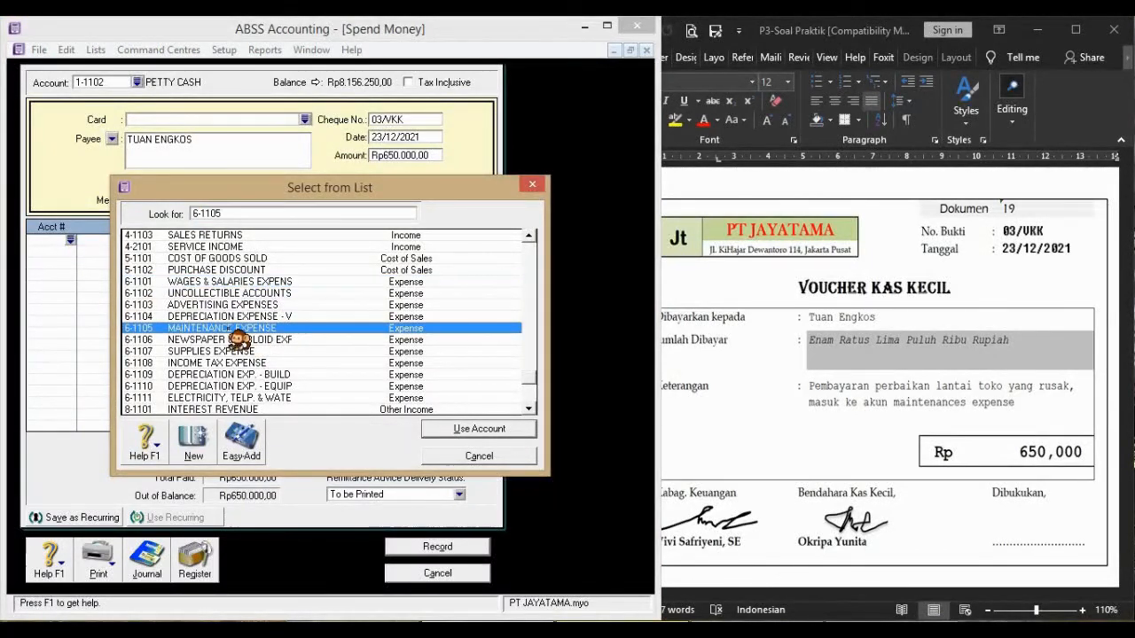
{"action": "left_click", "coordinate": [445, 427]}
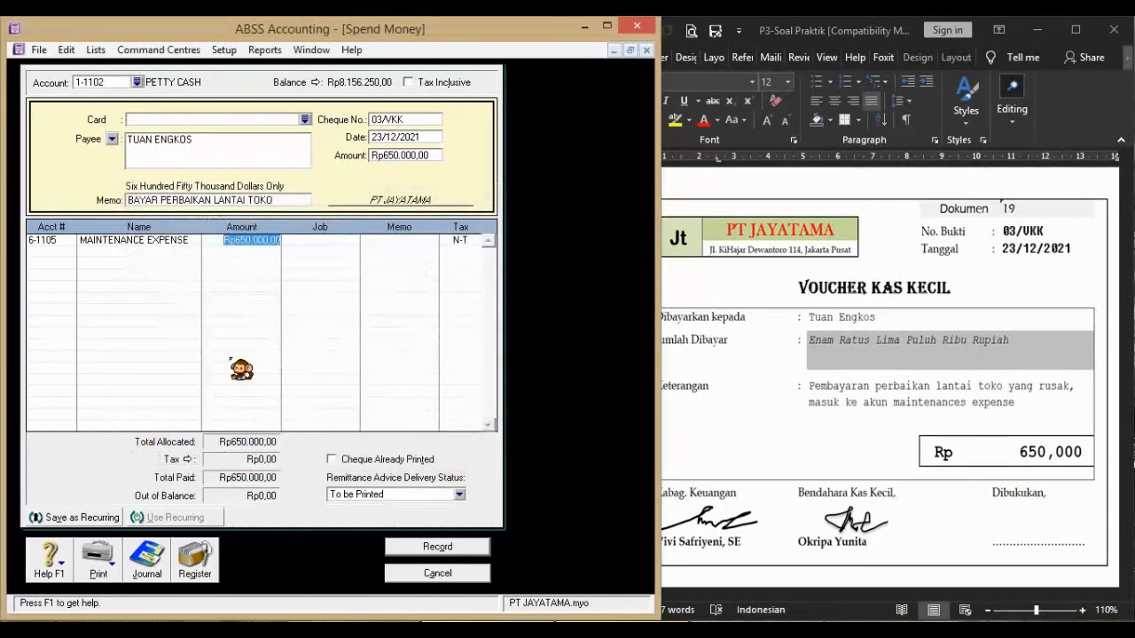
{"action": "key", "text": "Tab"}
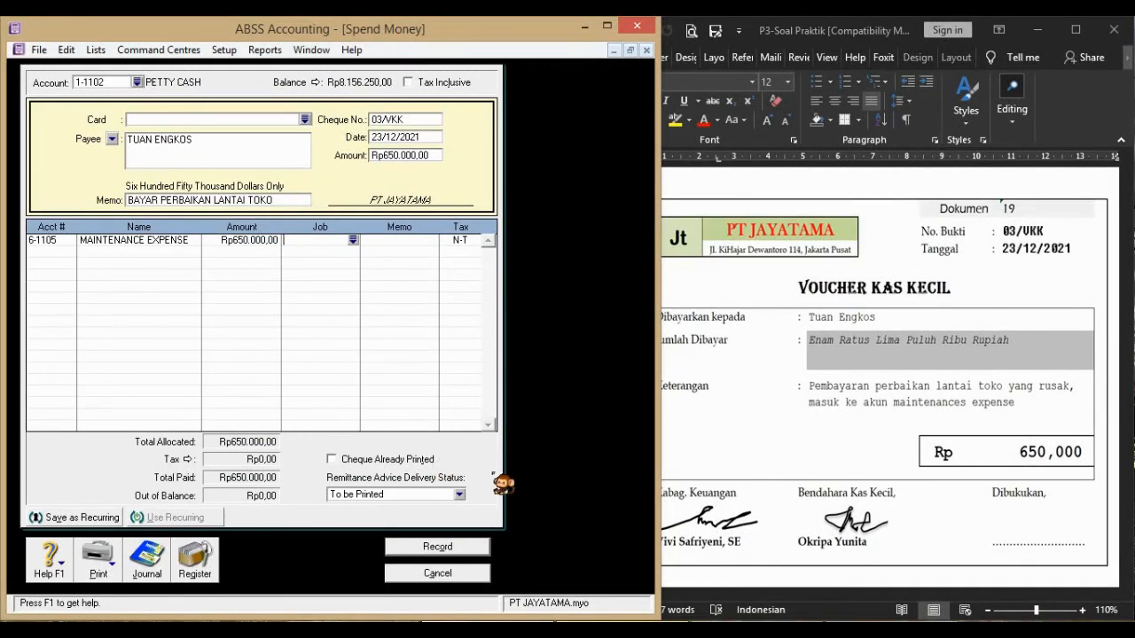
{"action": "left_click", "coordinate": [486, 550]}
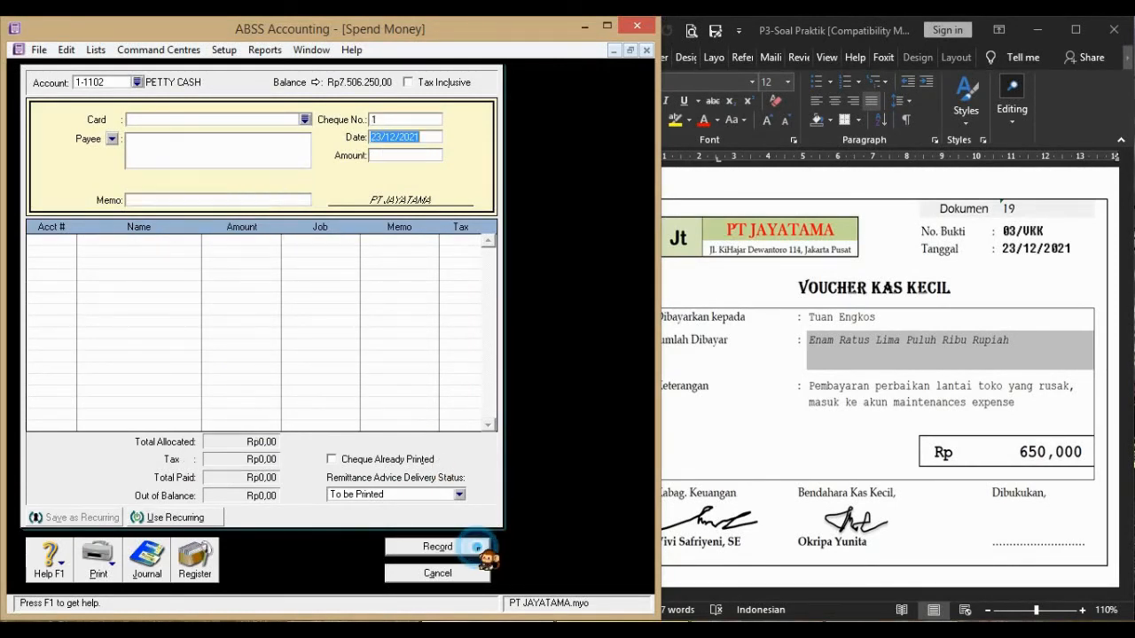
Switch to the Word document and bring sales invoice 73/PJ dated 24/12/2021 into view
{"action": "left_click", "coordinate": [725, 459]}
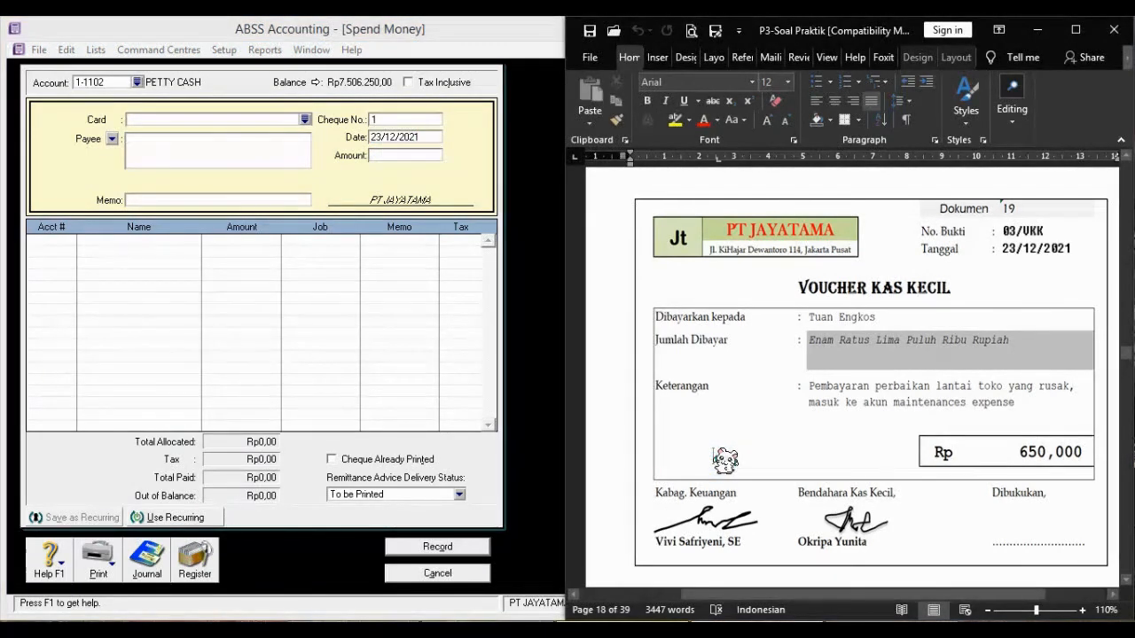
{"action": "scroll", "coordinate": [725, 459], "scroll_direction": "down", "scroll_amount": 8}
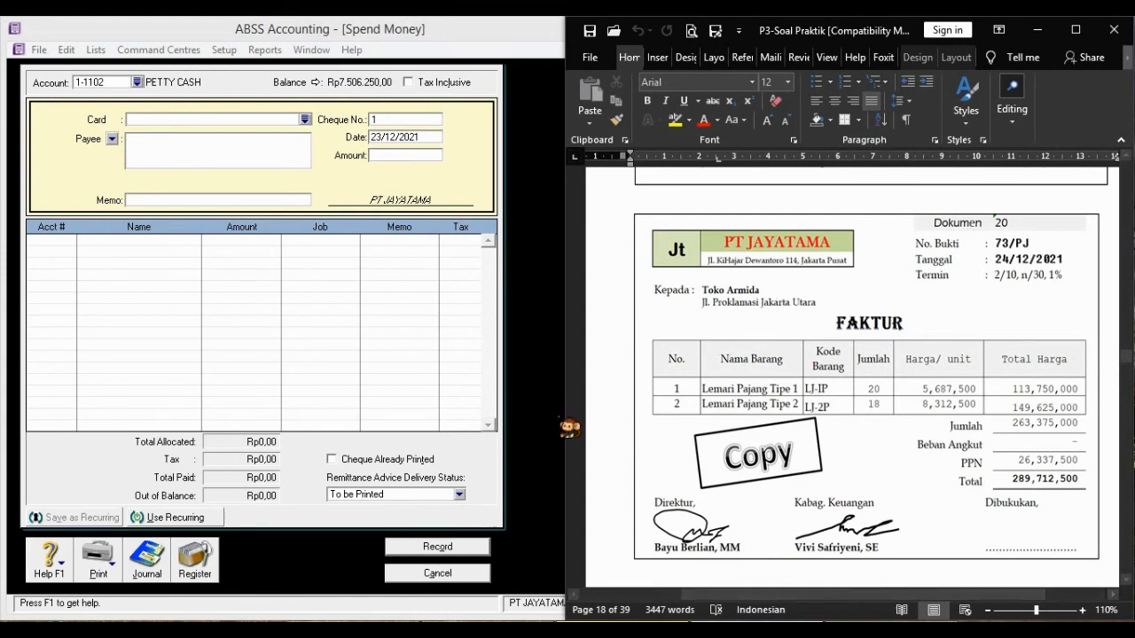
Switch to ABSS Accounting, close the Spend Money window and start a new sales invoice for customer TOKO ARMIDA
{"action": "left_click", "coordinate": [542, 440]}
{"action": "left_click", "coordinate": [456, 575]}
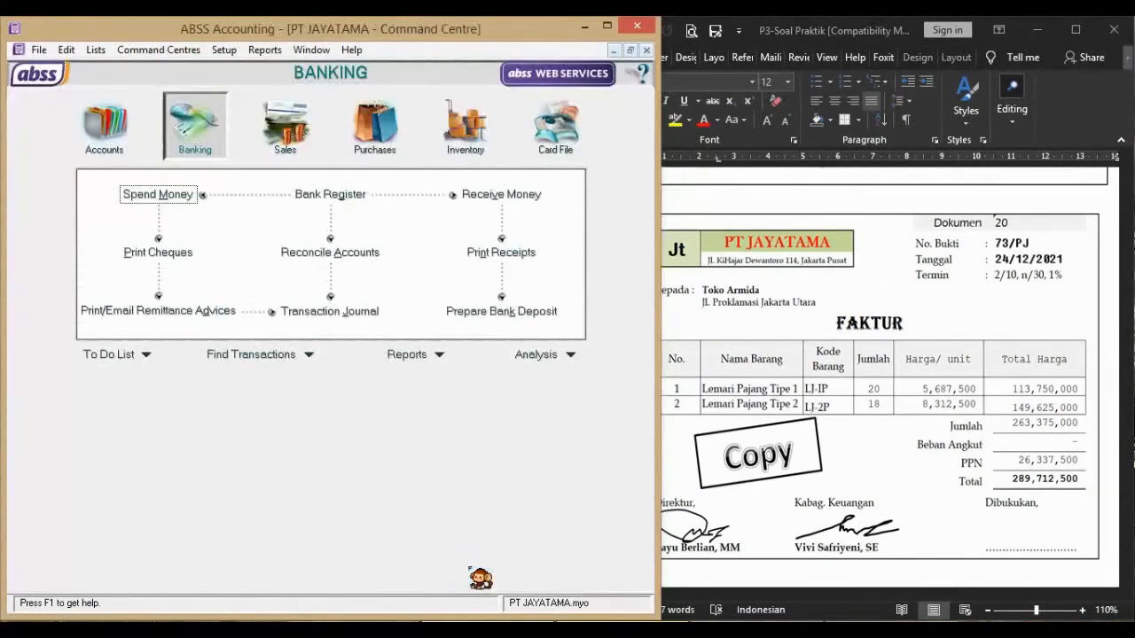
{"action": "left_click", "coordinate": [287, 138]}
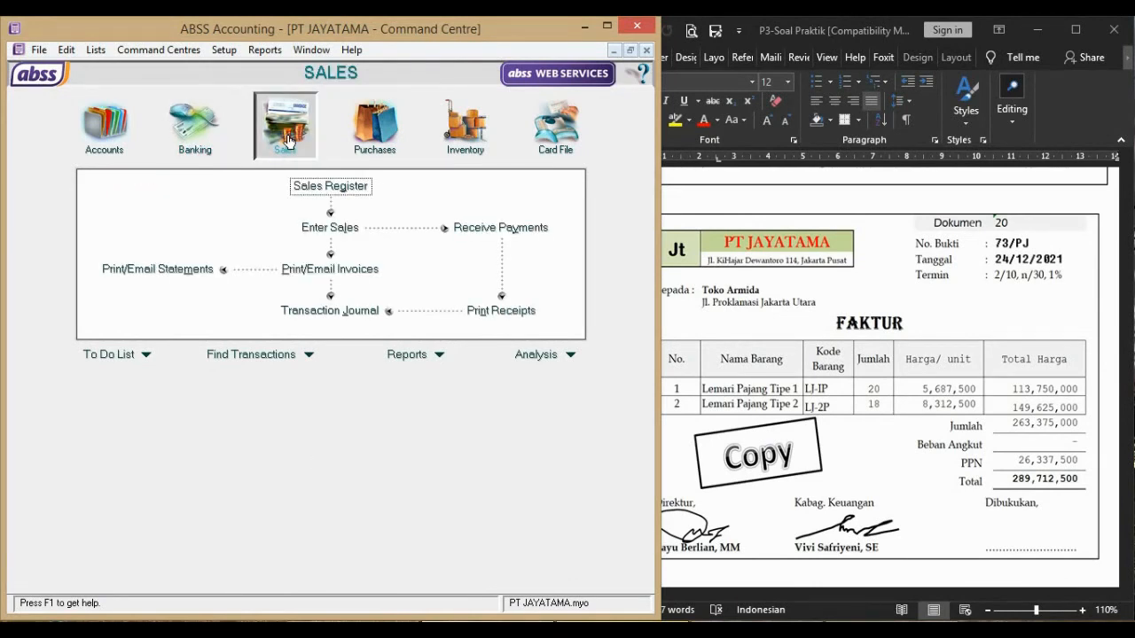
{"action": "left_click", "coordinate": [345, 237]}
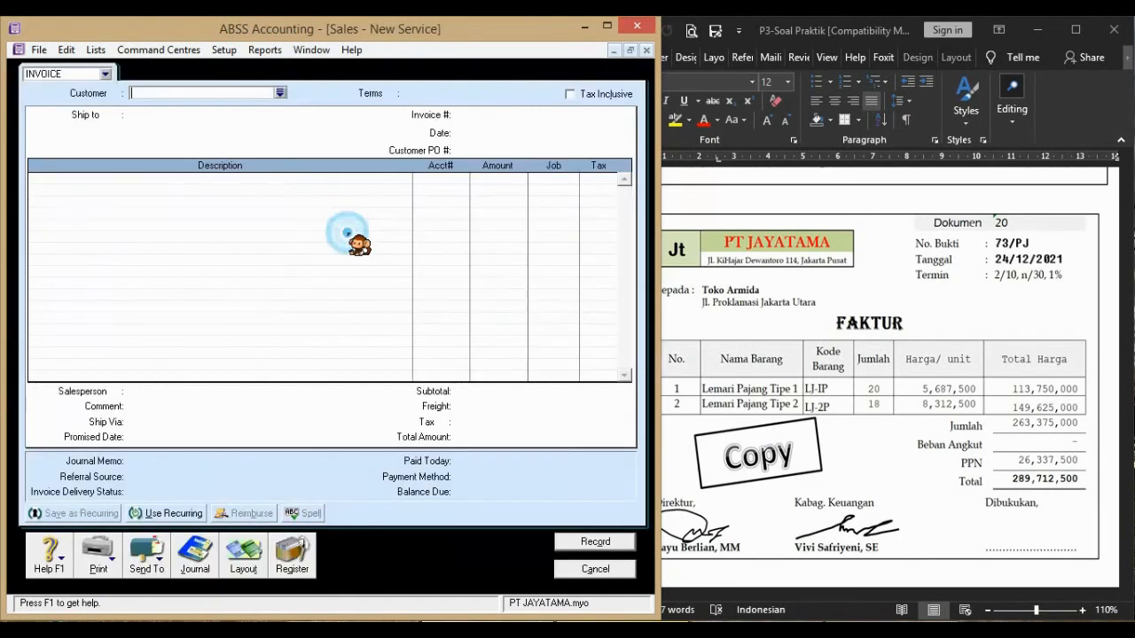
{"action": "left_click", "coordinate": [280, 93]}
{"action": "double_click", "coordinate": [207, 233]}
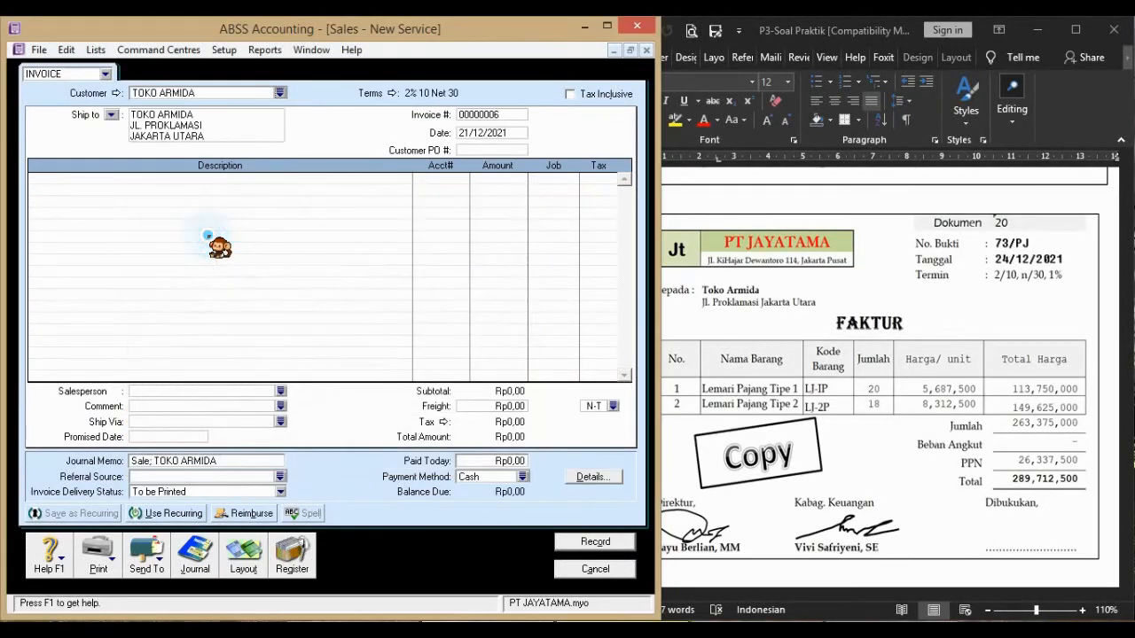
Set the invoice number to 73/PJ and the date to 24/12/21, and change the invoice layout to Item
{"action": "left_click", "coordinate": [493, 114]}
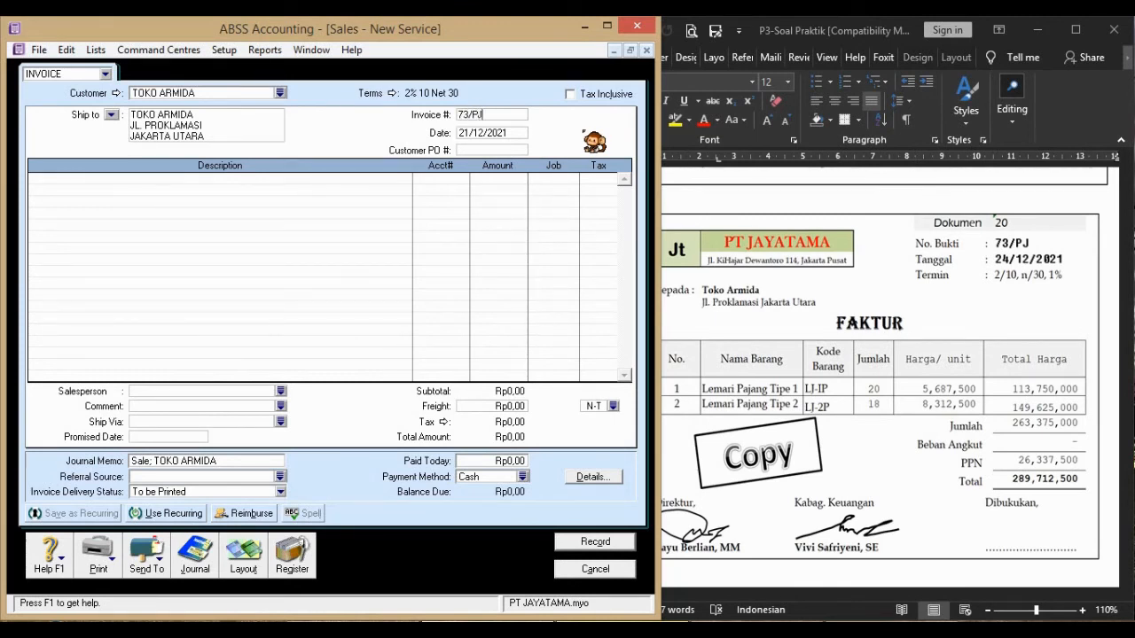
{"action": "key", "text": "Tab"}
{"action": "type", "text": "24/1"}
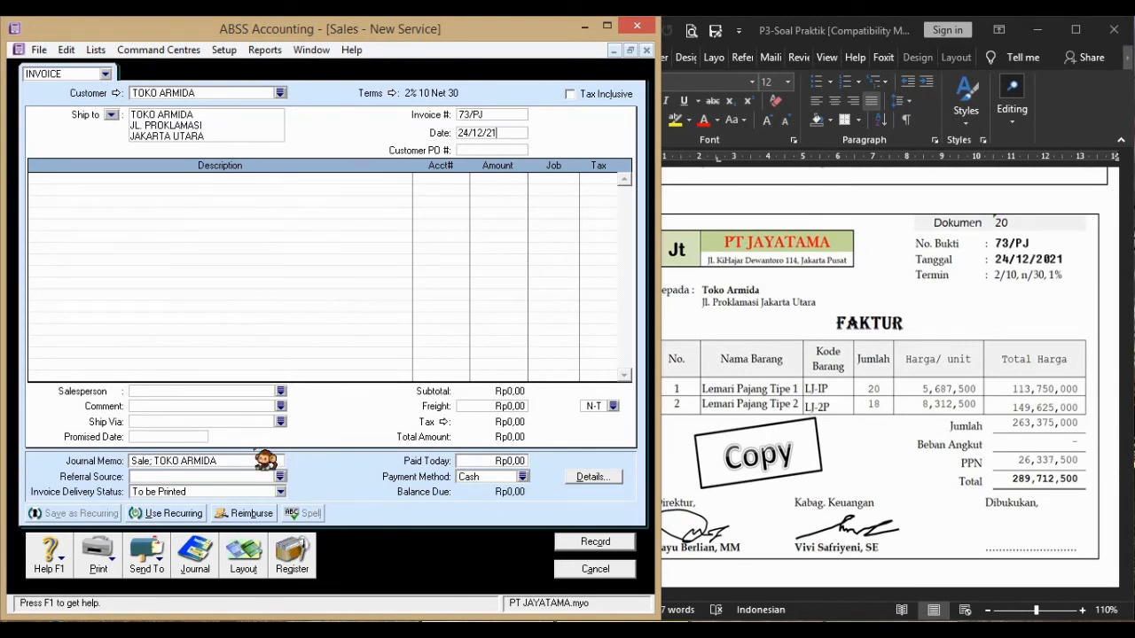
{"action": "left_click", "coordinate": [243, 557]}
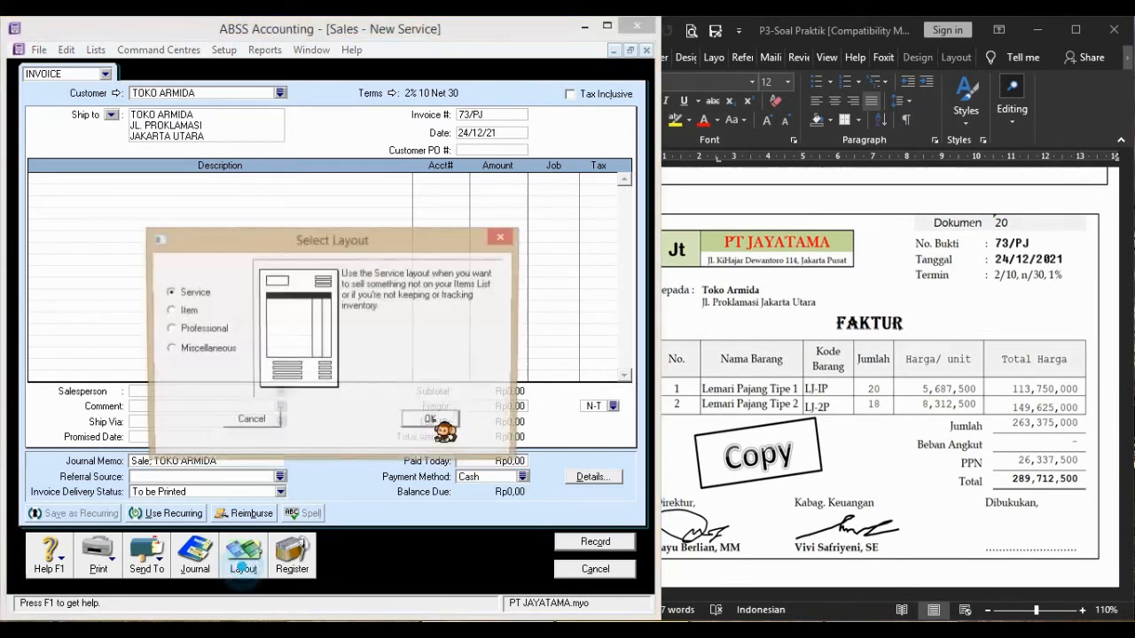
{"action": "left_click", "coordinate": [170, 310]}
{"action": "left_click", "coordinate": [450, 423]}
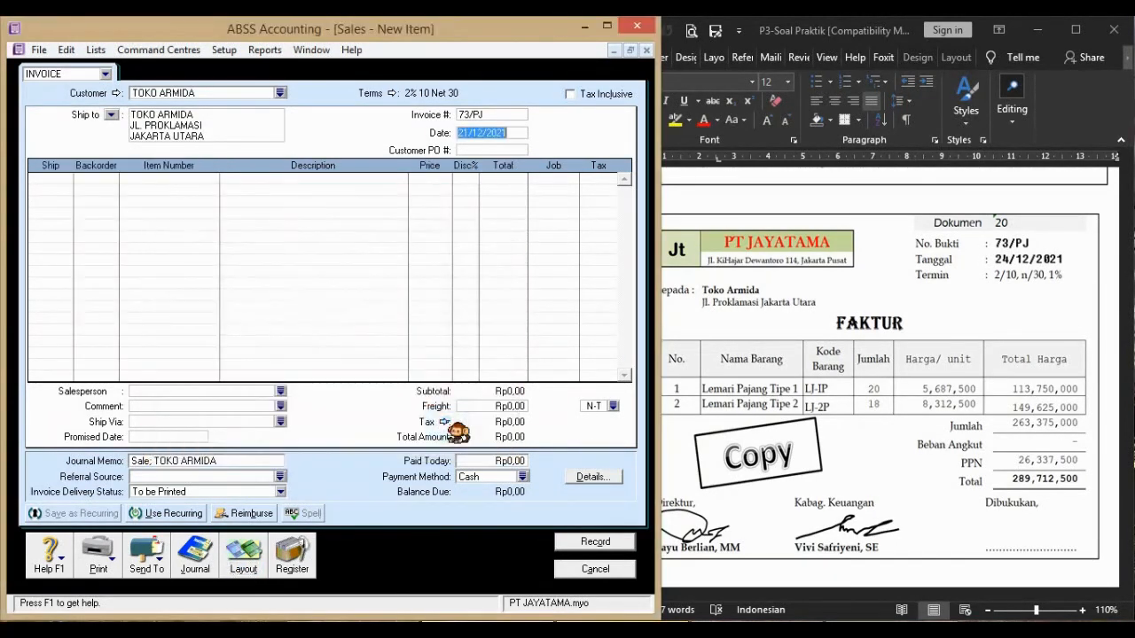
Add an invoice line for 20 units of item LJ-1P LEMARI PAJANG TIPE 1 and fill in its price
{"action": "left_click", "coordinate": [71, 186]}
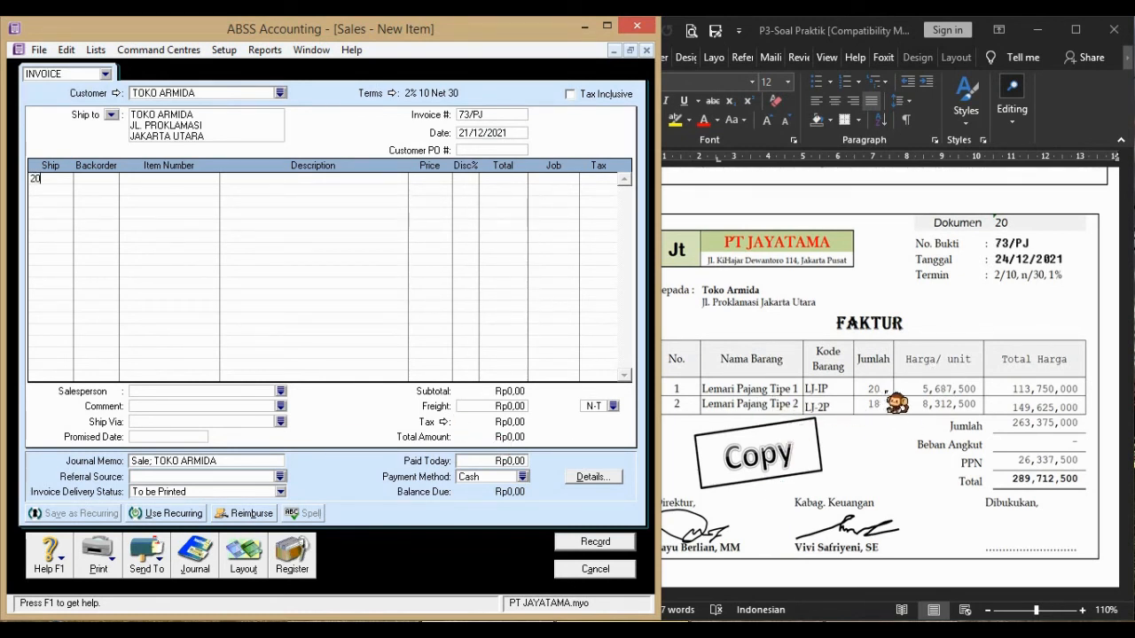
{"action": "key", "text": "Tab"}
{"action": "key", "text": "Tab"}
{"action": "key", "text": "Tab"}
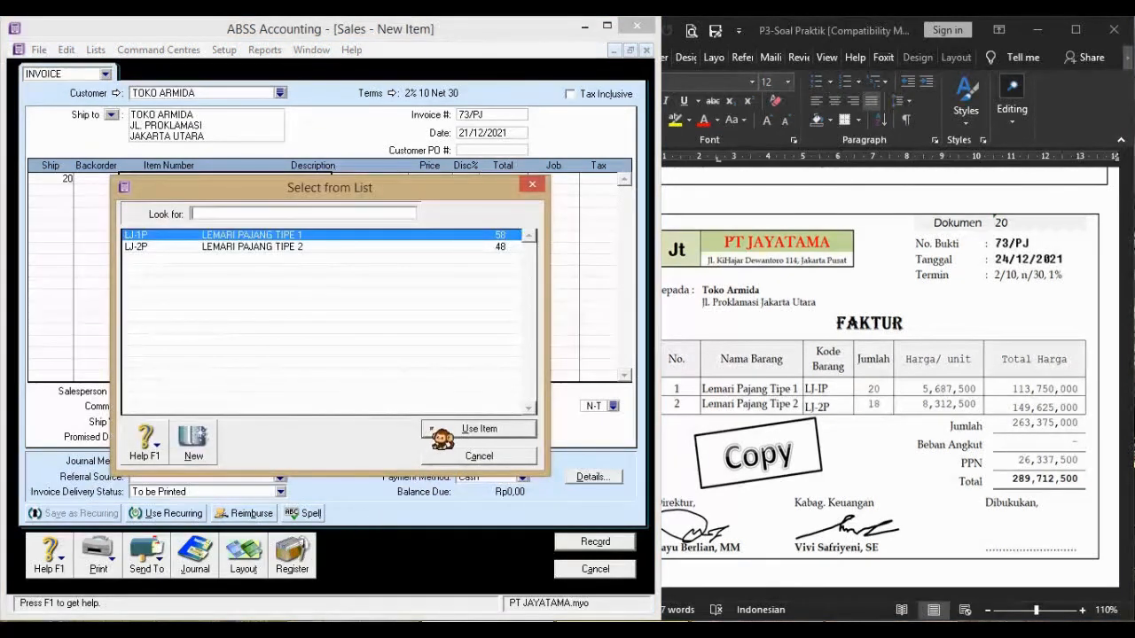
{"action": "left_click", "coordinate": [442, 431]}
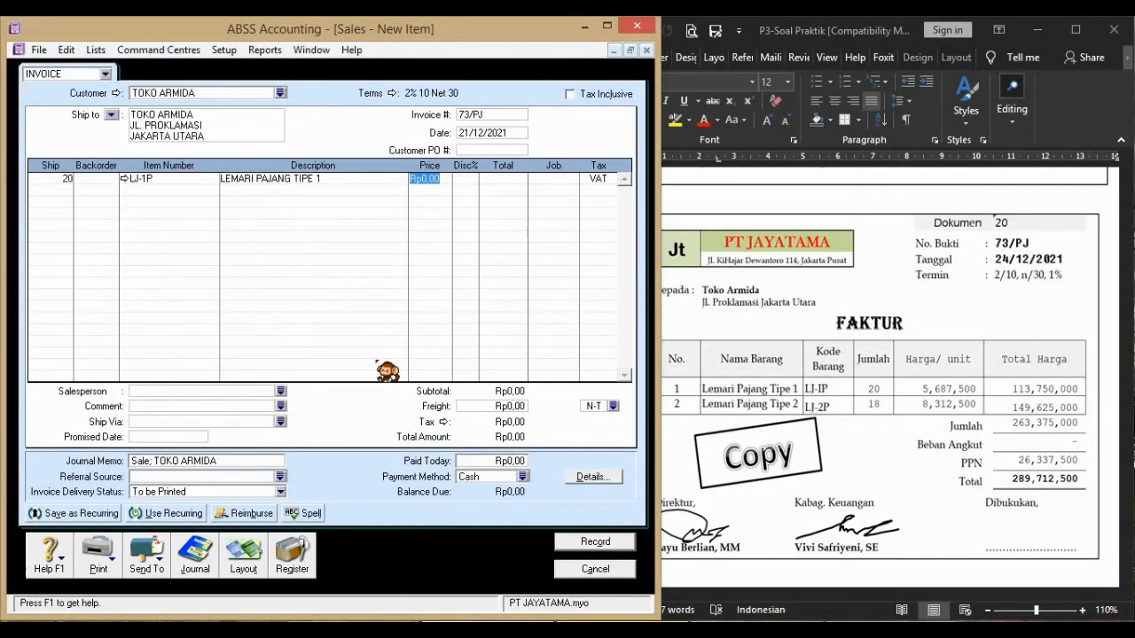
{"action": "type", "text": "500.00"}
{"action": "key", "text": "Tab"}
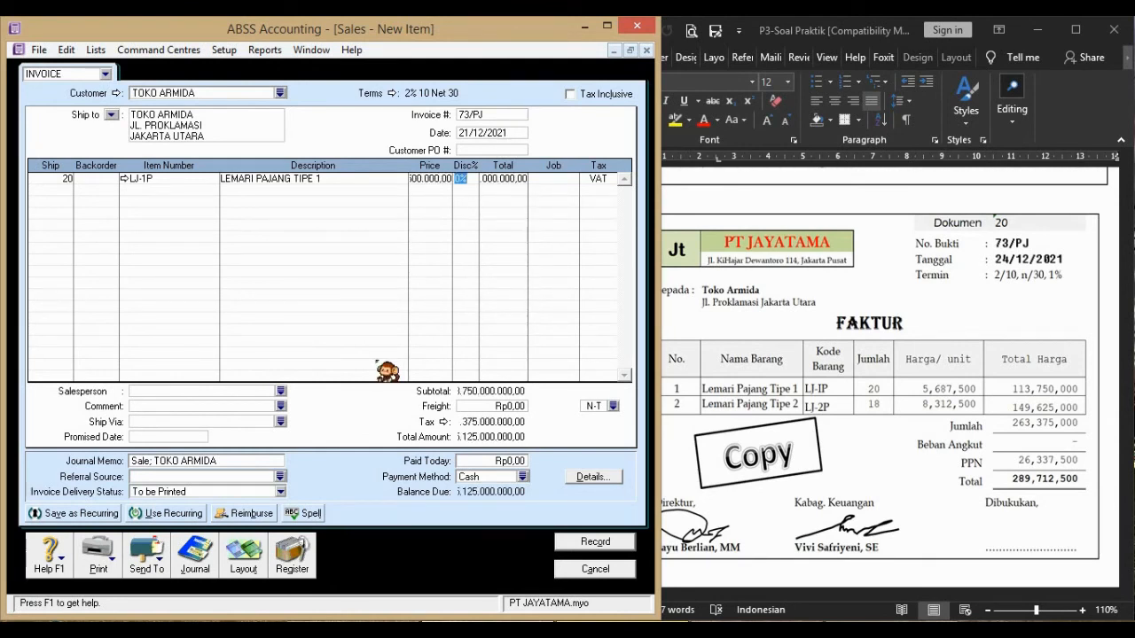
Add a second invoice line for 18 units of item LJ-2P LEMARI PAJANG TIPE 2 at a price of 8312500
{"action": "left_click", "coordinate": [59, 186]}
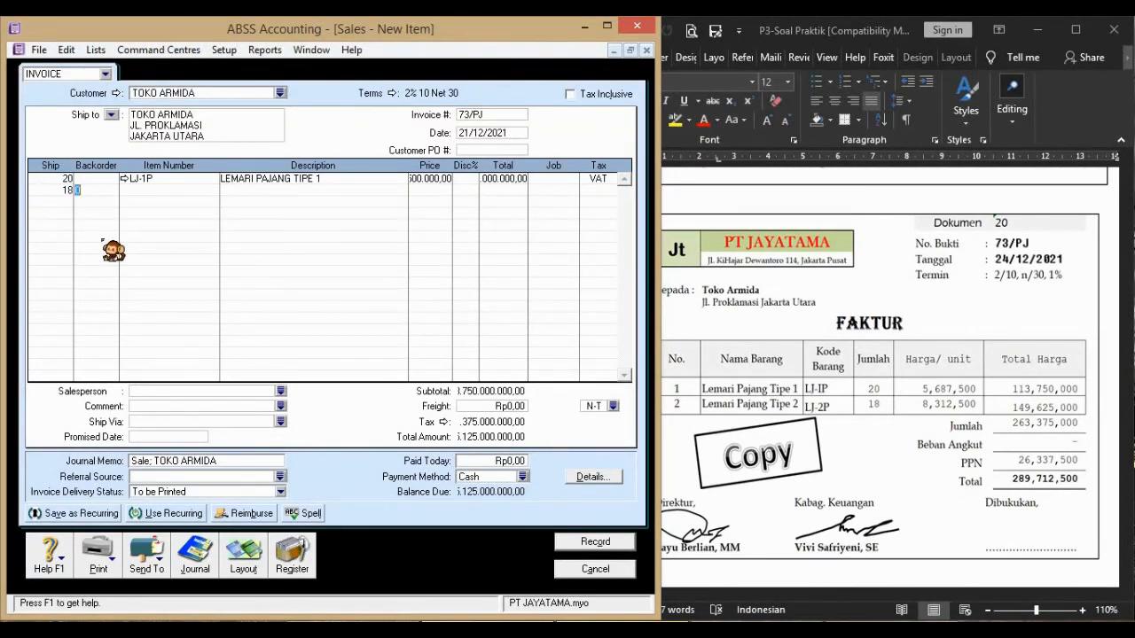
{"action": "key", "text": "Tab"}
{"action": "key", "text": "Tab"}
{"action": "left_click", "coordinate": [324, 246]}
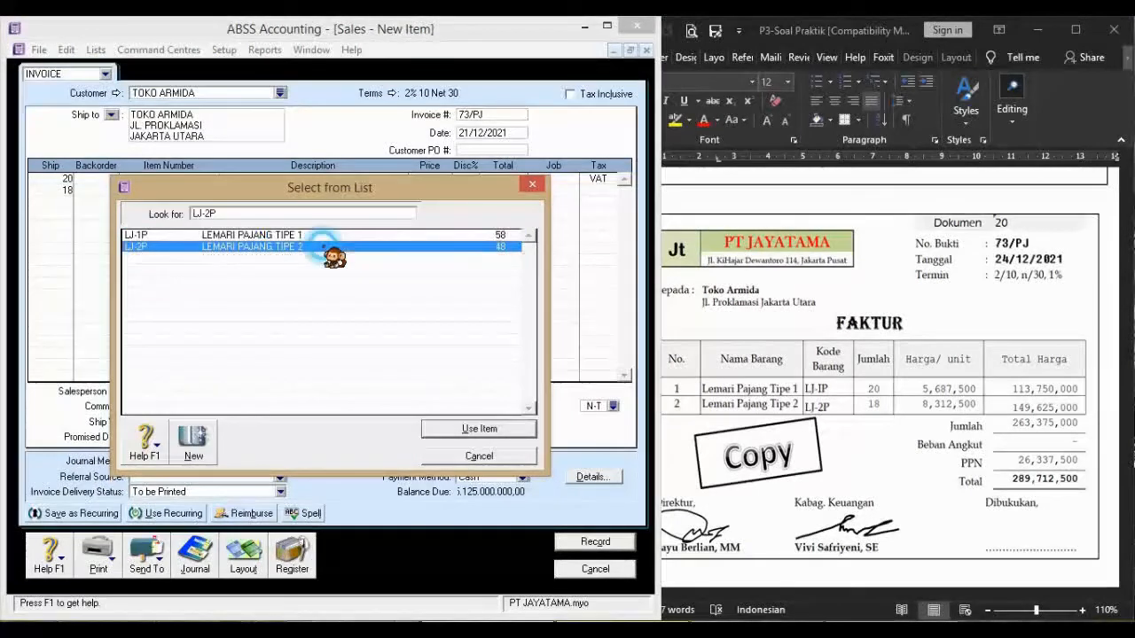
{"action": "double_click", "coordinate": [324, 246]}
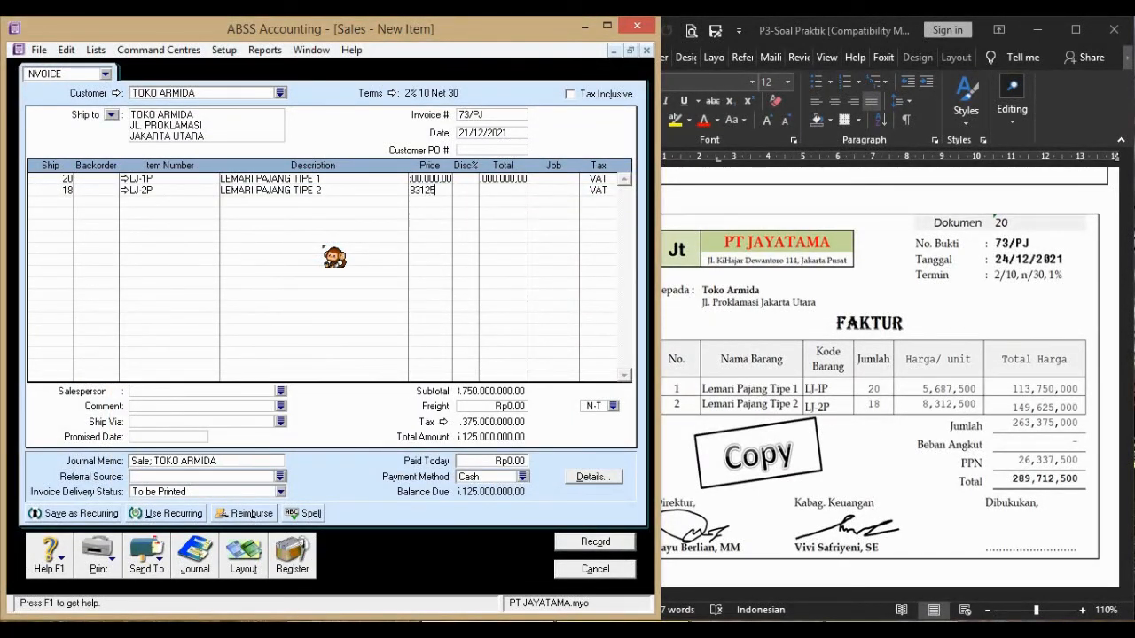
{"action": "type", "text": "8312500"}
{"action": "key", "text": "Tab"}
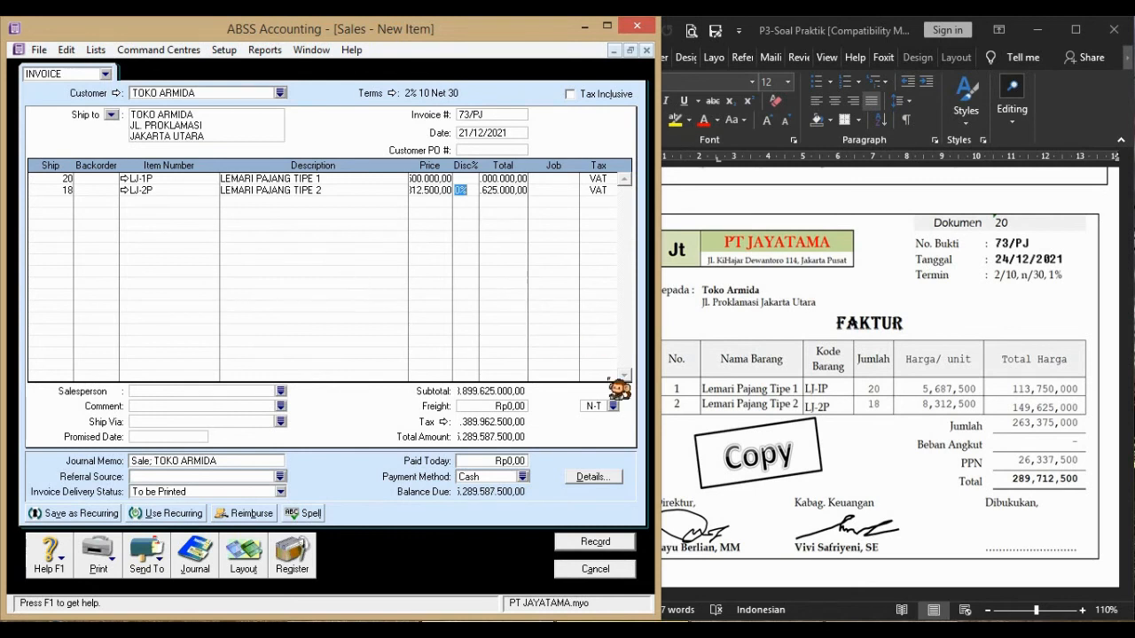
{"action": "key", "text": "Tab"}
{"action": "key", "text": "Tab"}
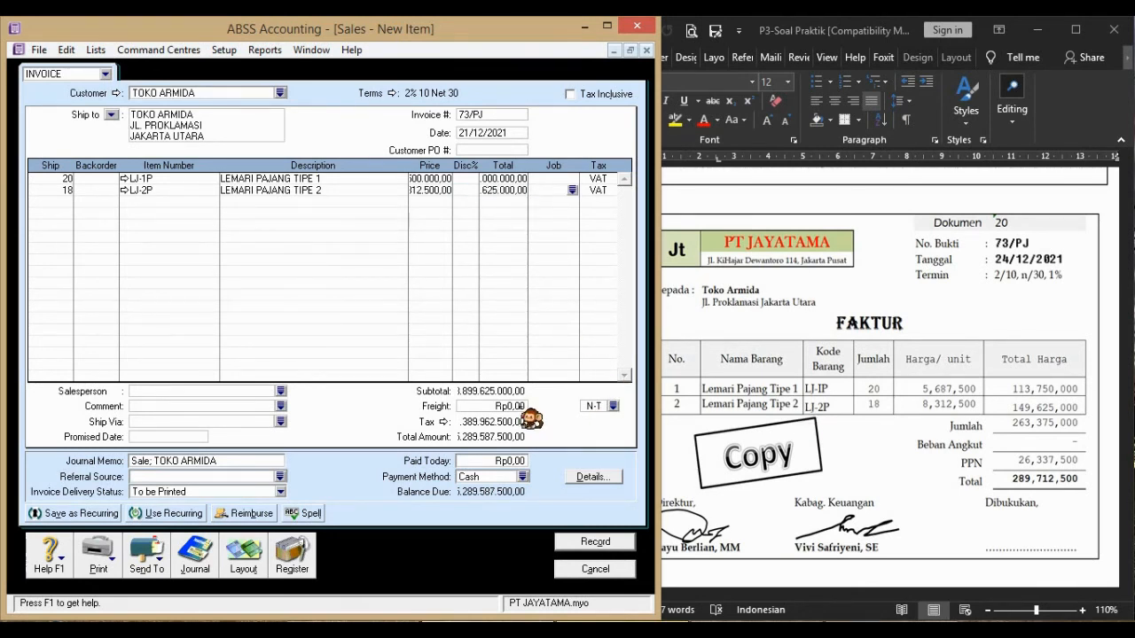
Check the prices of both invoice lines and set the LJ-1P price to 5687500
{"action": "left_click", "coordinate": [432, 191]}
{"action": "left_click", "coordinate": [430, 178]}
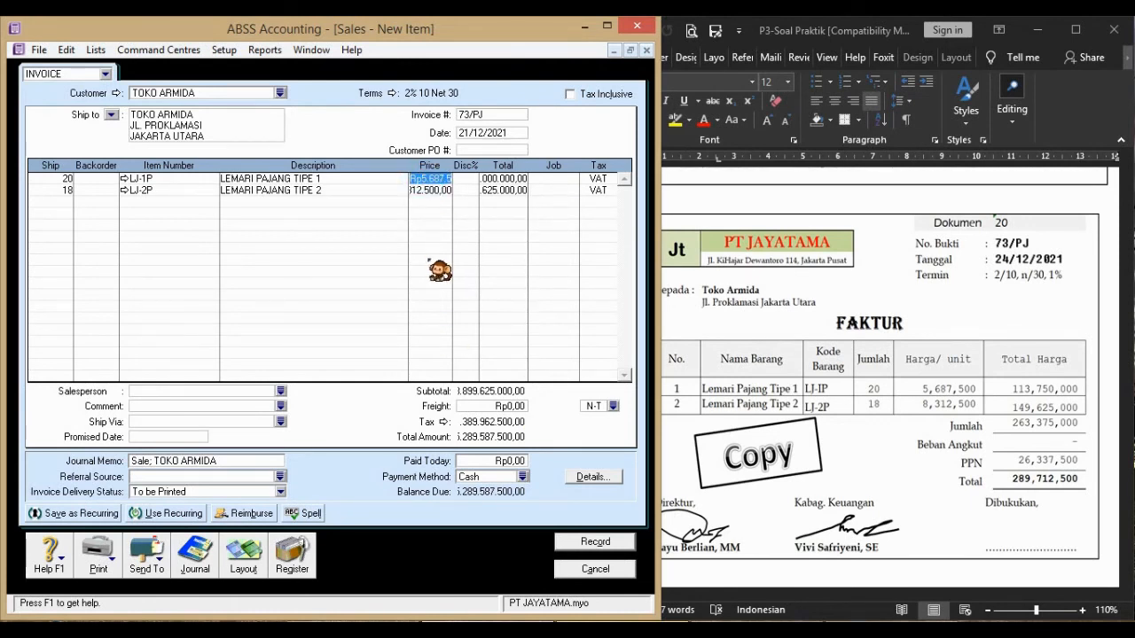
{"action": "left_click", "coordinate": [443, 190]}
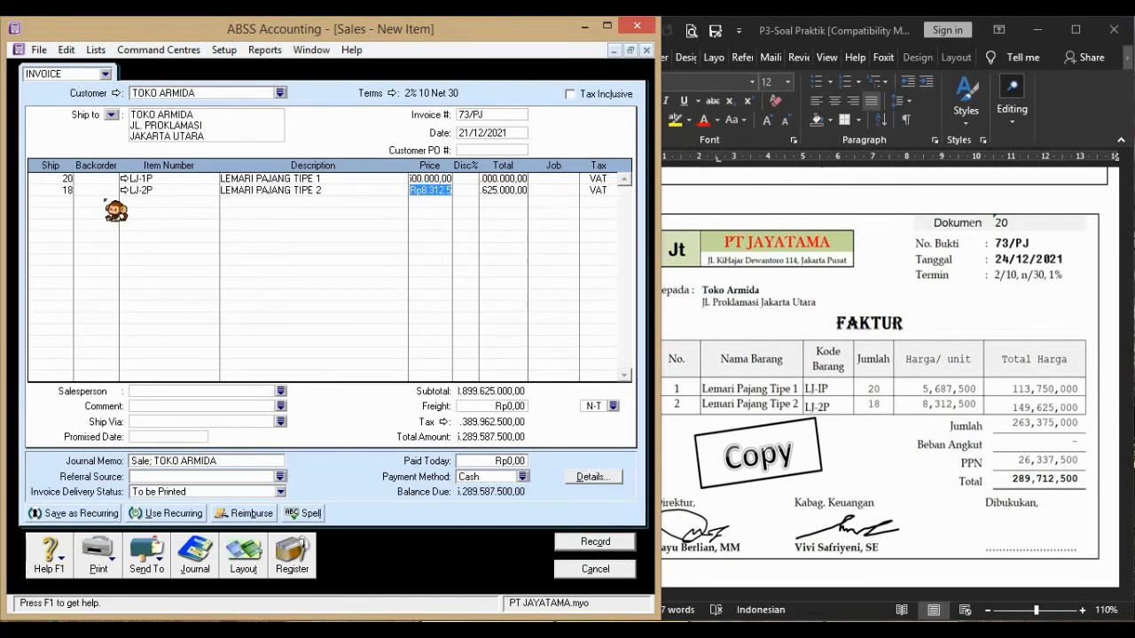
{"action": "key", "text": "Tab"}
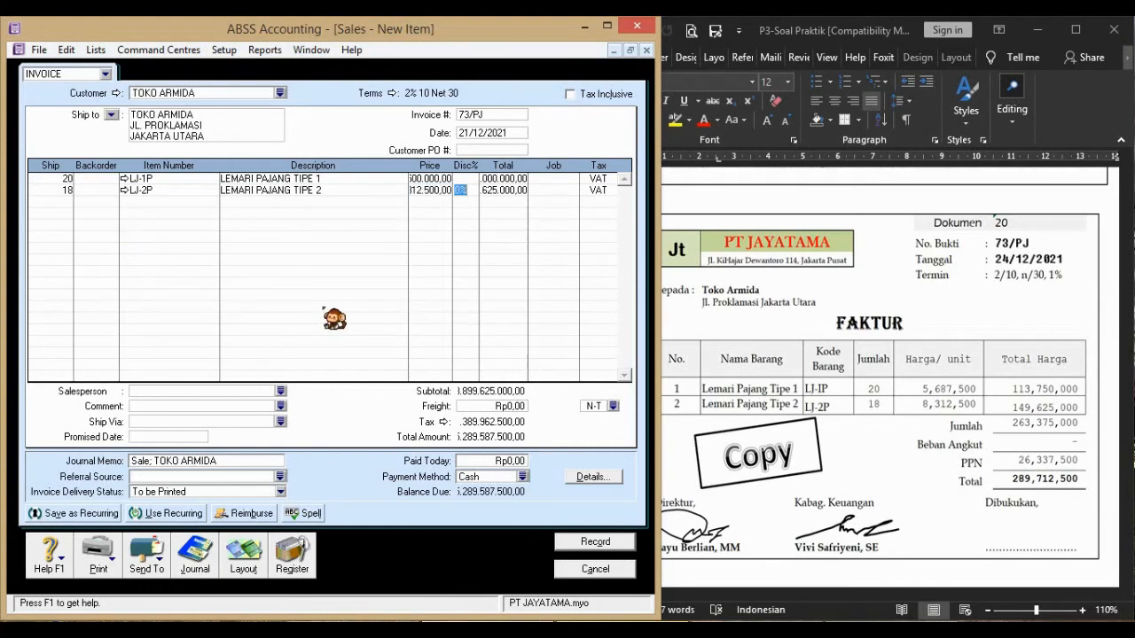
{"action": "key", "text": "Tab"}
{"action": "key", "text": "Tab"}
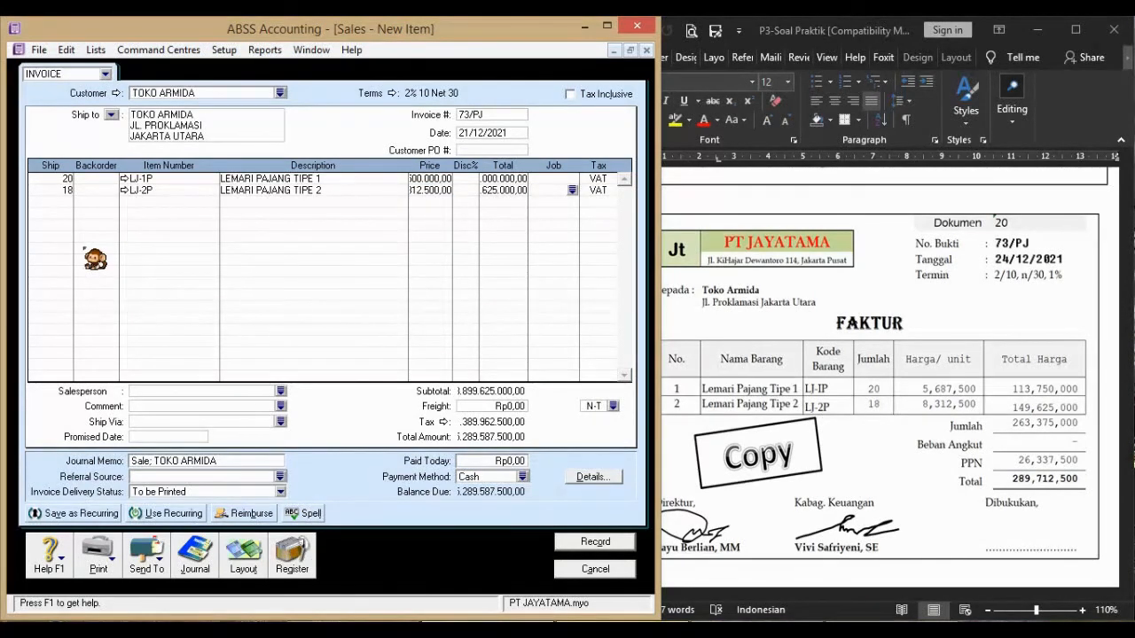
{"action": "left_click", "coordinate": [435, 179]}
{"action": "type", "text": "5687500"}
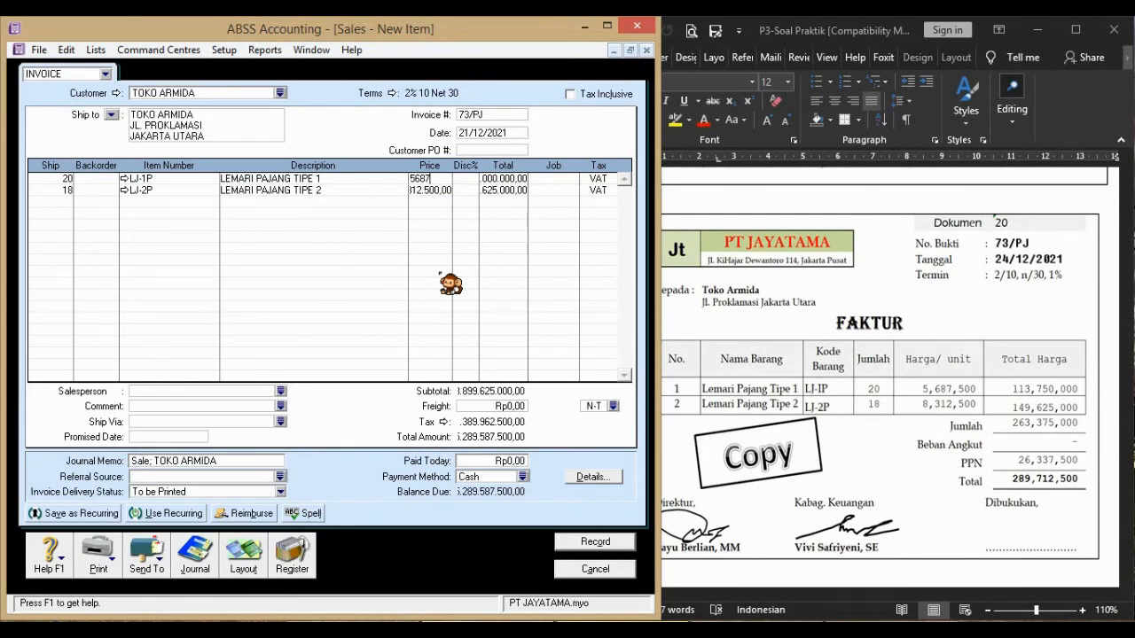
Re-enter 8312500 as the price of the LJ-2P line
{"action": "left_click", "coordinate": [430, 189]}
{"action": "type", "text": "8"}
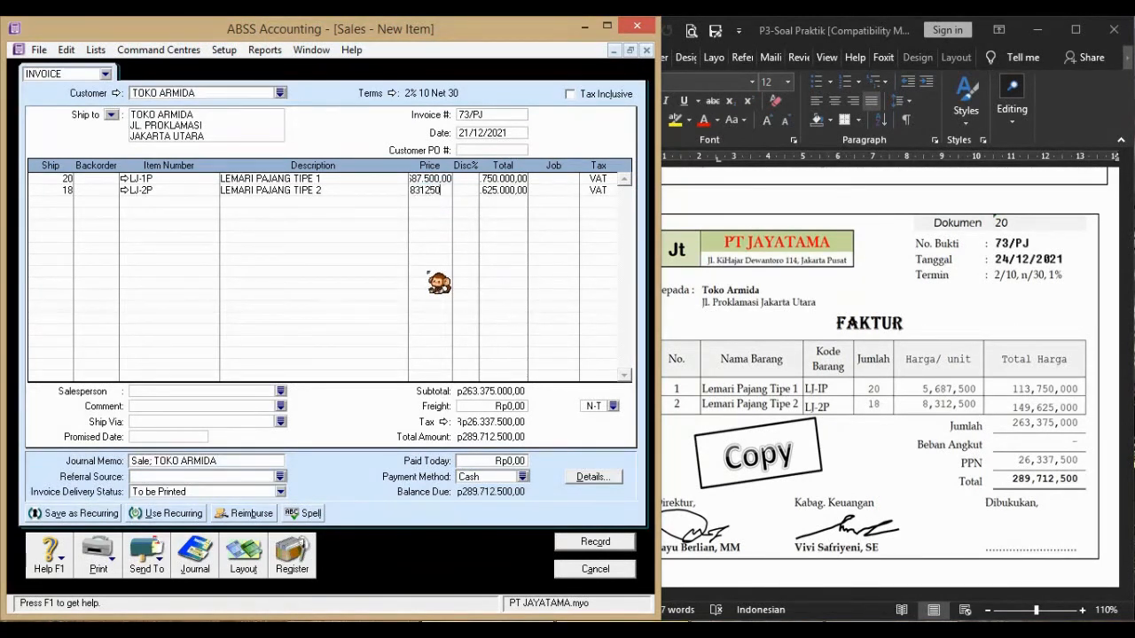
{"action": "type", "text": "31250"}
{"action": "key", "text": "Tab"}
{"action": "key", "text": "Tab"}
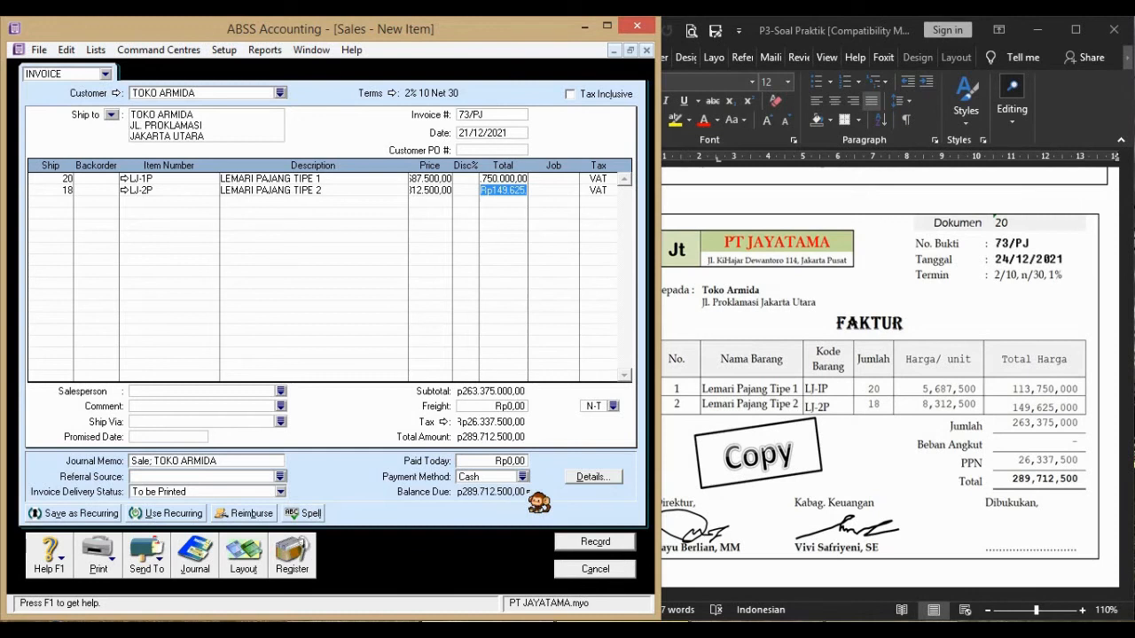
Record sales invoice 73/PJ for TOKO ARMIDA and bring up document 21 in the Word exercise
{"action": "left_click", "coordinate": [624, 540]}
{"action": "left_click", "coordinate": [734, 456]}
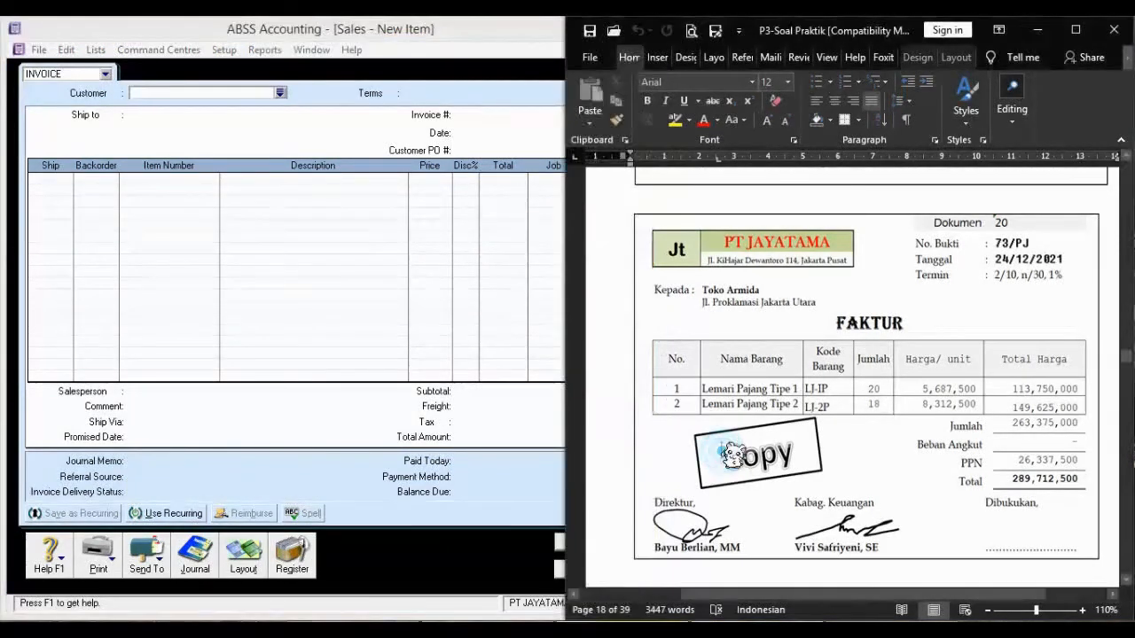
{"action": "scroll", "coordinate": [734, 455], "scroll_direction": "down", "scroll_amount": 6}
{"action": "scroll", "coordinate": [734, 455], "scroll_direction": "down", "scroll_amount": 5}
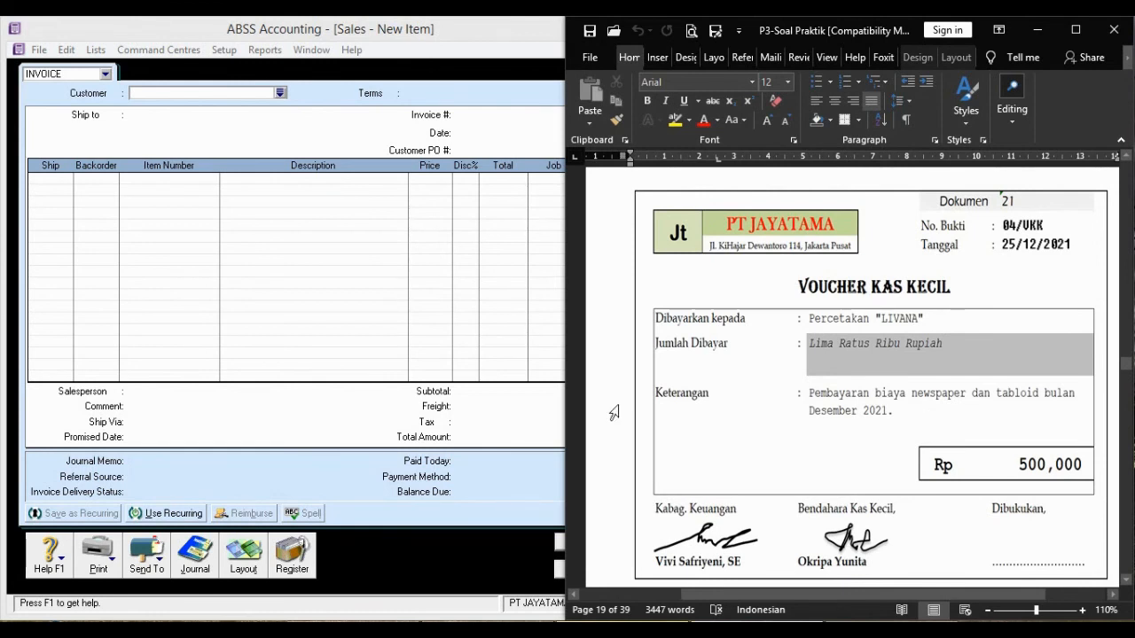
Return to ABSS Accounting, close the sales form and start a Spend Money entry paid from account 1-1102 PETTY CASH
{"action": "left_click", "coordinate": [483, 512]}
{"action": "left_click", "coordinate": [574, 570]}
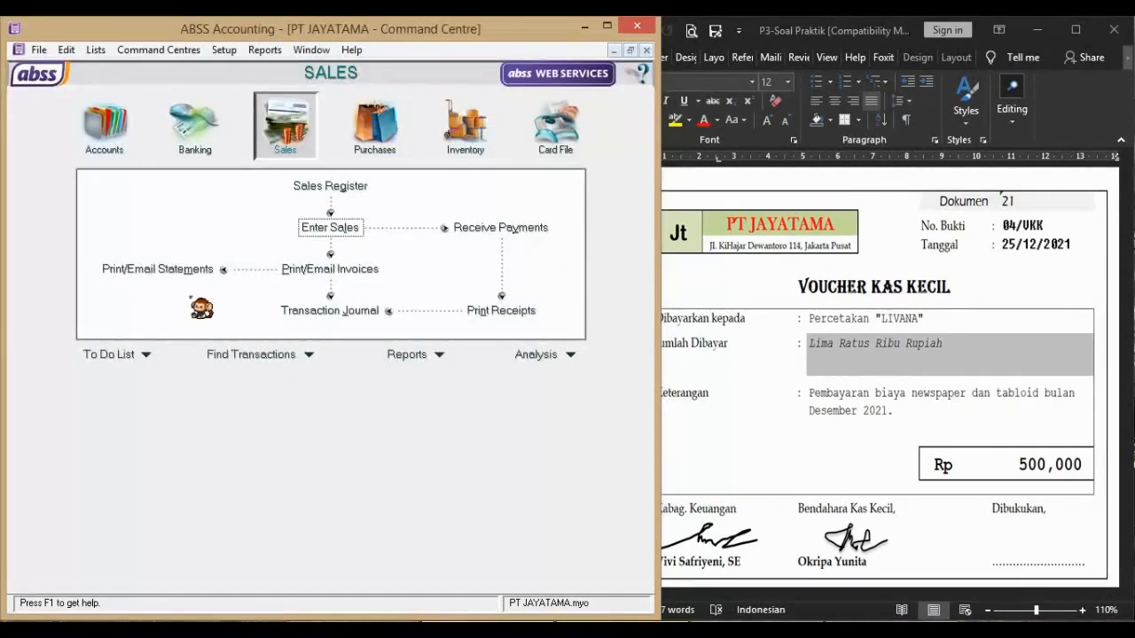
{"action": "left_click", "coordinate": [195, 129]}
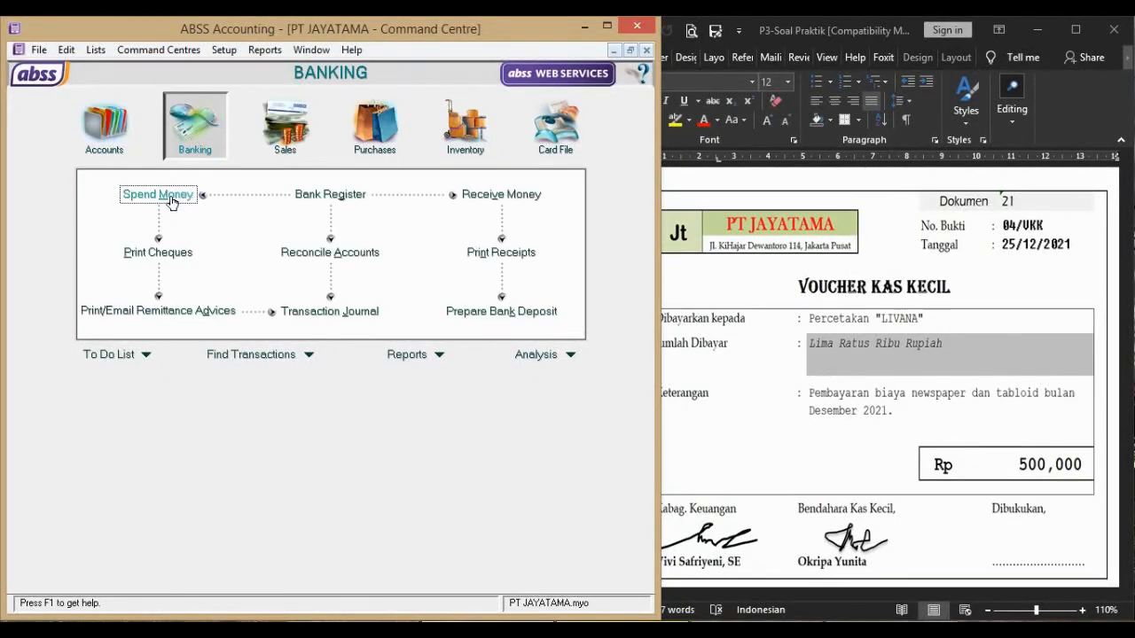
{"action": "left_click", "coordinate": [167, 195]}
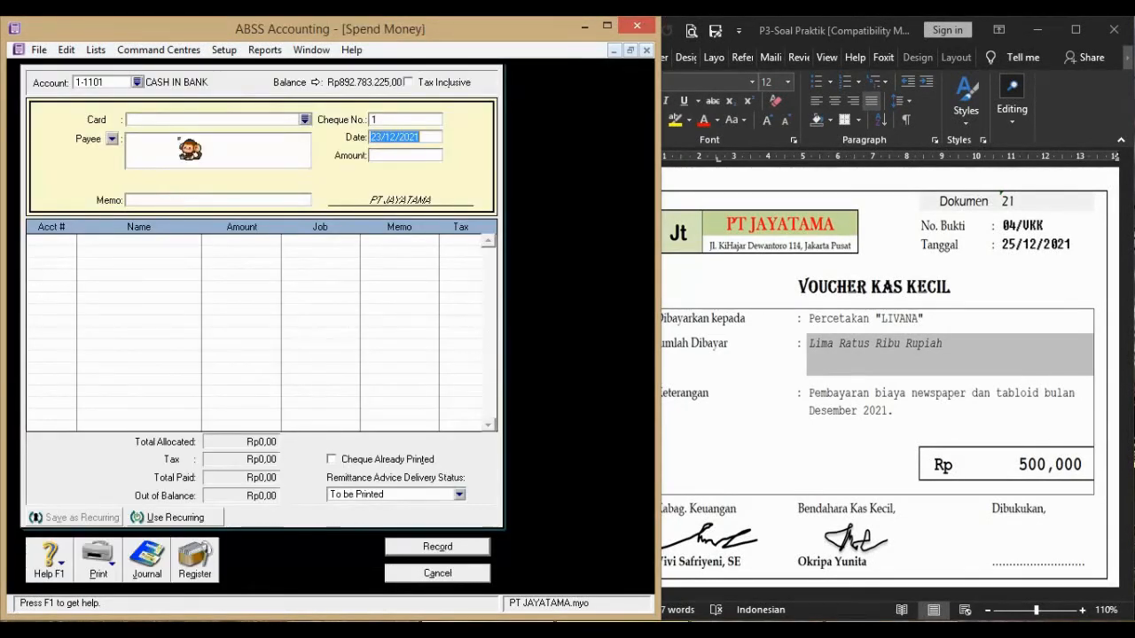
{"action": "left_click", "coordinate": [136, 82]}
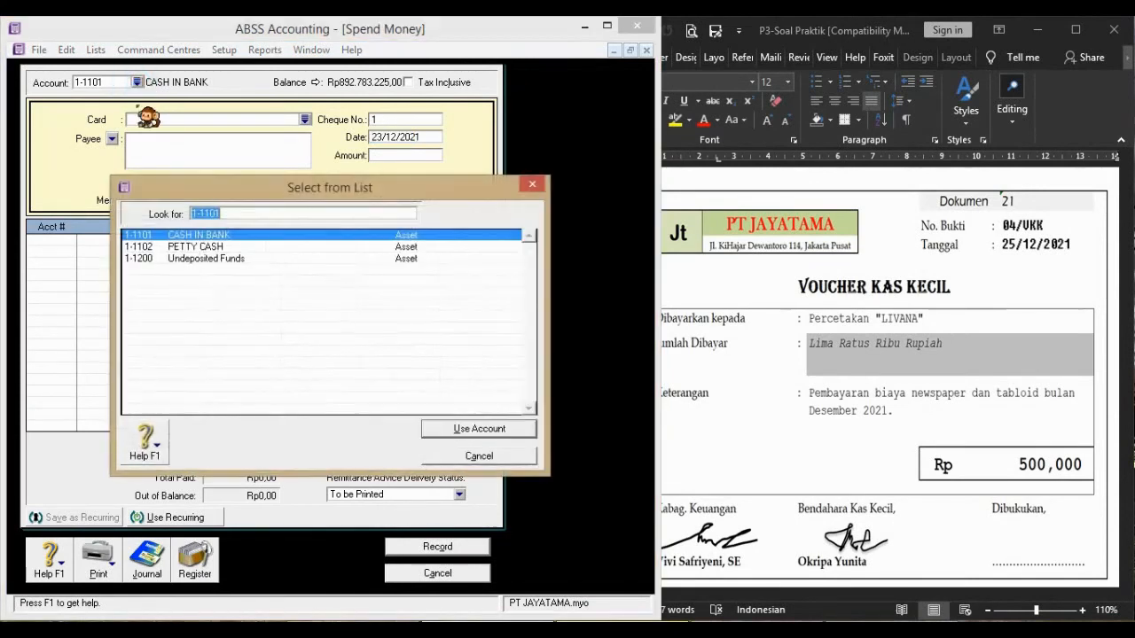
{"action": "double_click", "coordinate": [221, 248]}
Set the payment's cheque number to 04/VKK, its date to 25/12/2021 and its amount to 500.000
{"action": "left_click", "coordinate": [417, 119]}
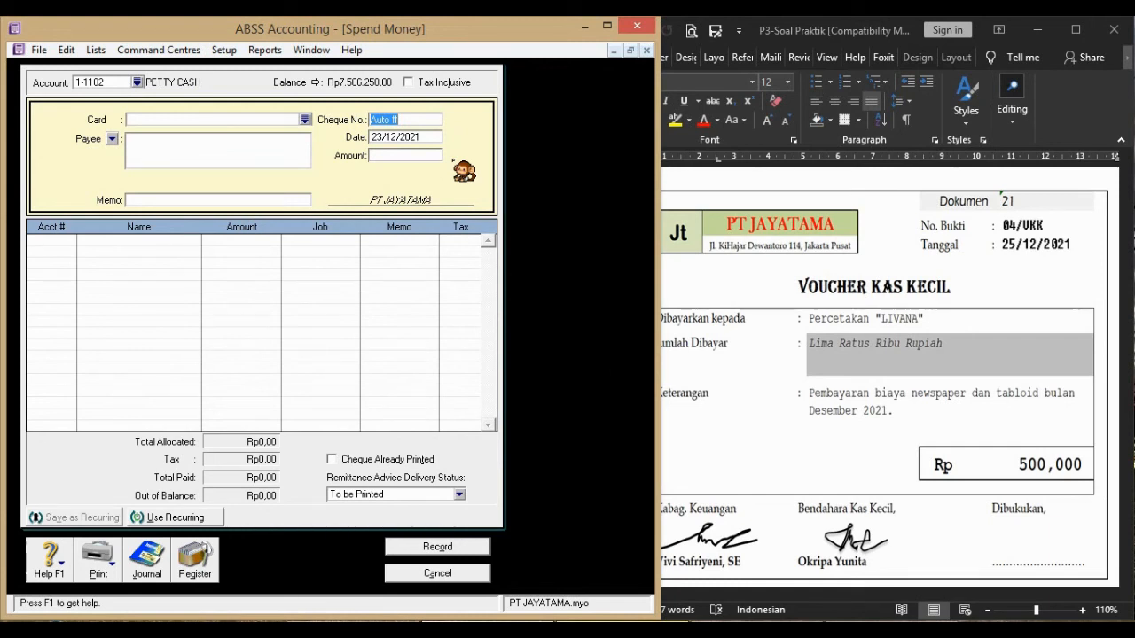
{"action": "type", "text": "04/VKK"}
{"action": "key", "text": "Tab"}
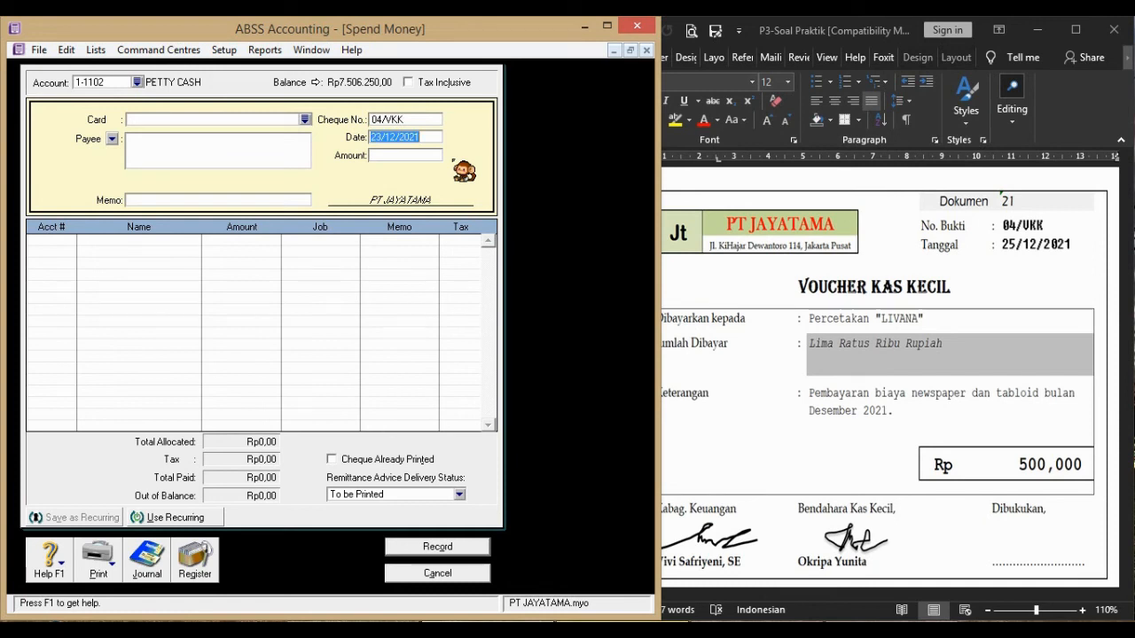
{"action": "type", "text": "25/12/"}
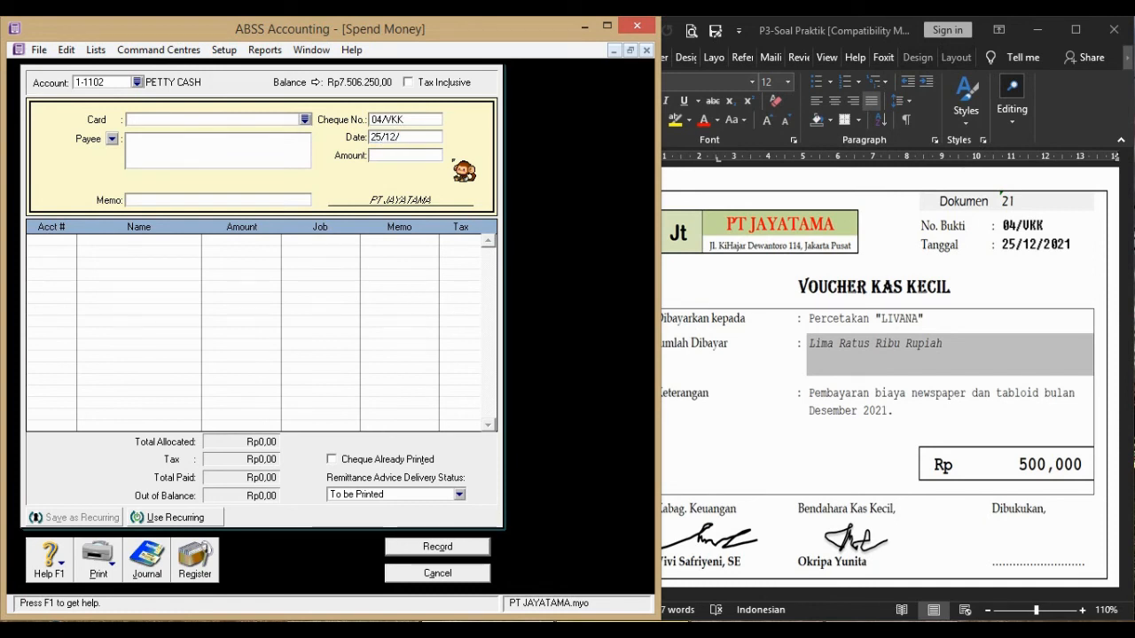
{"action": "key", "text": "Tab"}
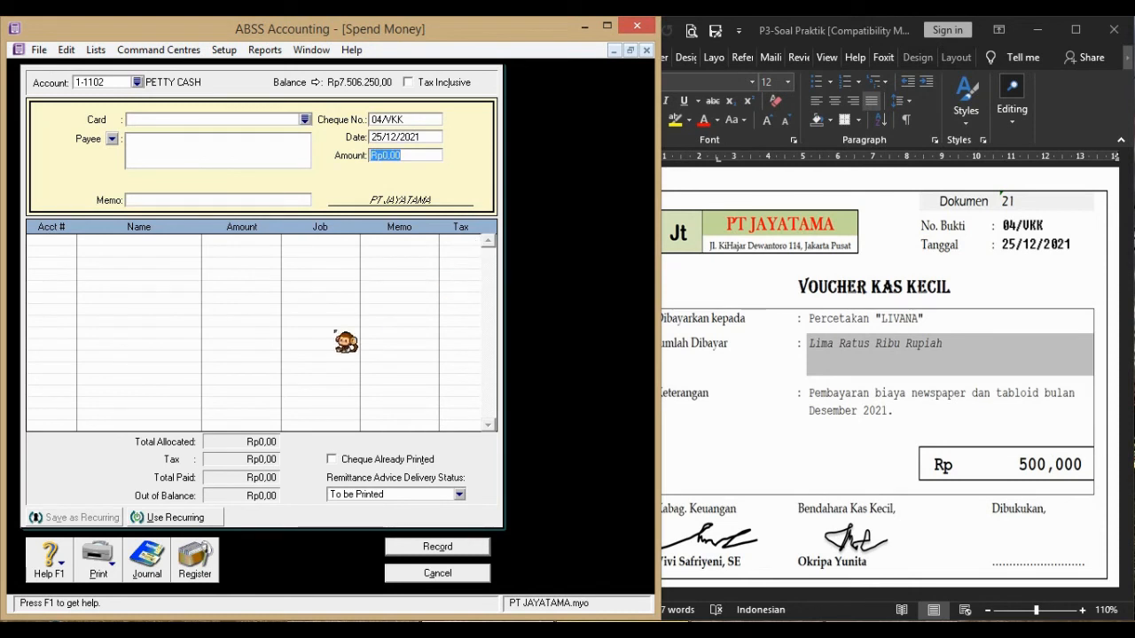
{"action": "type", "text": "500.000"}
{"action": "key", "text": "Tab"}
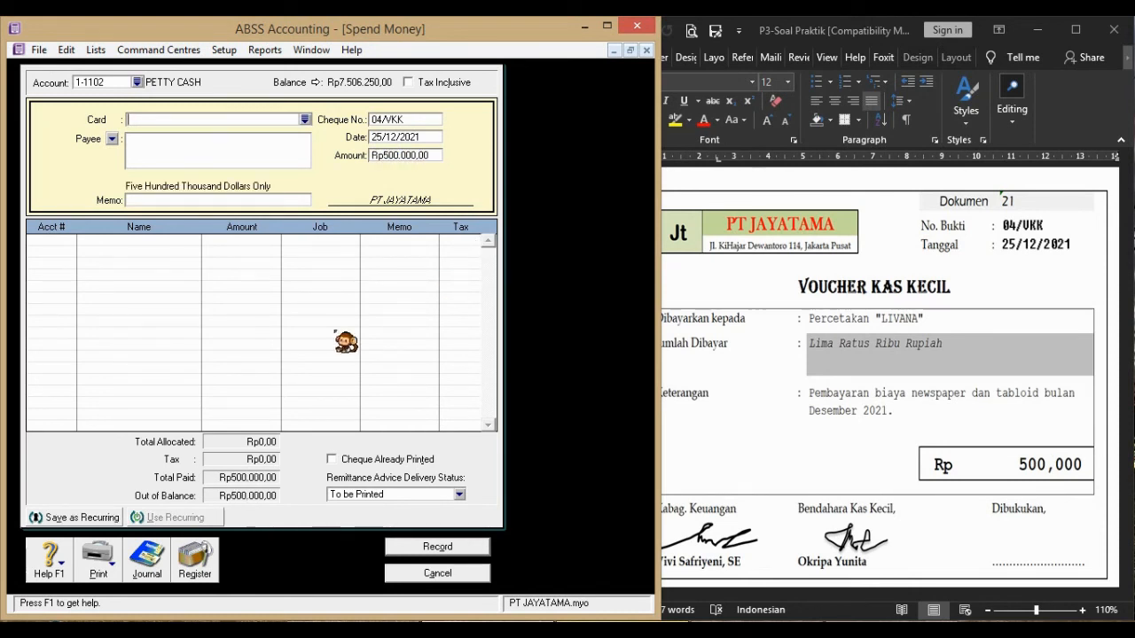
Enter PERCETAKAN "LIVANA" as the payee and BAYAR BIAYA KORAN DAN TABLOID DES 2021 as the memo
{"action": "left_click", "coordinate": [191, 143]}
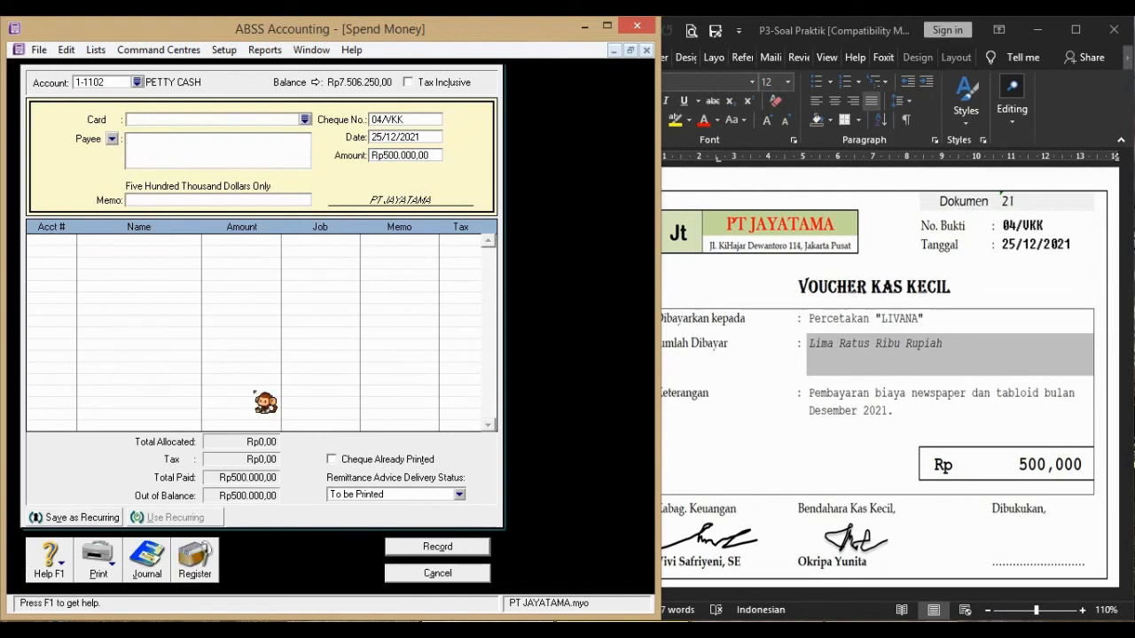
{"action": "type", "text": "PERCETAKAN \"LIVANA"}
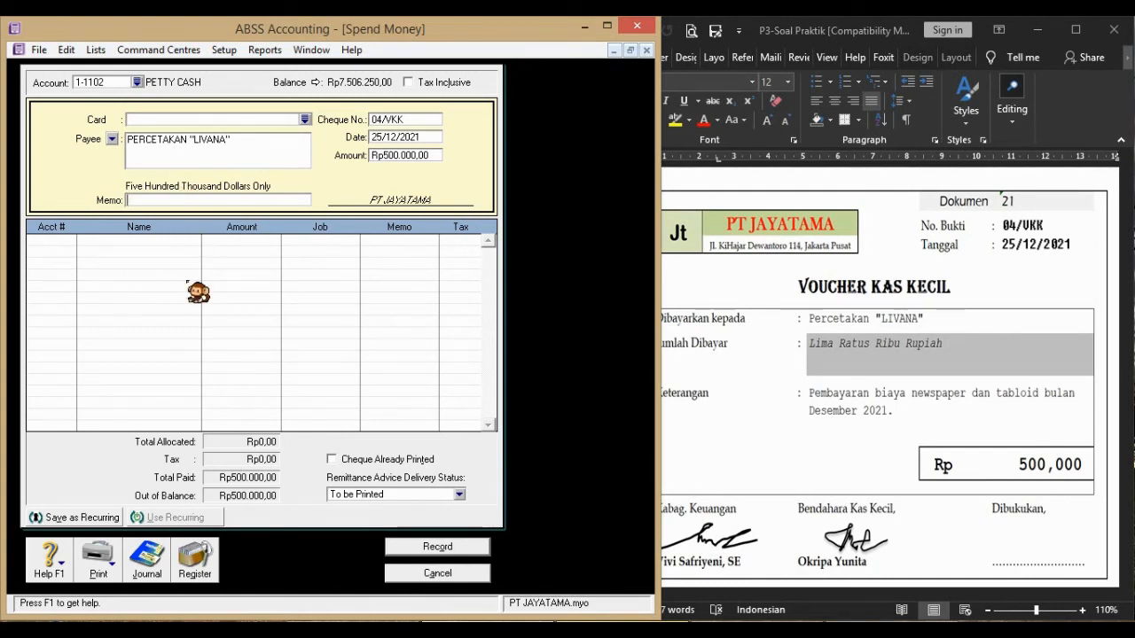
{"action": "type", "text": "BAYAR KORAN"}
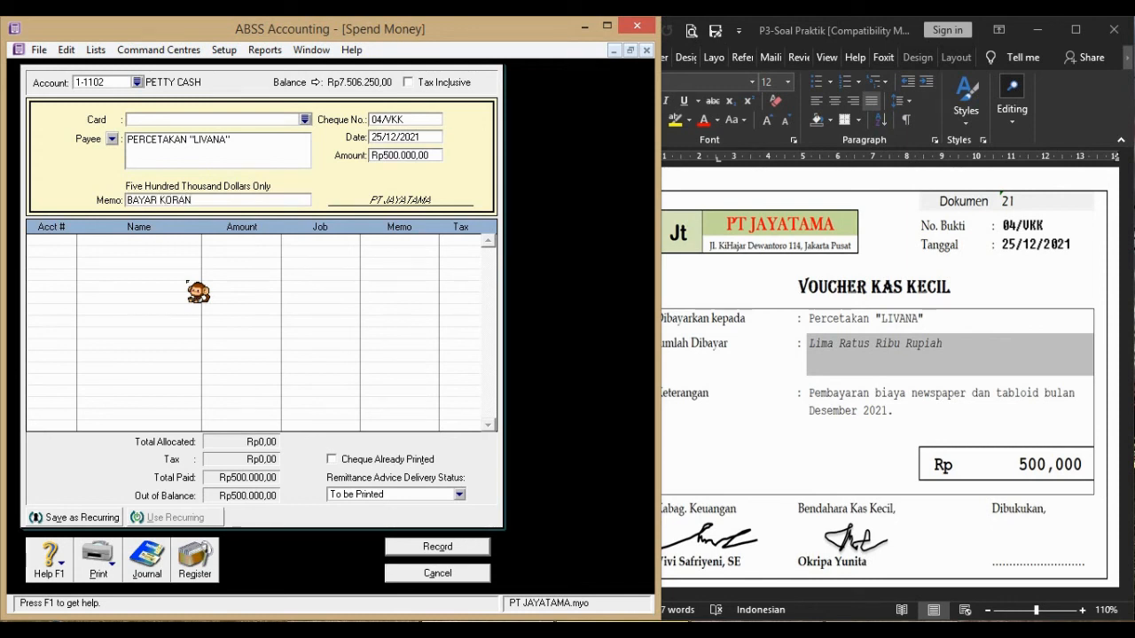
{"action": "key", "text": "BackSpace"}
{"action": "key", "text": "BackSpace"}
{"action": "key", "text": "BackSpace"}
{"action": "key", "text": "BackSpace"}
{"action": "key", "text": "BackSpace"}
{"action": "type", "text": "BIAYA KORAN DAN TABL"}
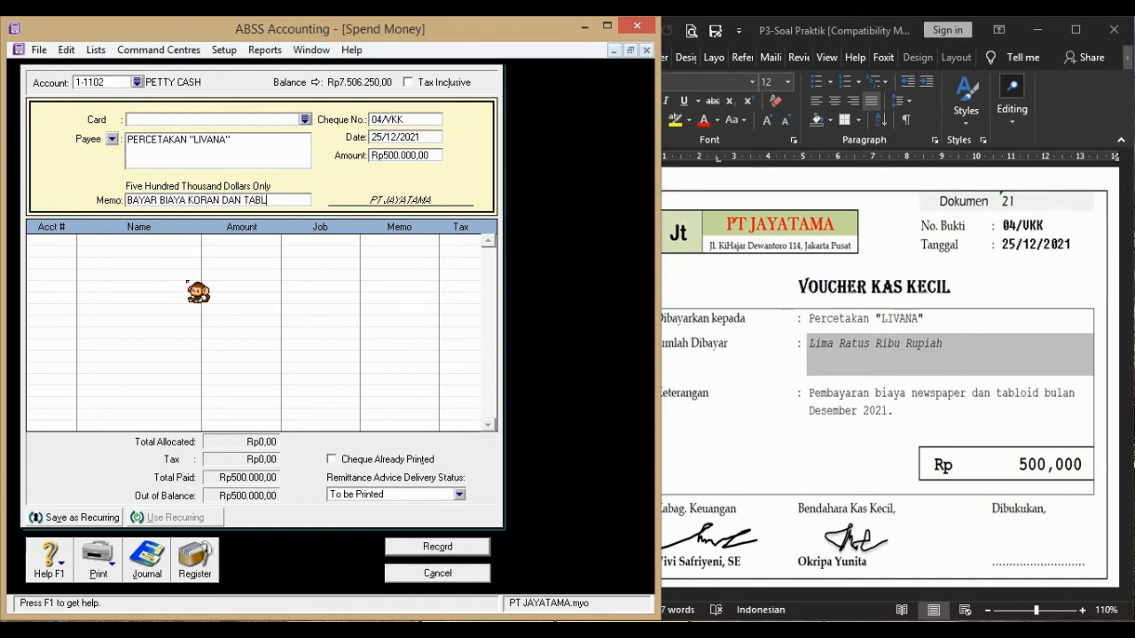
{"action": "type", "text": "OID "}
{"action": "type", "text": "DES 2021"}
{"action": "key", "text": "Tab"}
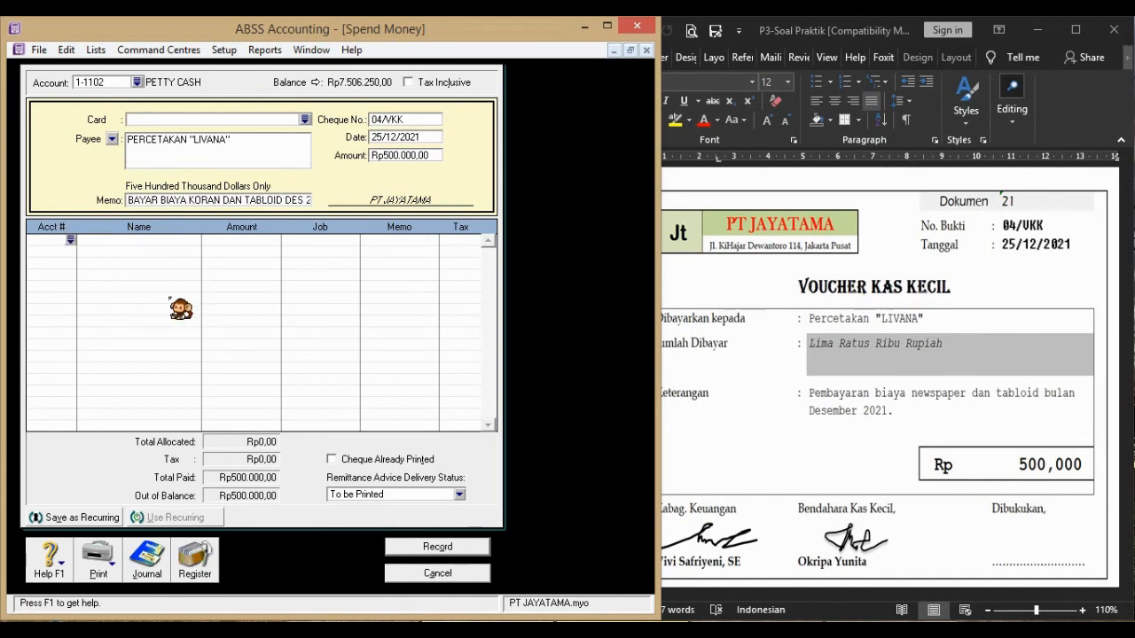
Allocate the payment to expense account 6-1106 for newspapers and tabloids and record it
{"action": "left_click", "coordinate": [70, 240]}
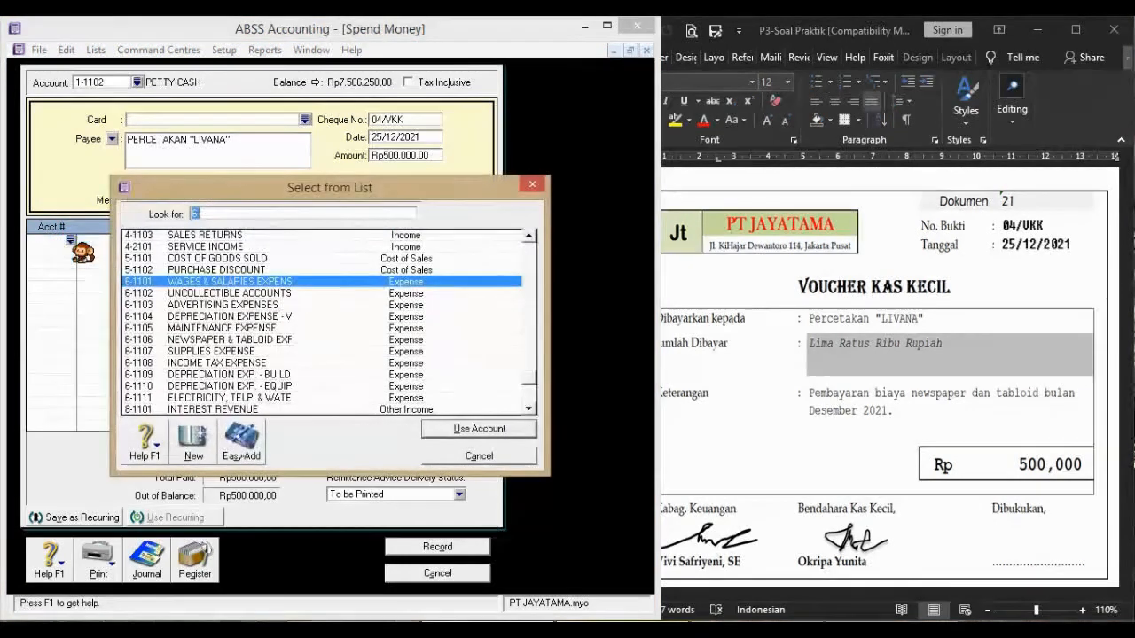
{"action": "left_click", "coordinate": [270, 340]}
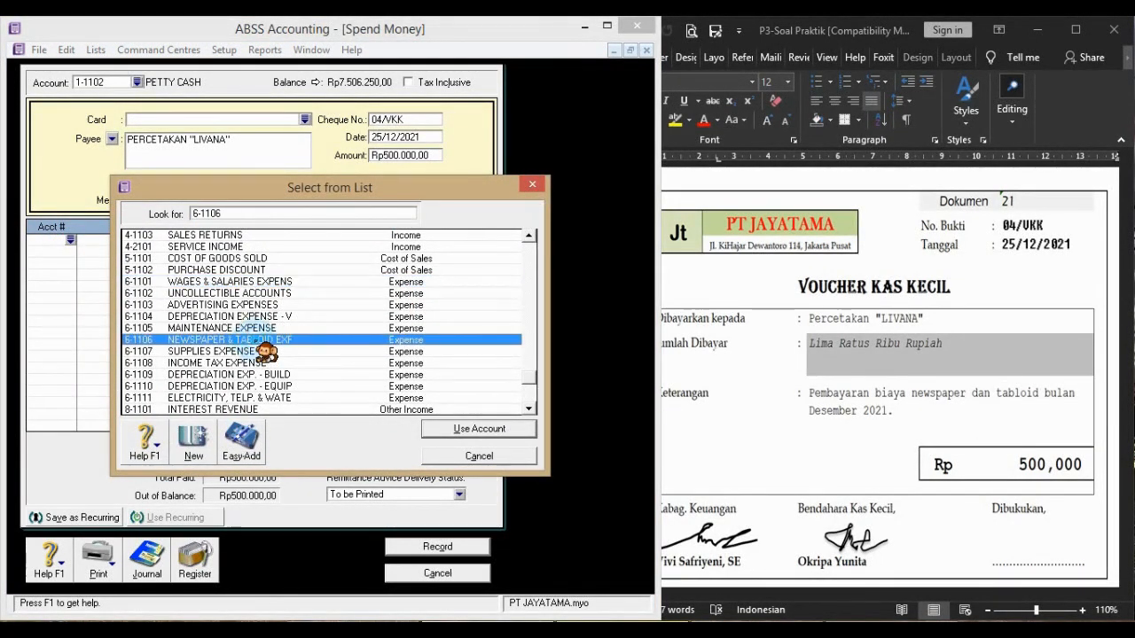
{"action": "left_click", "coordinate": [448, 429]}
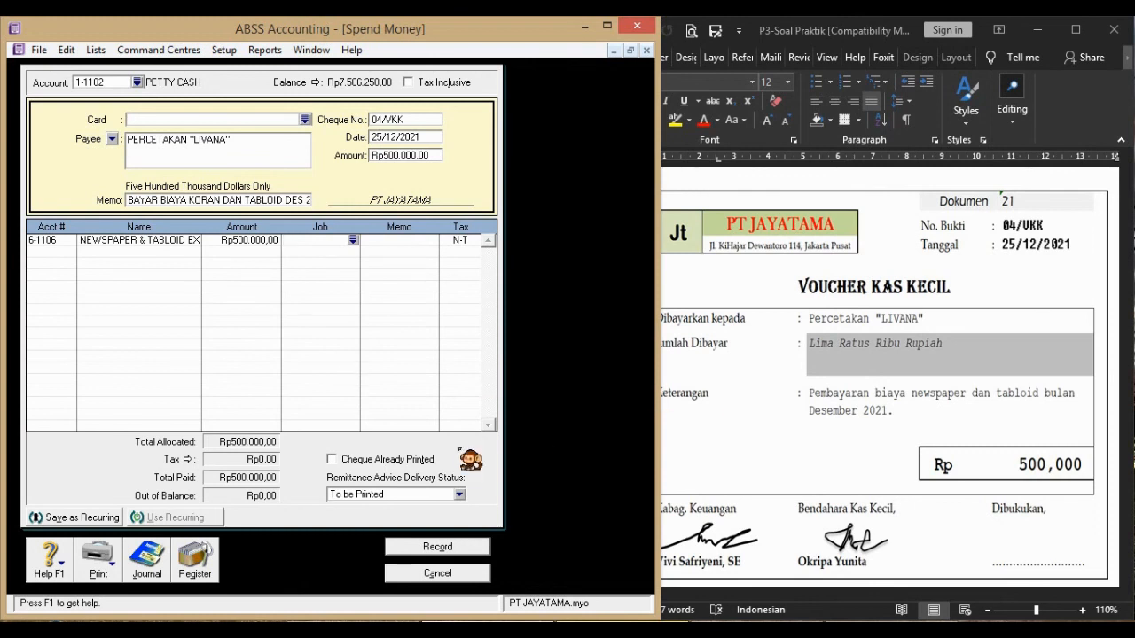
{"action": "left_click", "coordinate": [463, 555]}
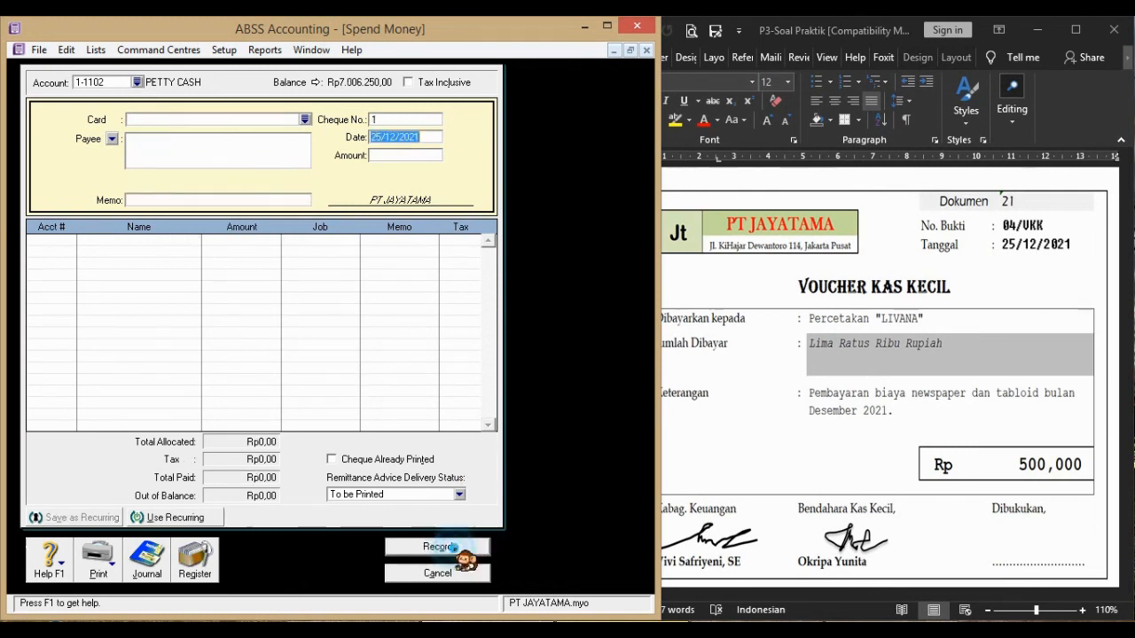
Bring up document 22 in the Word exercise, close Spend Money in ABSS Accounting and open a new purchase bill
{"action": "left_click", "coordinate": [731, 405]}
{"action": "scroll", "coordinate": [732, 405], "scroll_direction": "down", "scroll_amount": 8}
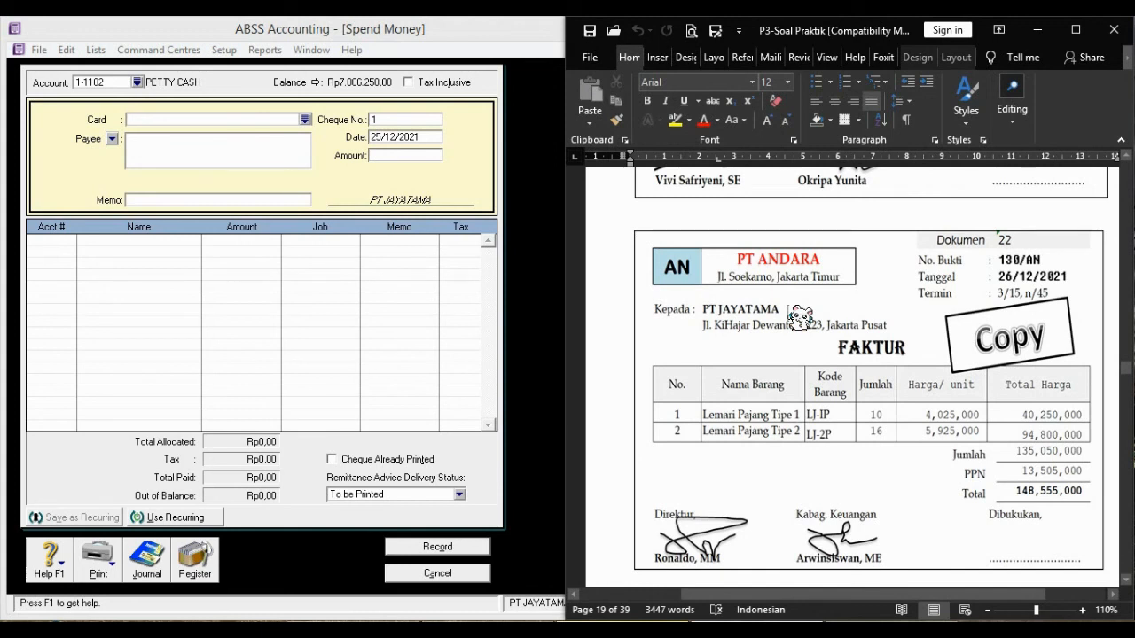
{"action": "left_click", "coordinate": [454, 574]}
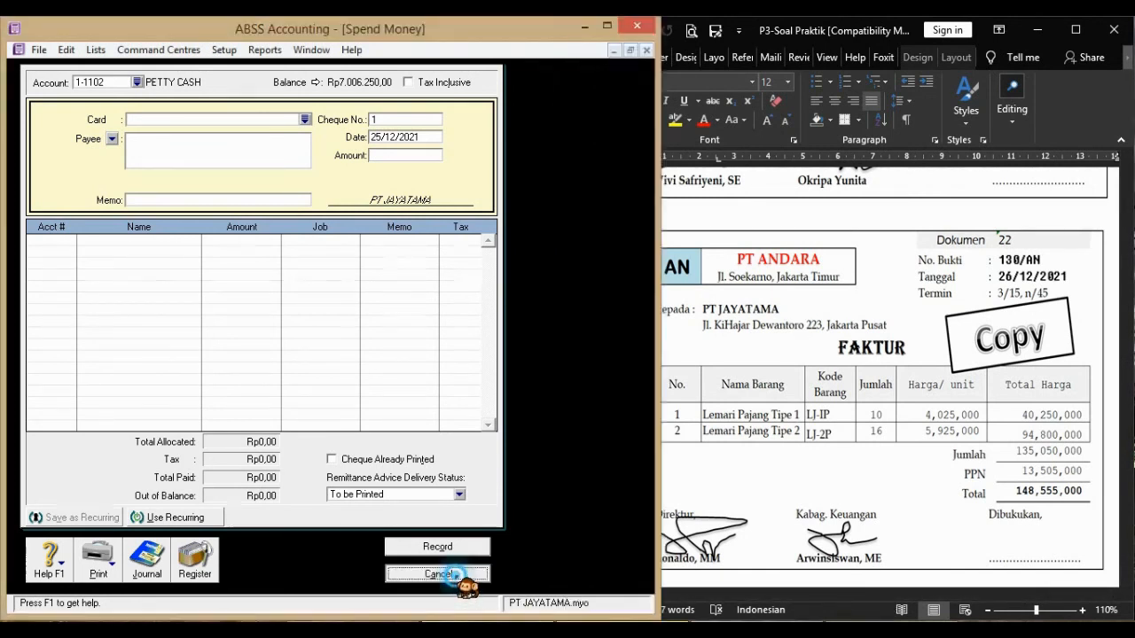
{"action": "left_click", "coordinate": [374, 124]}
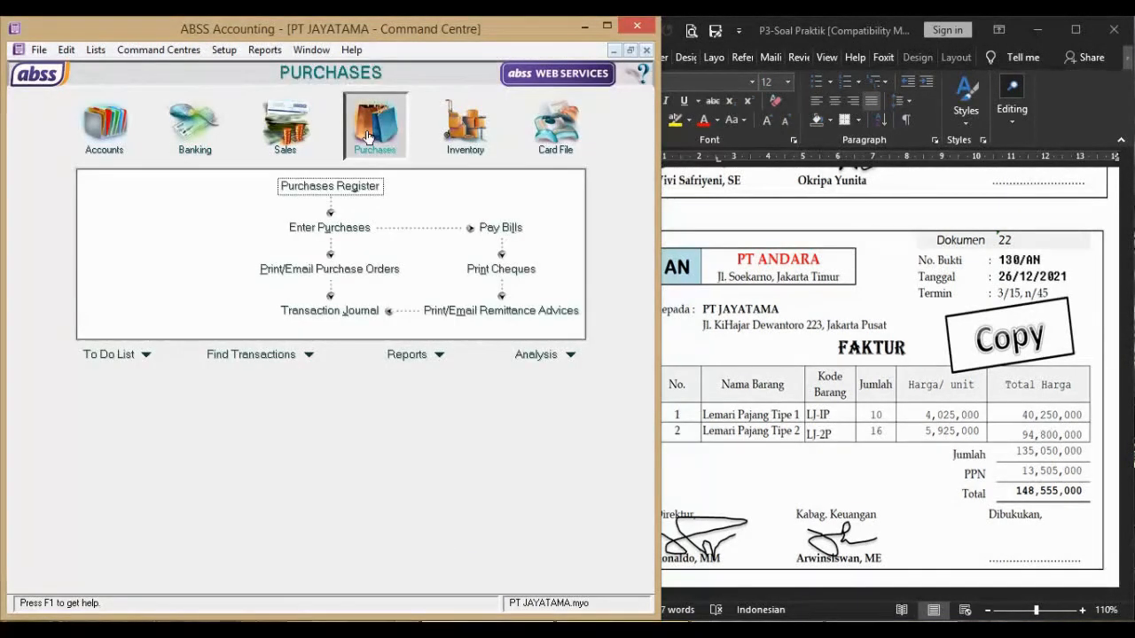
{"action": "left_click", "coordinate": [342, 233]}
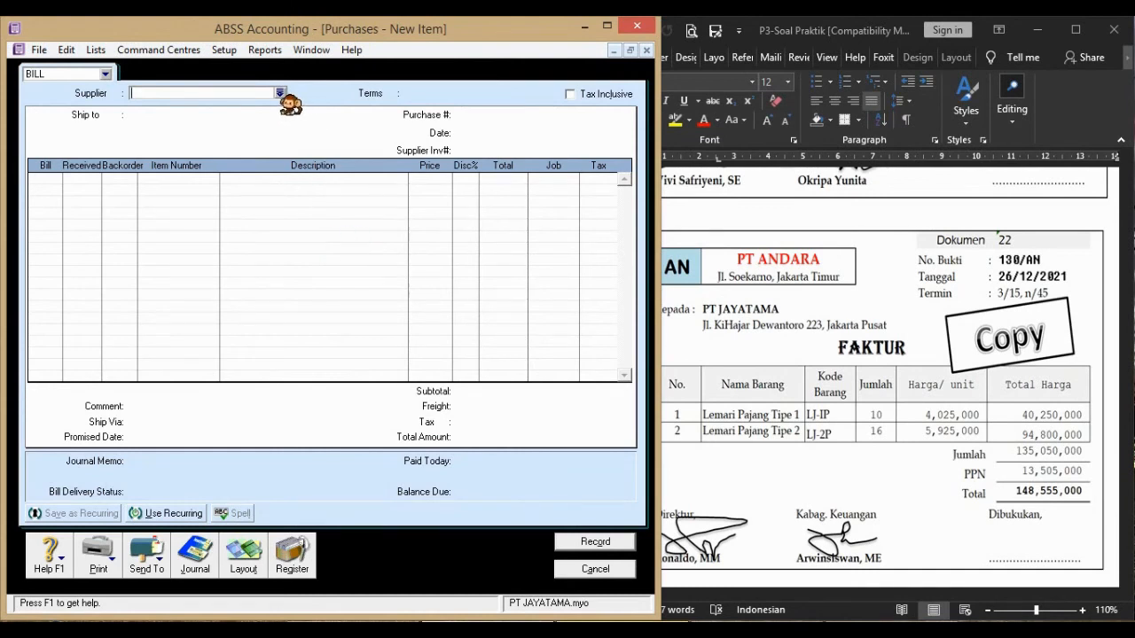
{"action": "left_click", "coordinate": [278, 93]}
{"action": "double_click", "coordinate": [182, 234]}
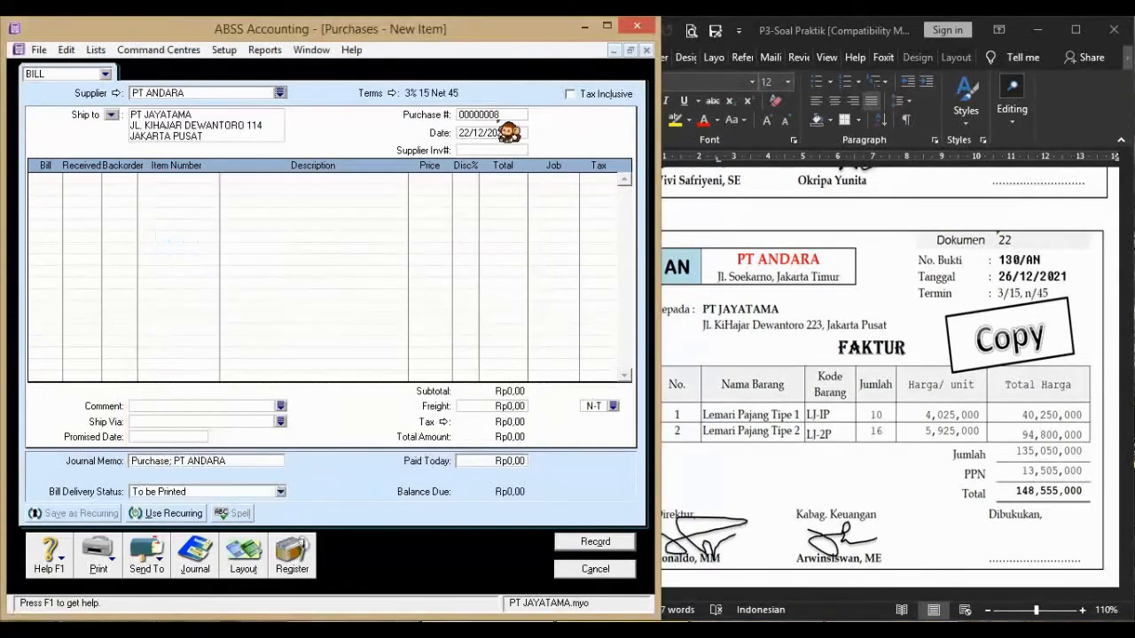
{"action": "key", "text": "BackSpace"}
{"action": "key", "text": "BackSpace"}
{"action": "left_click", "coordinate": [496, 150]}
{"action": "left_click", "coordinate": [445, 284]}
{"action": "left_click", "coordinate": [496, 150]}
{"action": "left_click", "coordinate": [332, 382]}
{"action": "left_click", "coordinate": [607, 571]}
{"action": "left_click", "coordinate": [329, 221]}
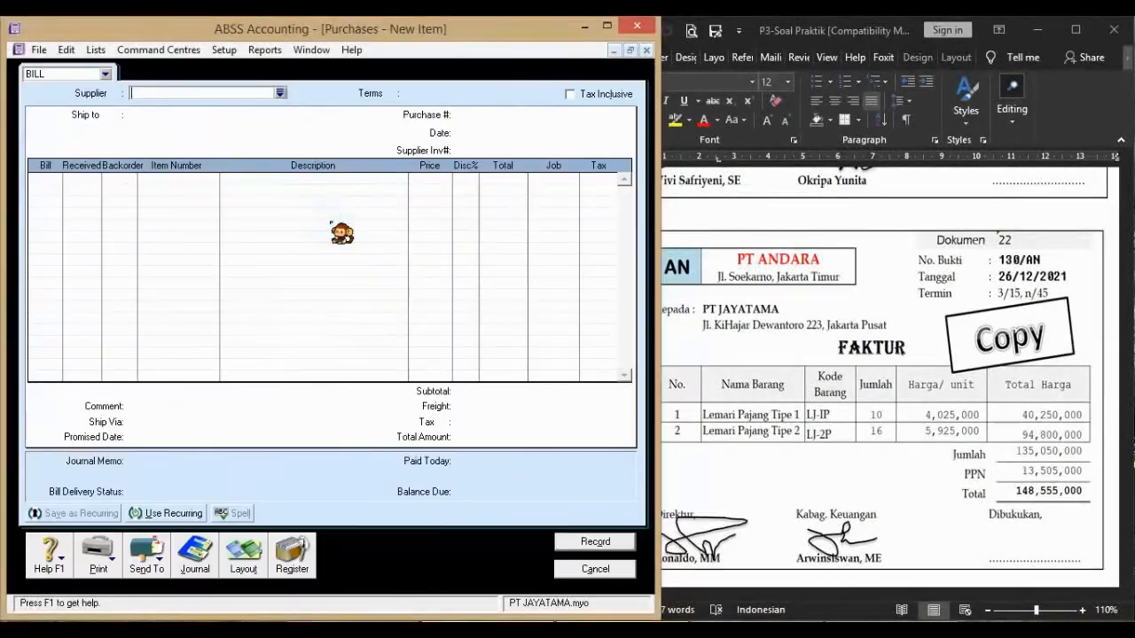
Choose PT ANDARA as the bill's supplier, with date 26/12/2021 and supplier invoice number 130/AN
{"action": "left_click", "coordinate": [279, 92]}
{"action": "double_click", "coordinate": [188, 237]}
{"action": "type", "text": "26/12/2021"}
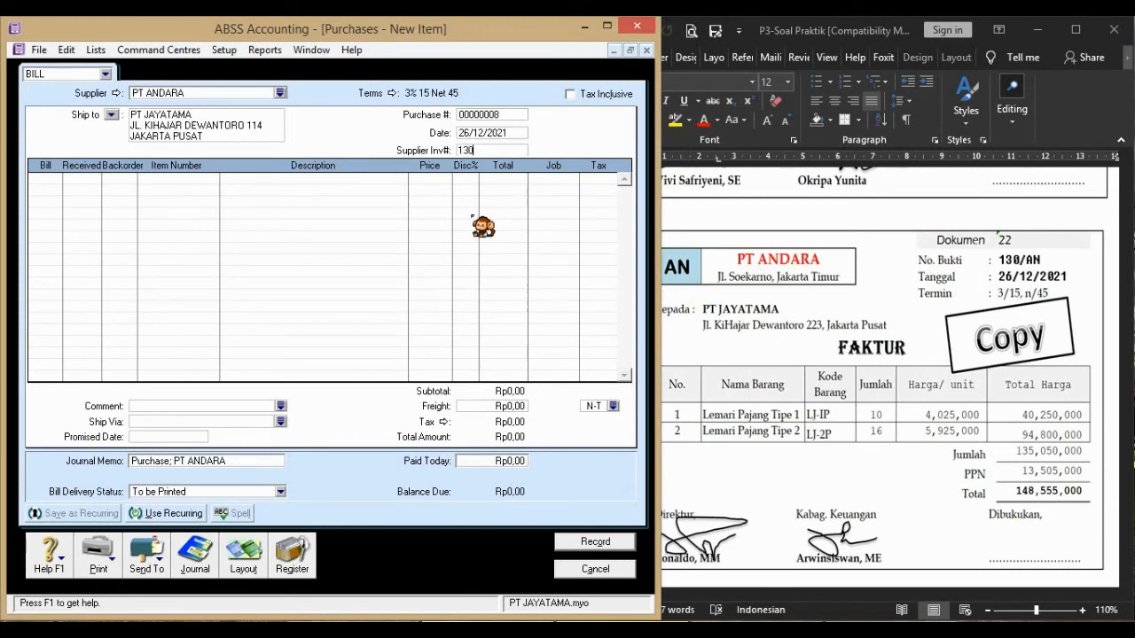
{"action": "type", "text": "0"}
{"action": "key", "text": "Tab"}
Add a bill line for 10 units of item LJ-1P LEMARI PAJANG TIPE 1 at a price of 4025000
{"action": "key", "text": "Tab"}
{"action": "key", "text": "Tab"}
{"action": "double_click", "coordinate": [316, 237]}
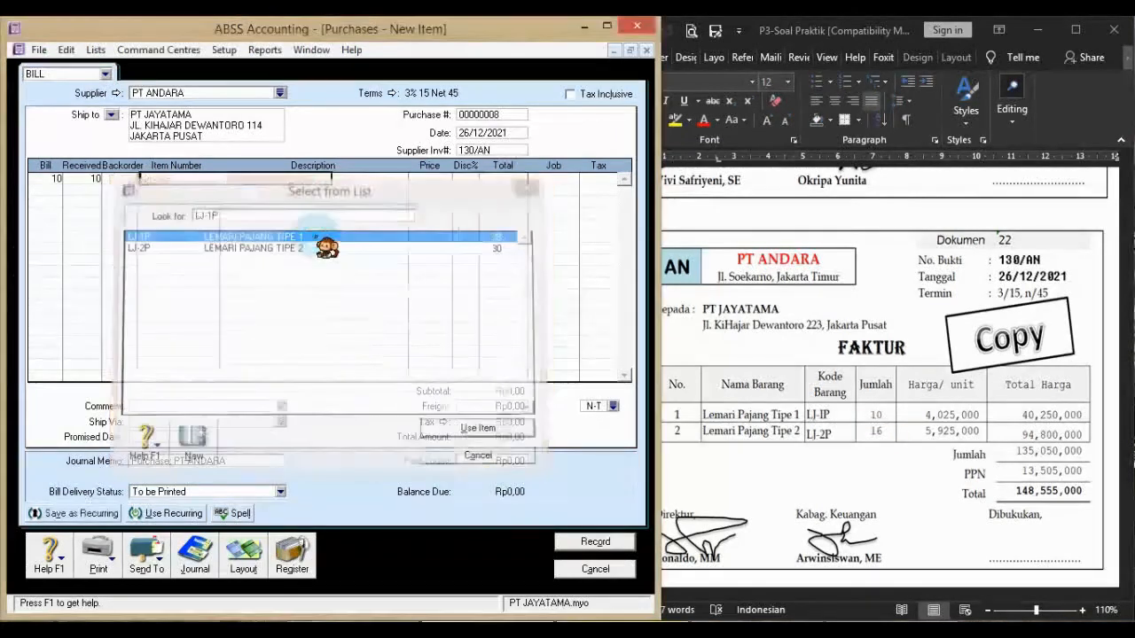
{"action": "left_click", "coordinate": [429, 180]}
{"action": "type", "text": "4025000"}
{"action": "key", "text": "Tab"}
{"action": "key", "text": "Tab"}
{"action": "key", "text": "Tab"}
{"action": "key", "text": "Tab"}
{"action": "key", "text": "Tab"}
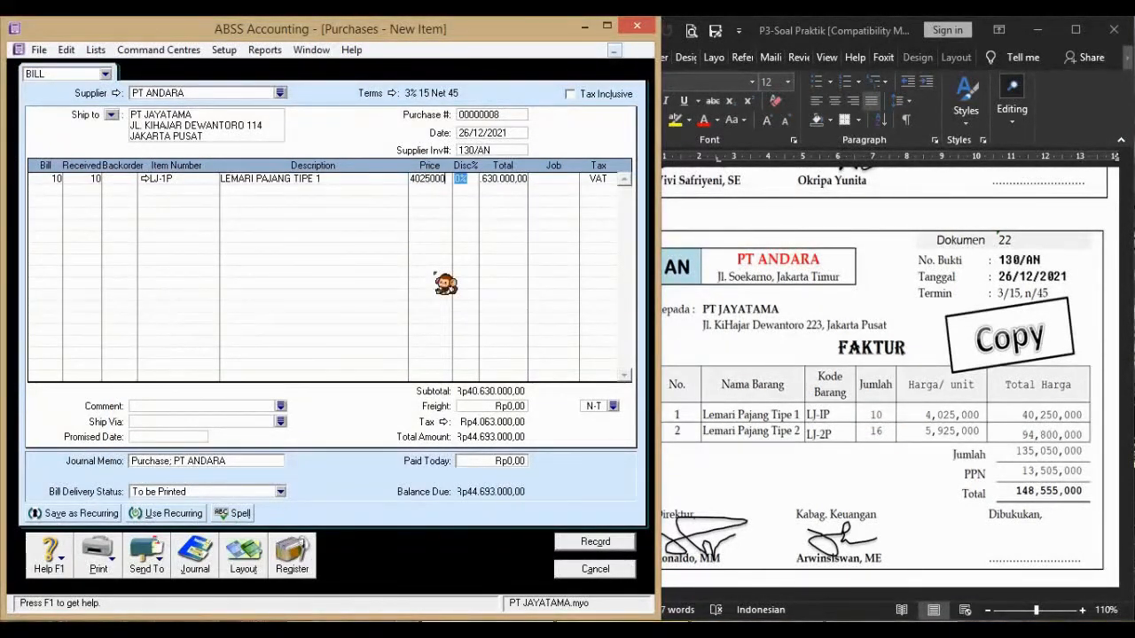
Add a second bill line for 16 units of item LJ-2P LEMARI PAJANG TIPE 2 at a price of 5925000
{"action": "type", "text": "16"}
{"action": "key", "text": "Tab"}
{"action": "key", "text": "Tab"}
{"action": "key", "text": "Tab"}
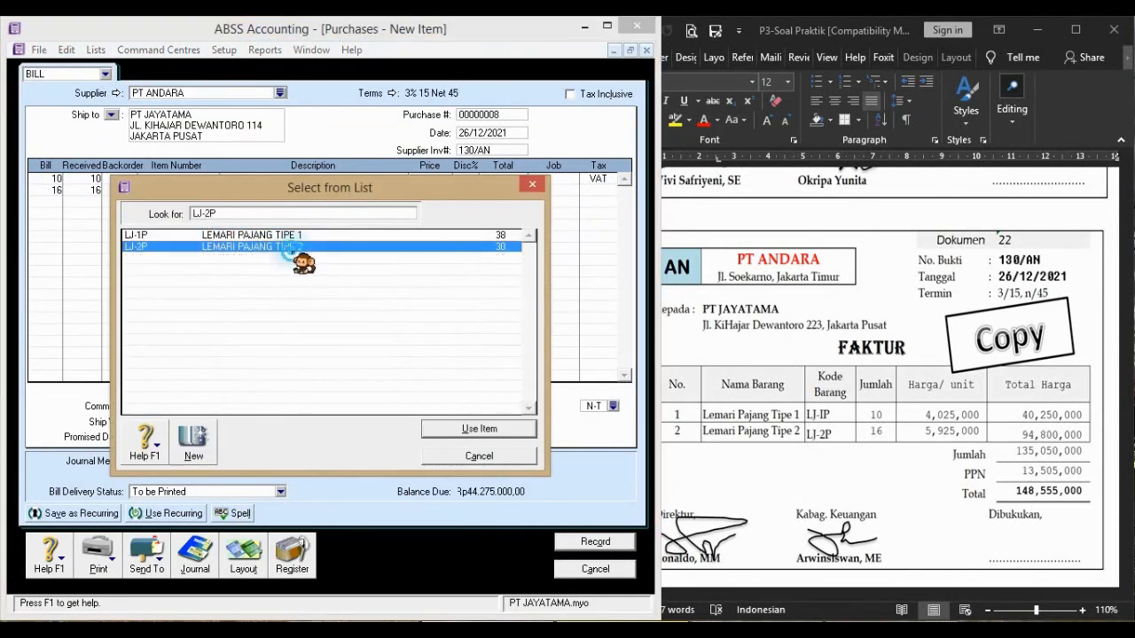
{"action": "double_click", "coordinate": [330, 248]}
{"action": "type", "text": "5925000"}
{"action": "key", "text": "Tab"}
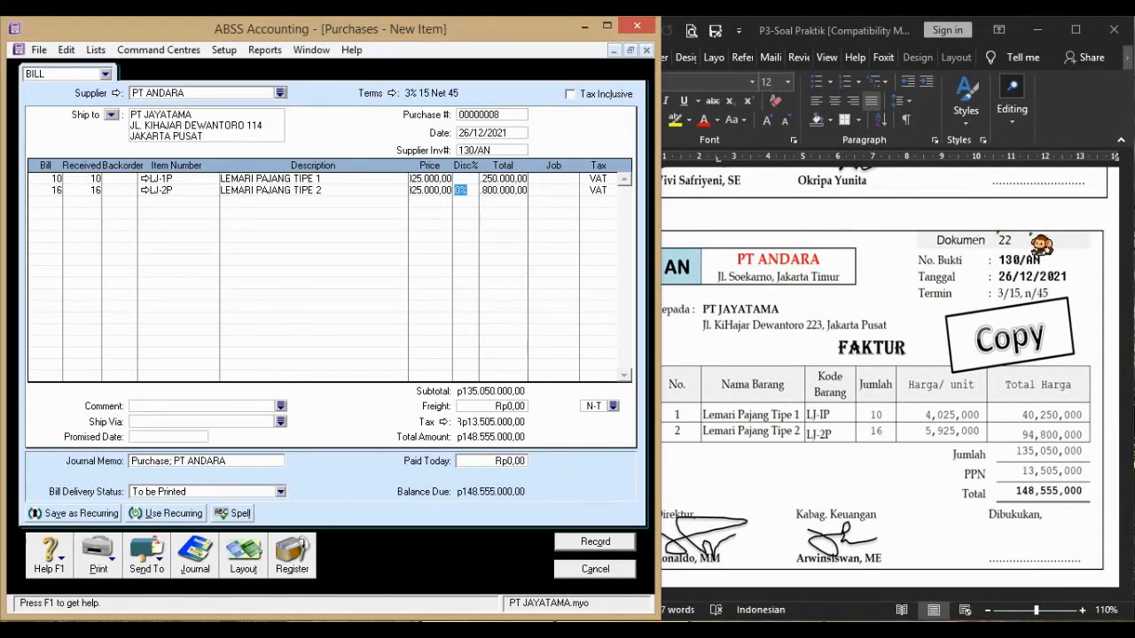
Record the PT ANDARA bill and bring up document 23 in the Word exercise
{"action": "left_click", "coordinate": [625, 544]}
{"action": "left_click", "coordinate": [736, 486]}
{"action": "scroll", "coordinate": [741, 490], "scroll_direction": "down", "scroll_amount": 1}
{"action": "scroll", "coordinate": [741, 490], "scroll_direction": "down", "scroll_amount": 15}
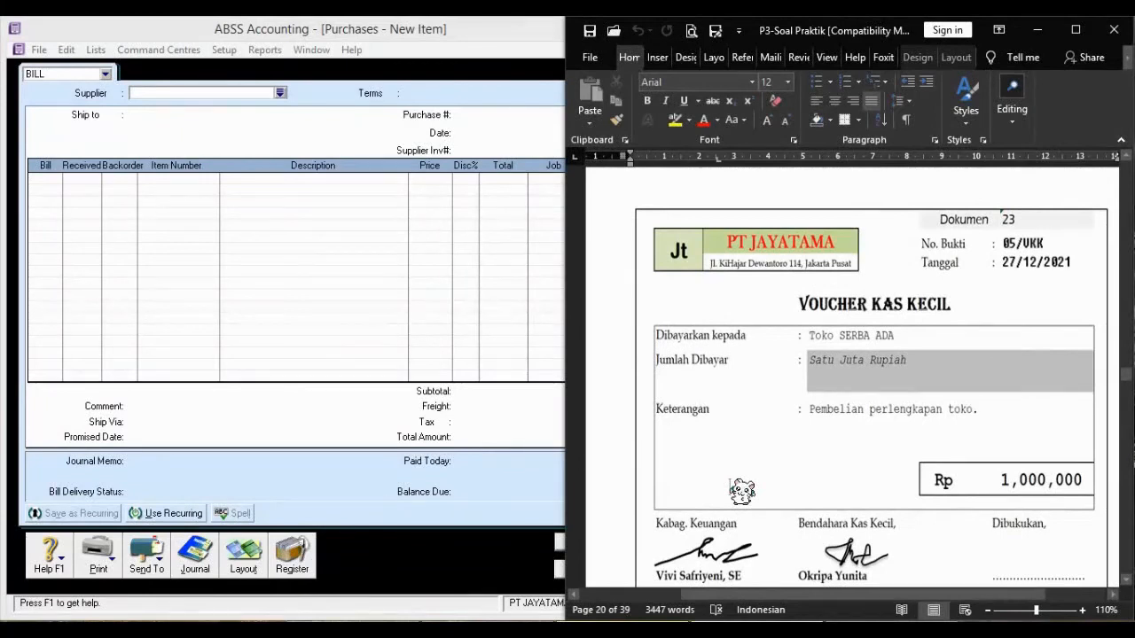
{"action": "scroll", "coordinate": [742, 490], "scroll_direction": "down", "scroll_amount": 1}
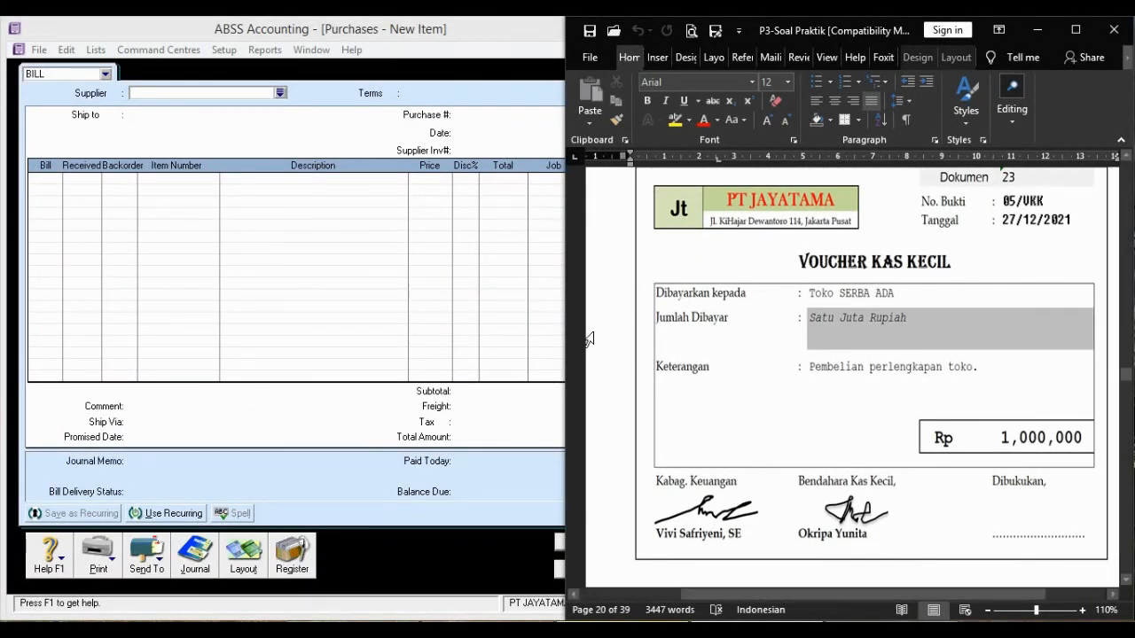
Return to ABSS Accounting, leave the empty bill and start a Spend Money entry paid from account 1-1102 PETTY CASH
{"action": "left_click", "coordinate": [545, 483]}
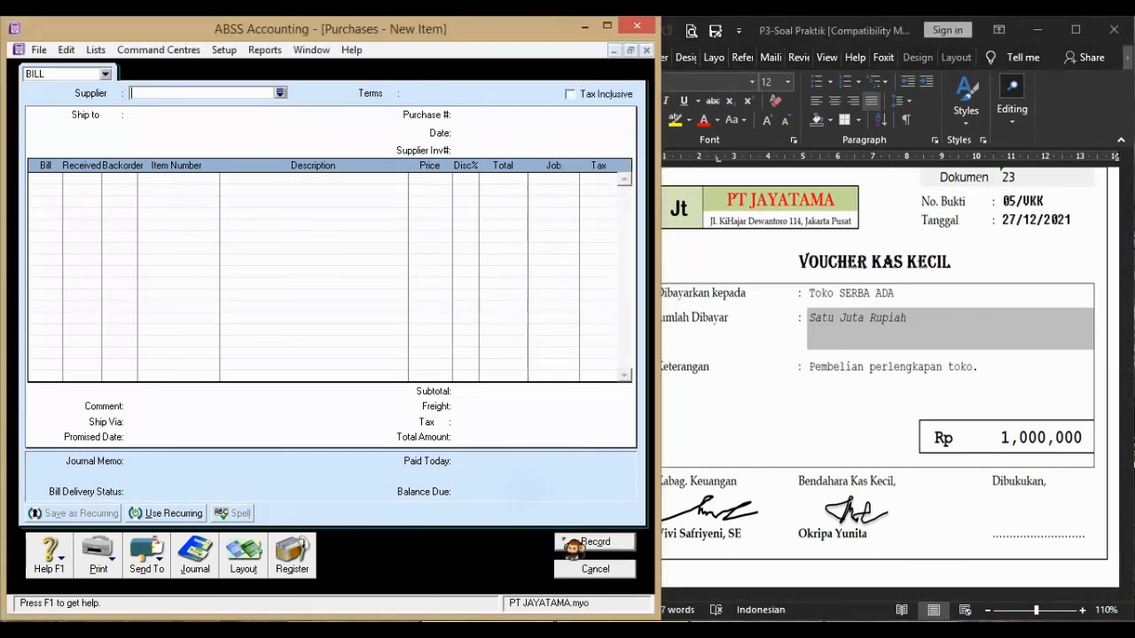
{"action": "left_click", "coordinate": [577, 570]}
{"action": "left_click", "coordinate": [183, 122]}
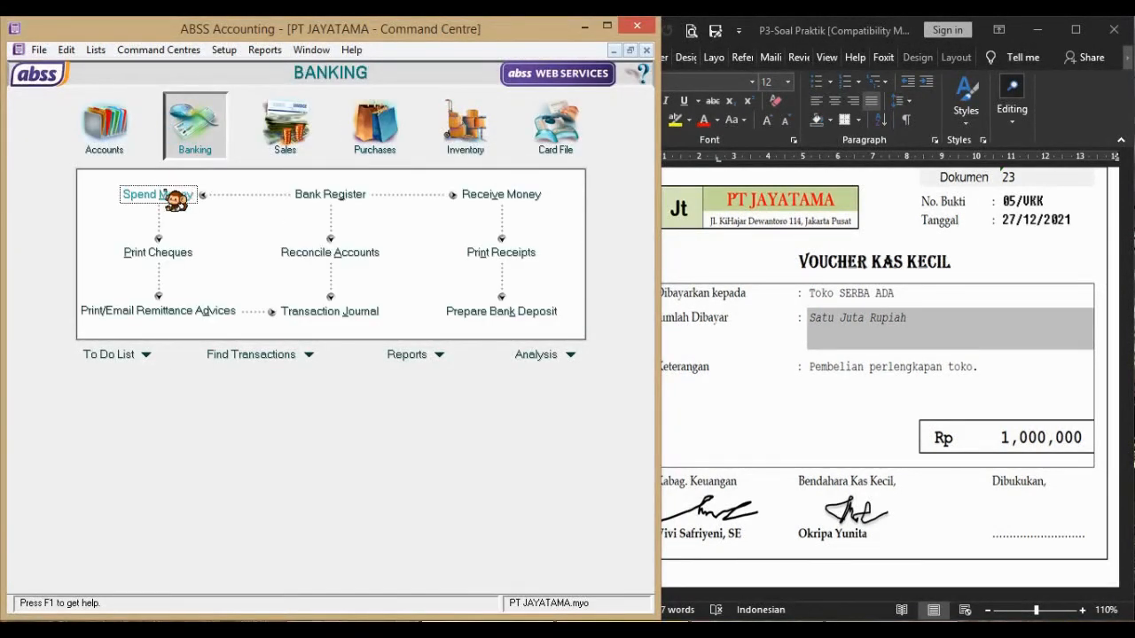
{"action": "left_click", "coordinate": [159, 194]}
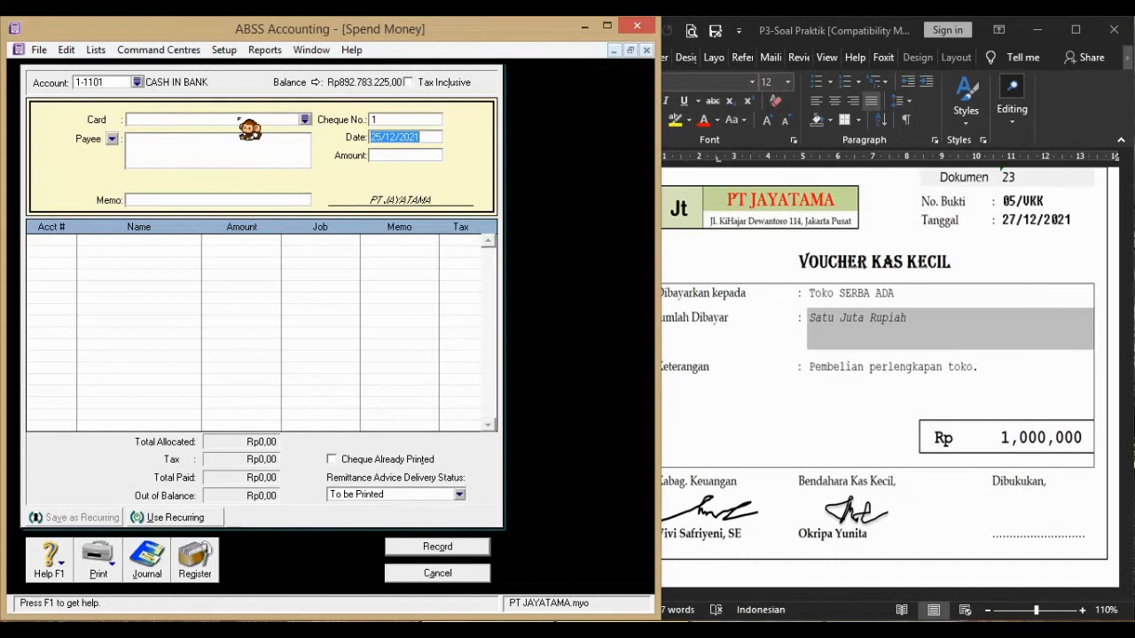
{"action": "left_click", "coordinate": [138, 82]}
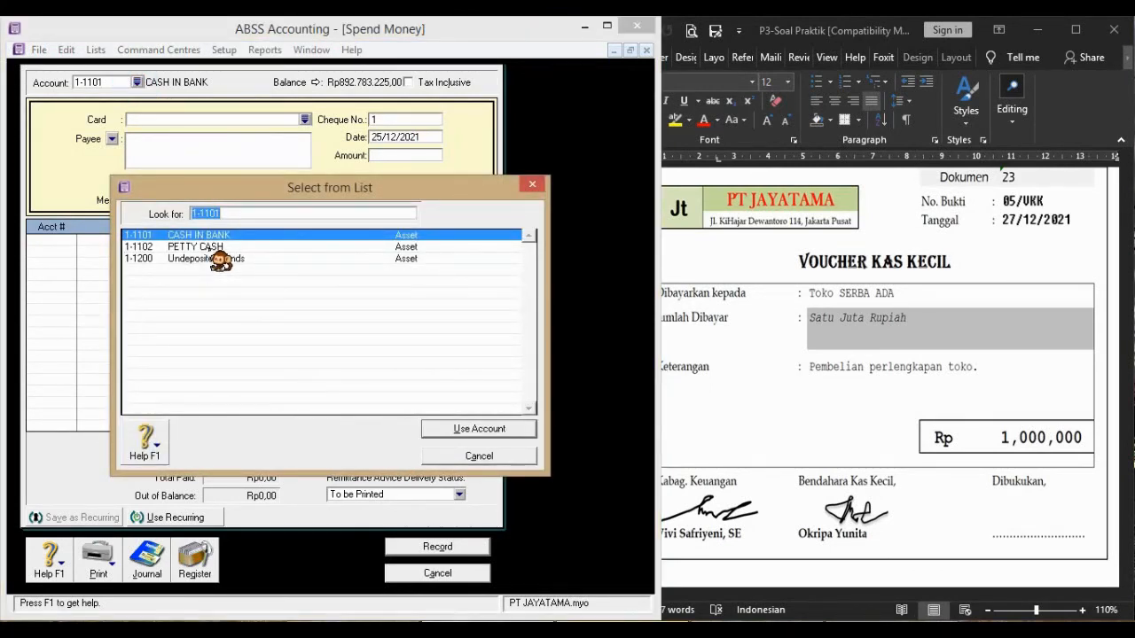
{"action": "double_click", "coordinate": [209, 250]}
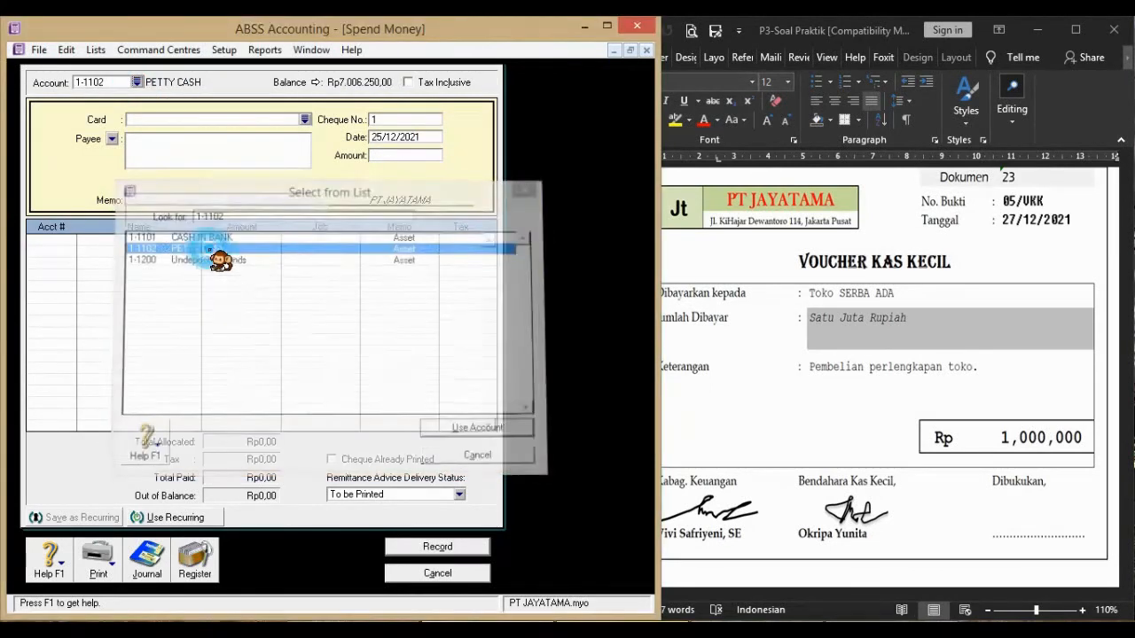
Set the payment's cheque number to 05/VKK, date to 27/12/2021 and amount to 1000000
{"action": "left_click", "coordinate": [424, 121]}
{"action": "type", "text": "05/VKK"}
{"action": "key", "text": "Tab"}
{"action": "type", "text": "27/12/2021"}
{"action": "key", "text": "Tab"}
{"action": "type", "text": "1.000.000"}
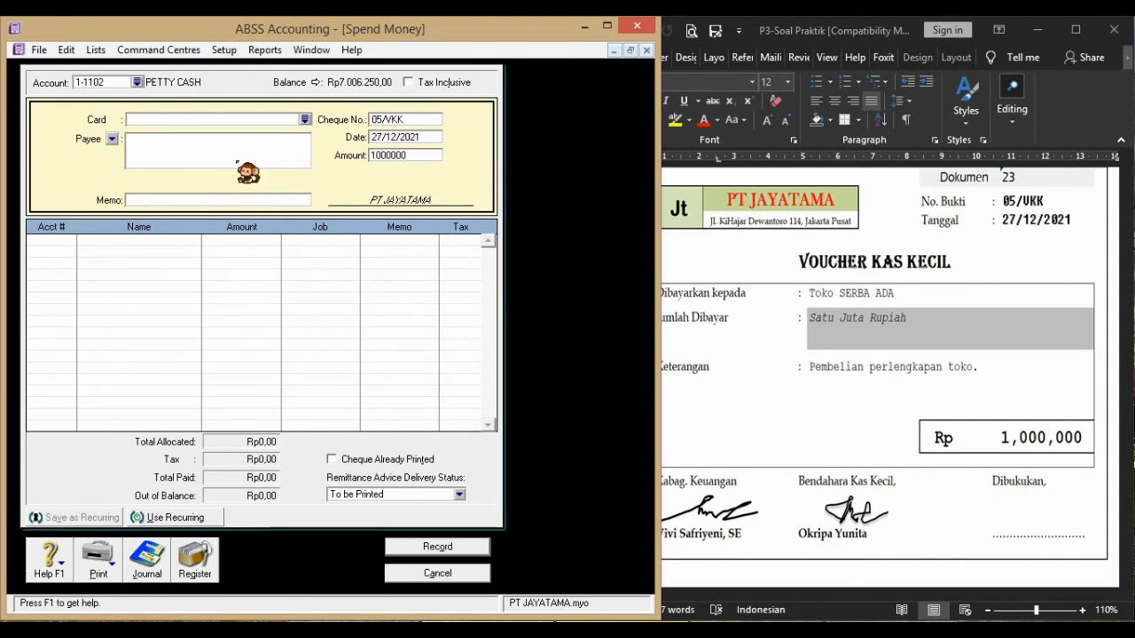
Enter TOKO SERBA ADA as the payee and BELI PERLENGKAPAN TOKO as the payment's memo
{"action": "left_click", "coordinate": [247, 153]}
{"action": "type", "text": "TOKO SERBA ADA"}
{"action": "left_click", "coordinate": [241, 199]}
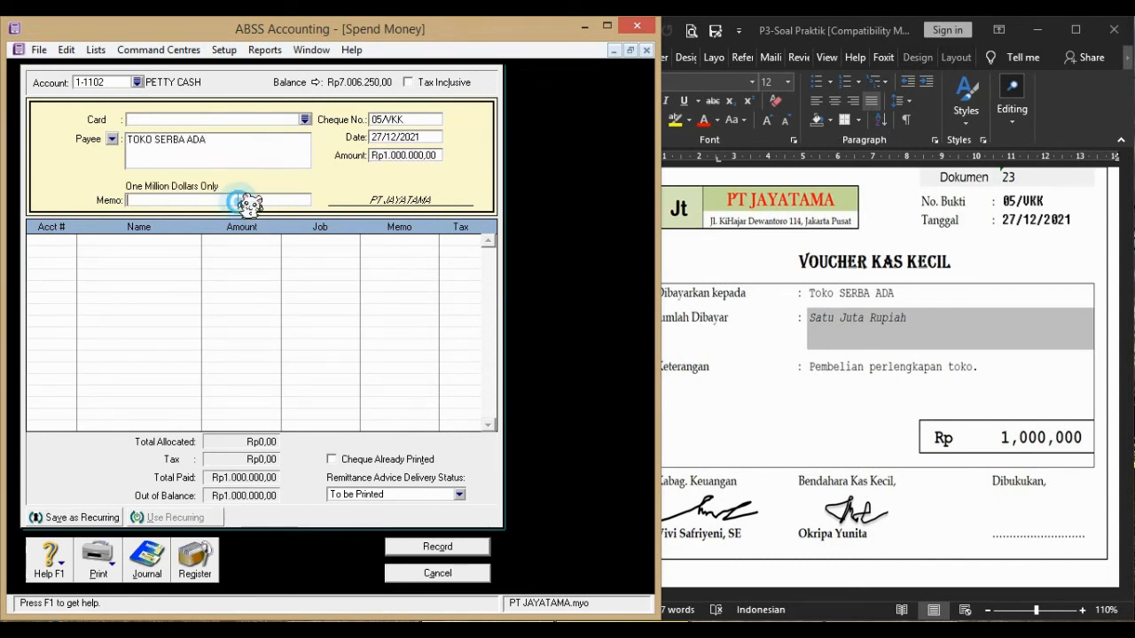
{"action": "type", "text": "BELI PERLENGKAPAN TOKO"}
Allocate the full Rp1.000.000,00 to account 1-1302 OFFICE SUPPLIES and record the petty cash payment
{"action": "left_click", "coordinate": [64, 241]}
{"action": "left_click", "coordinate": [68, 241]}
{"action": "type", "text": "1"}
{"action": "double_click", "coordinate": [204, 317]}
{"action": "key", "text": "Tab"}
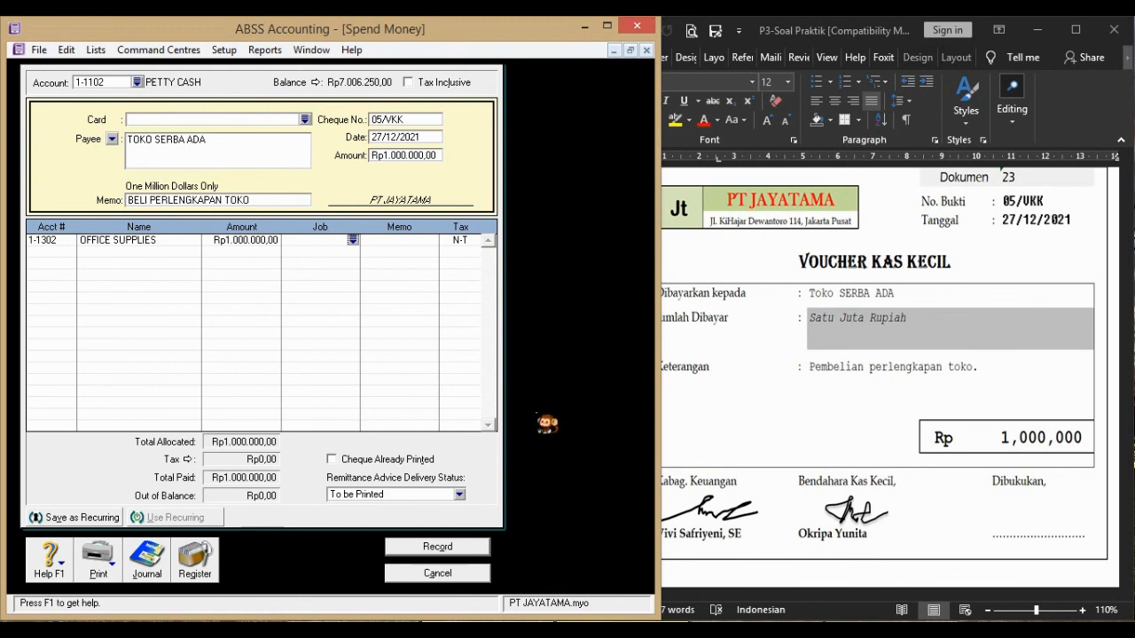
{"action": "left_click", "coordinate": [437, 547]}
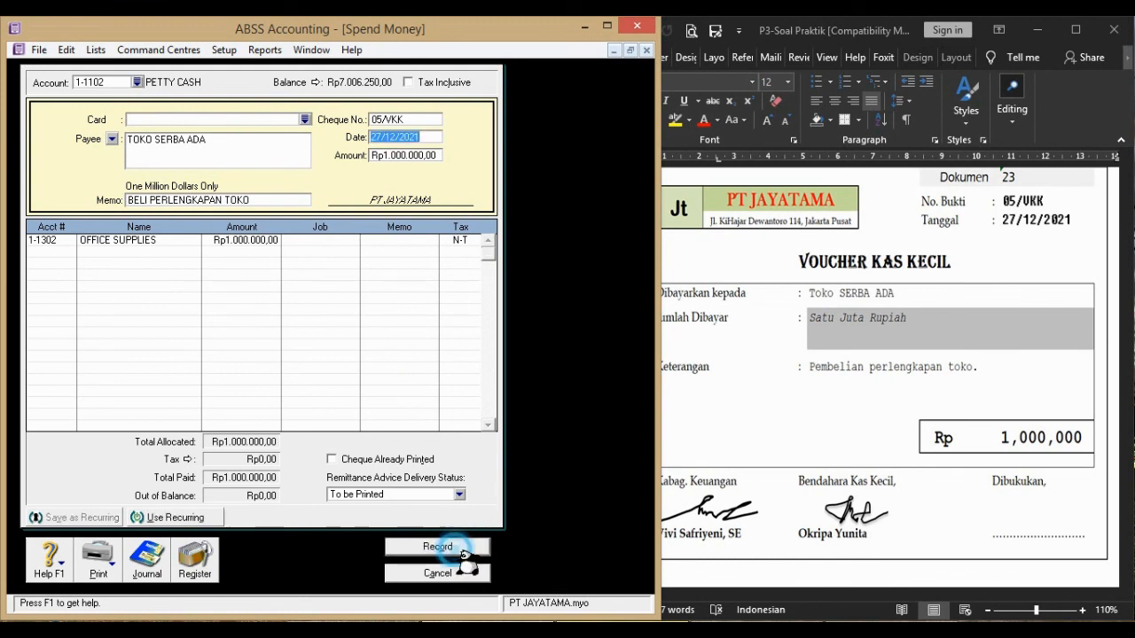